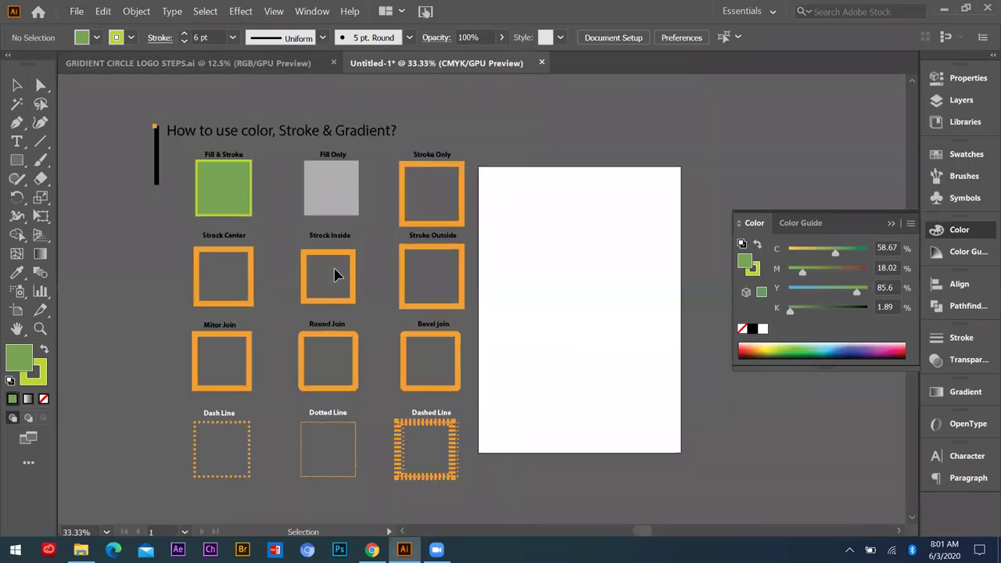
# - Collapse the expanded Color panel to clear the canvas around the sample grid
pyautogui.scroll(1, 333, 268)
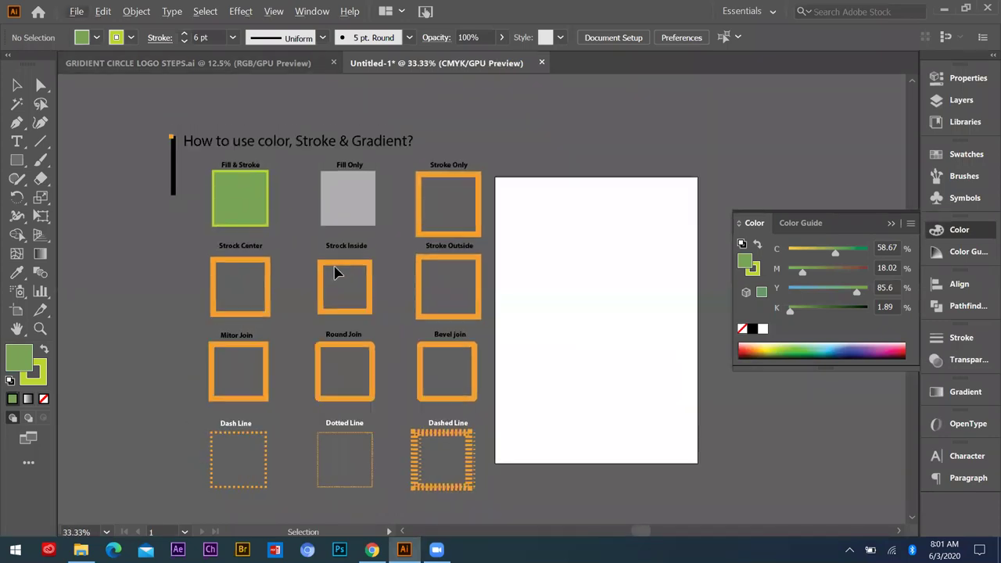
pyautogui.click(891, 224)
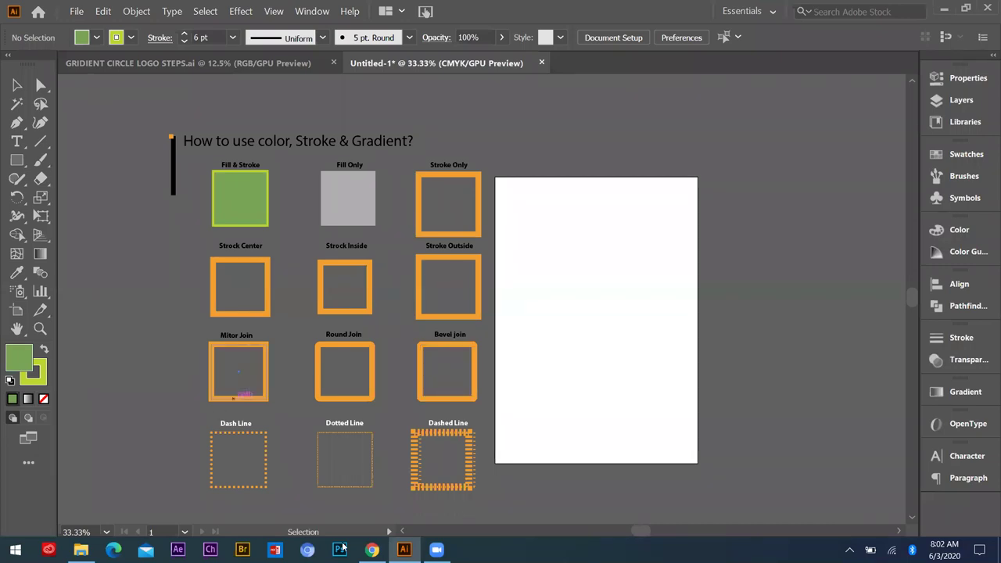
pyautogui.scroll(-1, 483, 408)
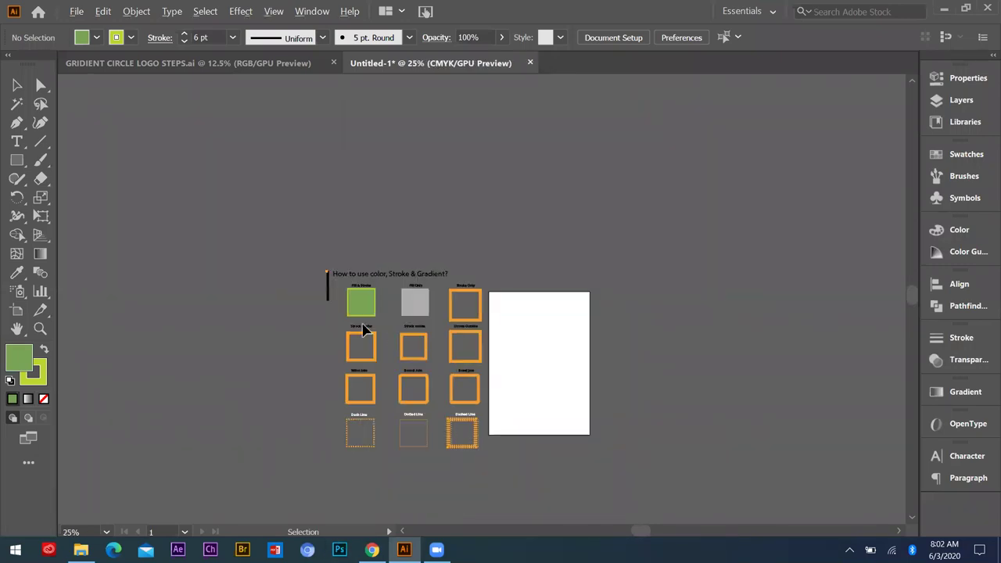
pyautogui.scroll(-1, 241, 333)
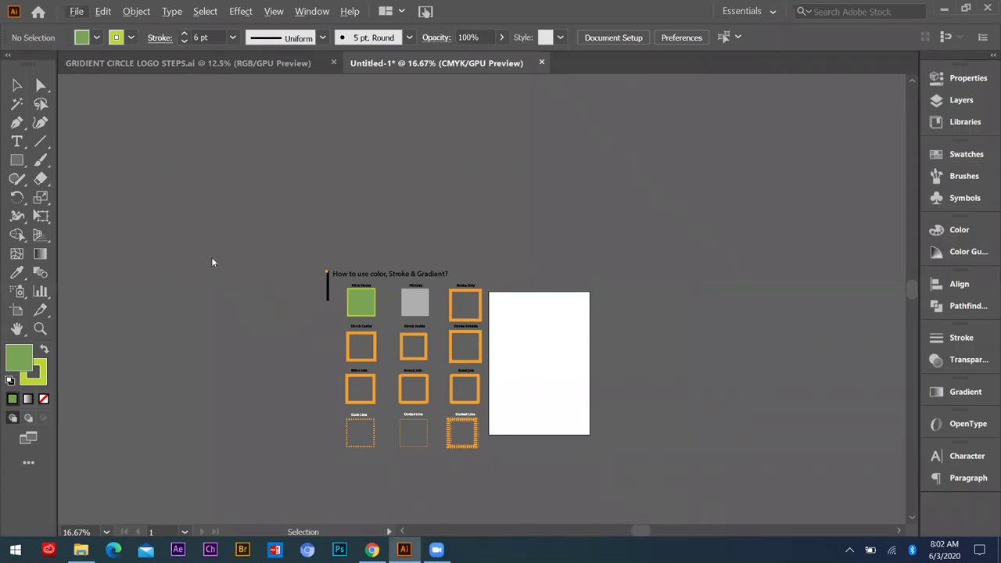
# - Draw a green square with a 6 pt yellow-green stroke in the empty canvas area above and left of the sample grid
pyautogui.click(16, 160)
pyautogui.scroll(2, 135, 234)
pyautogui.moveTo(144, 189); pyautogui.dragTo(156, 172)
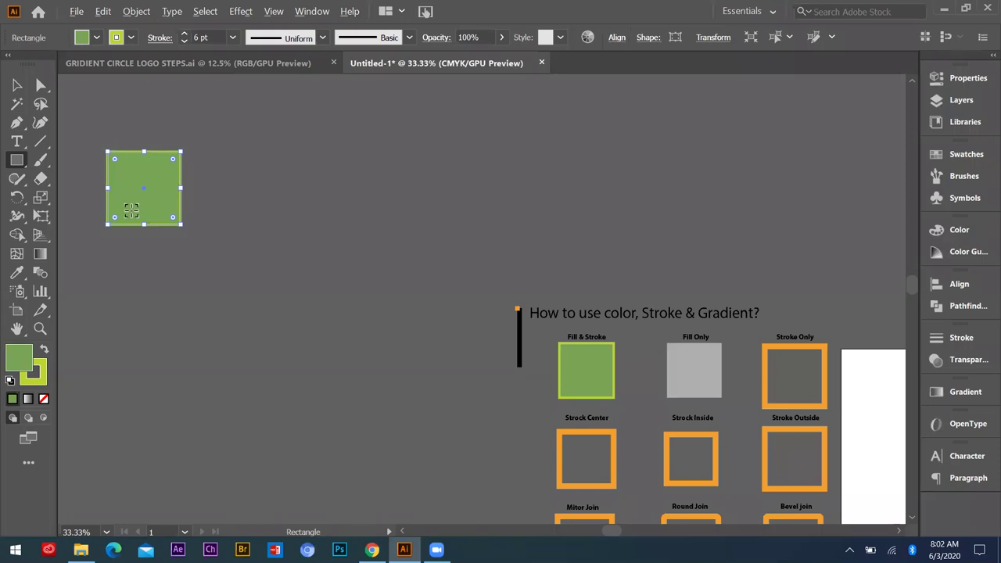
# - Examine the new square's fill and stroke edges up close
pyautogui.scroll(2, 130, 209)
pyautogui.scroll(-1, 131, 210)
pyautogui.scroll(-1, 96, 179)
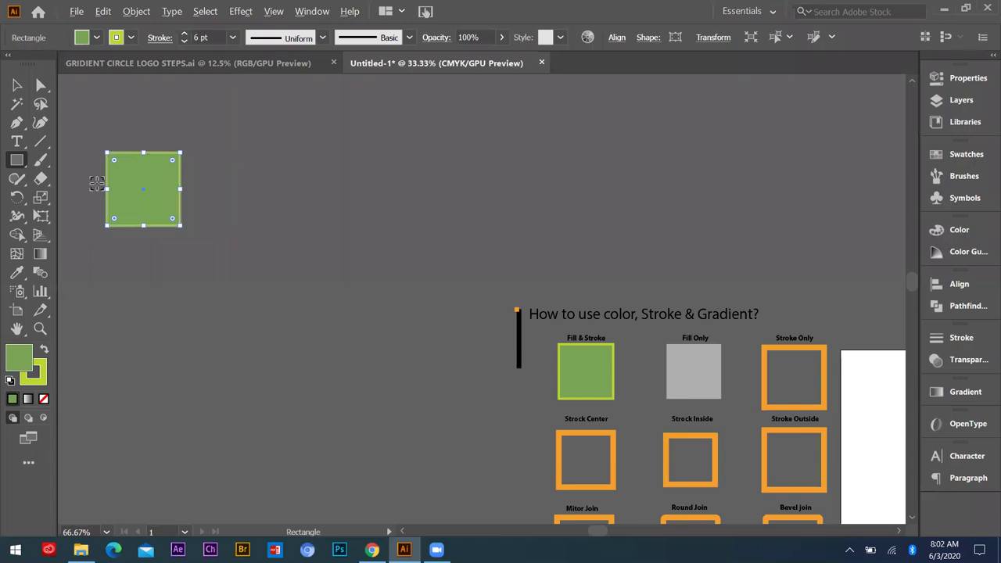
pyautogui.scroll(2, 107, 174)
pyautogui.scroll(-2, 172, 192)
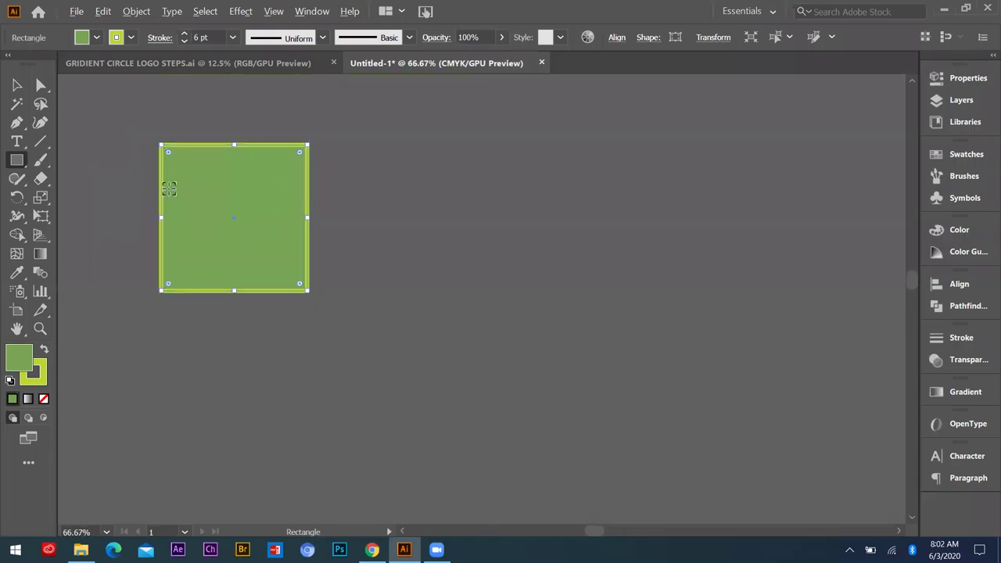
pyautogui.scroll(4, 233, 179)
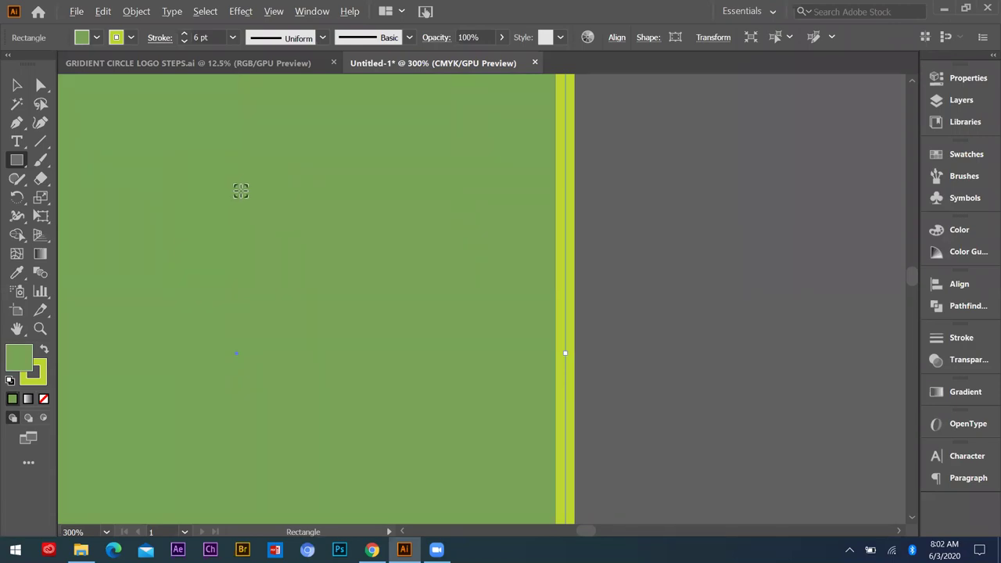
pyautogui.scroll(-1, 235, 184)
pyautogui.scroll(-4, 227, 185)
pyautogui.scroll(-2, 235, 211)
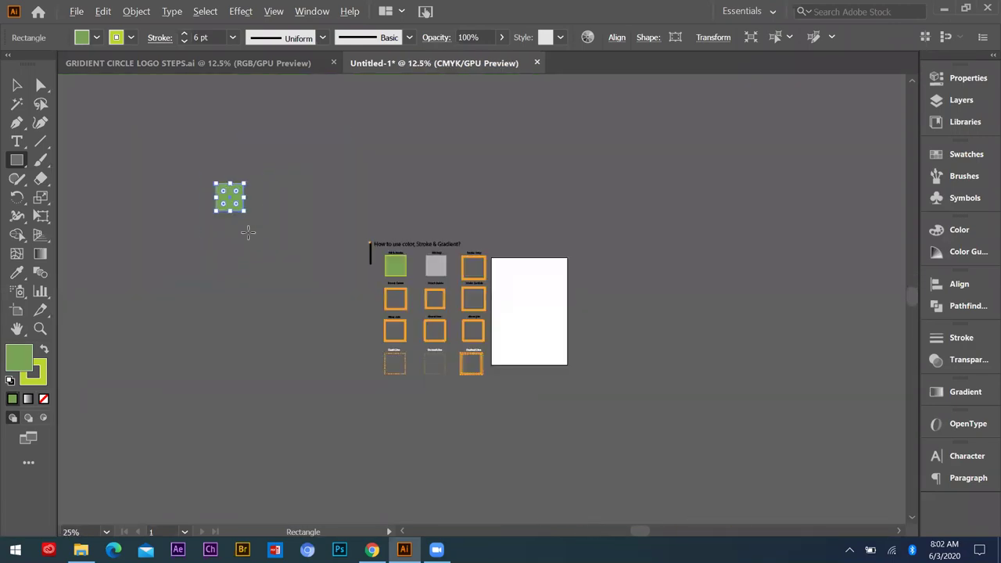
# - Duplicate the square to its right and repeat the copy three times to form an evenly spaced row of five
pyautogui.scroll(4, 245, 234)
pyautogui.moveTo(244, 237); pyautogui.dragTo(372, 250)
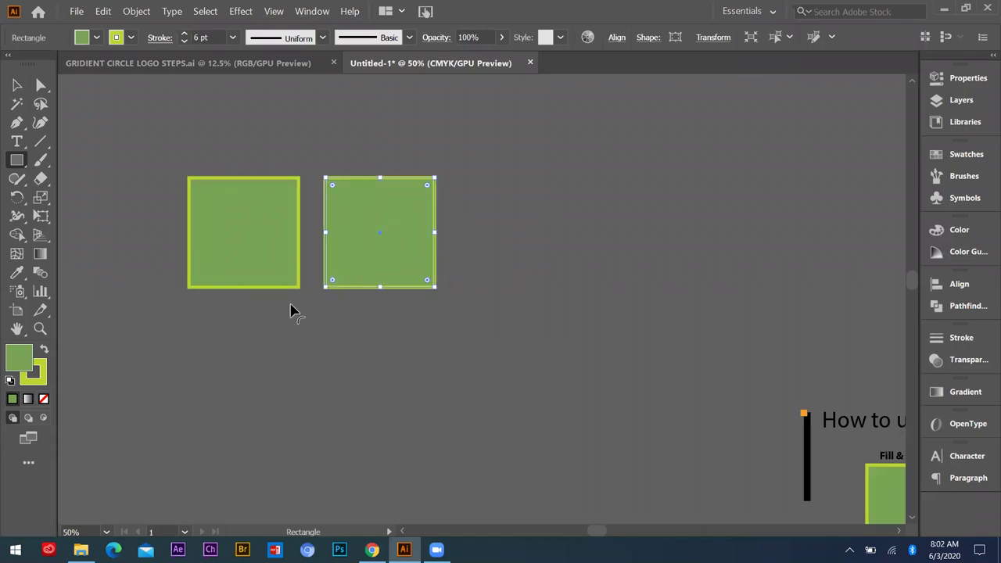
pyautogui.hotkey('ctrl', 'd')
pyautogui.hotkey('ctrl', 'd')
pyautogui.hotkey('ctrl', 'd')
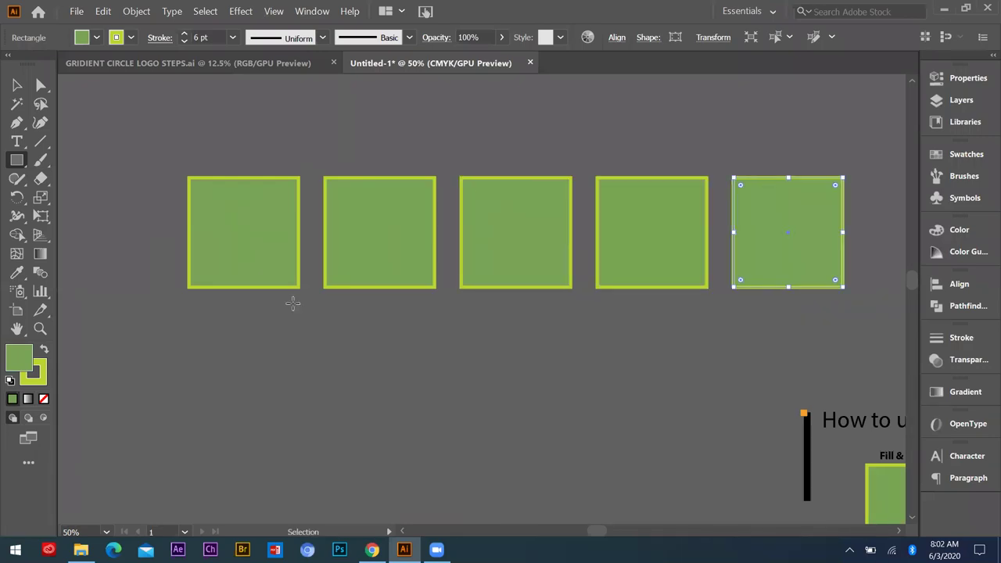
# - Place one copy above and one beside the first square, and skew them into the top and side faces of a cube
pyautogui.press('v')
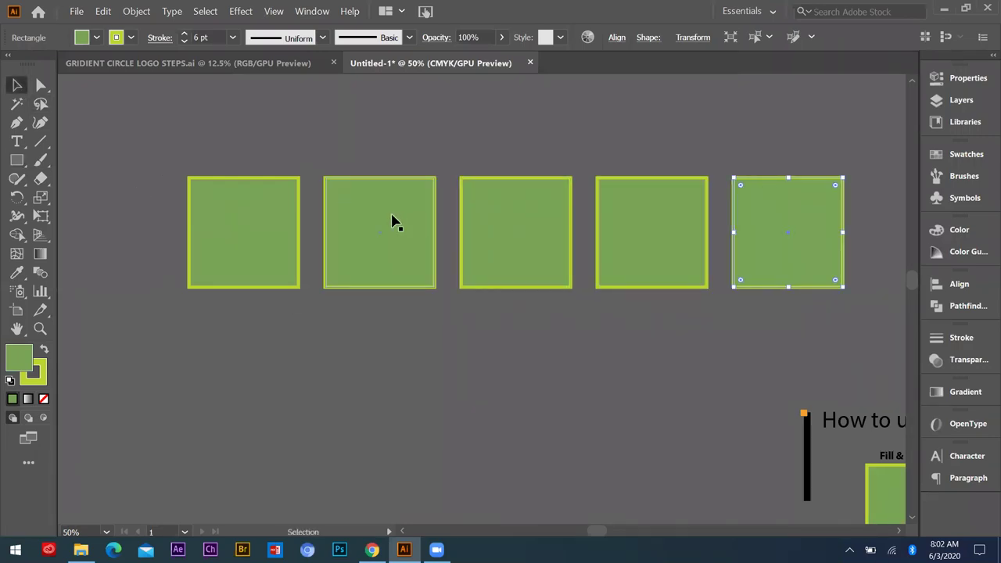
pyautogui.moveTo(357, 178); pyautogui.dragTo(256, 107)
pyautogui.moveTo(478, 220); pyautogui.dragTo(319, 231)
pyautogui.scroll(2, 328, 203)
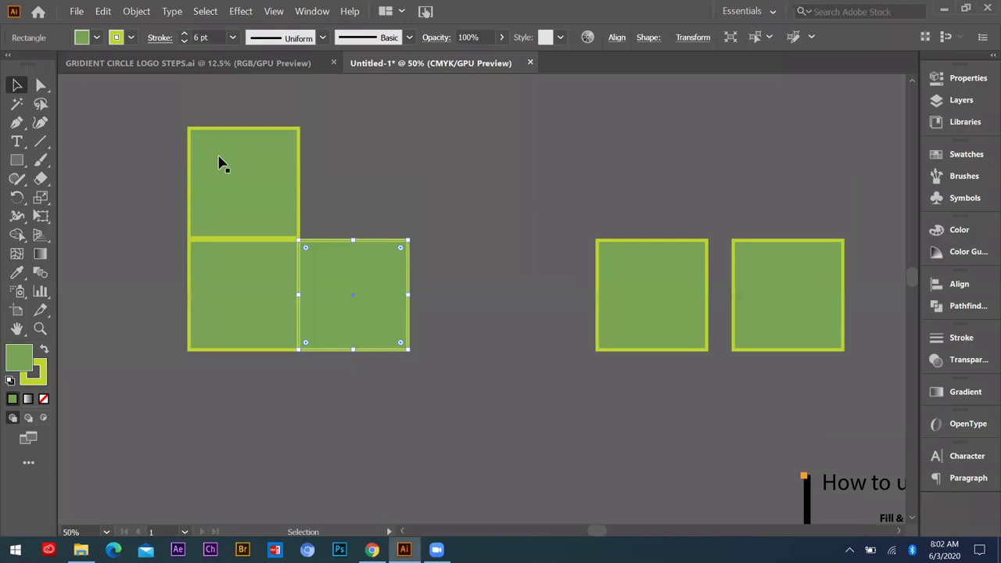
pyautogui.click(185, 126)
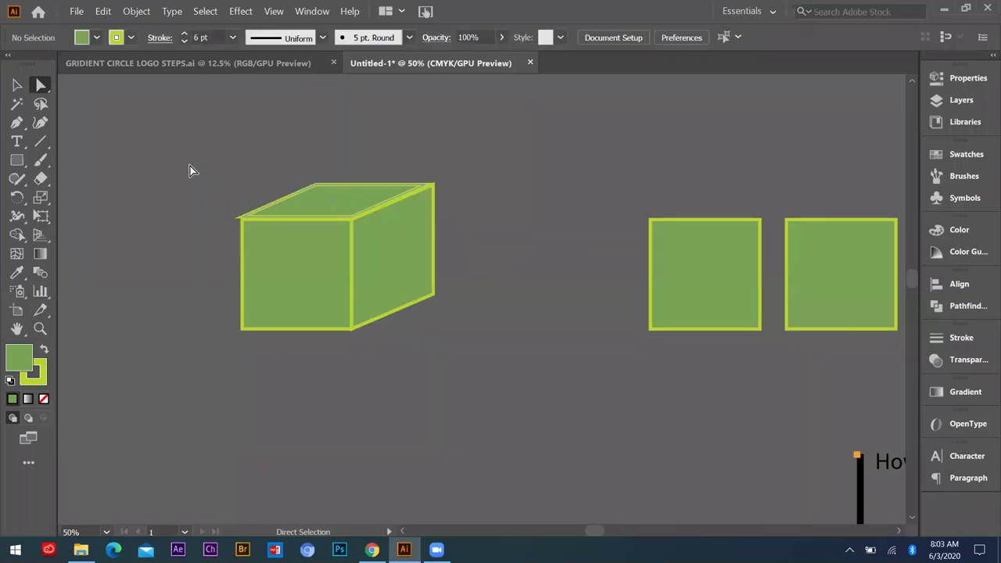
# - Draw a closed wavy freeform shape with the Pen tool below the cube
pyautogui.keyDown('alt'); pyautogui.scroll(-2, 297, 216); pyautogui.keyUp('alt')
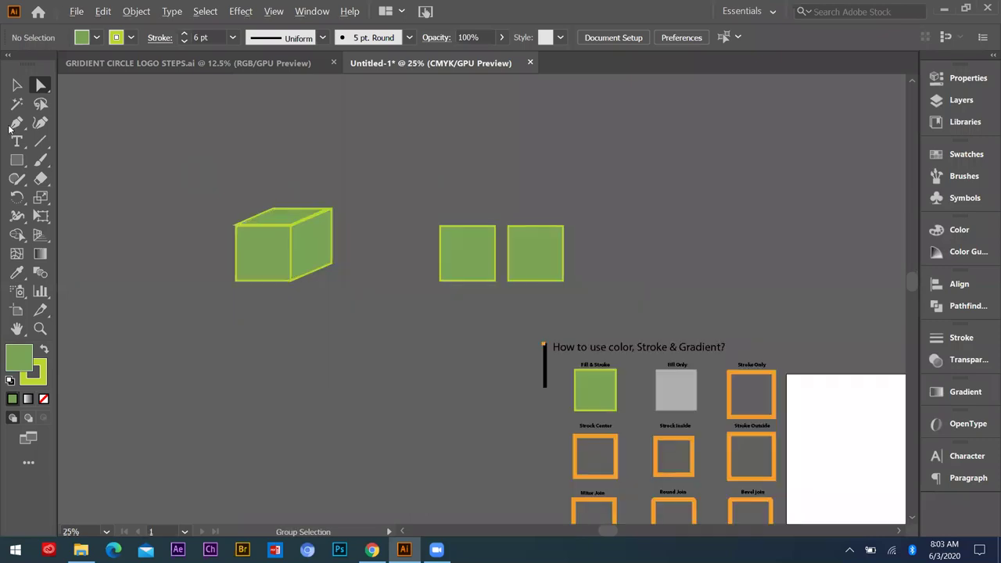
pyautogui.keyDown('alt'); pyautogui.scroll(1, 348, 215); pyautogui.keyUp('alt')
pyautogui.press('p')
pyautogui.scroll(-1, 85, 175)
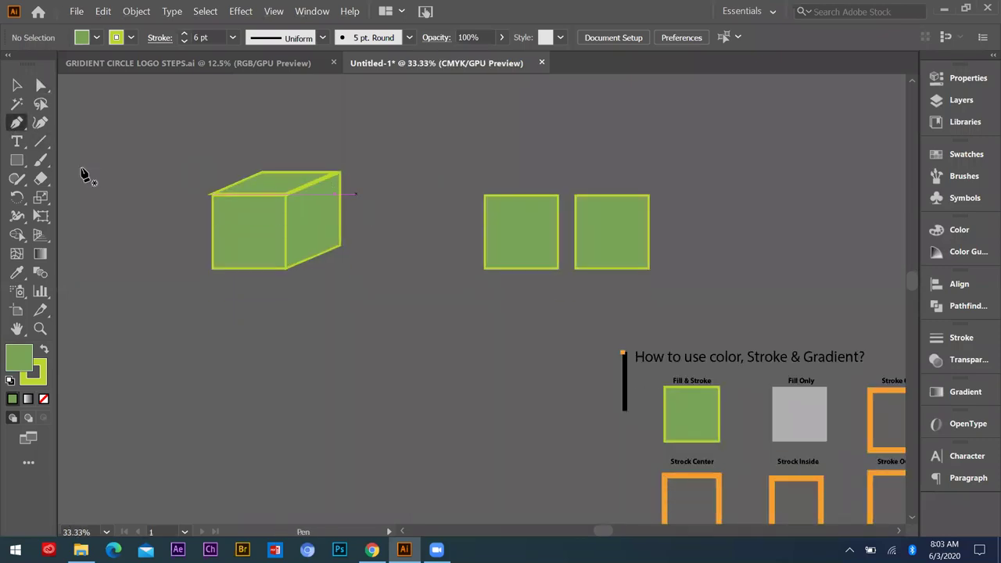
pyautogui.scroll(-2, 85, 175)
pyautogui.scroll(-1, 84, 175)
pyautogui.click(230, 304)
pyautogui.moveTo(301, 259); pyautogui.dragTo(336, 271)
pyautogui.moveTo(360, 306); pyautogui.dragTo(422, 290)
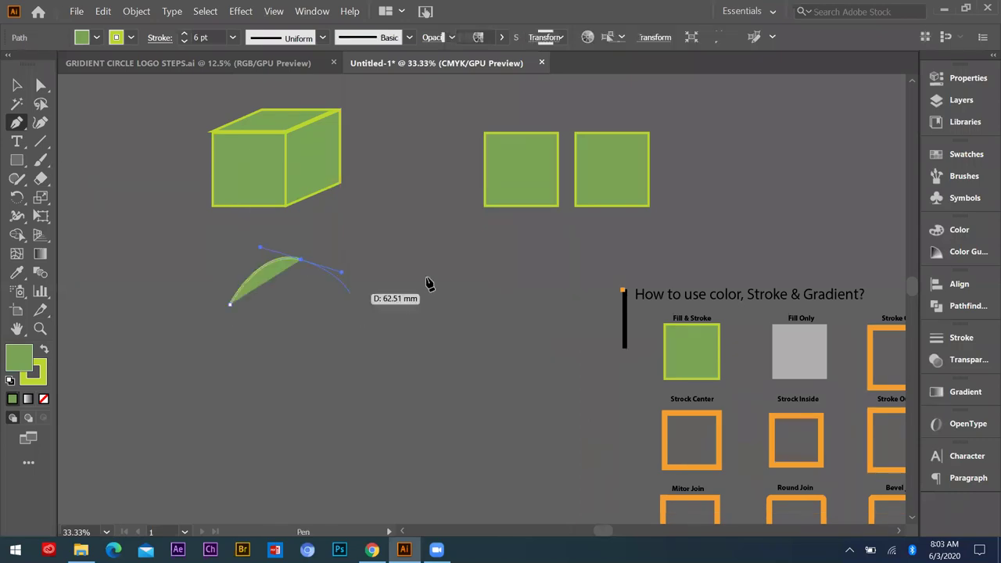
pyautogui.moveTo(348, 358); pyautogui.dragTo(291, 346)
pyautogui.moveTo(230, 305); pyautogui.dragTo(211, 316)
pyautogui.press('v')
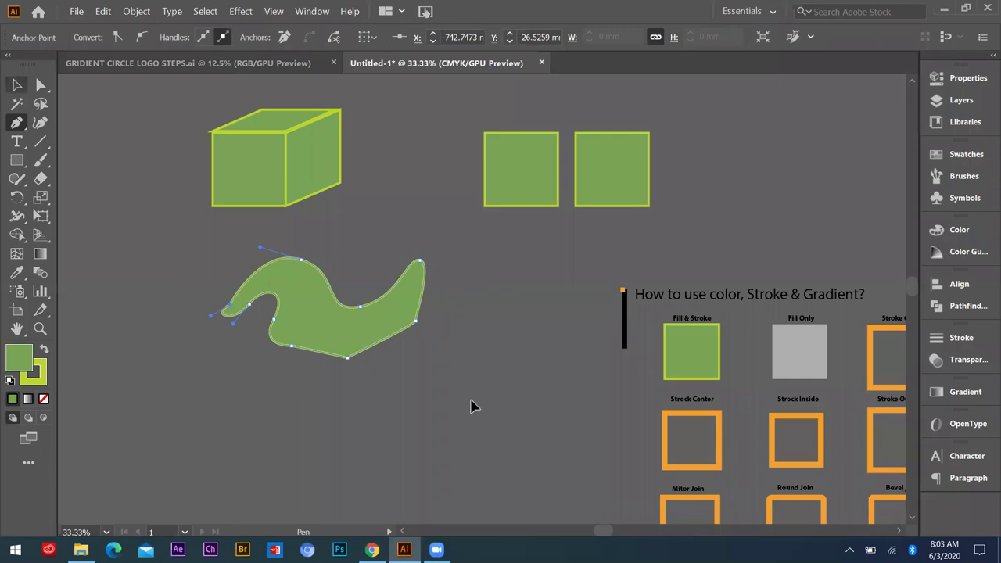
# - Delete the cube, the wavy shape and the two leftover green squares
pyautogui.click(462, 391)
pyautogui.moveTo(461, 391); pyautogui.dragTo(180, 93)
pyautogui.press('Delete')
pyautogui.moveTo(466, 114); pyautogui.dragTo(693, 232)
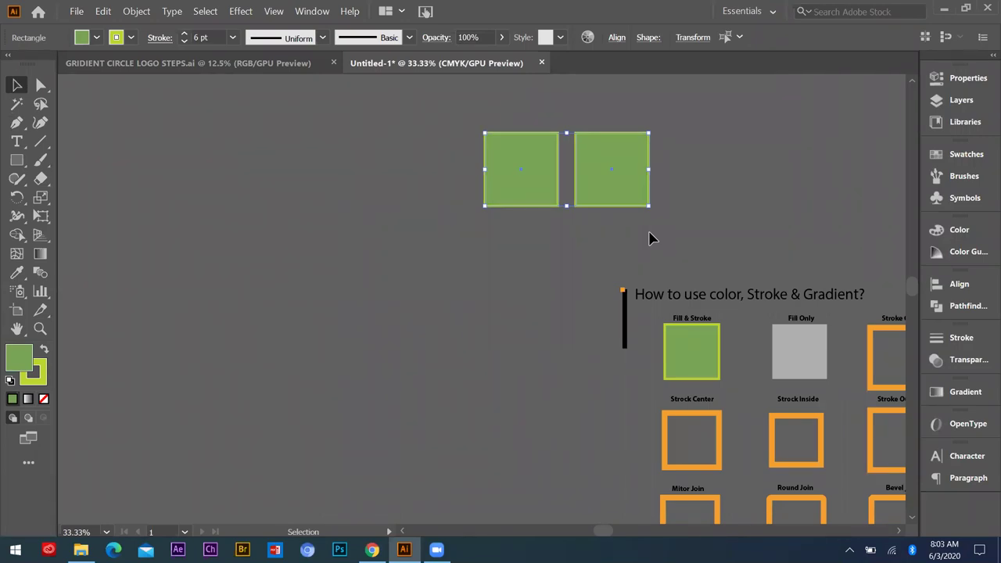
pyautogui.press('Delete')
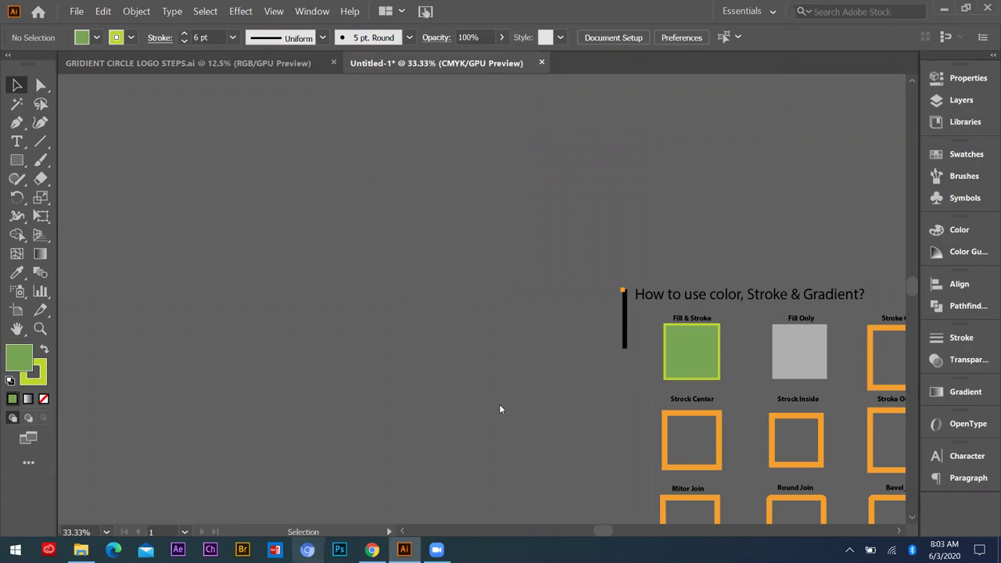
# - Check the Wi-Fi connection from the desktop and switch back to Illustrator
pyautogui.press('super+d')
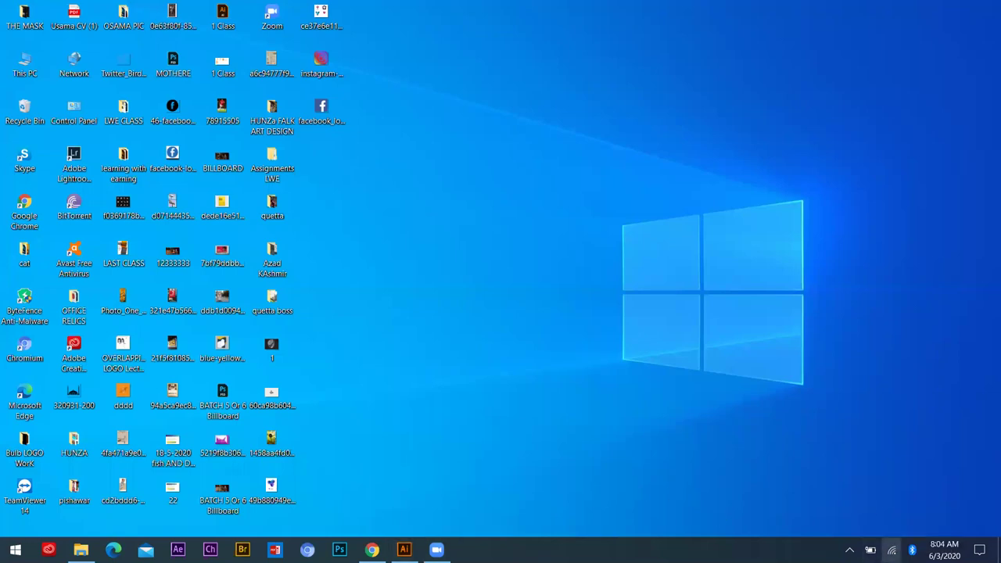
pyautogui.click(891, 550)
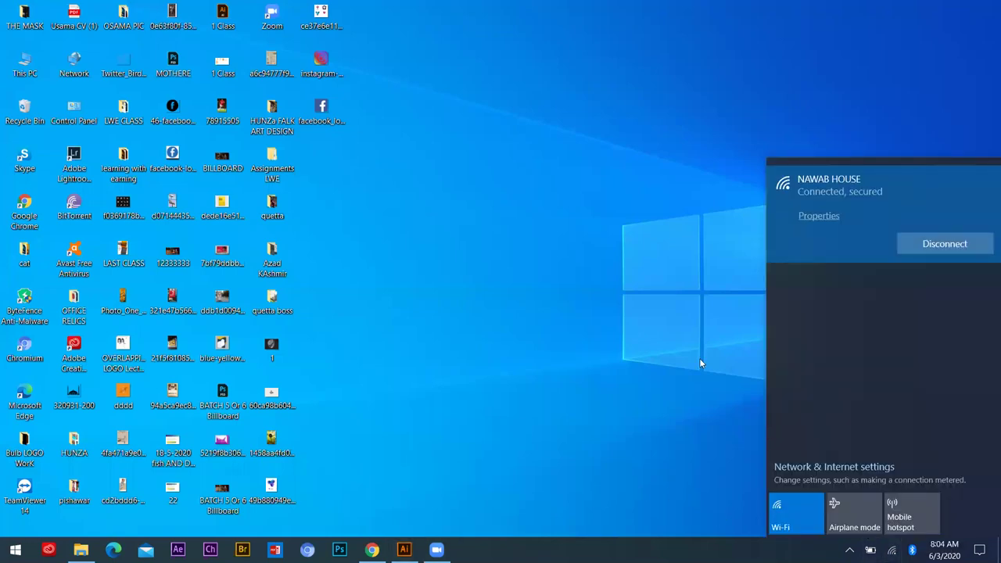
pyautogui.click(700, 361)
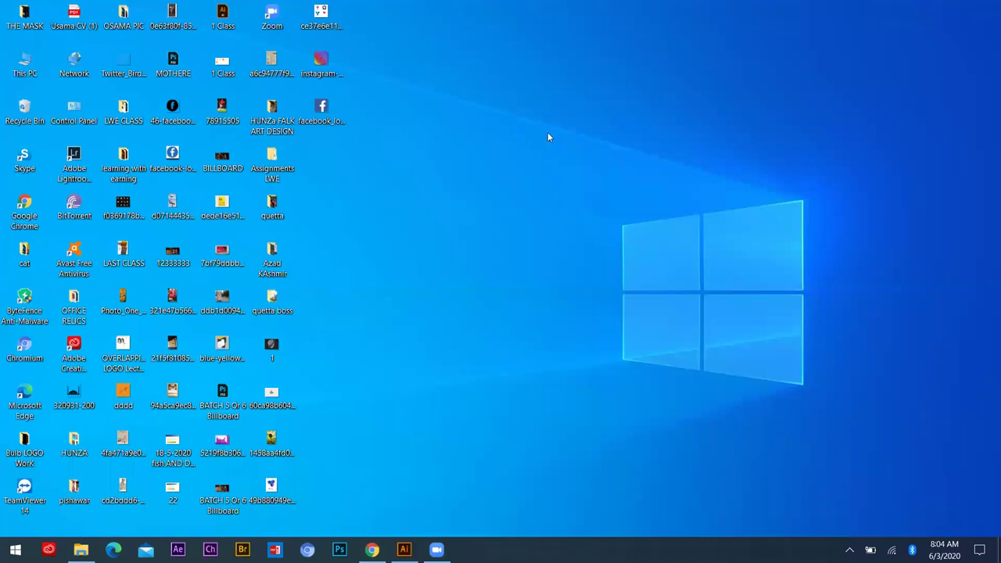
pyautogui.click(404, 550)
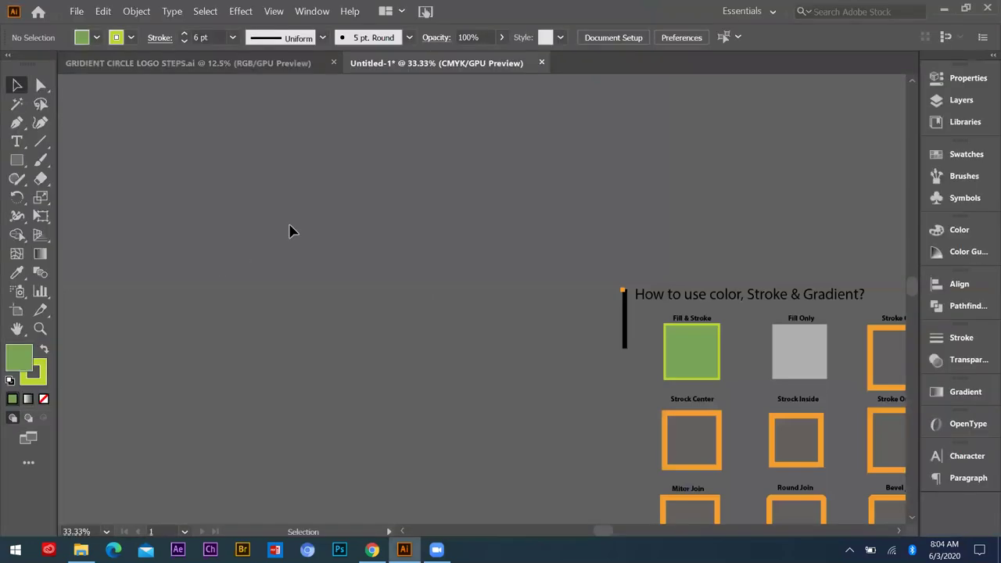
# - Select the green square under the Fill & Stroke label
pyautogui.scroll(-3, 452, 178)
pyautogui.scroll(4, 444, 195)
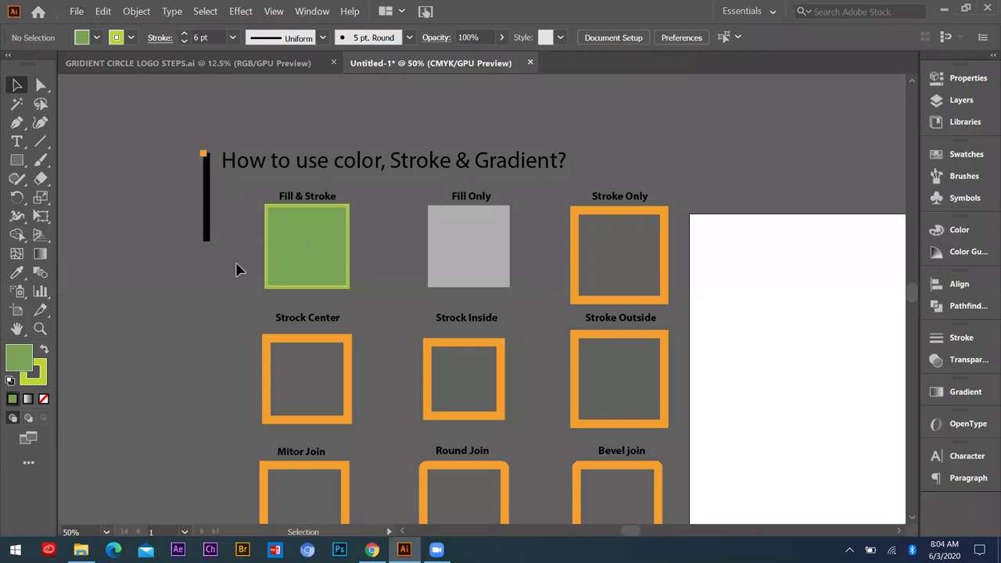
pyautogui.hotkey('ctrl', '+')
pyautogui.click(323, 239)
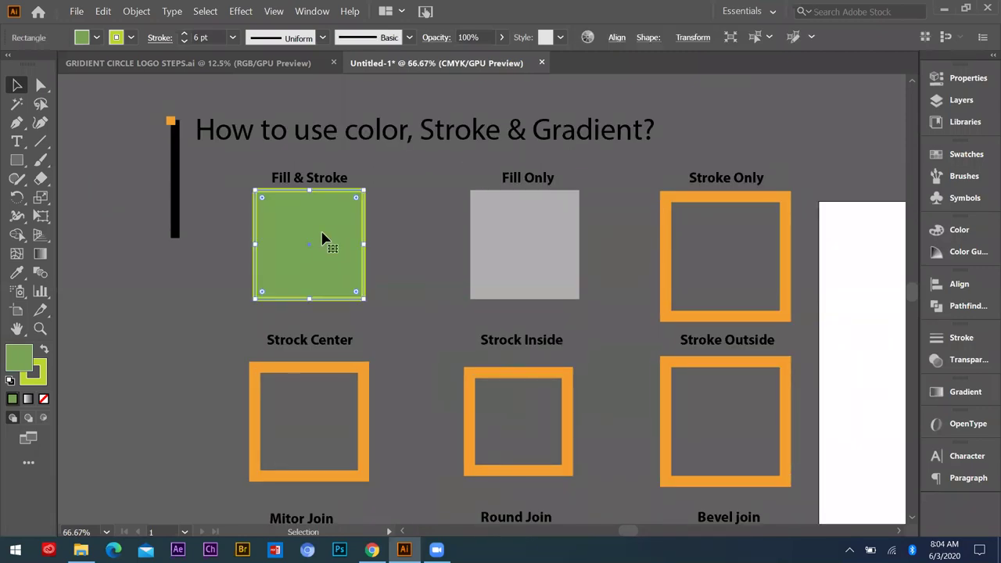
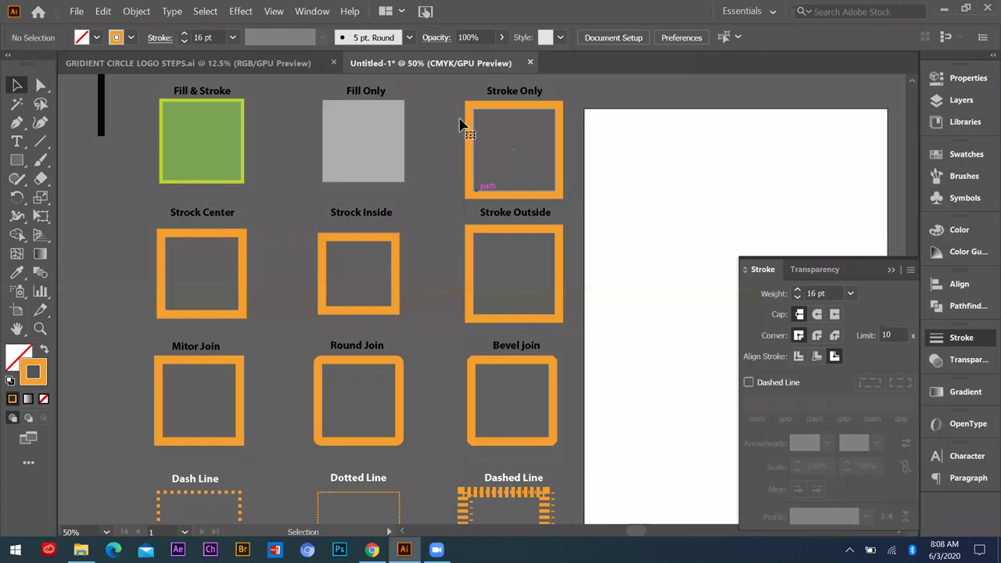
# - Try a 60 pt stroke weight on the Stroke Only square and undo it
pyautogui.click(871, 243)
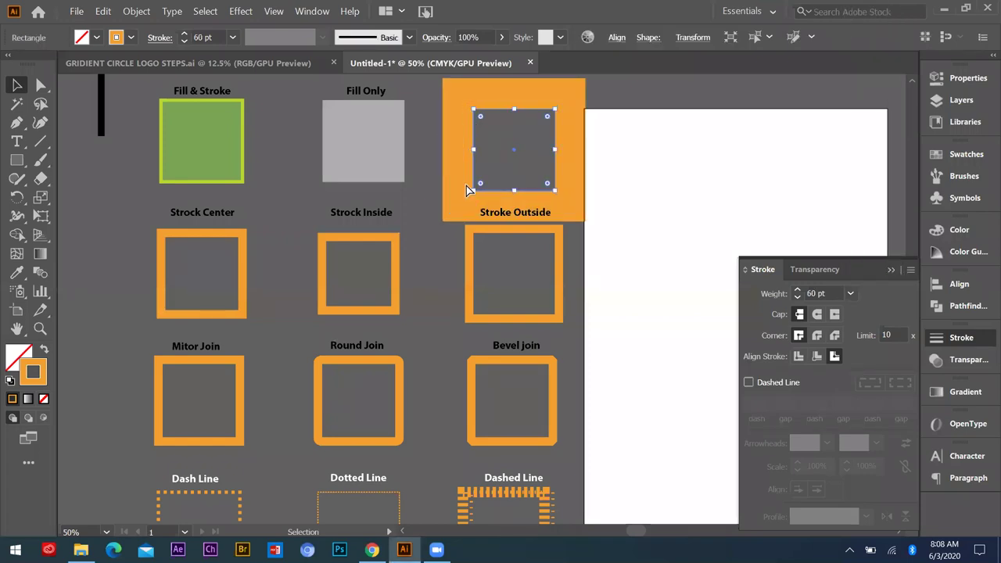
pyautogui.hotkey('ctrl', 'z')
pyautogui.click(192, 327)
# - Select the Mitor Join square and examine its corner style and join setting
pyautogui.scroll(-1, 188, 325)
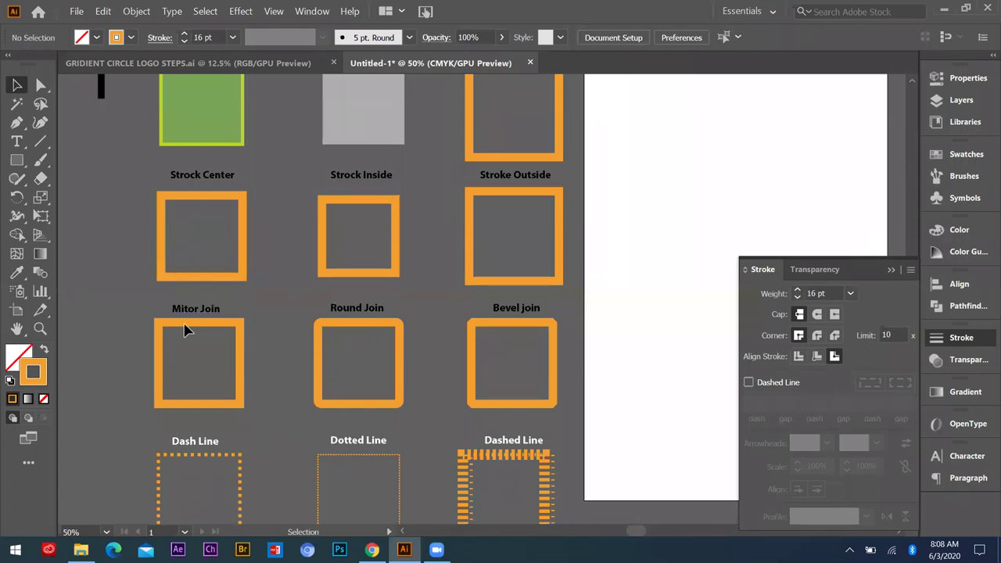
pyautogui.click(212, 324)
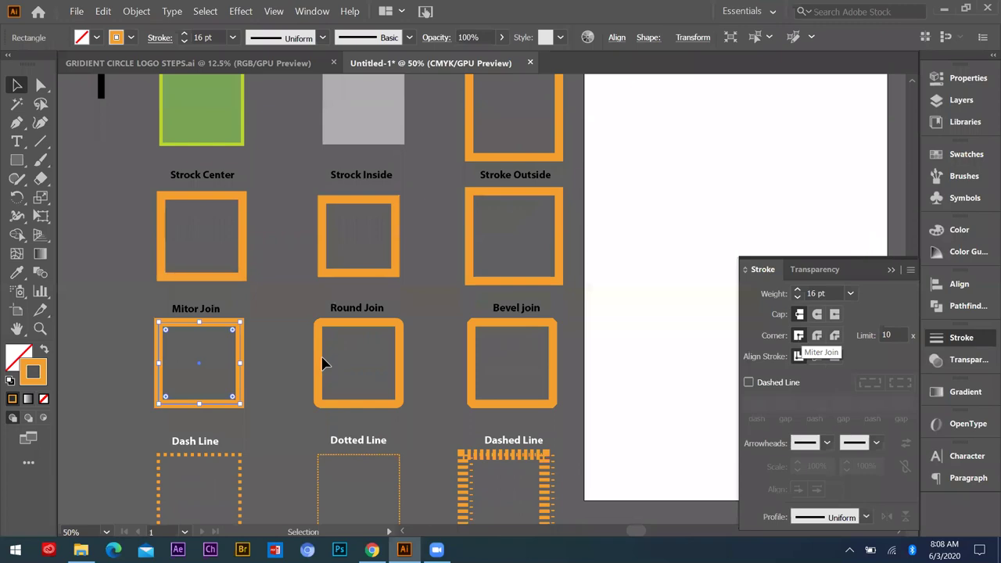
pyautogui.scroll(4, 226, 325)
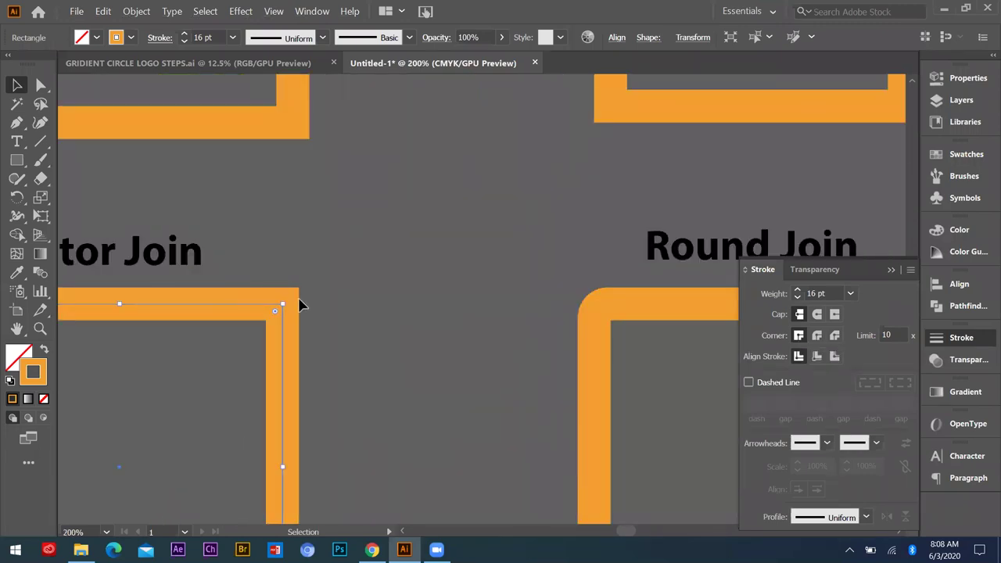
pyautogui.hotkey('ctrl', '-')
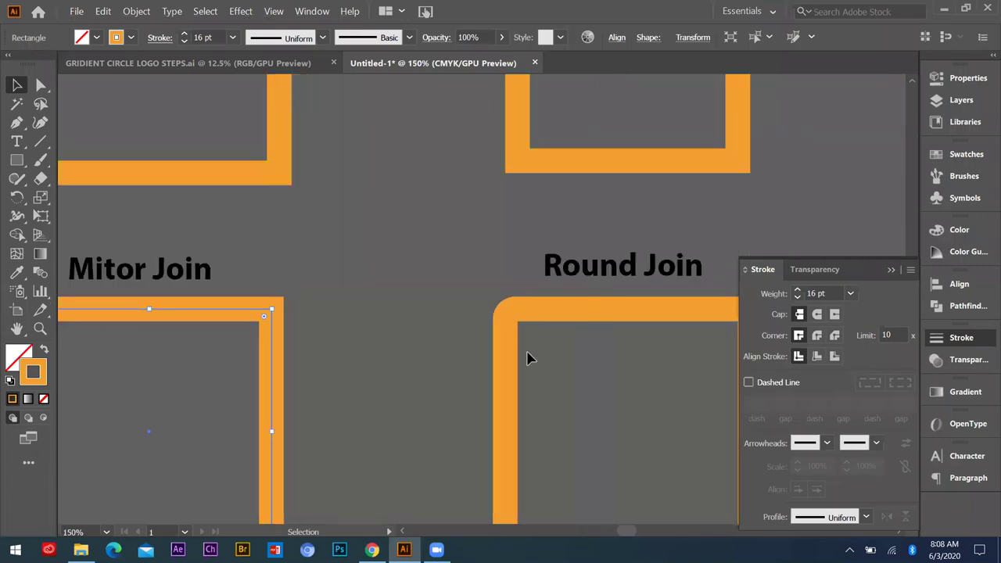
# - Select the Round Join square and examine its corners and join setting for comparison
pyautogui.click(504, 319)
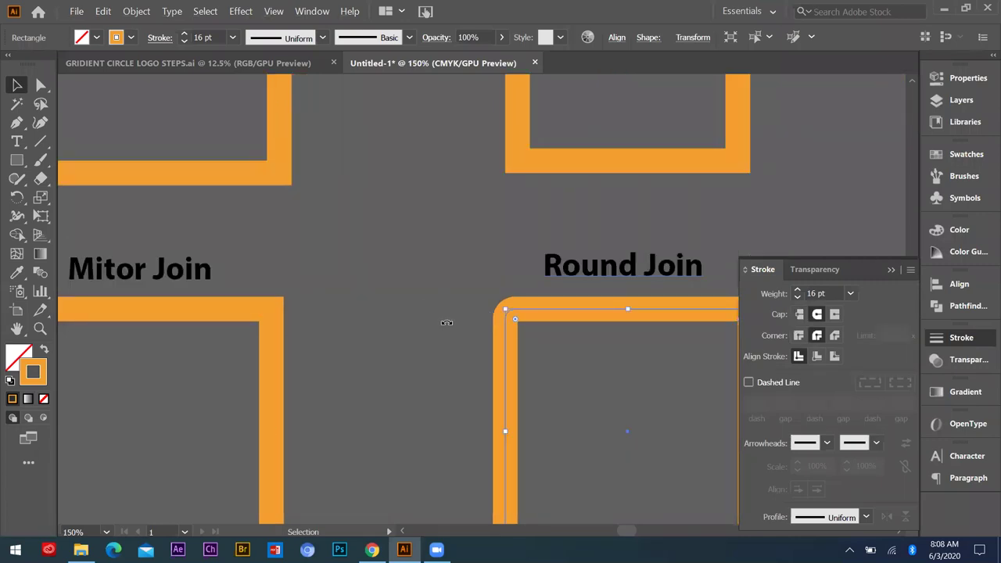
pyautogui.scroll(-2, 447, 322)
pyautogui.scroll(1, 447, 323)
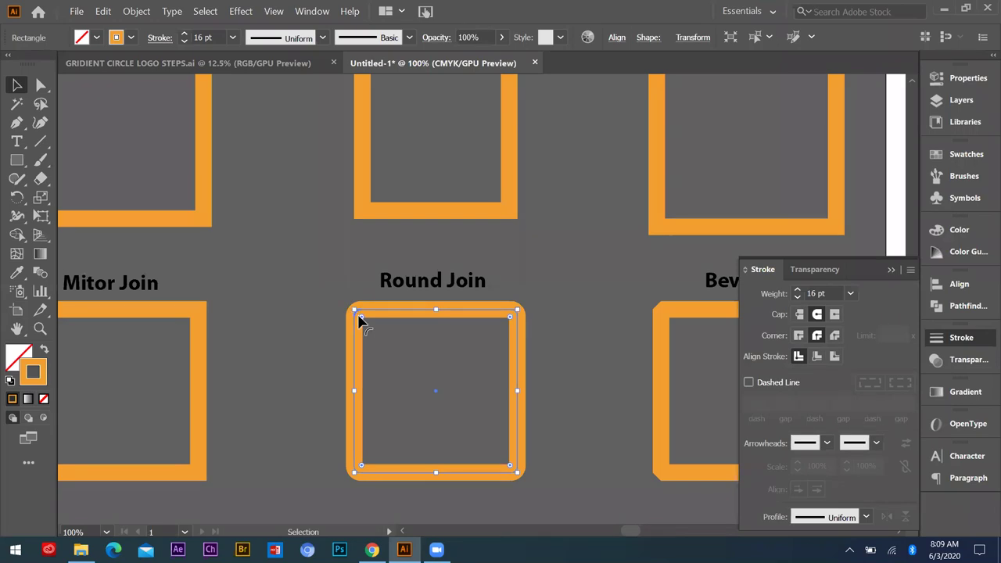
pyautogui.scroll(2, 359, 316)
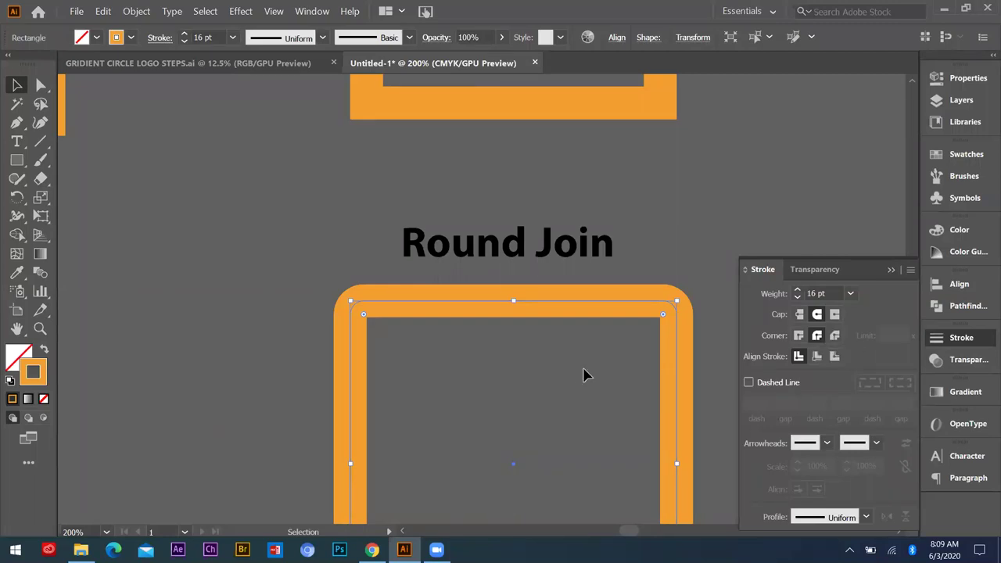
# - Select the Bevel join square and examine its corners and join setting
pyautogui.click(523, 384)
pyautogui.scroll(-3, 358, 365)
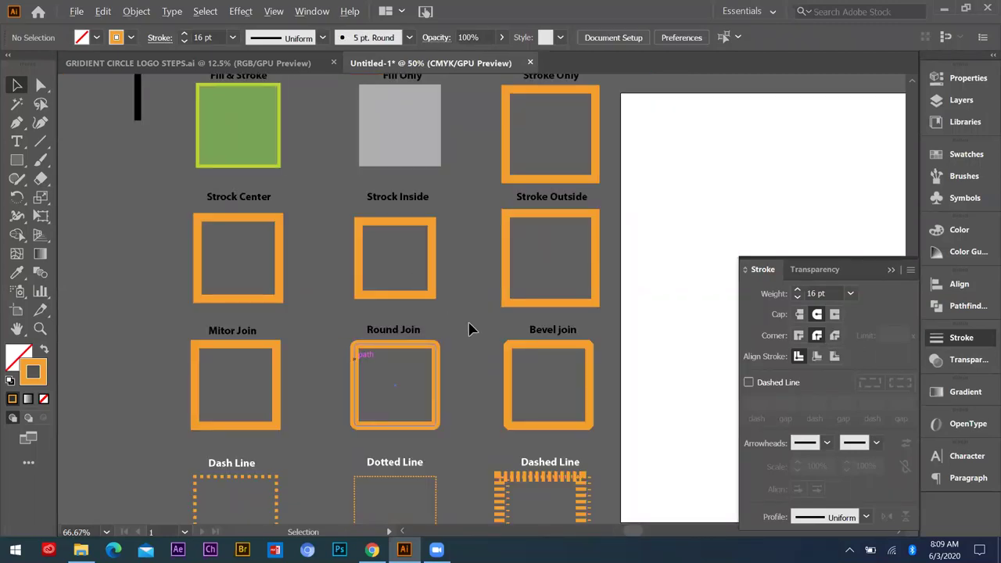
pyautogui.scroll(1, 469, 328)
pyautogui.click(593, 252)
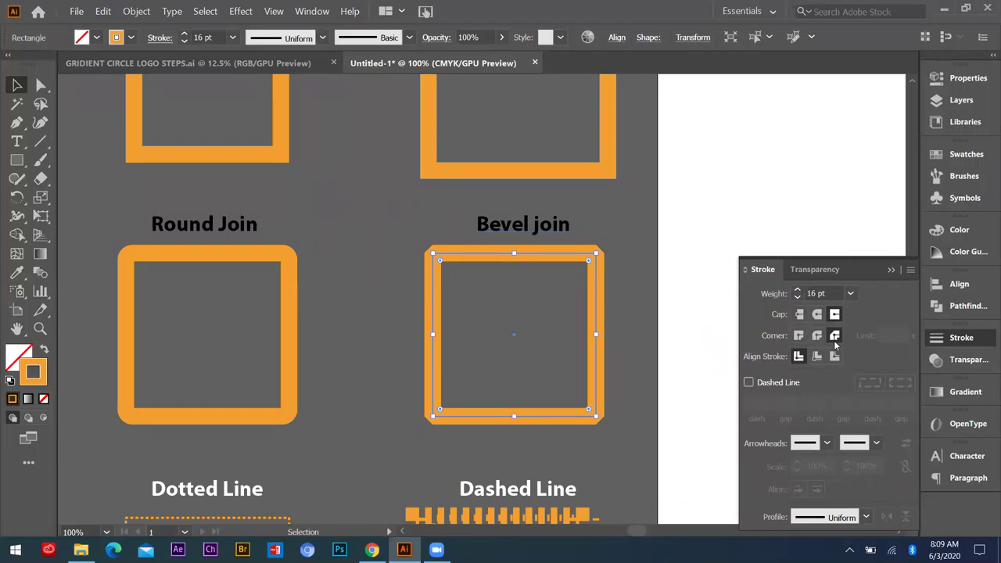
pyautogui.scroll(5, 436, 181)
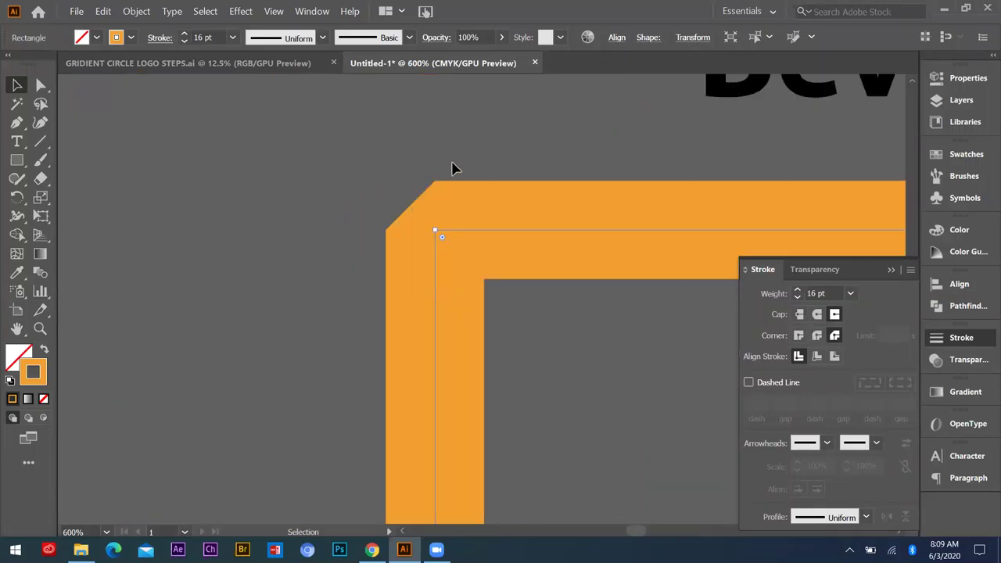
pyautogui.scroll(-3, 425, 243)
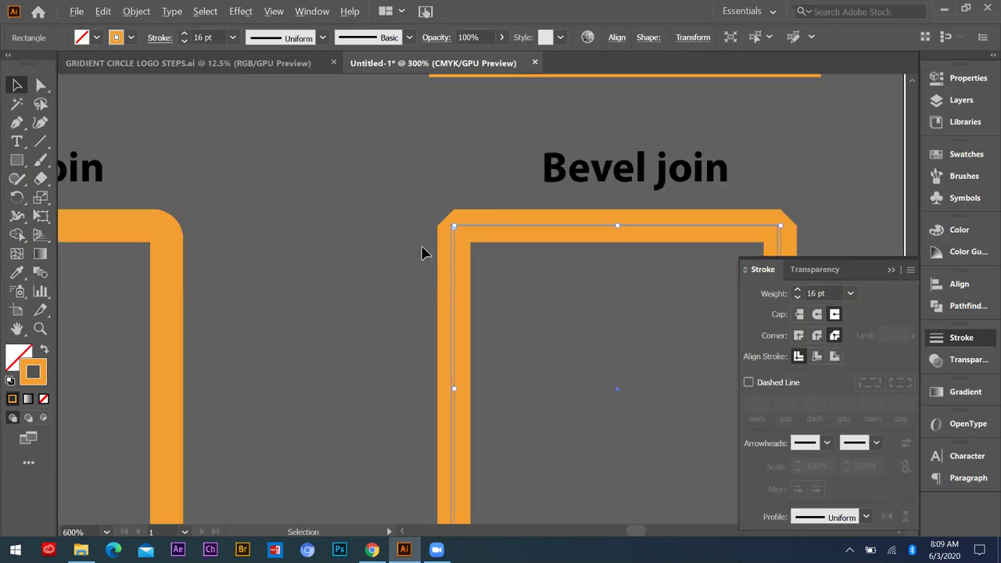
pyautogui.scroll(-2, 489, 274)
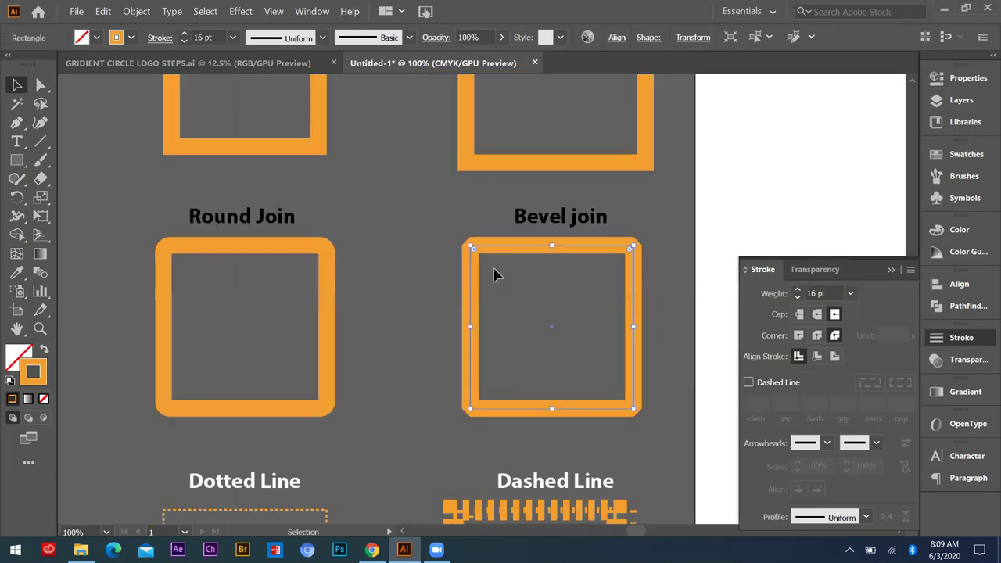
# - Look over the Dash Line, Dotted Line and Dashed Line sample squares
pyautogui.scroll(-3, 489, 275)
pyautogui.scroll(-2, 356, 352)
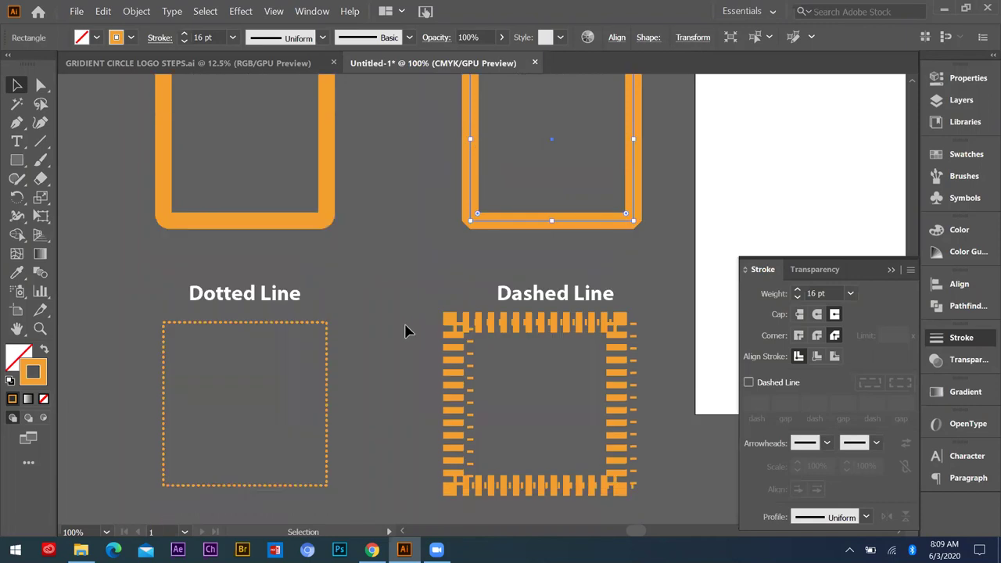
pyautogui.scroll(-2, 391, 292)
pyautogui.scroll(2, 209, 322)
pyautogui.scroll(-3, 264, 264)
pyautogui.scroll(2, 271, 261)
pyautogui.scroll(3, 354, 271)
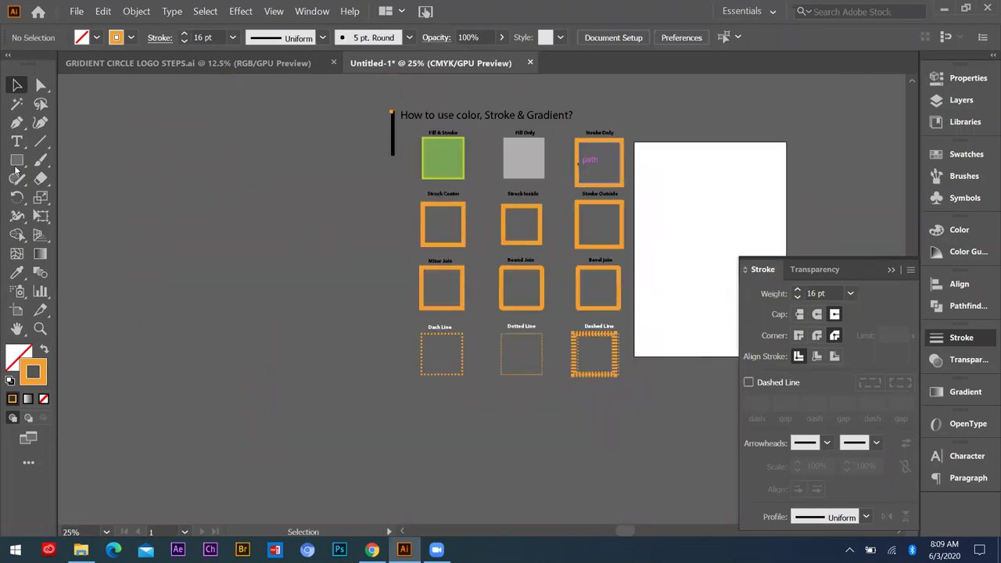
# - Draw a square about 131 mm wide in the empty canvas area beside the samples
pyautogui.click(17, 160)
pyautogui.moveTo(222, 286)
pyautogui.mouseDown()
pyautogui.moveTo(282, 338)
pyautogui.moveTo(267, 324)
pyautogui.moveTo(269, 333)
pyautogui.mouseUp()
pyautogui.scroll(2, 192, 248)
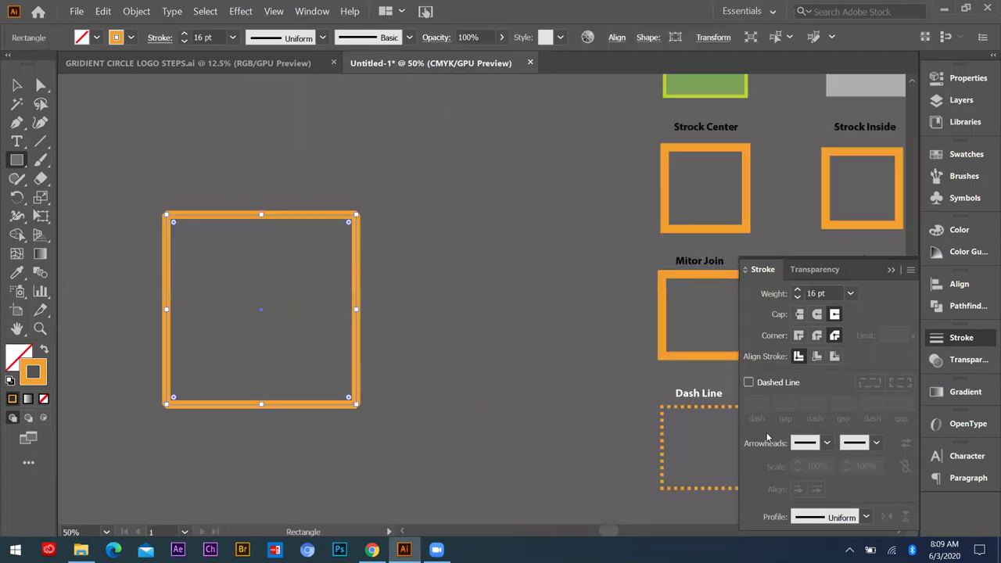
# - Turn on a dashed stroke for the new square with a 12 pt dash and 12 pt gap
pyautogui.click(748, 383)
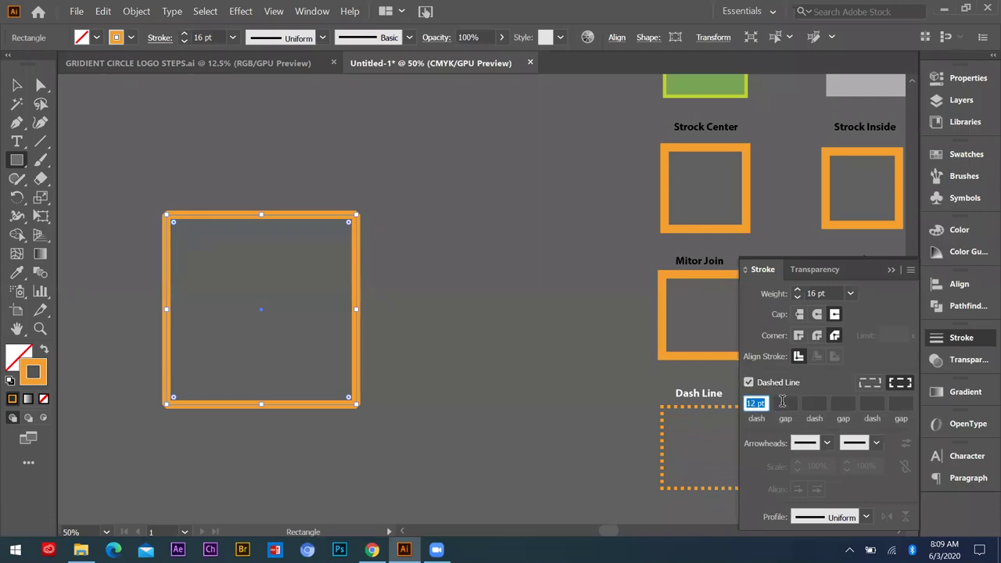
pyautogui.click(784, 403)
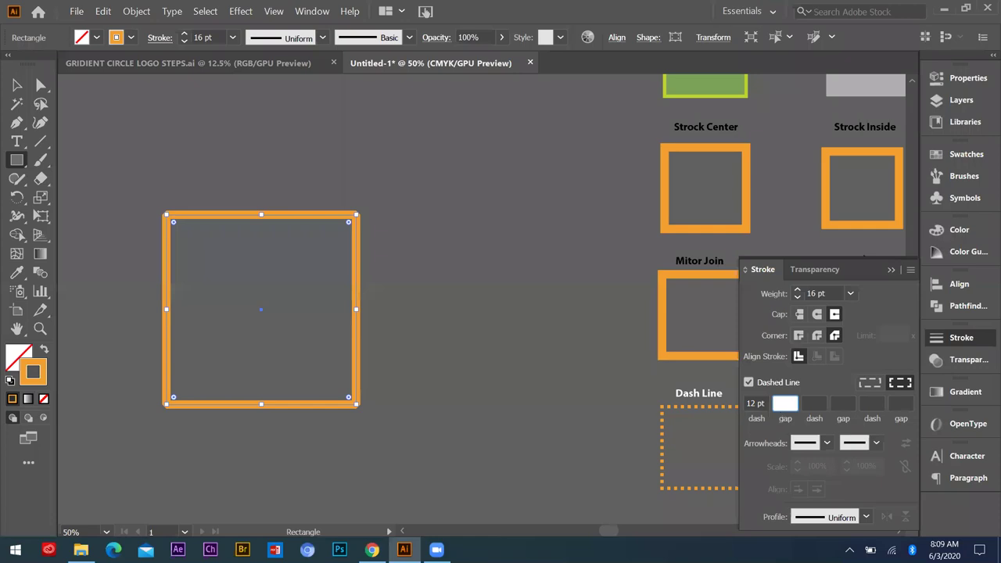
pyautogui.write('12')
pyautogui.press('Return')
# - Set the square's dash and gap both to 20 pt
pyautogui.moveTo(766, 403); pyautogui.dragTo(708, 406)
pyautogui.write('20')
pyautogui.press('Return')
pyautogui.moveTo(794, 403); pyautogui.dragTo(743, 408)
pyautogui.write('20')
pyautogui.press('Return')
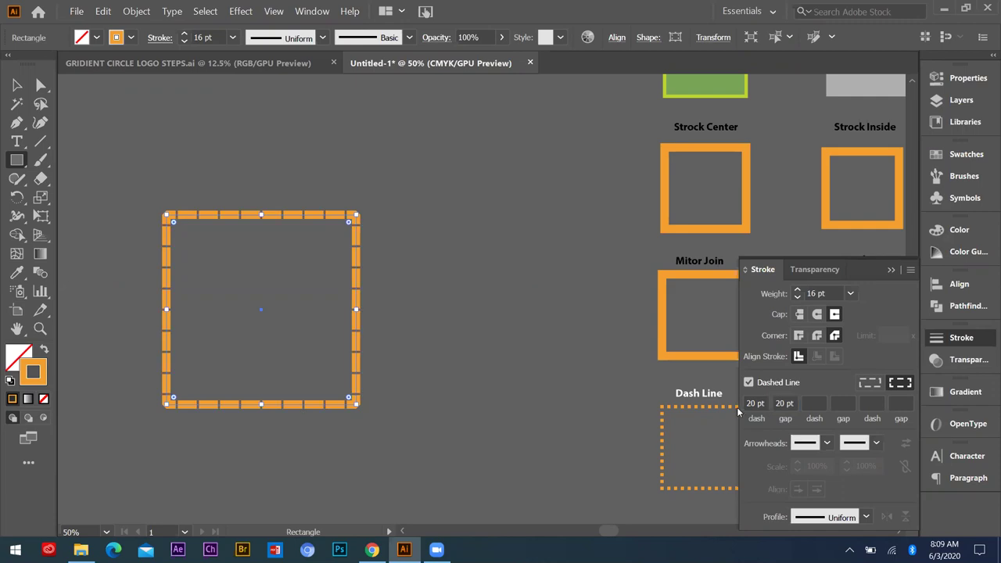
pyautogui.click(466, 308)
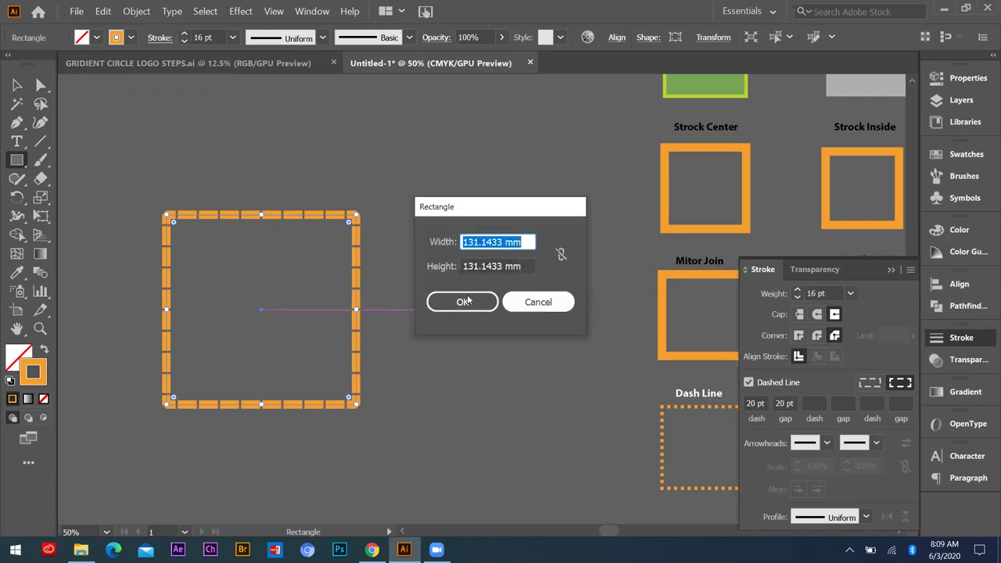
pyautogui.press('Escape')
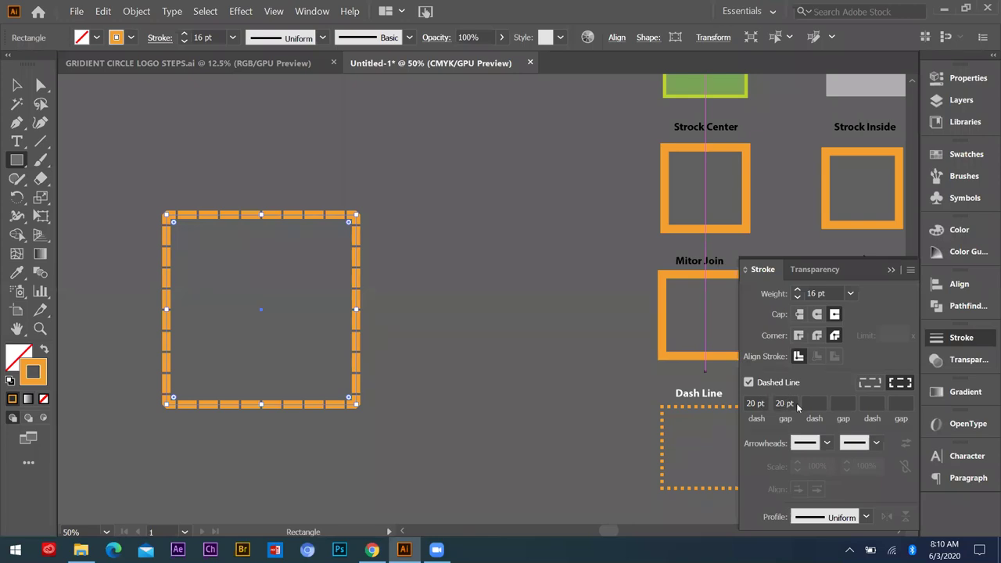
# - Change the square's dash and gap lengths to 30 pt each
pyautogui.click(762, 403)
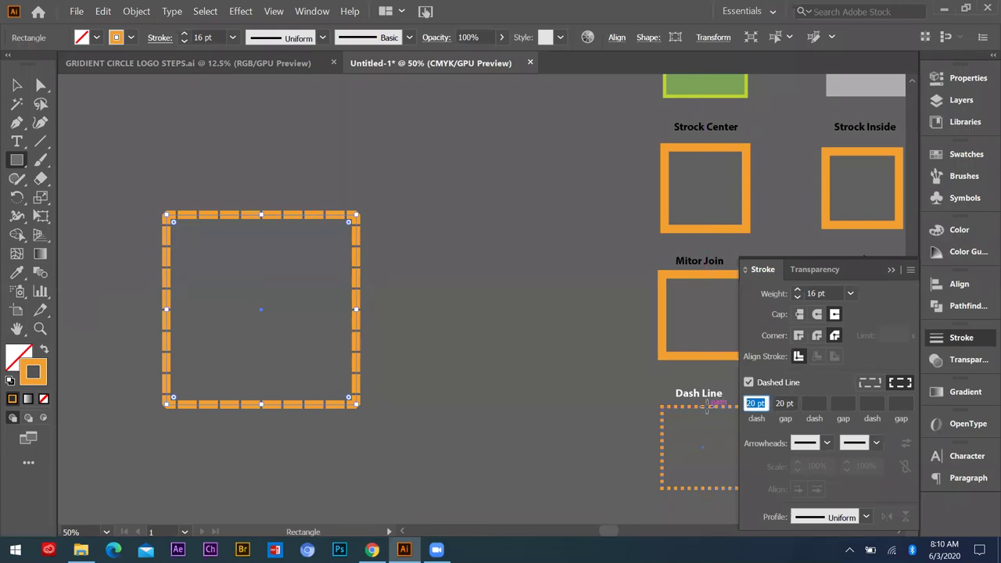
pyautogui.write('30')
pyautogui.press('Tab')
pyautogui.write('30')
pyautogui.press('Return')
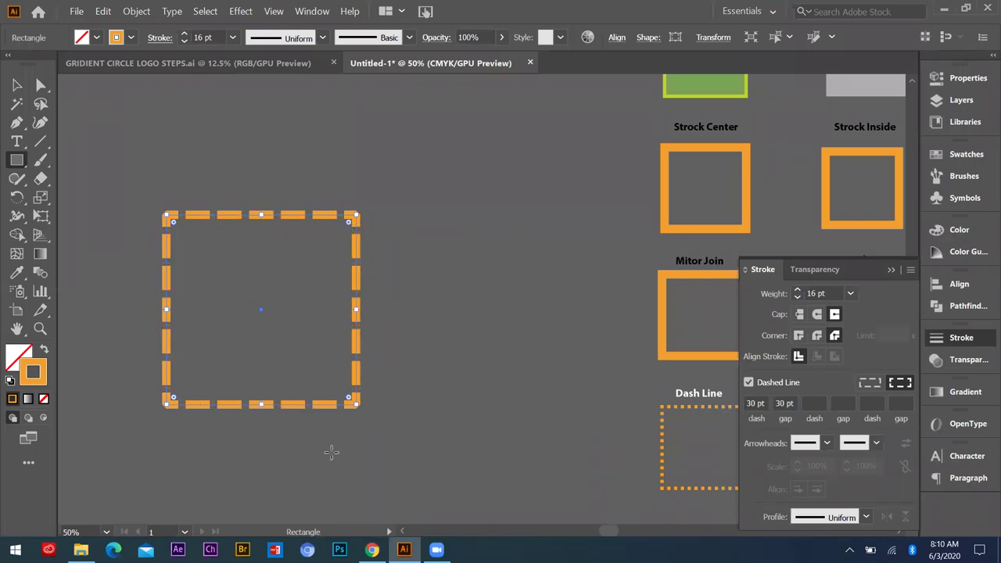
pyautogui.click(13, 86)
pyautogui.click(811, 402)
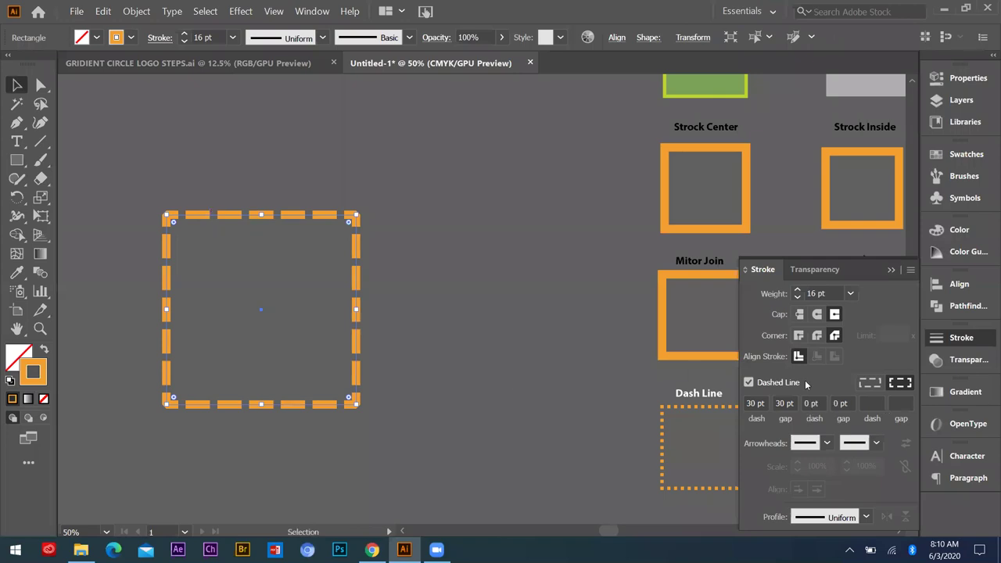
# - Draw an open S-shaped path with the Pen tool beside the dashed square
pyautogui.click(13, 125)
pyautogui.click(443, 380)
pyautogui.moveTo(418, 322); pyautogui.dragTo(456, 295)
pyautogui.click(501, 268)
pyautogui.moveTo(460, 203); pyautogui.dragTo(435, 193)
pyautogui.moveTo(435, 156)
pyautogui.mouseDown()
pyautogui.moveTo(456, 151)
pyautogui.moveTo(429, 142)
pyautogui.moveTo(426, 156)
pyautogui.mouseUp()
pyautogui.press('v')
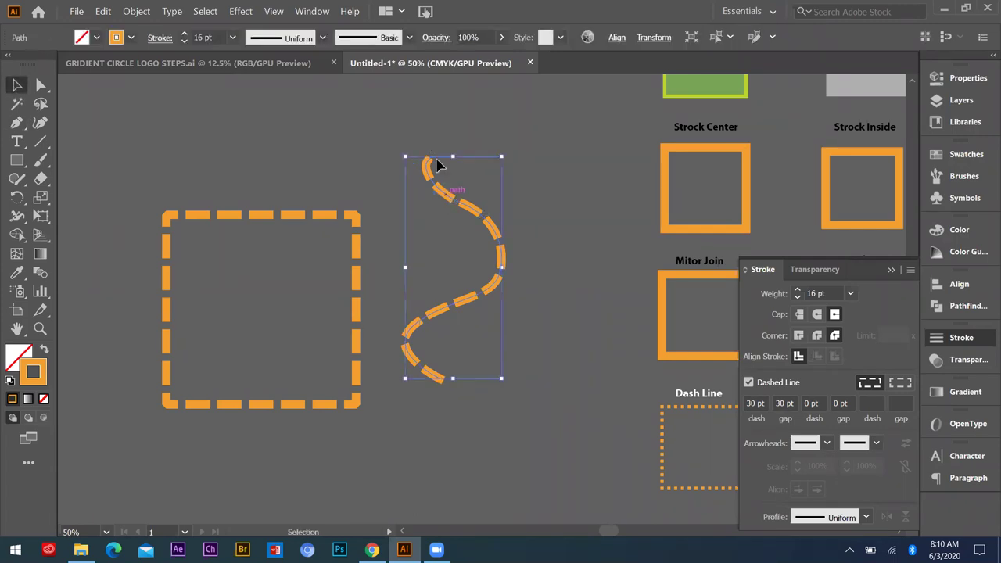
pyautogui.scroll(2, 429, 169)
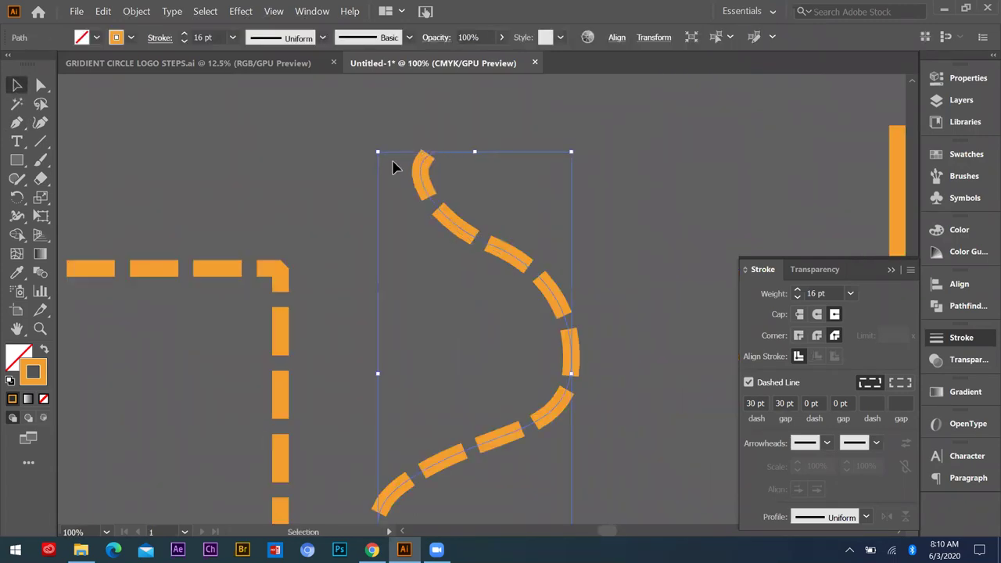
pyautogui.scroll(-2, 413, 227)
pyautogui.scroll(-1, 400, 177)
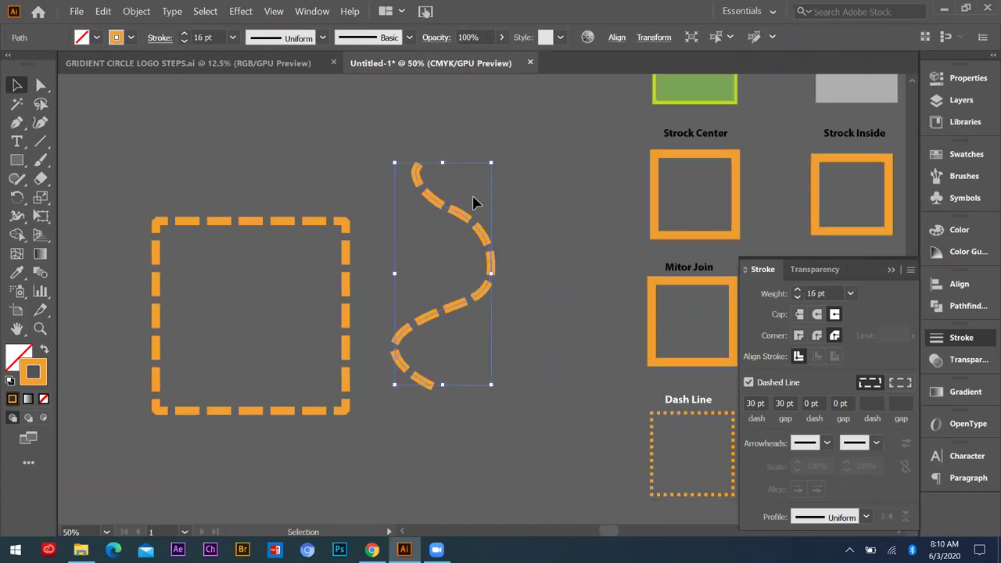
# - Try the Arrow 2 arrowhead on the start of the S-shaped path and undo it
pyautogui.click(530, 258)
pyautogui.click(438, 205)
pyautogui.click(813, 443)
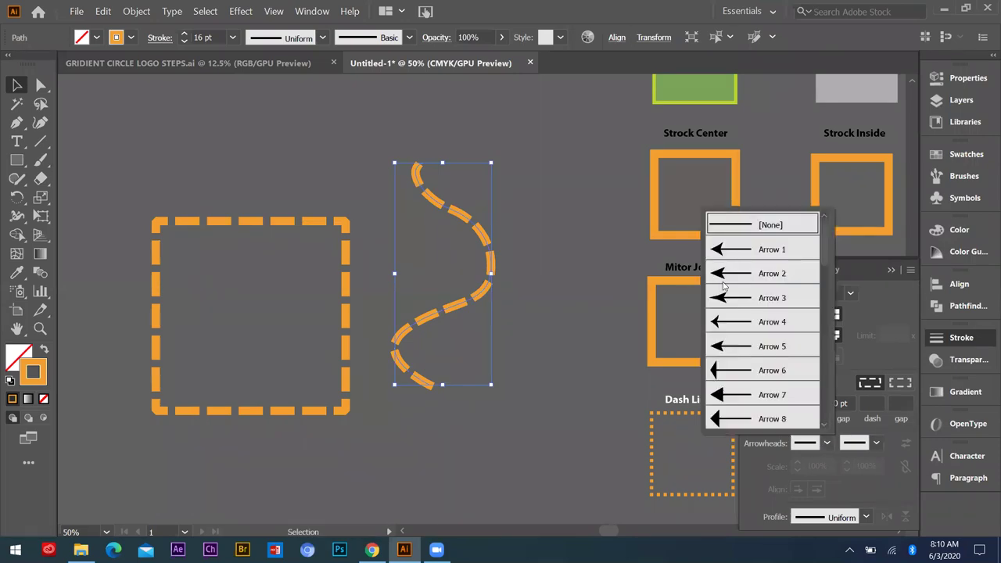
pyautogui.click(721, 274)
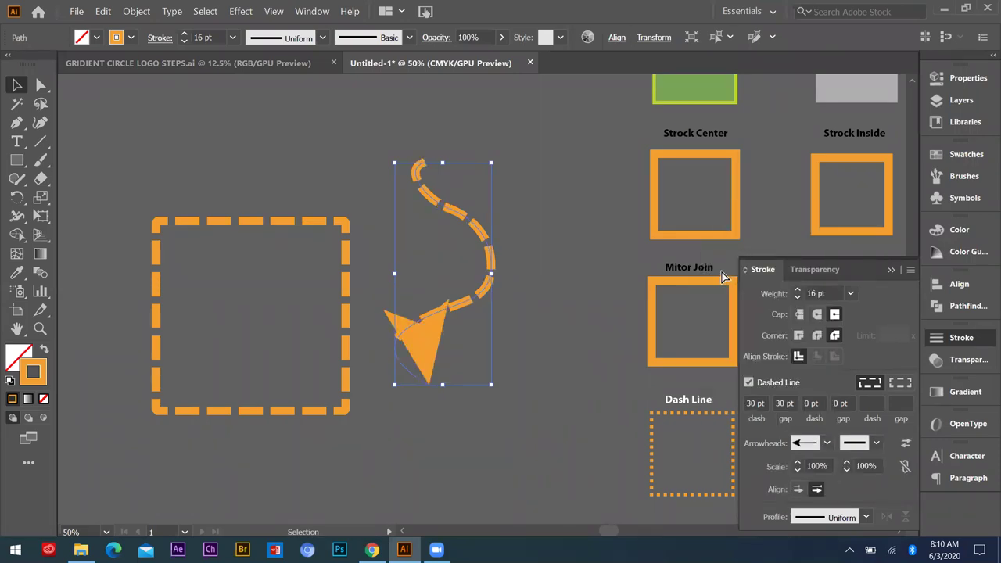
pyautogui.hotkey('ctrl', 'z')
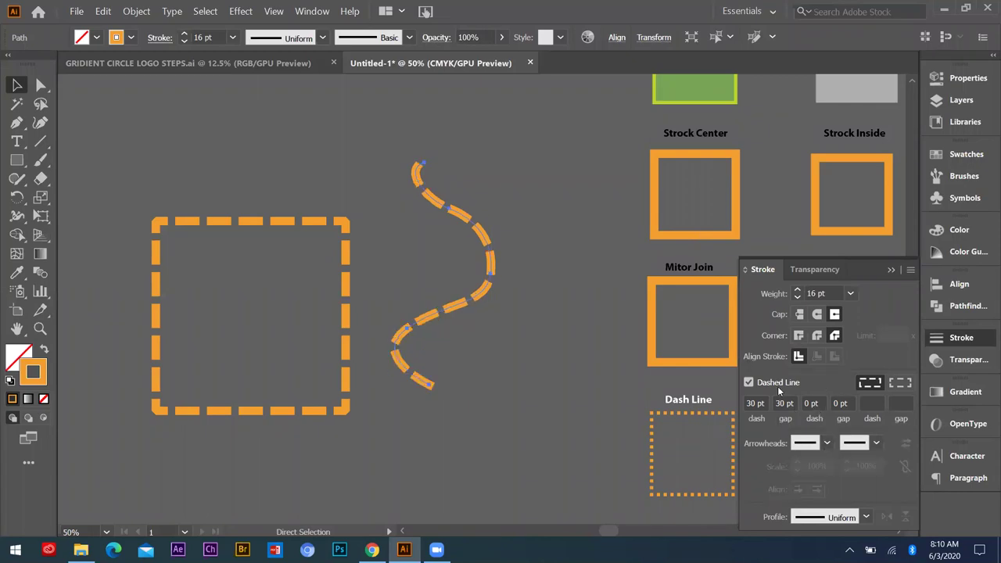
# - Give the S-shaped path a solid tail-shaped arrowhead at its start and Arrow 1 at its end
pyautogui.click(813, 442)
pyautogui.scroll(-3, 736, 350)
pyautogui.click(737, 351)
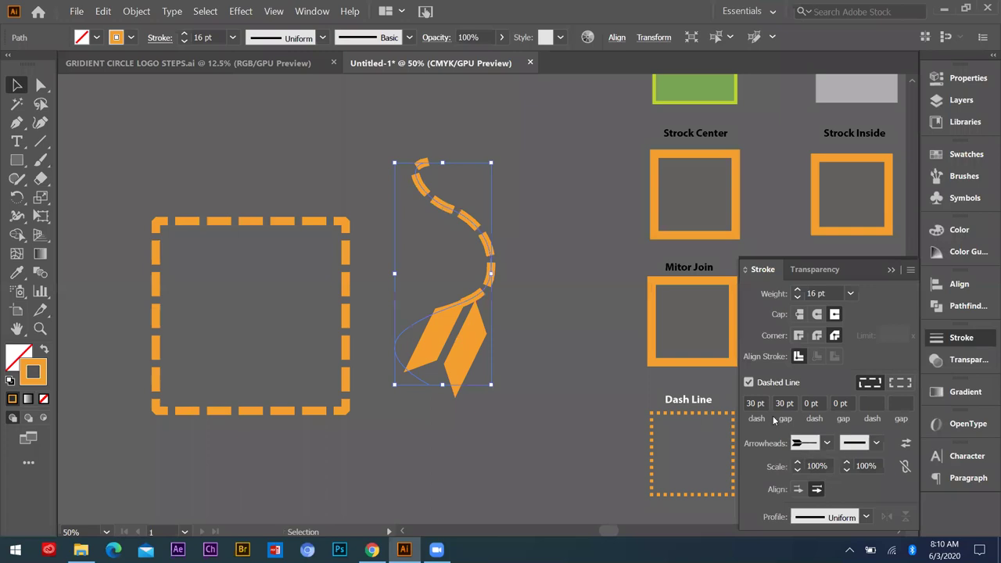
pyautogui.click(813, 443)
pyautogui.click(728, 275)
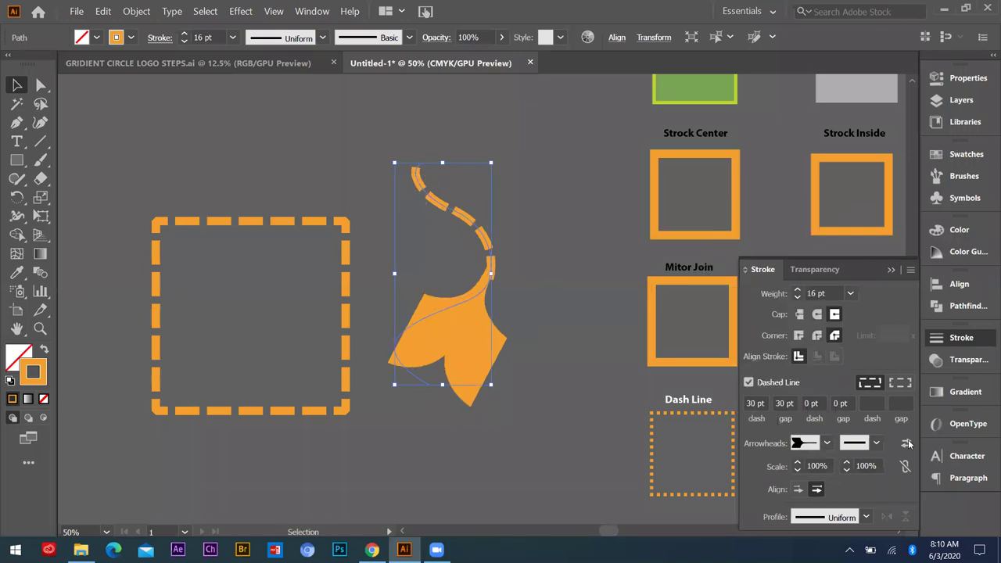
pyautogui.click(877, 444)
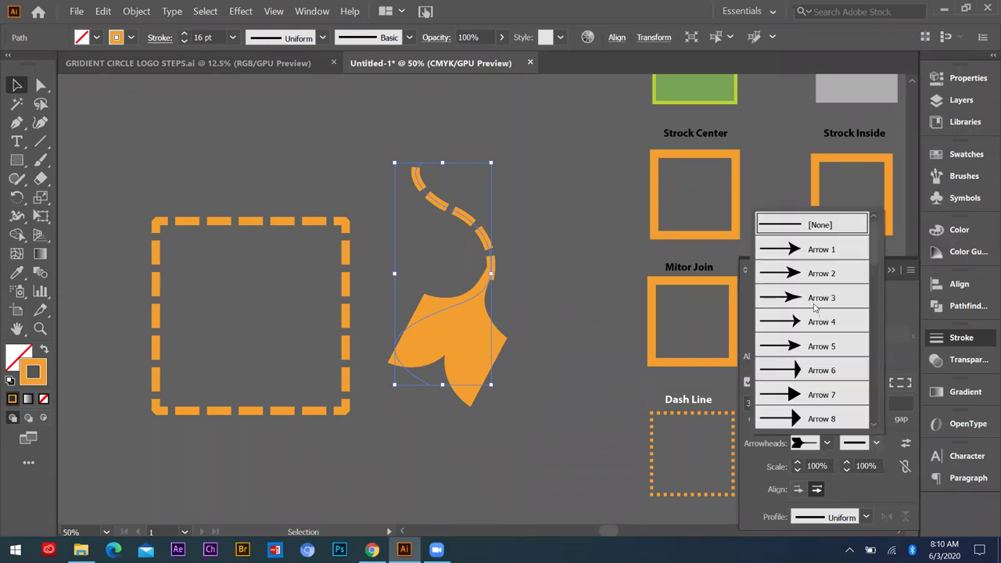
pyautogui.click(814, 249)
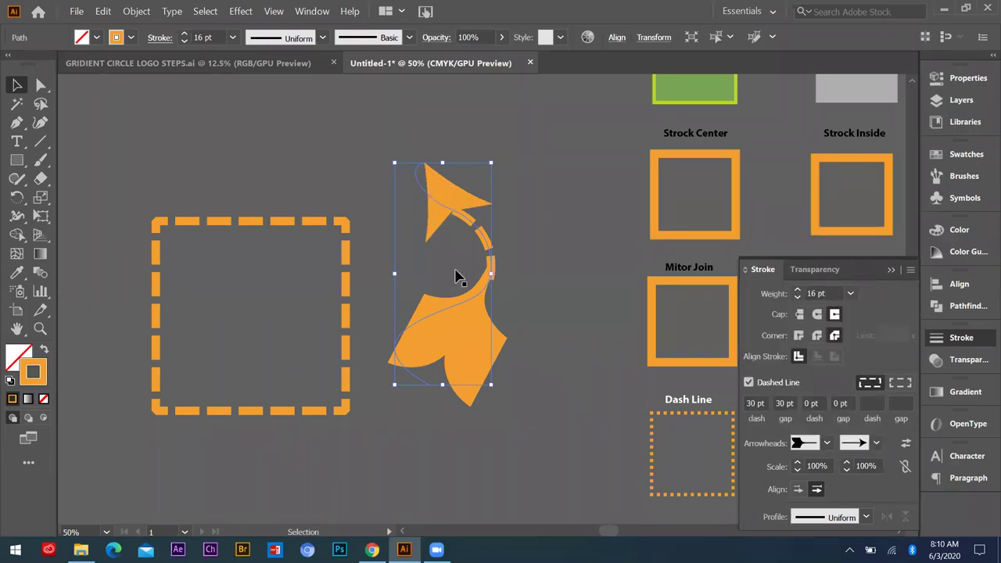
# - Draw a second open curved path with the Pen tool on the other side of the dashed square
pyautogui.click(201, 291)
pyautogui.hotkey('ctrl', '-')
pyautogui.click(16, 128)
pyautogui.scroll(-1, 145, 295)
pyautogui.click(147, 298)
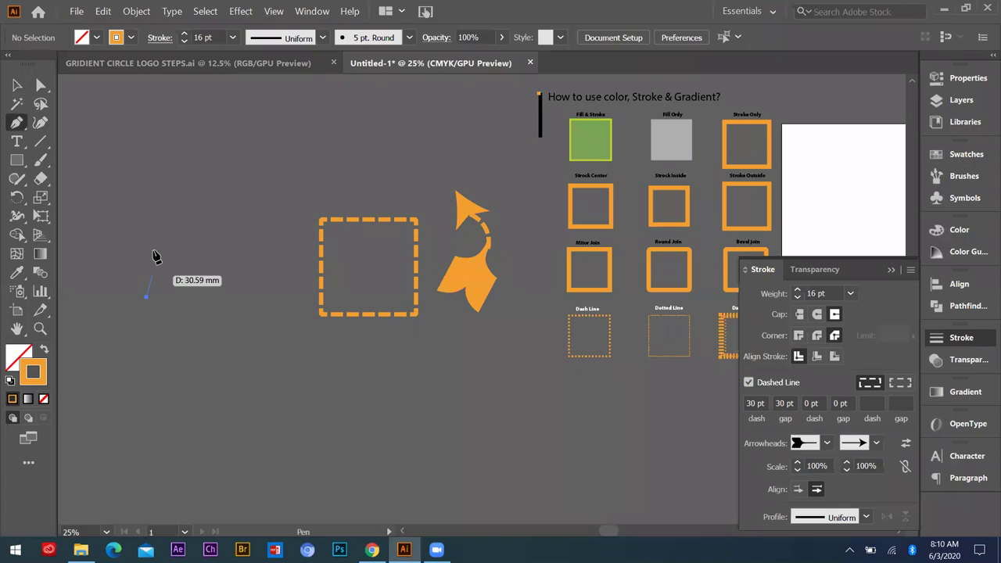
pyautogui.moveTo(158, 223); pyautogui.dragTo(201, 187)
pyautogui.moveTo(257, 174); pyautogui.dragTo(269, 162)
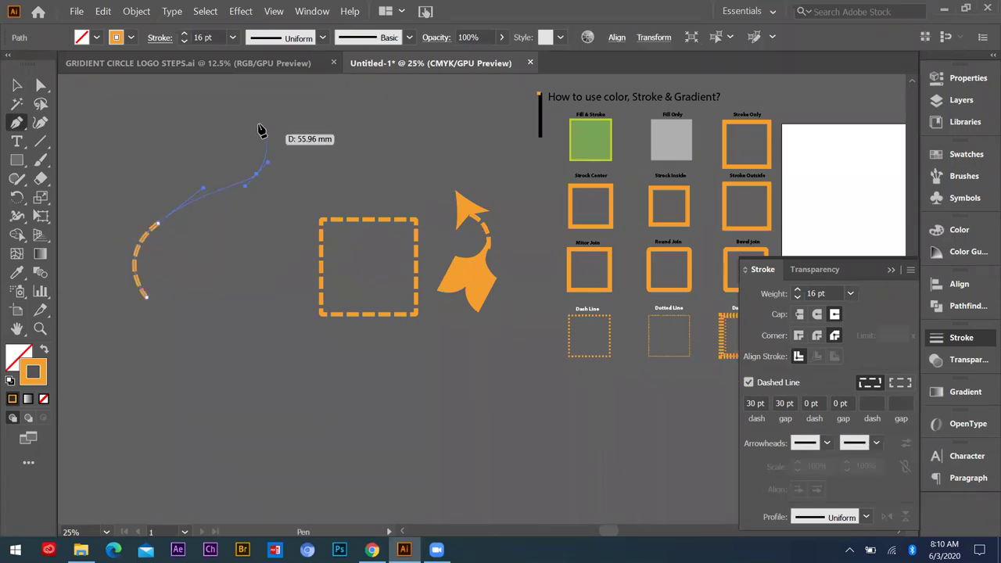
pyautogui.click(257, 124)
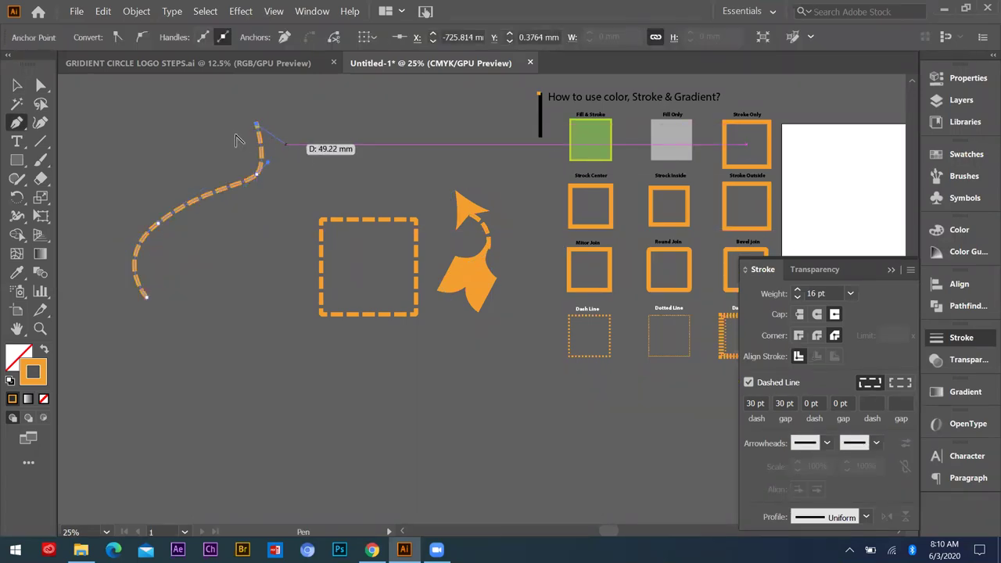
# - Set the second curved path's stroke weight to 10 pt
pyautogui.scroll(2, 235, 138)
pyautogui.hotkey('ctrl', '-')
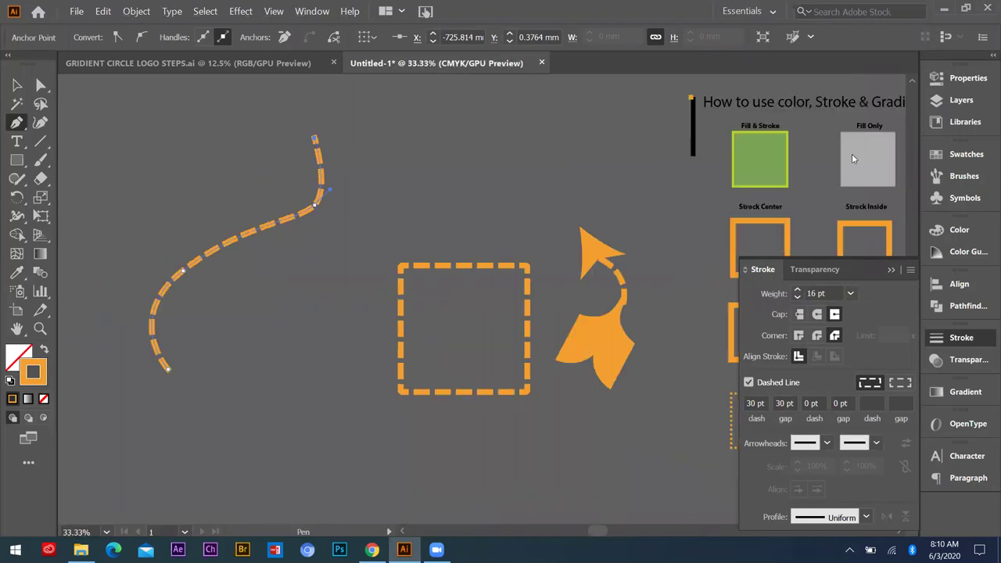
pyautogui.click(850, 293)
pyautogui.click(867, 118)
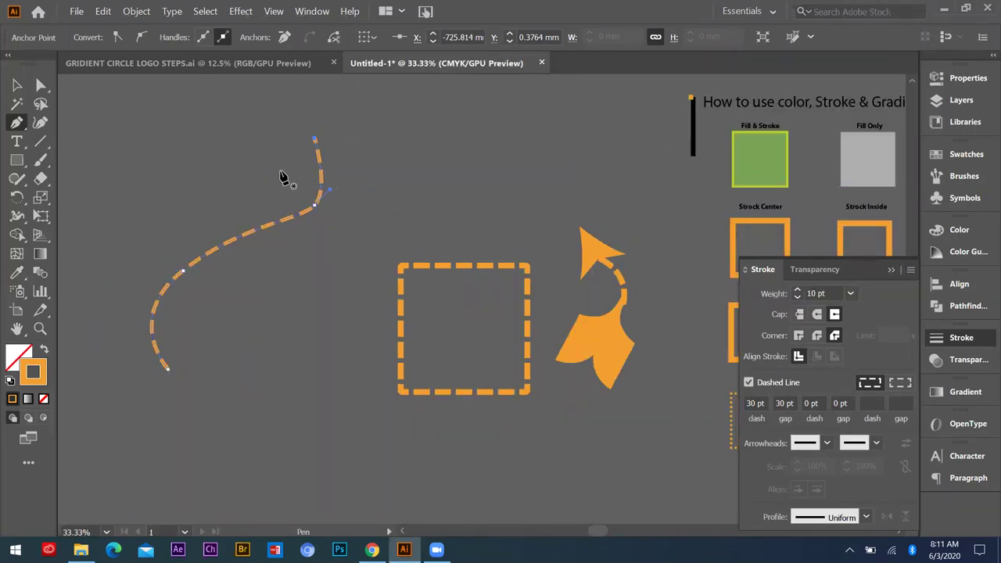
pyautogui.press('v')
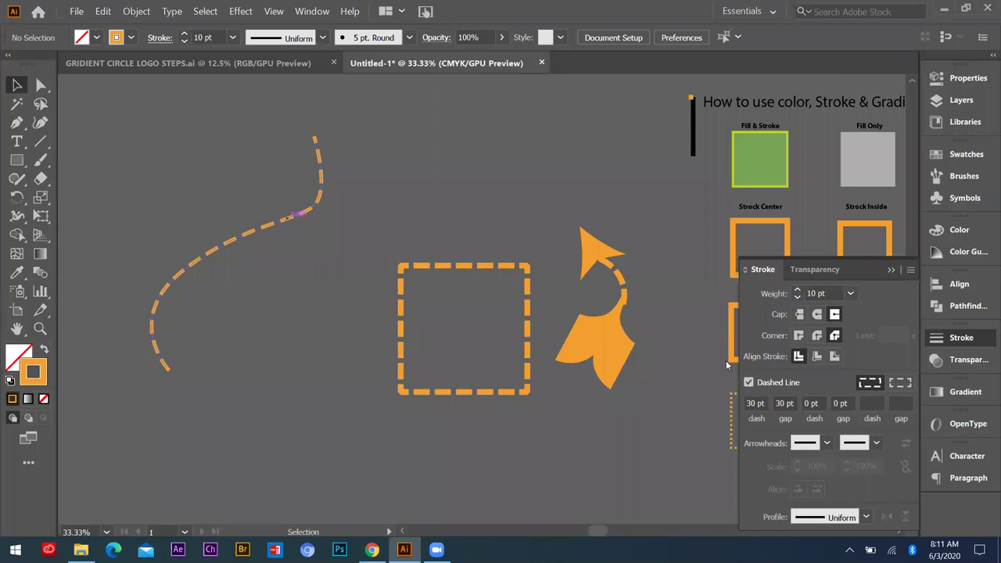
# - Add an open line-style arrowhead to the start of the 10 pt curved path
pyautogui.click(827, 443)
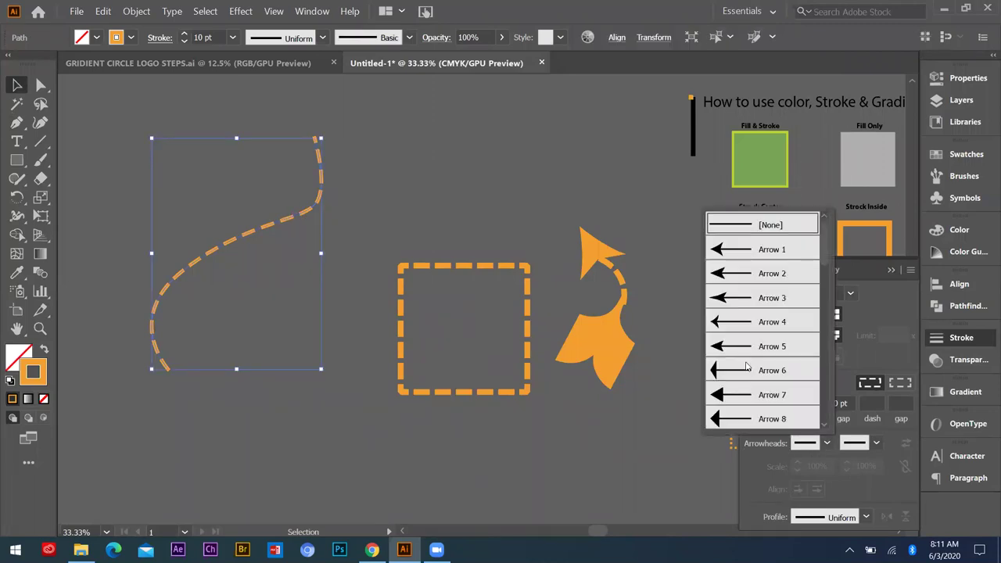
pyautogui.scroll(-2, 747, 367)
pyautogui.click(324, 177)
pyautogui.click(316, 147)
# - Add a feathered arrowhead to the other end of the 10 pt curved path
pyautogui.click(876, 446)
pyautogui.scroll(-8, 788, 347)
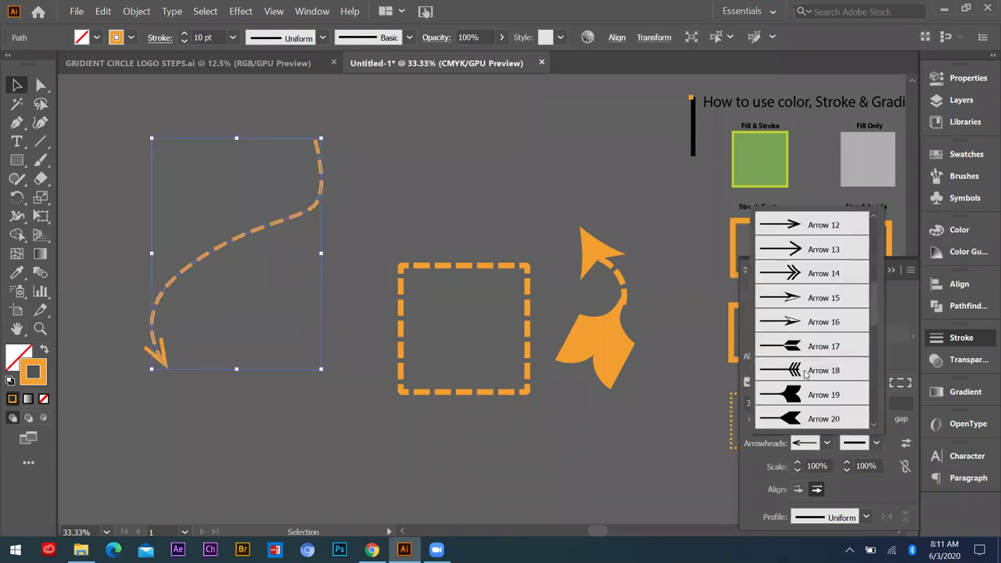
pyautogui.click(790, 371)
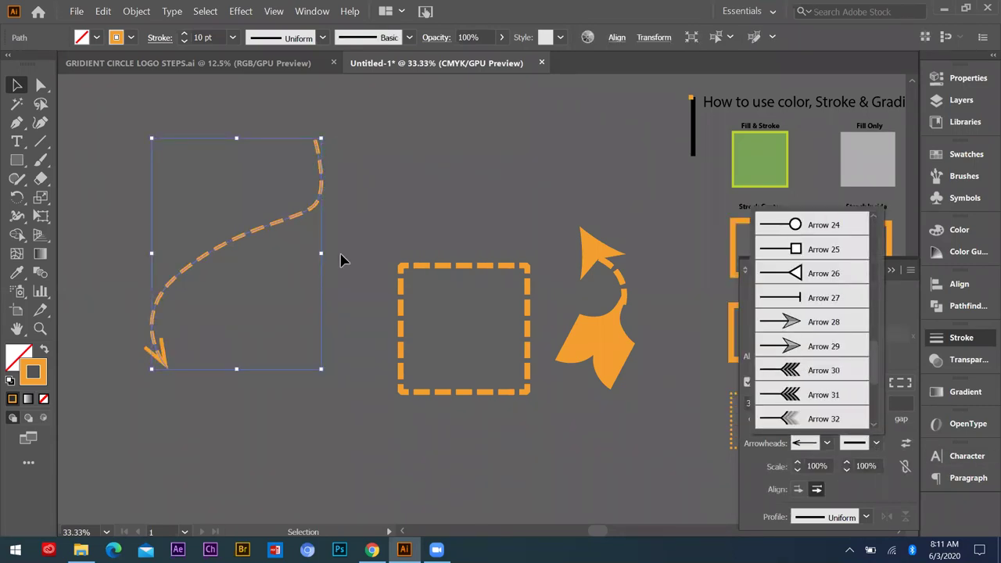
# - Rearrange the two arrow paths, moving the second curve closer to the dashed square and the S-shaped path to its far side
pyautogui.click(341, 256)
pyautogui.click(322, 166)
pyautogui.moveTo(419, 173); pyautogui.dragTo(426, 161)
pyautogui.click(468, 418)
pyautogui.scroll(-1, 227, 242)
pyautogui.scroll(-1, 321, 271)
pyautogui.scroll(1, 432, 250)
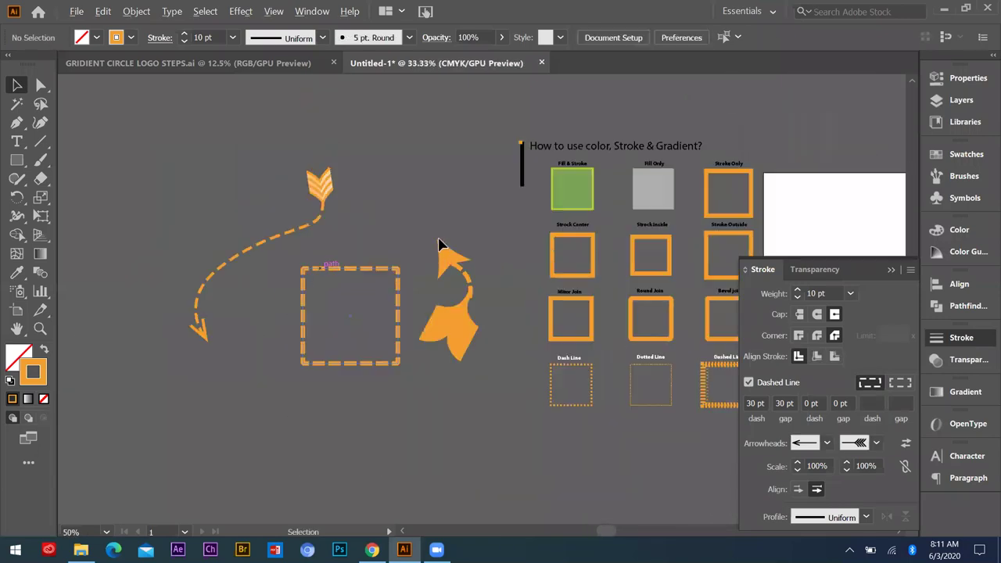
pyautogui.moveTo(221, 205); pyautogui.dragTo(195, 173)
pyautogui.click(277, 245)
# - Examine the Dash Line, Dotted Line and Dashed Line sample squares up close, including the dotted square's stroke settings
pyautogui.scroll(2, 351, 323)
pyautogui.scroll(-1, 305, 307)
pyautogui.scroll(-3, 756, 402)
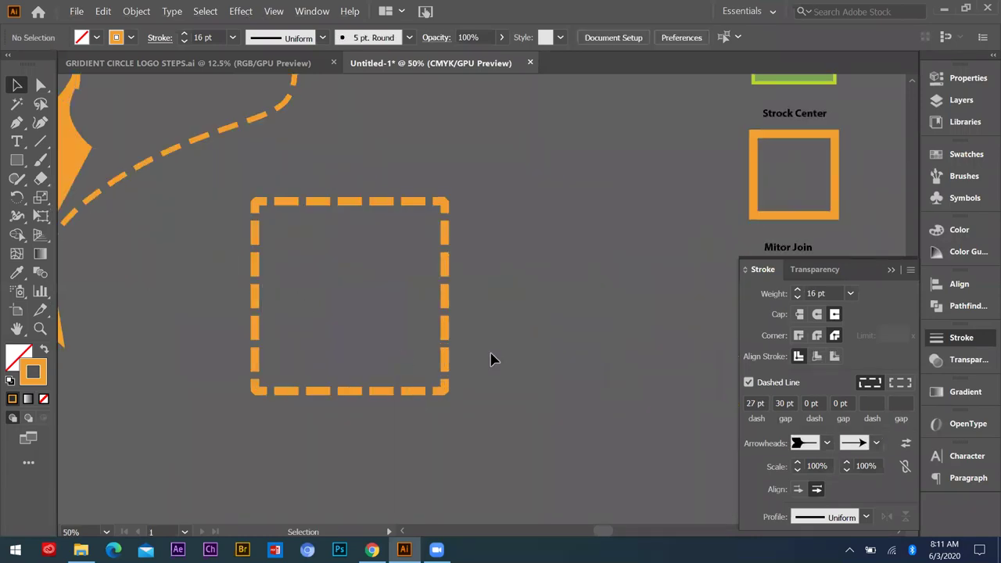
pyautogui.scroll(-2, 597, 378)
pyautogui.scroll(4, 435, 297)
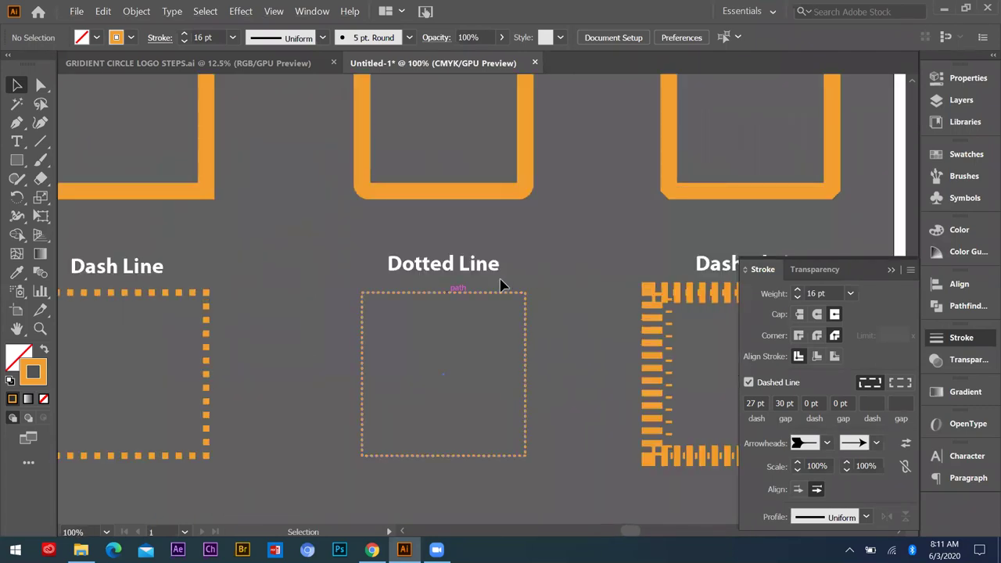
pyautogui.click(410, 296)
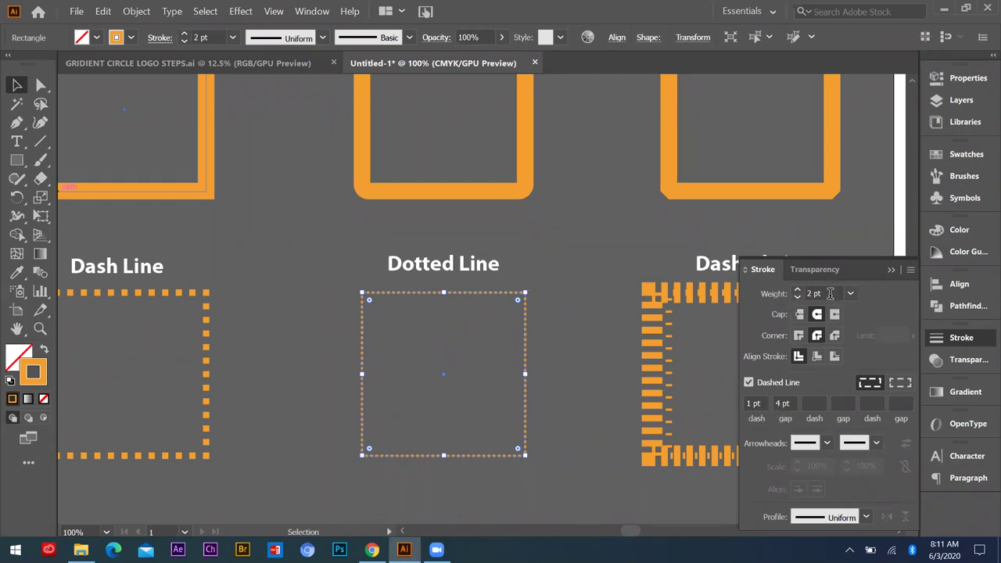
pyautogui.click(235, 303)
pyautogui.scroll(3, 375, 311)
pyautogui.scroll(-3, 518, 314)
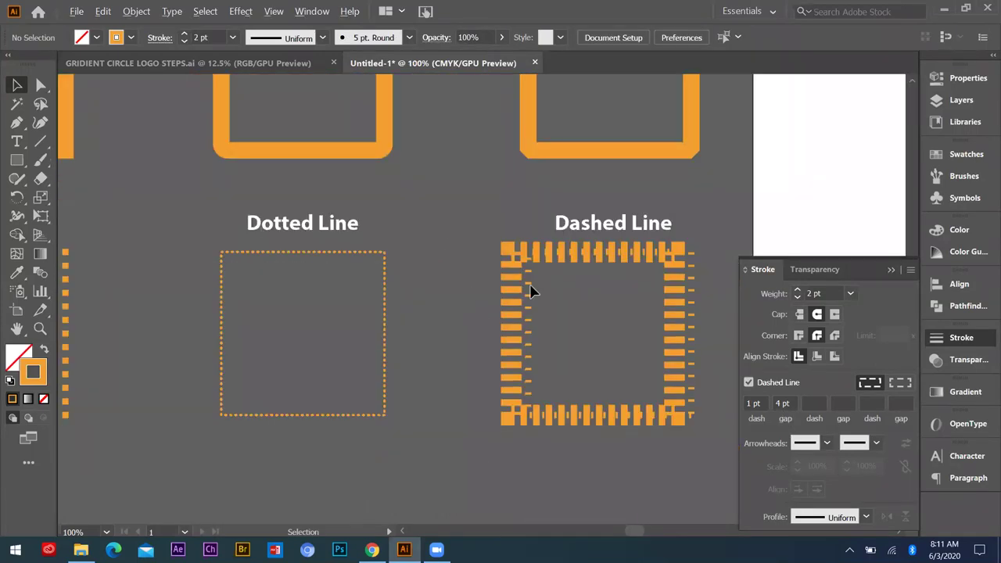
pyautogui.scroll(2, 531, 291)
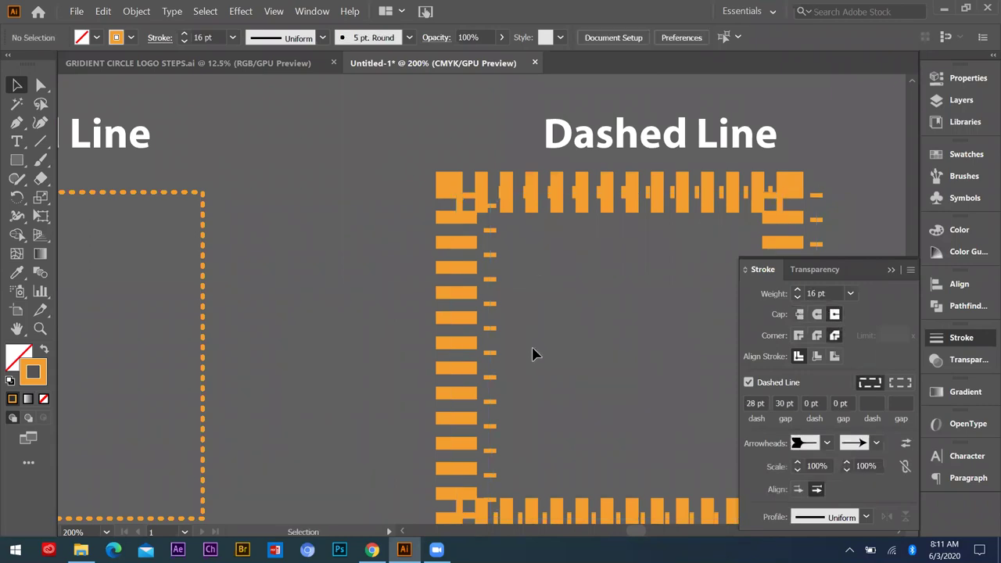
pyautogui.scroll(-3, 545, 351)
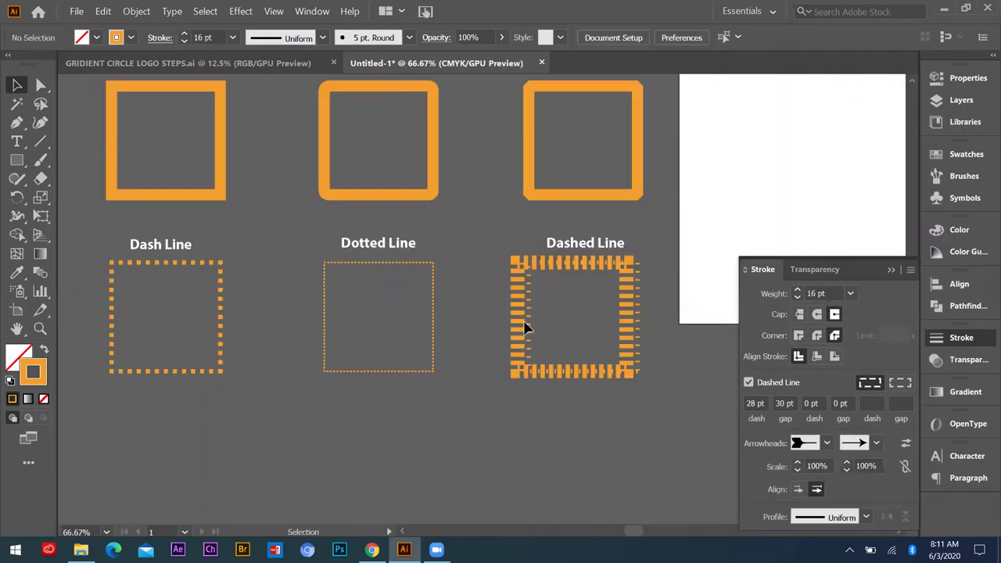
pyautogui.scroll(-2, 524, 328)
pyautogui.scroll(2, 465, 380)
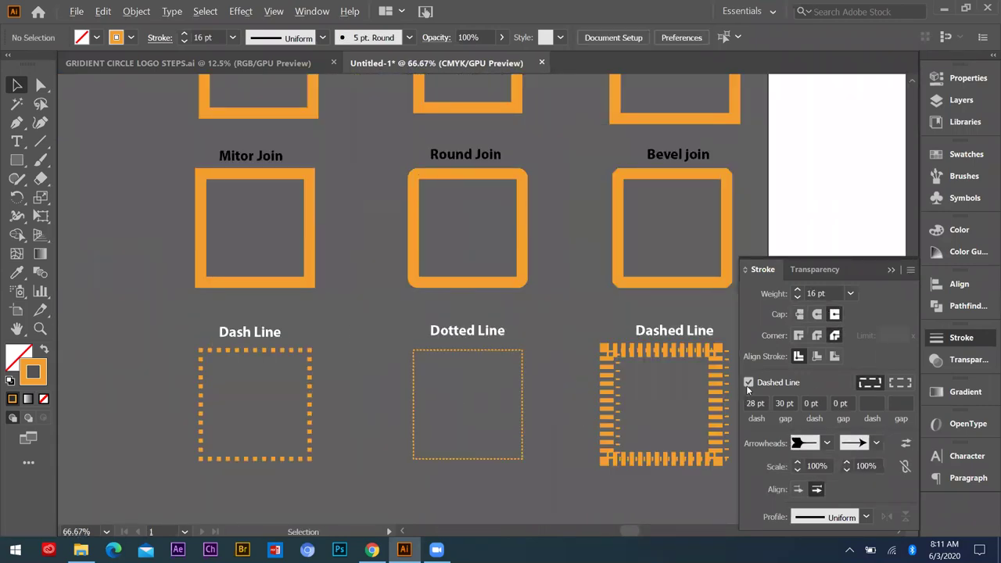
pyautogui.hotkey('ctrl', '-')
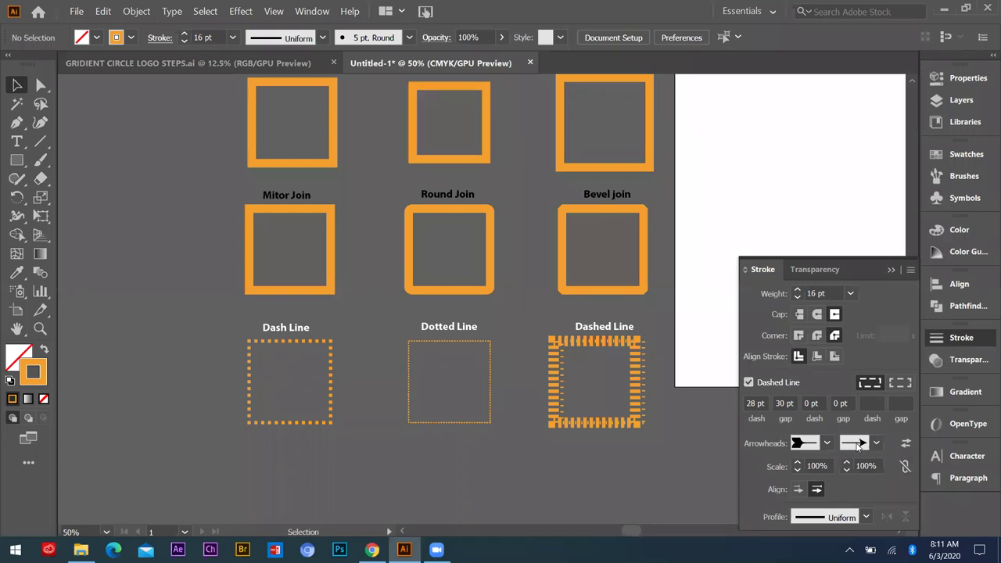
pyautogui.scroll(-2, 547, 380)
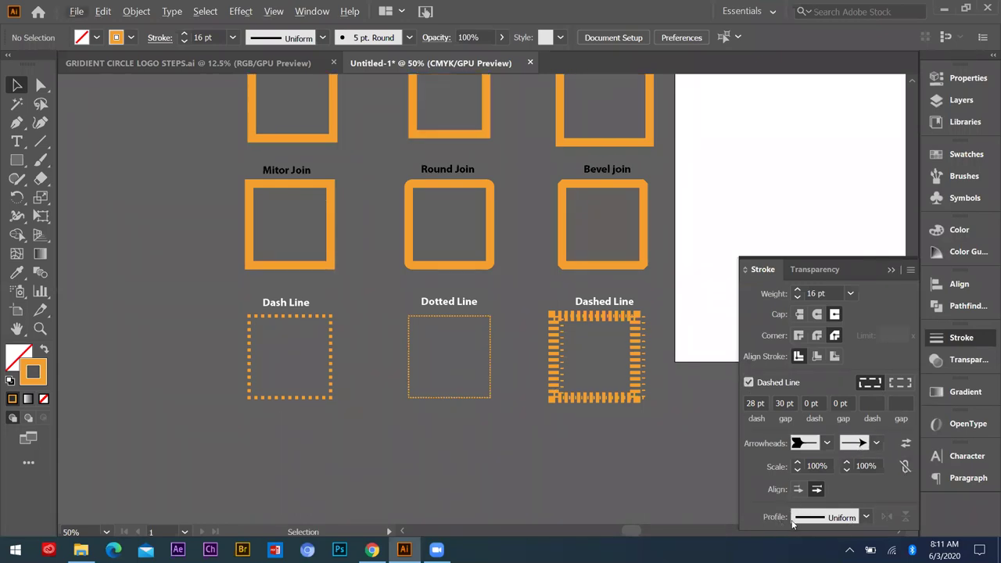
# - Draw a wavy open path with the Pen tool in the empty area below the arrow paths
pyautogui.press('p')
pyautogui.hotkey('ctrl', '-')
pyautogui.hotkey('ctrl', '-')
pyautogui.hotkey('ctrl', '-')
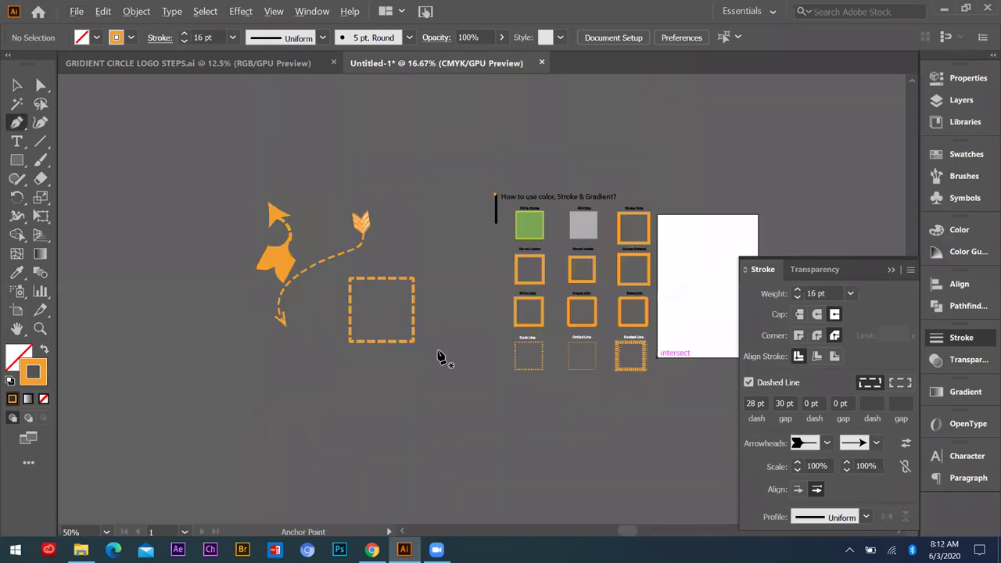
pyautogui.click(179, 416)
pyautogui.moveTo(209, 391); pyautogui.dragTo(269, 386)
pyautogui.moveTo(329, 384)
pyautogui.mouseDown()
pyautogui.moveTo(353, 365)
pyautogui.moveTo(351, 327)
pyautogui.mouseUp()
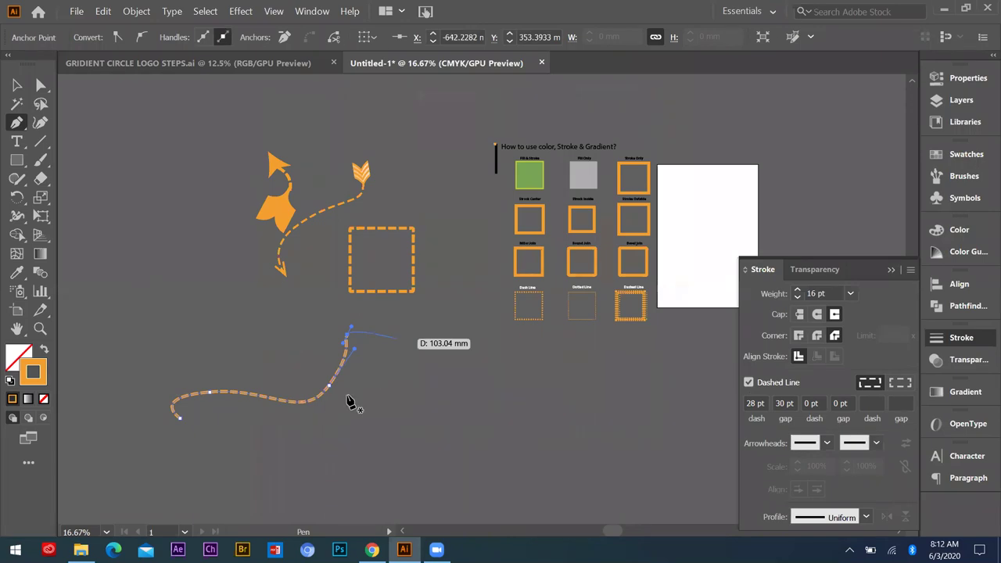
# - Try the double-bulge width profile on the wavy path, settling on the lens-shaped profile tapered at both ends
pyautogui.click(865, 517)
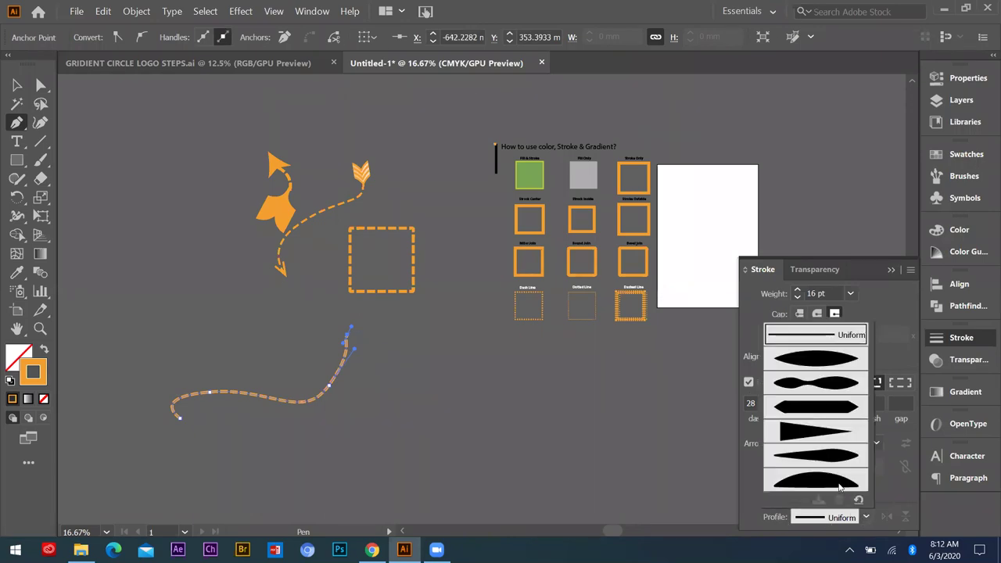
pyautogui.click(821, 383)
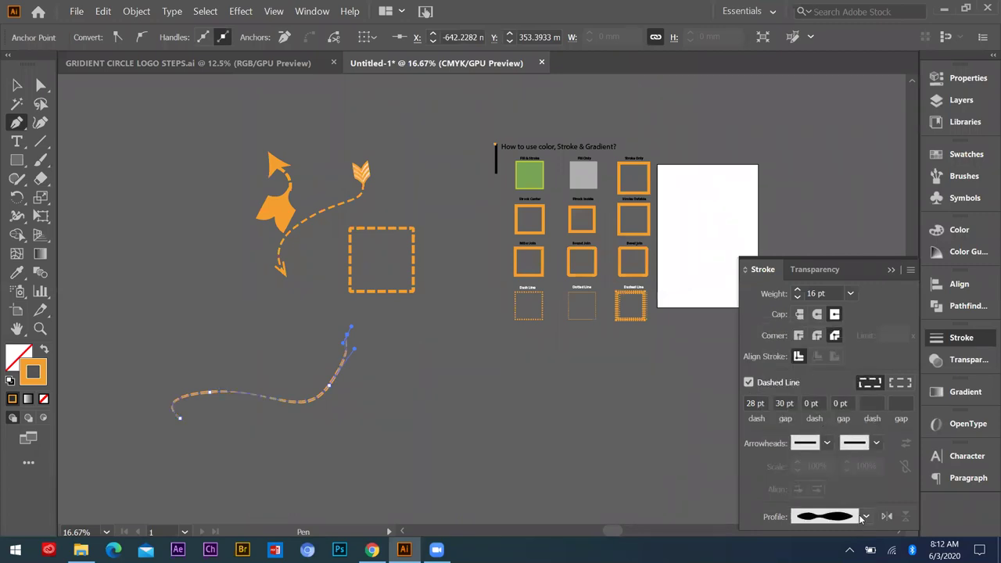
pyautogui.click(865, 517)
pyautogui.click(825, 363)
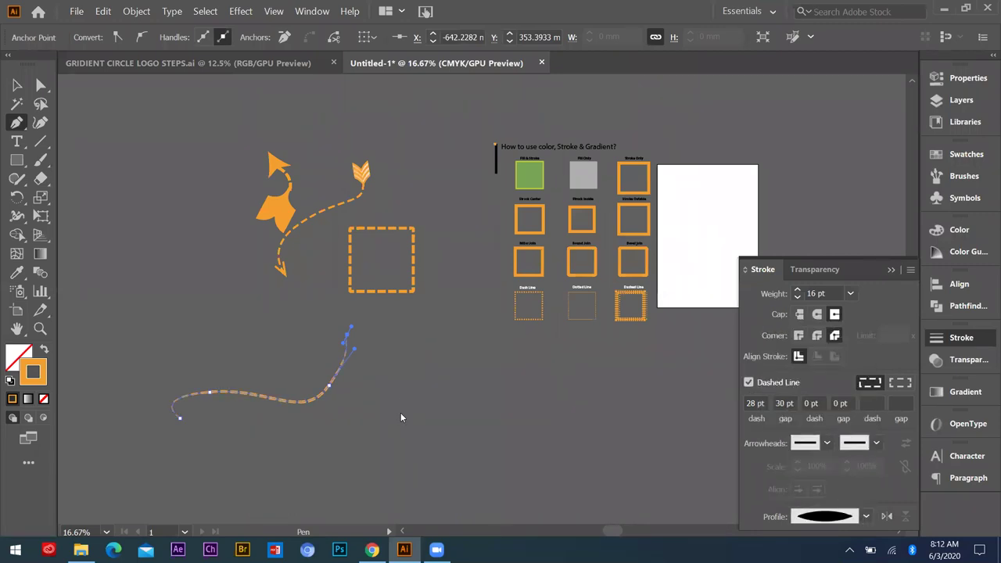
# - Set the wavy path's stroke weight to 40 pt and deselect it
pyautogui.click(851, 293)
pyautogui.click(857, 210)
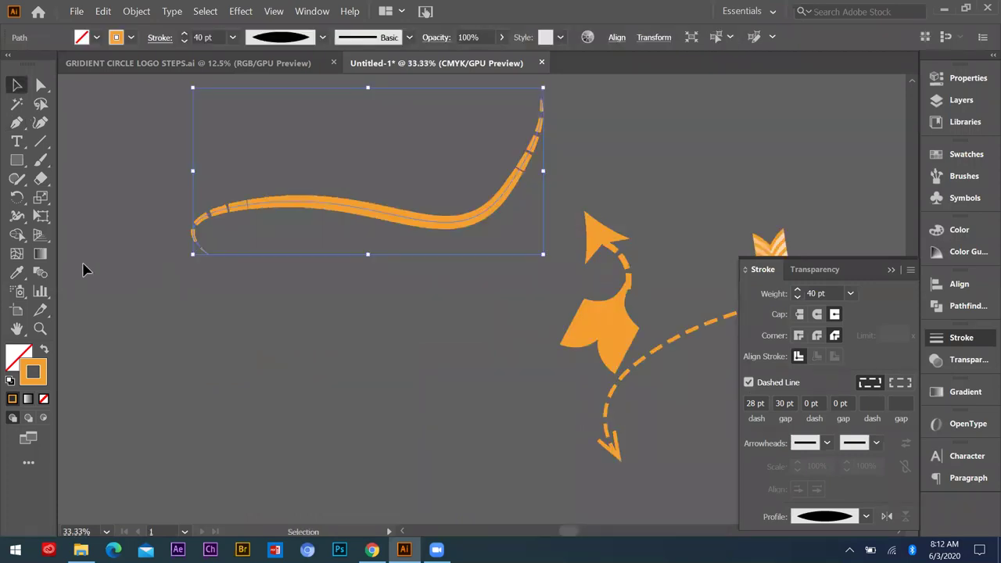
pyautogui.scroll(1, 297, 288)
pyautogui.click(295, 290)
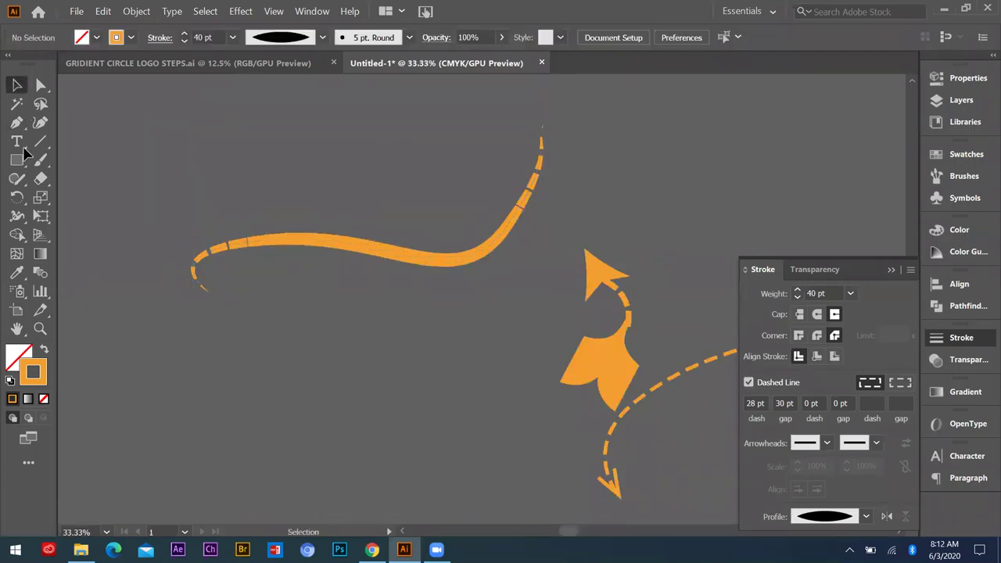
# - Draw a tall half-vase outline with the Pen tool beside the wavy path, with one straight vertical side
pyautogui.scroll(-2, 332, 341)
pyautogui.press('p')
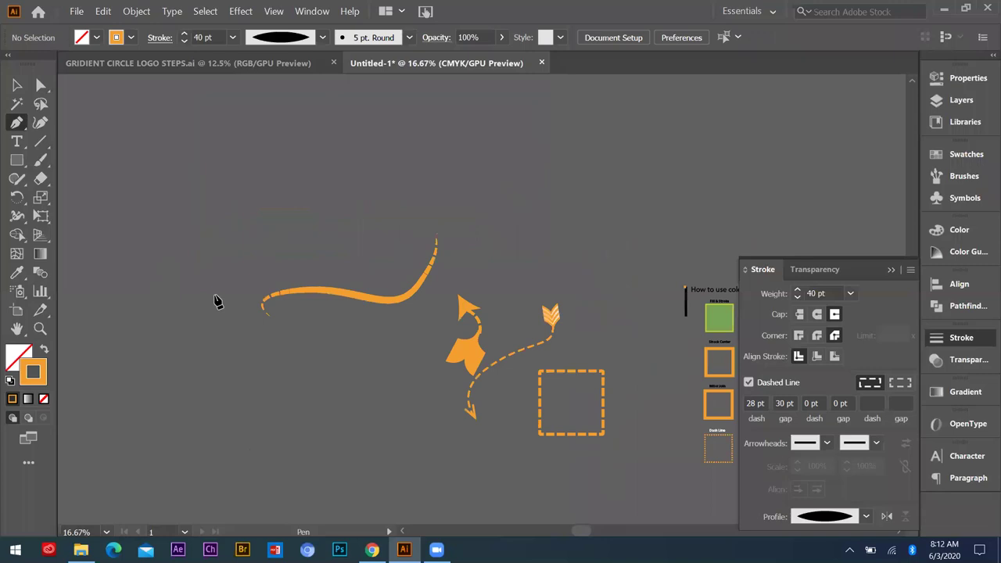
pyautogui.click(252, 459)
pyautogui.click(253, 239)
pyautogui.click(195, 311)
pyautogui.moveTo(239, 427); pyautogui.dragTo(227, 459)
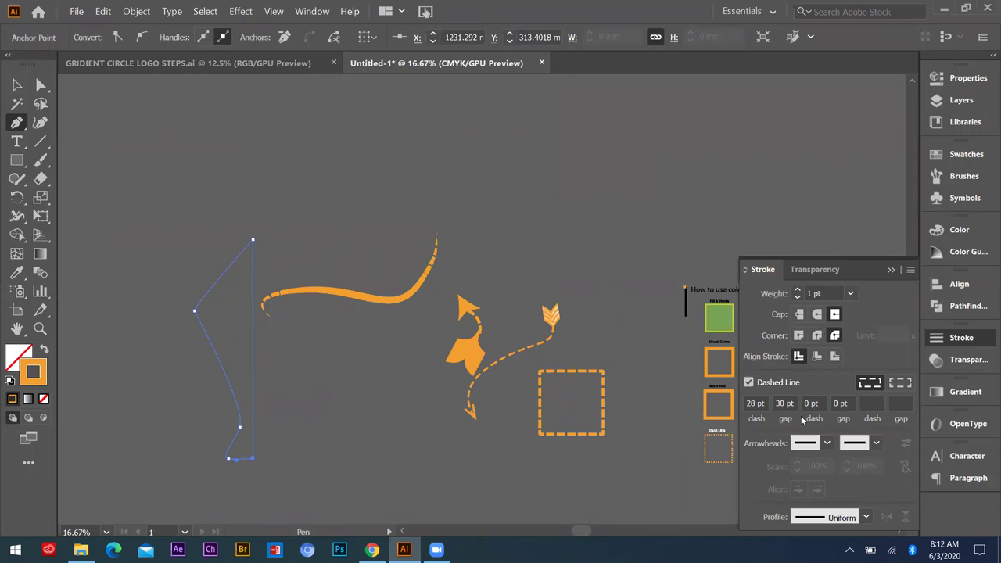
# - Set the half-vase outline's stroke to 4 pt and apply the lens-shaped width profile
pyautogui.click(850, 293)
pyautogui.click(869, 62)
pyautogui.click(866, 517)
pyautogui.click(829, 391)
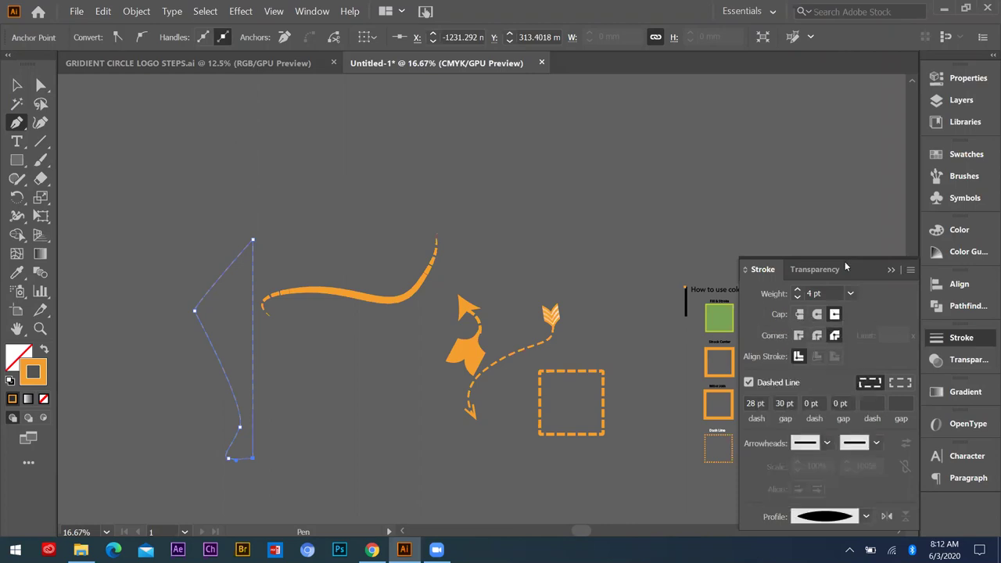
# - Increase the half-vase outline's stroke weight to 20 pt and deselect it
pyautogui.click(850, 293)
pyautogui.click(860, 223)
pyautogui.click(17, 84)
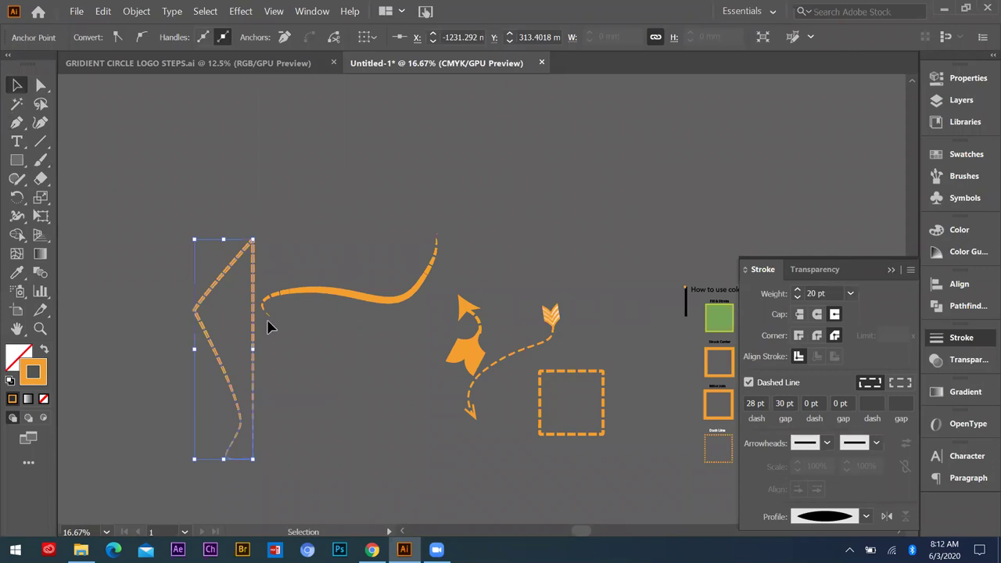
pyautogui.click(212, 436)
pyautogui.scroll(1, 212, 436)
pyautogui.scroll(-1, 264, 336)
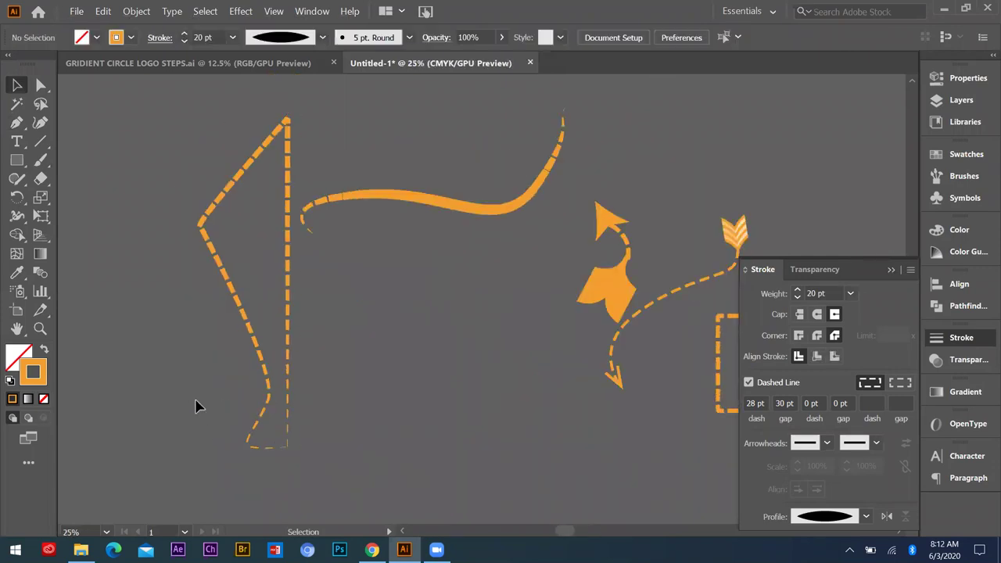
# - Move the half-vase outline away from the wavy path and change its width profile to the teardrop-shaped one
pyautogui.moveTo(268, 378); pyautogui.dragTo(203, 330)
pyautogui.click(866, 517)
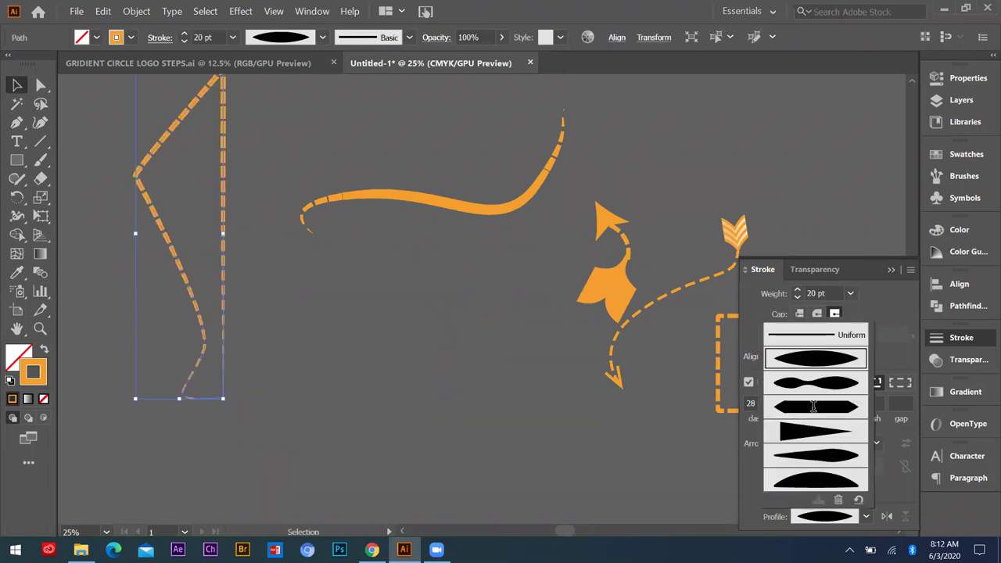
pyautogui.click(813, 406)
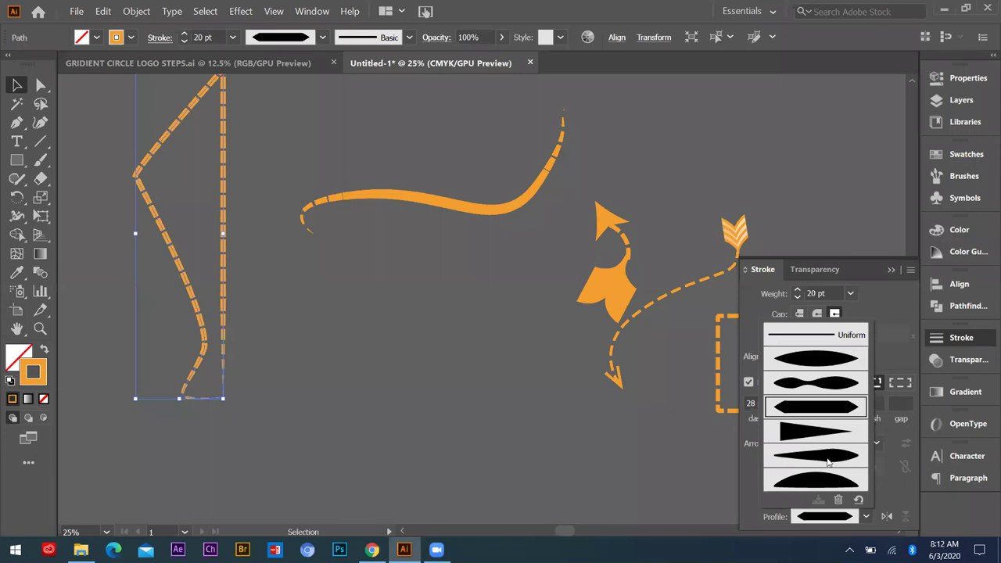
pyautogui.click(263, 315)
pyautogui.click(264, 316)
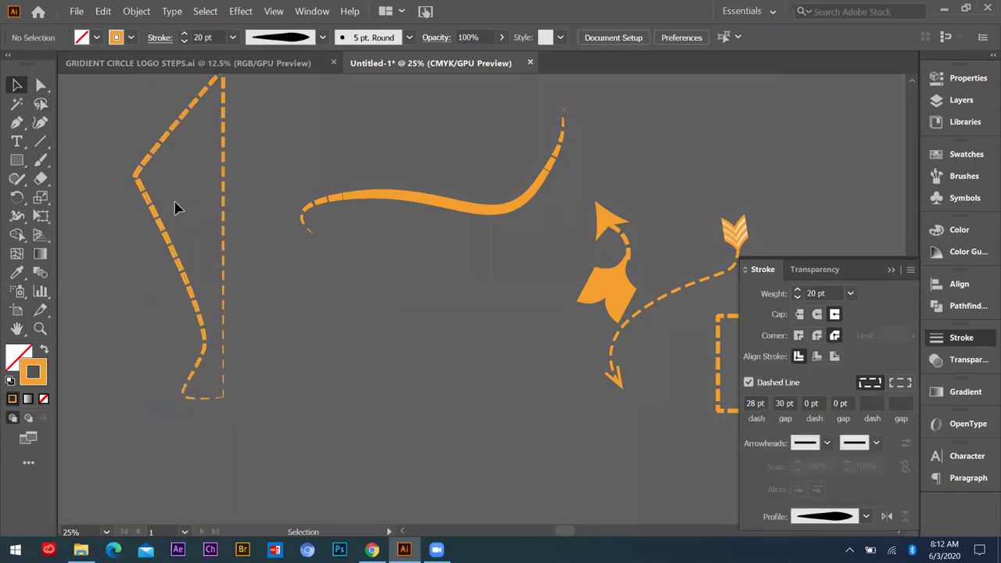
# - Reposition the half-vase outline and place a duplicate partly overlapping it on its straight side
pyautogui.hotkey('ctrl', '-')
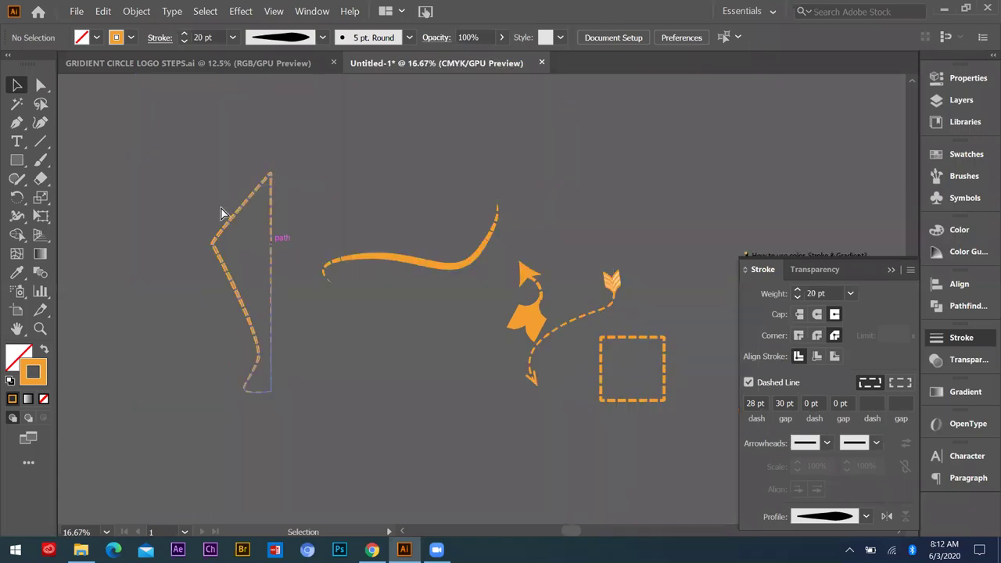
pyautogui.moveTo(223, 205); pyautogui.dragTo(199, 214)
pyautogui.click(196, 161)
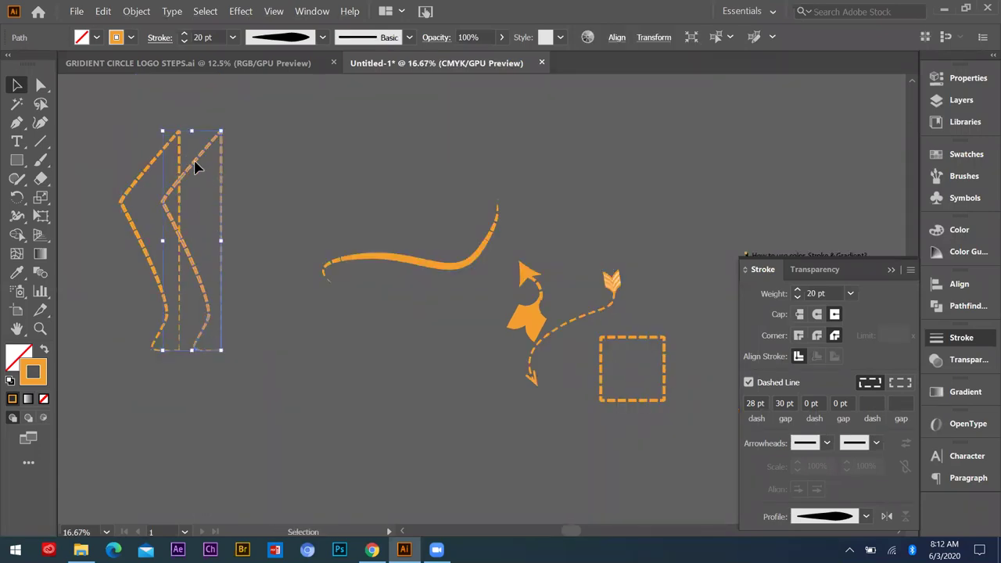
pyautogui.moveTo(189, 158); pyautogui.dragTo(186, 154)
# - Reflect the duplicated half-vase outline across the vertical axis with the preview enabled
pyautogui.rightClick(188, 158)
pyautogui.click(207, 136)
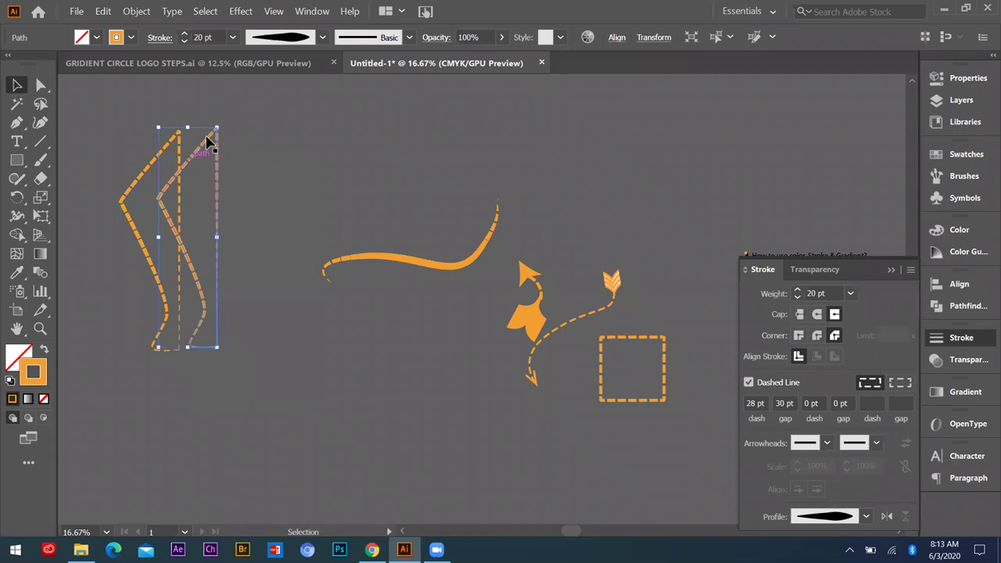
pyautogui.rightClick(212, 140)
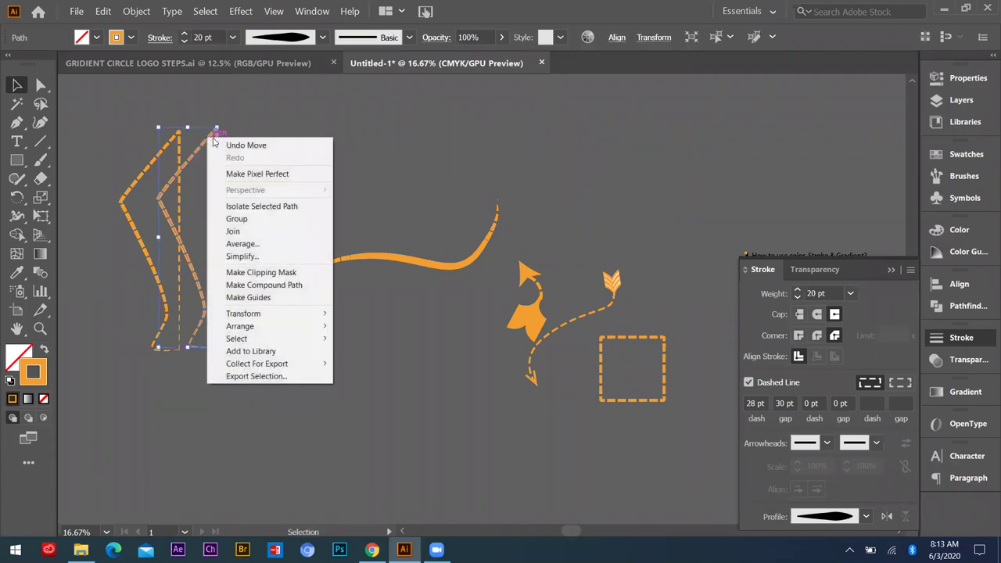
pyautogui.moveTo(244, 316)
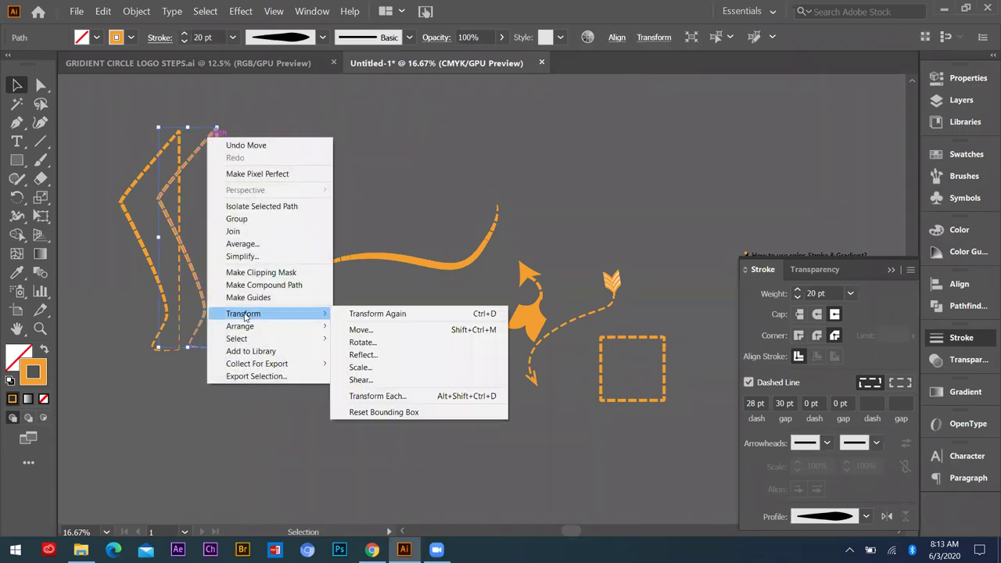
pyautogui.click(367, 355)
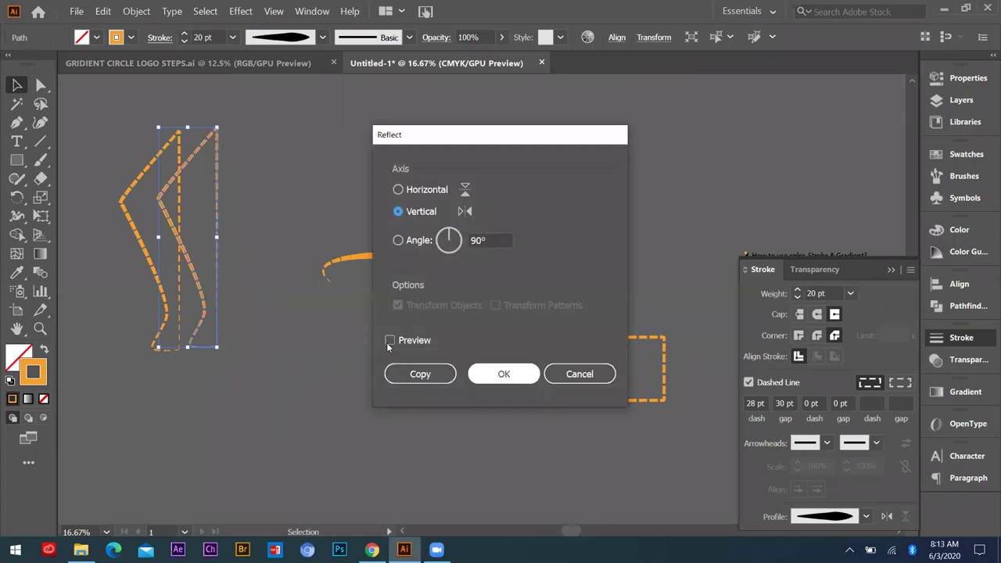
pyautogui.click(389, 341)
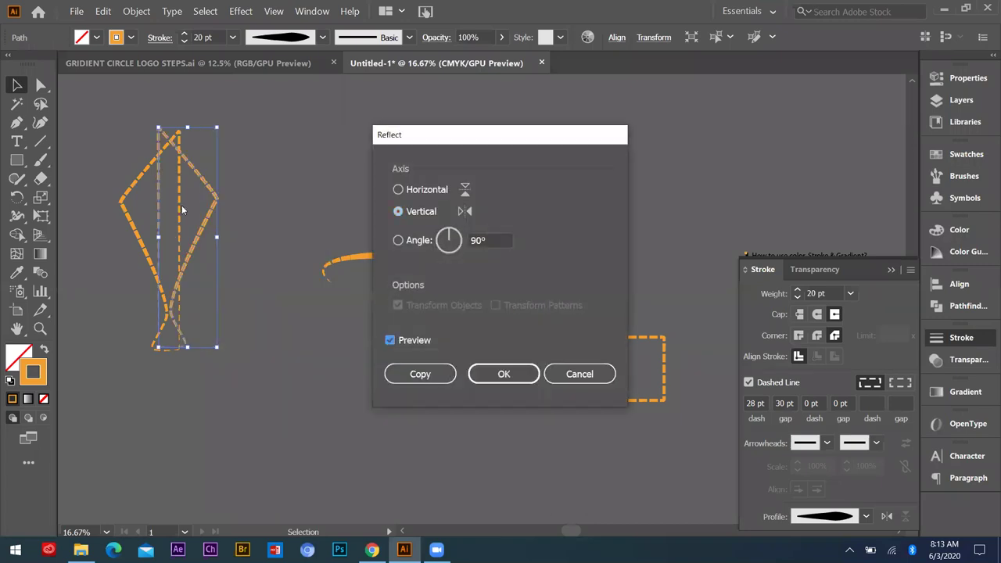
pyautogui.click(505, 381)
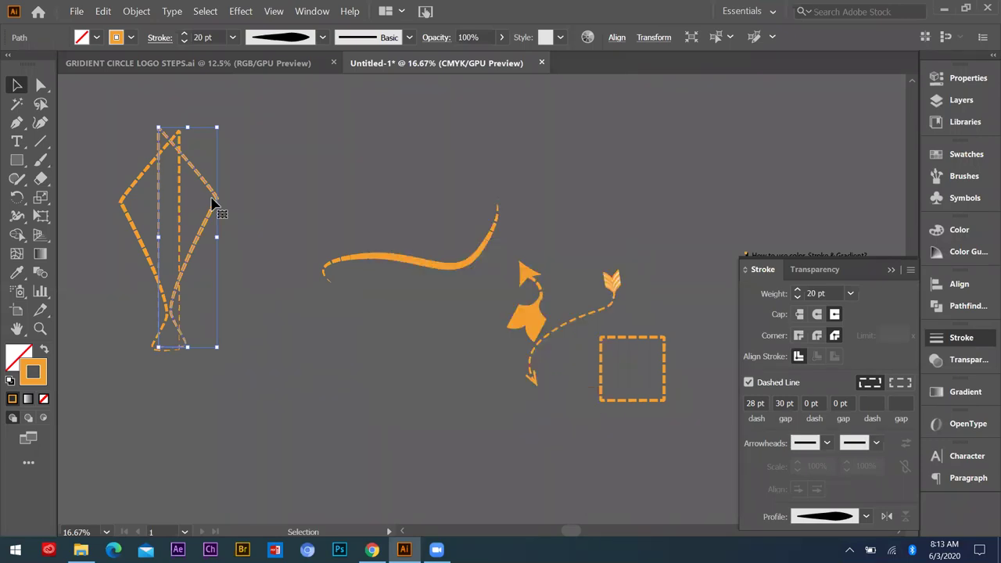
# - Move the mirrored half-vase outline so its straight side meets the original's, completing the vase, and deselect it
pyautogui.moveTo(216, 199); pyautogui.dragTo(236, 202)
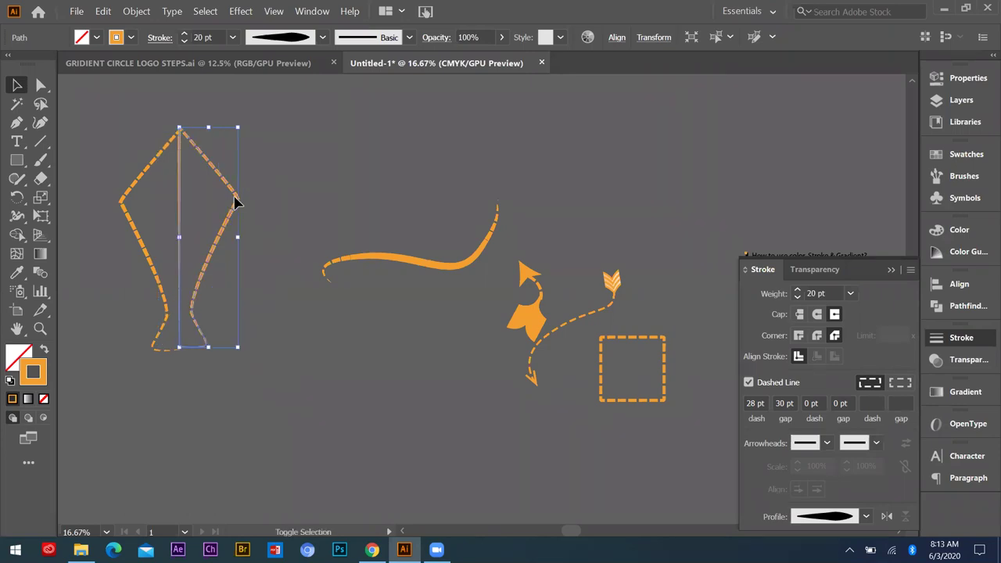
pyautogui.click(226, 273)
pyautogui.scroll(1, 225, 272)
pyautogui.moveTo(225, 273); pyautogui.dragTo(295, 285)
pyautogui.click(294, 286)
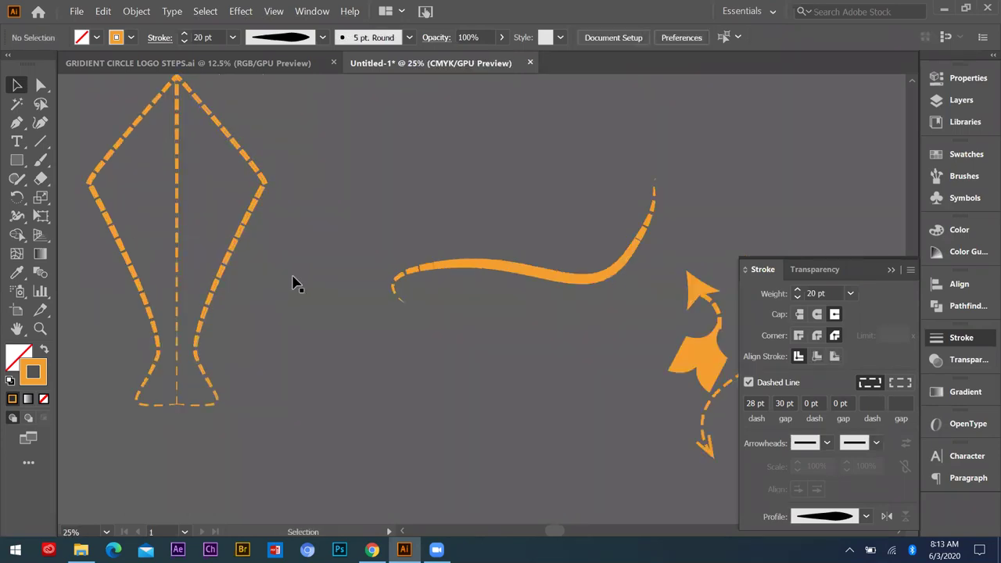
pyautogui.hotkey('ctrl', '-')
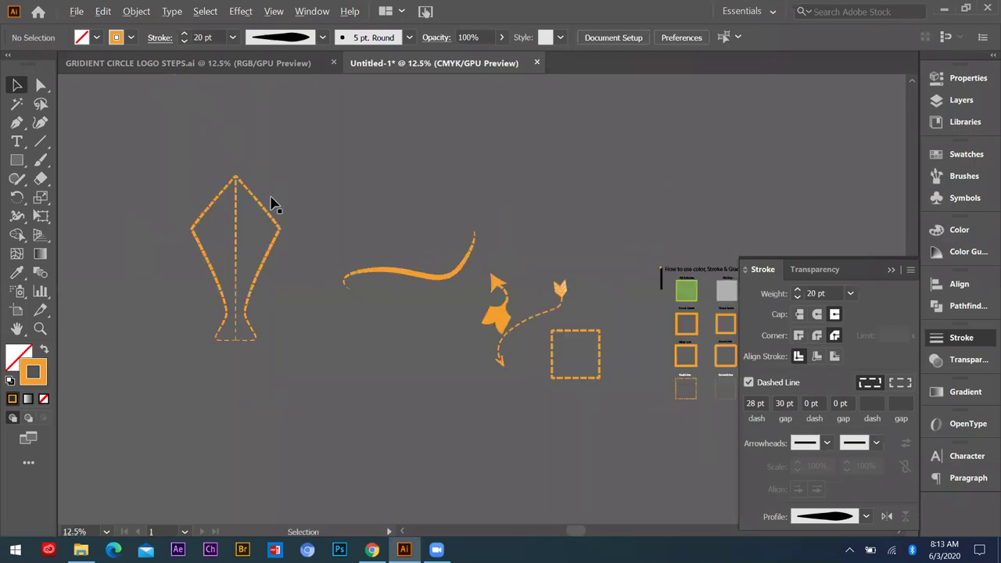
# - Fill the mirrored half of the vase with orange at C 0, M 40.78, Y 100, K 0
pyautogui.scroll(-1, 271, 197)
pyautogui.click(279, 203)
pyautogui.click(19, 358)
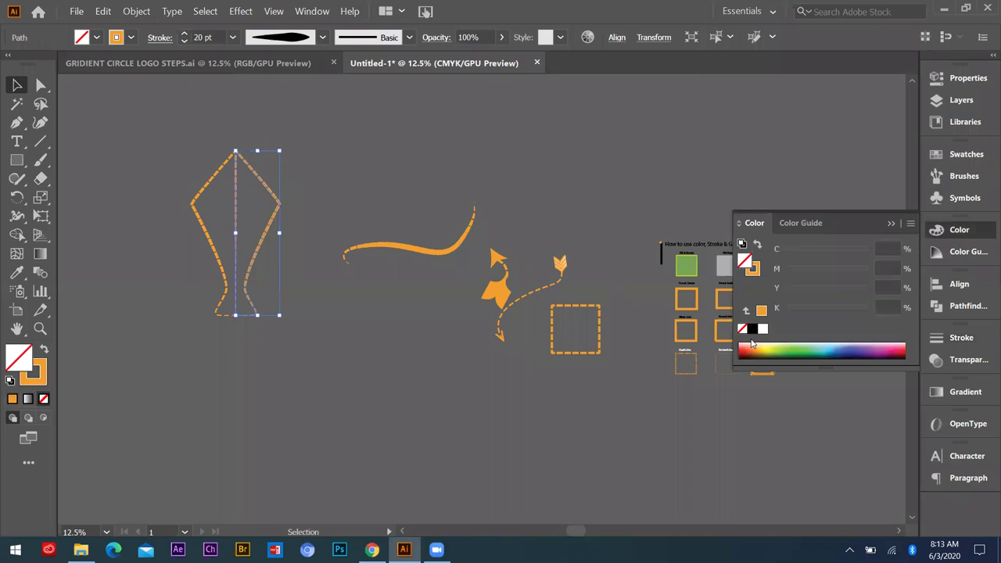
pyautogui.click(753, 348)
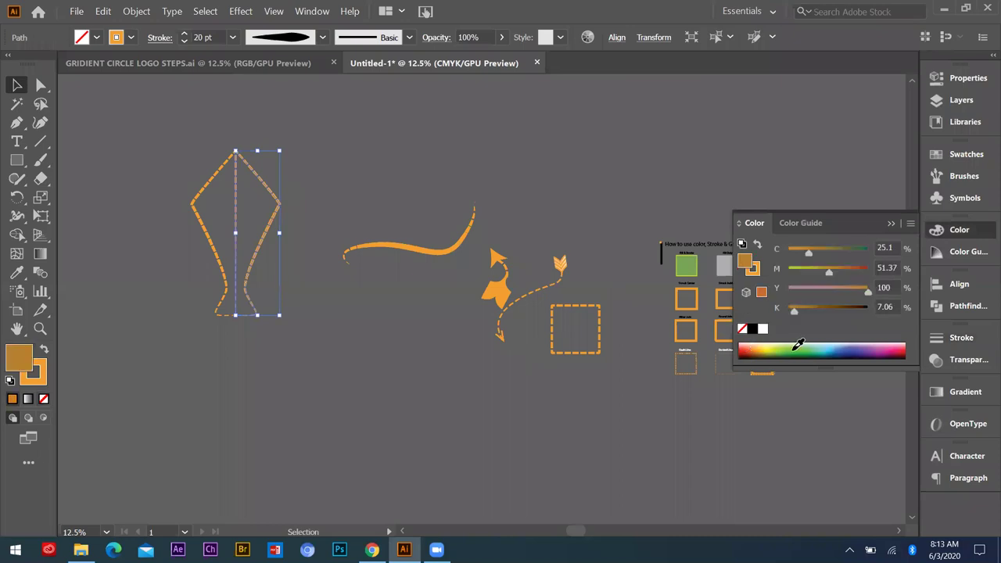
pyautogui.click(758, 344)
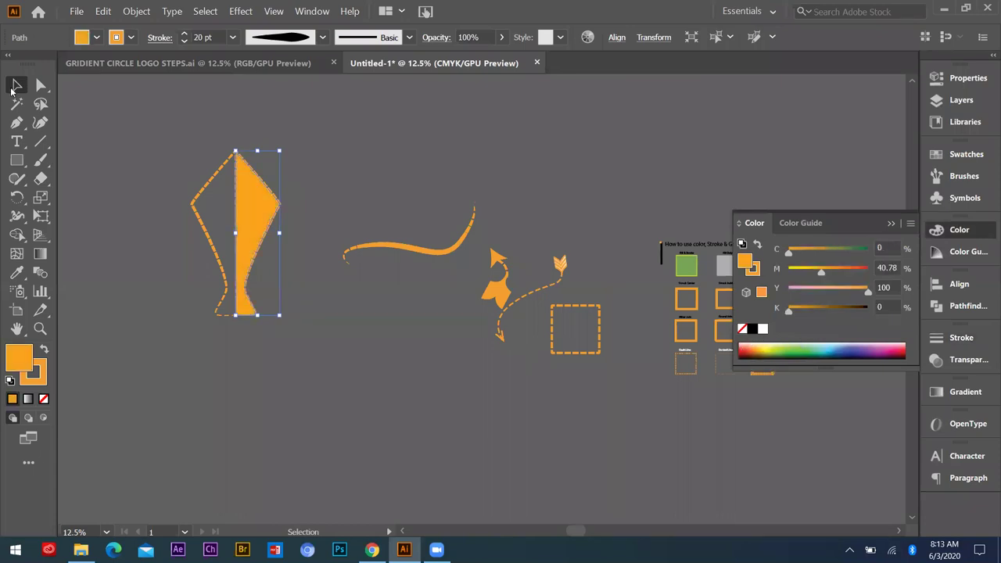
# - Move both vase halves together below the wavy path and deselect them
pyautogui.click(331, 310)
pyautogui.hotkey('ctrl', '-')
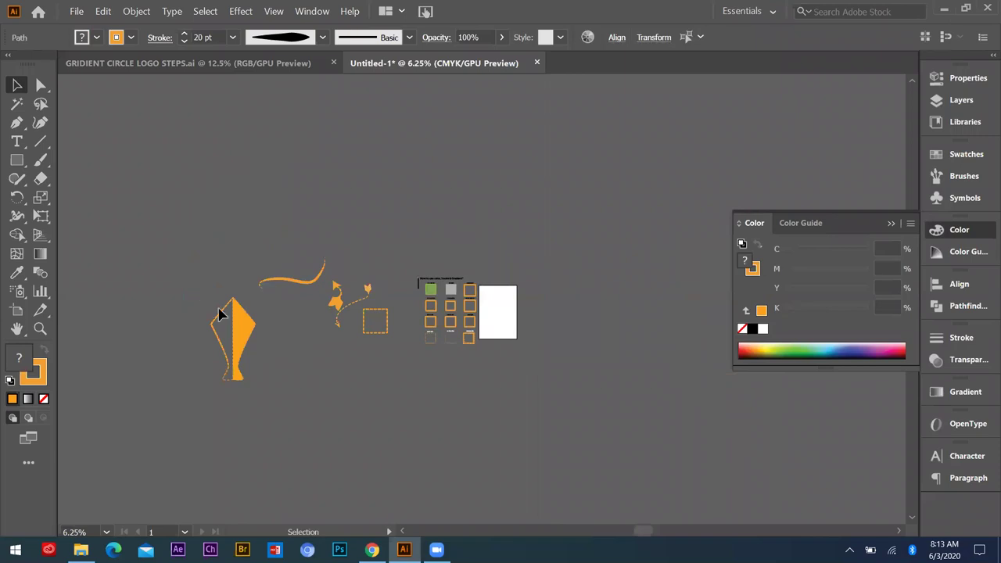
pyautogui.scroll(2, 323, 354)
pyautogui.click(427, 497)
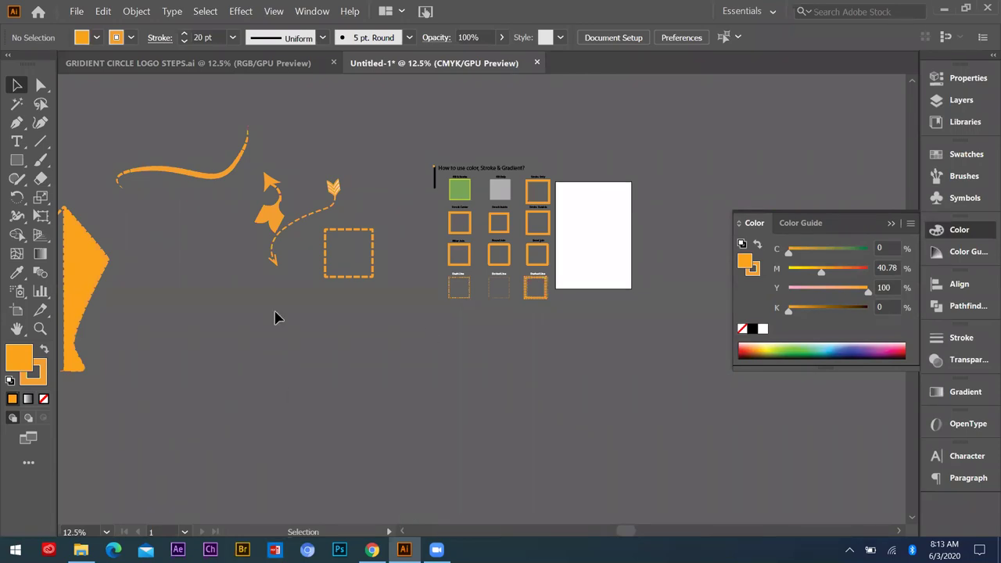
# - Draw a square in the empty area between the vase and the dashed square, and remove its stroke
pyautogui.hotkey('ctrl', '+')
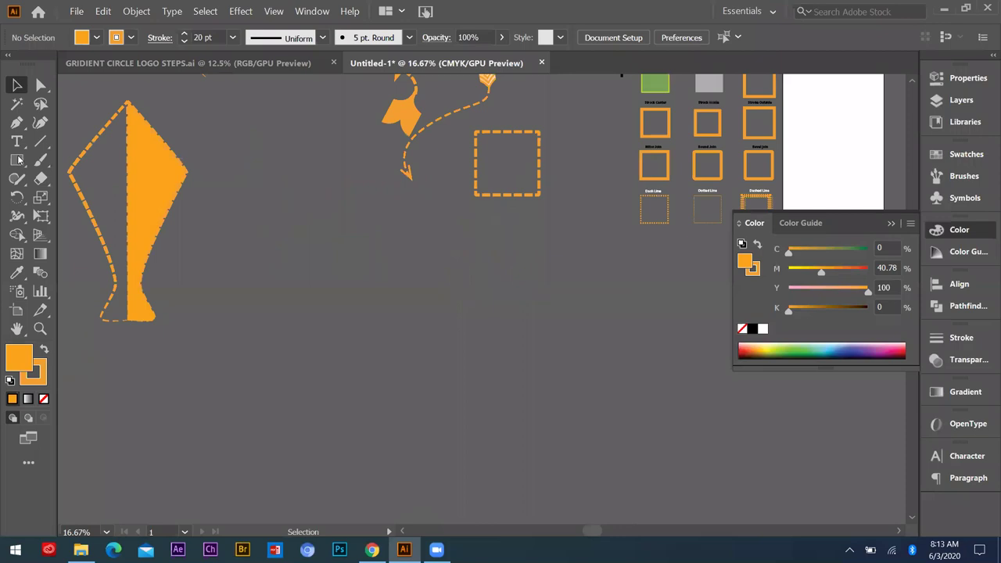
pyautogui.scroll(2, 19, 160)
pyautogui.click(19, 160)
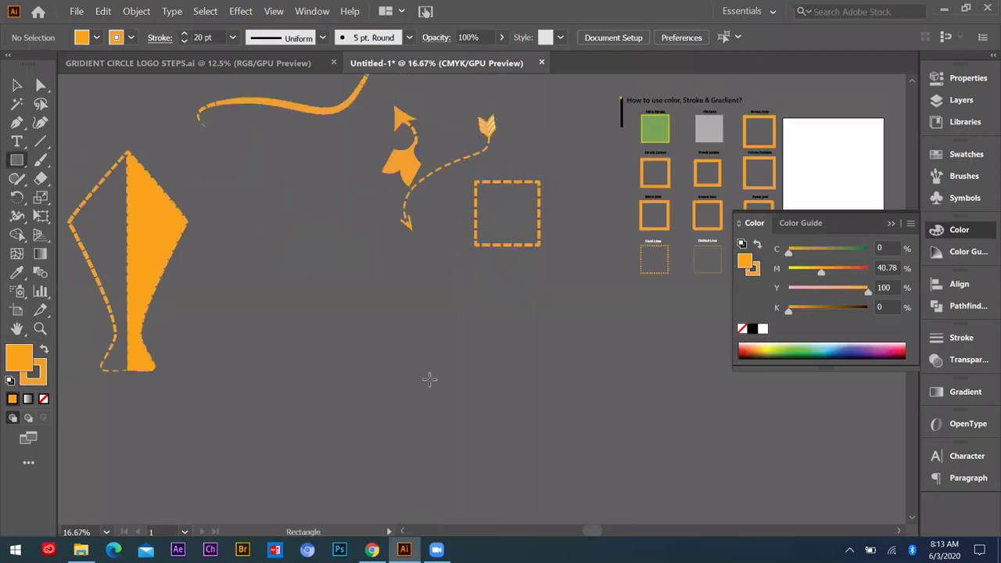
pyautogui.moveTo(352, 311); pyautogui.dragTo(431, 389)
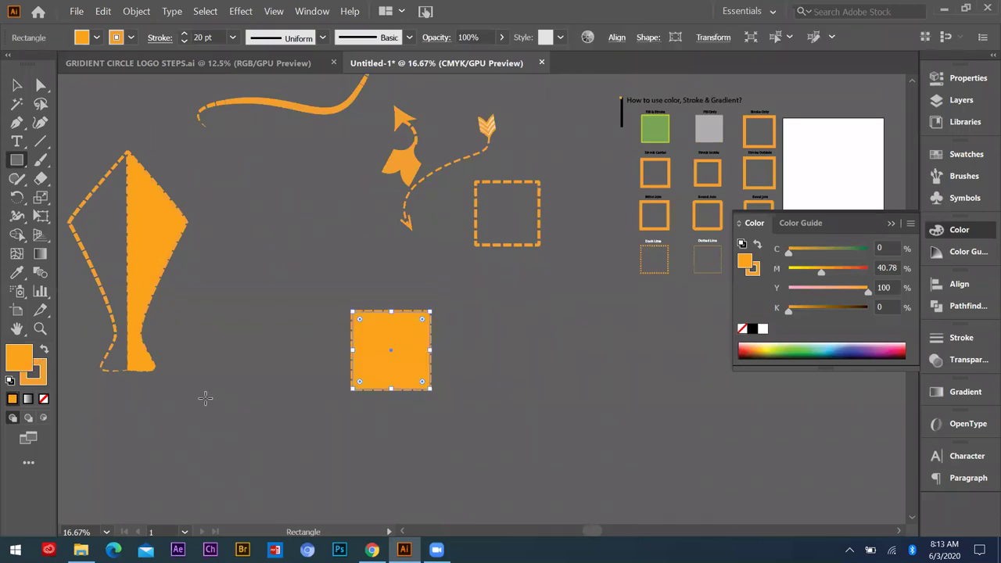
pyautogui.press('/')
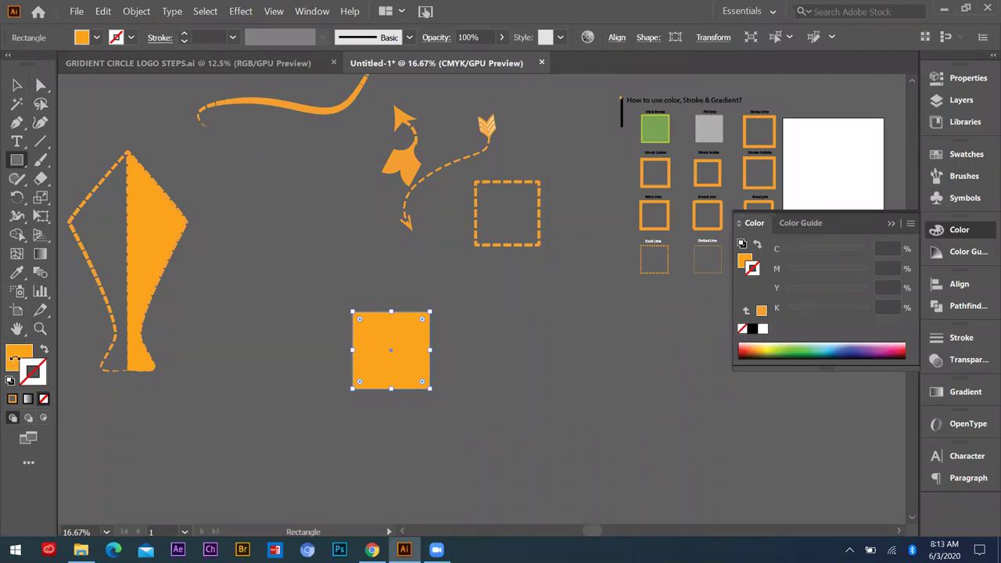
# - Change the new square's fill to dark brown 72480A
pyautogui.click(18, 360)
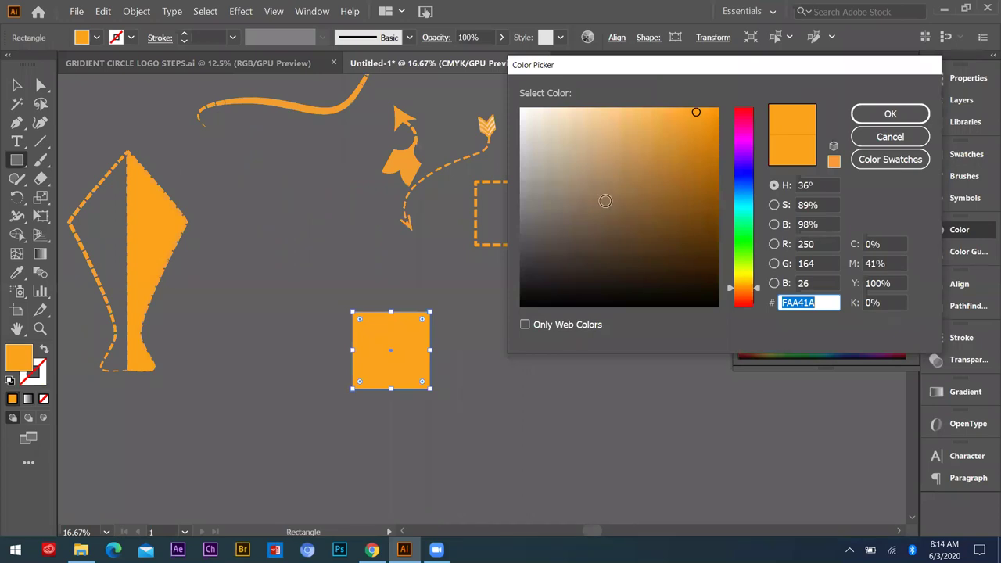
pyautogui.click(649, 145)
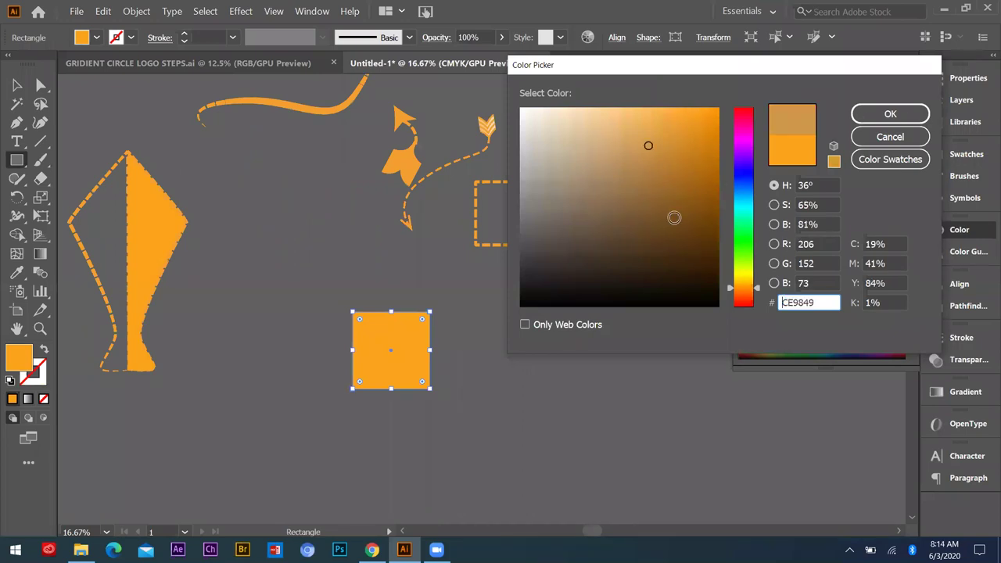
pyautogui.click(701, 218)
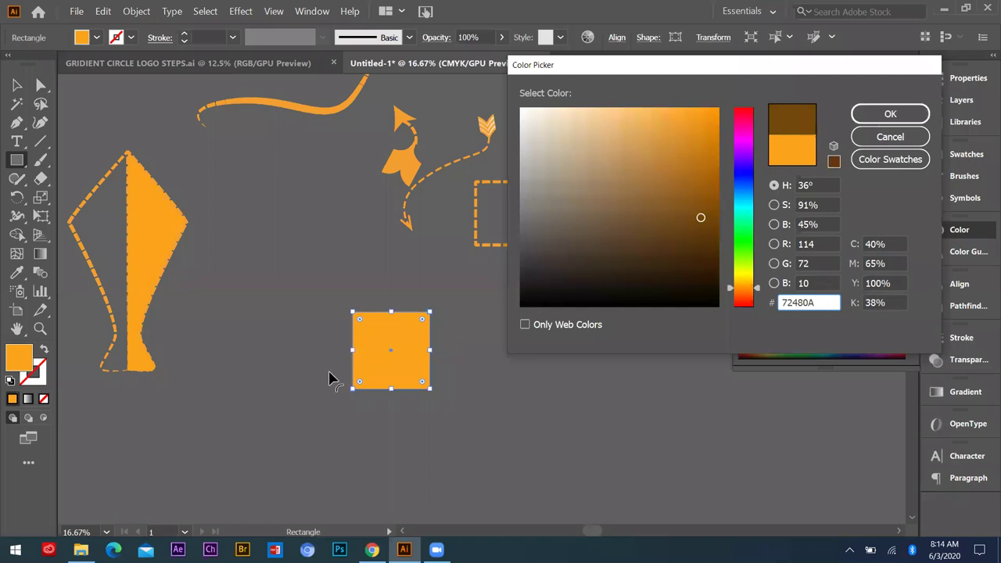
pyautogui.press('Return')
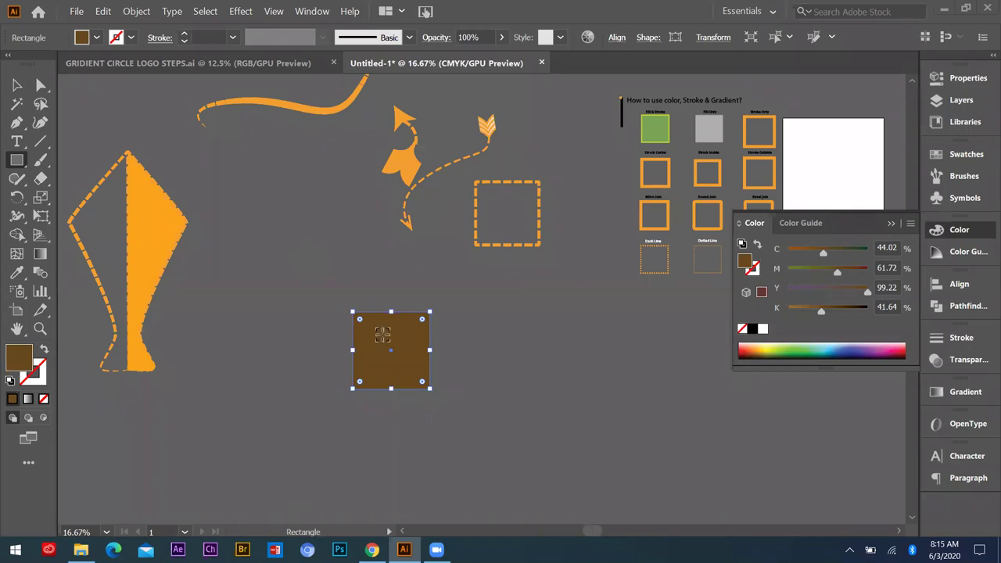
# - Delete the strokeless square and draw a slightly larger one nearer the vase
pyautogui.scroll(1, 395, 325)
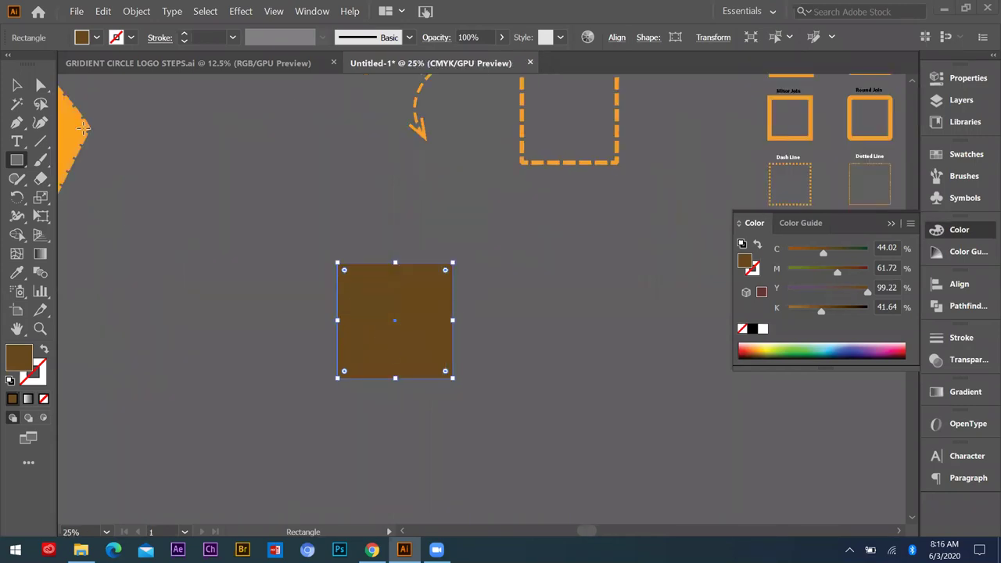
pyautogui.press('v')
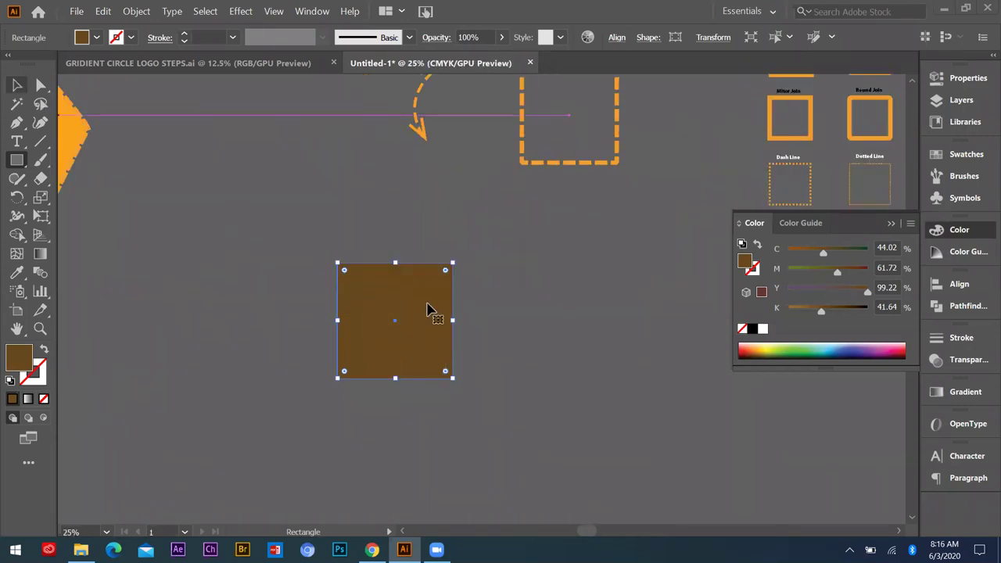
pyautogui.press('Delete')
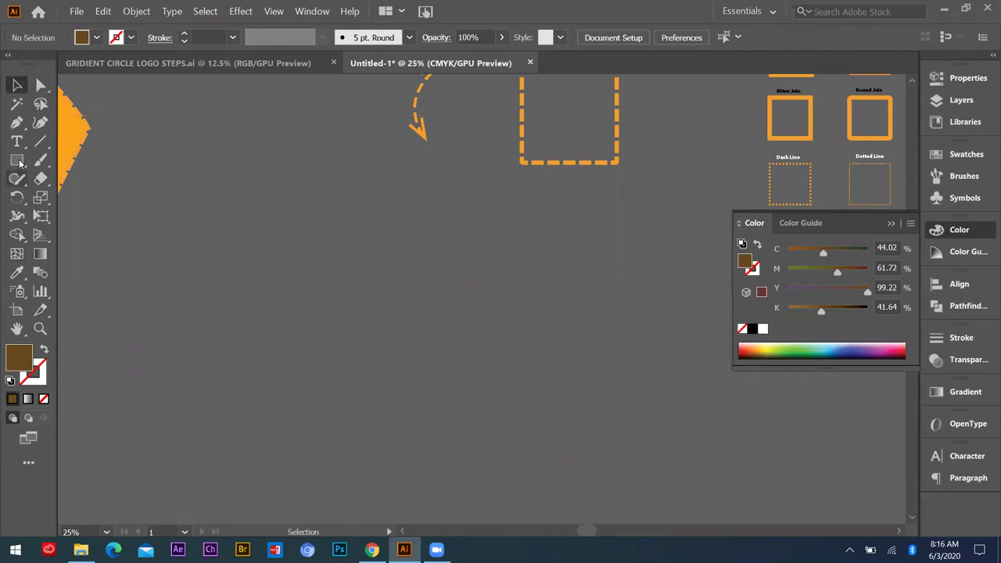
pyautogui.click(19, 162)
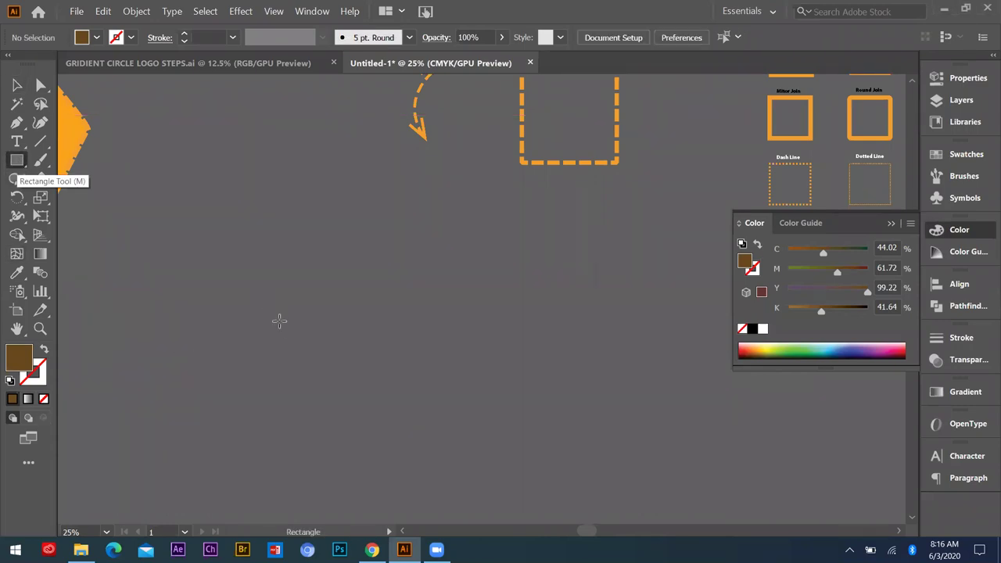
pyautogui.moveTo(260, 299); pyautogui.dragTo(328, 368)
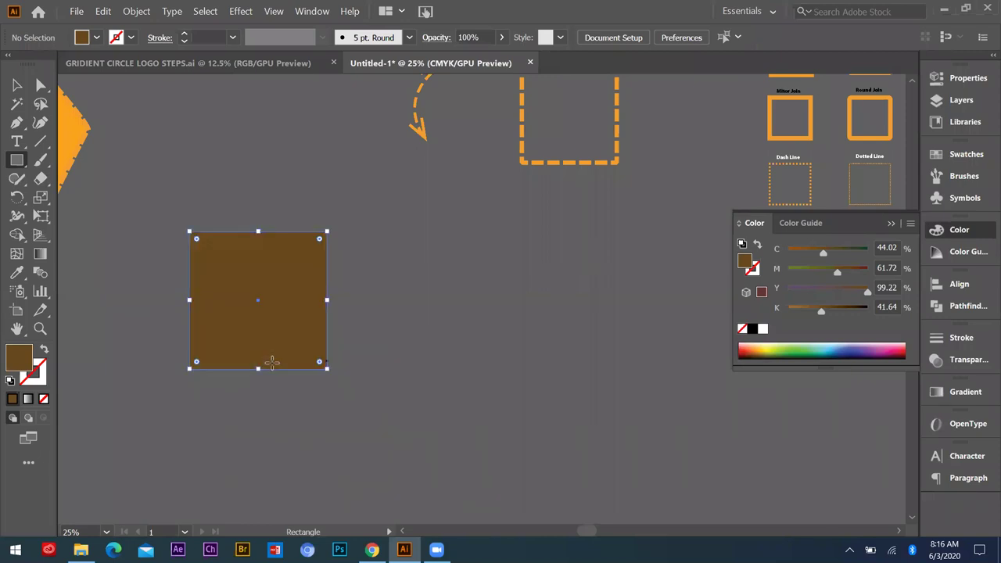
# - Open the square's fill in the Color Picker and choose a green, 2CCE56, by adjusting the hue and shade
pyautogui.doubleClick(22, 359)
pyautogui.moveTo(621, 172)
pyautogui.mouseDown()
pyautogui.moveTo(649, 130)
pyautogui.moveTo(633, 177)
pyautogui.moveTo(681, 149)
pyautogui.mouseUp()
pyautogui.moveTo(740, 252)
pyautogui.mouseDown()
pyautogui.moveTo(751, 204)
pyautogui.moveTo(745, 274)
pyautogui.moveTo(757, 140)
pyautogui.mouseUp()
pyautogui.click(699, 139)
pyautogui.moveTo(740, 197); pyautogui.dragTo(744, 233)
pyautogui.moveTo(693, 139); pyautogui.dragTo(676, 146)
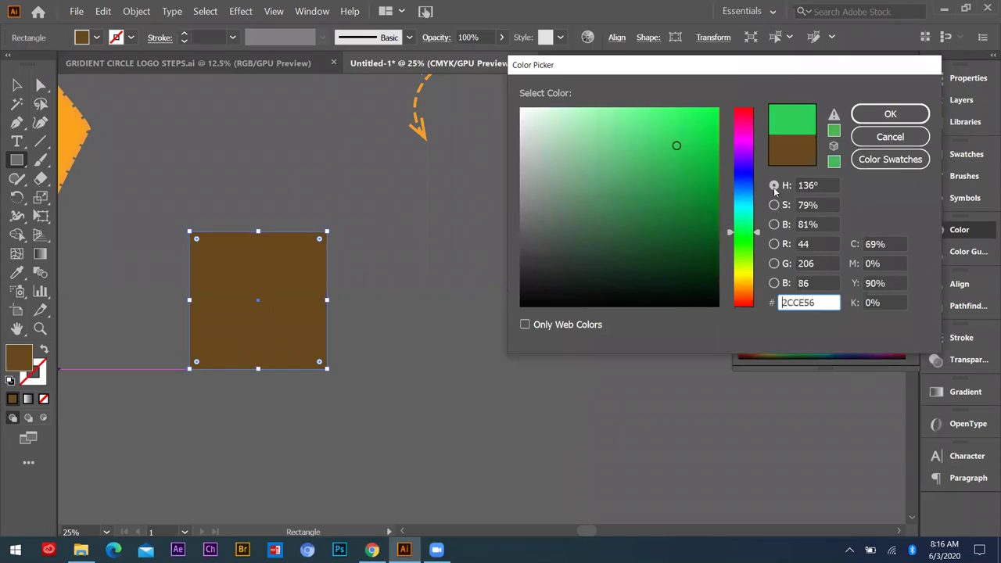
# - Try blue and lime by saturation, choose yellow E0DB2F, and raise its brightness to 98%
pyautogui.click(774, 205)
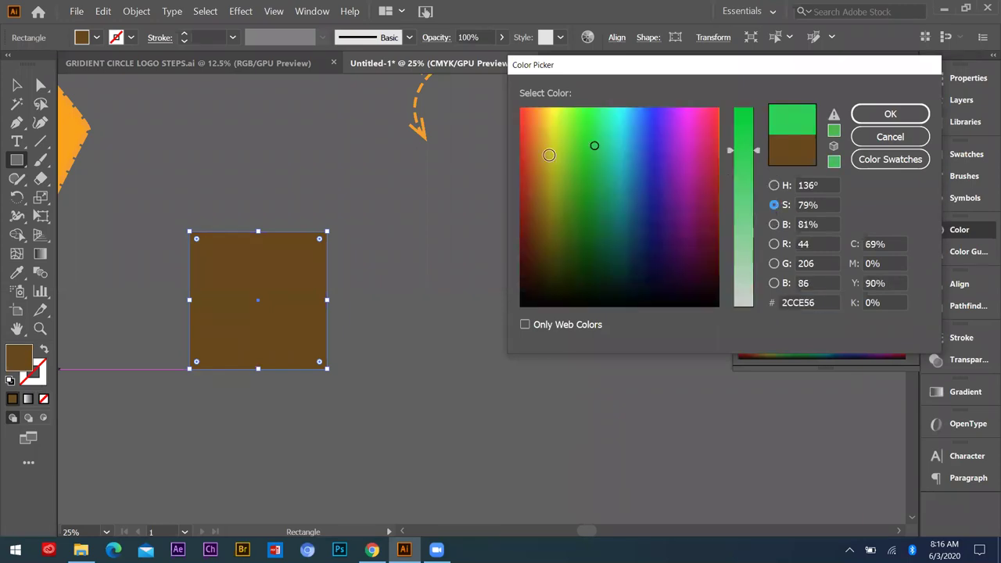
pyautogui.click(638, 137)
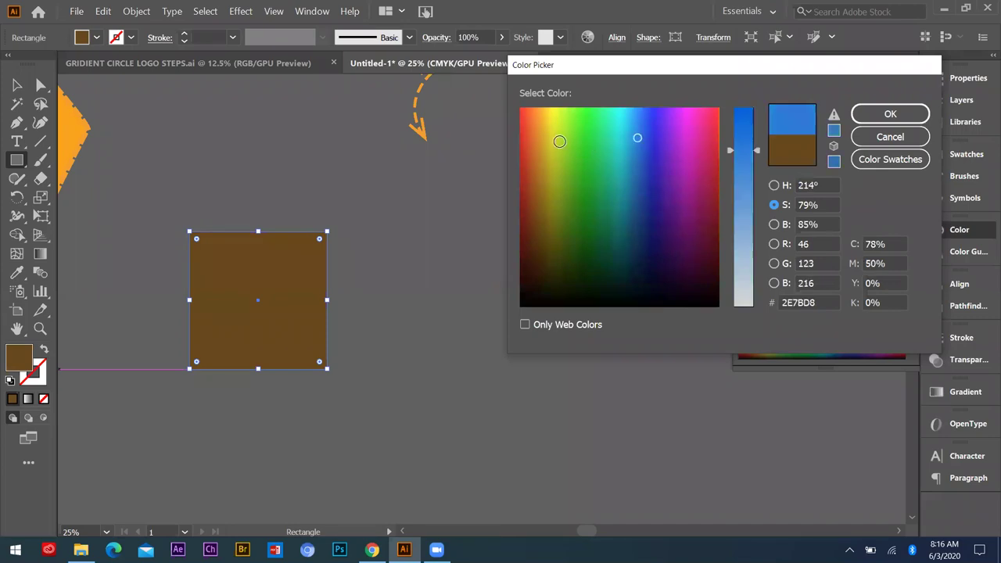
pyautogui.click(559, 143)
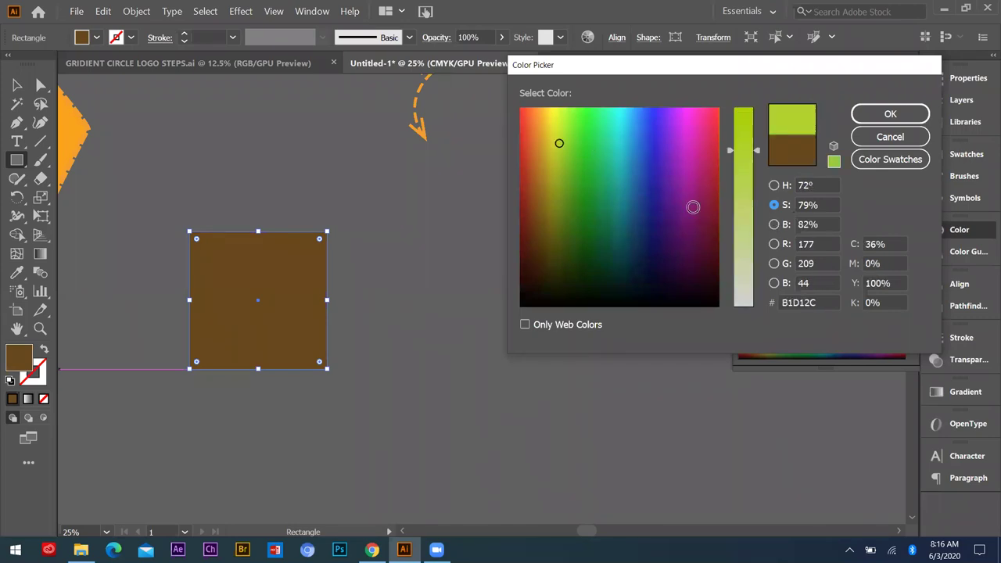
pyautogui.click(552, 130)
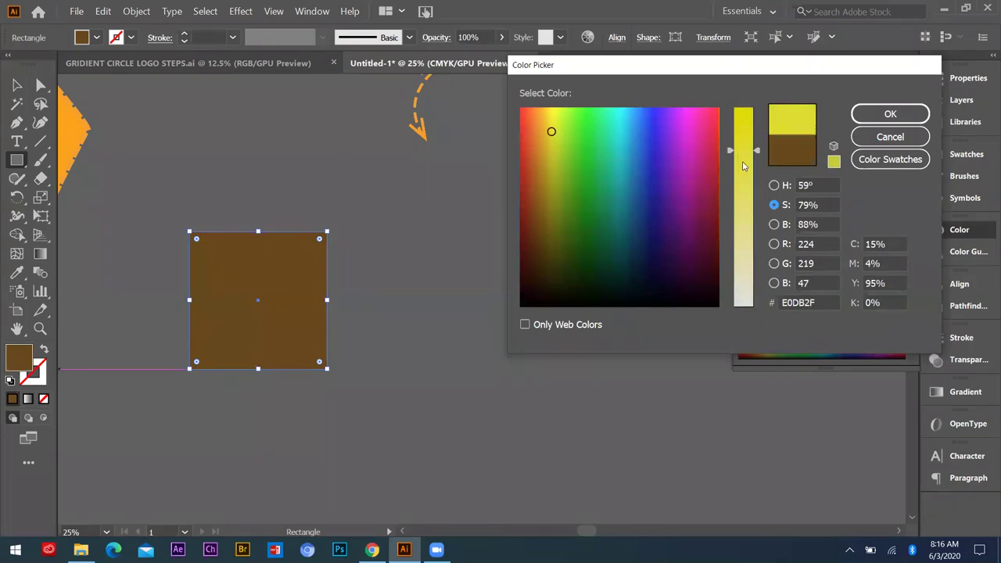
pyautogui.click(773, 225)
pyautogui.click(744, 221)
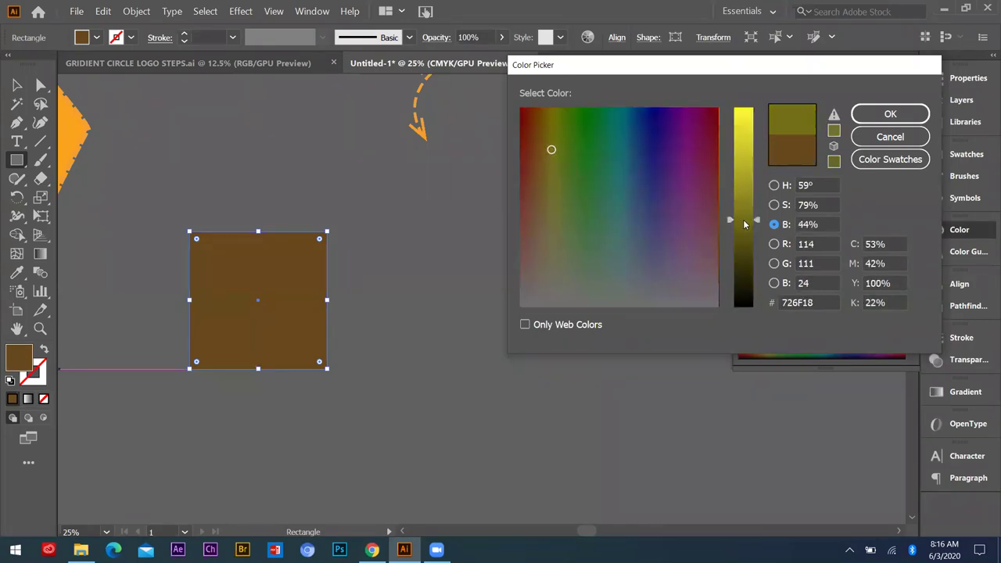
pyautogui.moveTo(751, 141); pyautogui.dragTo(756, 114)
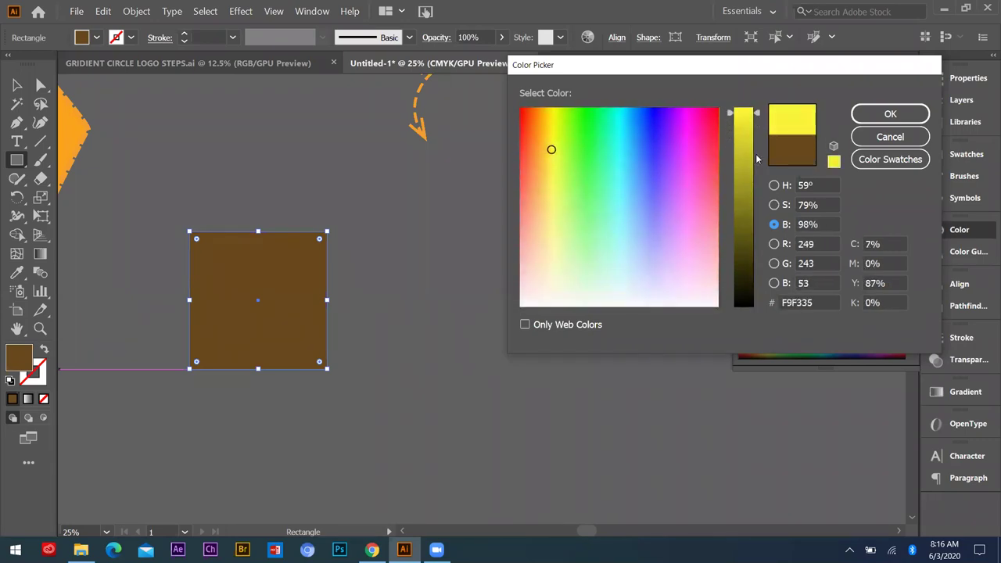
# - Adjust the fill through its red, green and blue components, choose orange DA7535, and apply it to the square
pyautogui.click(773, 243)
pyautogui.moveTo(756, 115); pyautogui.dragTo(756, 227)
pyautogui.click(773, 263)
pyautogui.moveTo(757, 118); pyautogui.dragTo(756, 171)
pyautogui.click(773, 284)
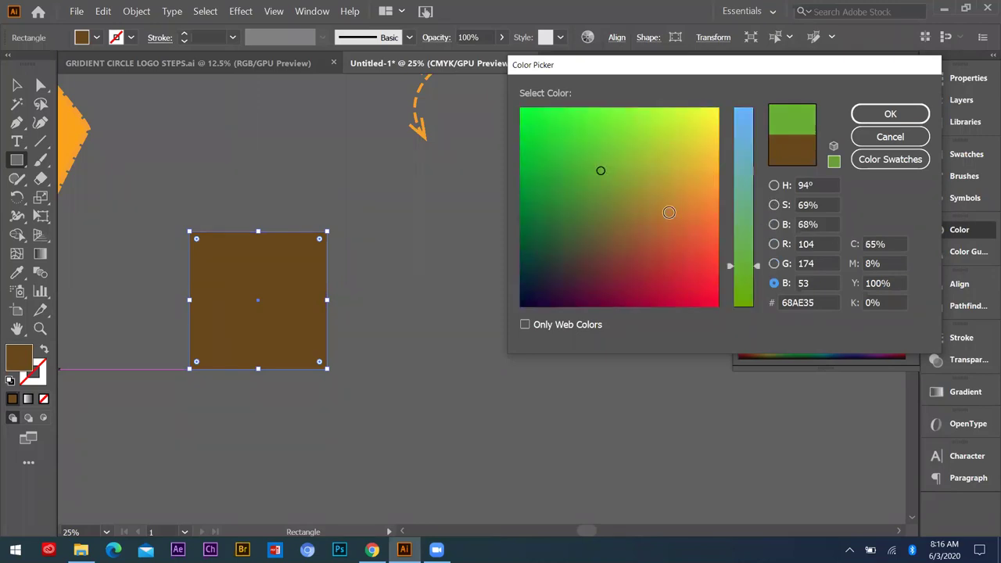
pyautogui.click(682, 224)
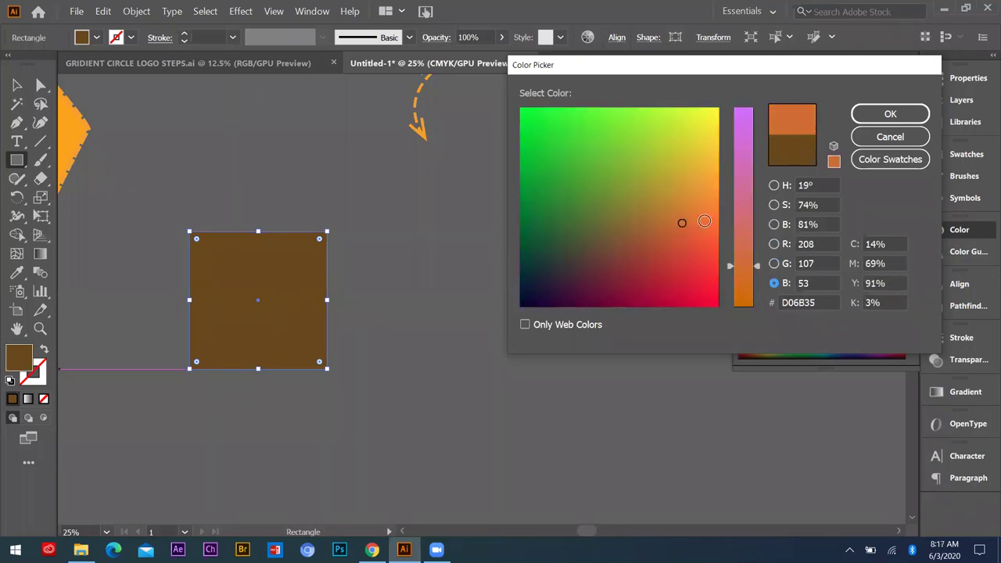
pyautogui.click(690, 215)
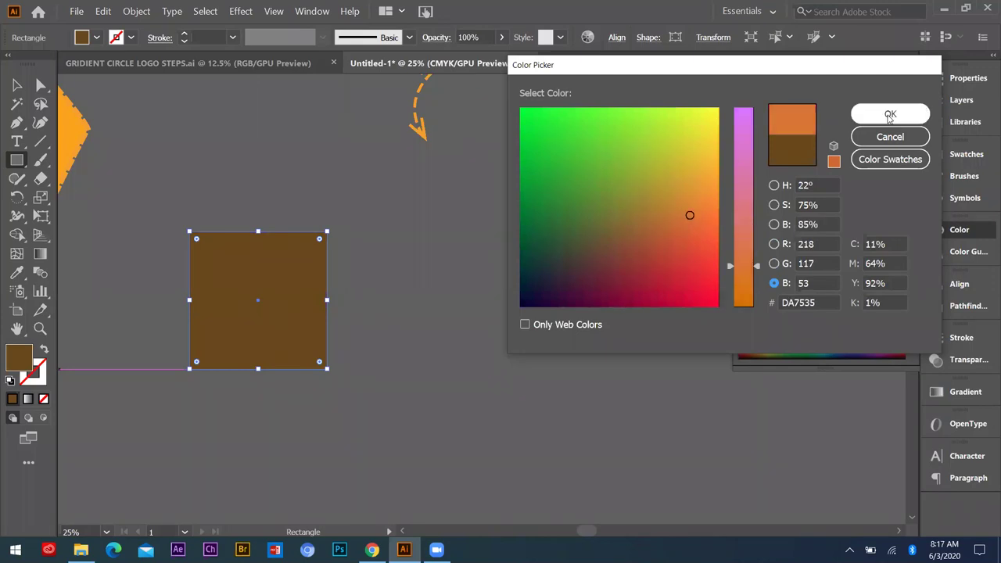
pyautogui.click(890, 118)
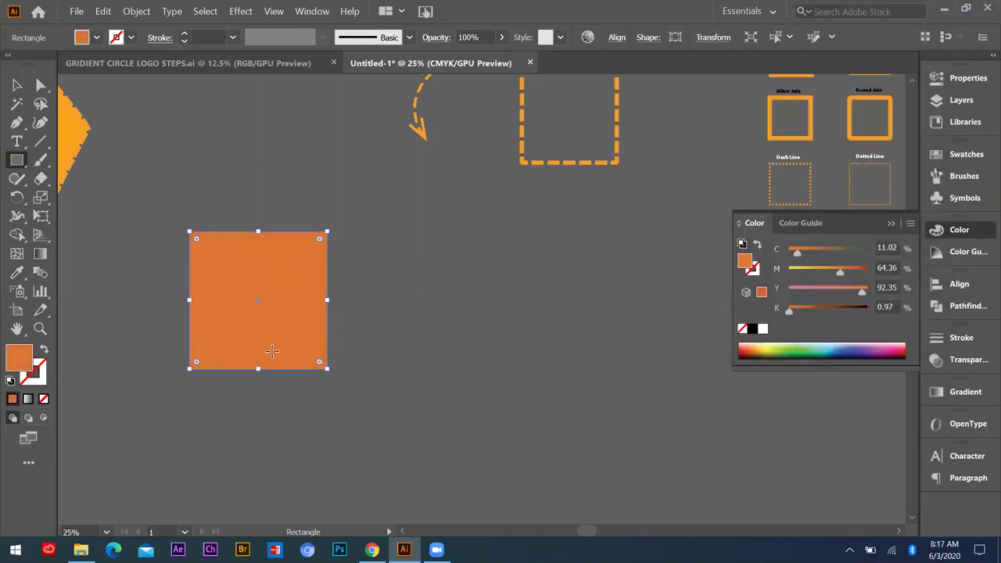
# - Give the orange square a green stroke with the colour 759D00
pyautogui.click(37, 382)
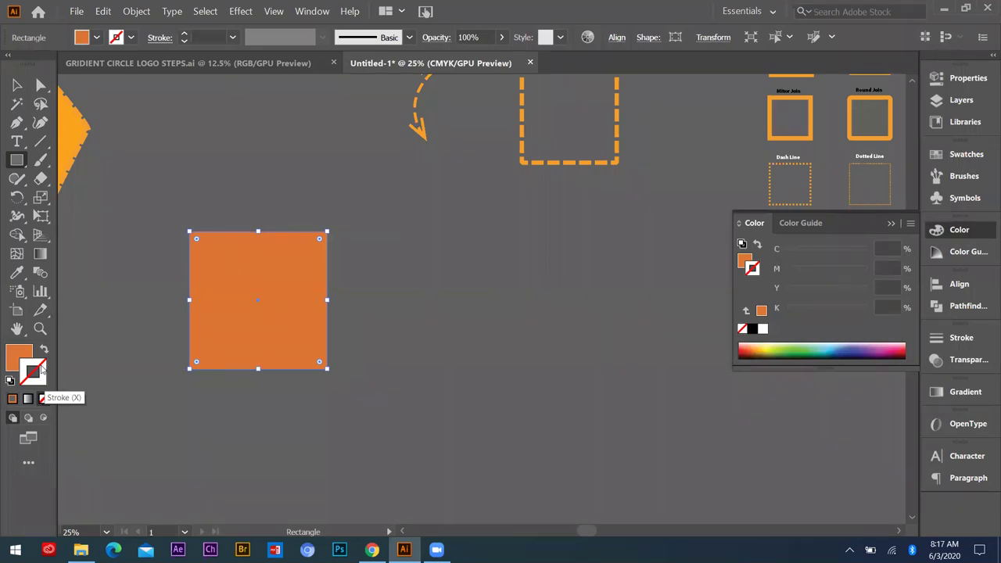
pyautogui.doubleClick(42, 371)
pyautogui.write('759D00')
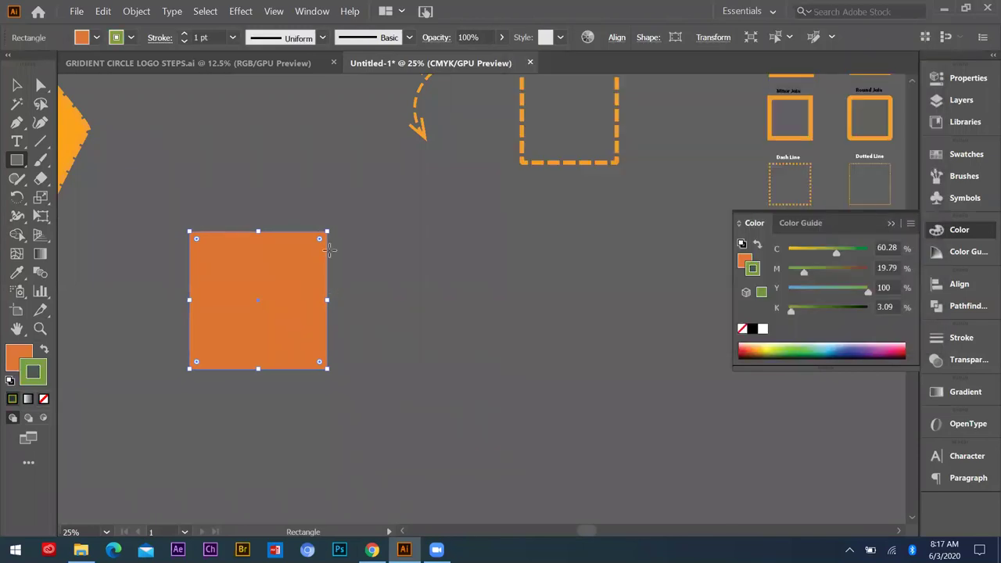
pyautogui.scroll(5, 224, 275)
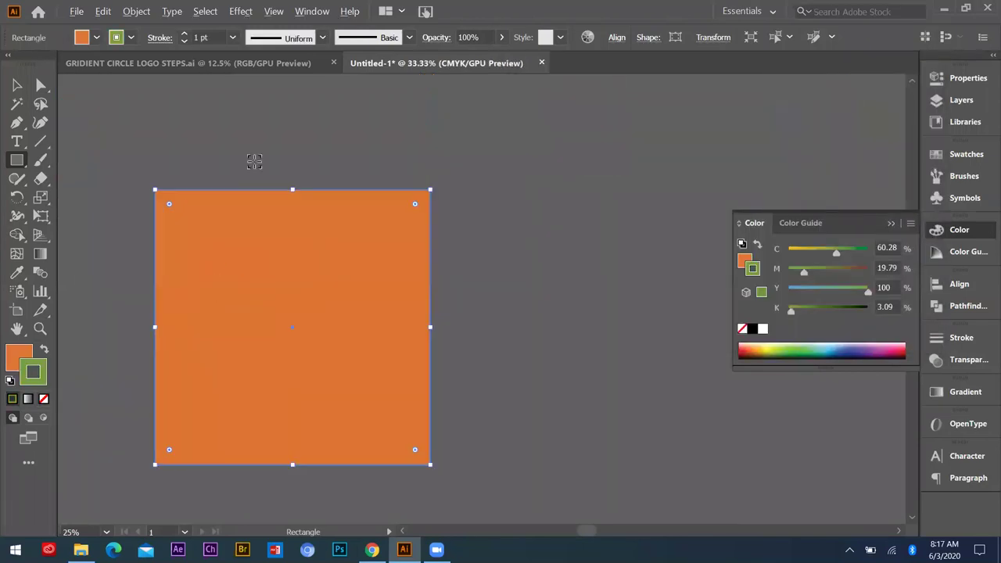
# - Set the orange square's green stroke weight to 10 pt, deselect the square and close the colour settings
pyautogui.scroll(-3, 250, 195)
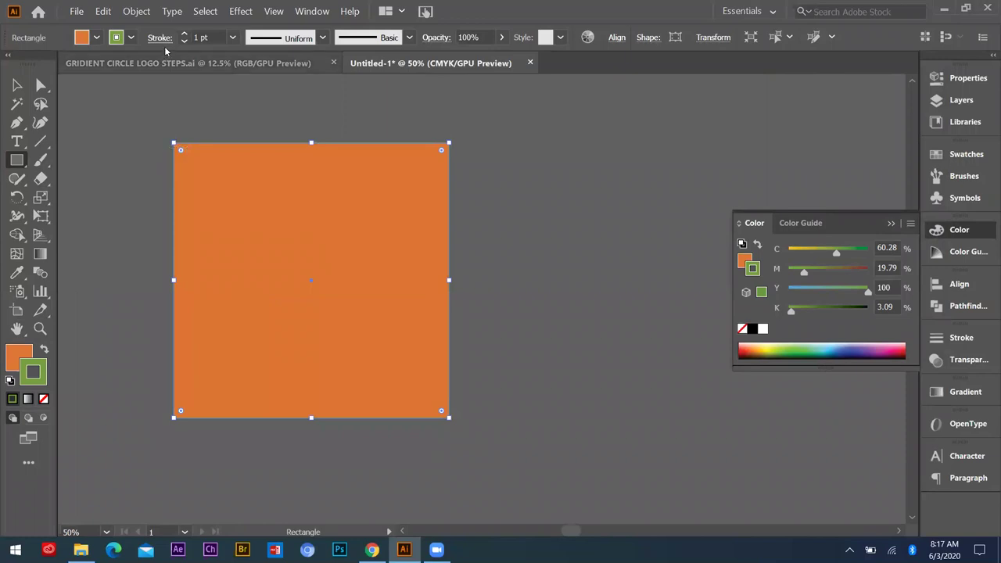
pyautogui.click(232, 37)
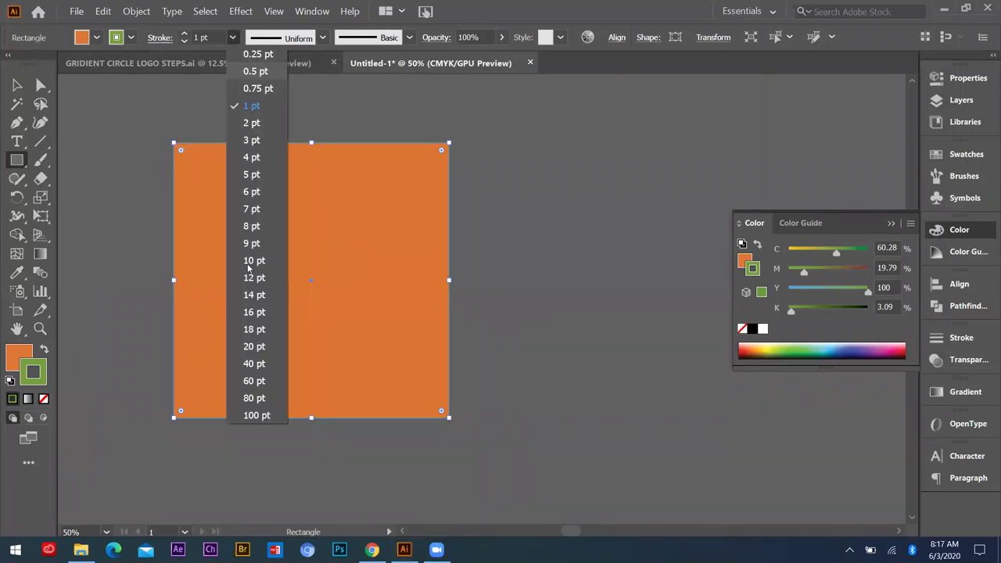
pyautogui.click(253, 260)
pyautogui.press('q')
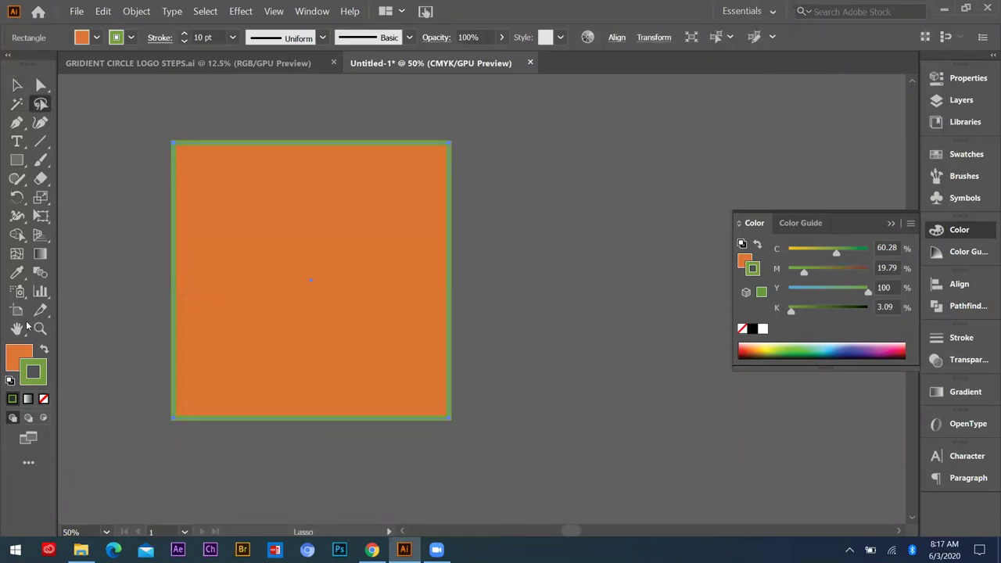
pyautogui.scroll(-1, 302, 276)
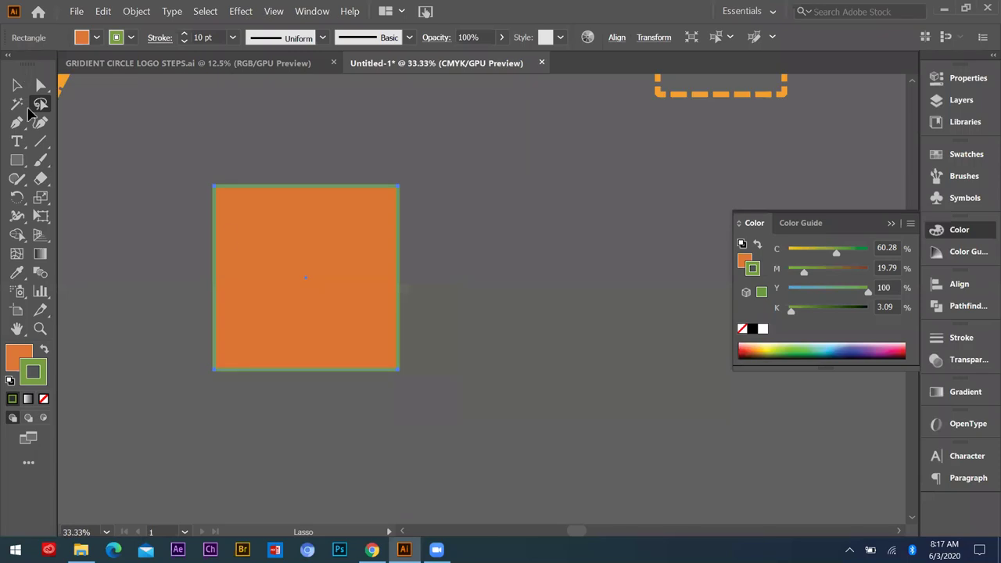
pyautogui.press('v')
pyautogui.click(269, 434)
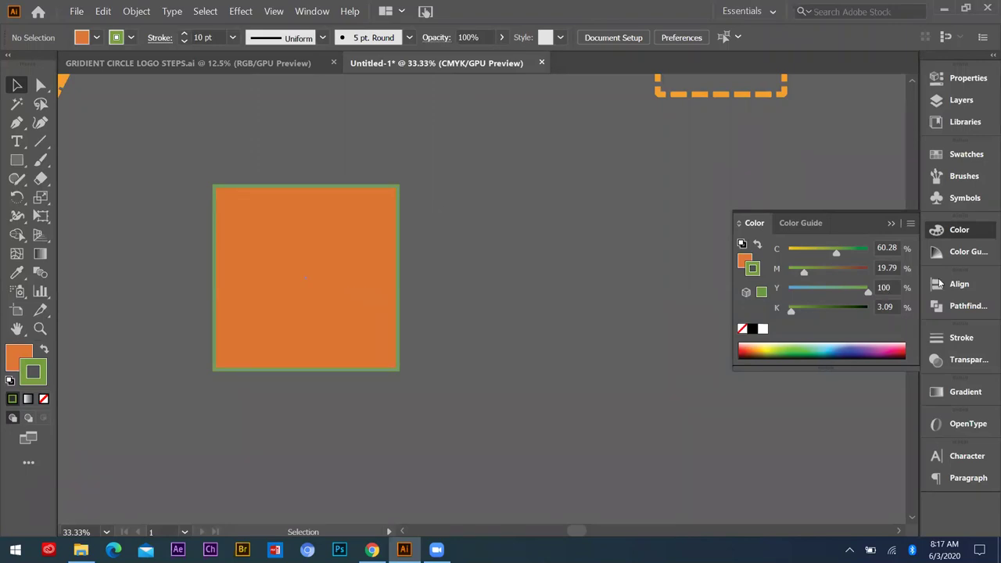
pyautogui.press('F6')
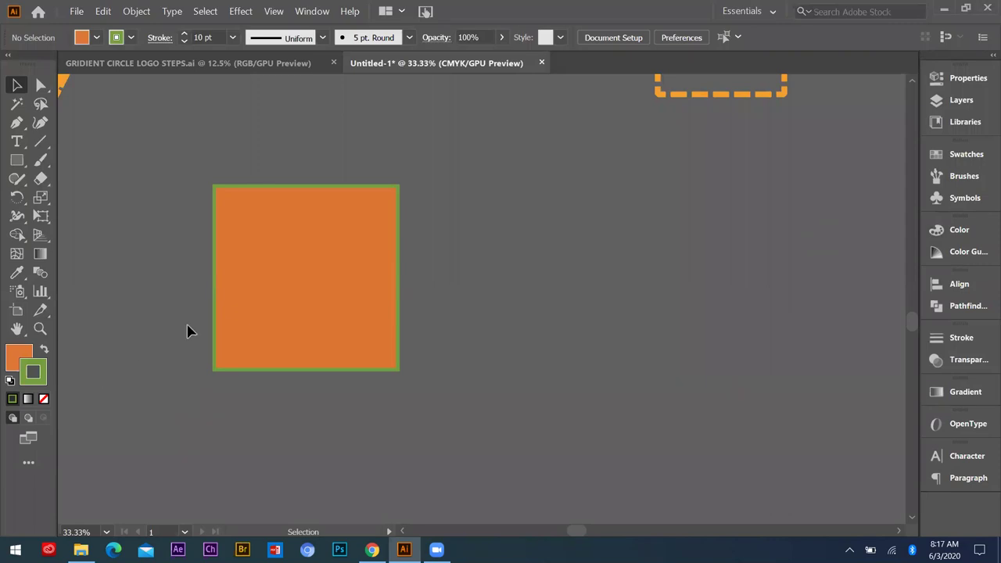
# - Try the default gradient as the stroke setting with nothing selected, and remove the stroke from the orange square
pyautogui.click(28, 400)
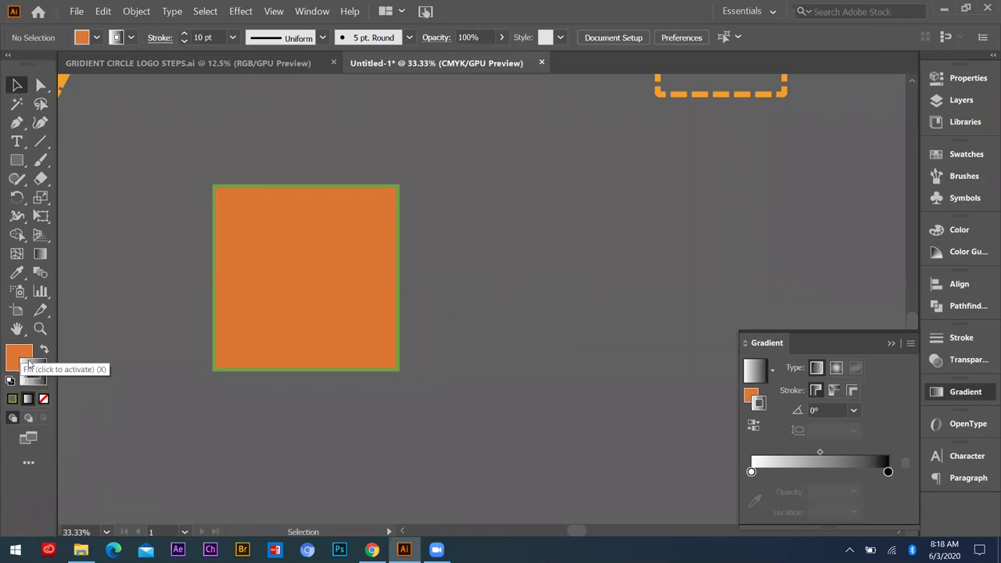
pyautogui.click(44, 400)
pyautogui.click(234, 348)
pyautogui.click(44, 400)
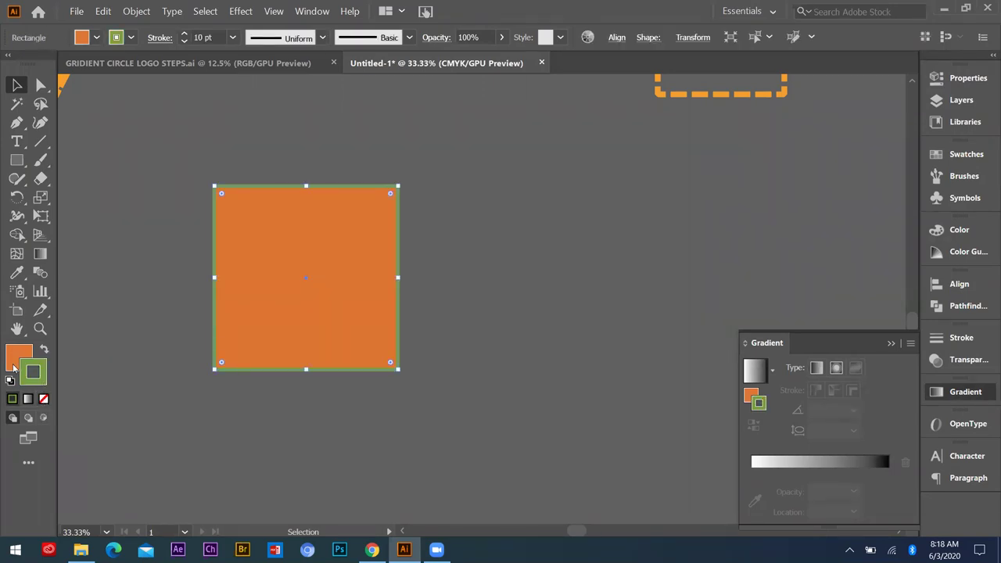
# - Fill the square with the white-to-black linear gradient, try its midpoint at 13%, and move it back to about 50%
pyautogui.click(21, 361)
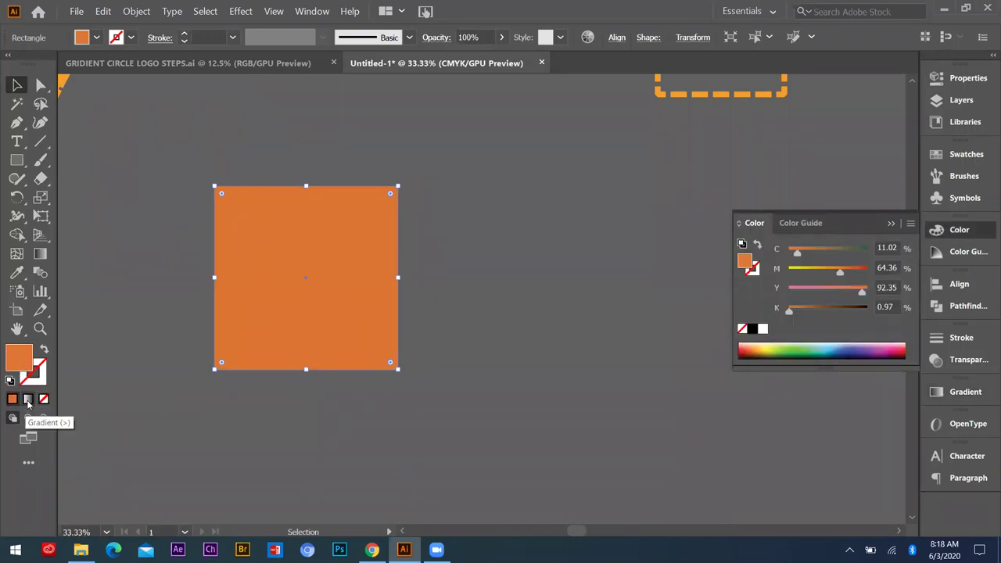
pyautogui.click(40, 400)
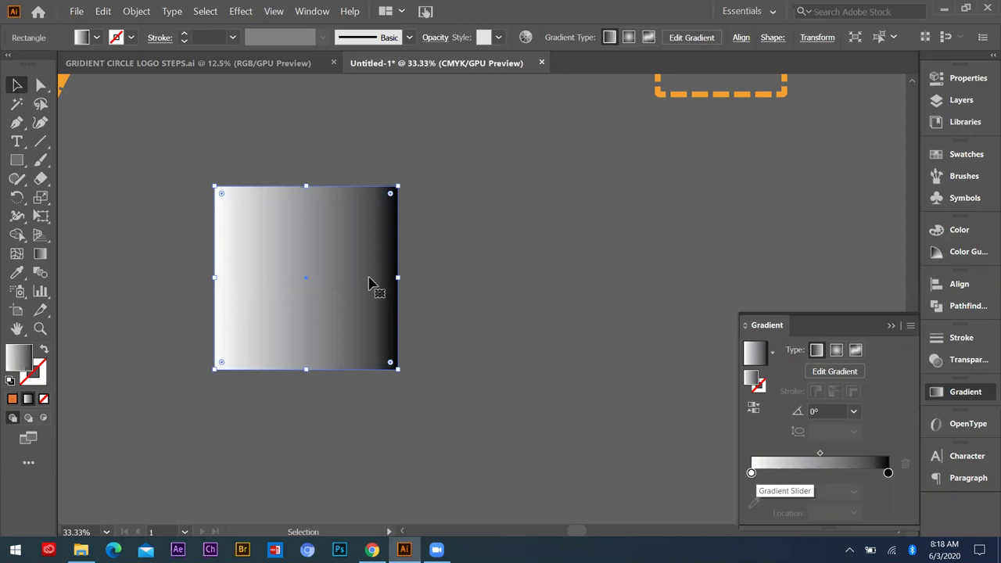
pyautogui.moveTo(820, 454); pyautogui.dragTo(770, 455)
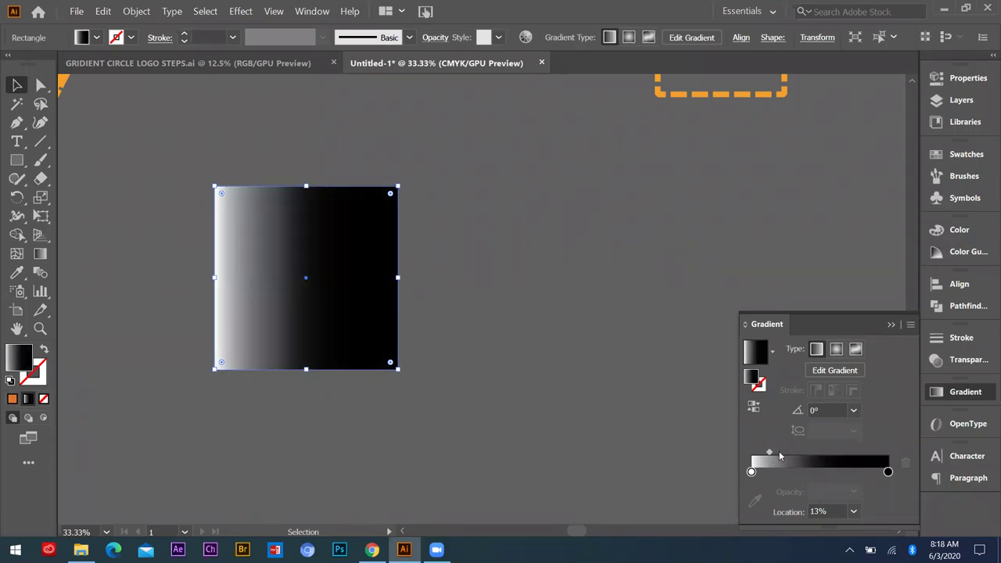
pyautogui.moveTo(770, 453); pyautogui.dragTo(820, 455)
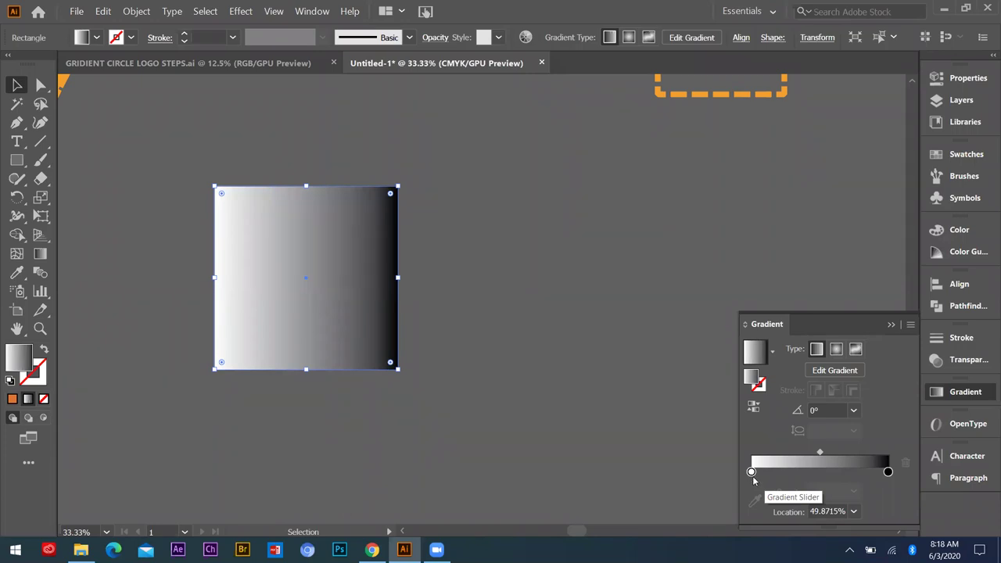
# - Open the colour of the gradient's white stop, look at its swatches, and switch its colour sliders to RGB
pyautogui.doubleClick(751, 472)
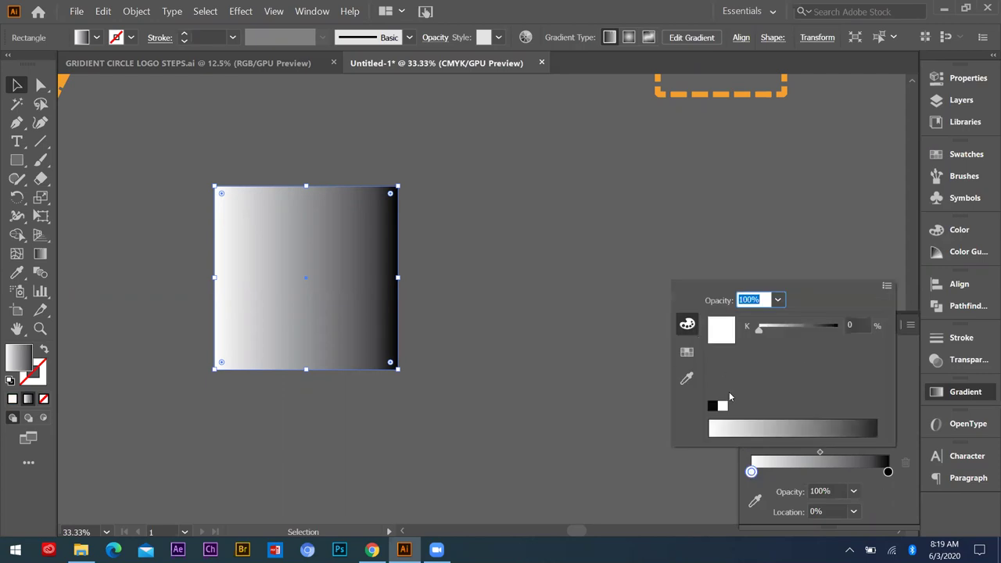
pyautogui.click(687, 352)
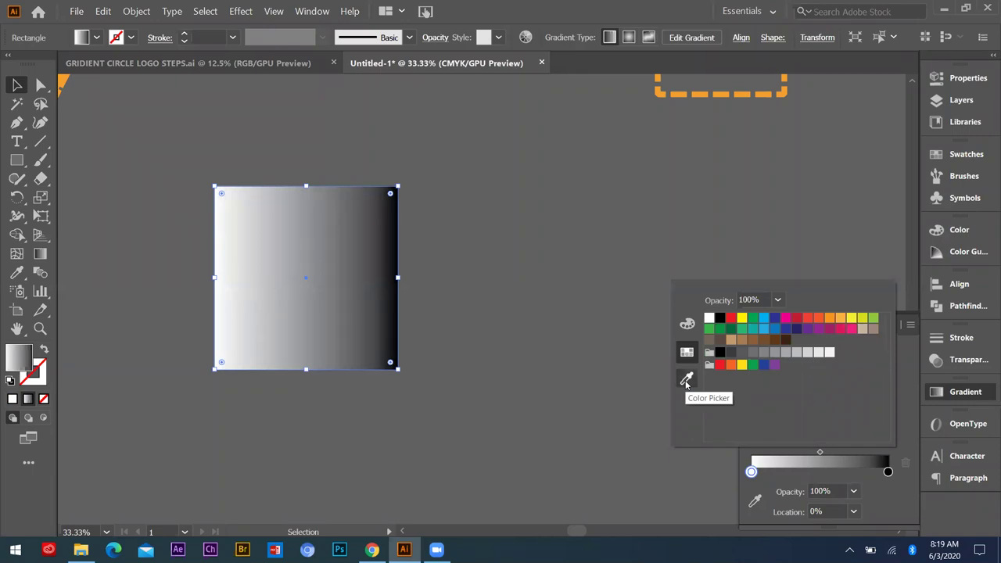
pyautogui.click(686, 327)
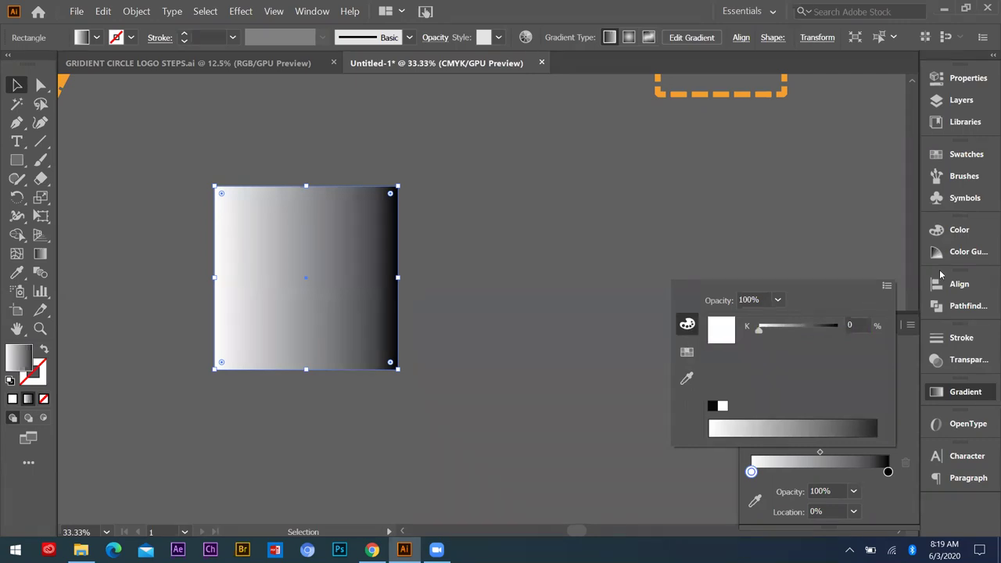
pyautogui.click(887, 286)
pyautogui.click(922, 300)
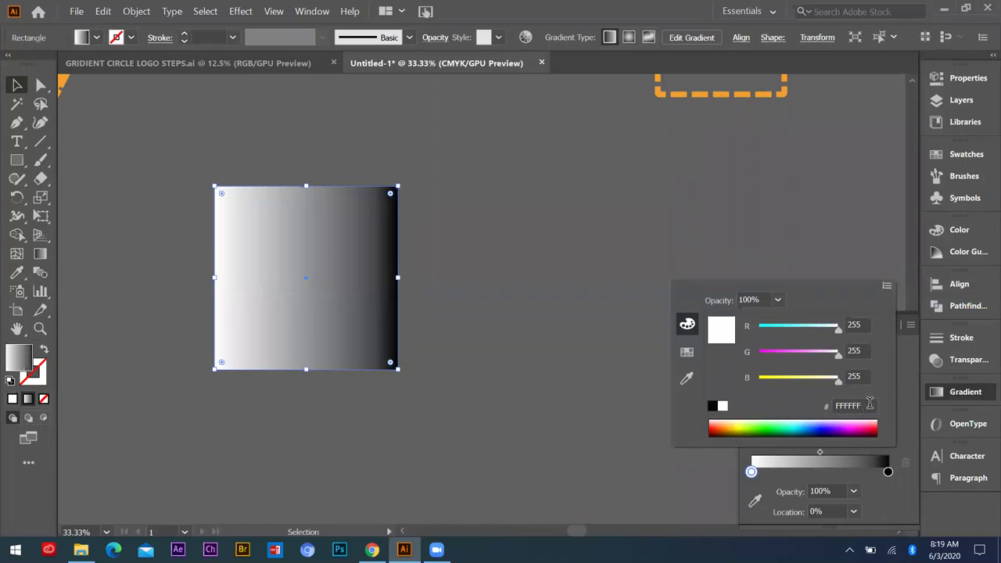
# - Try spectrum colours such as peach FFC4AA on the gradient's starting stop, and set it to a purple swatch
pyautogui.click(747, 434)
pyautogui.click(720, 430)
pyautogui.click(771, 429)
pyautogui.moveTo(778, 423); pyautogui.dragTo(713, 419)
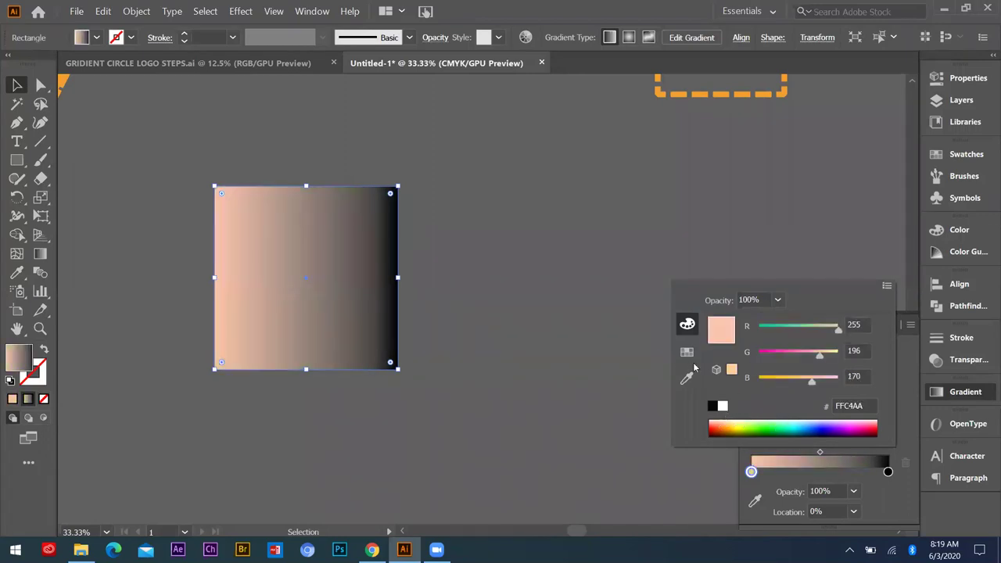
pyautogui.click(687, 353)
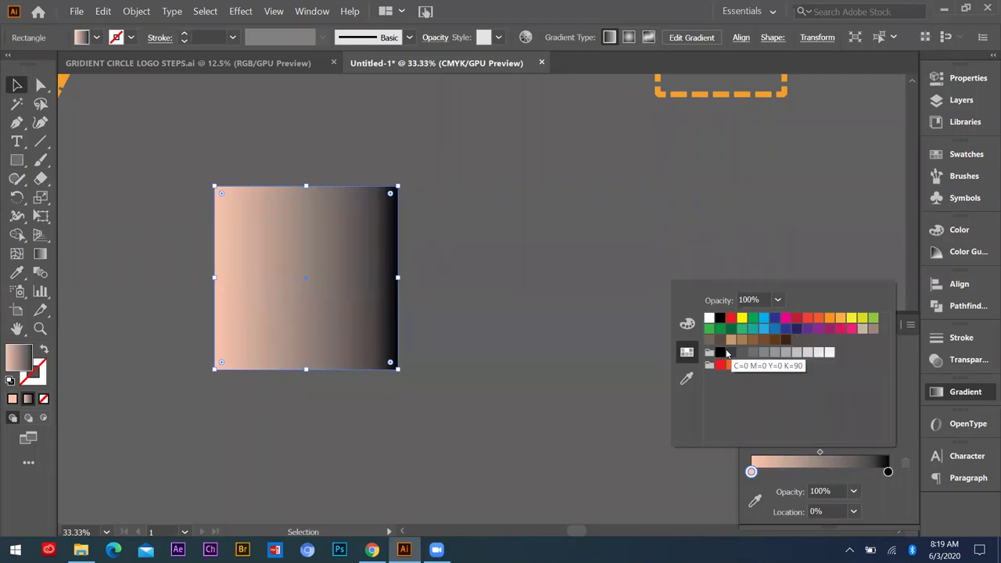
pyautogui.click(807, 331)
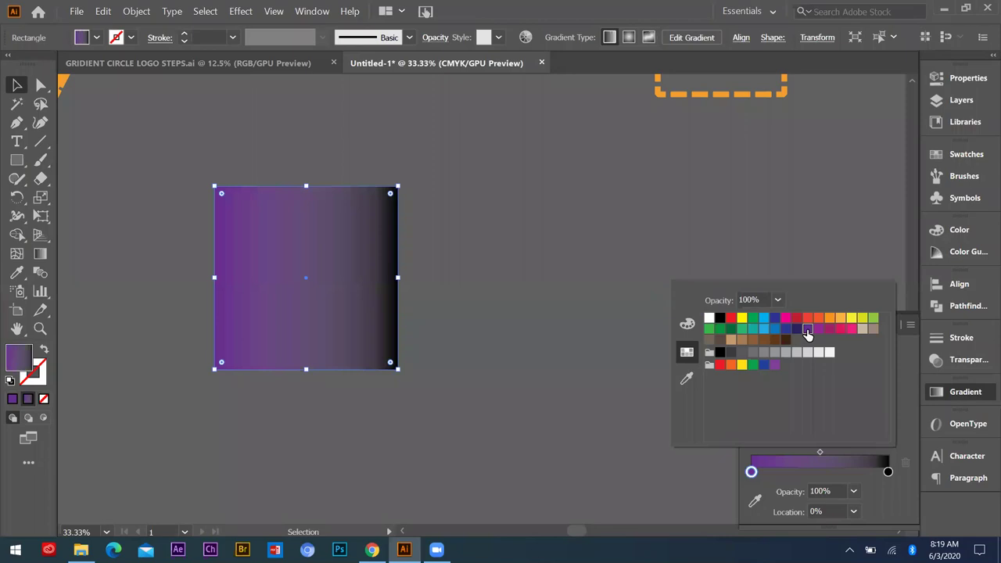
pyautogui.click(639, 274)
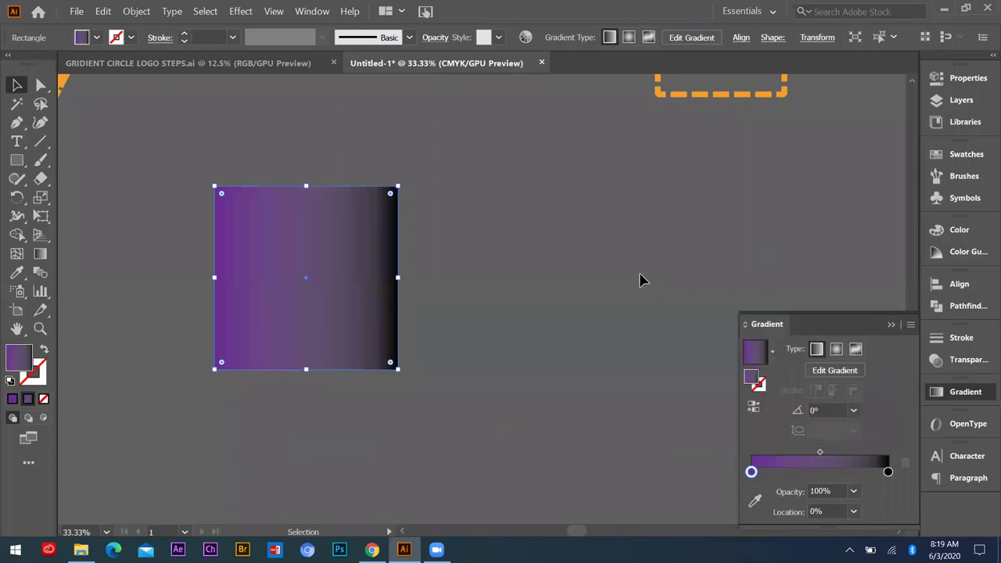
# - Try magenta and pink swatches on the gradient's black end stop, and set it to the swatch C=35 M=100 Y=35 K=10
pyautogui.doubleClick(888, 472)
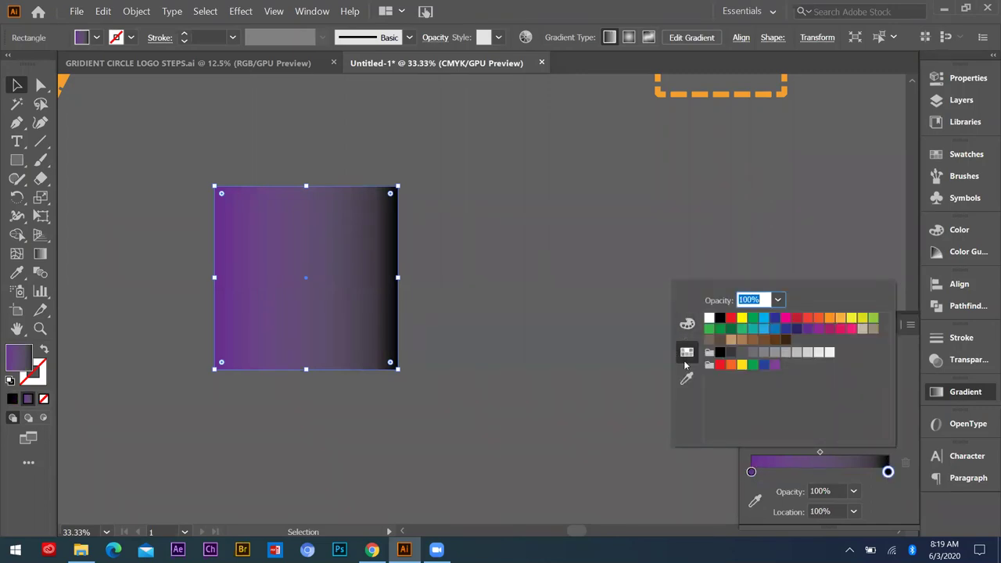
pyautogui.click(818, 329)
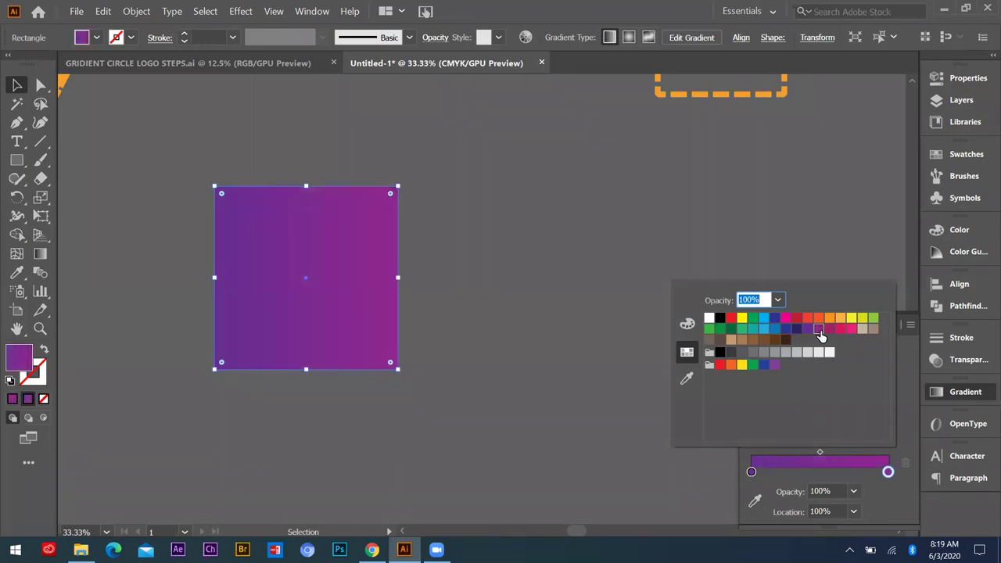
pyautogui.click(829, 330)
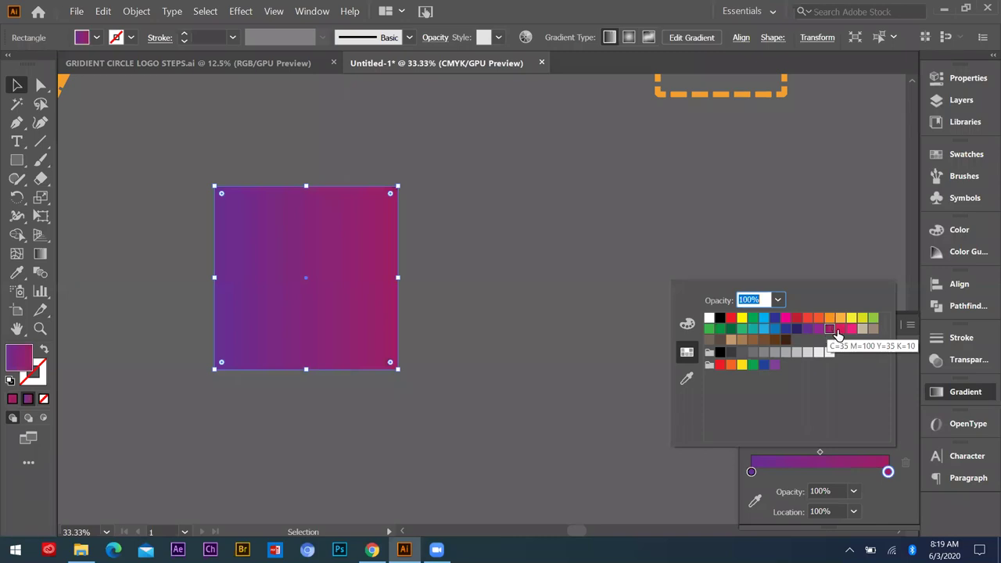
pyautogui.click(839, 330)
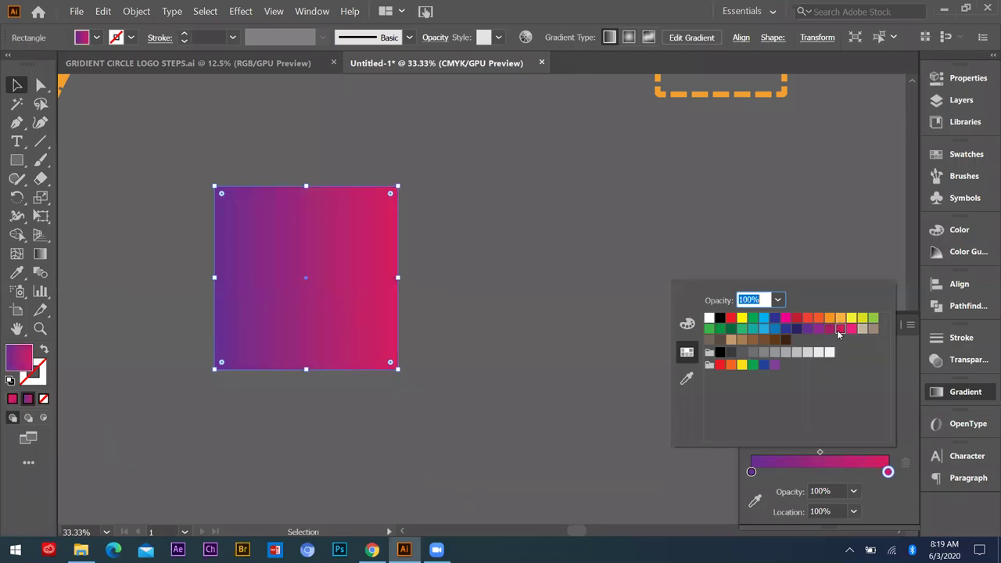
pyautogui.click(829, 330)
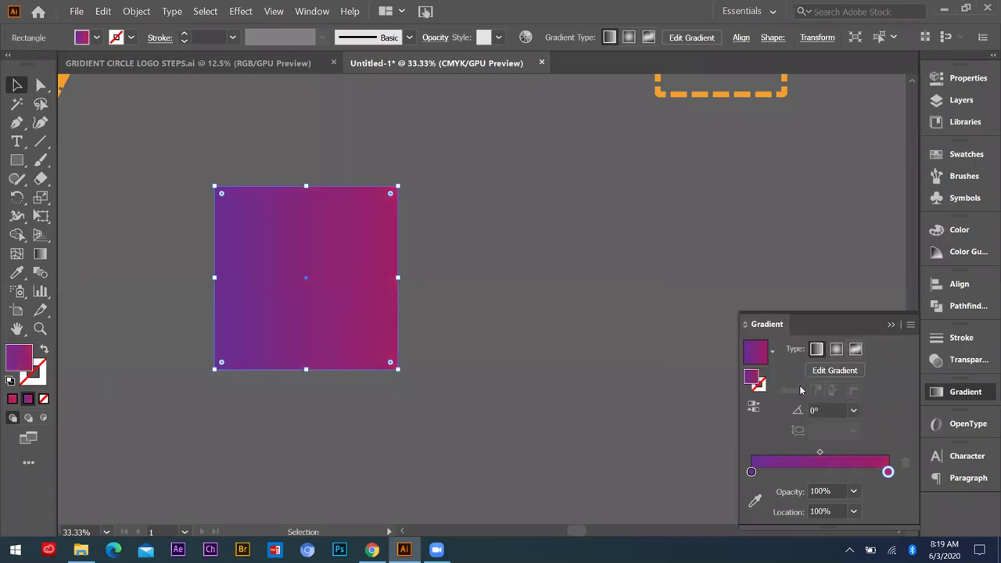
# - Shift the gradient's midpoint to about 57% and add a copy of the purple stop at about 54%
pyautogui.moveTo(820, 453)
pyautogui.mouseDown()
pyautogui.moveTo(792, 455)
pyautogui.moveTo(844, 455)
pyautogui.moveTo(829, 454)
pyautogui.mouseUp()
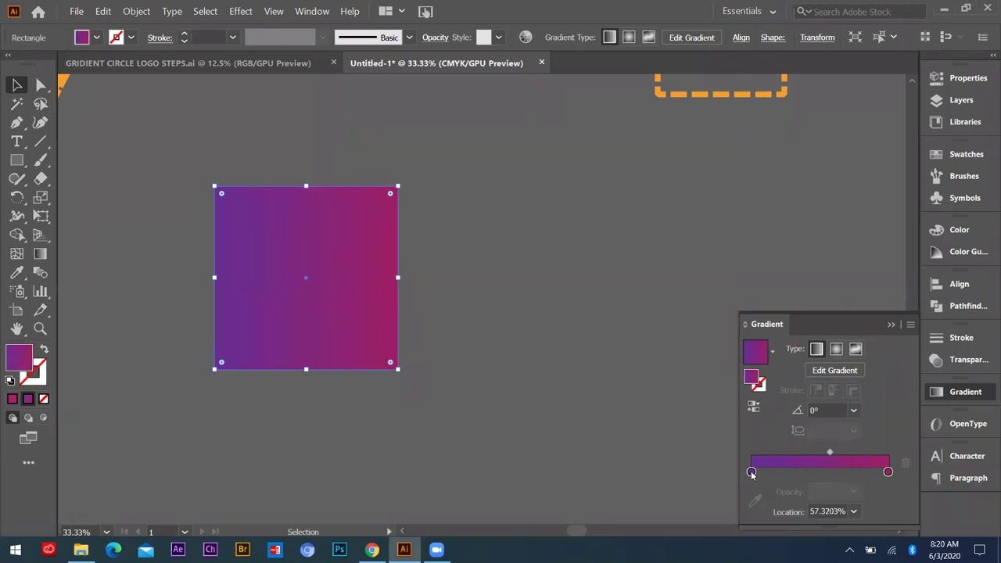
pyautogui.click(751, 471)
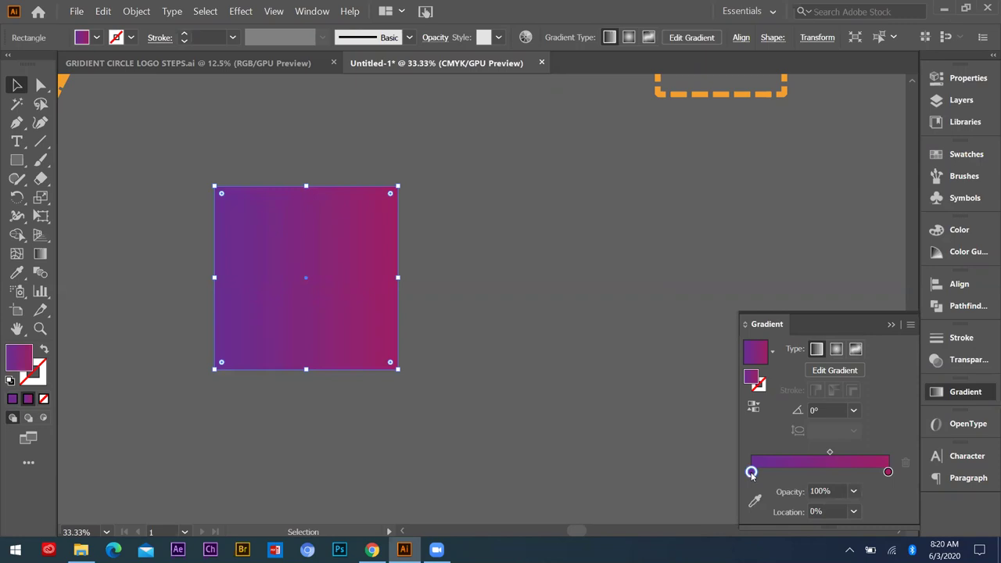
pyautogui.moveTo(752, 471); pyautogui.dragTo(827, 472)
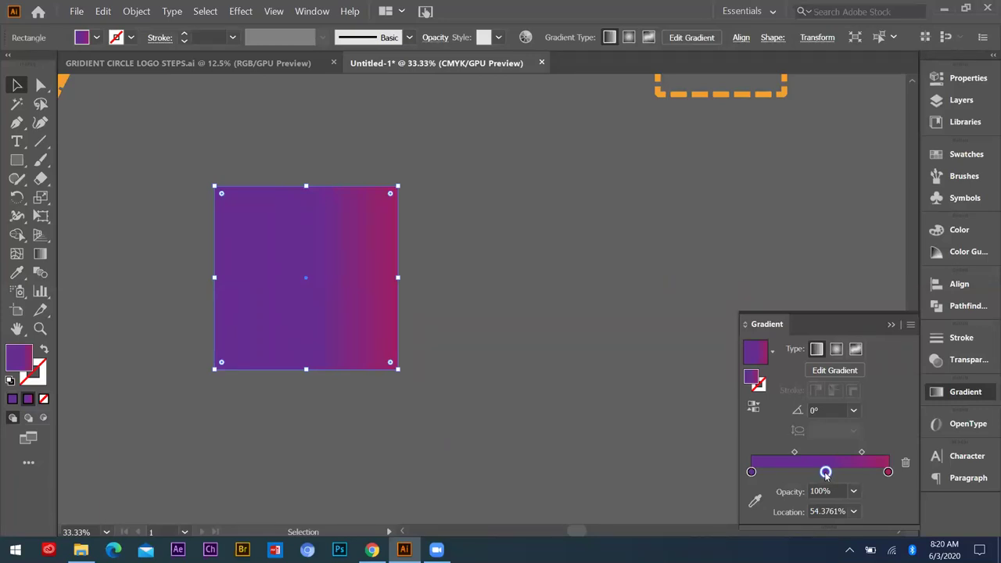
# - Try pink, beige and purple swatches on the gradient's middle stop, and set it to dark blue
pyautogui.doubleClick(826, 473)
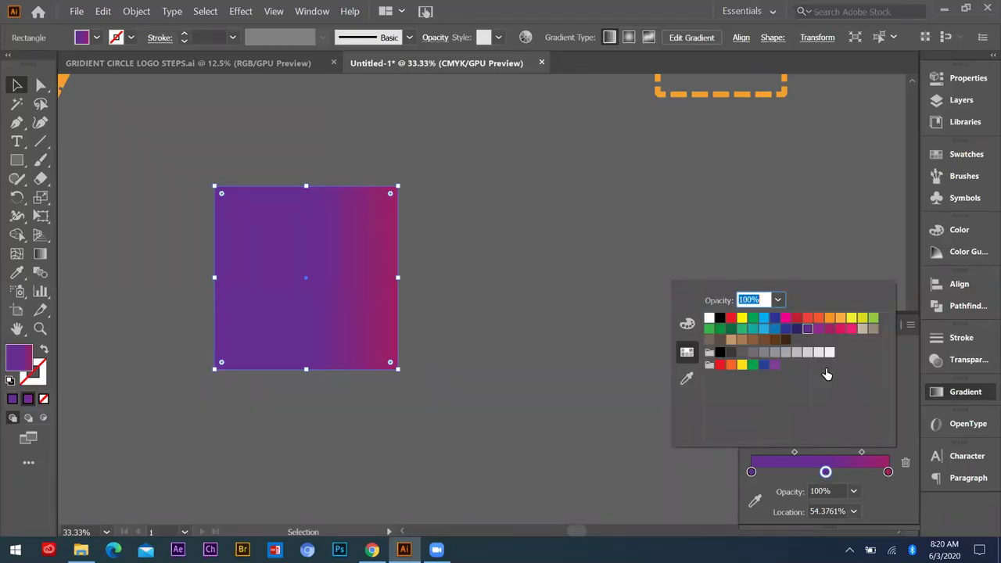
pyautogui.click(851, 329)
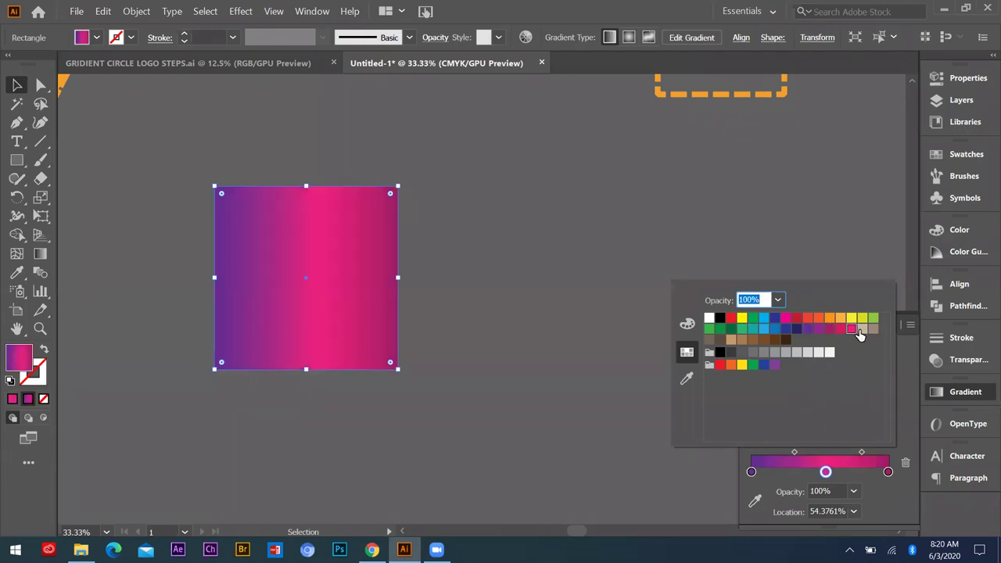
pyautogui.click(861, 330)
pyautogui.click(807, 329)
pyautogui.click(797, 329)
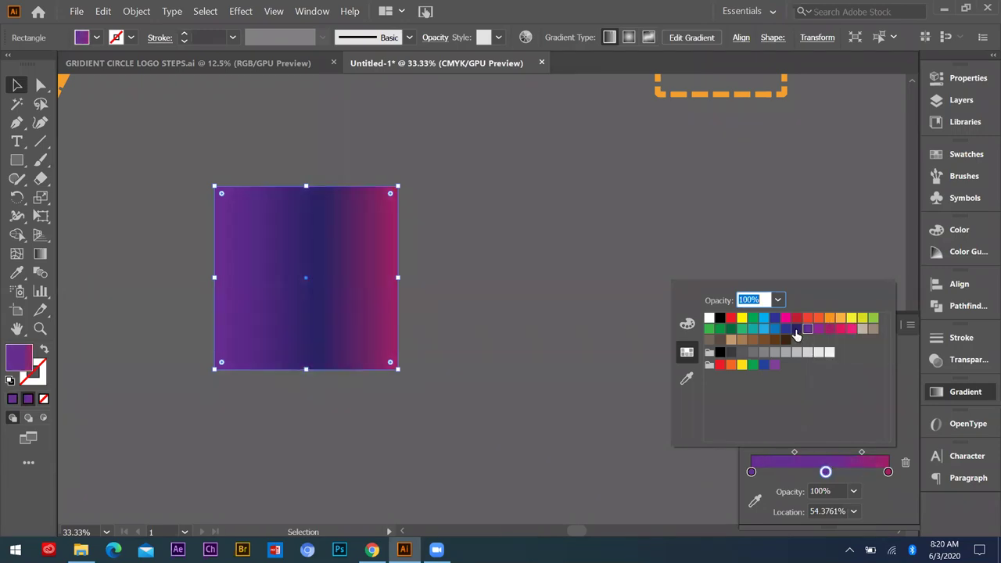
pyautogui.click(821, 488)
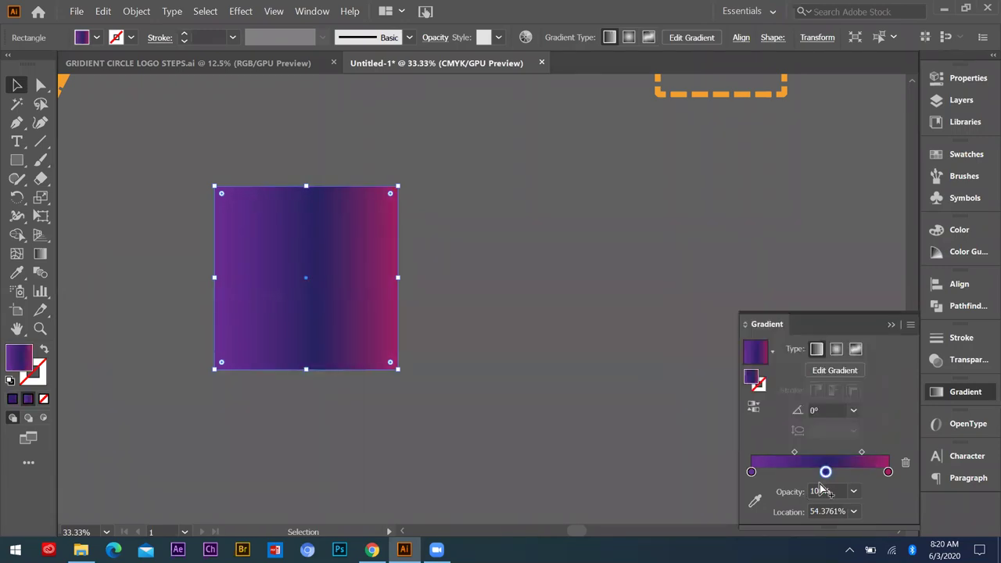
# - Shift the middle stop toward the purple end, set the midpoint between purple and dark blue to about 33%, and deselect the square
pyautogui.moveTo(794, 454); pyautogui.dragTo(779, 455)
pyautogui.moveTo(862, 453)
pyautogui.mouseDown()
pyautogui.moveTo(808, 473)
pyautogui.moveTo(851, 454)
pyautogui.mouseUp()
pyautogui.moveTo(773, 453); pyautogui.dragTo(770, 453)
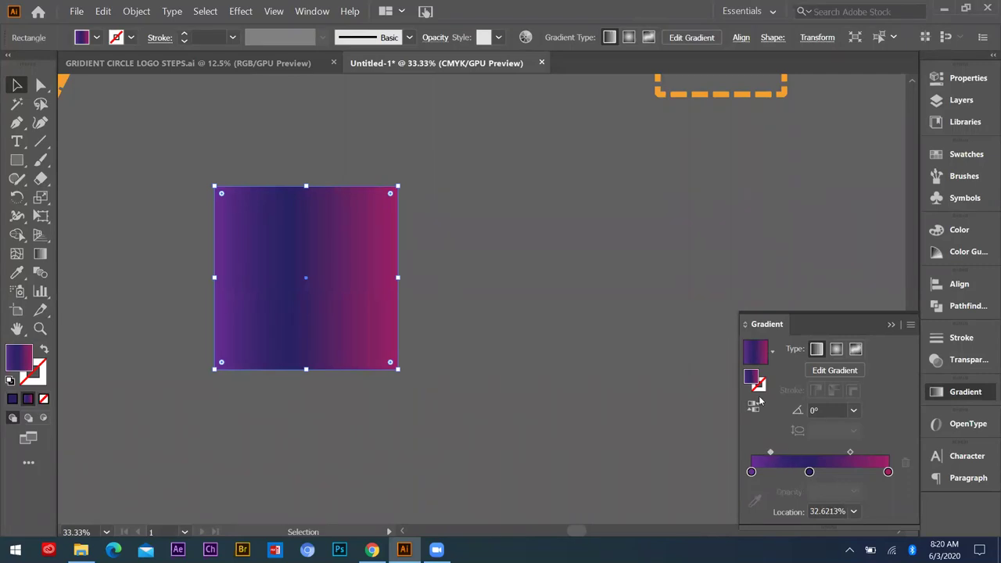
pyautogui.click(606, 337)
pyautogui.hotkey('ctrl', '-')
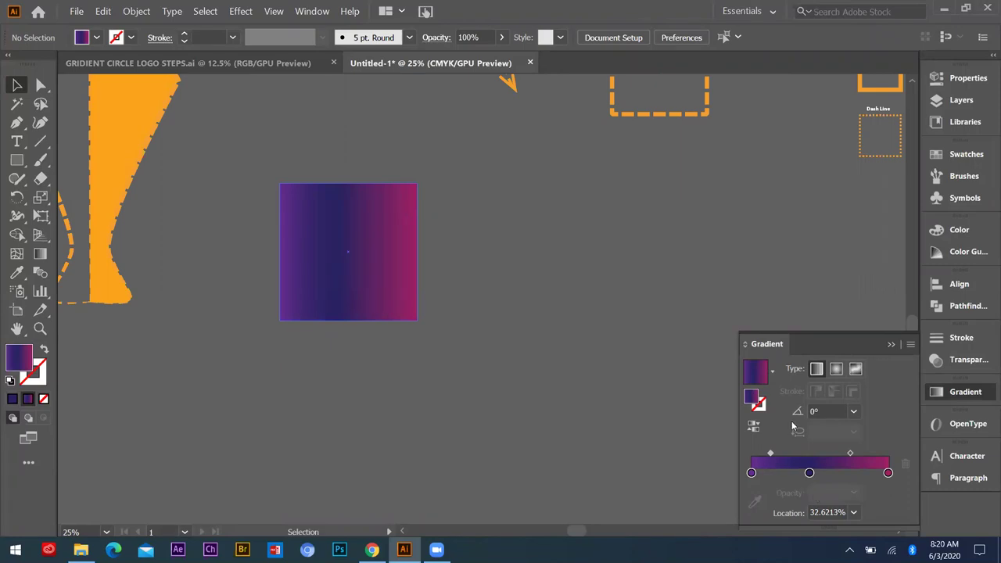
pyautogui.hotkey('ctrl', '-')
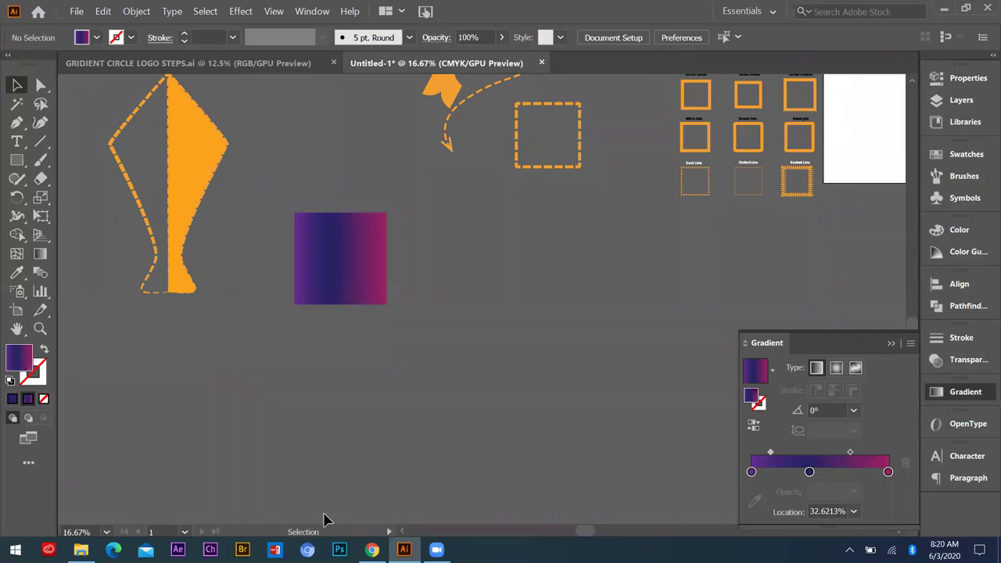
pyautogui.press('super+d')
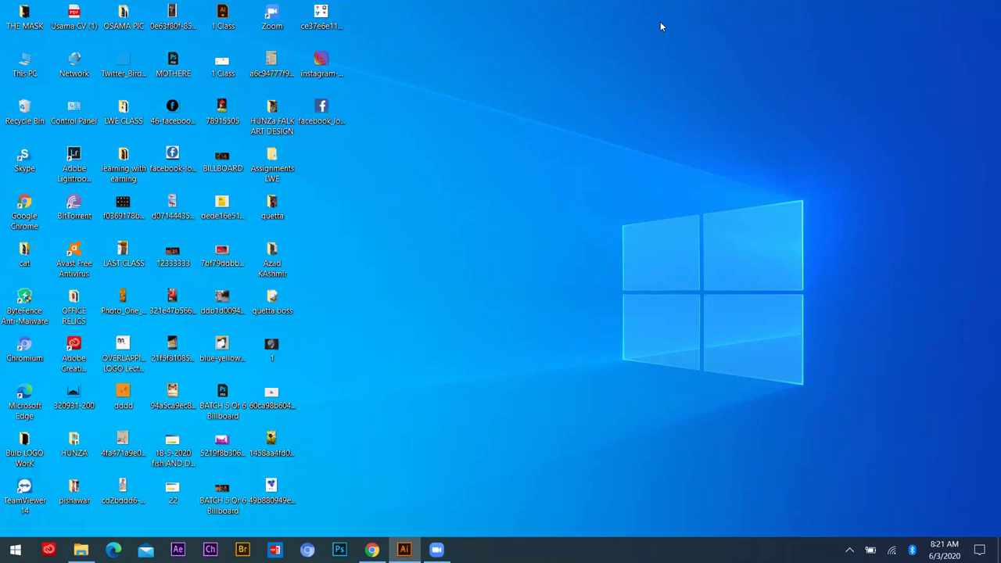
pyautogui.click(404, 549)
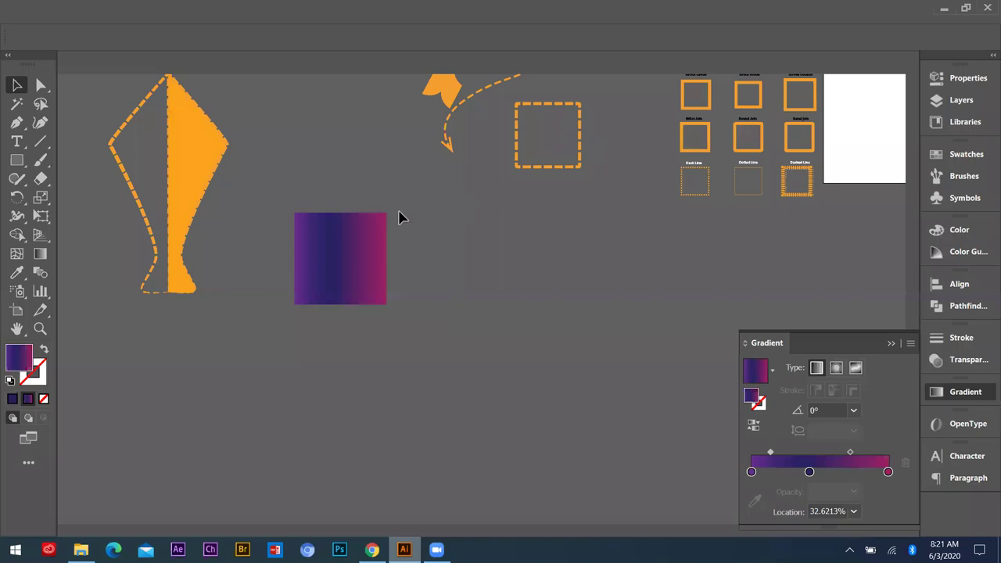
# - Delete all the practice artwork and close the untitled document without saving it
pyautogui.scroll(-3, 397, 209)
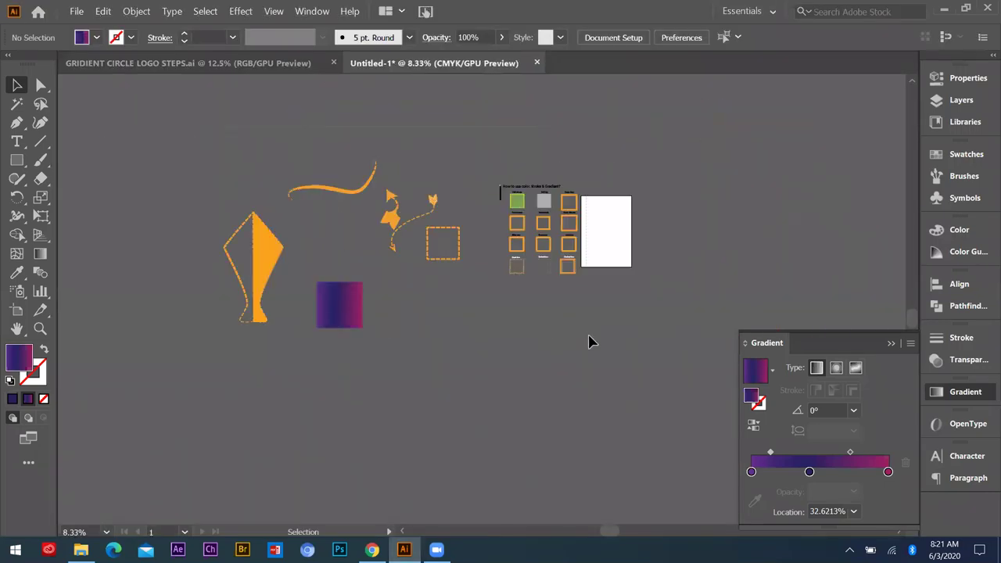
pyautogui.hotkey('ctrl', 'a')
pyautogui.press('Delete')
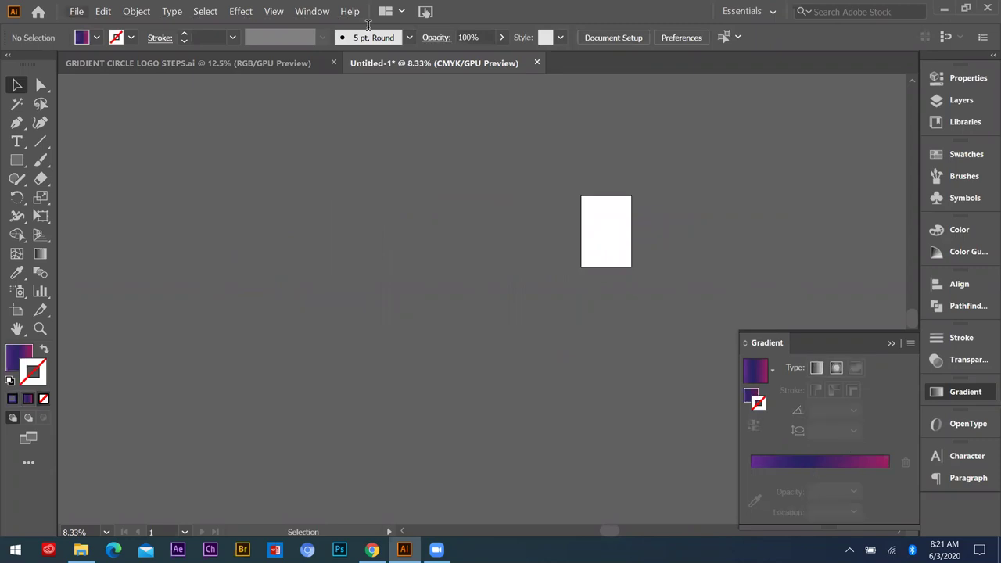
pyautogui.click(537, 64)
pyautogui.click(600, 304)
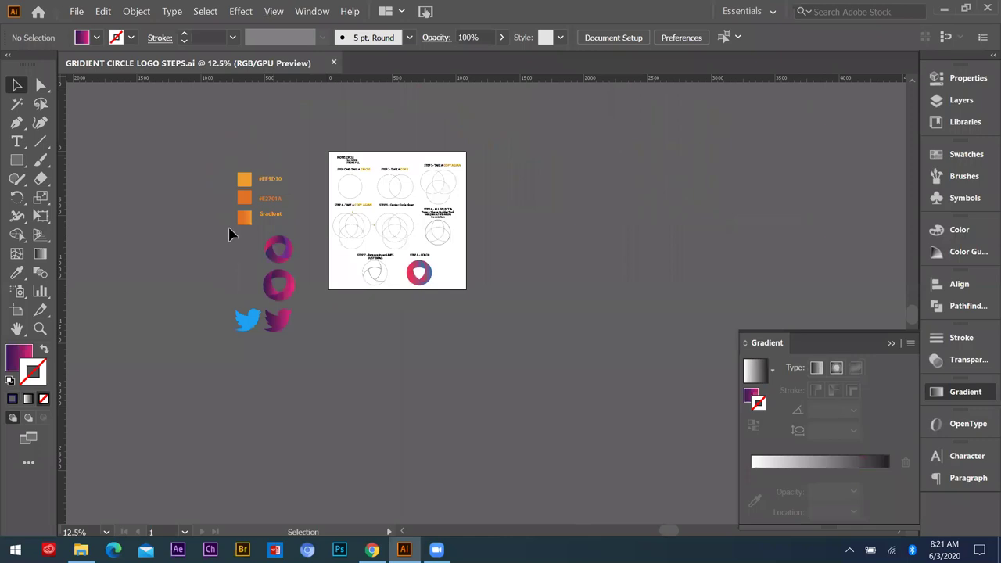
# - Examine the eight-step circle logo guide, from the single circle to the coloured ring, and collapse the Gradient panel
pyautogui.scroll(3, 416, 222)
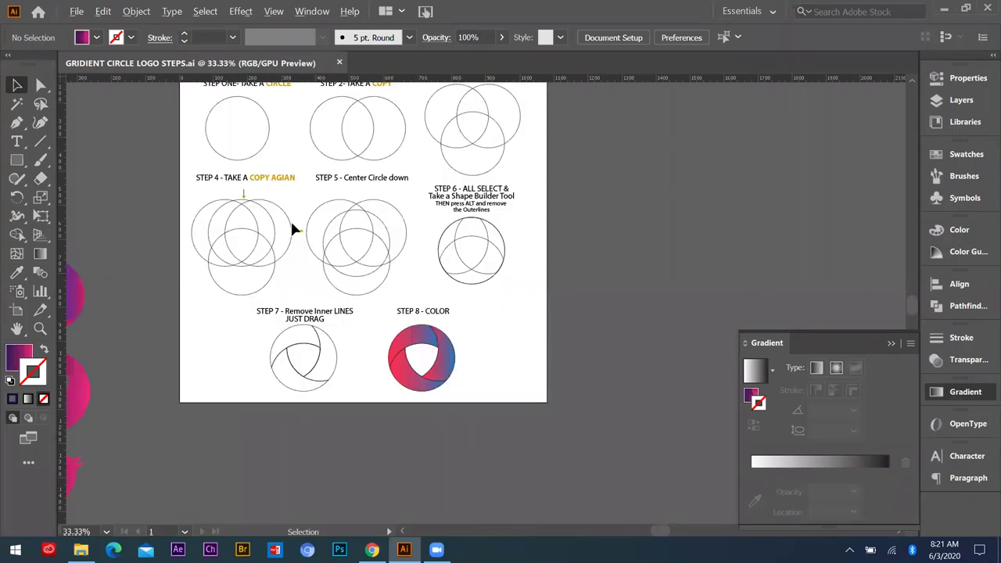
pyautogui.scroll(2, 277, 218)
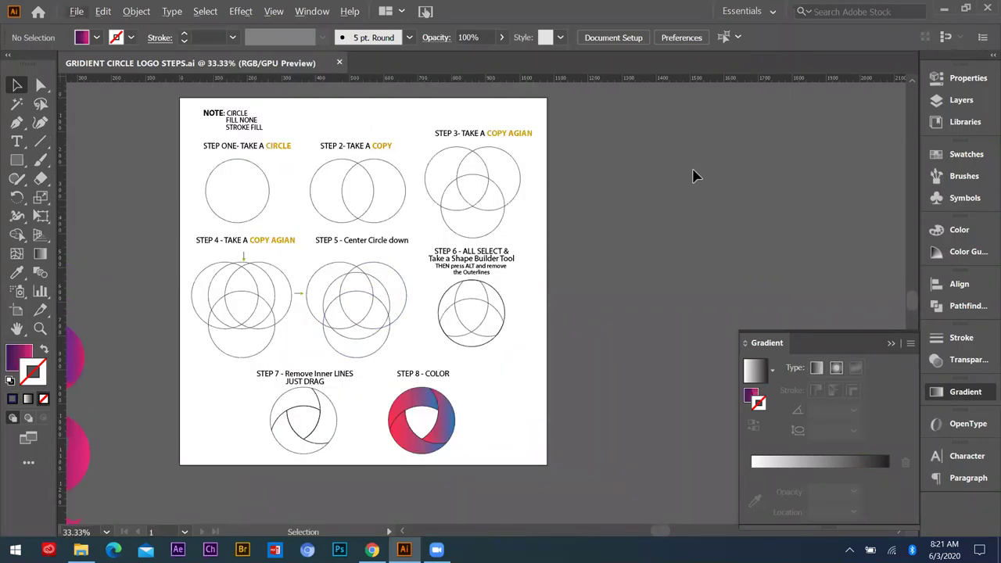
pyautogui.hotkey('ctrl', '+')
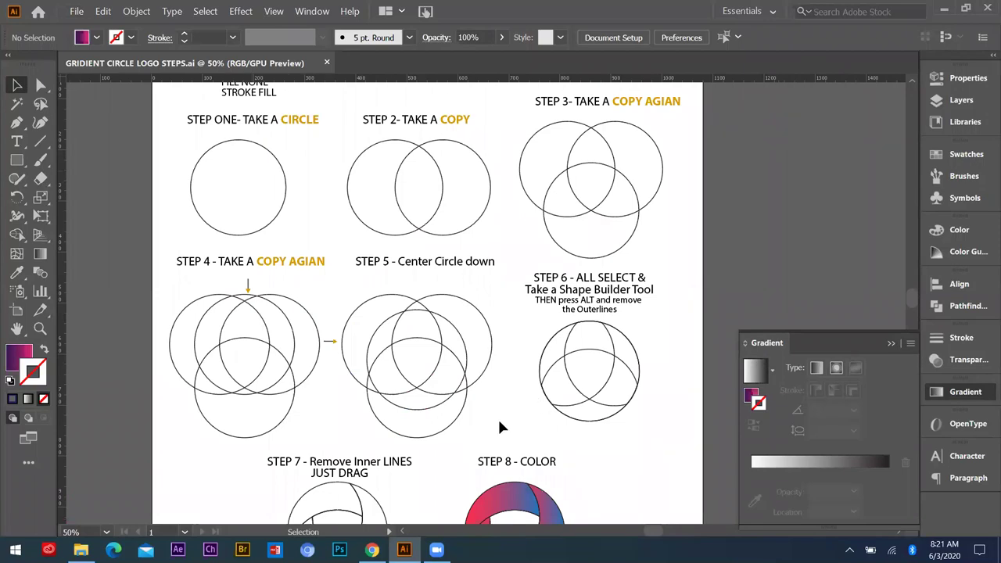
pyautogui.scroll(-2, 496, 425)
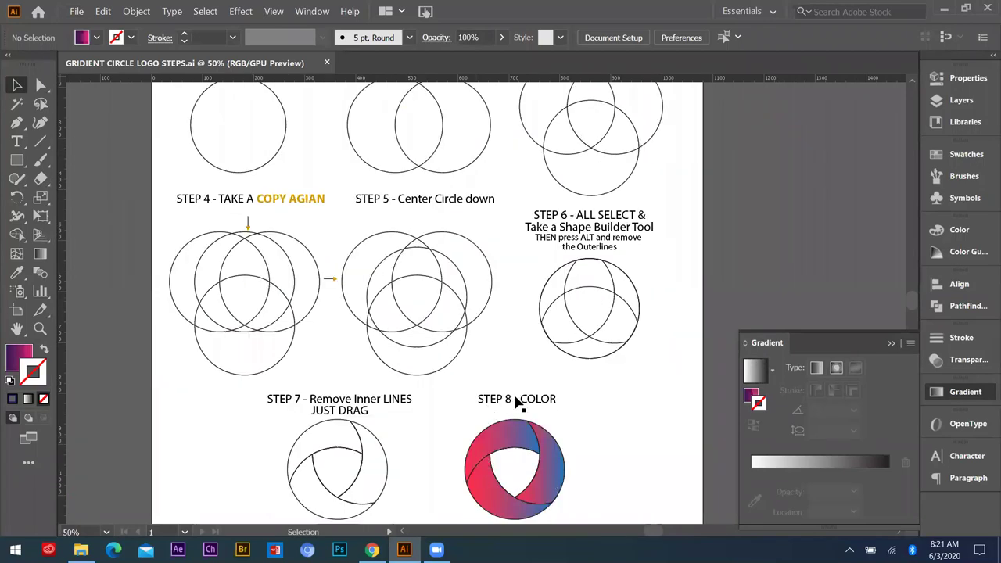
pyautogui.scroll(-1, 518, 402)
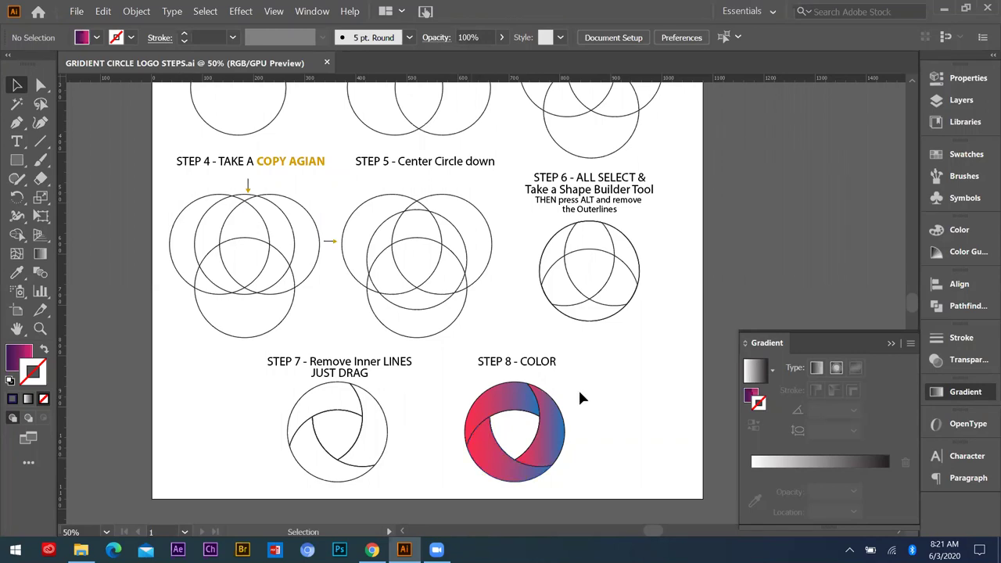
pyautogui.hotkey('ctrl', '-')
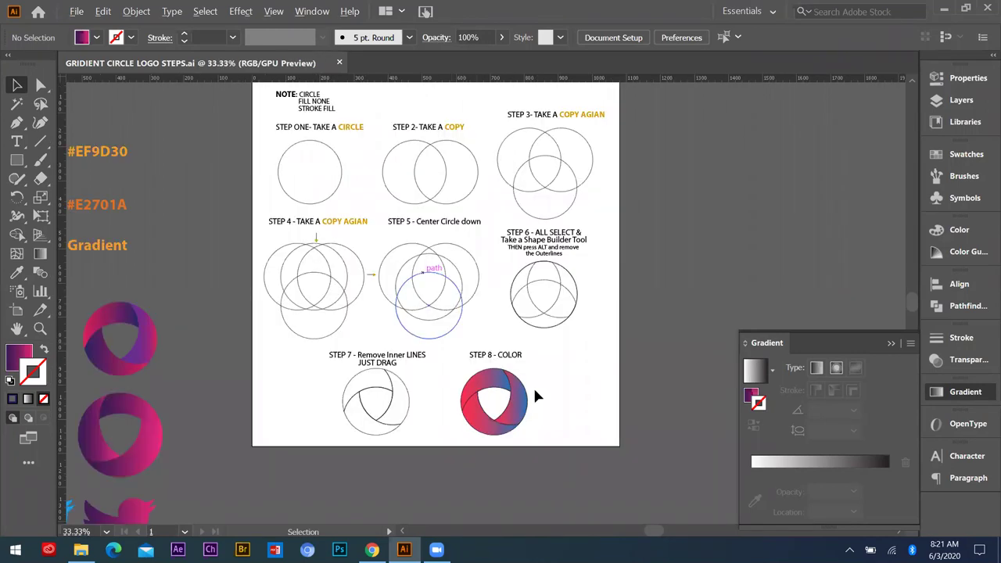
pyautogui.scroll(1, 532, 386)
pyautogui.hotkey('ctrl', '-')
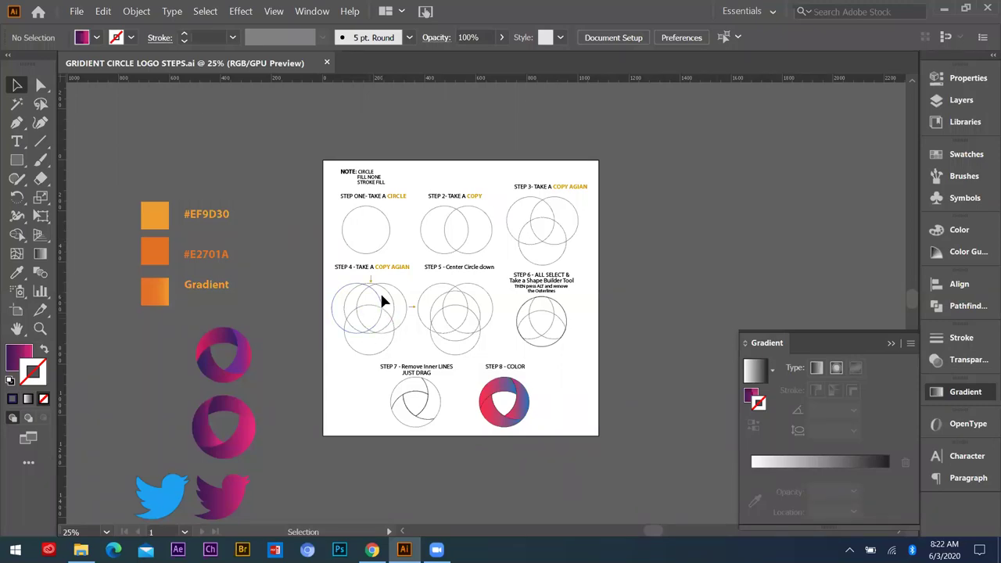
pyautogui.click(891, 343)
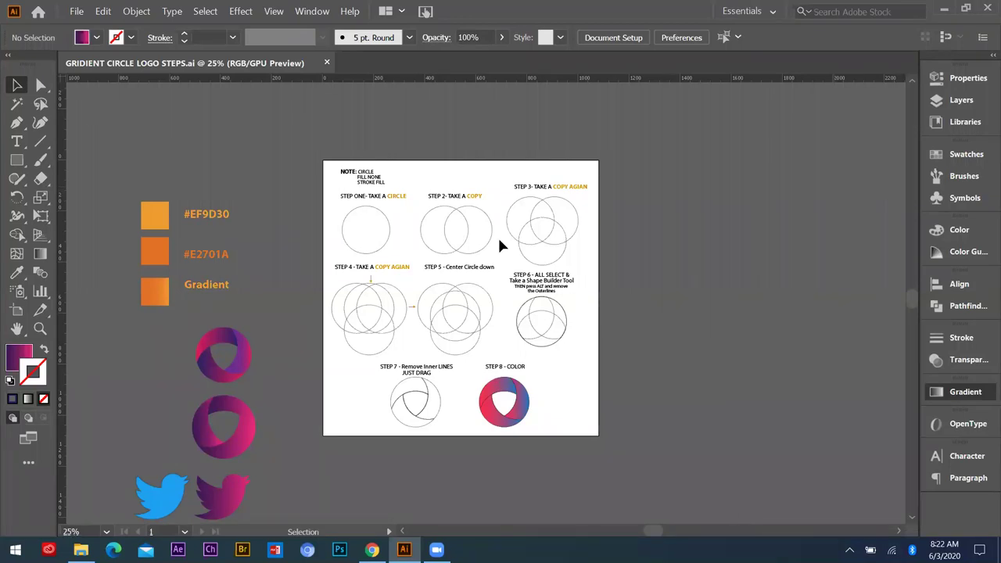
# - Create a new document measured in inches, 8 in wide and 4 in high, and show it at 100%
pyautogui.click(75, 14)
pyautogui.click(78, 13)
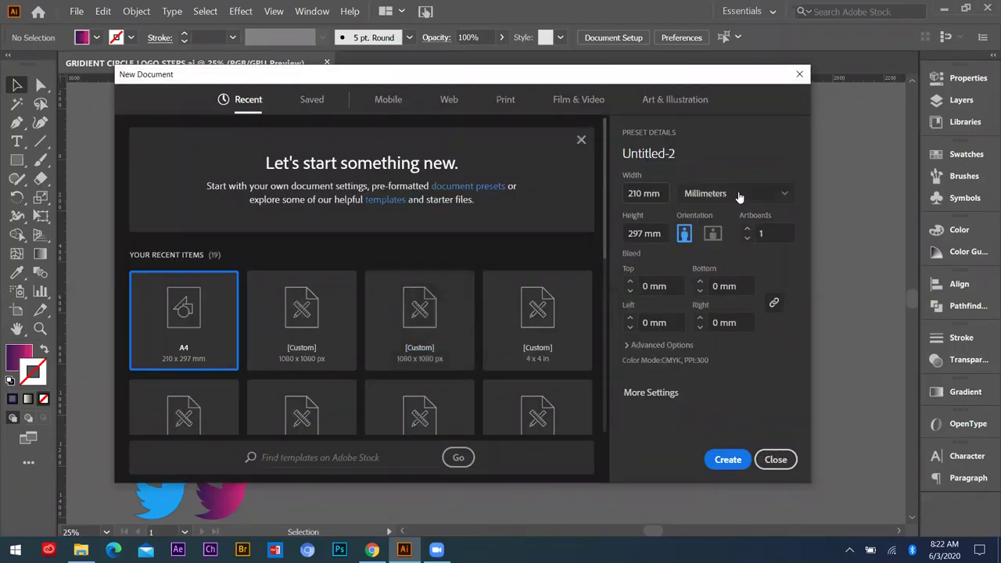
pyautogui.click(740, 197)
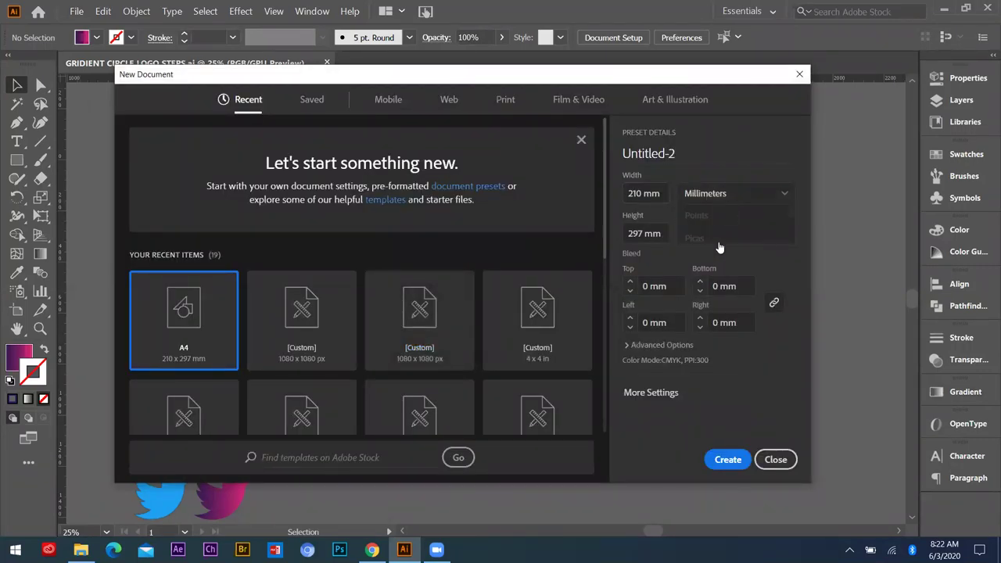
pyautogui.click(704, 265)
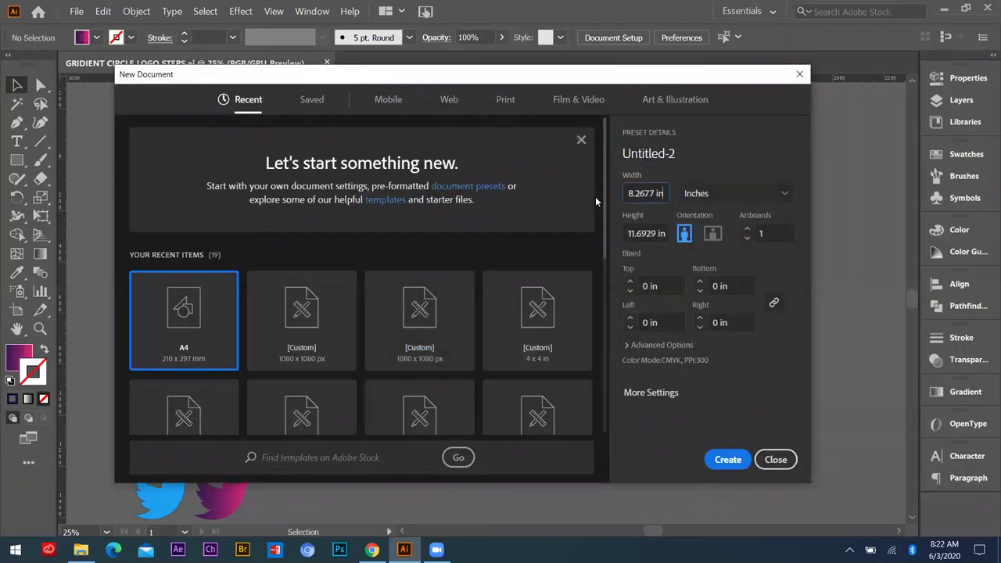
pyautogui.hotkey('ctrl', 'a')
pyautogui.write('8')
pyautogui.press('Tab')
pyautogui.write('4')
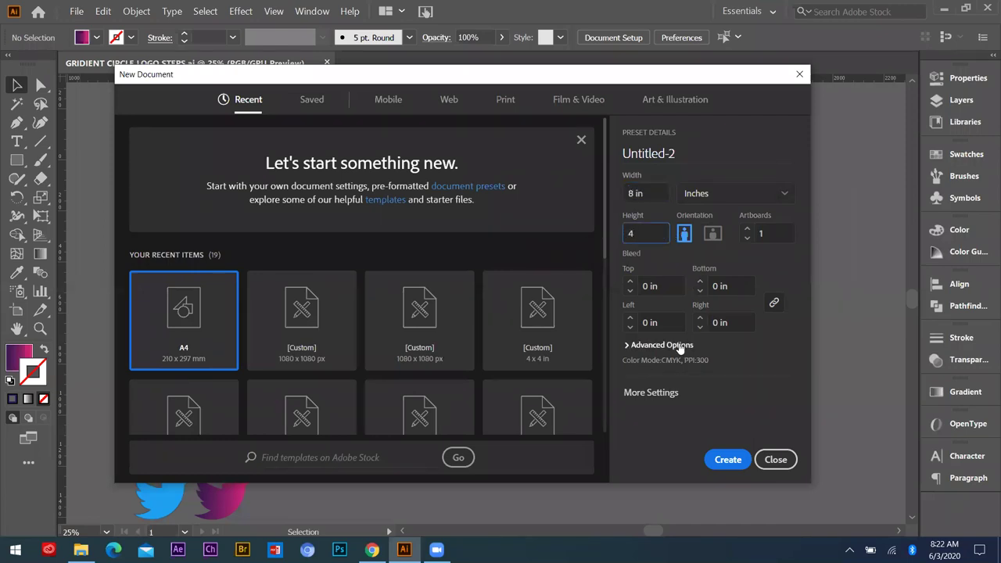
pyautogui.click(726, 460)
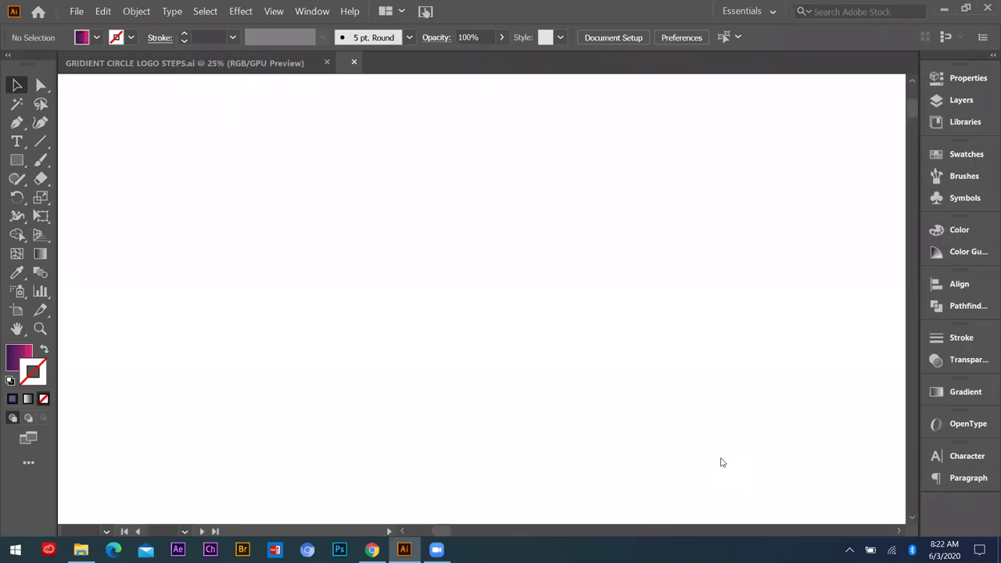
pyautogui.hotkey('ctrl', '1')
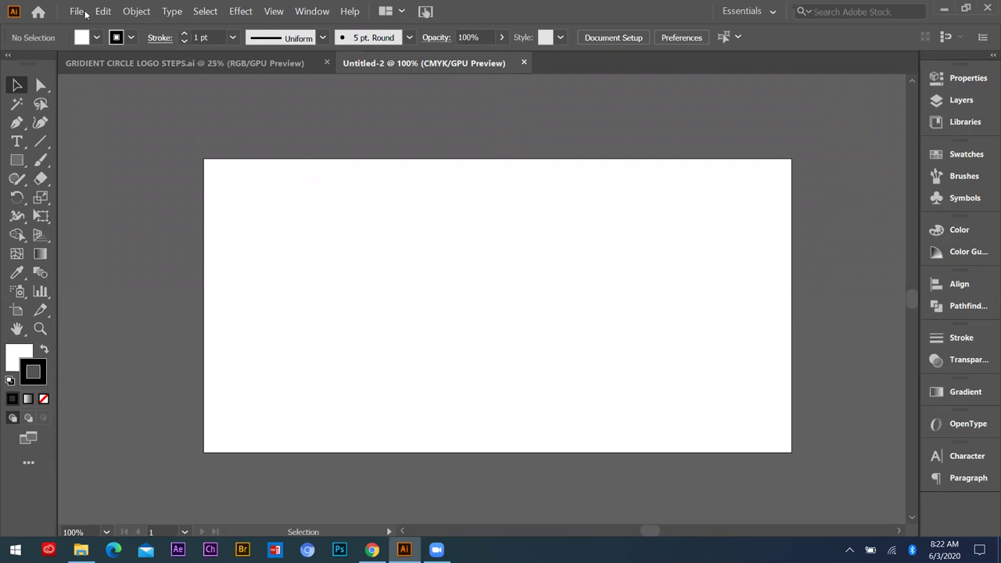
# - Set the fill to none and draw a circle with a 1 pt black stroke near the artboard's upper-left corner
pyautogui.click(18, 160)
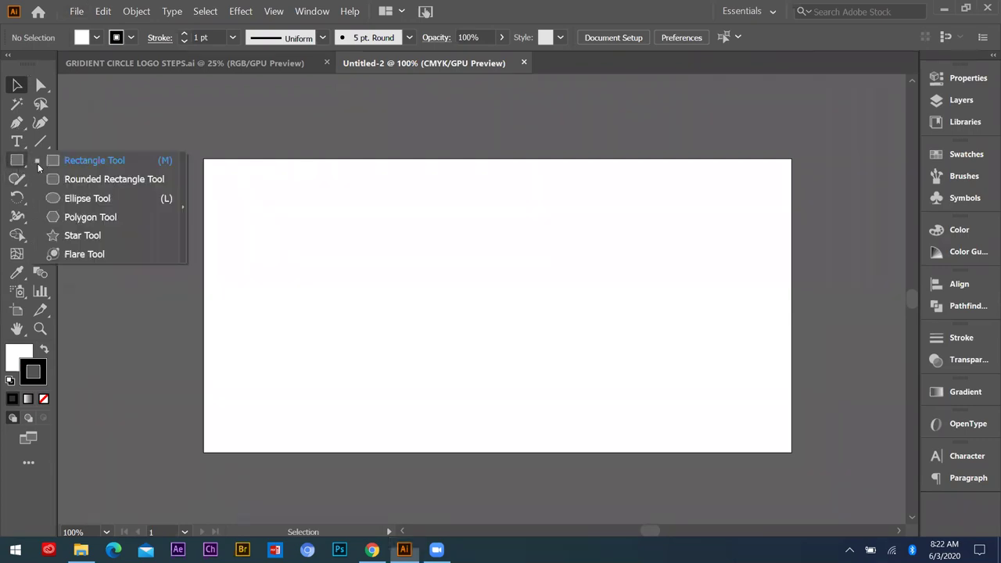
pyautogui.click(59, 200)
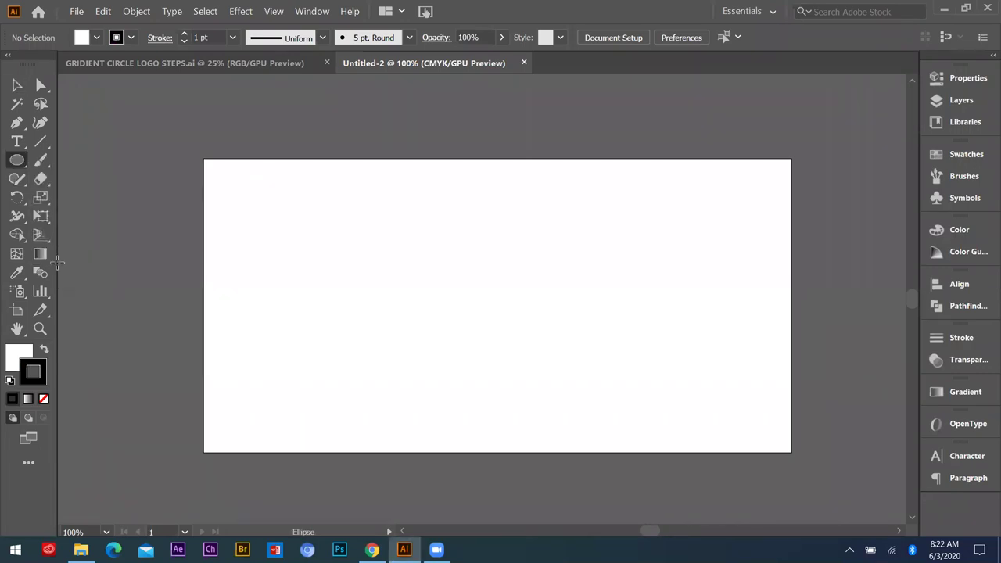
pyautogui.click(18, 363)
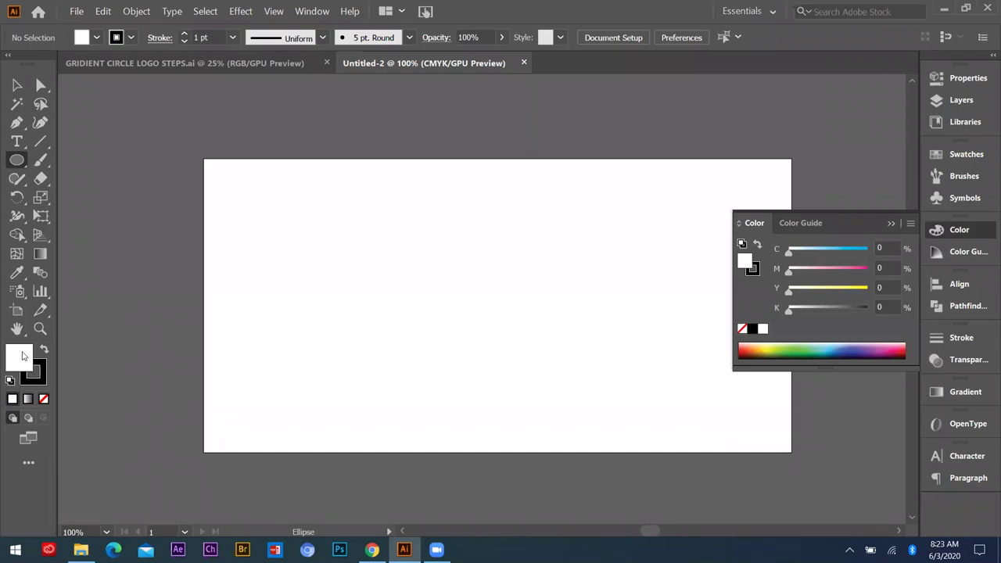
pyautogui.click(44, 399)
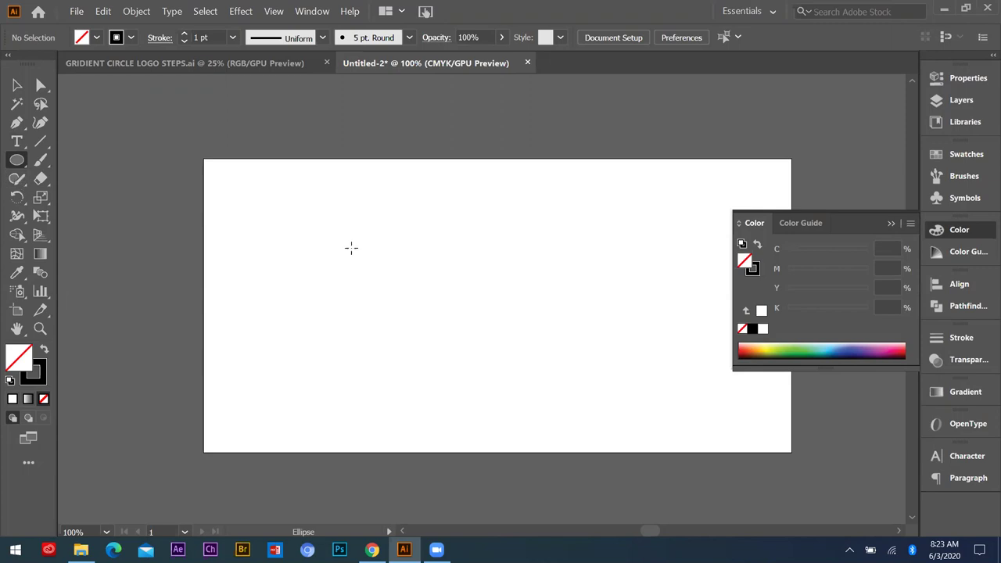
pyautogui.moveTo(278, 210); pyautogui.dragTo(316, 239)
pyautogui.scroll(3, 276, 212)
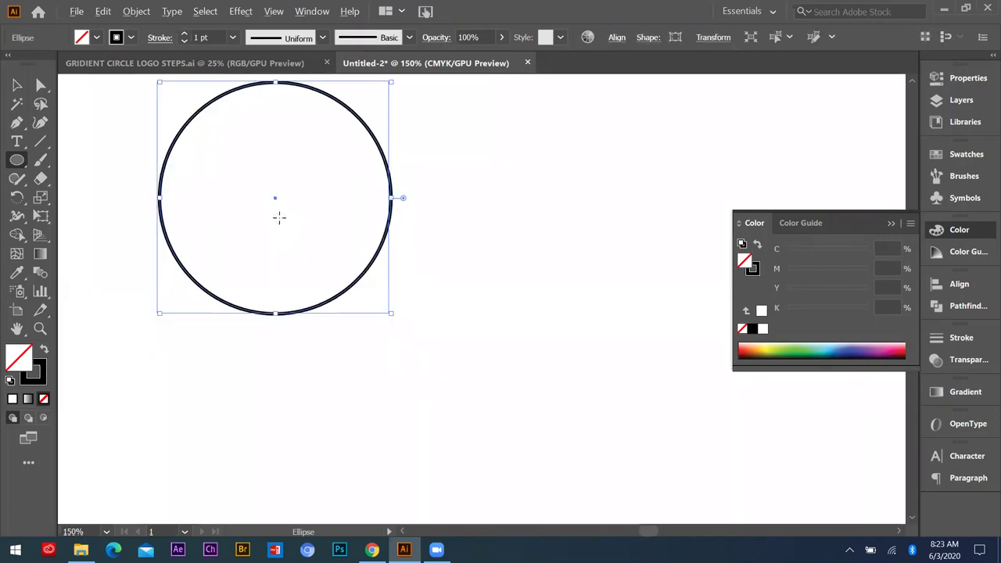
pyautogui.scroll(-1, 246, 203)
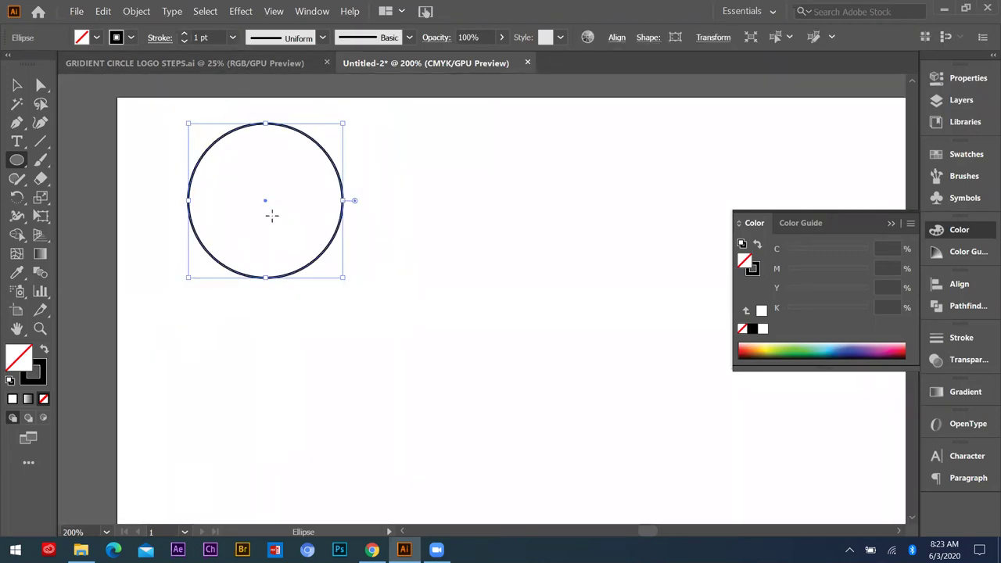
# - Place a copy of the circle level with the original and overlapping it by half its width, and deselect it
pyautogui.click(17, 85)
pyautogui.scroll(-1, 130, 284)
pyautogui.click(262, 197)
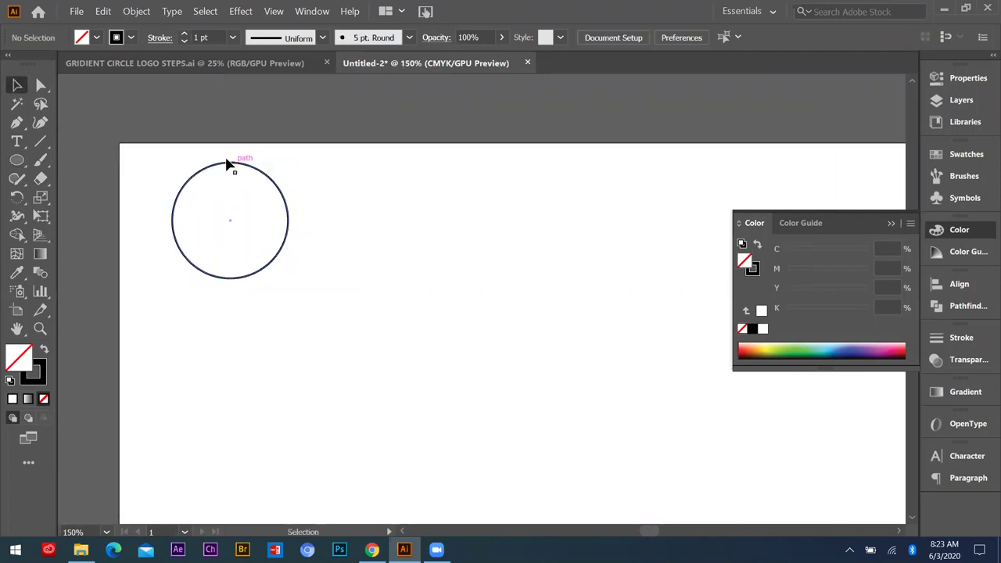
pyautogui.moveTo(222, 163); pyautogui.dragTo(328, 202)
pyautogui.click(312, 201)
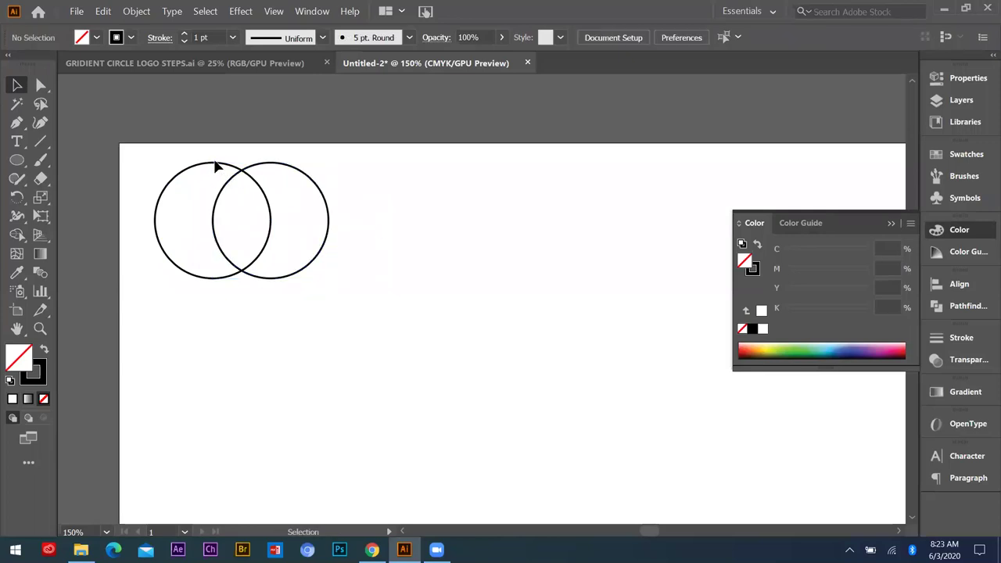
# - Copy both circles horizontally to the right, and delete the second circle of the original pair to leave a single one
pyautogui.hotkey('ctrl', 'a')
pyautogui.moveTo(266, 199); pyautogui.dragTo(403, 196)
pyautogui.click(285, 174)
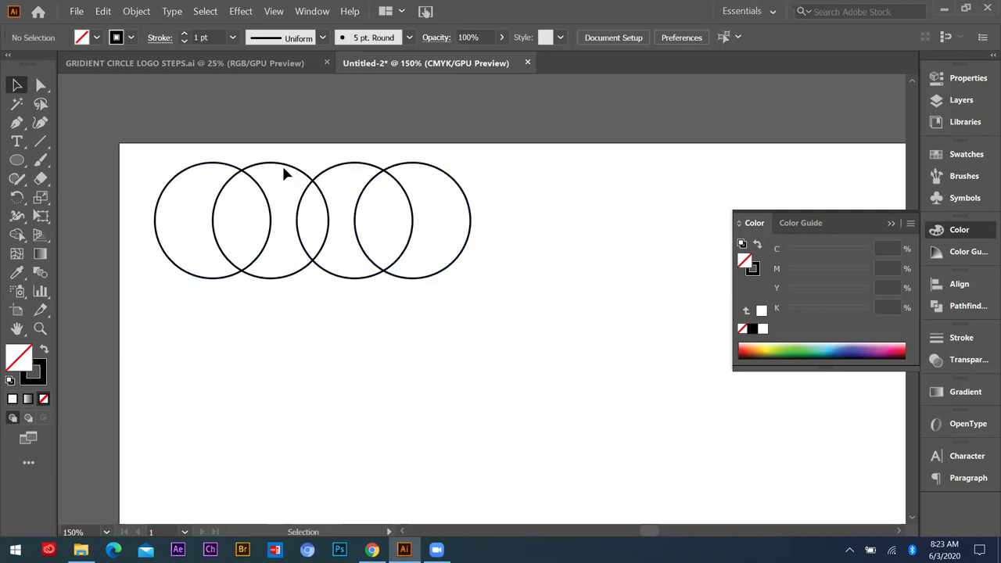
pyautogui.click(286, 167)
pyautogui.press('Delete')
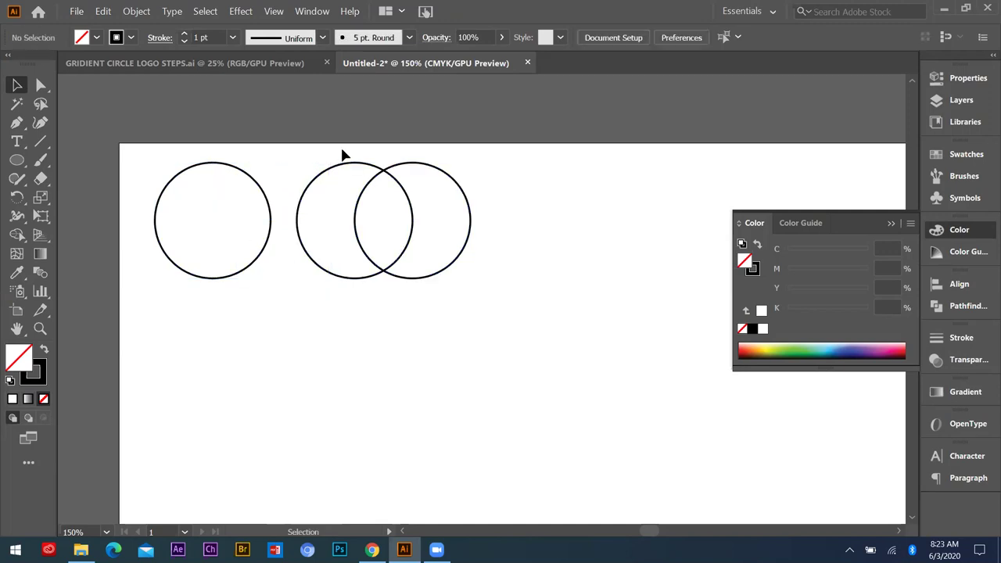
# - Shift the overlapping circle pair slightly further right, away from the single circle, and deselect it
pyautogui.click(413, 212)
pyautogui.moveTo(413, 210); pyautogui.dragTo(429, 213)
pyautogui.click(209, 283)
pyautogui.hotkey('ctrl', '=')
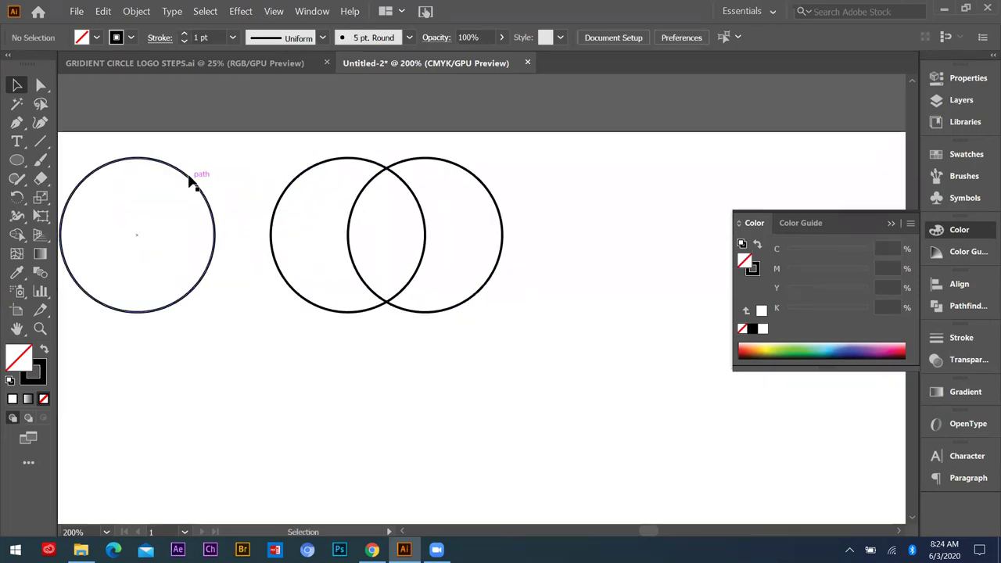
# - Stack the pair's right circle onto the left one, place a constrained copy 0.52 in to the right, and deselect it
pyautogui.click(479, 180)
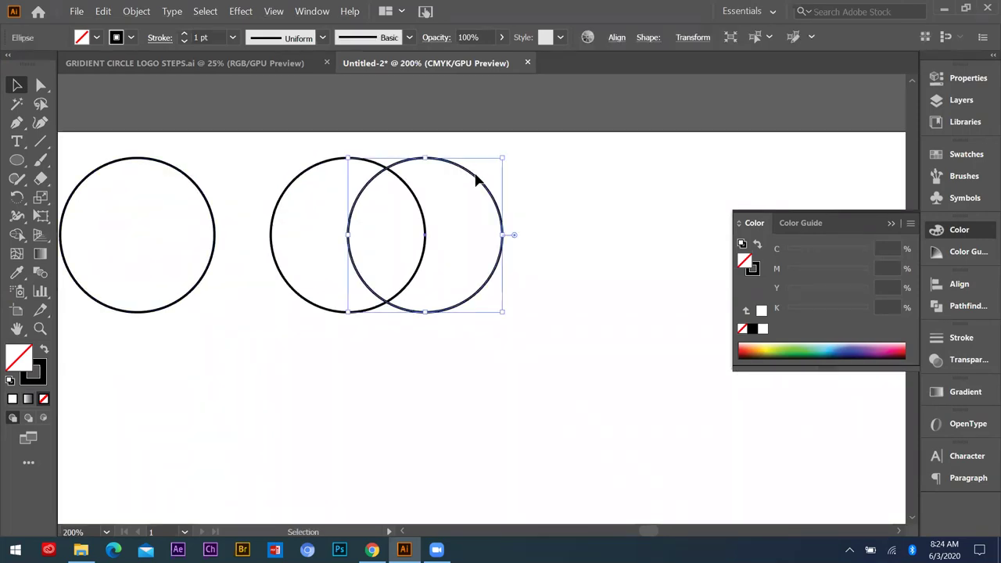
pyautogui.moveTo(475, 179); pyautogui.dragTo(384, 172)
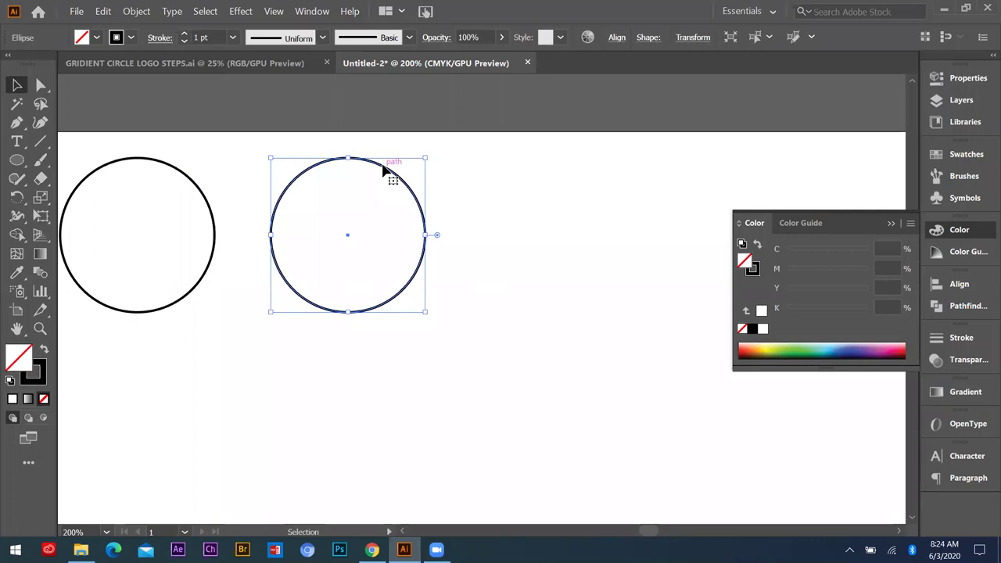
pyautogui.moveTo(386, 163); pyautogui.dragTo(460, 167)
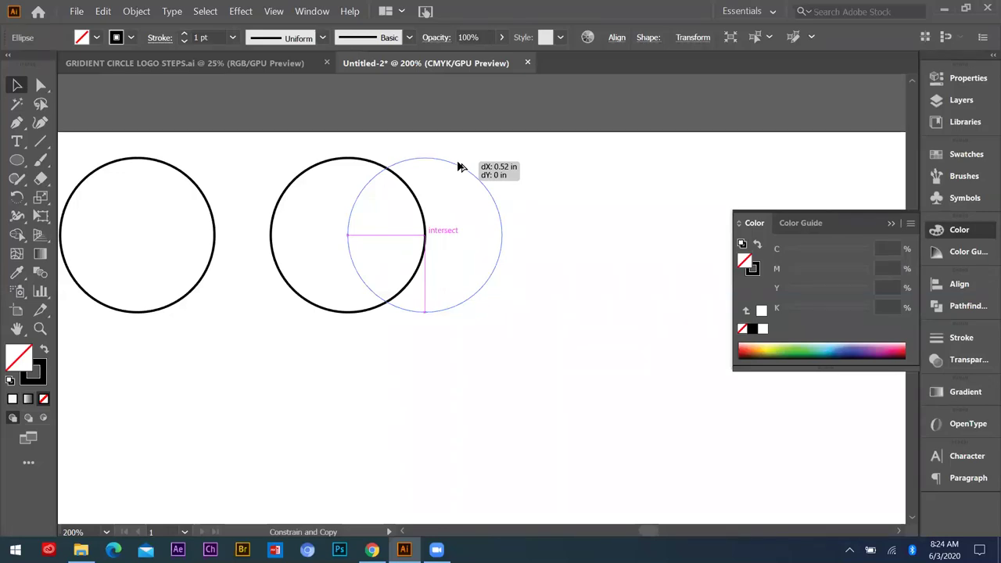
pyautogui.moveTo(460, 167); pyautogui.dragTo(460, 167)
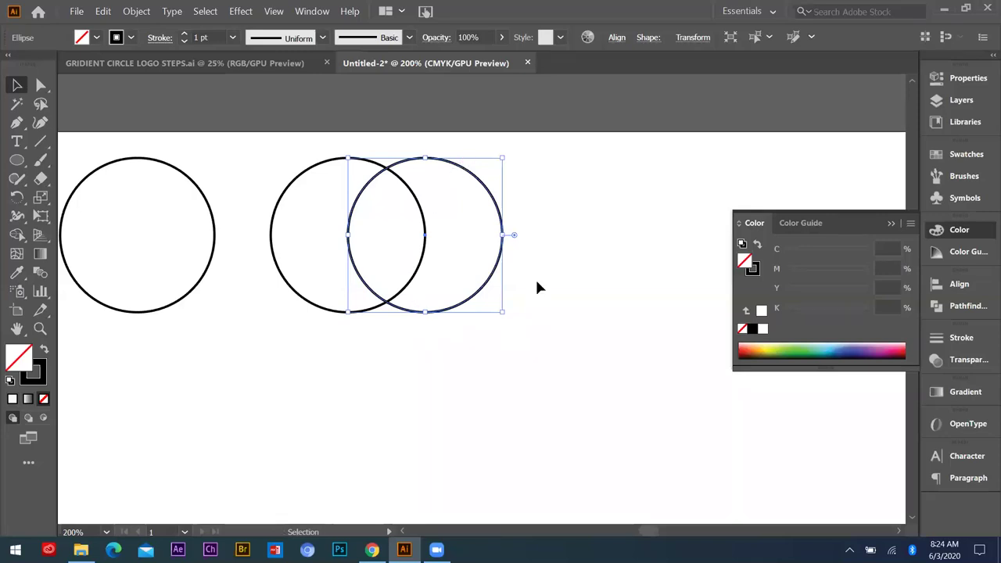
pyautogui.click(595, 259)
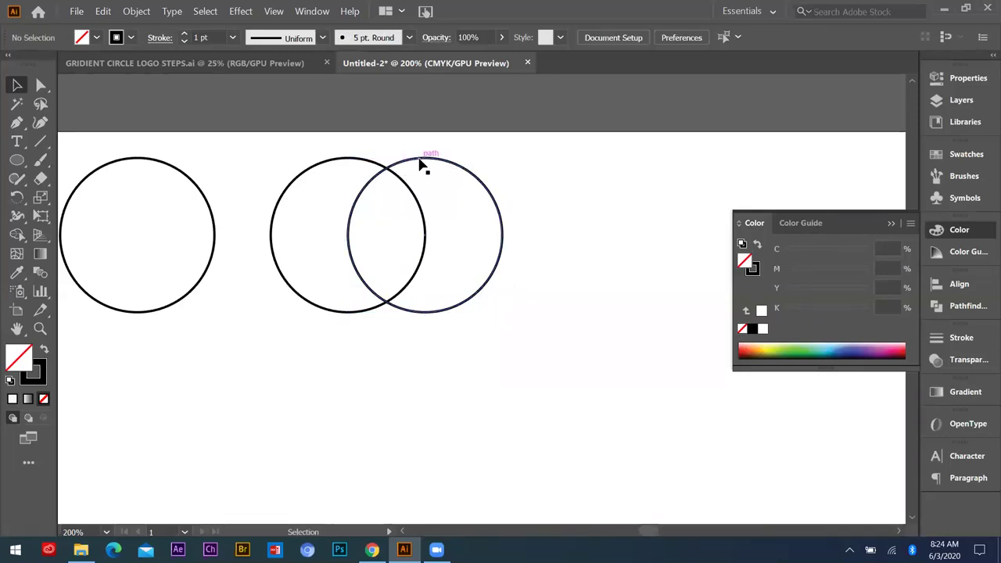
# - Copy the overlapping circle pair to the right, level with the original, and deselect the copy
pyautogui.click(420, 162)
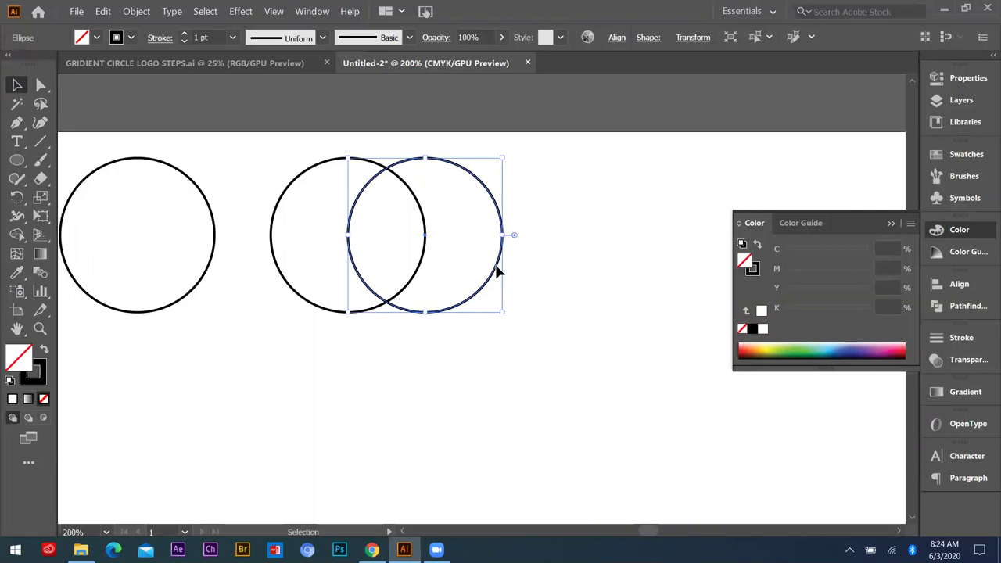
pyautogui.click(489, 229)
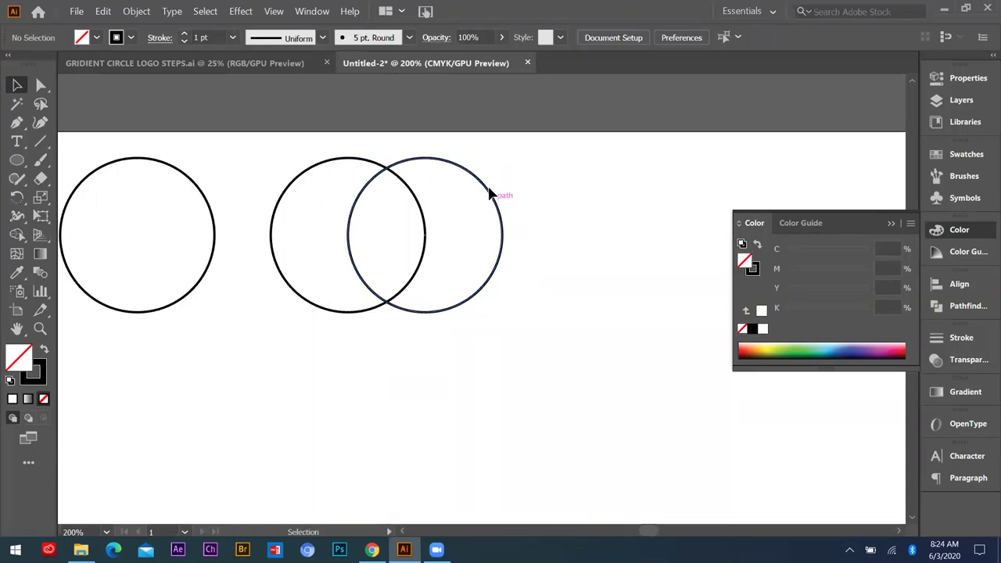
pyautogui.scroll(-2, 419, 243)
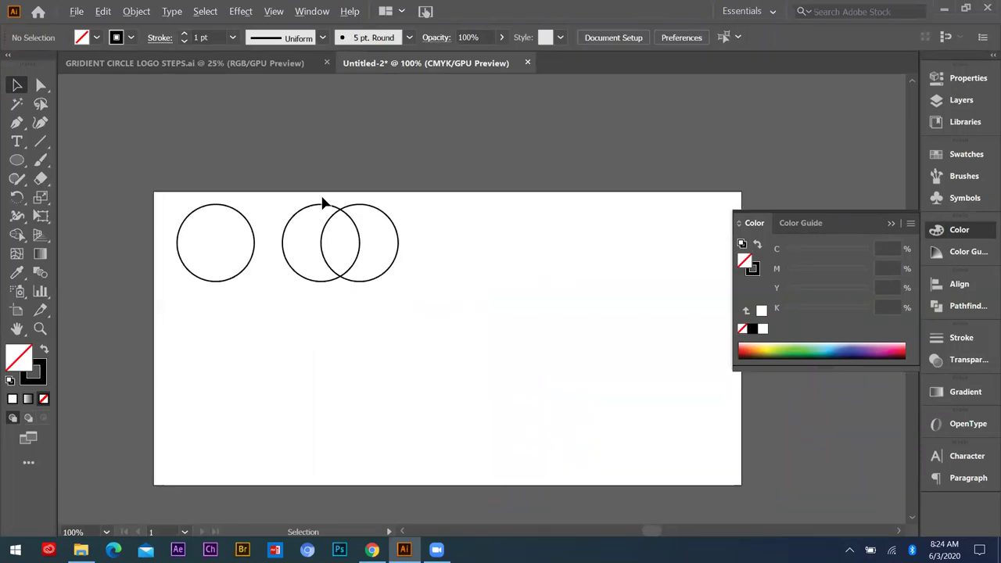
pyautogui.moveTo(325, 212); pyautogui.dragTo(387, 275)
pyautogui.moveTo(363, 230); pyautogui.dragTo(509, 248)
pyautogui.click(523, 284)
pyautogui.hotkey('ctrl', '+')
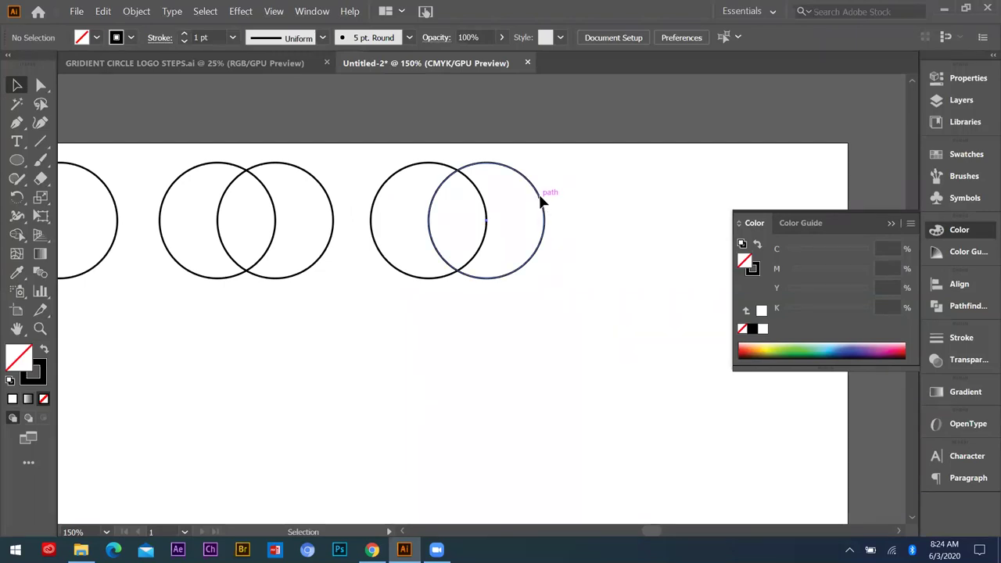
# - Place a copy of the new pair's right circle lower down, its centre snapped to the pair's lower intersection, and deselect it
pyautogui.moveTo(540, 207); pyautogui.dragTo(501, 247)
pyautogui.scroll(4, 484, 263)
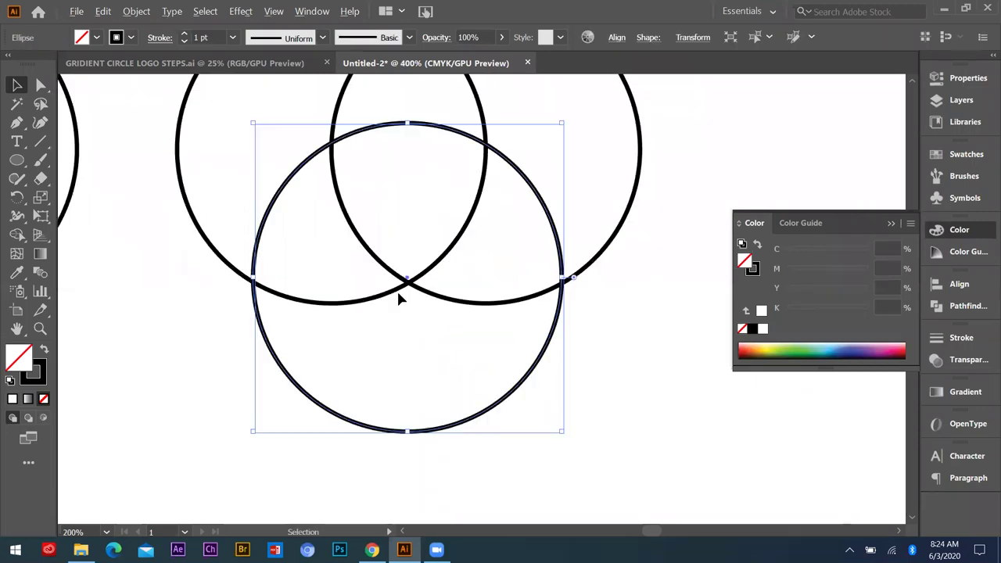
pyautogui.scroll(-1, 382, 292)
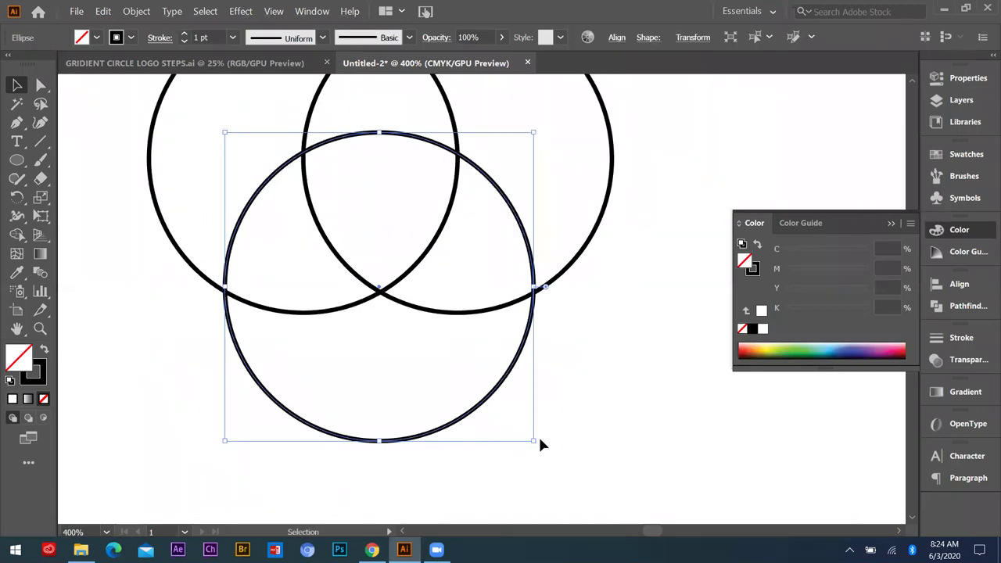
pyautogui.scroll(1, 388, 297)
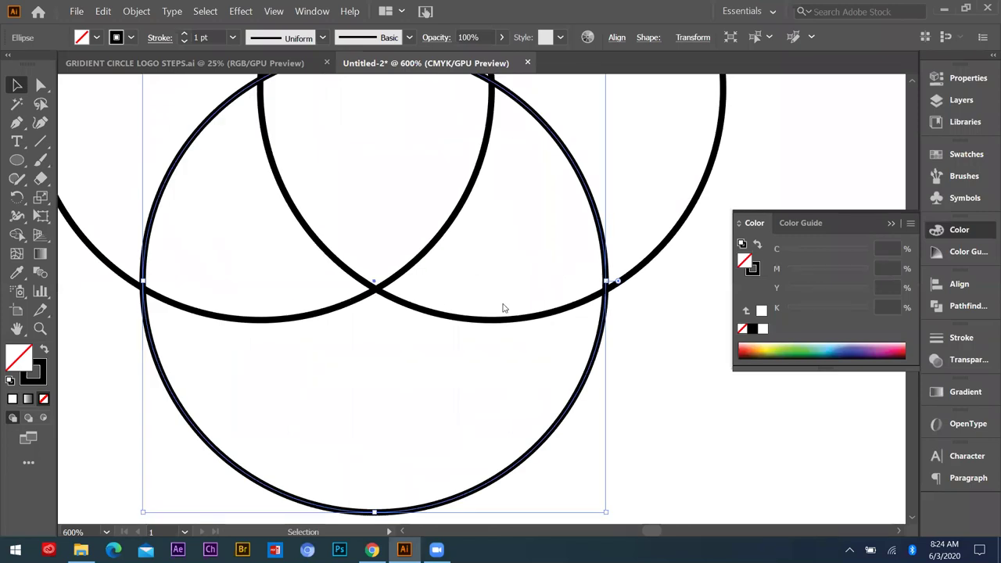
pyautogui.keyDown('shift'); pyautogui.click(372, 291); pyautogui.keyUp('shift')
pyautogui.keyDown('shift'); pyautogui.click(372, 291); pyautogui.keyUp('shift')
pyautogui.keyDown('shift'); pyautogui.click(375, 289); pyautogui.keyUp('shift')
pyautogui.keyDown('shift'); pyautogui.click(374, 288); pyautogui.keyUp('shift')
pyautogui.moveTo(374, 288); pyautogui.dragTo(374, 289)
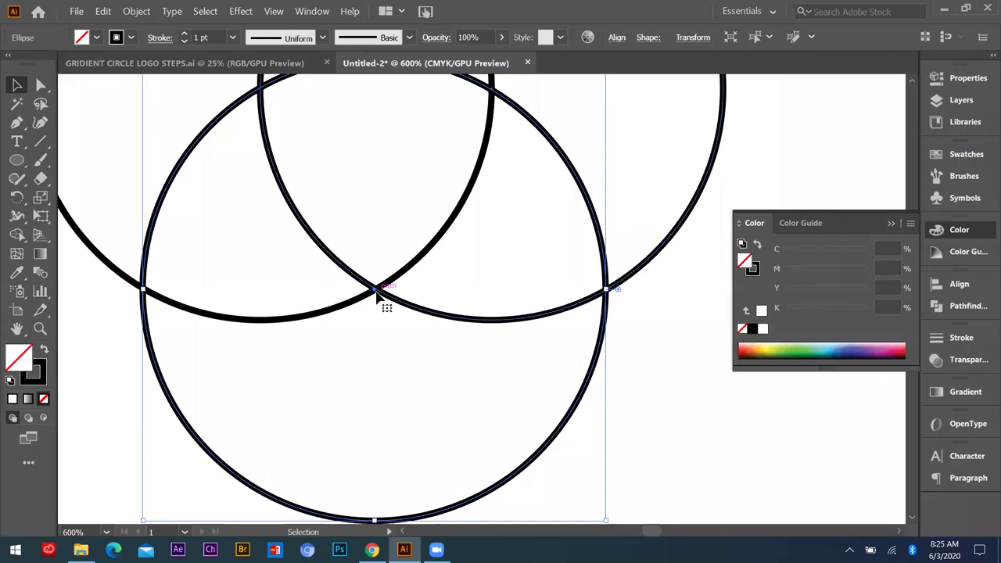
pyautogui.click(376, 369)
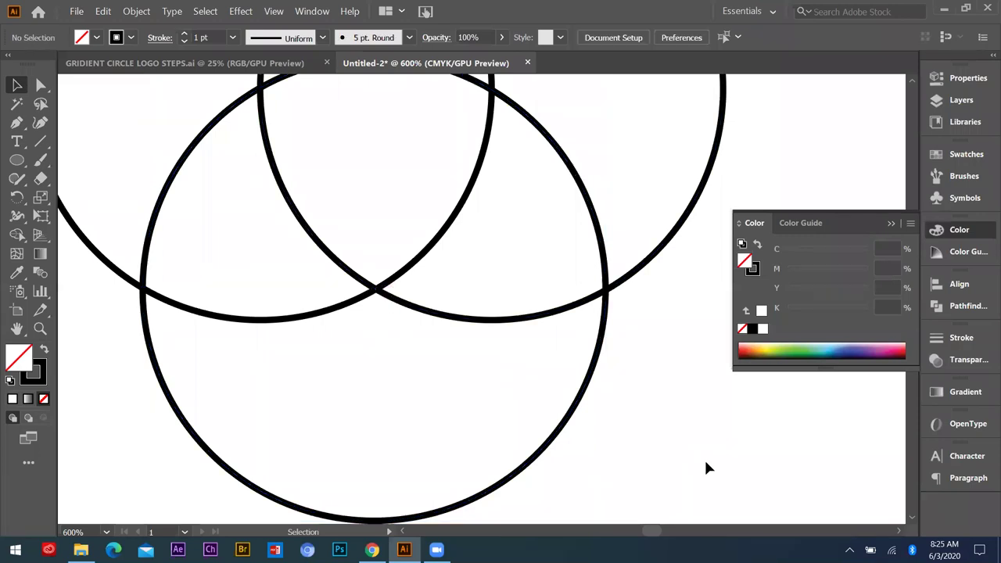
# - Copy the three-circle figure horizontally to the right, level with the original, and deselect the copy
pyautogui.scroll(-2, 318, 412)
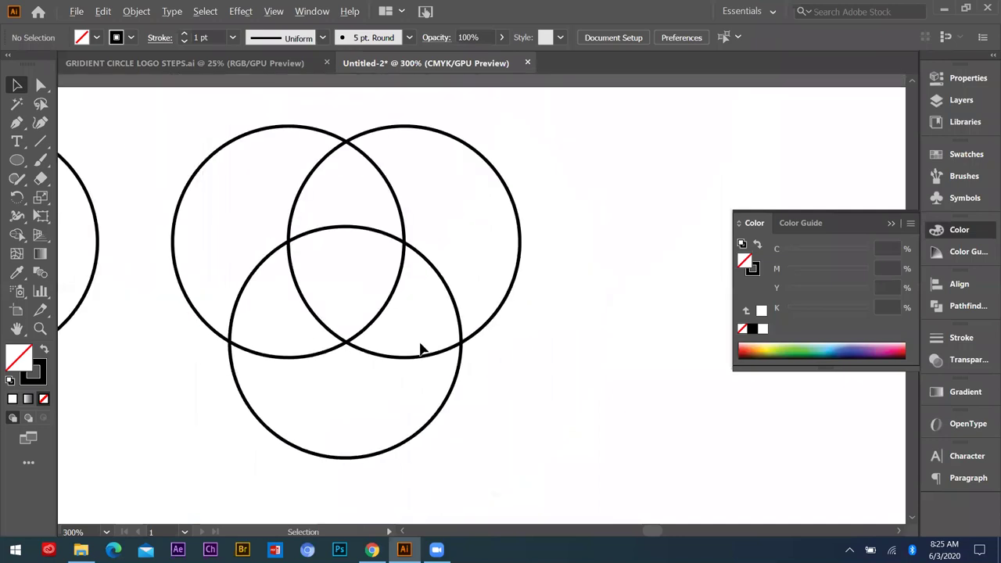
pyautogui.scroll(-5, 420, 346)
pyautogui.scroll(2, 423, 270)
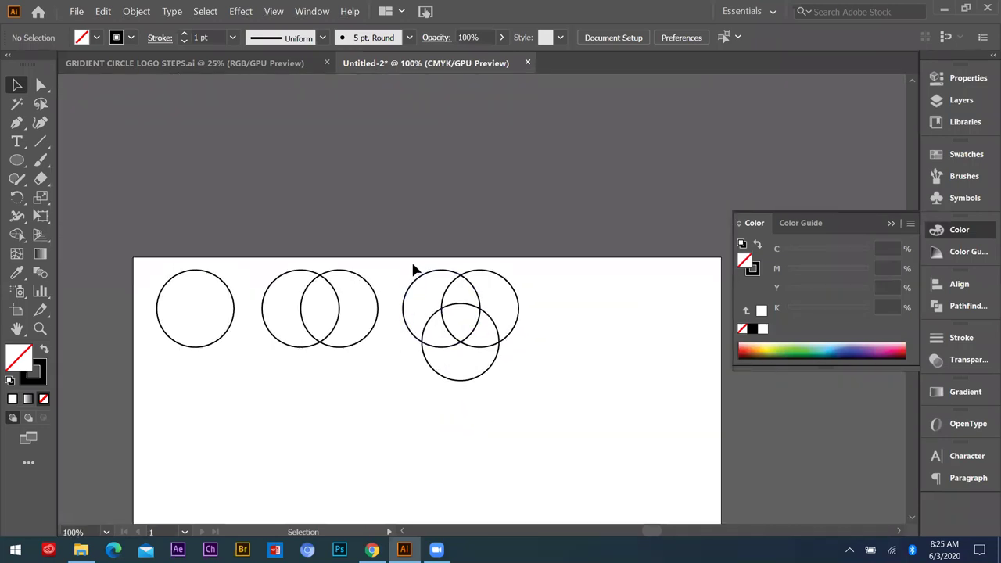
pyautogui.click(485, 316)
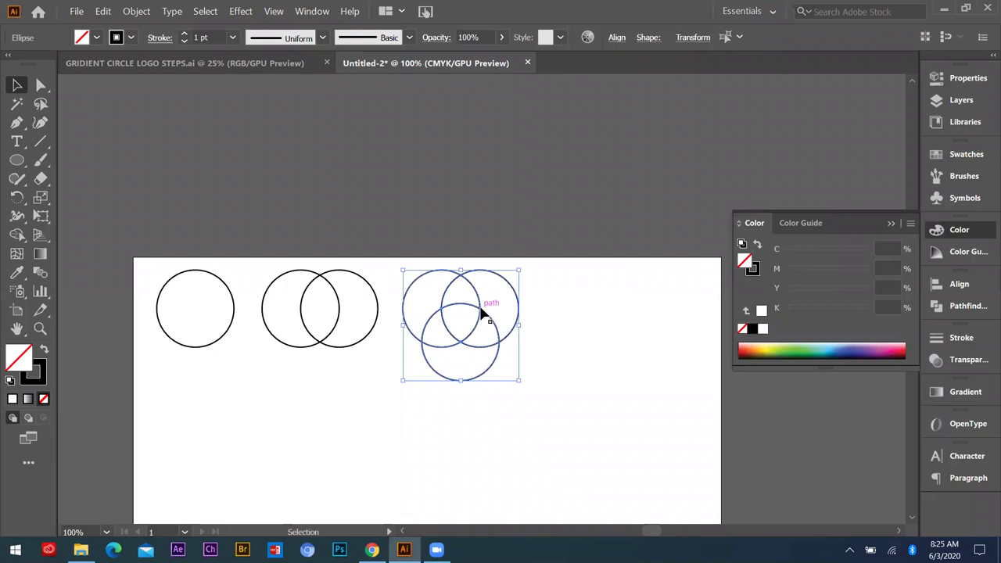
pyautogui.moveTo(516, 312); pyautogui.dragTo(623, 312)
pyautogui.moveTo(624, 310); pyautogui.dragTo(624, 310)
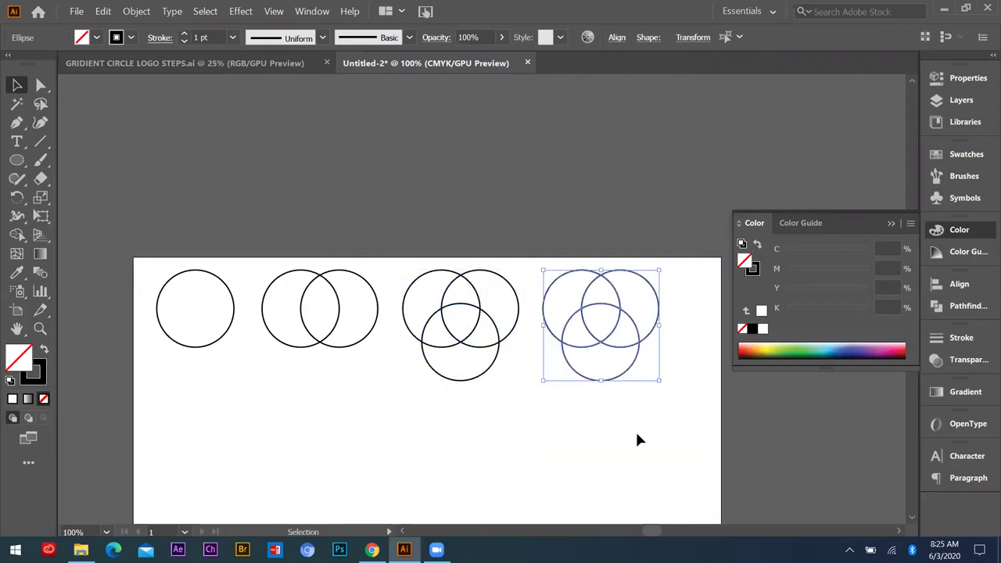
pyautogui.click(598, 349)
pyautogui.hotkey('ctrl', '+')
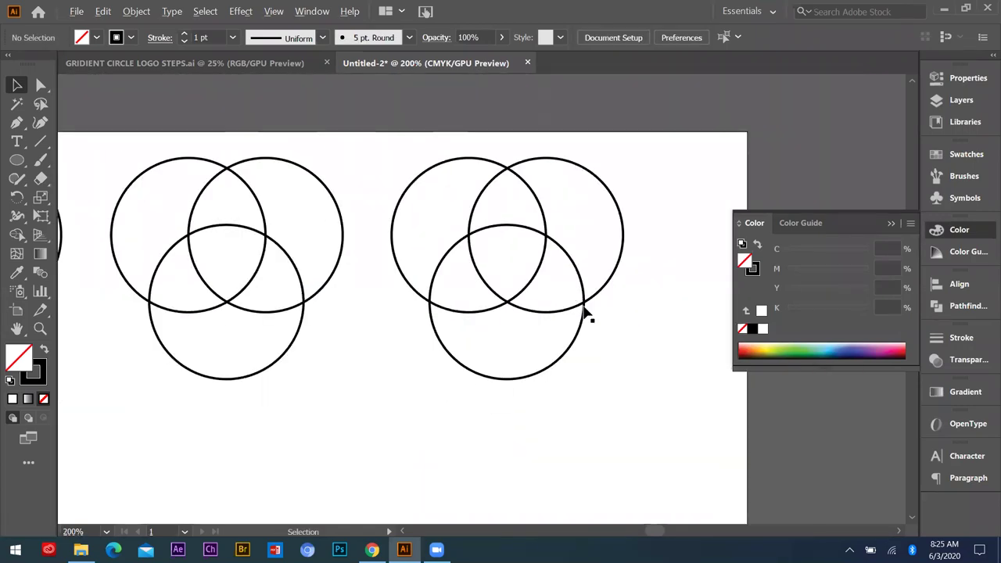
pyautogui.hotkey('ctrl', '-')
pyautogui.hotkey('ctrl', '+')
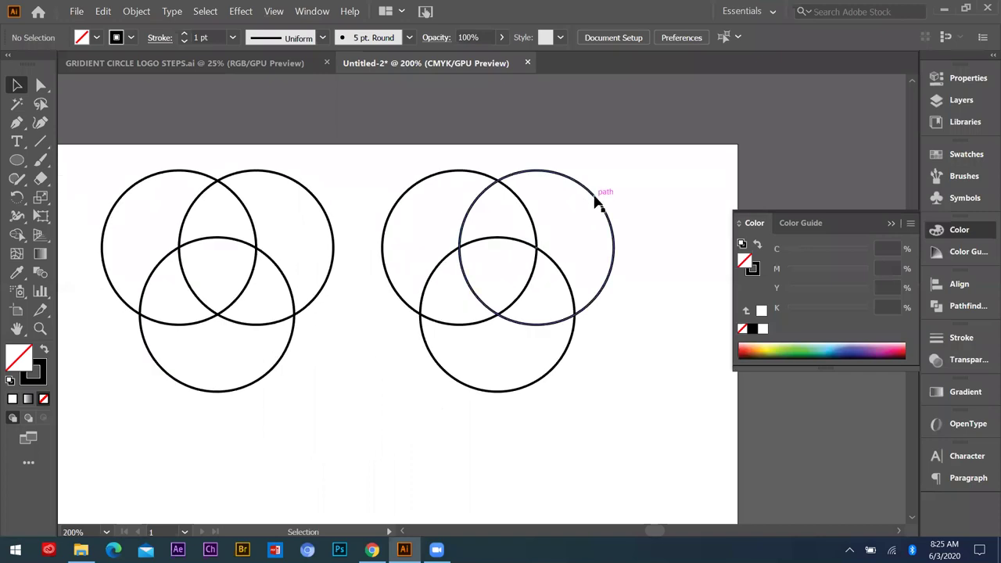
pyautogui.moveTo(592, 195); pyautogui.dragTo(553, 196)
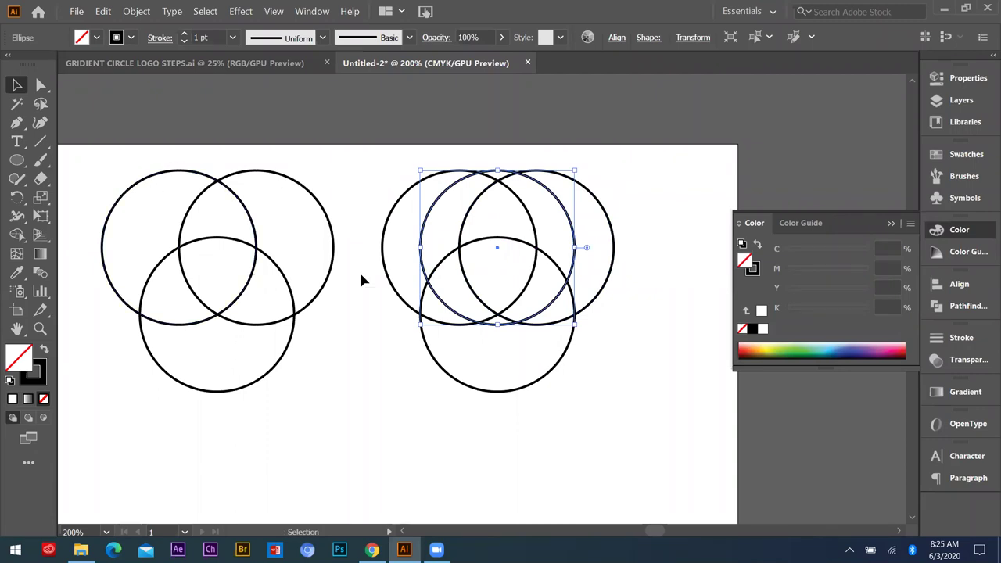
pyautogui.click(576, 190)
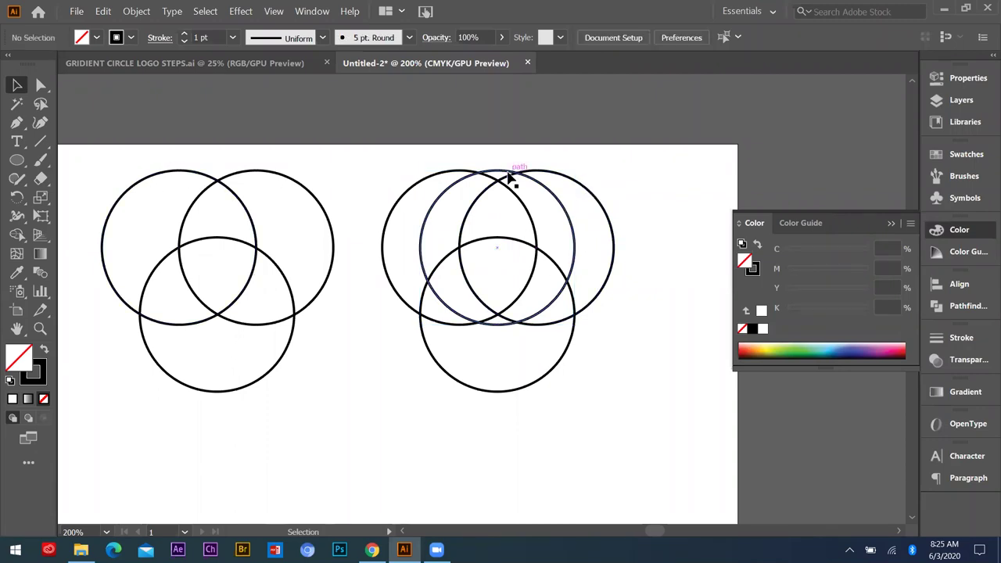
pyautogui.click(507, 174)
pyautogui.press('Delete')
# - Copy the rightmost figure's upper-right circle midway between the two upper circles, move it down into the figure's middle, and deselect it
pyautogui.click(562, 180)
pyautogui.moveTo(562, 180); pyautogui.dragTo(524, 177)
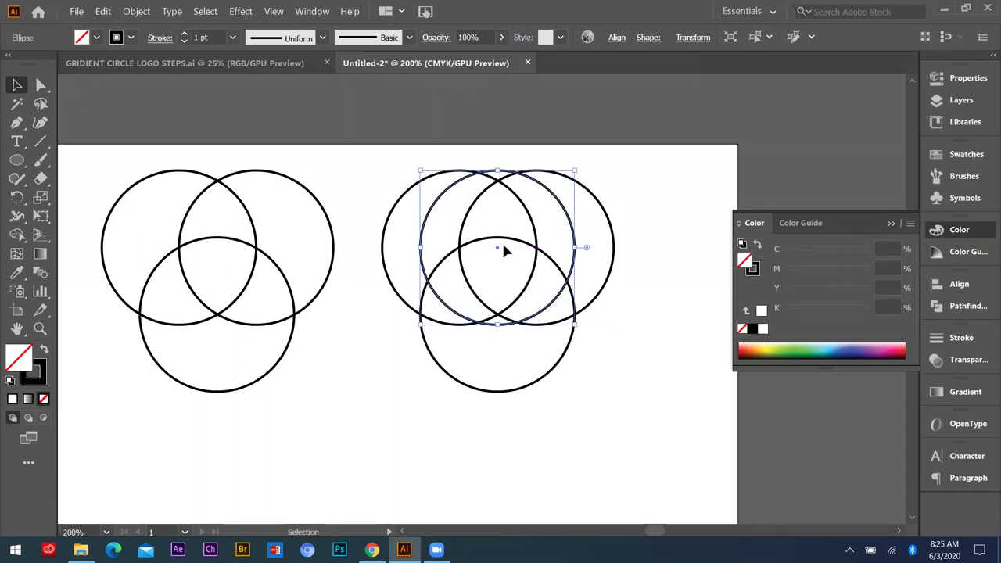
pyautogui.click(497, 175)
pyautogui.click(498, 170)
pyautogui.moveTo(496, 249); pyautogui.dragTo(501, 274)
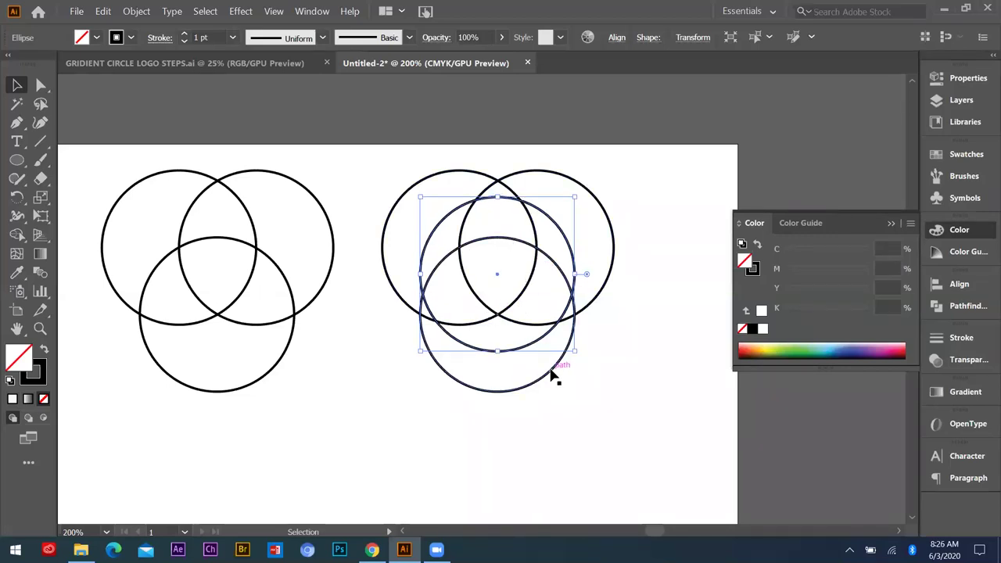
pyautogui.press('Down')
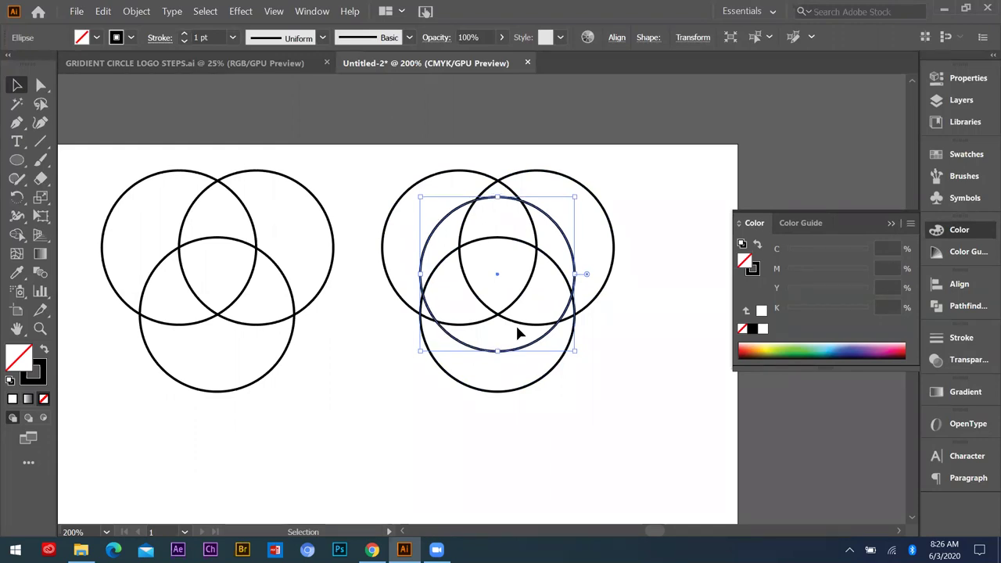
pyautogui.click(632, 355)
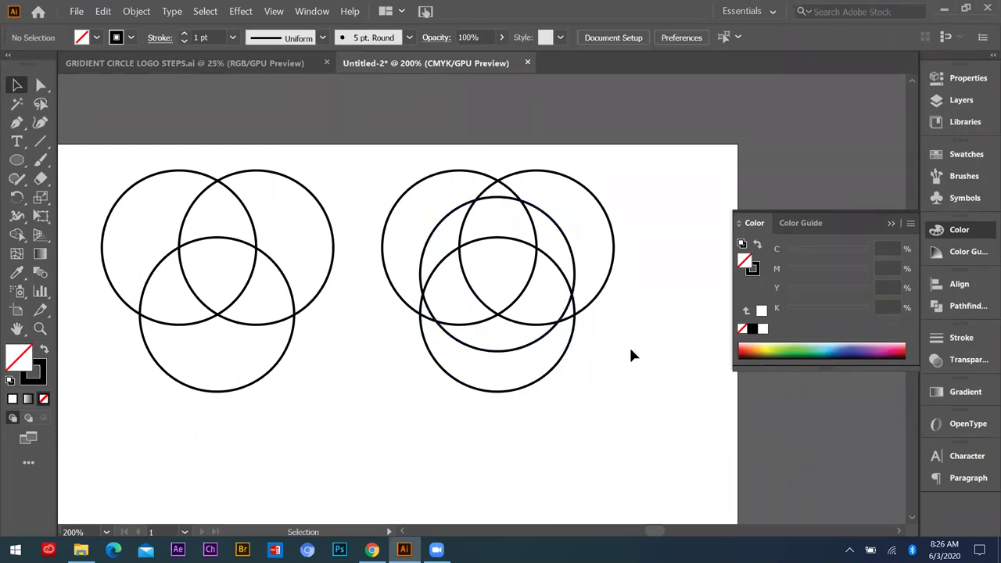
# - Place a copy of the whole four-circle figure below the row, offset 2.86 in to the left and 2.02 in down
pyautogui.hotkey('ctrl', '-')
pyautogui.hotkey('ctrl', '-')
pyautogui.moveTo(677, 391); pyautogui.dragTo(532, 232)
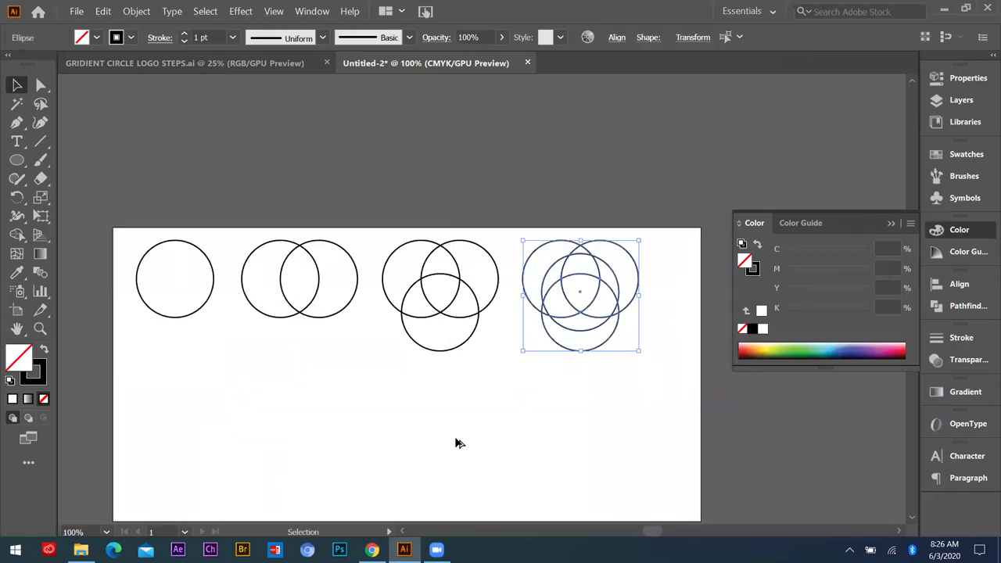
pyautogui.moveTo(580, 292); pyautogui.dragTo(370, 440)
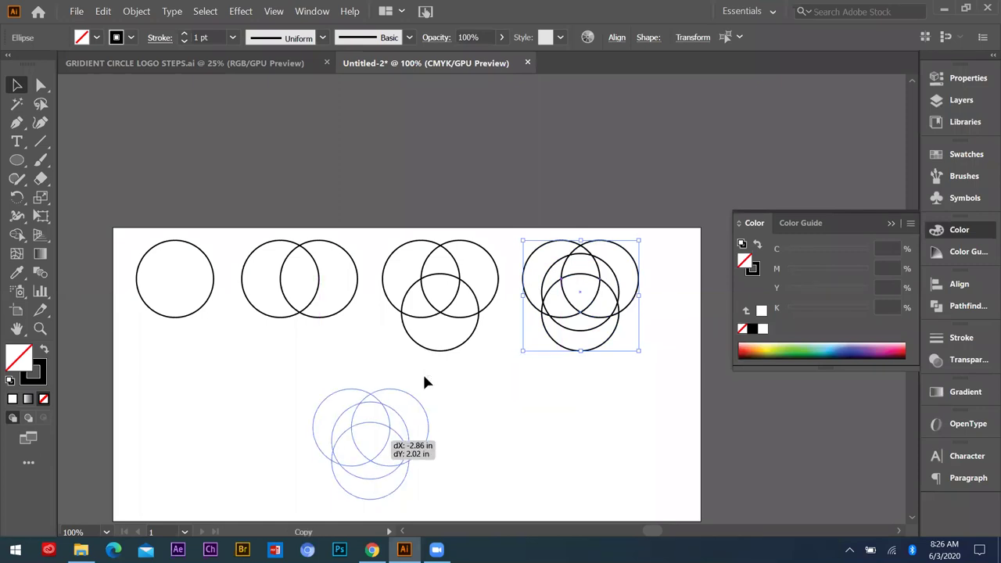
# - Enlarge the copied four-circle figure proportionally, position it in the artboard's lower middle, and deselect it
pyautogui.scroll(-2, 425, 377)
pyautogui.moveTo(431, 377); pyautogui.dragTo(485, 403)
pyautogui.moveTo(370, 312); pyautogui.dragTo(387, 308)
pyautogui.click(346, 303)
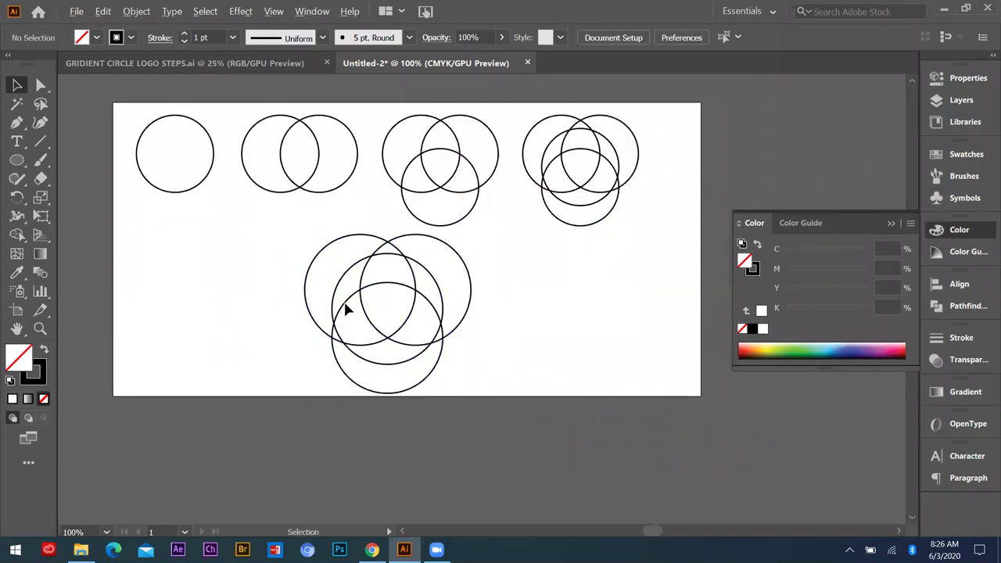
# - Select the enlarged figure and use Shape Builder to remove all regions outside the middle circle
pyautogui.hotkey('ctrl', '=')
pyautogui.hotkey('ctrl', '=')
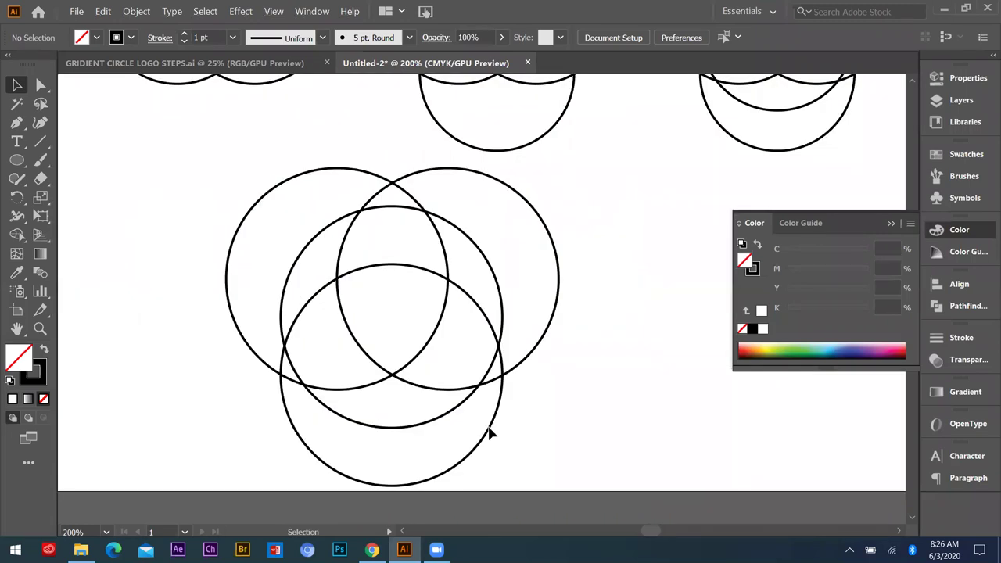
pyautogui.scroll(-1, 347, 299)
pyautogui.moveTo(545, 449); pyautogui.dragTo(545, 449)
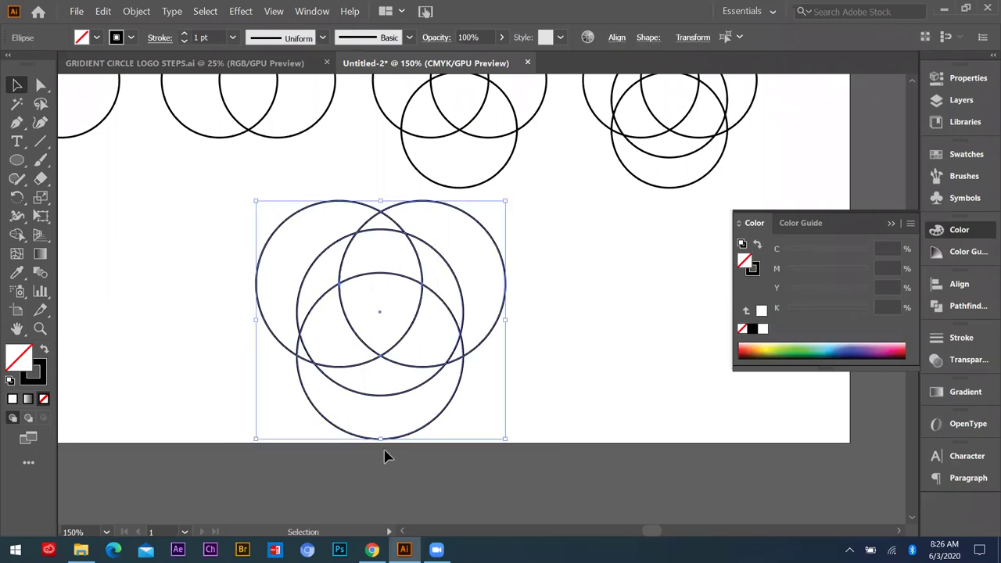
pyautogui.click(17, 235)
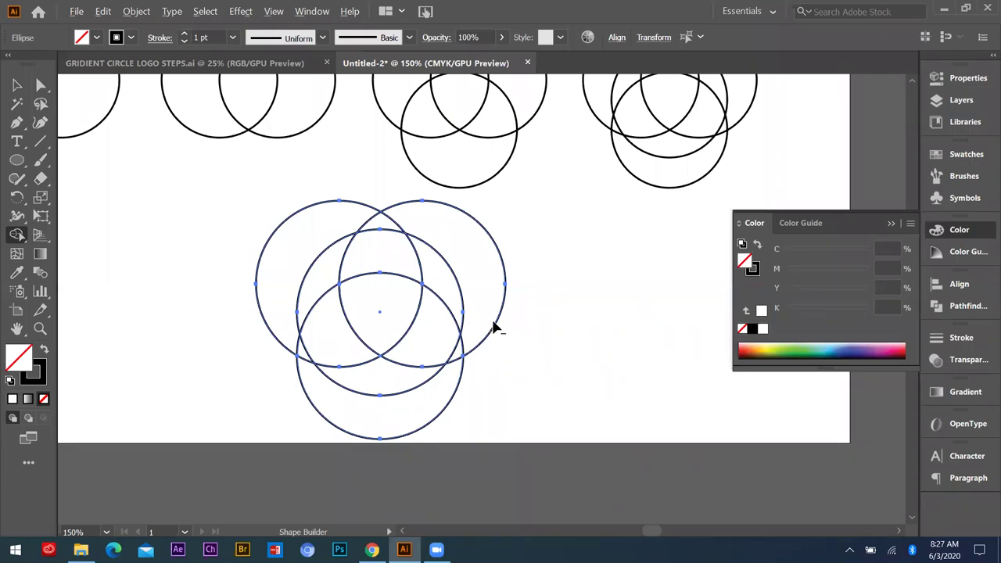
pyautogui.moveTo(479, 281); pyautogui.dragTo(492, 326)
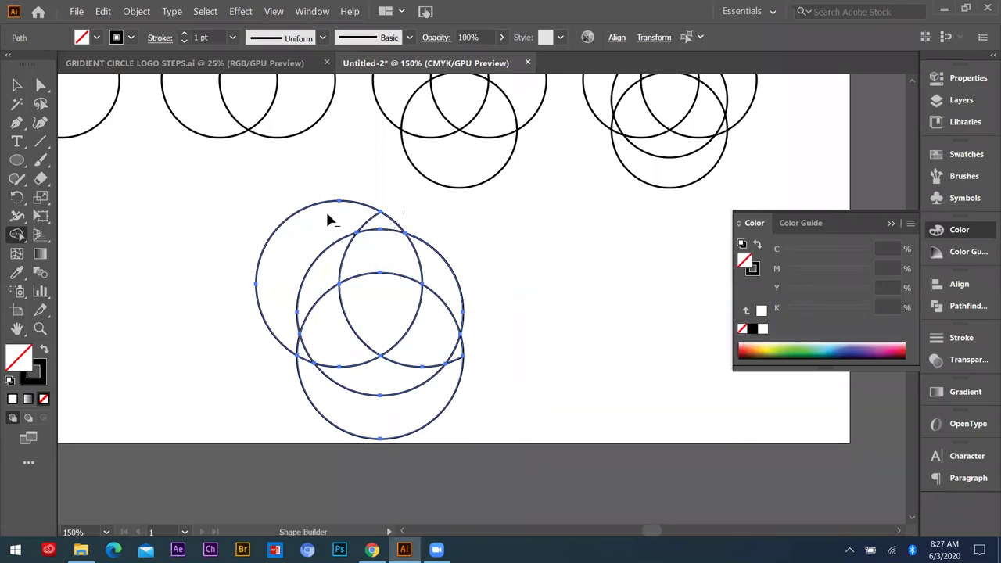
pyautogui.keyDown('alt'); pyautogui.click(294, 345); pyautogui.keyUp('alt')
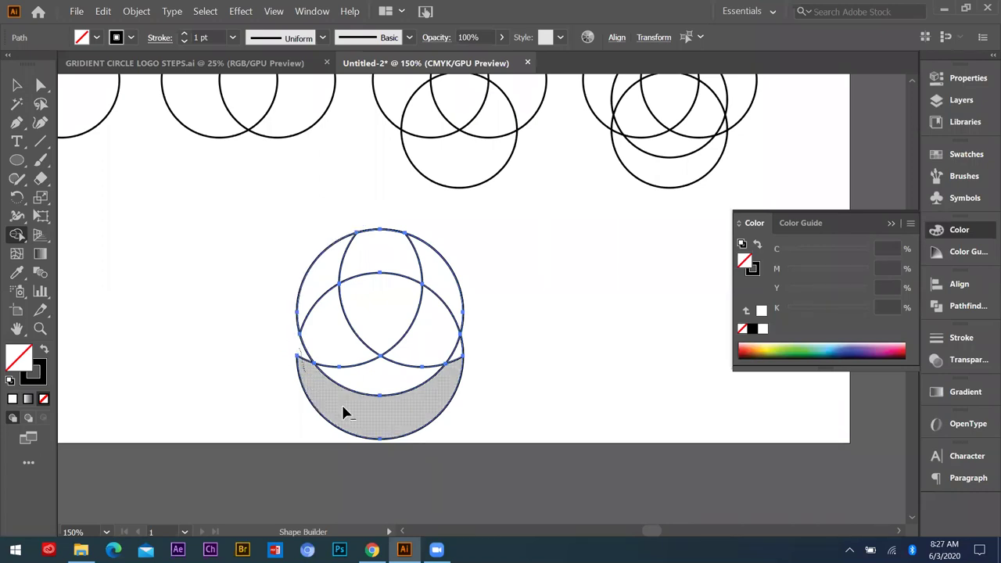
pyautogui.keyDown('alt'); pyautogui.click(342, 407); pyautogui.keyUp('alt')
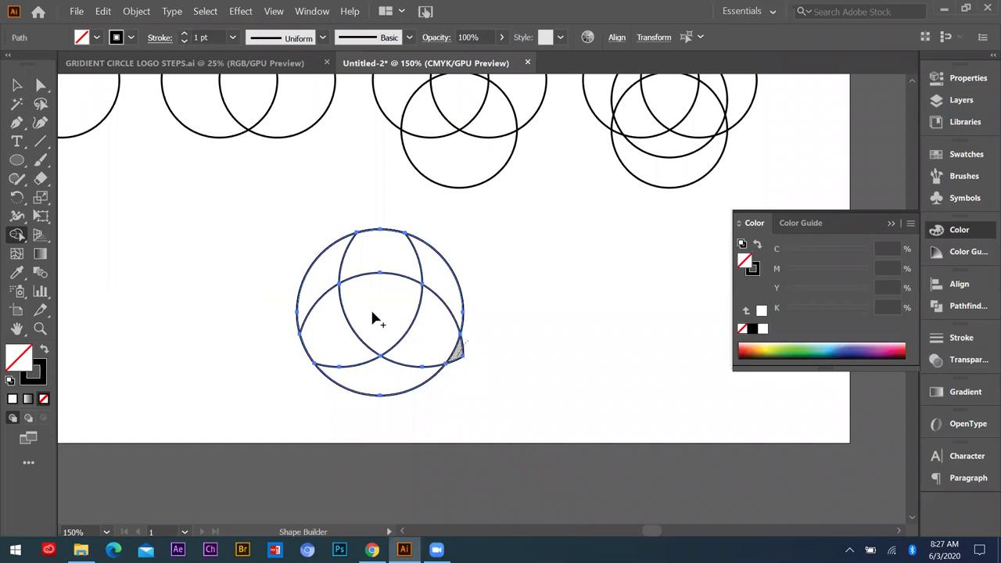
# - Merge the neighbouring outer pieces inside the circle with Shape Builder into three swirling blades around the central shape, keeping the artwork selected
pyautogui.scroll(-1, 345, 244)
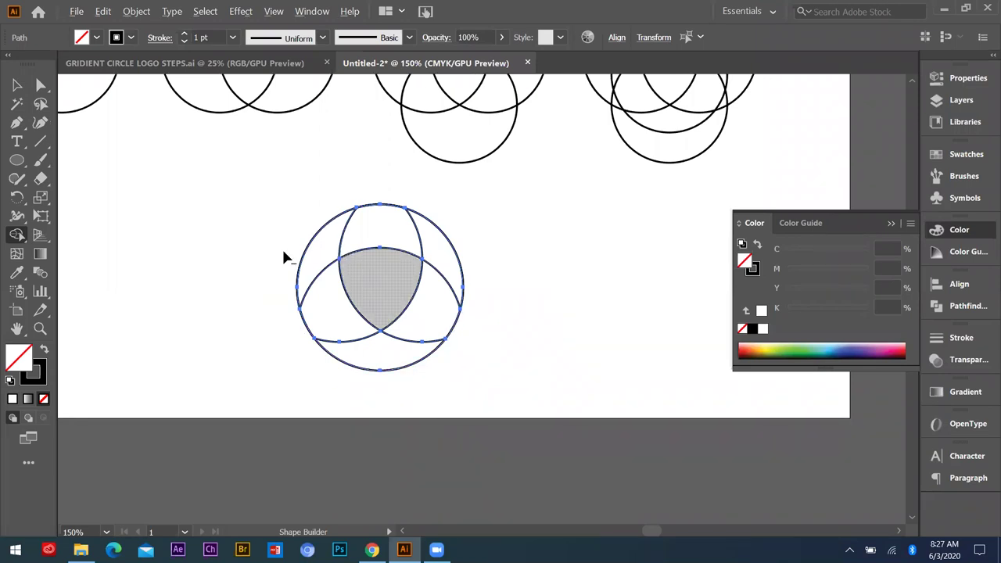
pyautogui.scroll(1, 295, 247)
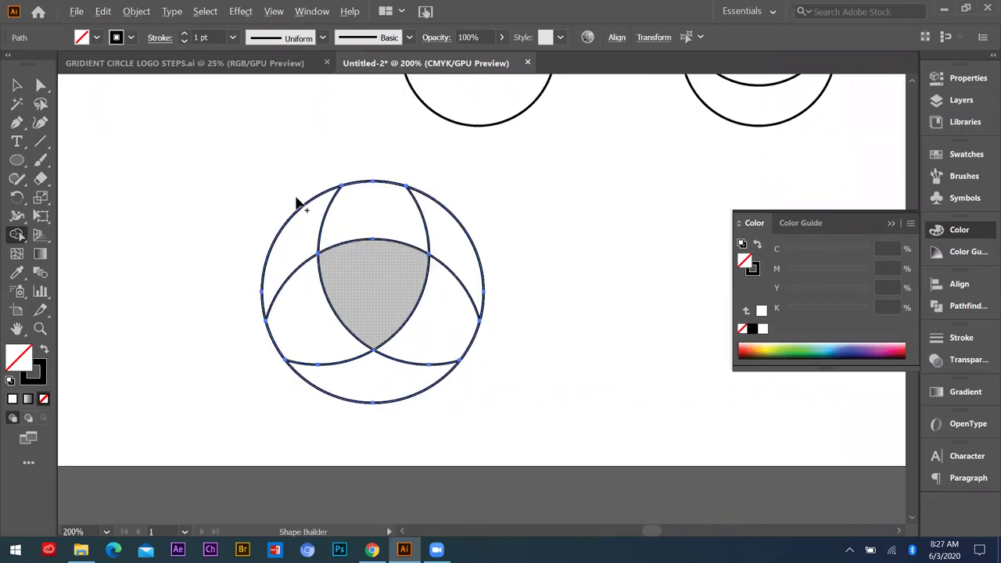
pyautogui.hotkey('ctrl', '=')
pyautogui.hotkey('ctrl', '-')
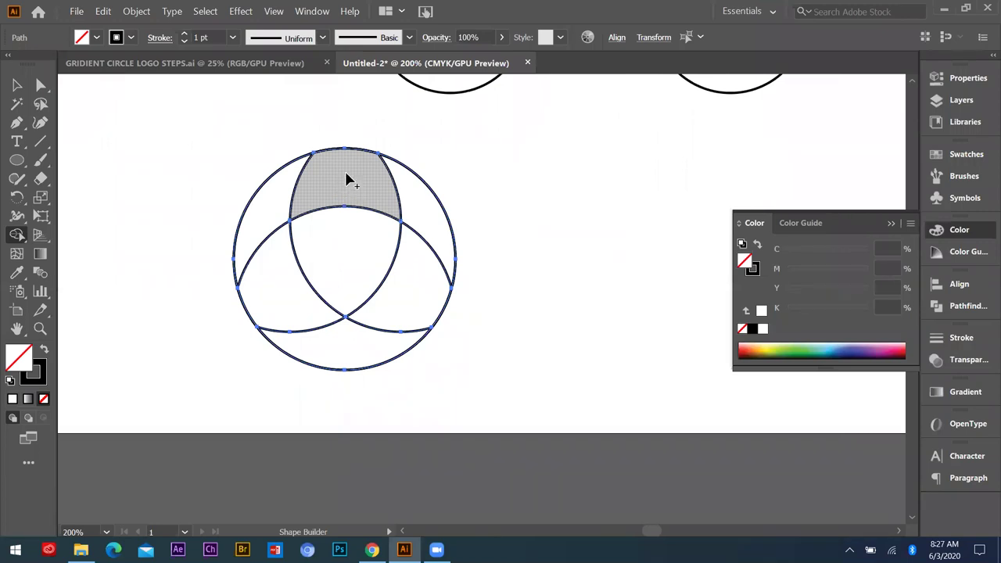
pyautogui.moveTo(334, 173); pyautogui.dragTo(273, 203)
pyautogui.press('Return')
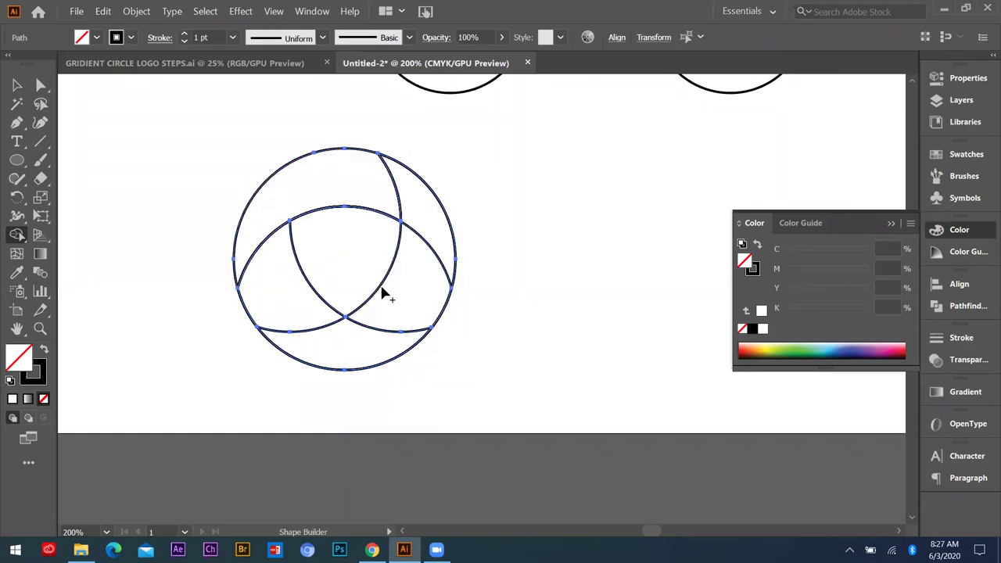
pyautogui.moveTo(413, 248)
pyautogui.mouseDown()
pyautogui.moveTo(385, 319)
pyautogui.moveTo(285, 323)
pyautogui.moveTo(282, 314)
pyautogui.moveTo(327, 347)
pyautogui.mouseUp()
pyautogui.press('v')
pyautogui.click(302, 207)
pyautogui.scroll(-1, 508, 348)
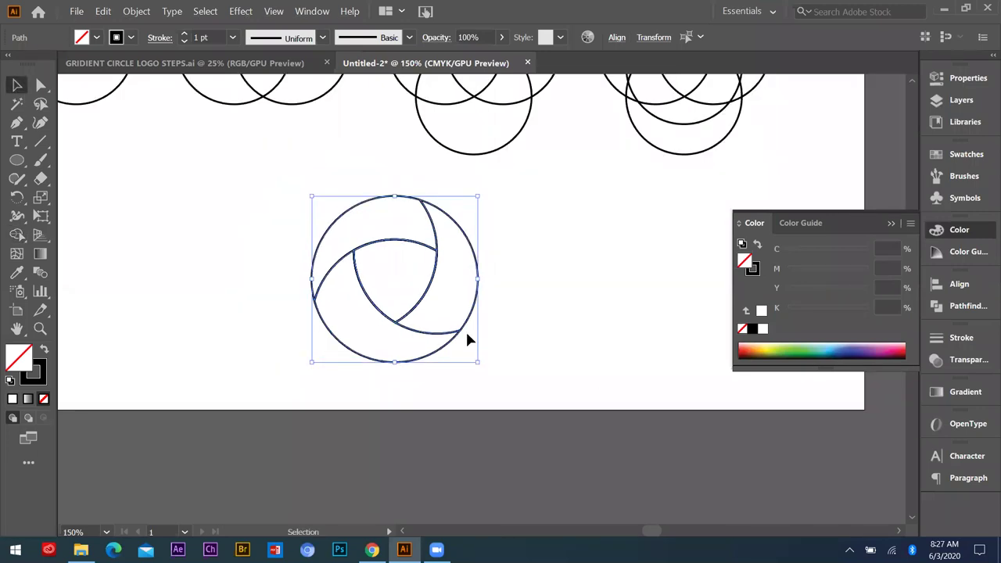
# - Place a copy of the finished swirl in the artboard's lower-left corner and delete the original from the lower middle
pyautogui.scroll(-2, 545, 366)
pyautogui.moveTo(510, 311); pyautogui.dragTo(404, 335)
pyautogui.click(273, 233)
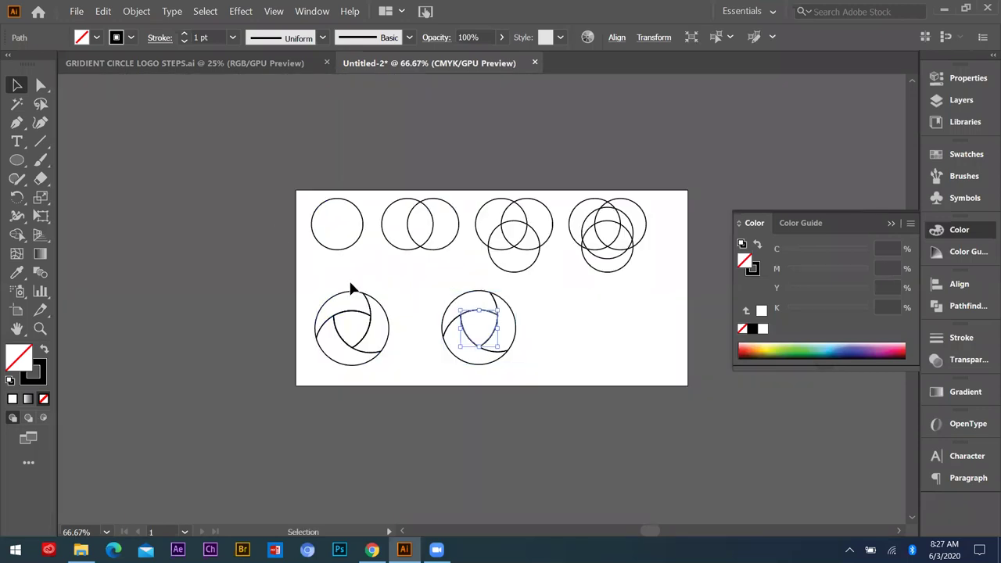
pyautogui.press('Delete')
# - Place a copy of the swirl beside it, to the right in the artboard's lower row
pyautogui.scroll(1, 353, 282)
pyautogui.moveTo(356, 286); pyautogui.dragTo(604, 312)
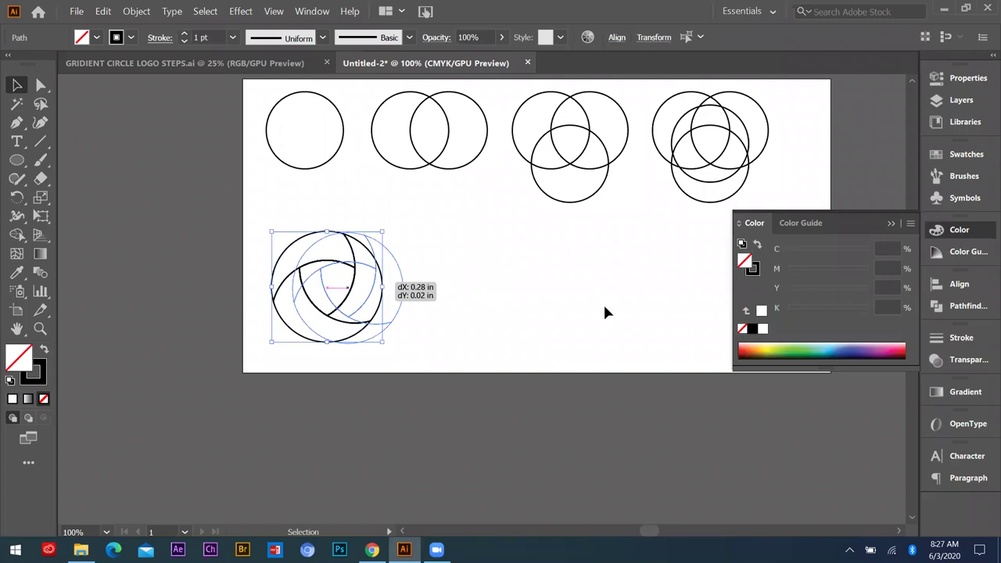
# - Pull the second swirl's three blades slightly apart from one another and delete its central shape
pyautogui.moveTo(447, 230); pyautogui.dragTo(441, 348)
pyautogui.click(449, 229)
pyautogui.hotkey('ctrl', 'z')
pyautogui.click(477, 227)
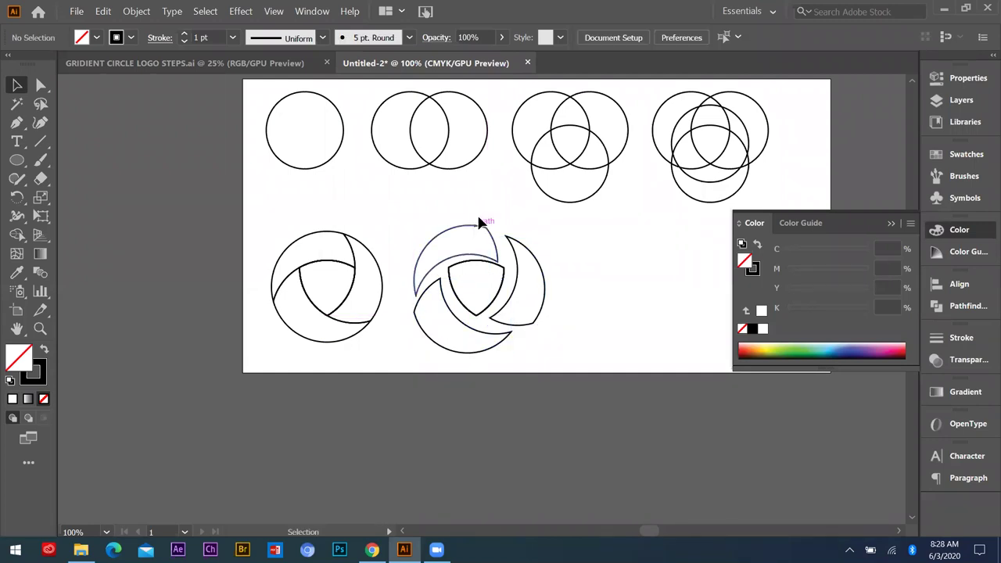
pyautogui.moveTo(496, 287); pyautogui.dragTo(499, 278)
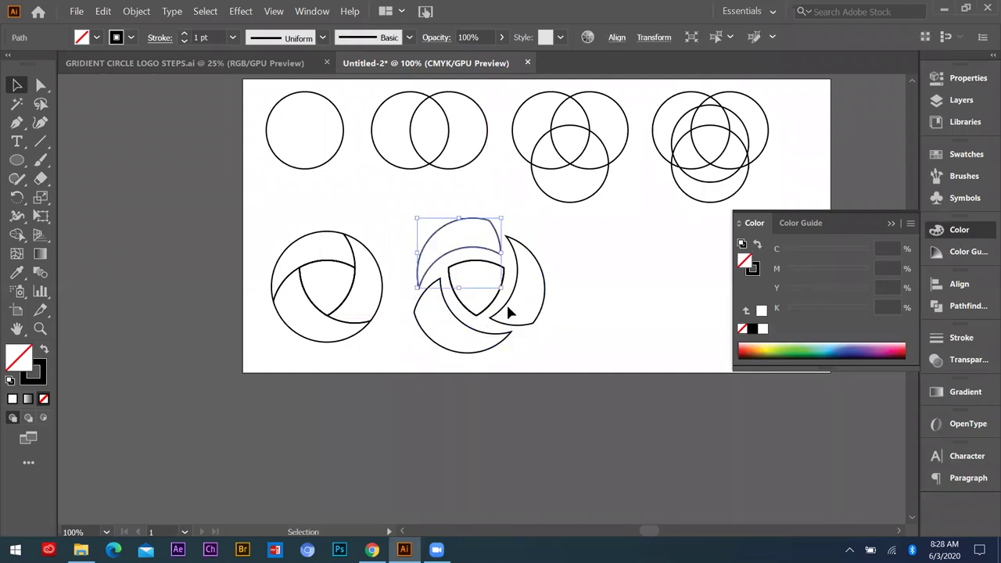
pyautogui.click(509, 313)
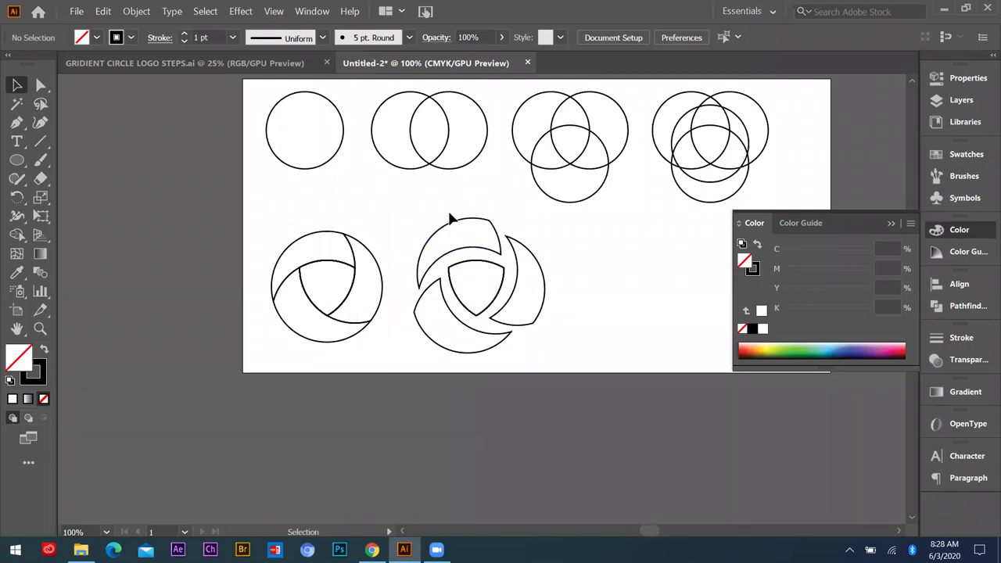
pyautogui.click(480, 291)
pyautogui.press('Delete')
pyautogui.moveTo(301, 237); pyautogui.dragTo(368, 362)
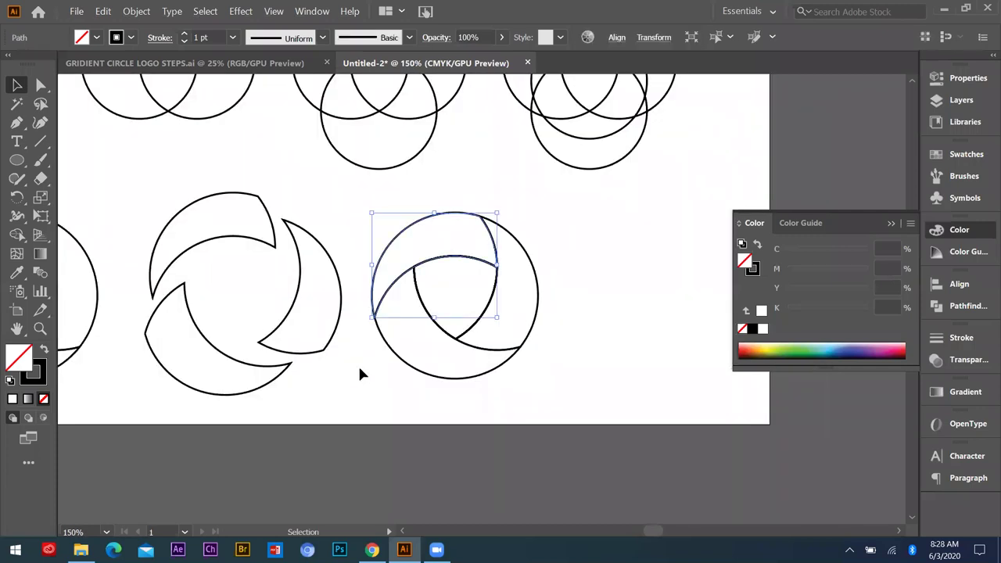
pyautogui.hotkey('ctrl', 'z')
pyautogui.hotkey('ctrl', '-')
pyautogui.hotkey('ctrl', '-')
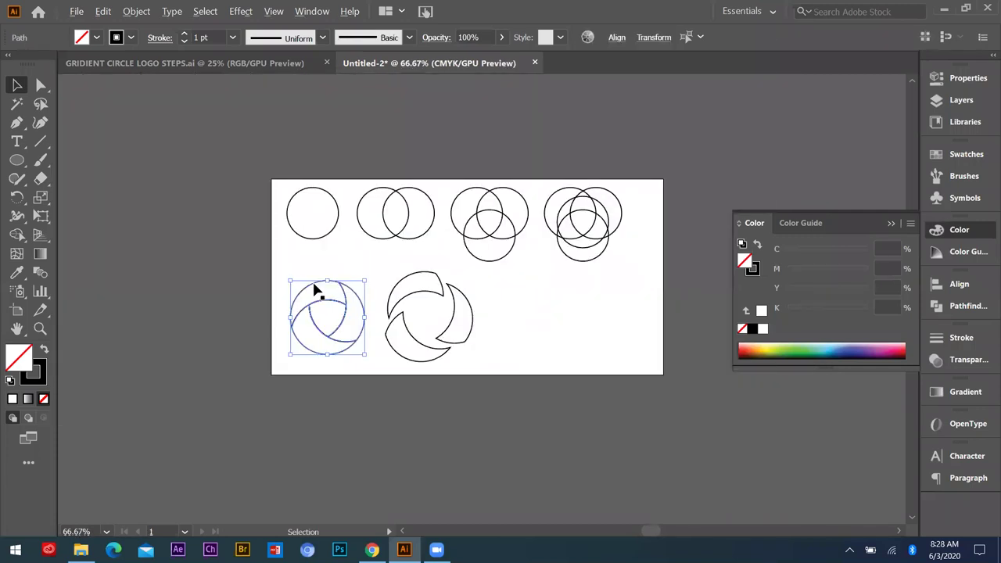
# - Copy only the three blades of the first swirl to the right of the separated blades, then deselect
pyautogui.click(313, 284)
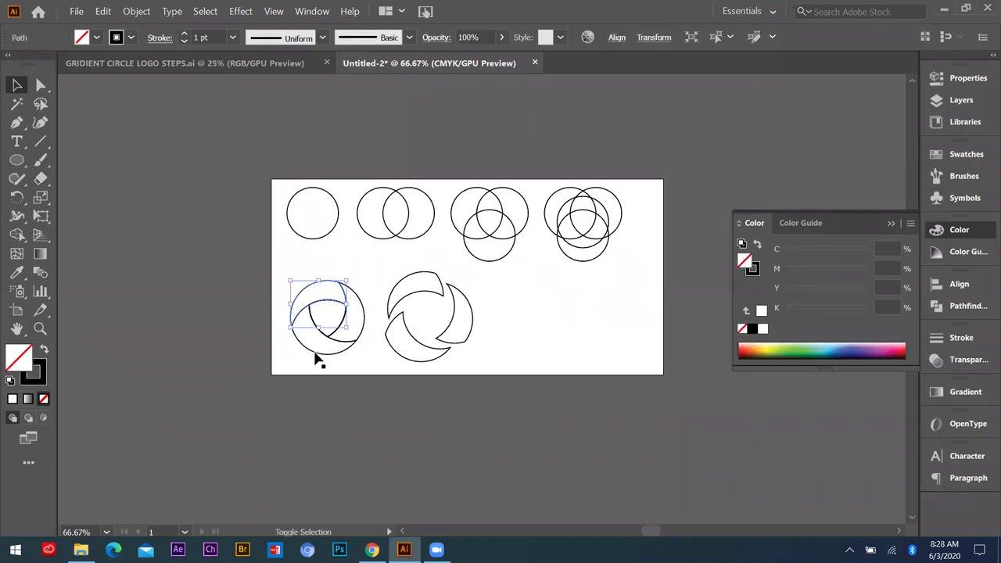
pyautogui.keyDown('shift'); pyautogui.click(361, 315); pyautogui.keyUp('shift')
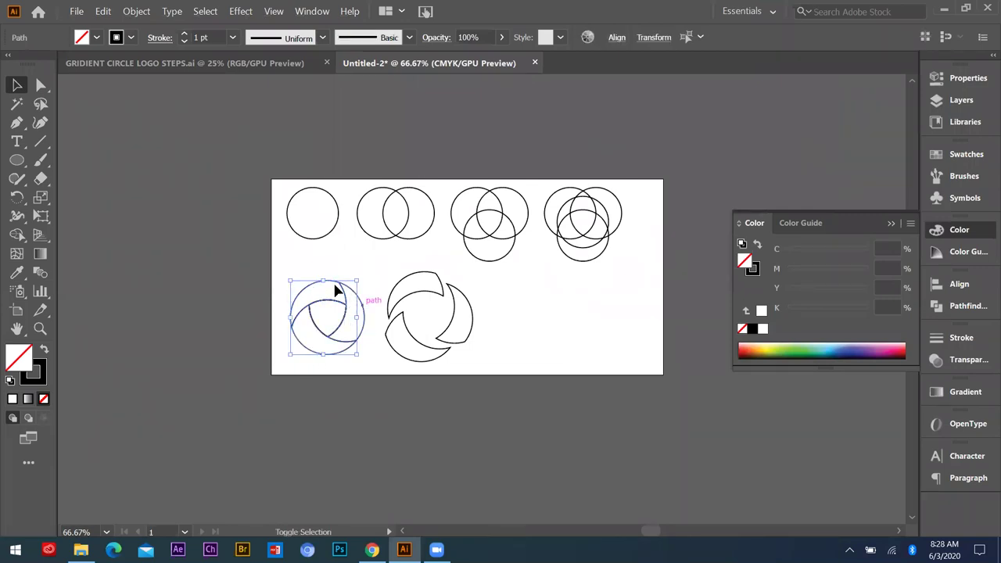
pyautogui.moveTo(338, 285); pyautogui.dragTo(540, 291)
pyautogui.moveTo(557, 312); pyautogui.dragTo(535, 303)
pyautogui.click(489, 278)
# - Remove the stroke from the third figure's upper blade and fill it with the default white-to-black linear gradient
pyautogui.scroll(-1, 493, 282)
pyautogui.scroll(2, 515, 292)
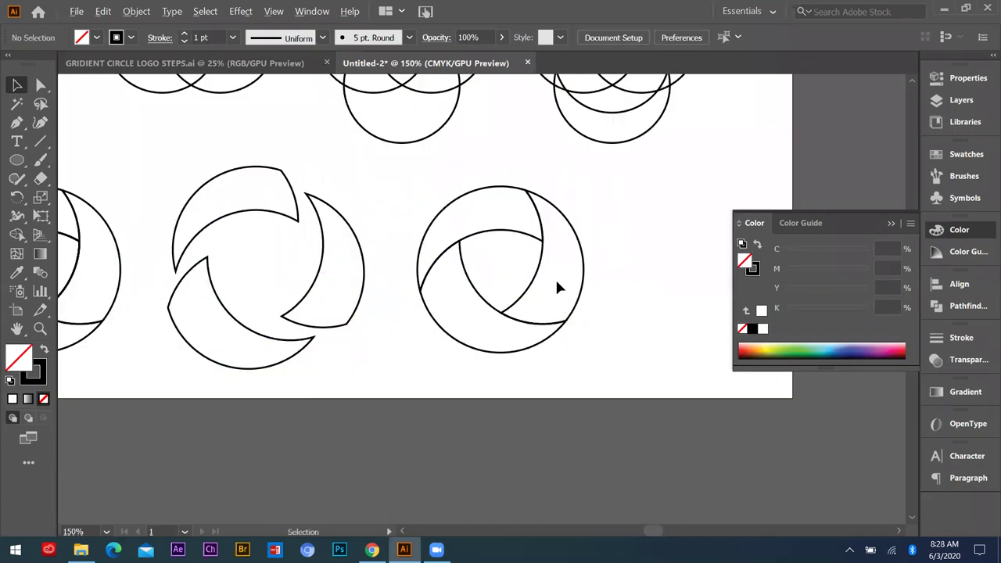
pyautogui.scroll(-2, 556, 286)
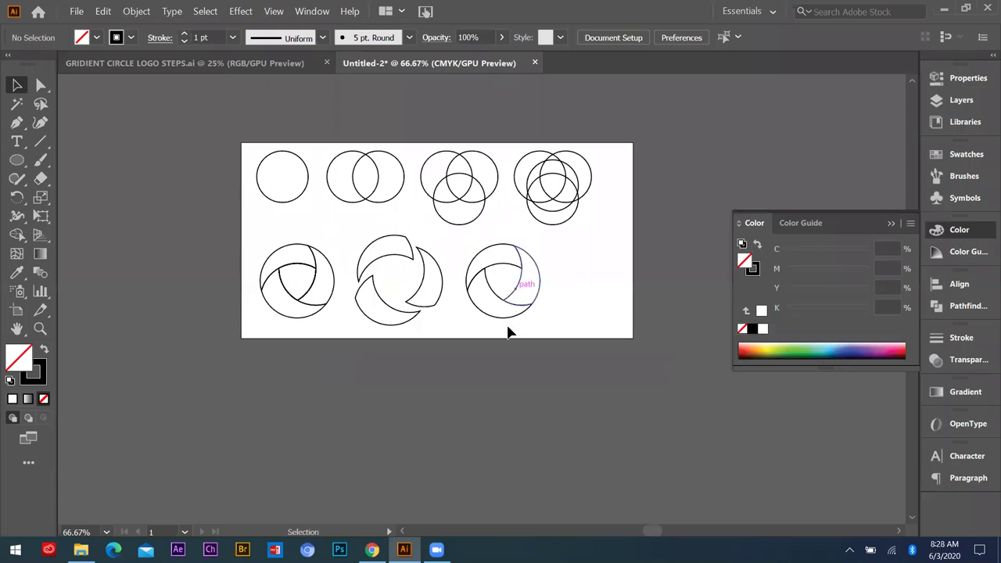
pyautogui.scroll(1, 558, 282)
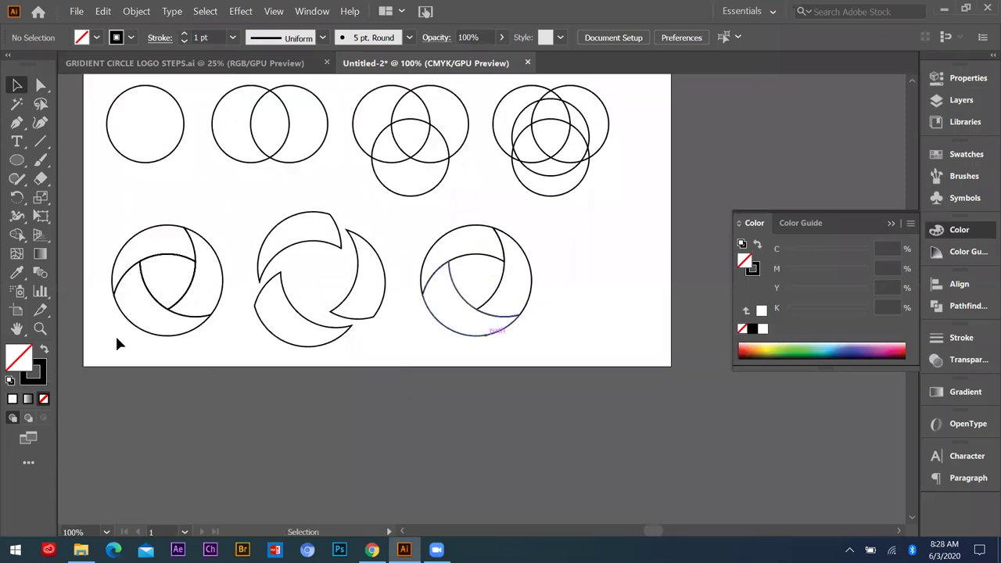
pyautogui.click(463, 228)
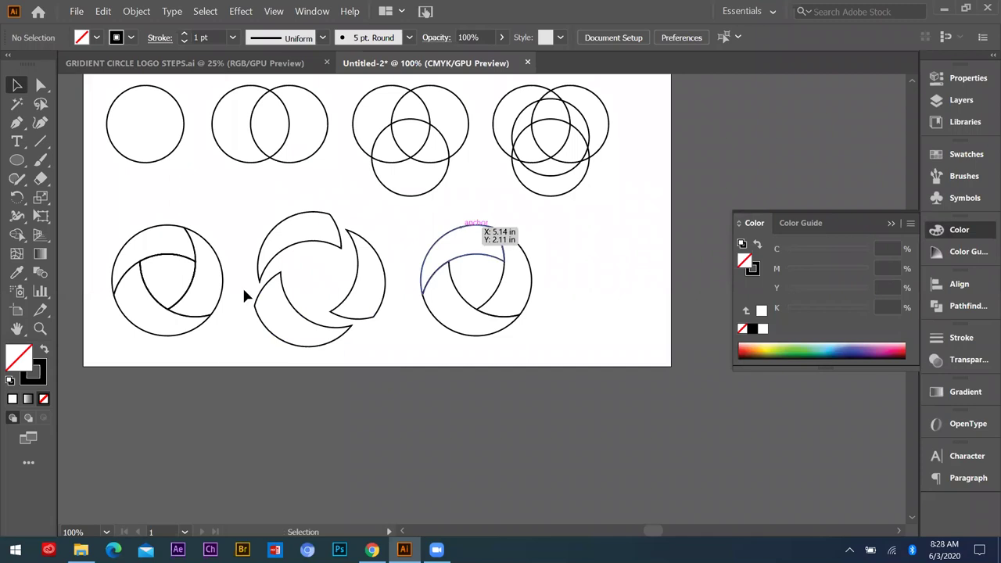
pyautogui.click(14, 400)
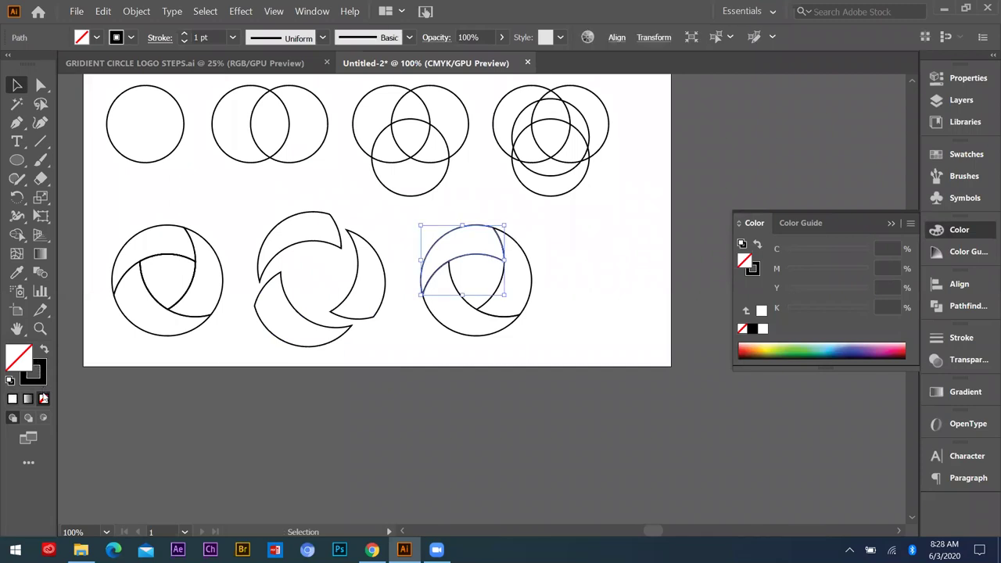
pyautogui.press('/')
pyautogui.click(26, 360)
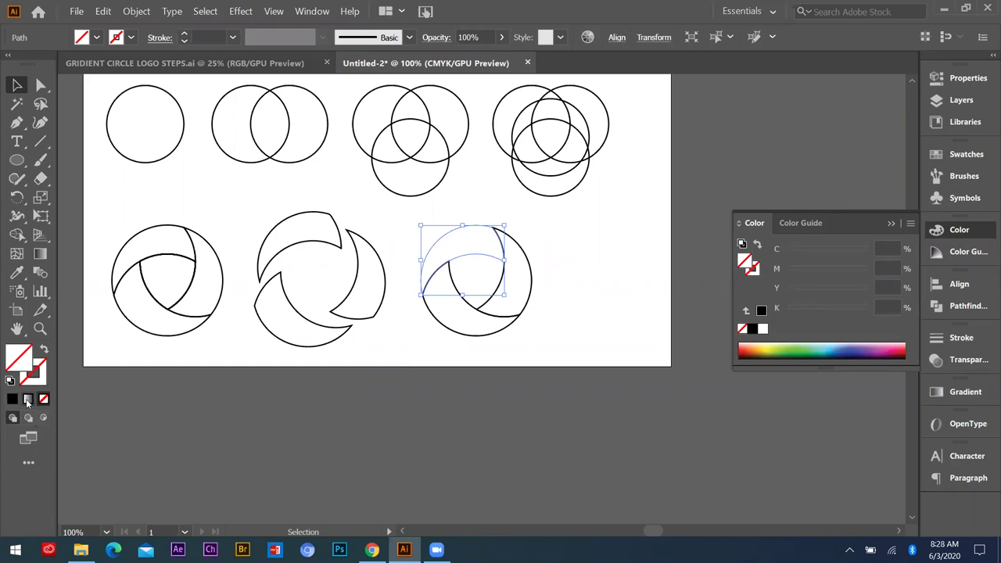
pyautogui.click(28, 400)
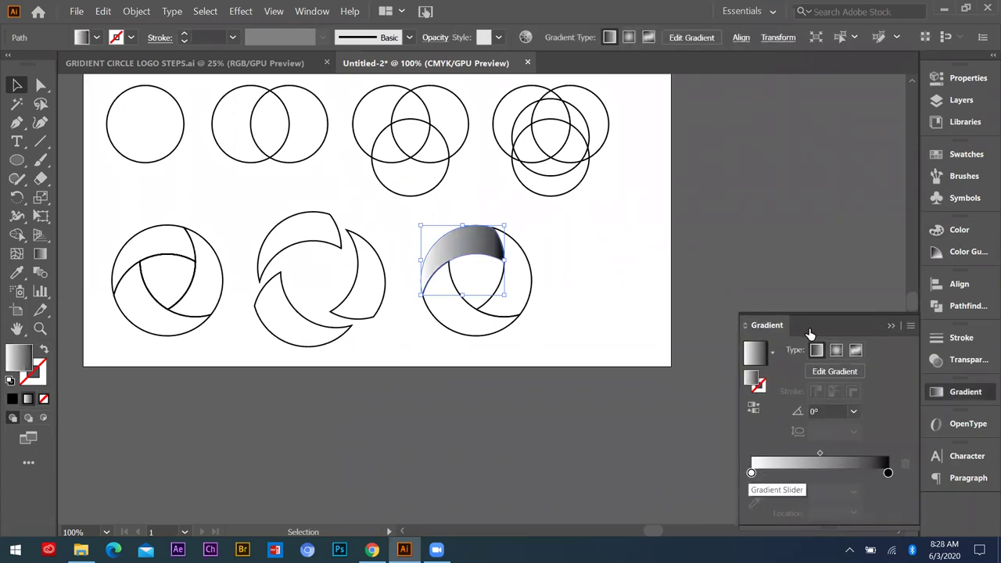
# - Set the upper blade's gradient to run from dark blue at the start to magenta at the end
pyautogui.click(751, 473)
pyautogui.doubleClick(750, 472)
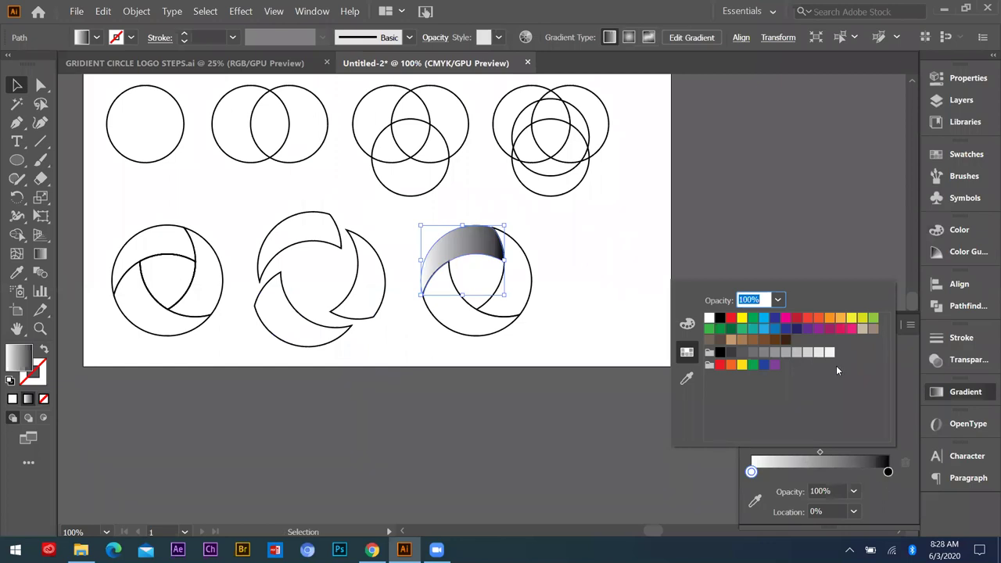
pyautogui.click(827, 329)
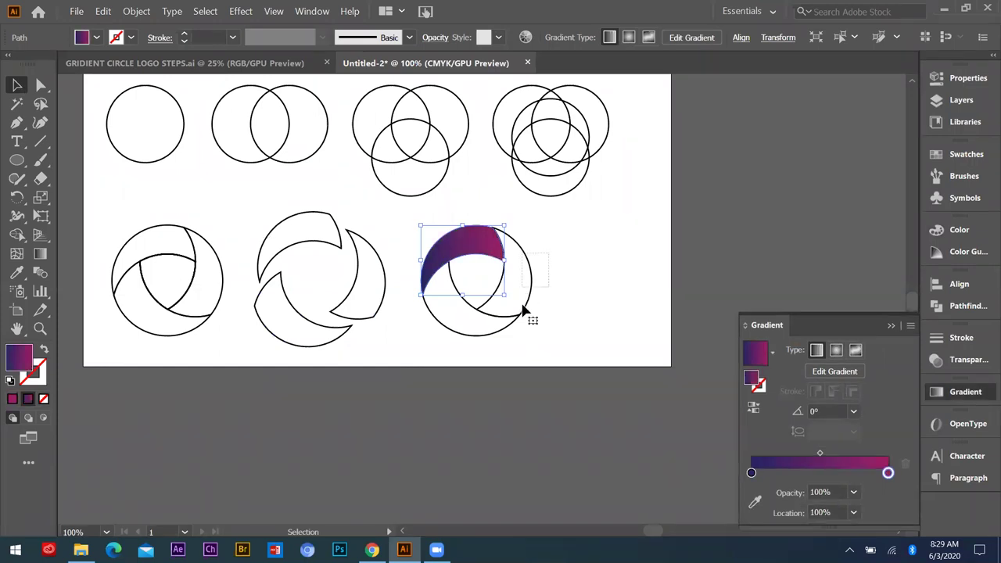
# - Apply the upper blade's blue-to-magenta gradient to the right blade with the Eyedropper
pyautogui.click(525, 302)
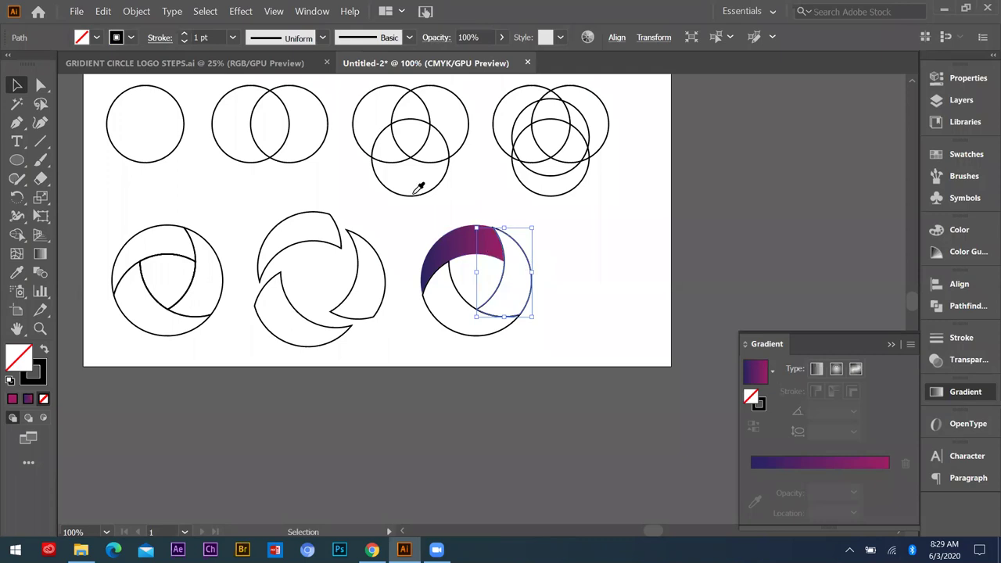
pyautogui.hotkey('ctrl', '+')
pyautogui.hotkey('ctrl', '+')
pyautogui.hotkey('ctrl', '+')
pyautogui.hotkey('ctrl', '+')
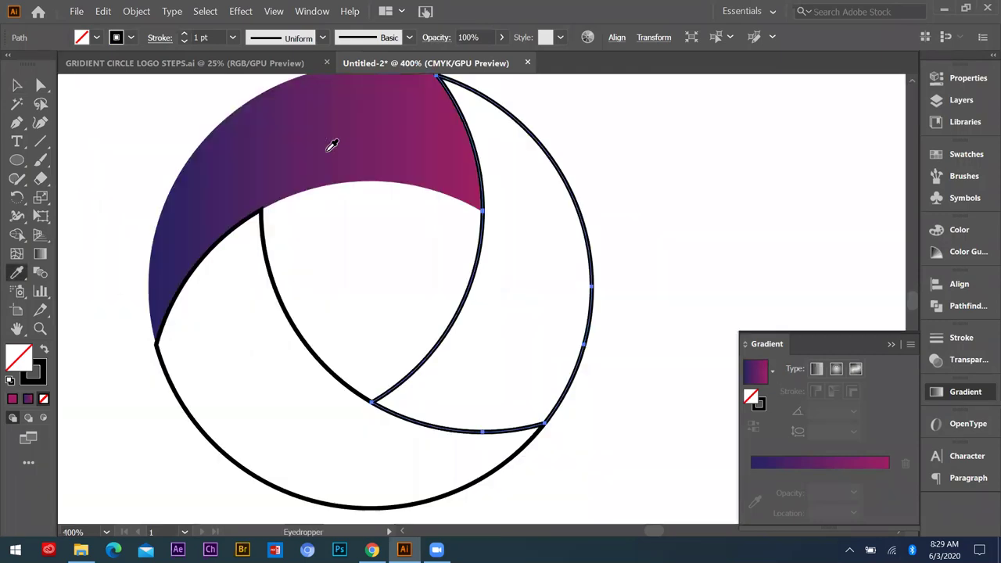
pyautogui.scroll(1, 337, 149)
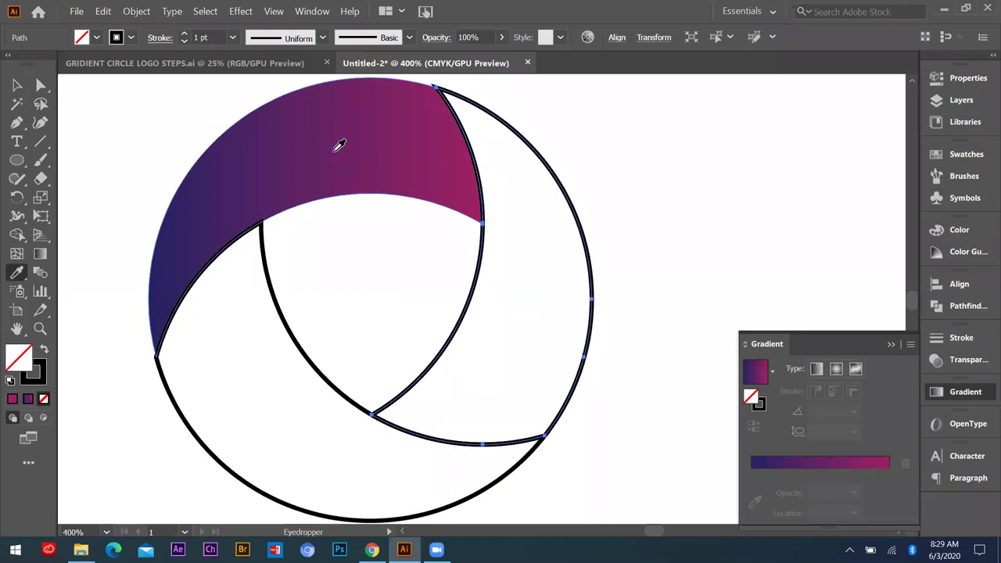
pyautogui.click(364, 171)
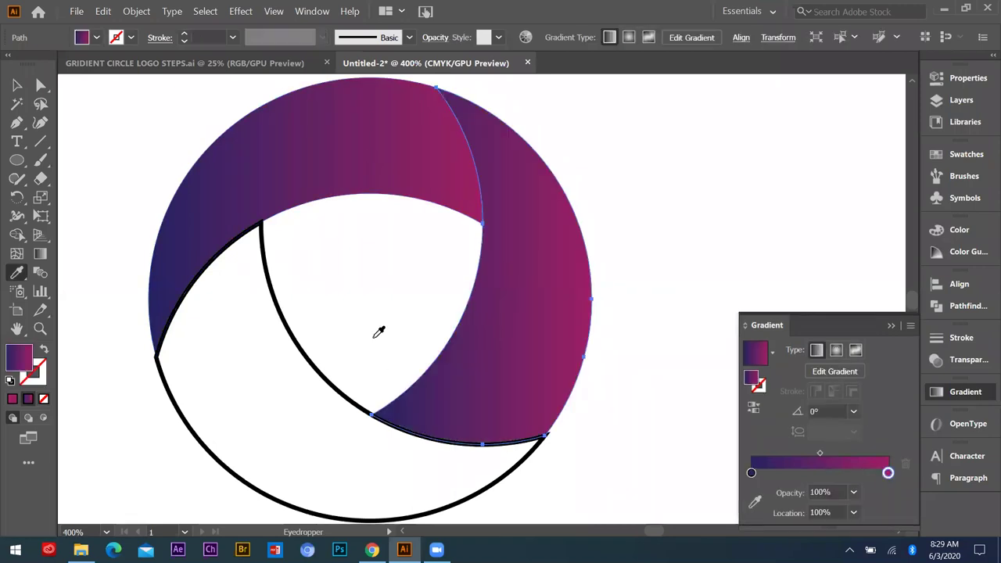
# - Select the lower blade and sample the same blue-to-magenta gradient onto it with the Eyedropper
pyautogui.click(16, 86)
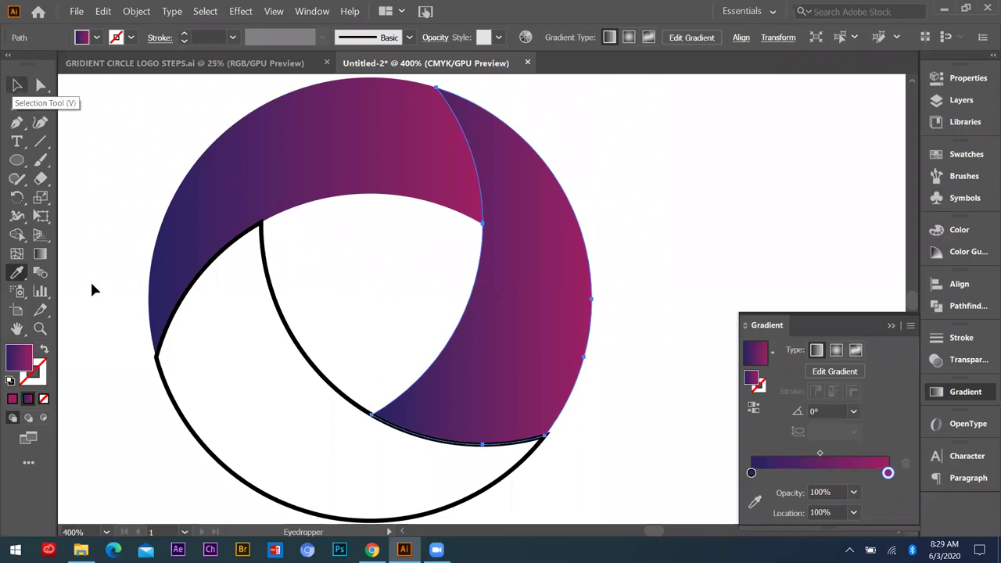
pyautogui.scroll(-1, 161, 371)
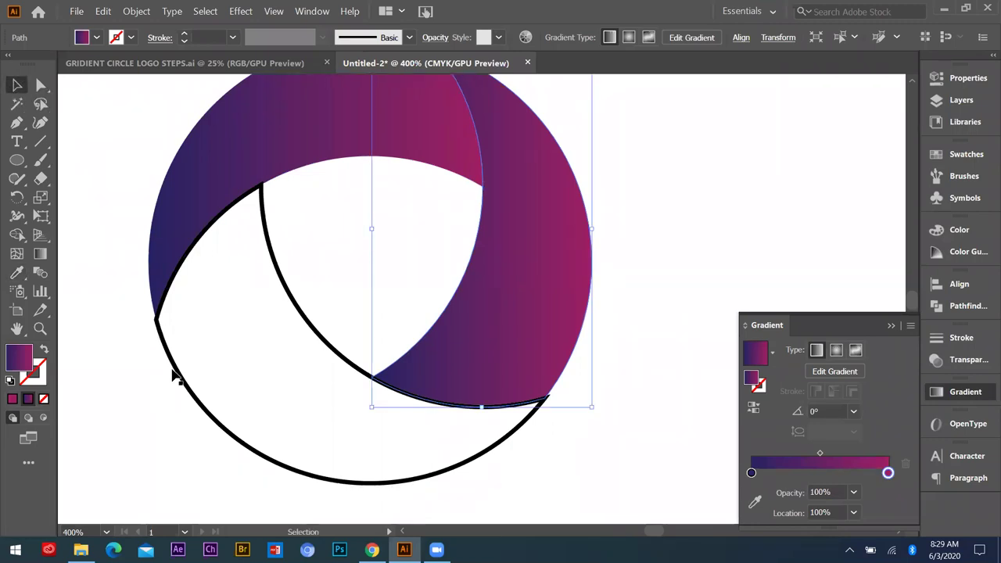
pyautogui.click(181, 377)
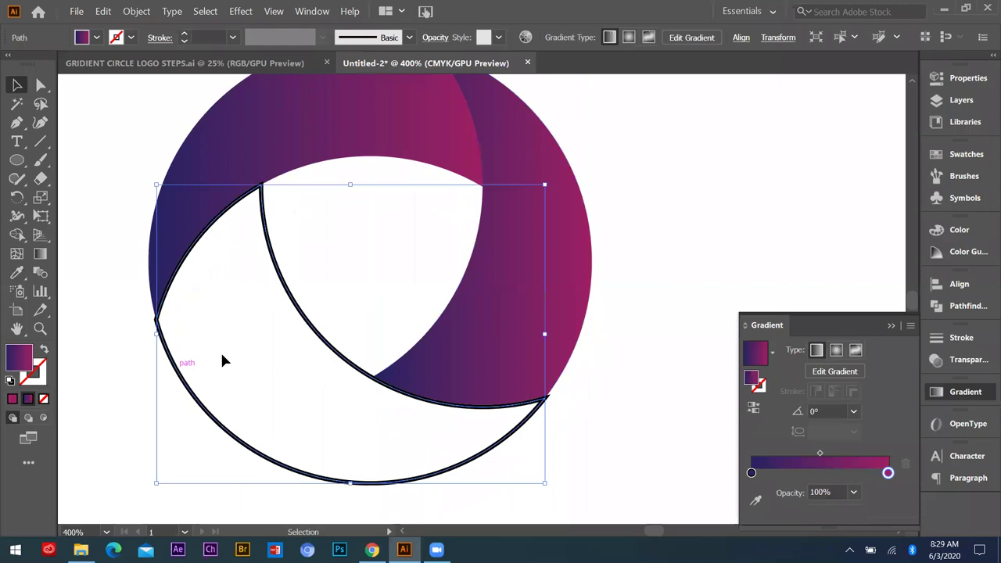
pyautogui.press('i')
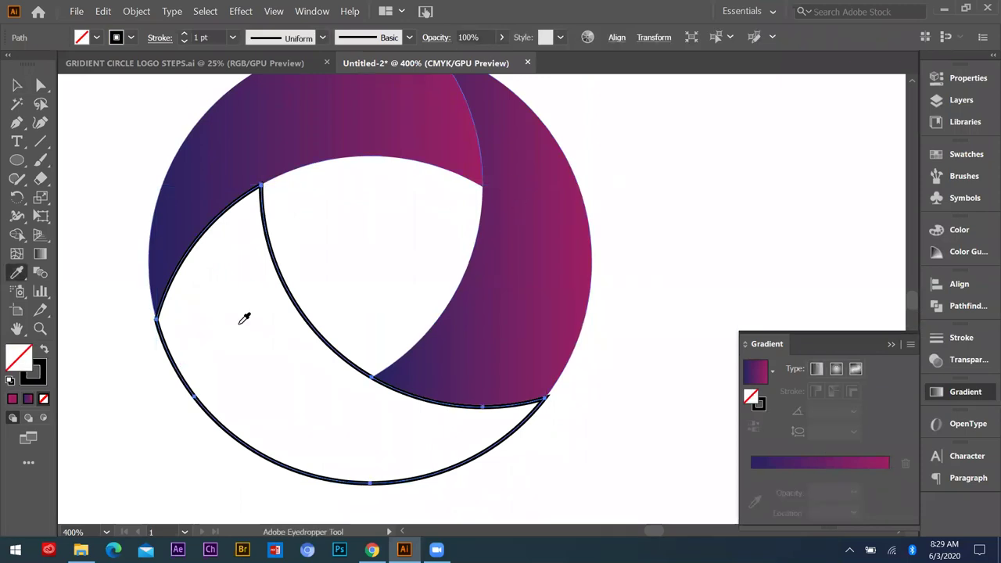
pyautogui.click(387, 167)
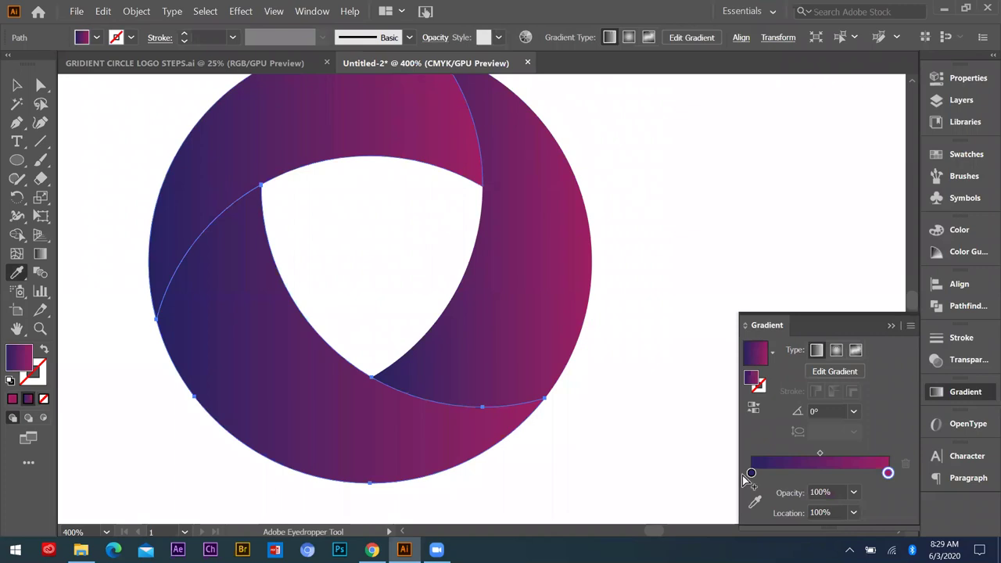
# - Reverse the lower blade's gradient so that it runs from magenta to dark blue
pyautogui.click(753, 409)
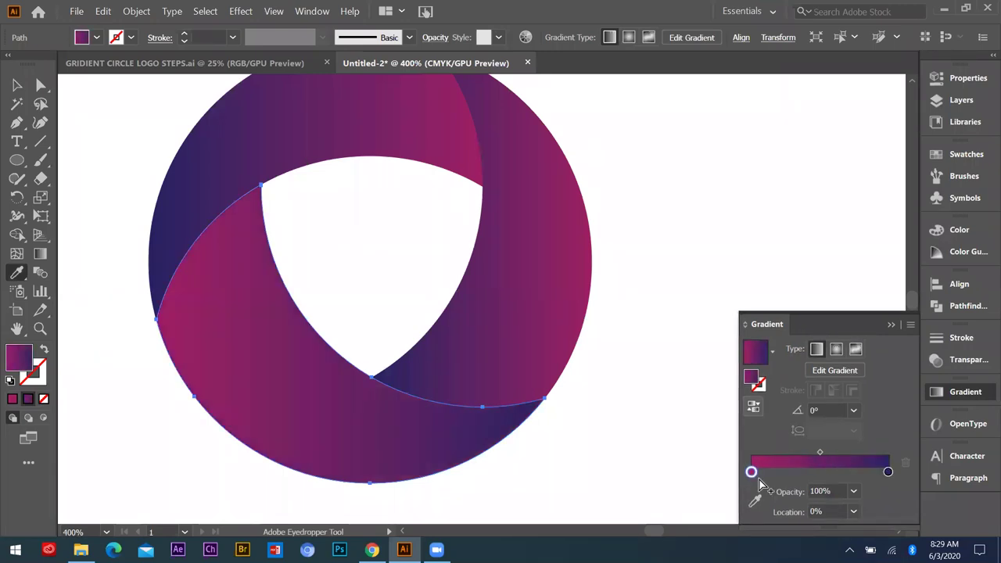
pyautogui.click(753, 409)
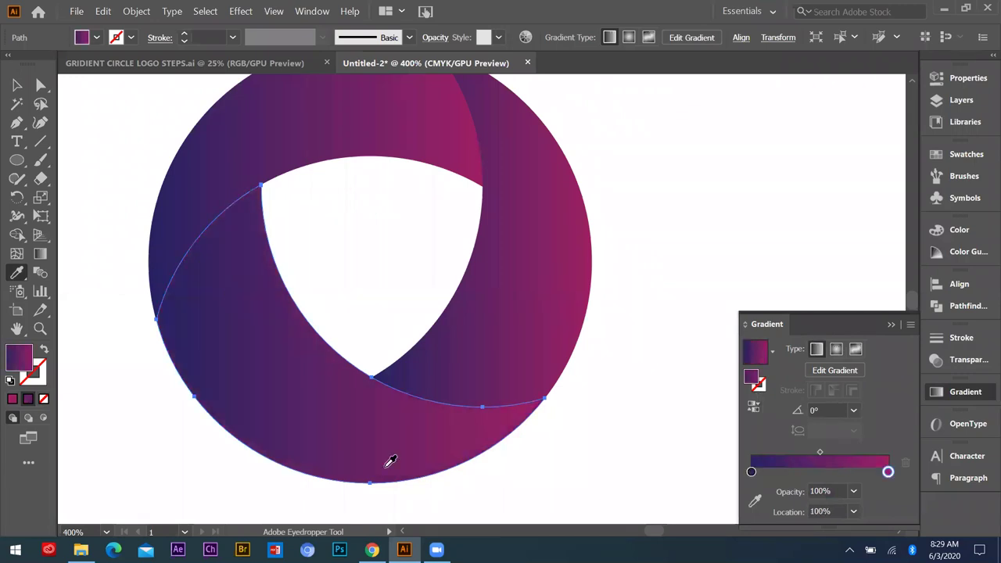
pyautogui.click(754, 408)
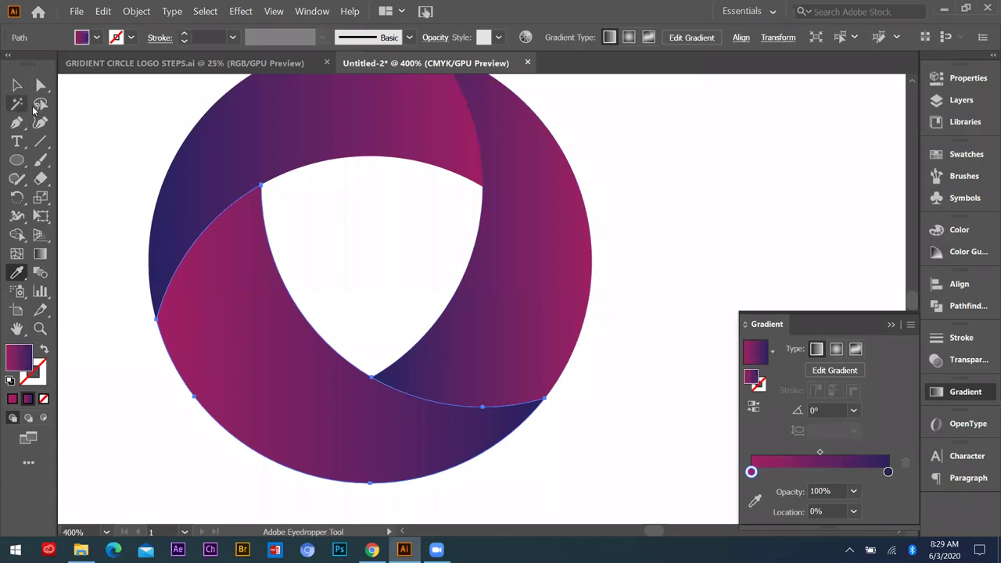
# - Shift the right blade's gradient midpoint to about 40%, and add a bright pink-red colour stop at about 49.5%
pyautogui.press('v')
pyautogui.click(543, 288)
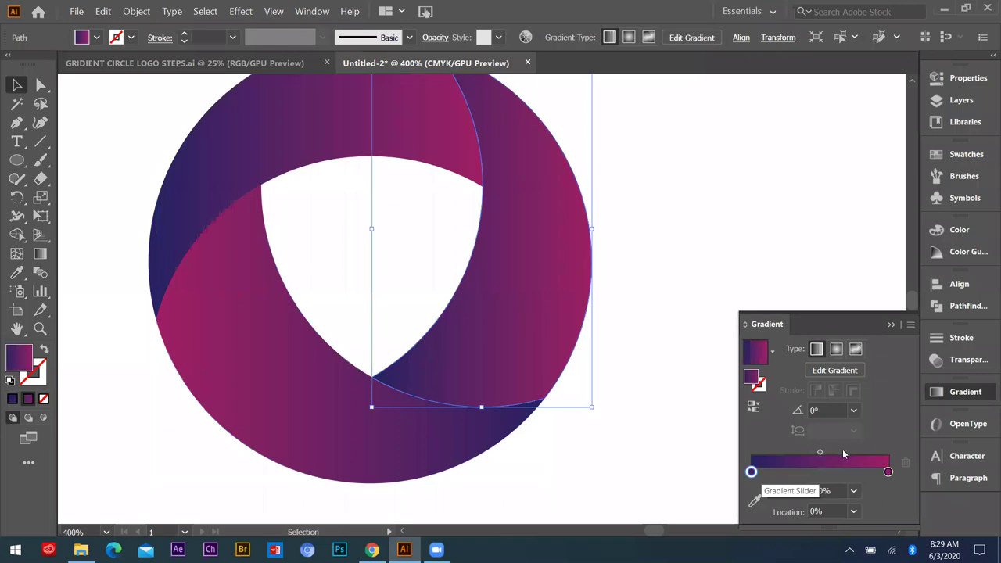
pyautogui.moveTo(820, 452)
pyautogui.mouseDown()
pyautogui.moveTo(858, 454)
pyautogui.moveTo(780, 454)
pyautogui.moveTo(806, 454)
pyautogui.mouseUp()
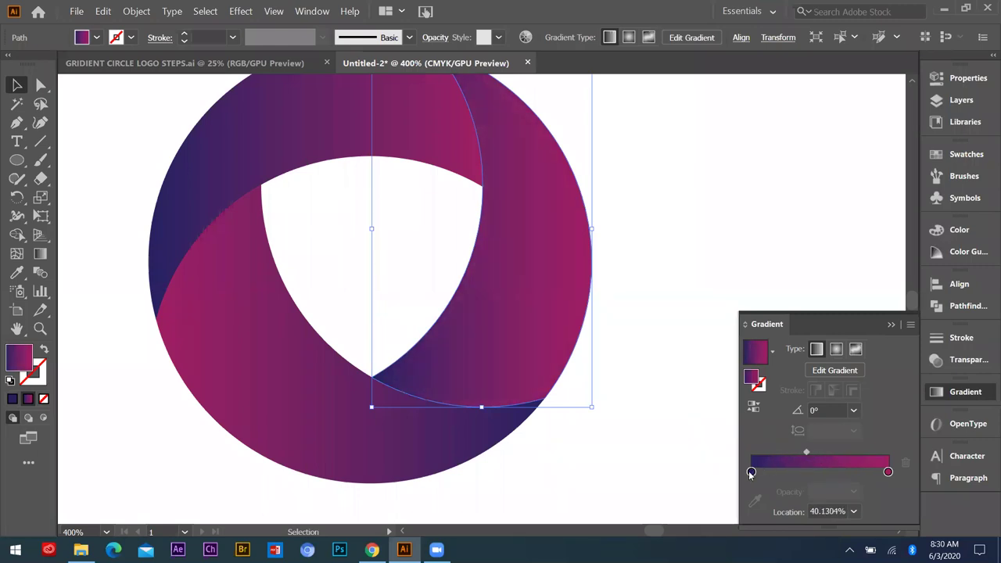
pyautogui.moveTo(792, 472); pyautogui.dragTo(819, 472)
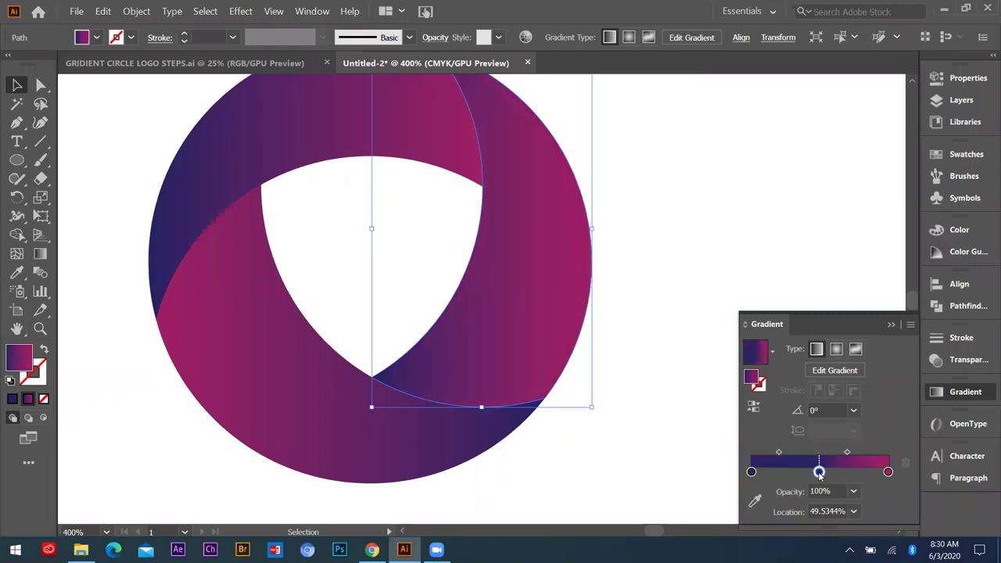
pyautogui.doubleClick(819, 472)
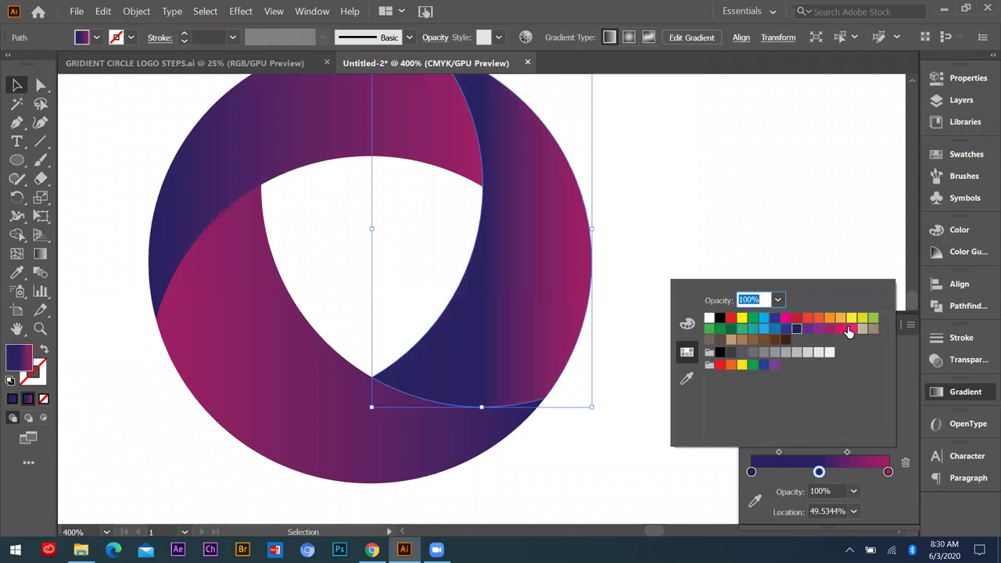
pyautogui.click(848, 329)
pyautogui.click(828, 246)
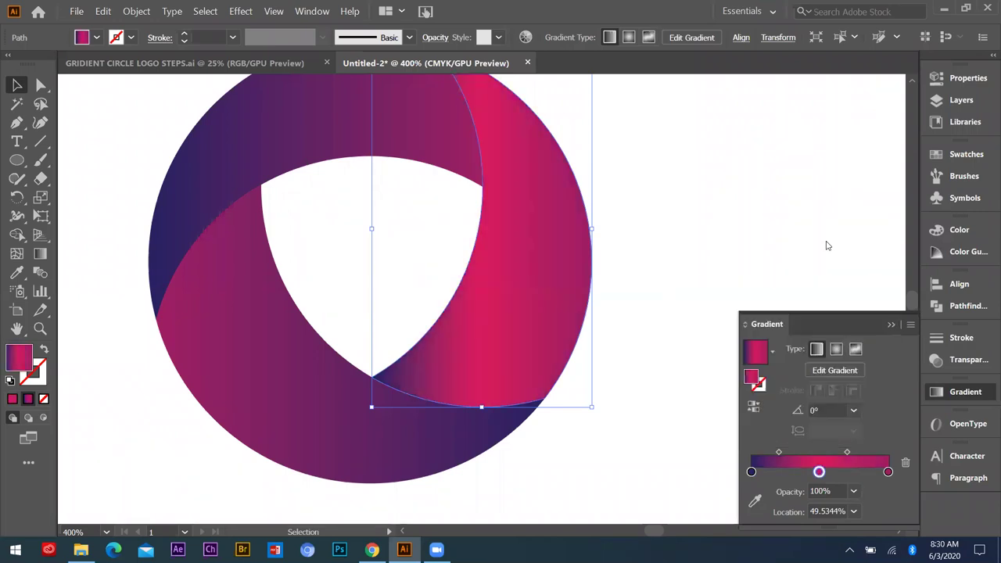
# - Shift the upper blade's magenta gradient stop to about 69% and add a dark blue stop at 100%
pyautogui.scroll(1, 496, 214)
pyautogui.click(281, 214)
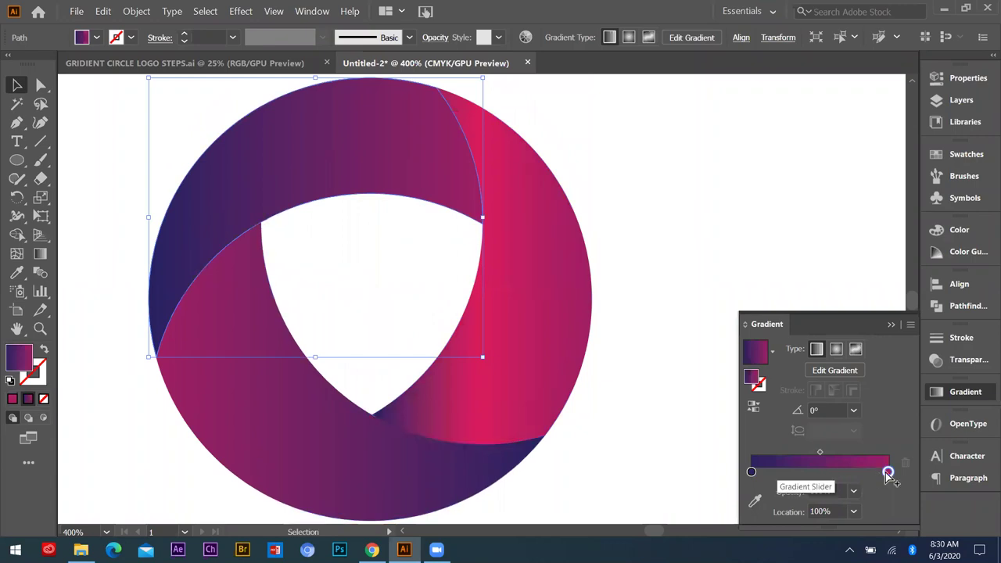
pyautogui.moveTo(888, 472); pyautogui.dragTo(845, 472)
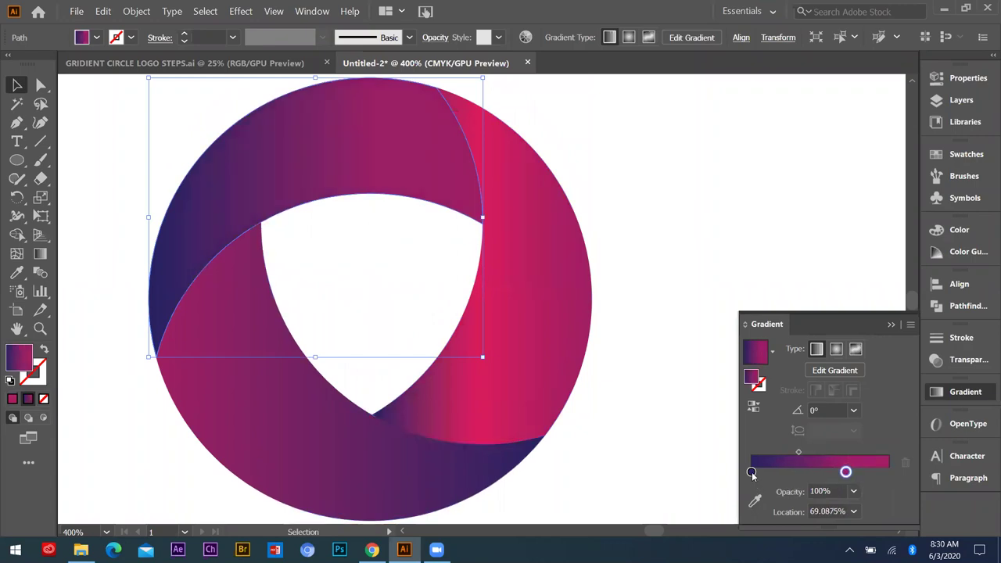
pyautogui.moveTo(752, 472); pyautogui.dragTo(892, 469)
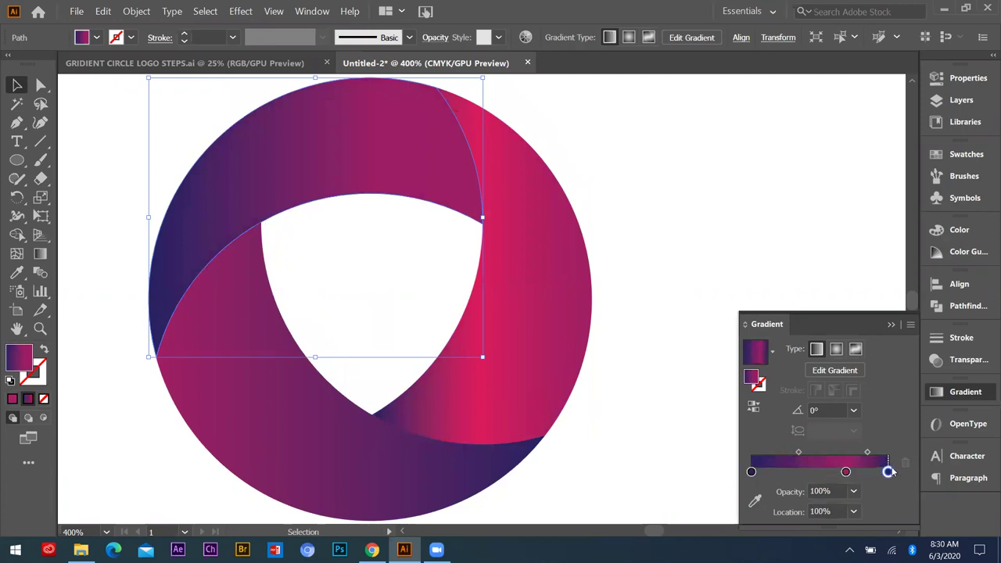
# - Delete the extra magenta stop from the upper blade's gradient and leave a single one at about 56%
pyautogui.click(825, 472)
pyautogui.moveTo(824, 472); pyautogui.dragTo(822, 472)
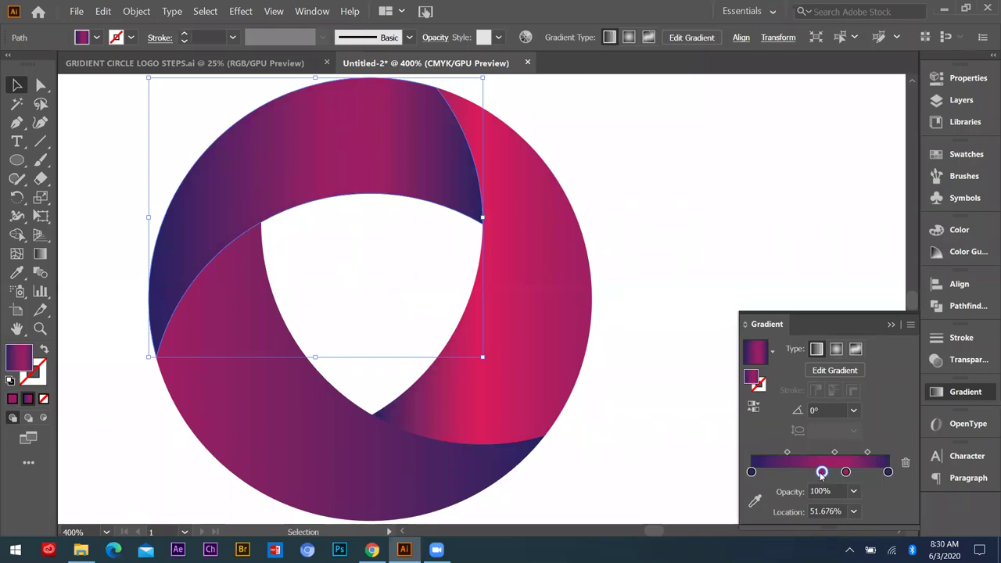
pyautogui.click(906, 464)
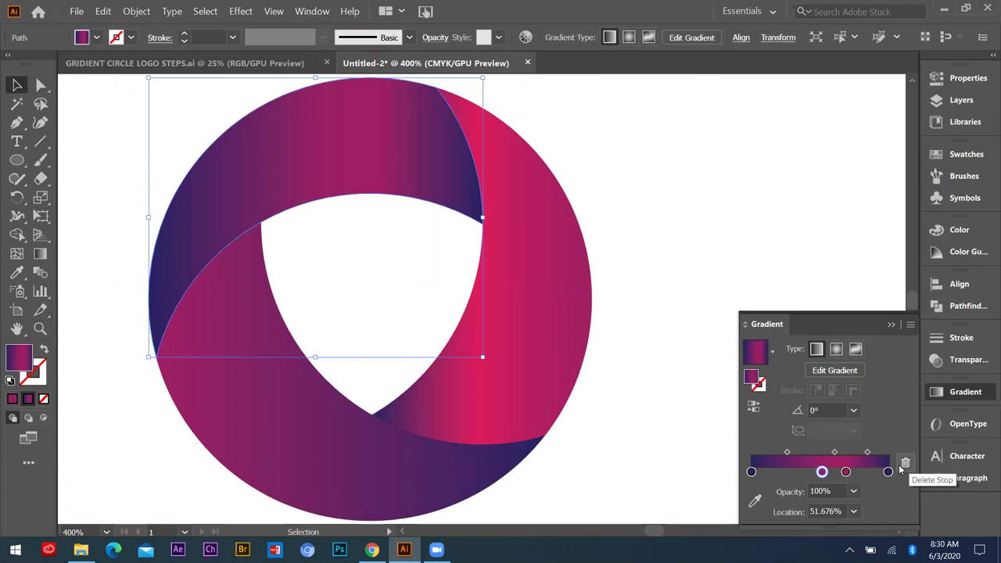
pyautogui.click(828, 472)
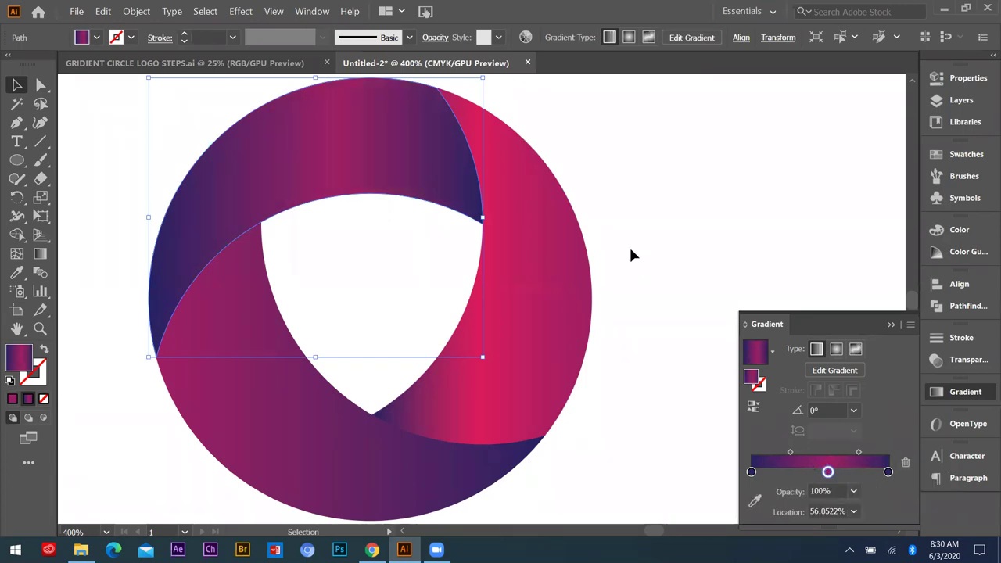
pyautogui.click(391, 291)
pyautogui.keyDown('alt'); pyautogui.scroll(-1, 422, 299); pyautogui.keyUp('alt')
pyautogui.scroll(-1, 491, 303)
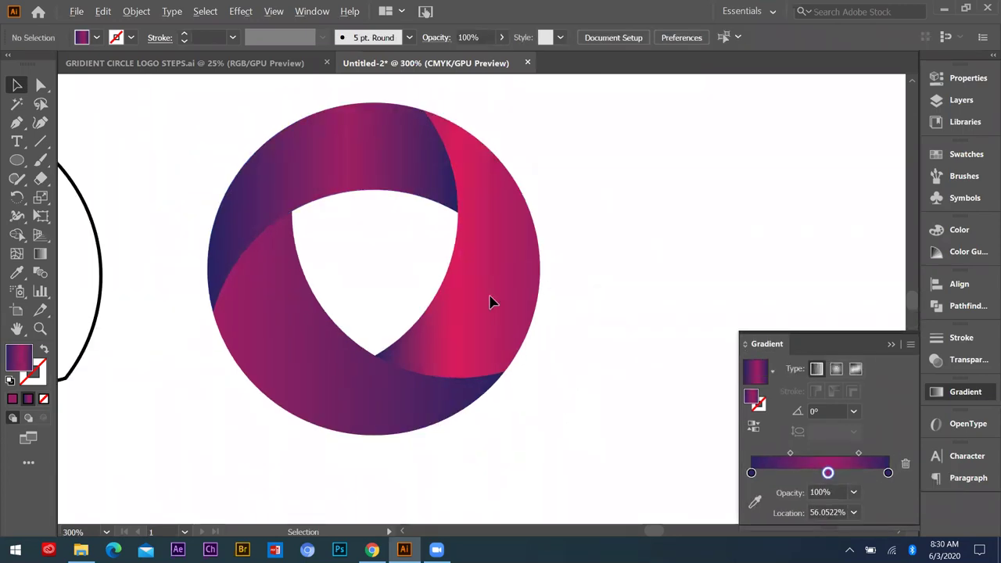
# - Try to apply the upper blade's gradient to the right blade with the Eyedropper, and undo it
pyautogui.keyDown('alt'); pyautogui.scroll(-2, 516, 290); pyautogui.keyUp('alt')
pyautogui.keyDown('alt'); pyautogui.scroll(2, 536, 274); pyautogui.keyUp('alt')
pyautogui.click(527, 280)
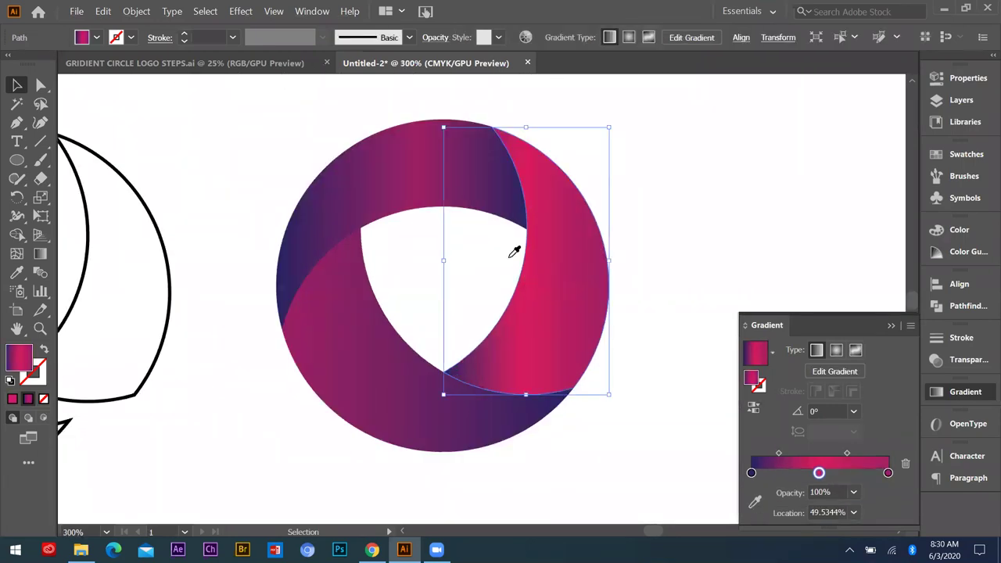
pyautogui.press('i')
pyautogui.click(422, 177)
pyautogui.click(413, 172)
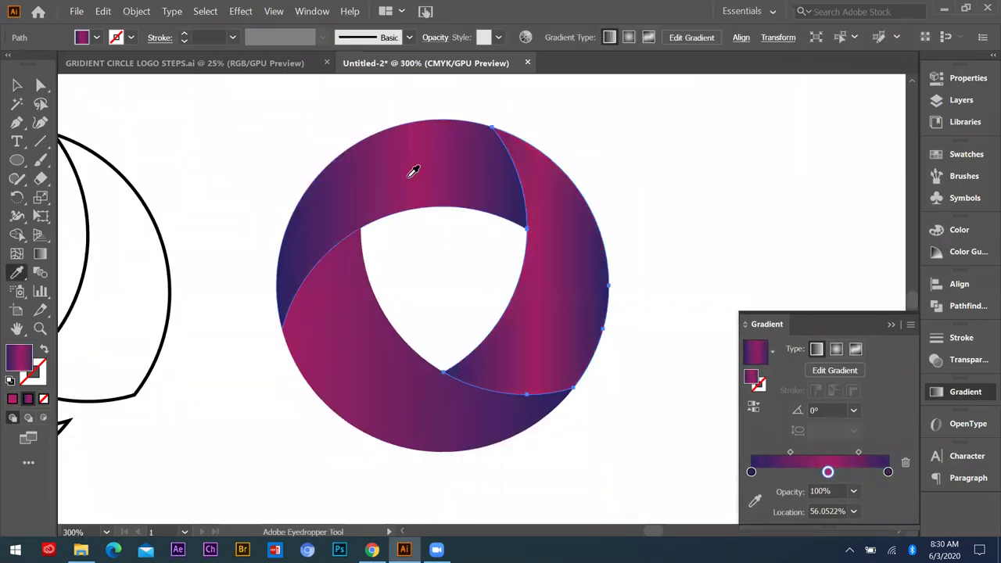
pyautogui.hotkey('ctrl', 'z')
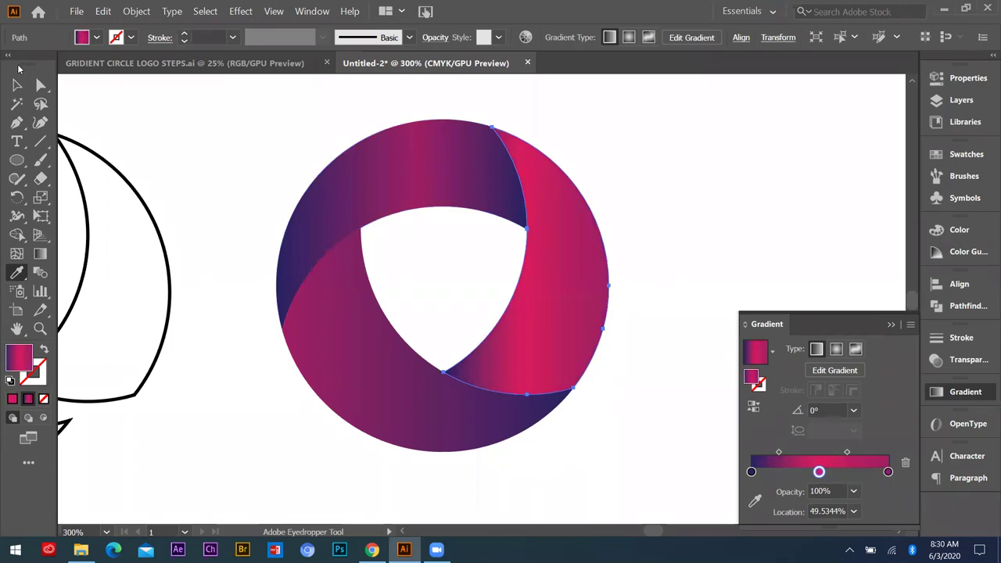
pyautogui.click(16, 84)
pyautogui.click(388, 277)
# - Examine the gradient-coloured logo up close and alongside the other construction stages on the artboard
pyautogui.keyDown('alt'); pyautogui.scroll(-1, 395, 278); pyautogui.keyUp('alt')
pyautogui.keyDown('alt'); pyautogui.scroll(-4, 421, 290); pyautogui.keyUp('alt')
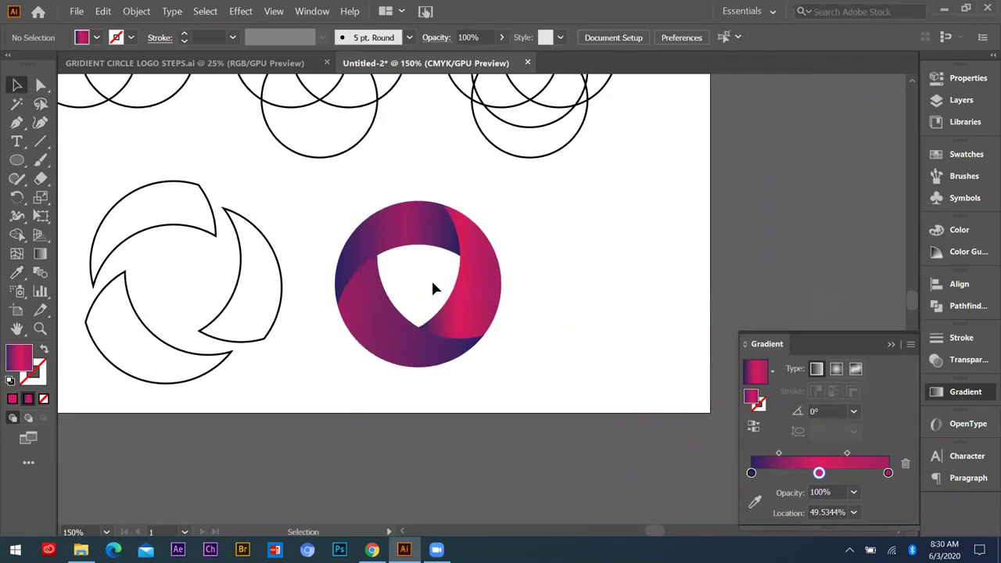
pyautogui.keyDown('alt'); pyautogui.scroll(2, 494, 304); pyautogui.keyUp('alt')
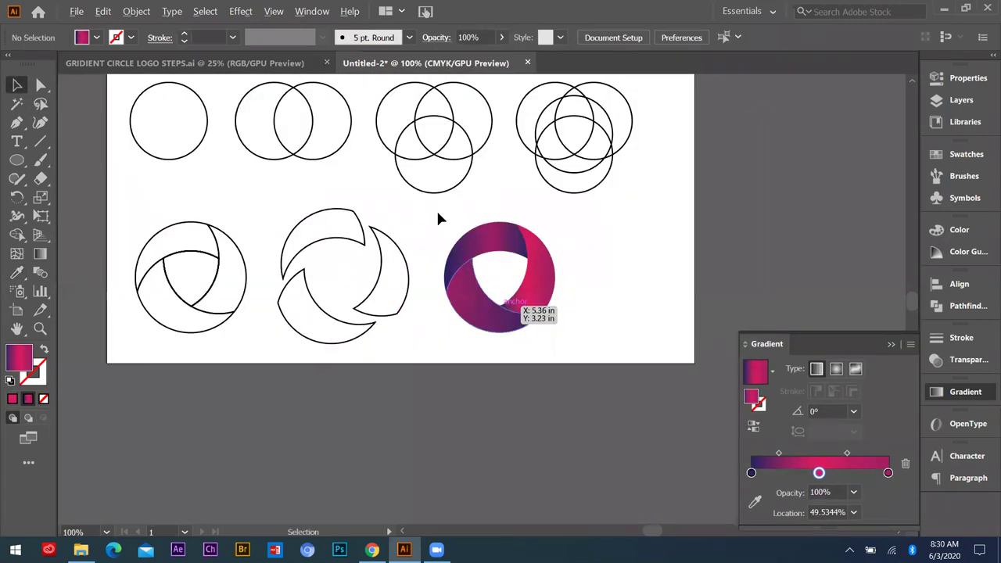
pyautogui.click(533, 260)
pyautogui.click(645, 266)
pyautogui.keyDown('alt'); pyautogui.scroll(2, 510, 316); pyautogui.keyUp('alt')
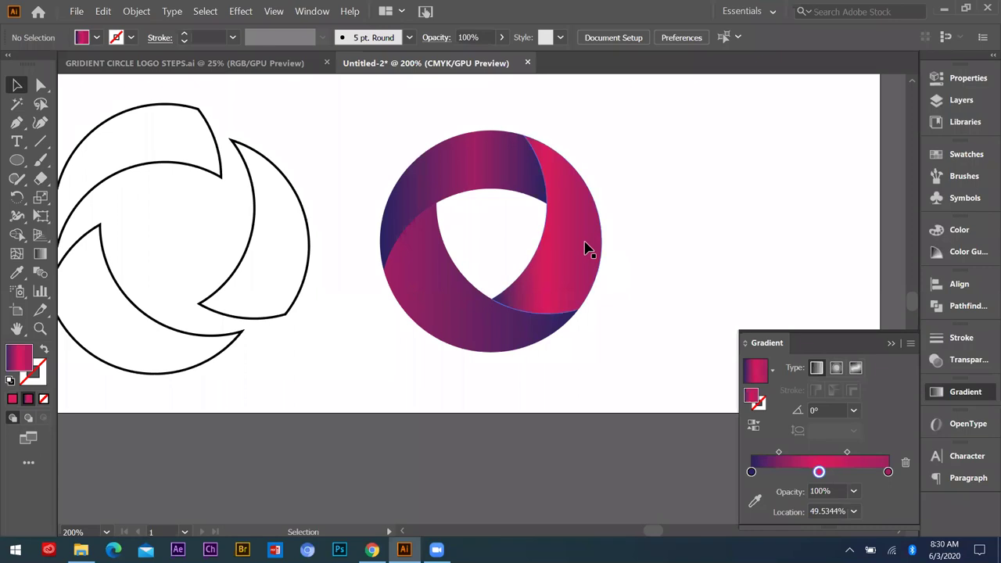
pyautogui.keyDown('alt'); pyautogui.scroll(1, 525, 168); pyautogui.keyUp('alt')
pyautogui.scroll(1, 505, 186)
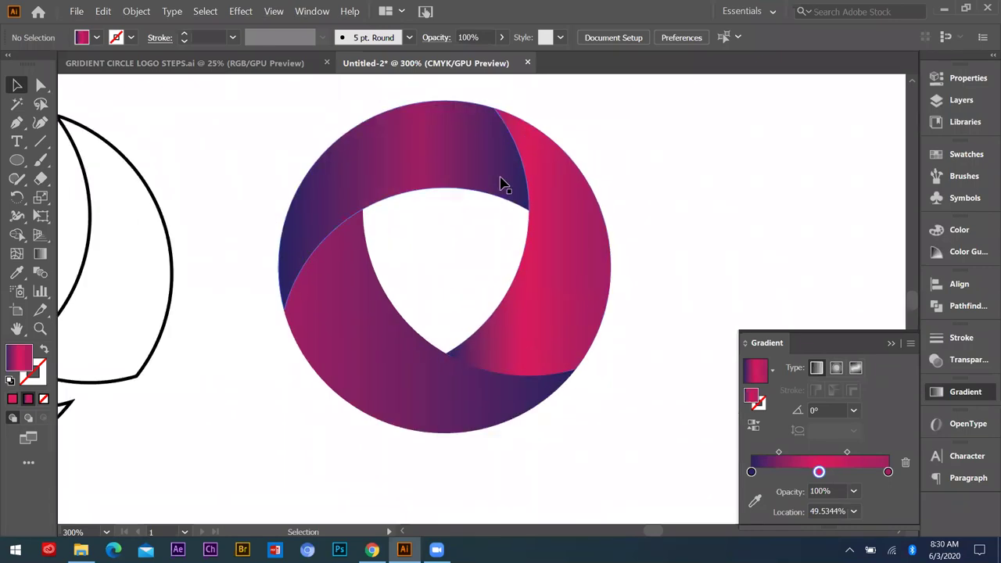
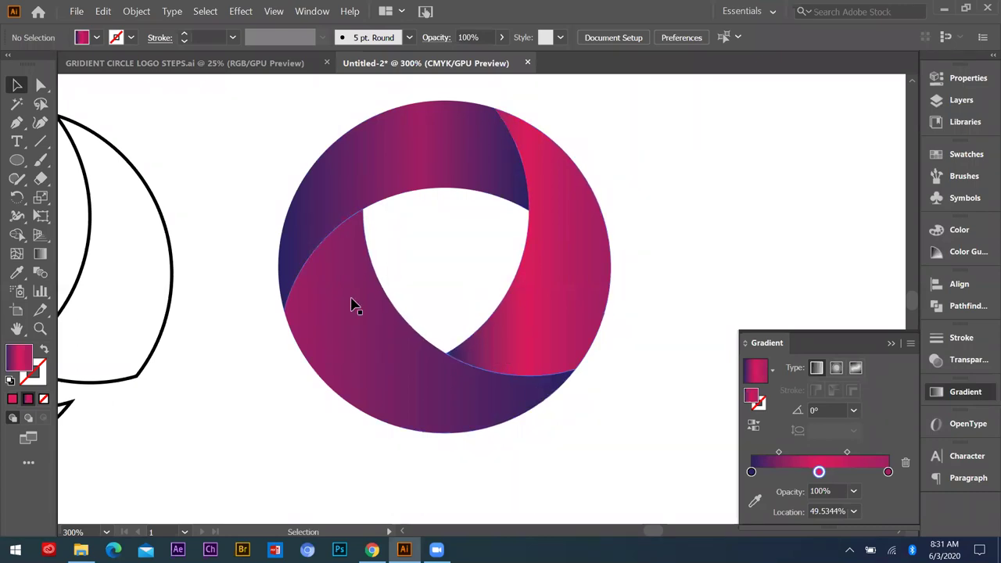
pyautogui.scroll(-4, 519, 308)
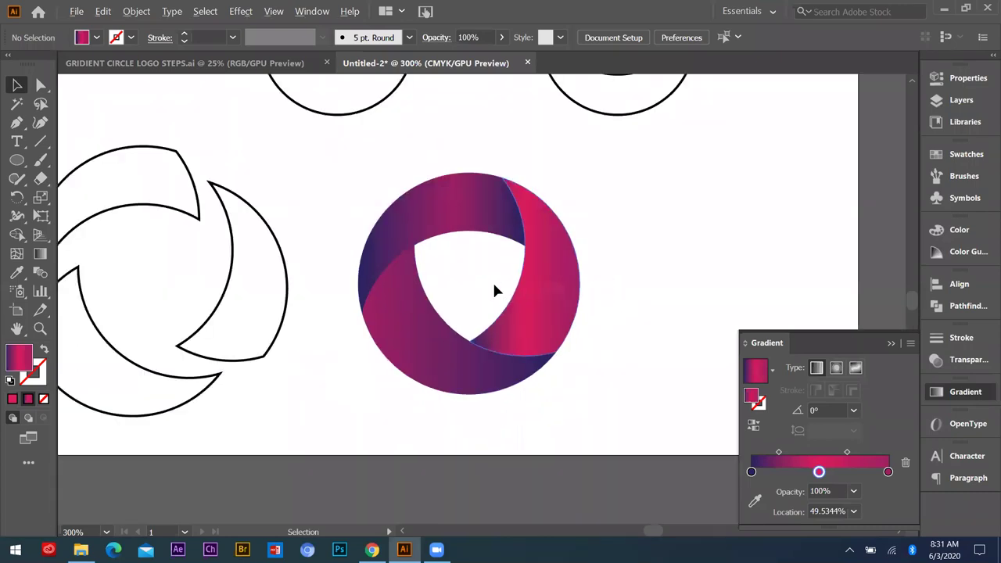
pyautogui.scroll(-1, 419, 201)
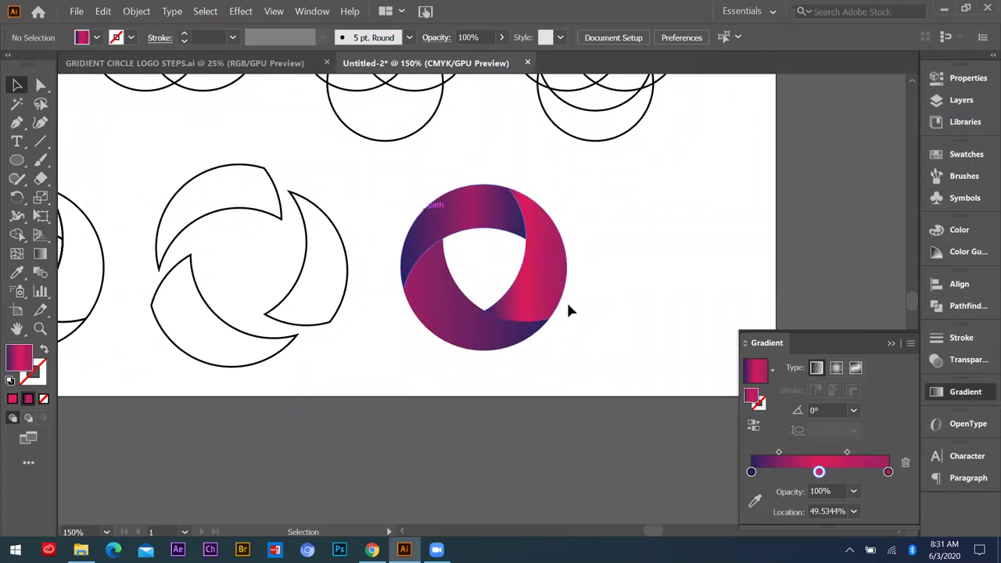
pyautogui.scroll(-2, 568, 305)
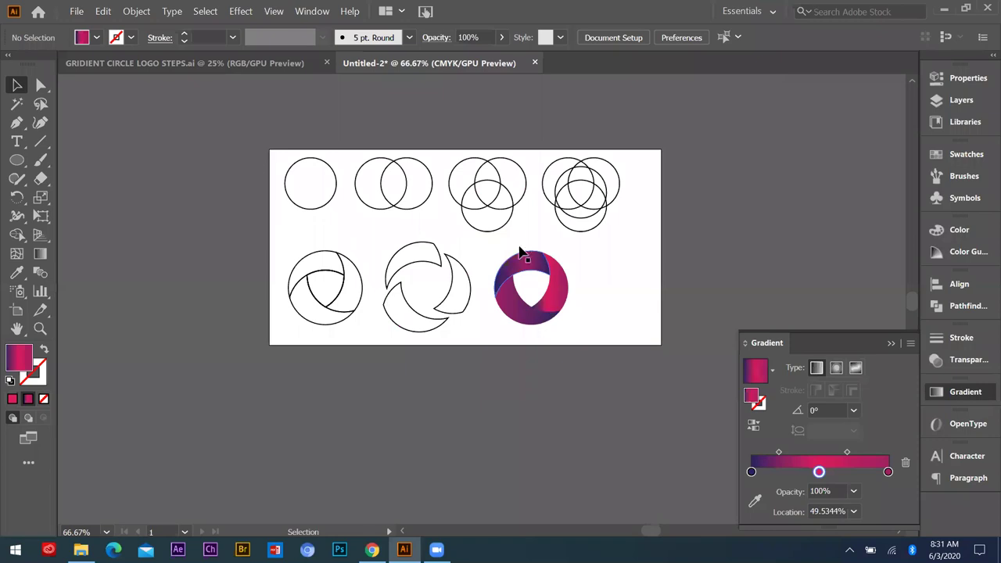
pyautogui.scroll(1, 290, 125)
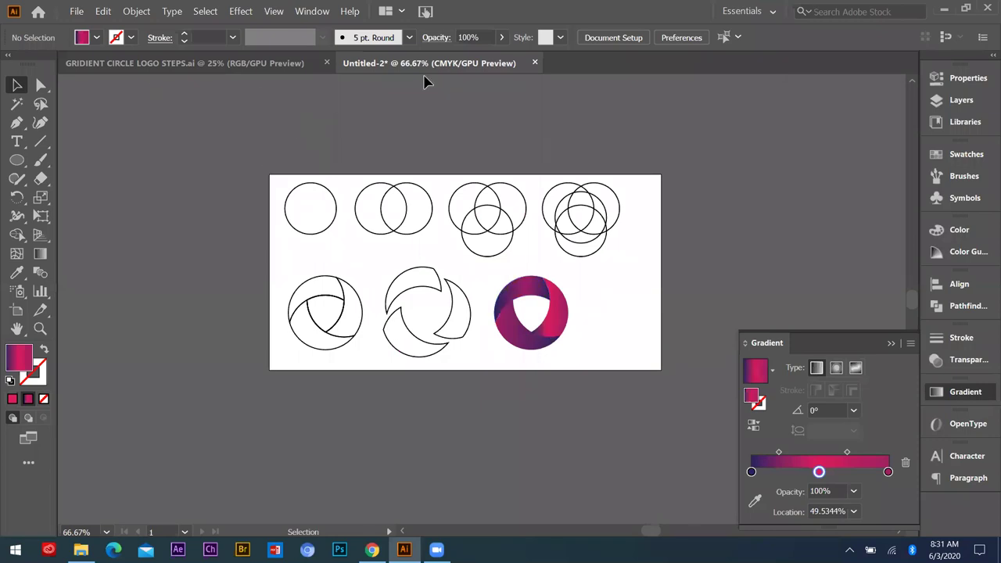
pyautogui.hotkey('ctrl', '1')
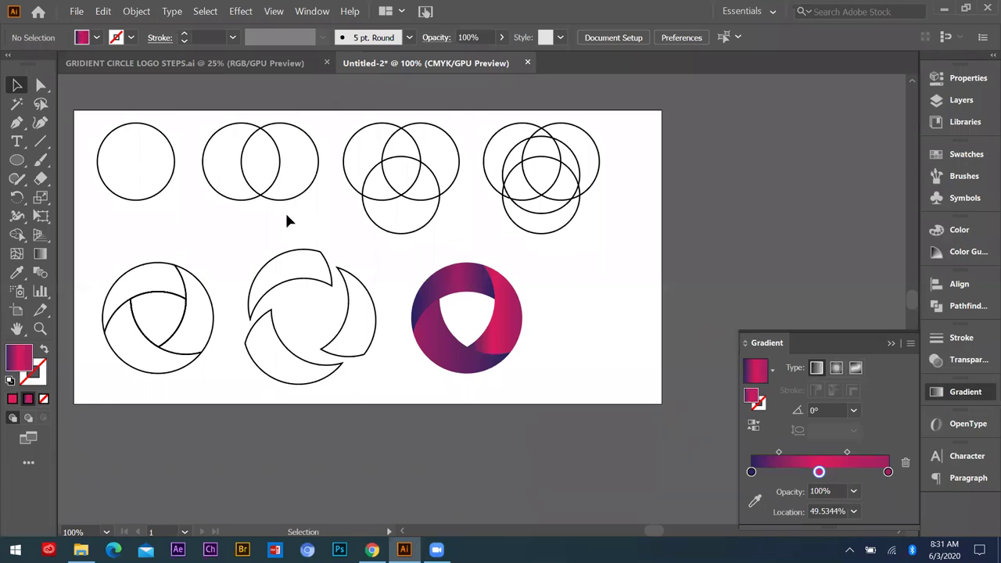
# - Create a new document 1080 px wide and 1080 px high, with pixels as the unit
pyautogui.click(77, 12)
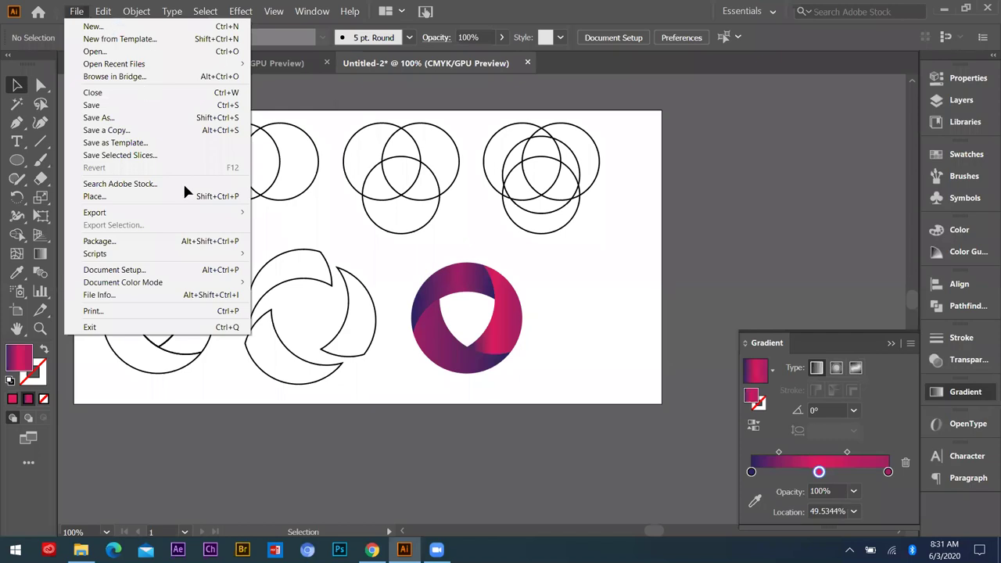
pyautogui.hotkey('ctrl', 'n')
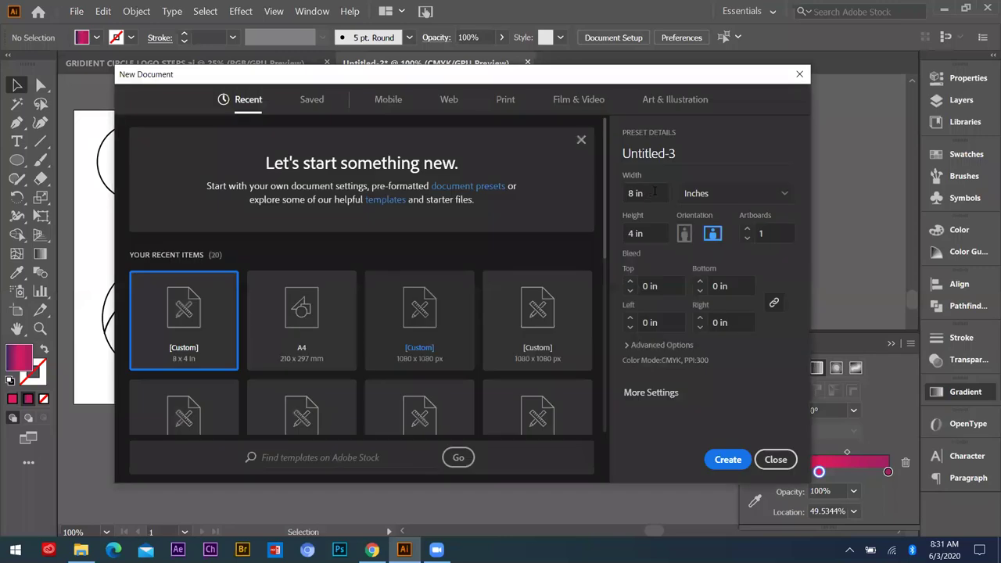
pyautogui.click(752, 197)
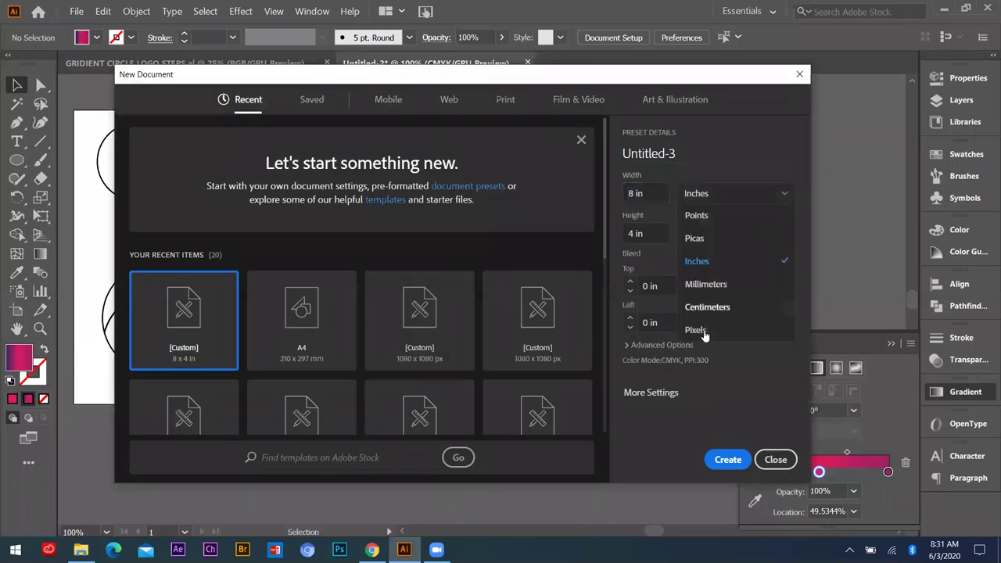
pyautogui.click(695, 330)
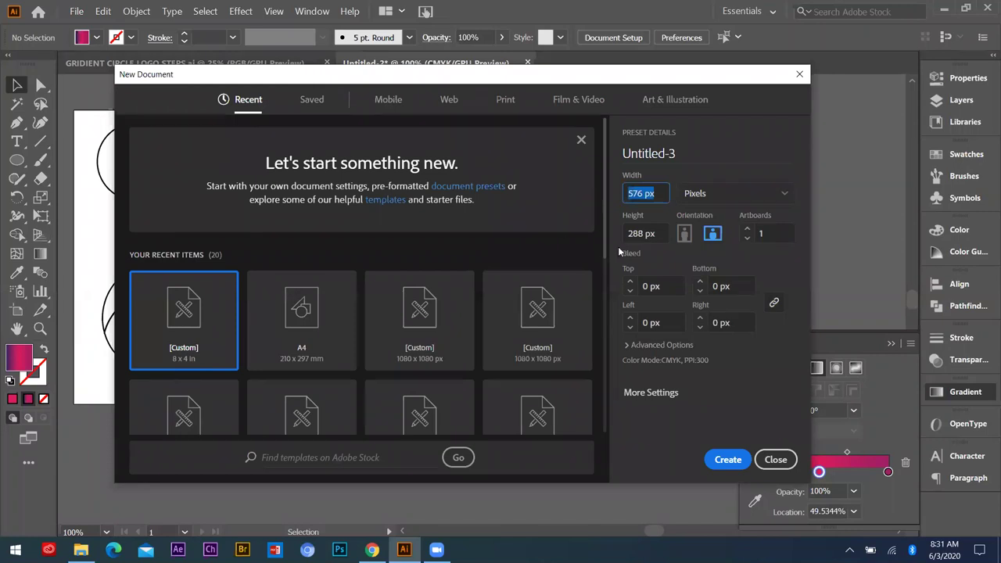
pyautogui.write('1080')
pyautogui.press('Tab')
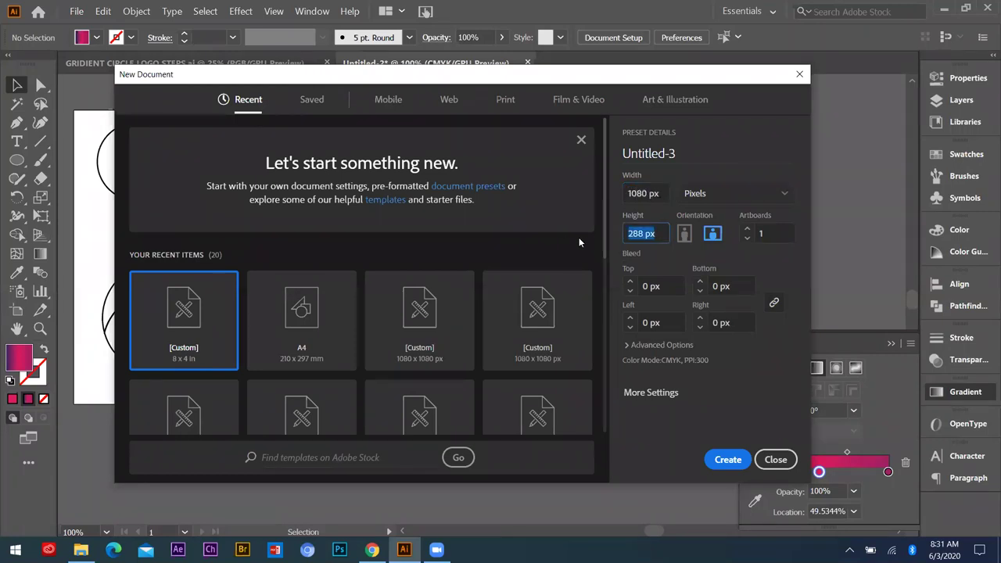
pyautogui.write('1080')
pyautogui.click(725, 461)
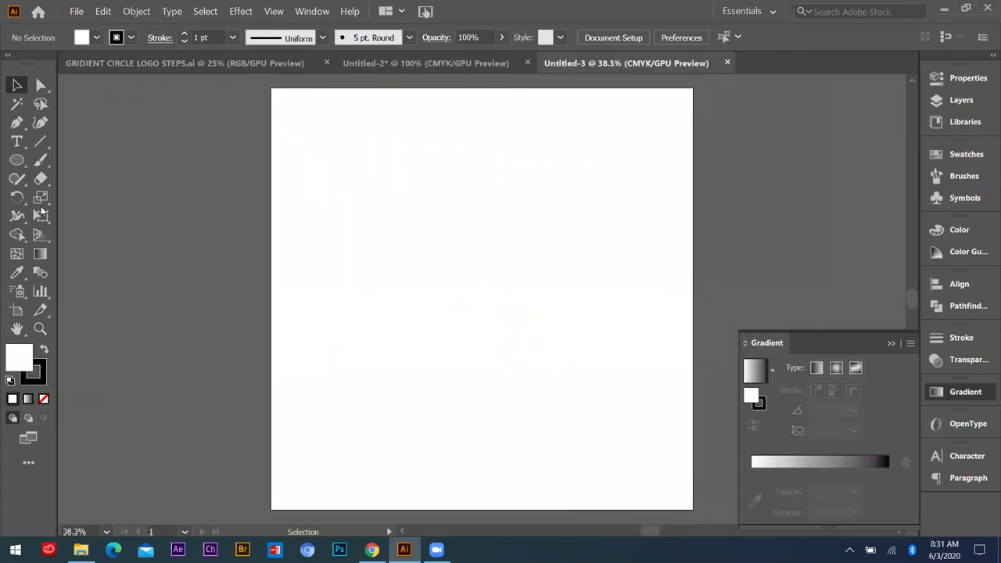
# - Copy the upper row of four circle construction figures in the Untitled-2 document, undoing any accidental move
pyautogui.click(426, 63)
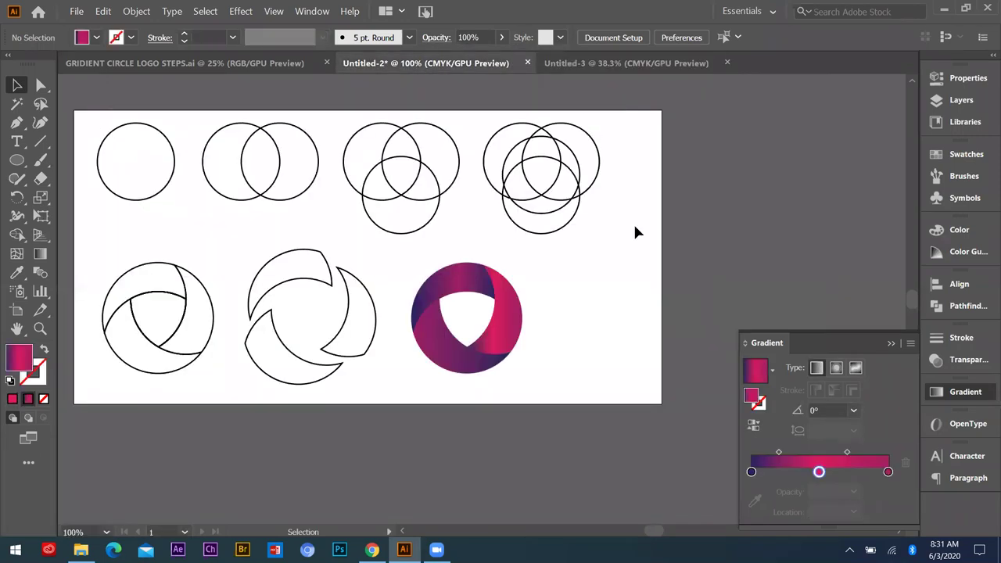
pyautogui.moveTo(632, 231); pyautogui.dragTo(92, 117)
pyautogui.moveTo(418, 162)
pyautogui.mouseDown()
pyautogui.moveTo(620, 71)
pyautogui.moveTo(449, 138)
pyautogui.moveTo(431, 165)
pyautogui.mouseUp()
pyautogui.moveTo(445, 165); pyautogui.dragTo(438, 169)
pyautogui.hotkey('ctrl', 'z')
pyautogui.hotkey('ctrl', 'c')
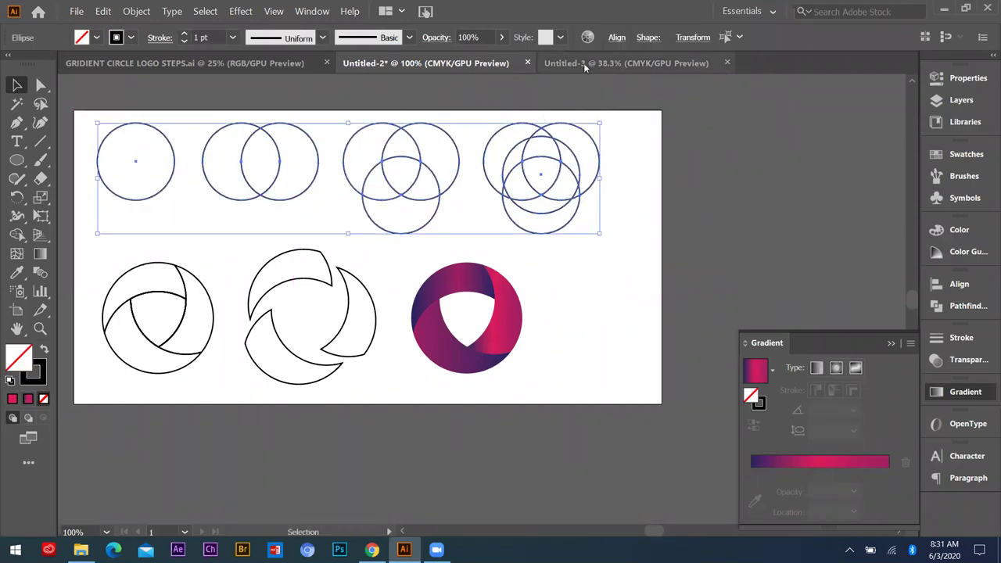
# - Paste the row of circle figures into the Untitled-3 document and move it to the artboard's upper-left corner
pyautogui.hotkey('ctrl', 'Tab')
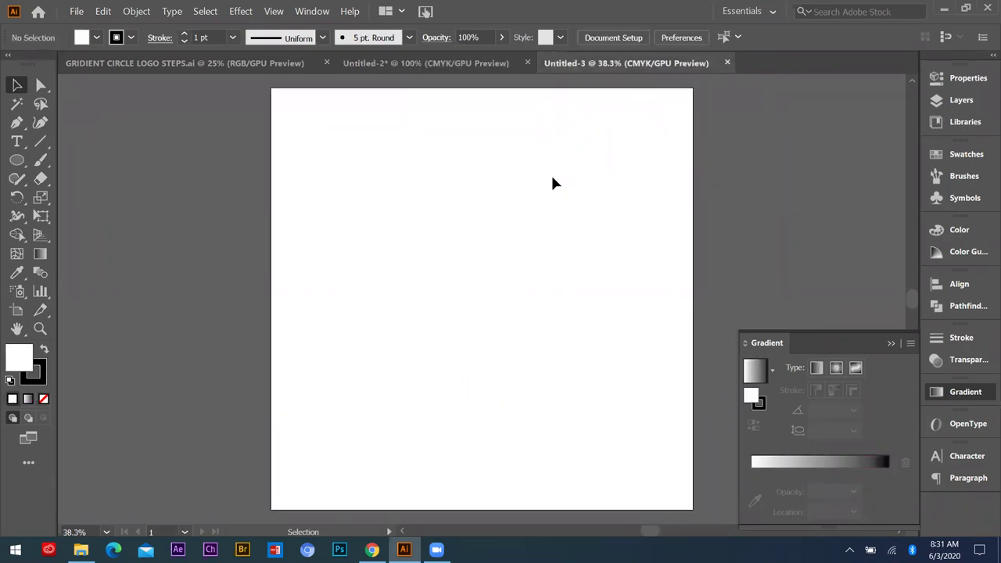
pyautogui.press('a')
pyautogui.hotkey('ctrl', 'v')
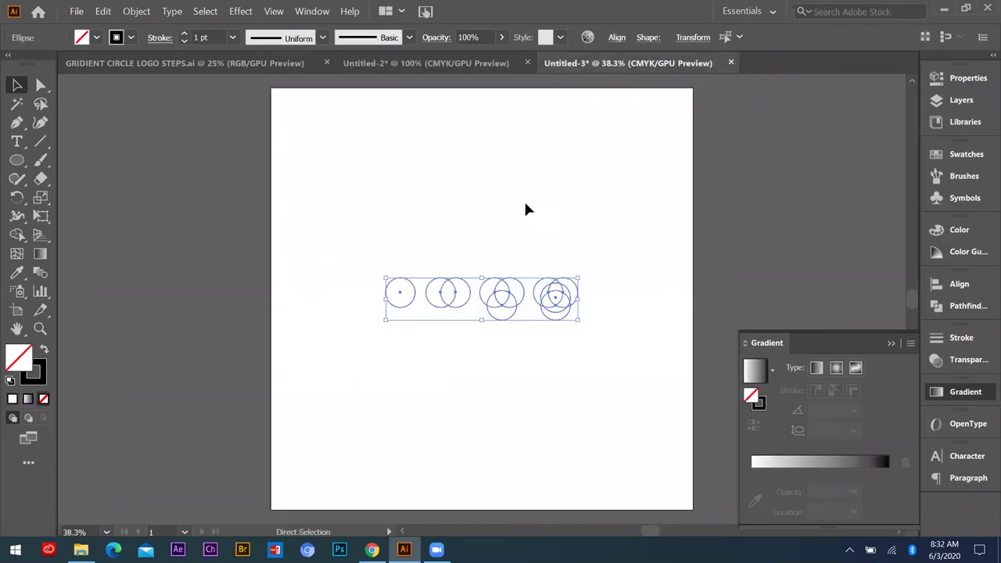
pyautogui.moveTo(507, 298); pyautogui.dragTo(416, 180)
pyautogui.click(403, 163)
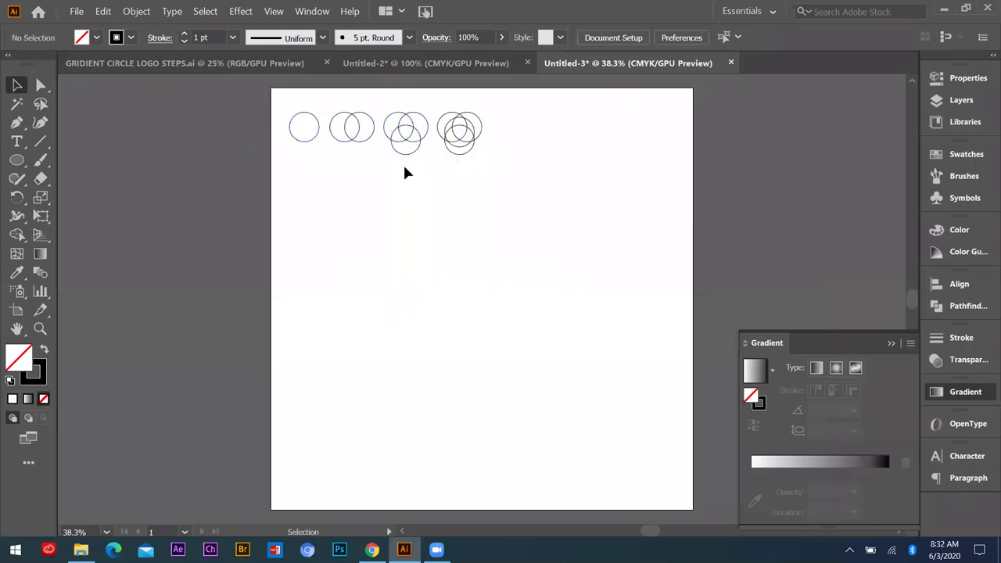
# - Add the text "Process" below the row of circle figures
pyautogui.scroll(1, 364, 129)
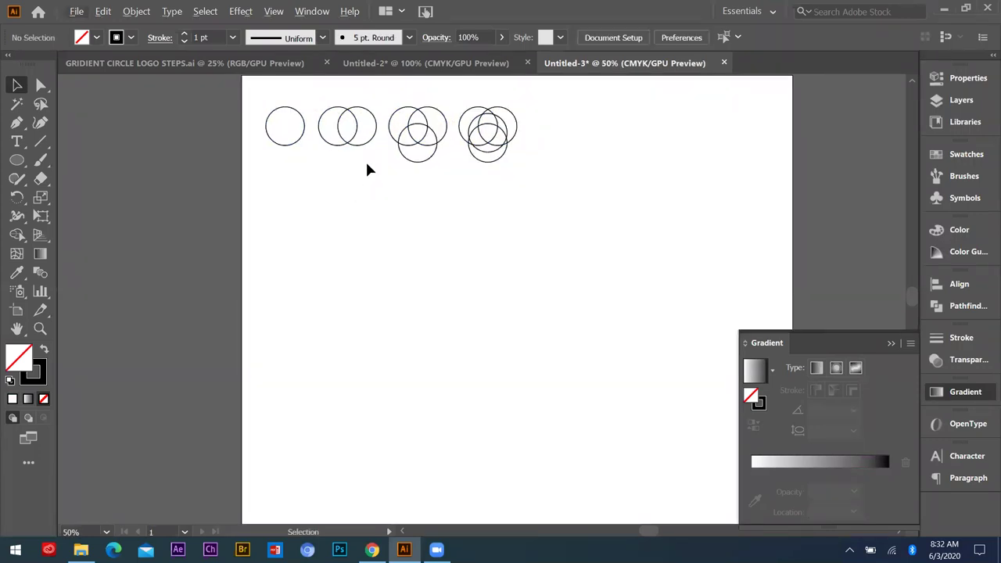
pyautogui.scroll(-1, 367, 160)
pyautogui.scroll(1, 352, 157)
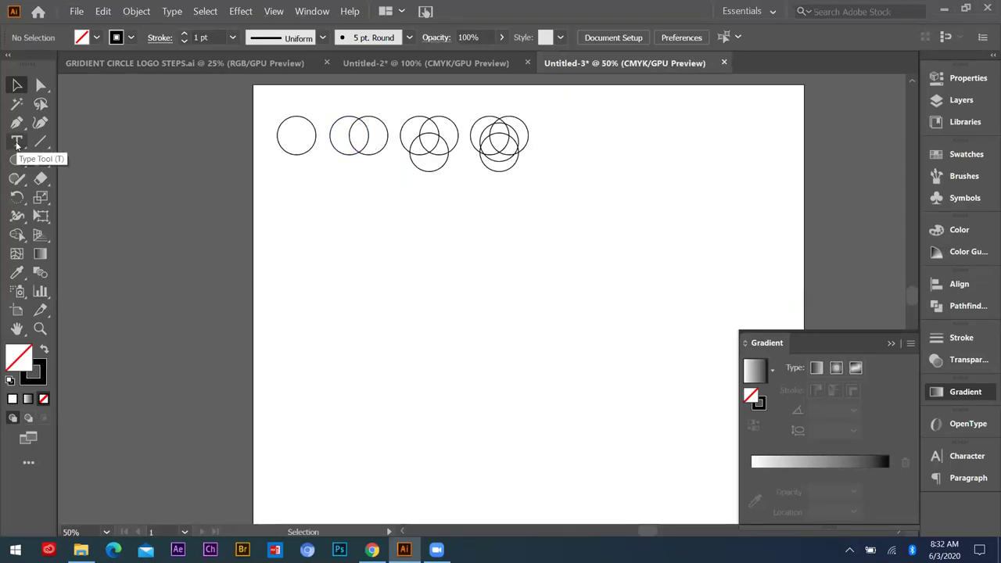
pyautogui.click(17, 144)
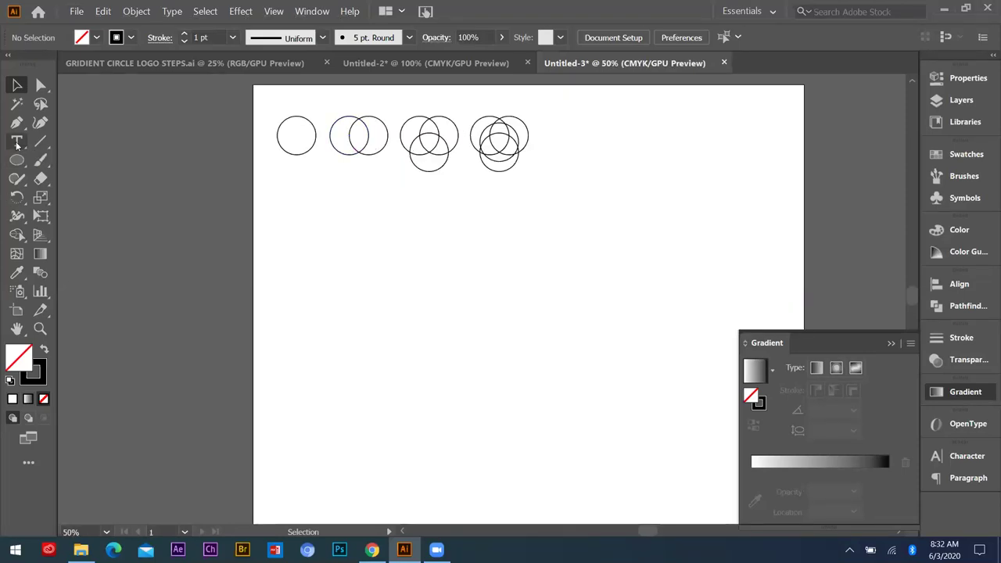
pyautogui.click(501, 274)
pyautogui.write('Process')
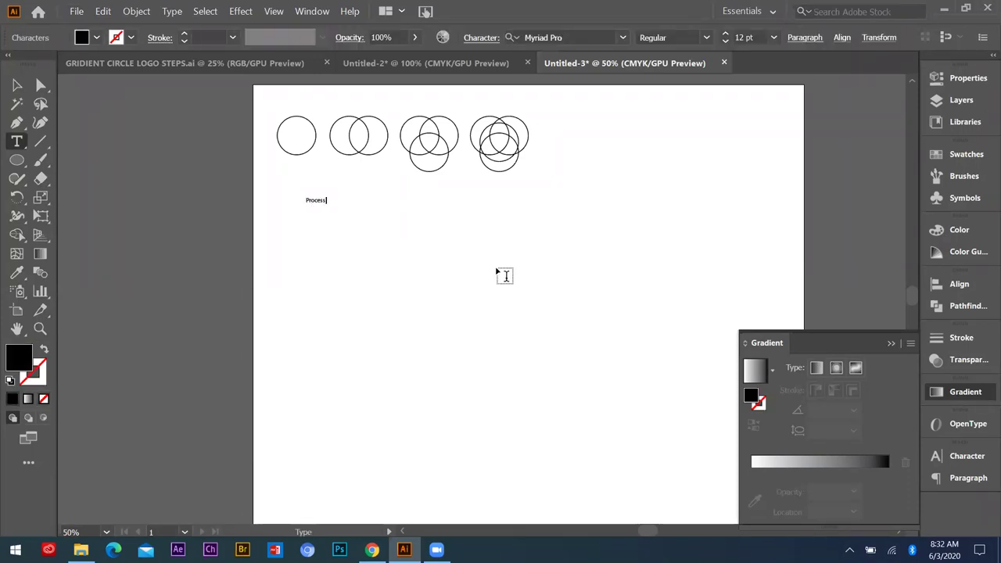
# - Complete the title text as "Process Work" and set it in Myriad Pro at 24 pt
pyautogui.write(' Work')
pyautogui.press('ctrl')
pyautogui.hotkey('ctrl', 't')
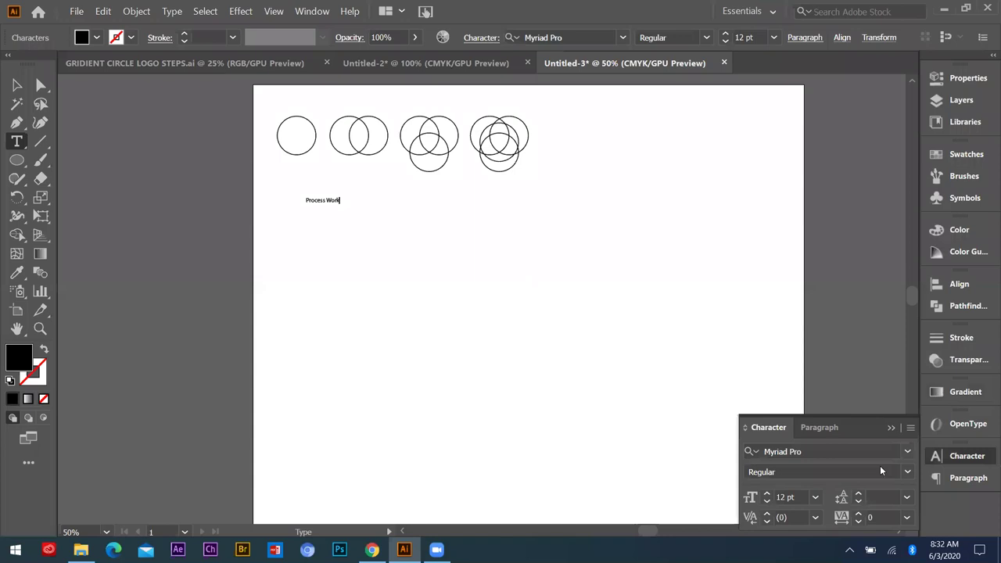
pyautogui.moveTo(867, 428); pyautogui.dragTo(871, 72)
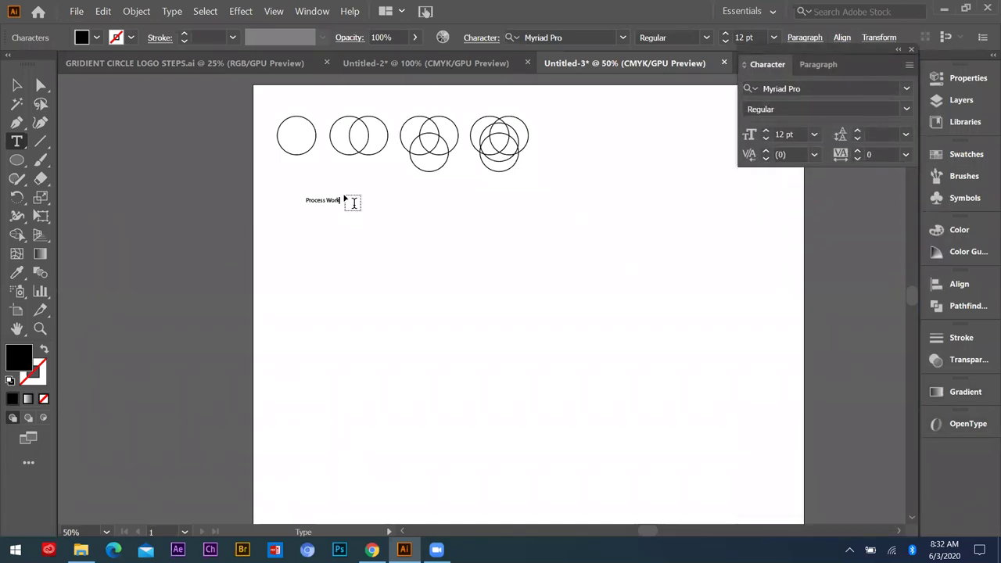
pyautogui.moveTo(305, 202); pyautogui.dragTo(354, 206)
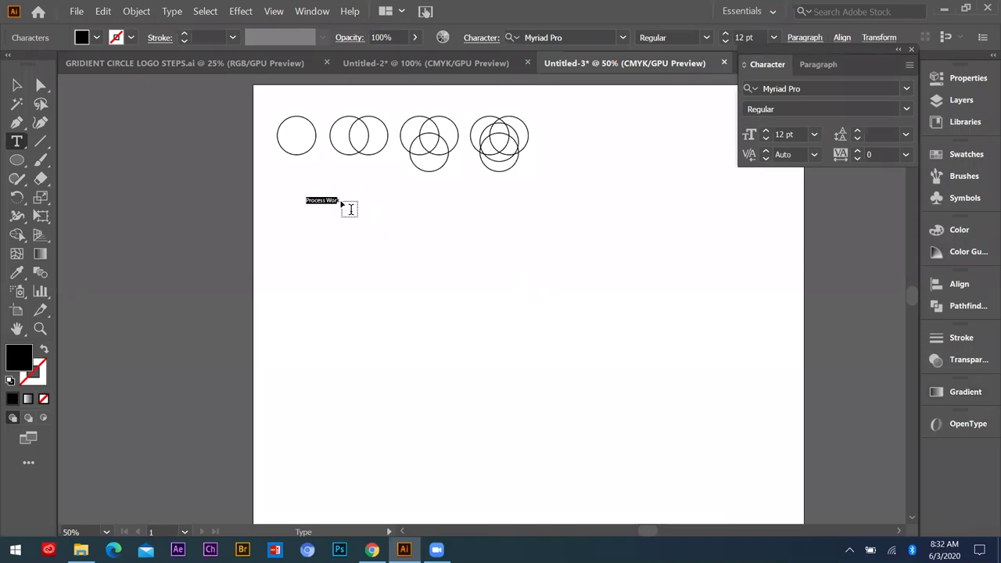
pyautogui.click(896, 90)
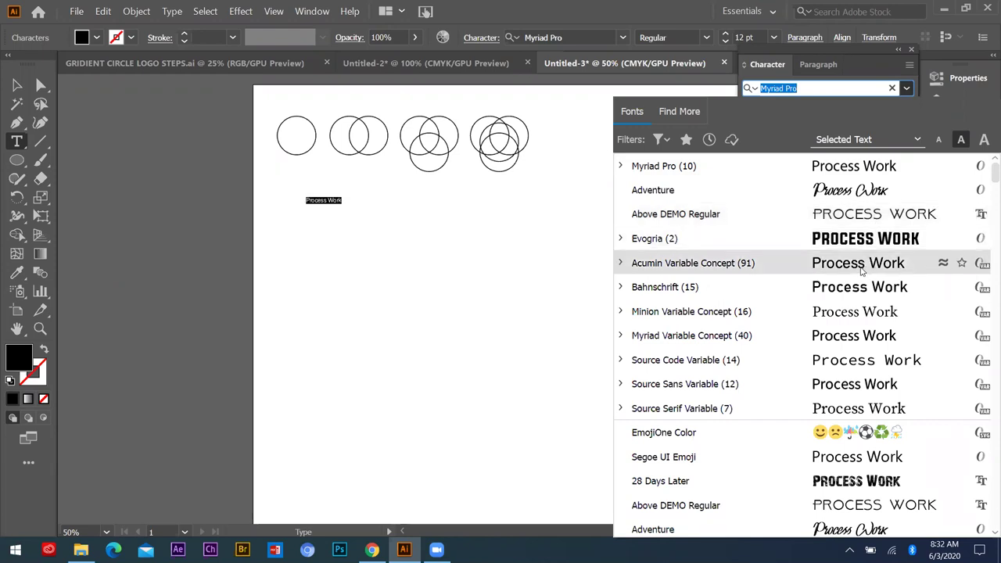
pyautogui.click(840, 164)
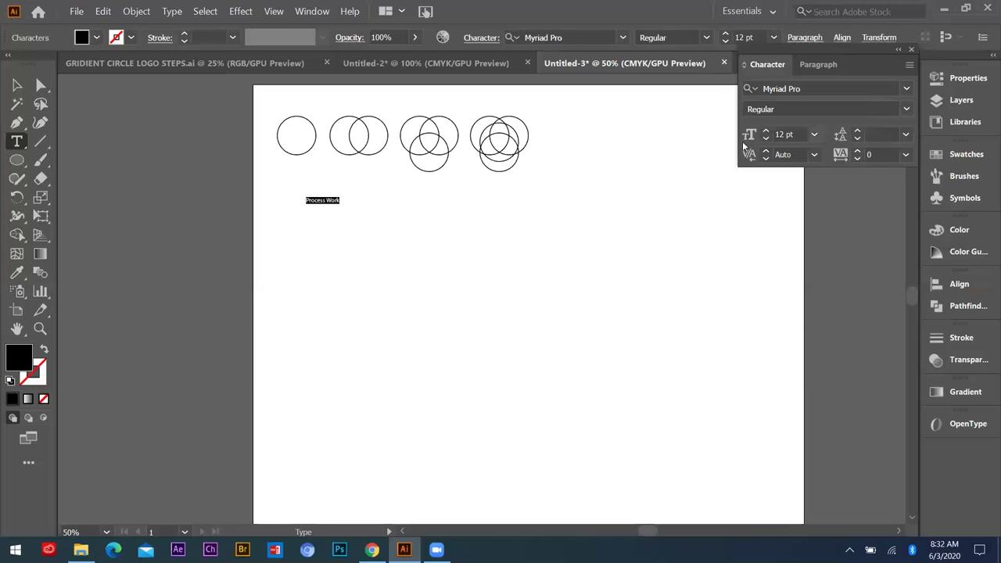
pyautogui.click(814, 135)
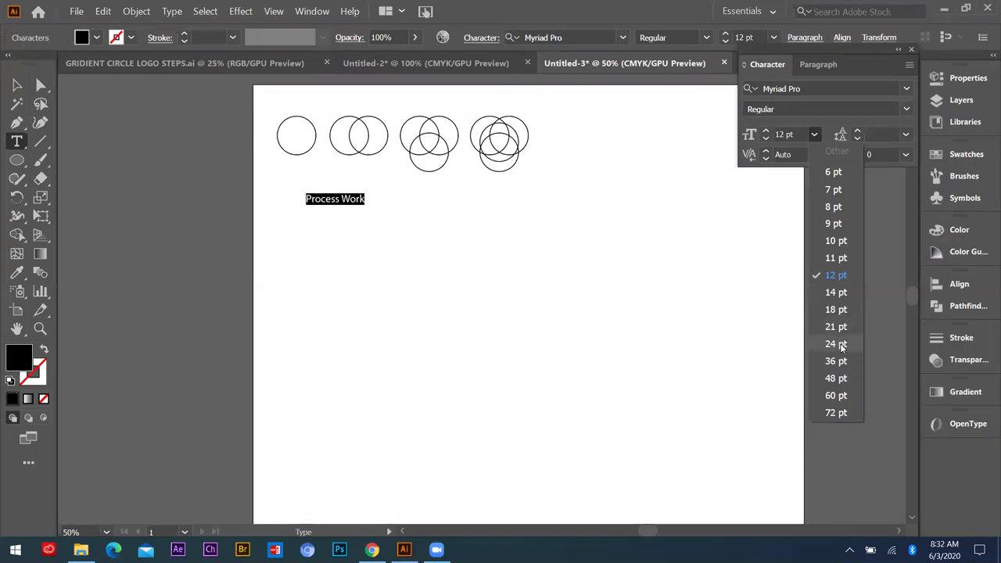
pyautogui.click(835, 345)
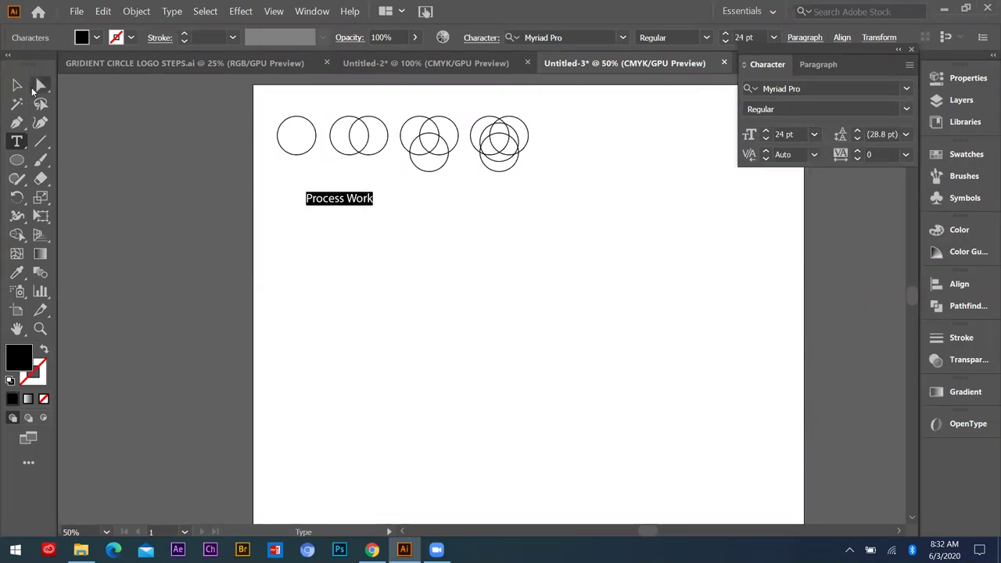
# - Set the word "Process" in the title to the Bold font style
pyautogui.moveTo(343, 200); pyautogui.dragTo(304, 199)
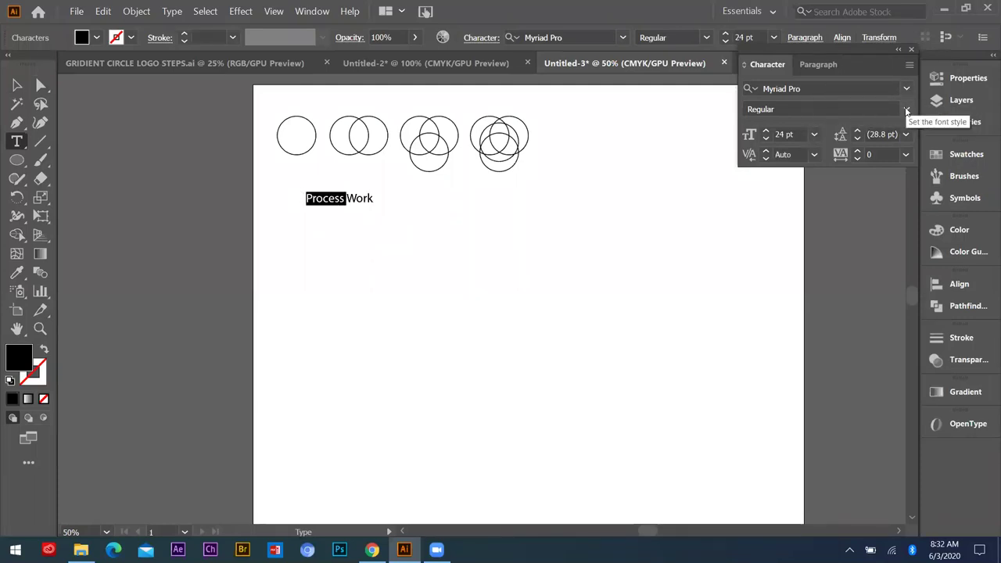
pyautogui.click(908, 108)
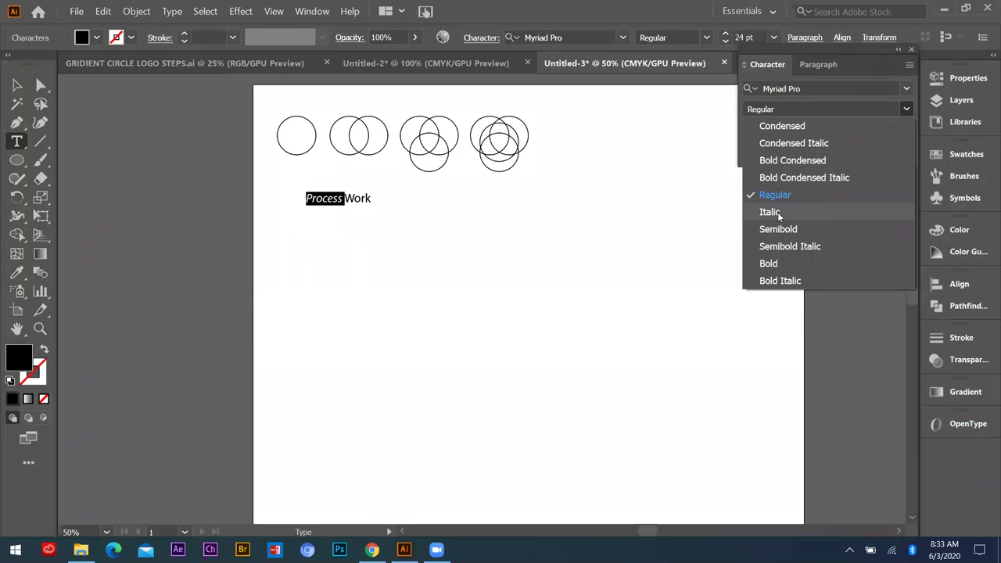
pyautogui.click(770, 264)
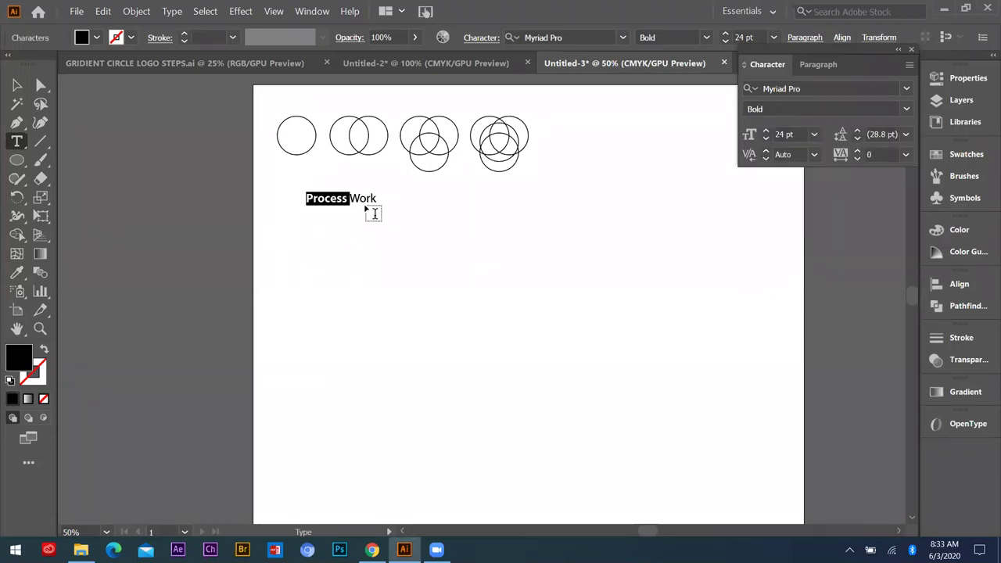
# - Enlarge the "Process Work" title and place it above the row of circle figures, aligned with the first circle's left edge
pyautogui.click(17, 84)
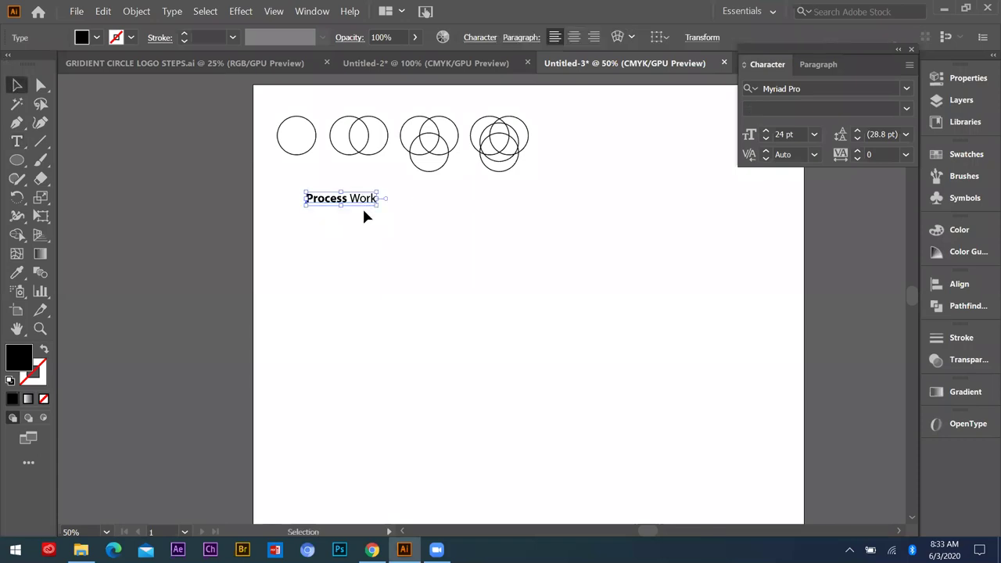
pyautogui.moveTo(378, 210); pyautogui.dragTo(342, 109)
pyautogui.click(319, 196)
pyautogui.scroll(1, 298, 184)
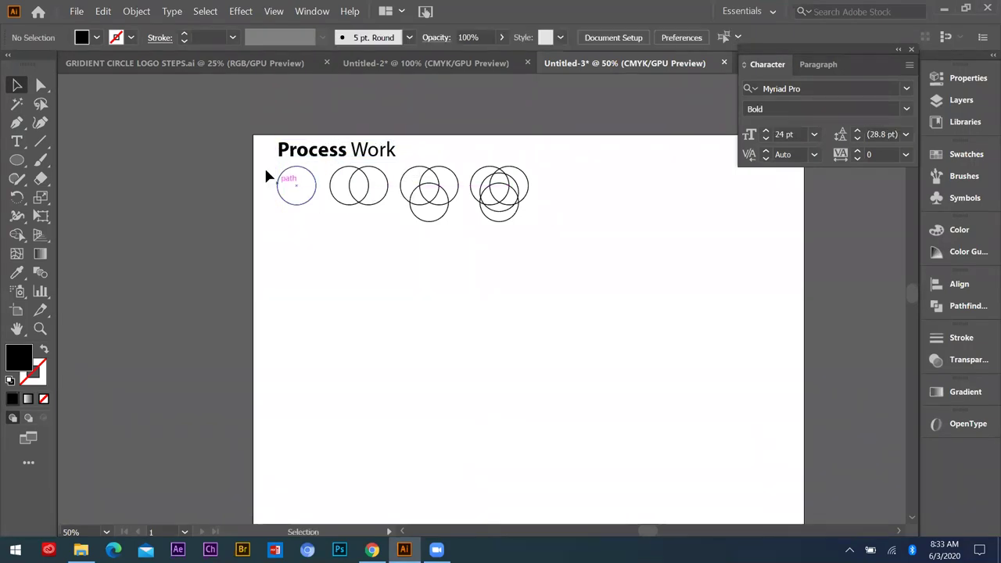
# - Move the row of circle figures slightly down to leave more space beneath the title
pyautogui.moveTo(431, 193); pyautogui.dragTo(429, 198)
pyautogui.click(328, 240)
pyautogui.scroll(2, 301, 211)
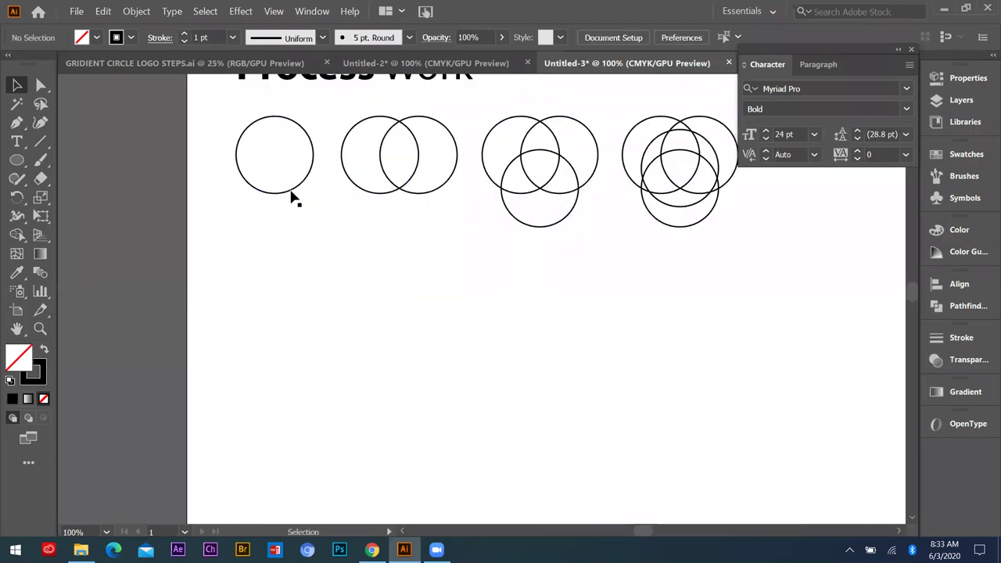
# - Add the text label "STEP 1" below the single circle
pyautogui.scroll(-1, 291, 193)
pyautogui.click(16, 141)
pyautogui.click(274, 223)
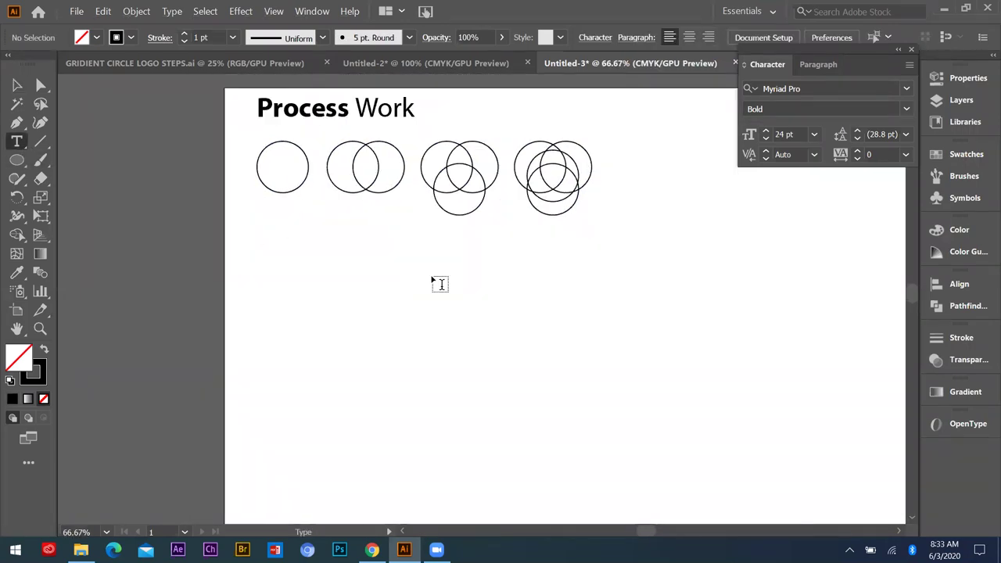
pyautogui.write('STEP 1')
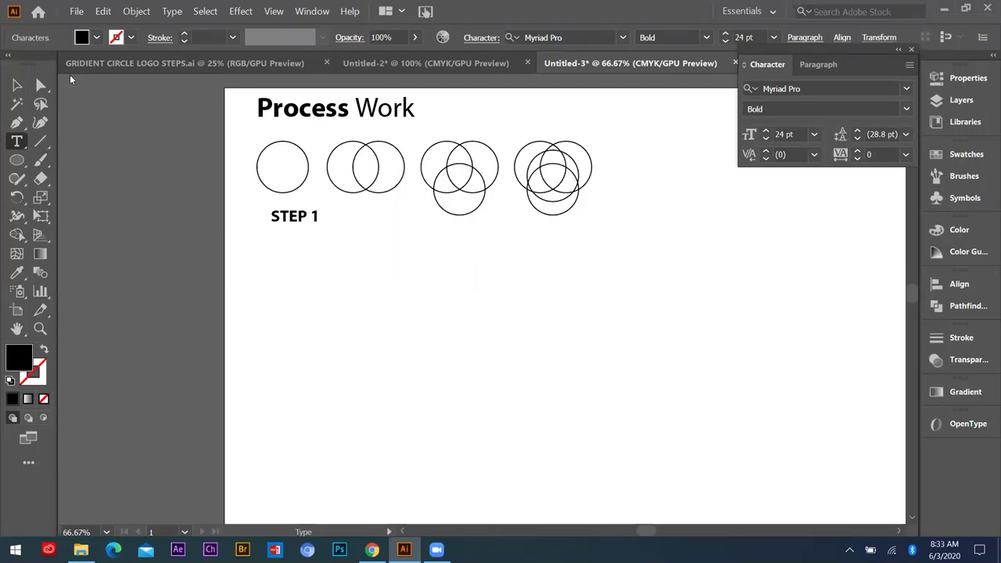
pyautogui.click(15, 88)
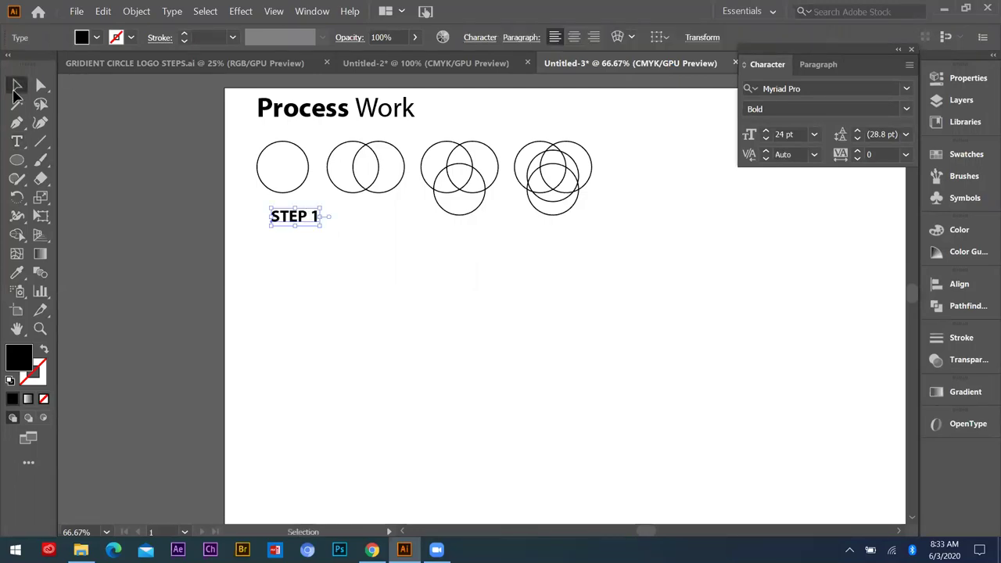
# - Position the "STEP 1" label under the first circle and duplicate it three times at equal spacing under the other figures
pyautogui.moveTo(303, 227); pyautogui.dragTo(368, 219)
pyautogui.click(376, 275)
pyautogui.hotkey('ctrl', 'd')
pyautogui.hotkey('ctrl', 'd')
# - Shift all four STEP labels together down below the circle figures and slightly to the right
pyautogui.click(537, 218)
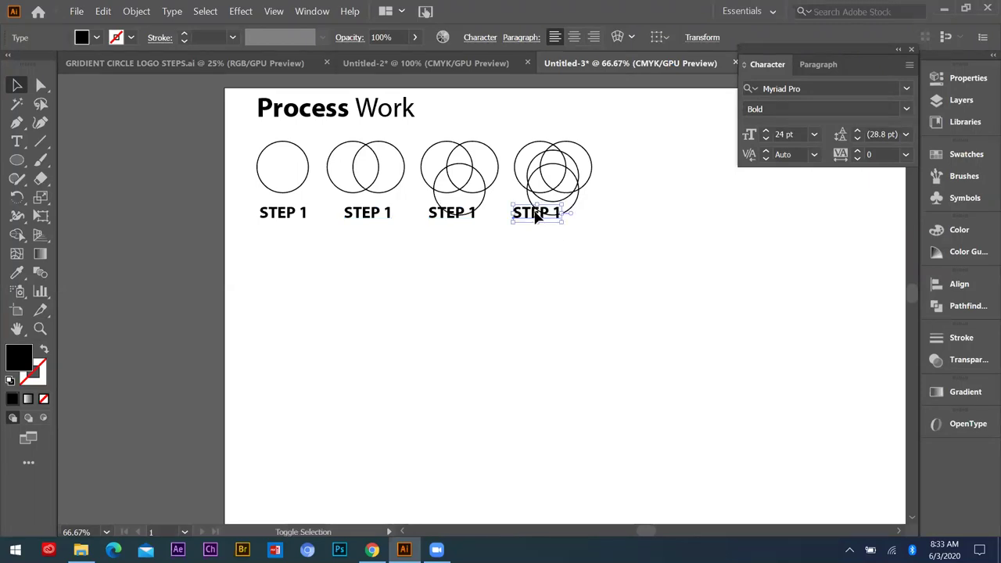
pyautogui.keyDown('shift'); pyautogui.click(453, 219); pyautogui.keyUp('shift')
pyautogui.keyDown('shift'); pyautogui.click(367, 219); pyautogui.keyUp('shift')
pyautogui.keyDown('shift'); pyautogui.click(296, 217); pyautogui.keyUp('shift')
pyautogui.press('Down')
pyautogui.press('Down')
pyautogui.press('Down')
pyautogui.press('Down')
pyautogui.press('Down')
pyautogui.press('Down')
pyautogui.press('Down')
pyautogui.press('Down')
pyautogui.press('Down')
pyautogui.press('Down')
pyautogui.press('Down')
pyautogui.press('Down')
pyautogui.press('Down')
pyautogui.press('Down')
pyautogui.press('Down')
pyautogui.press('Down')
pyautogui.press('Down')
pyautogui.press('Down')
pyautogui.press('Down')
pyautogui.press('Down')
pyautogui.press('Down')
pyautogui.press('Down')
pyautogui.press('Down')
pyautogui.press('Down')
pyautogui.press('Down')
pyautogui.press('Down')
pyautogui.press('Down')
pyautogui.press('Right')
pyautogui.press('Right')
pyautogui.press('Right')
pyautogui.press('Right')
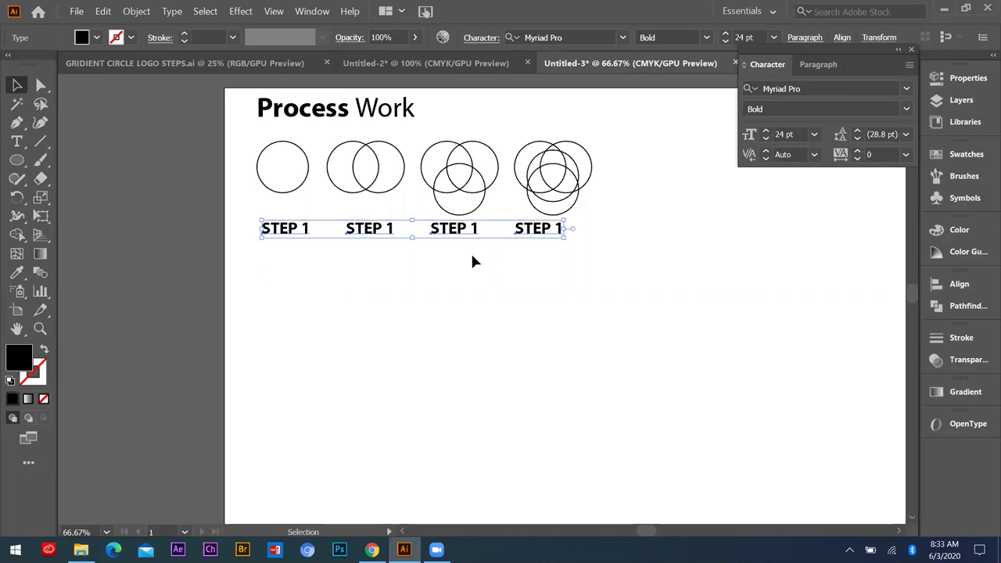
# - Nudge the third and fourth STEP labels right to centre them under their circle figures
pyautogui.click(472, 260)
pyautogui.click(465, 233)
pyautogui.press('Right')
pyautogui.press('Right')
pyautogui.press('Right')
pyautogui.press('Right')
pyautogui.press('Right')
pyautogui.press('Right')
pyautogui.press('Right')
pyautogui.press('Right')
pyautogui.press('Right')
pyautogui.press('Right')
pyautogui.press('Right')
pyautogui.press('Right')
pyautogui.click(535, 232)
pyautogui.press('Right')
pyautogui.press('Right')
pyautogui.press('Right')
pyautogui.press('Right')
pyautogui.press('Right')
pyautogui.press('Right')
pyautogui.press('Right')
pyautogui.press('Right')
pyautogui.press('Right')
pyautogui.press('Right')
pyautogui.press('Right')
pyautogui.press('Right')
pyautogui.press('Right')
pyautogui.press('Right')
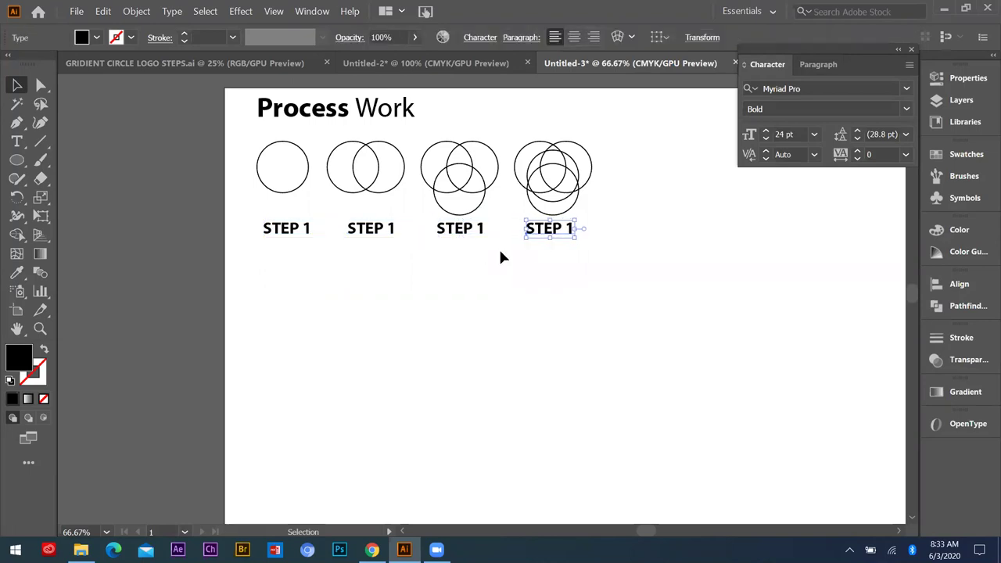
# - Set all four STEP labels to the Regular font style
pyautogui.click(291, 235)
pyautogui.click(368, 233)
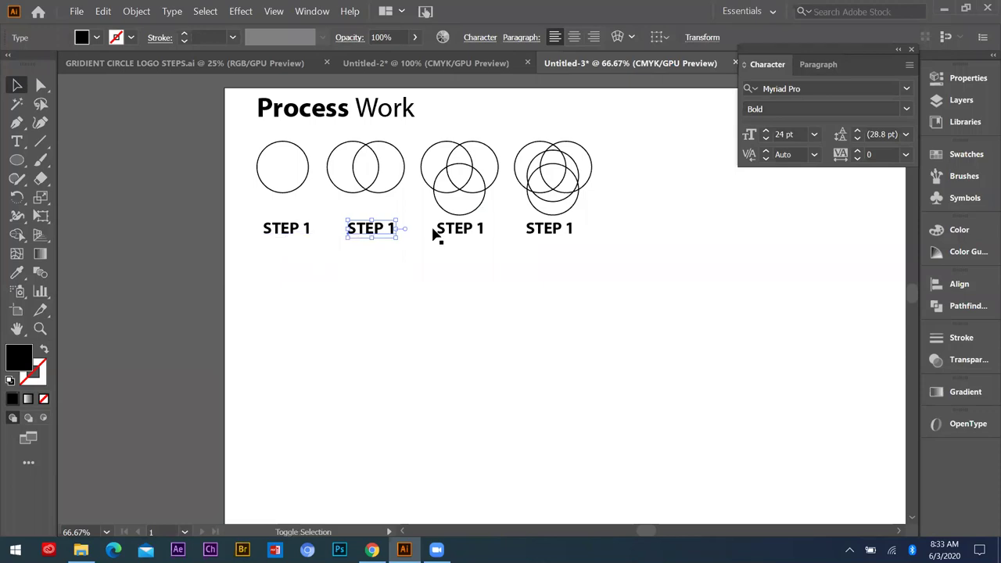
pyautogui.keyDown('shift'); pyautogui.click(438, 233); pyautogui.keyUp('shift')
pyautogui.keyDown('shift'); pyautogui.click(556, 235); pyautogui.keyUp('shift')
pyautogui.keyDown('shift'); pyautogui.click(301, 234); pyautogui.keyUp('shift')
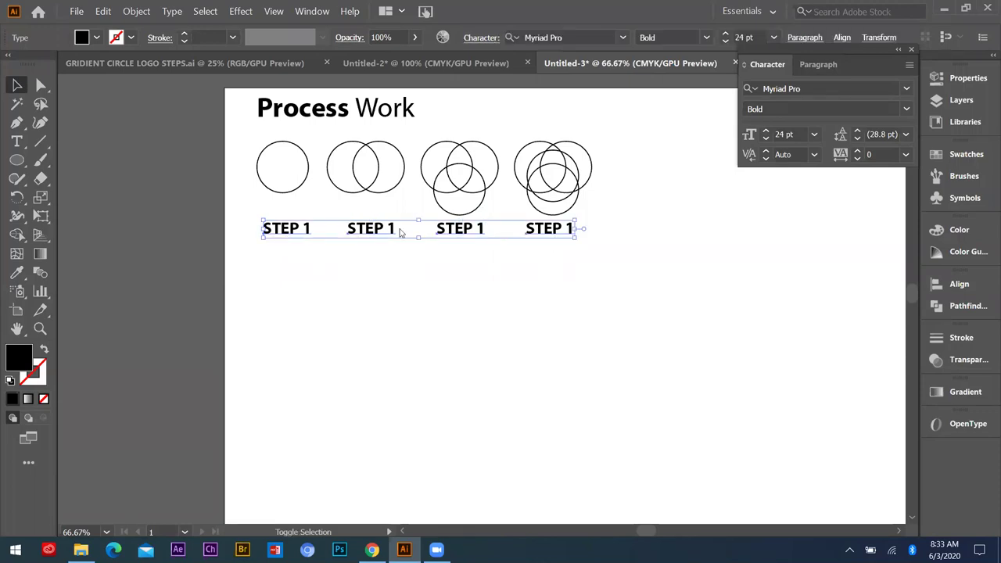
pyautogui.click(905, 108)
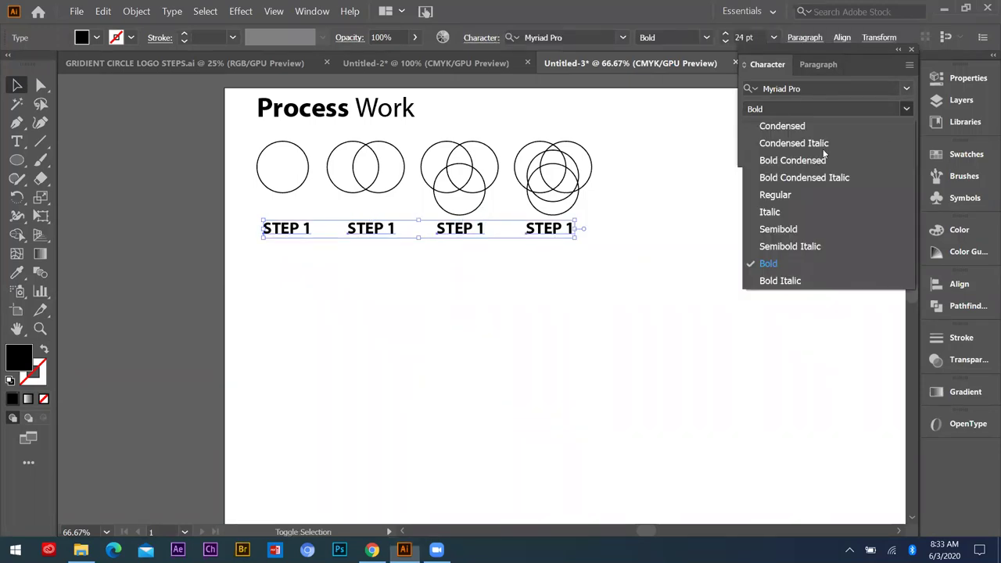
pyautogui.click(774, 196)
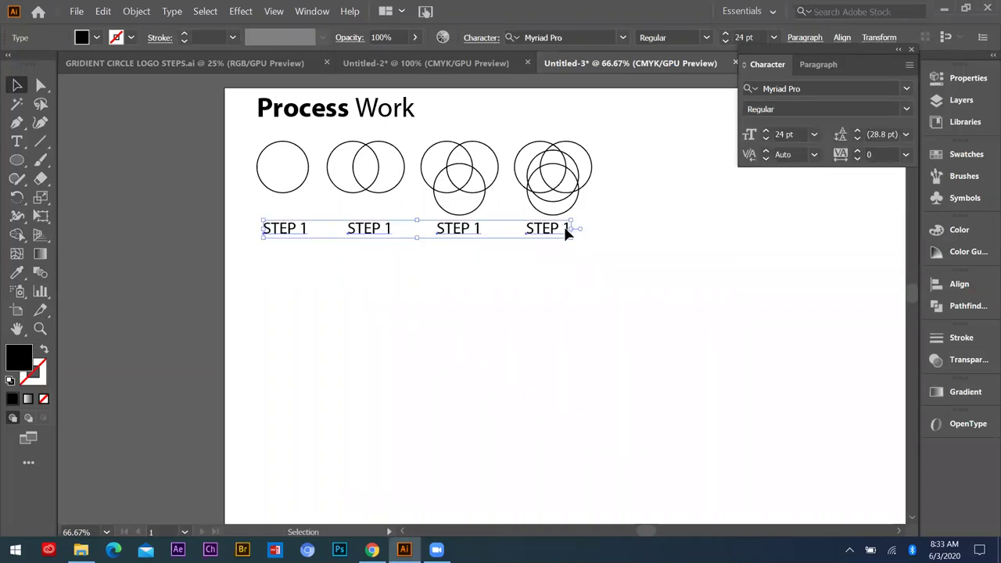
# - Renumber the second, third and fourth labels as STEP 2, STEP 3 and STEP 4
pyautogui.click(17, 141)
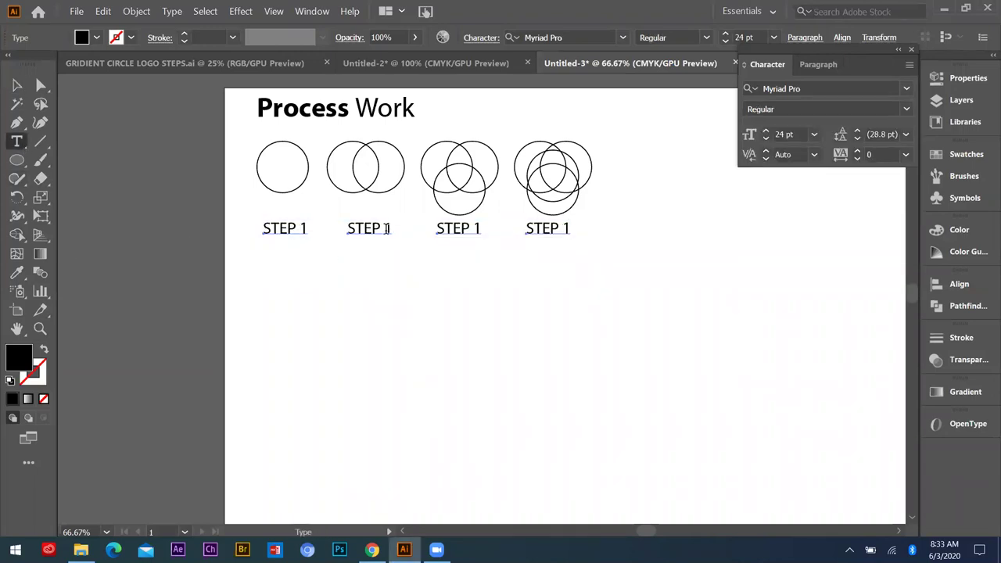
pyautogui.moveTo(397, 228); pyautogui.dragTo(381, 228)
pyautogui.write('2')
pyautogui.moveTo(484, 228); pyautogui.dragTo(471, 227)
pyautogui.write('3')
pyautogui.moveTo(564, 226); pyautogui.dragTo(571, 226)
pyautogui.write('4')
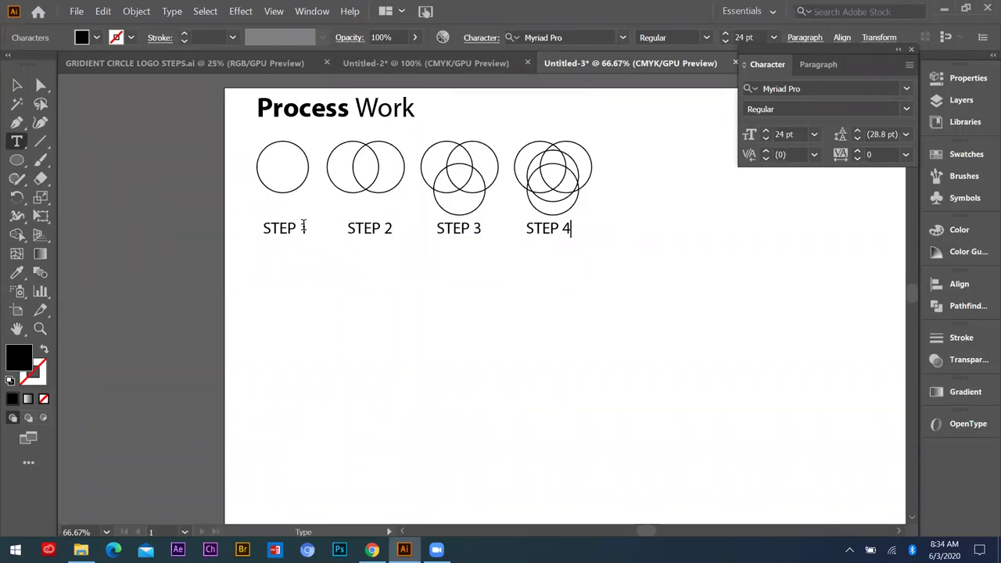
# - Set the number in each of the four STEP labels to the Bold font style
pyautogui.moveTo(319, 229); pyautogui.dragTo(302, 228)
pyautogui.click(908, 114)
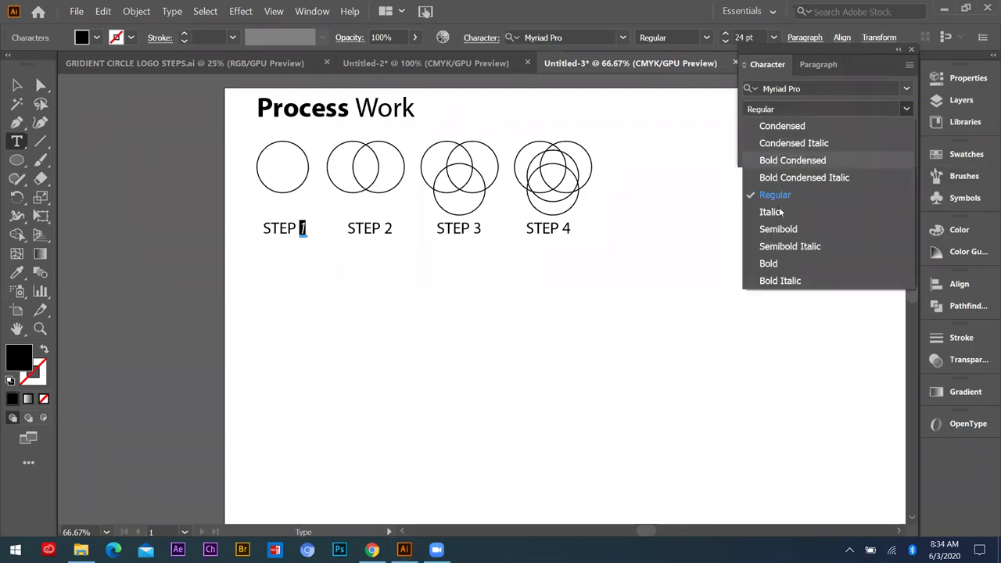
pyautogui.click(782, 263)
pyautogui.moveTo(381, 228); pyautogui.dragTo(398, 233)
pyautogui.click(905, 111)
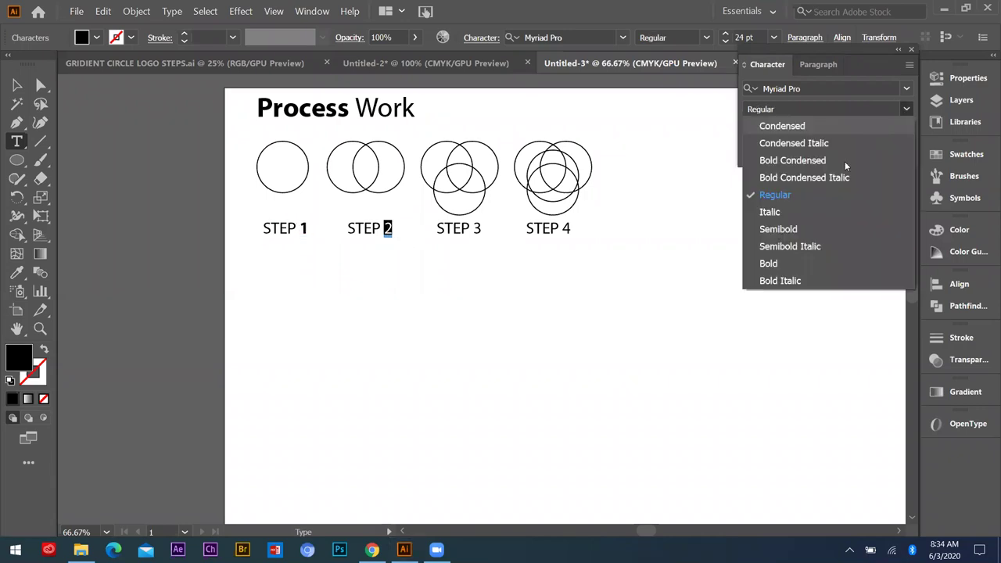
pyautogui.click(782, 263)
pyautogui.moveTo(471, 225); pyautogui.dragTo(490, 230)
pyautogui.click(906, 110)
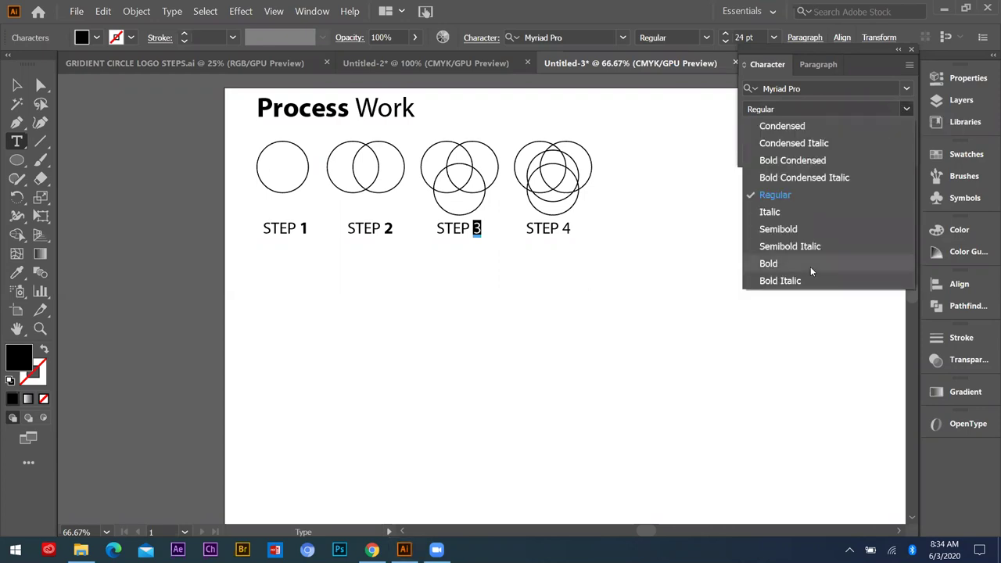
pyautogui.click(782, 263)
pyautogui.moveTo(576, 226); pyautogui.dragTo(559, 229)
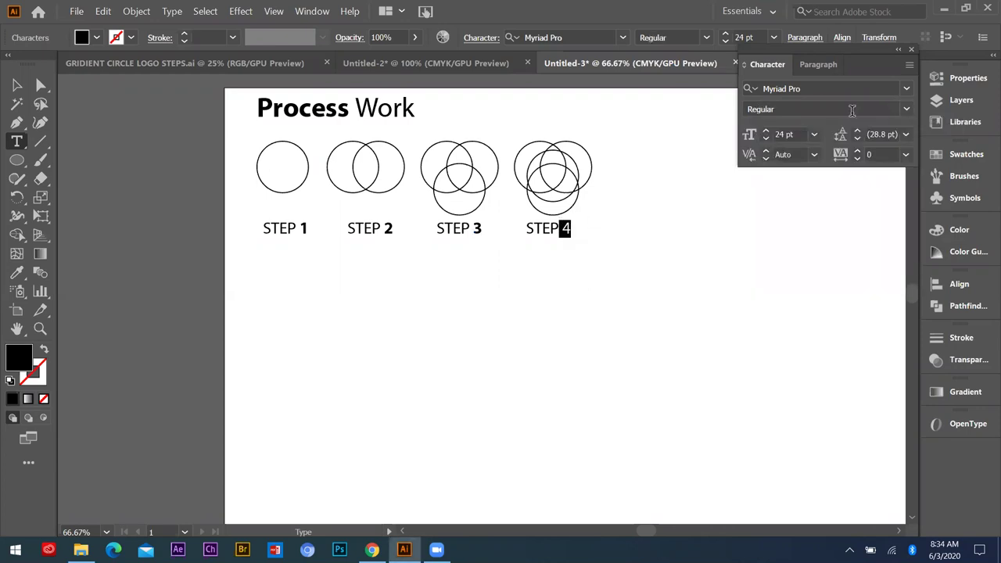
# - Make the number 4 in the STEP 4 label bold
pyautogui.click(906, 108)
pyautogui.click(798, 264)
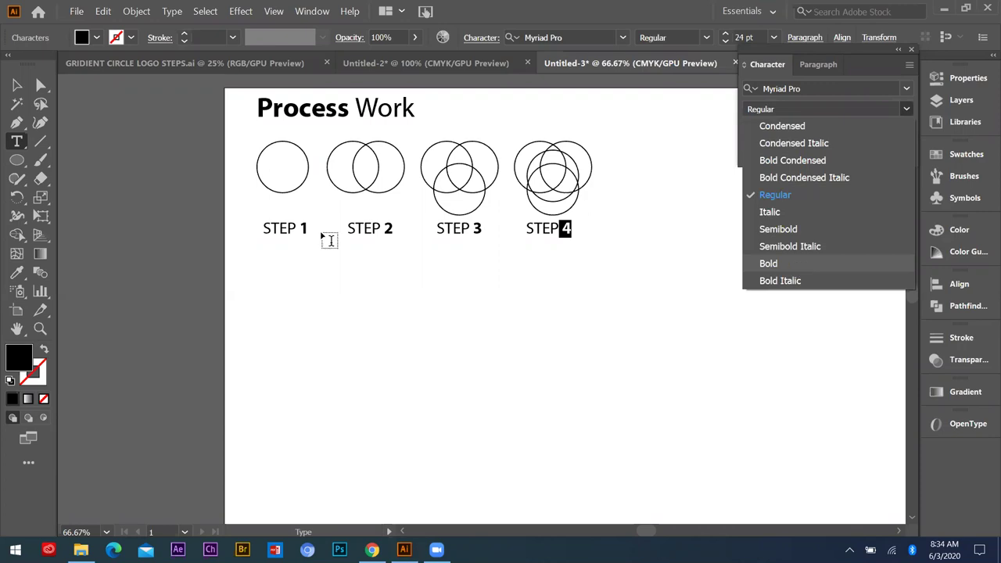
pyautogui.press('Escape')
pyautogui.click(266, 290)
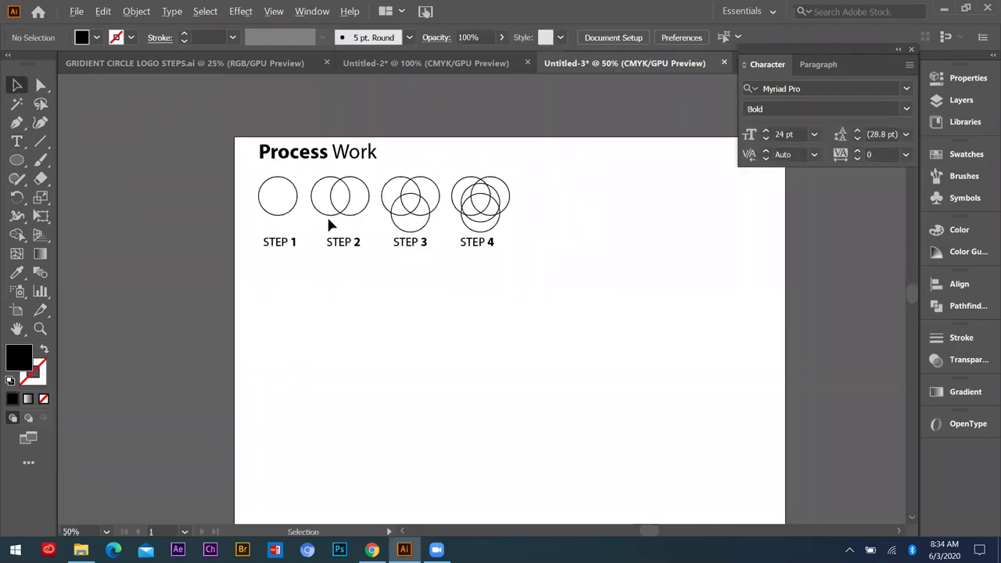
# - Draw a straight vertical Pen path about 294 px long from the artboard's upper edge, just beside the STEP 4 circles
pyautogui.hotkey('ctrl', '1')
pyautogui.hotkey('ctrl', '-')
pyautogui.hotkey('ctrl', '-')
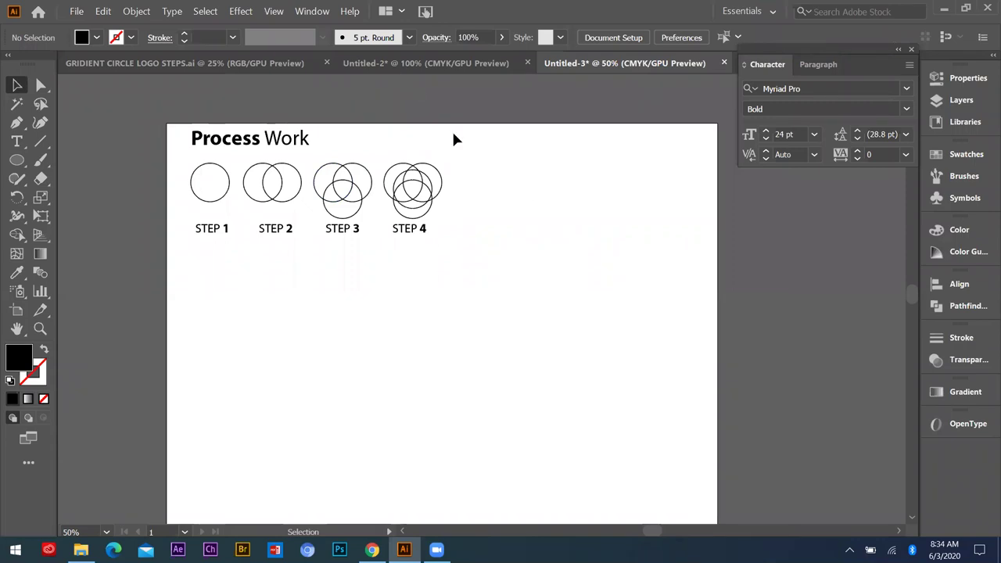
pyautogui.click(17, 160)
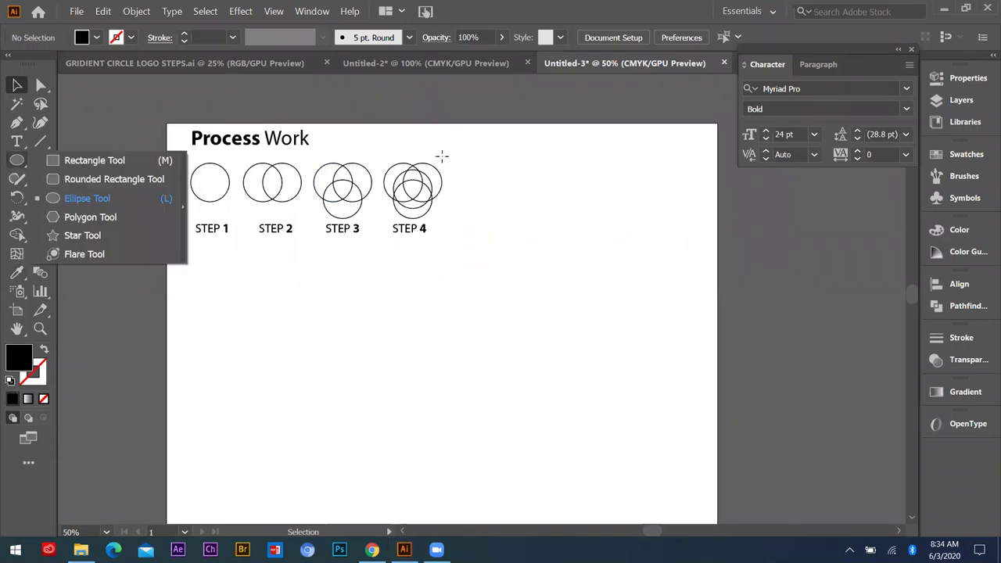
pyautogui.press('m')
pyautogui.click(17, 123)
pyautogui.click(450, 123)
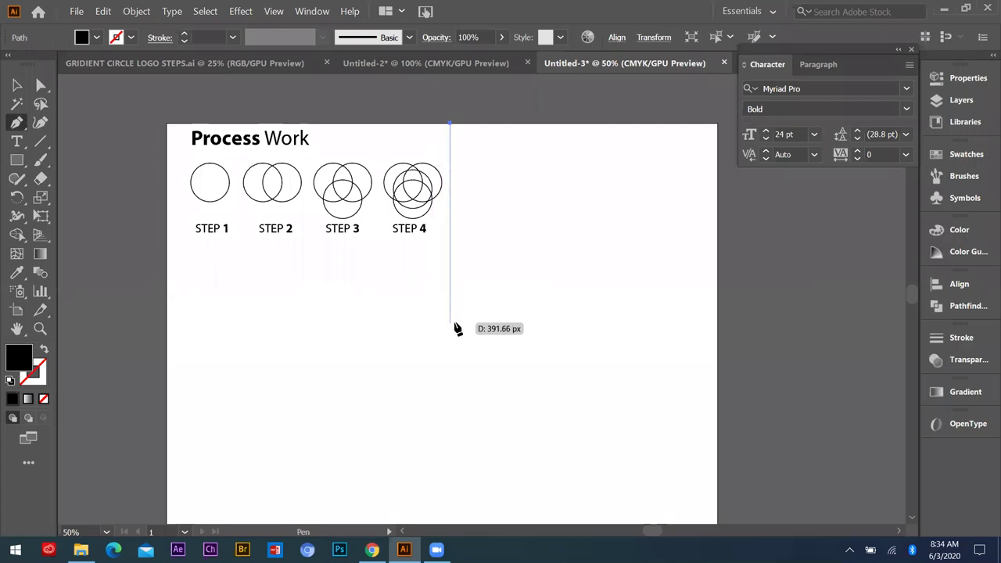
pyautogui.keyDown('shift'); pyautogui.click(458, 275); pyautogui.keyUp('shift')
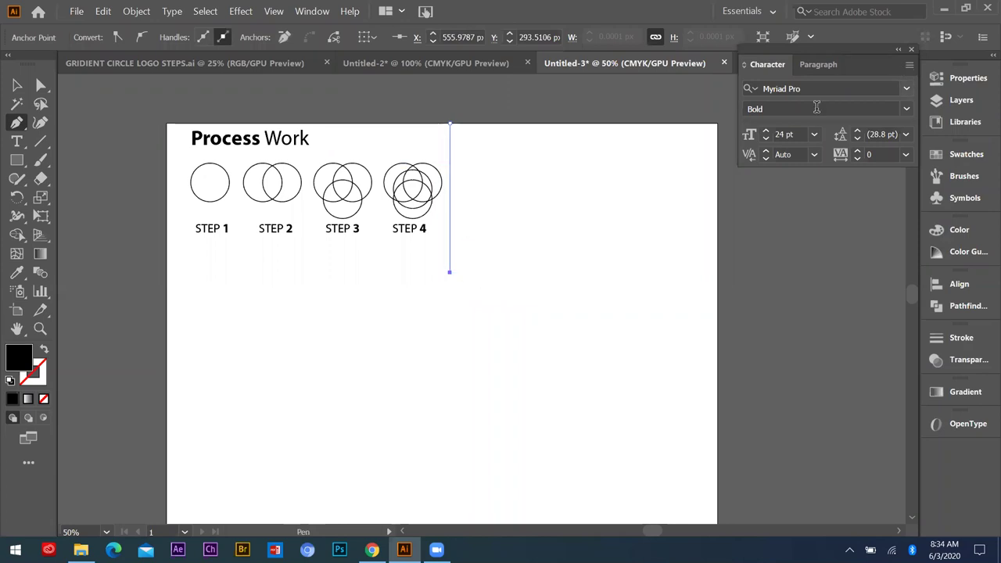
# - Set the vertical line's stroke weight to 3 pt
pyautogui.click(963, 339)
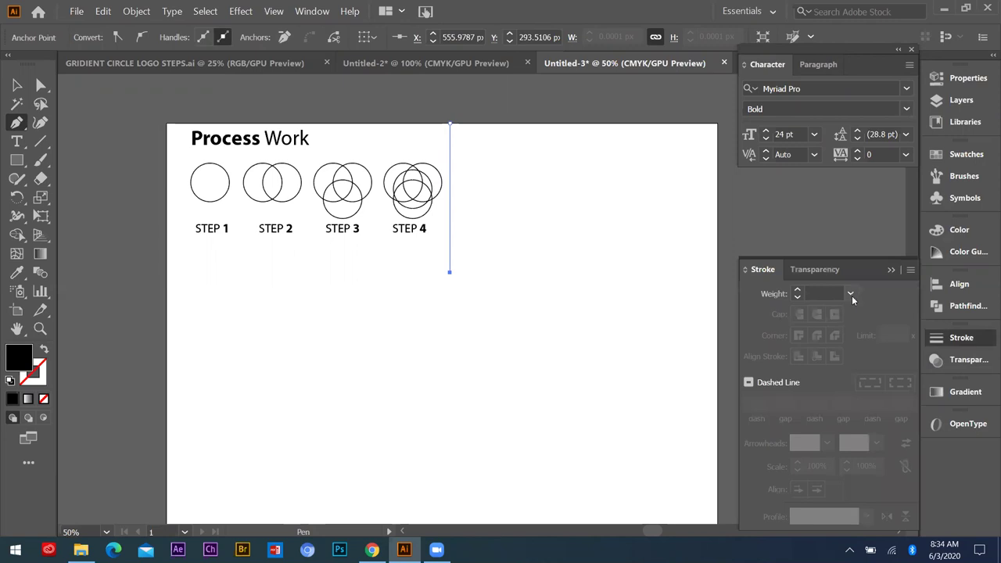
pyautogui.click(851, 294)
pyautogui.click(870, 94)
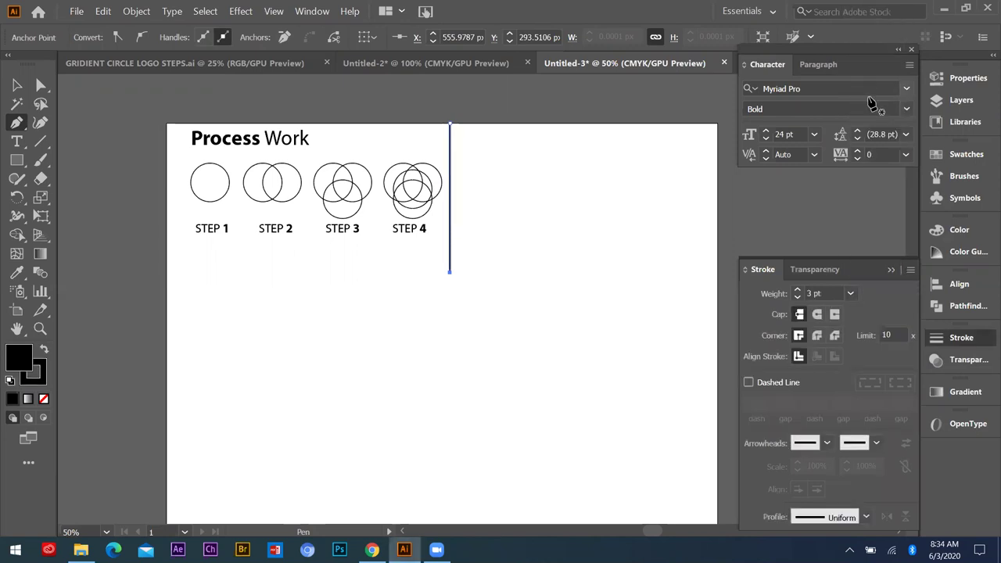
# - Make the vertical line dashed, with 12 pt dashes and 8 pt gaps
pyautogui.click(749, 381)
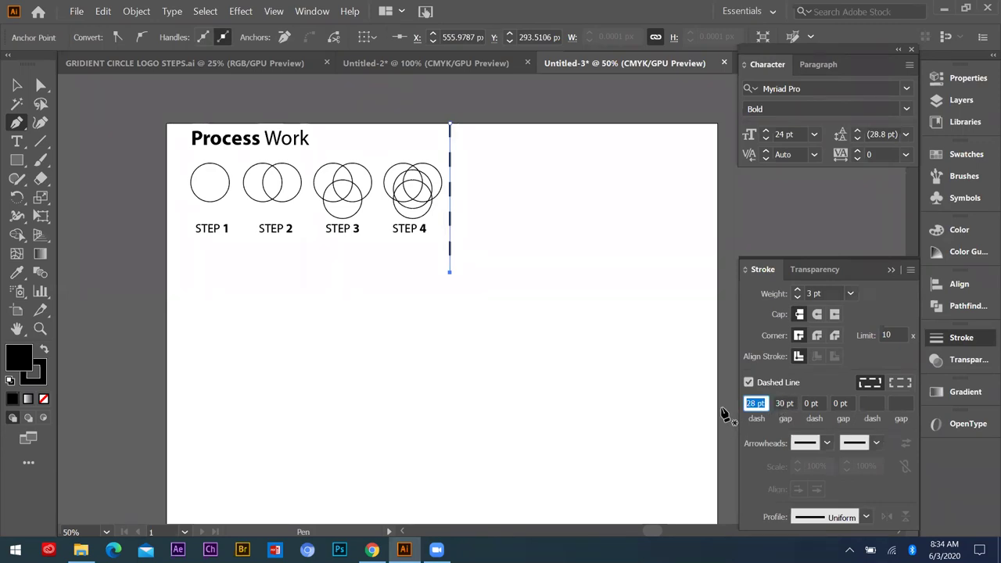
pyautogui.write('12')
pyautogui.press('Tab')
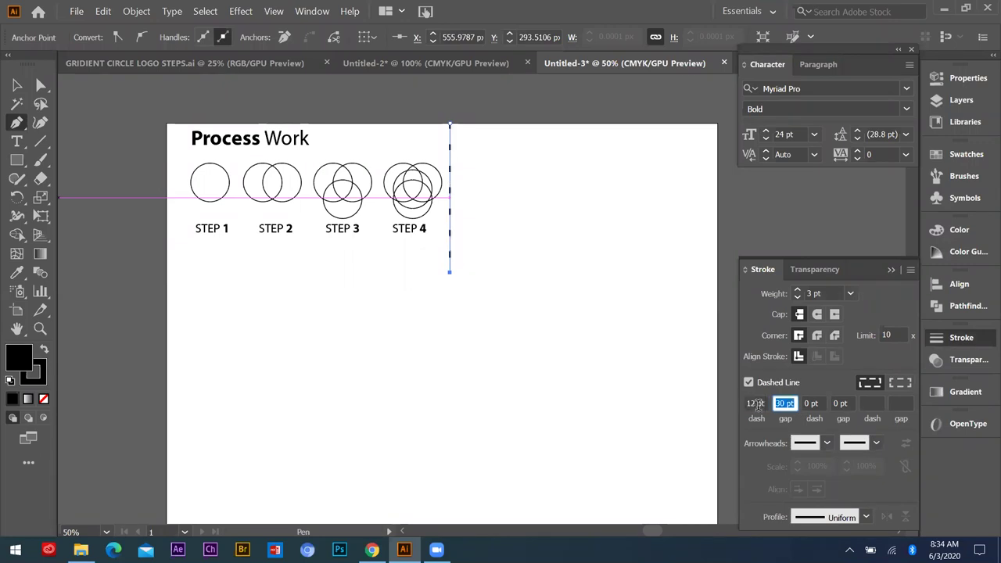
pyautogui.write('10')
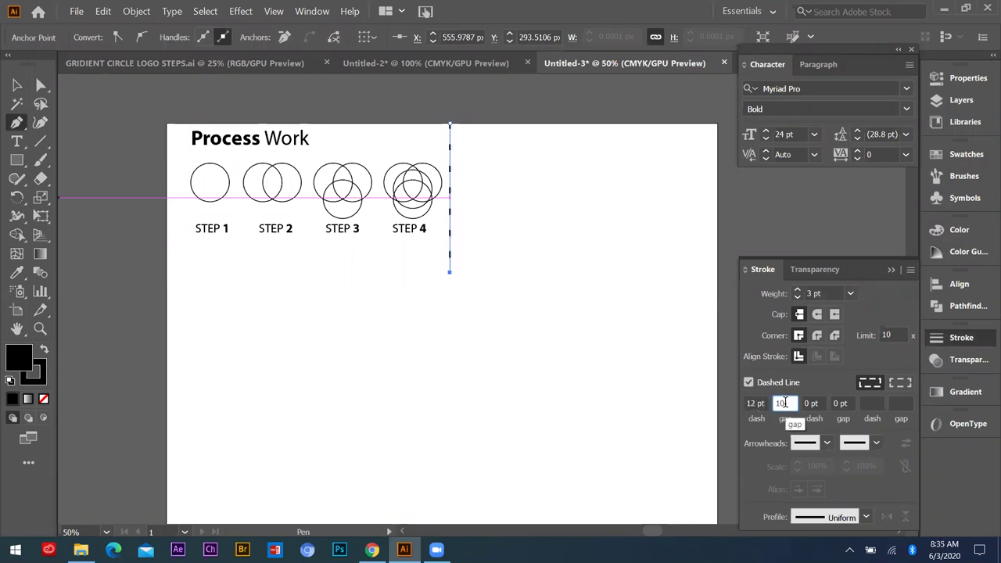
pyautogui.moveTo(785, 403); pyautogui.dragTo(763, 405)
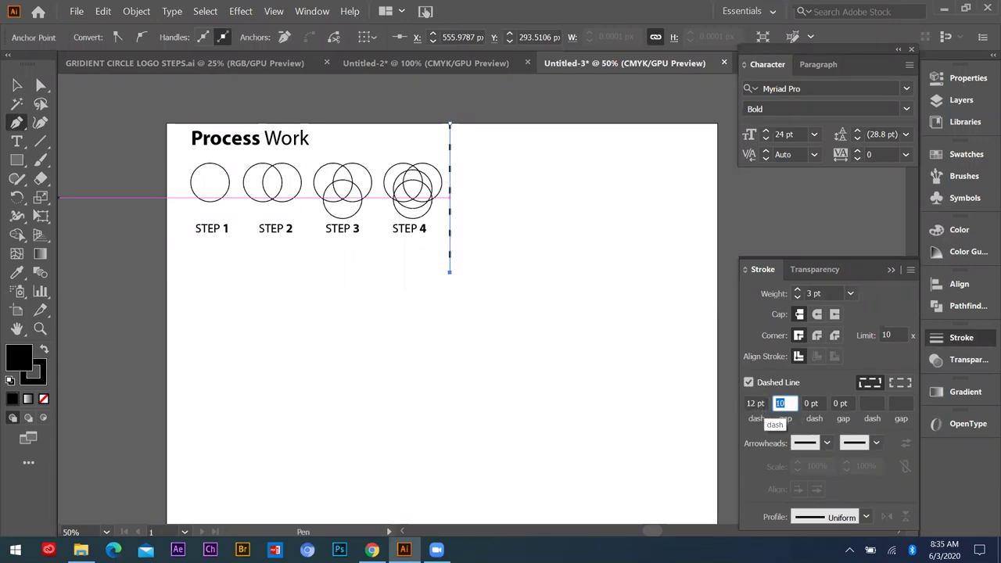
pyautogui.write('2')
pyautogui.press('Return')
pyautogui.click(784, 403)
pyautogui.write('5')
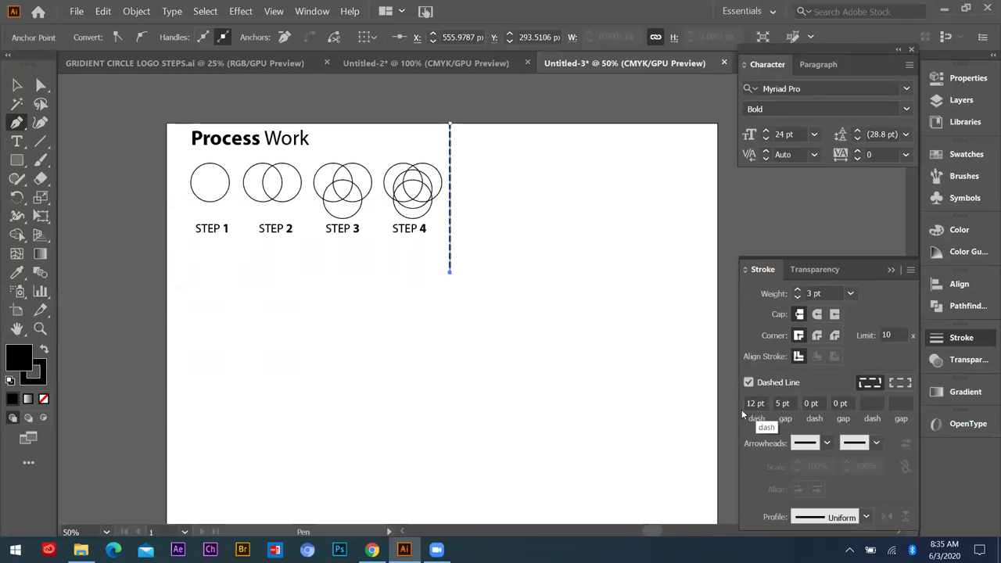
pyautogui.press('Return')
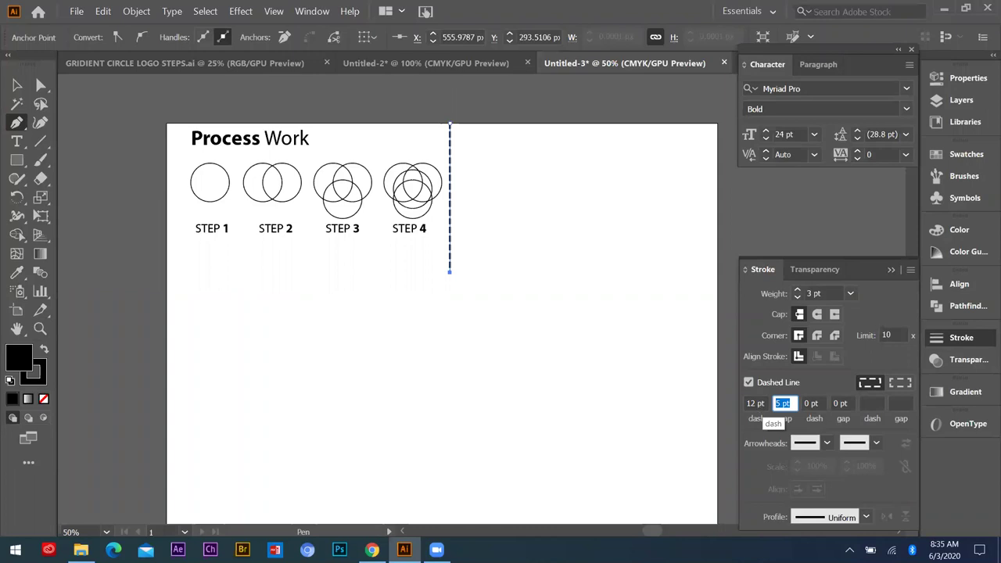
pyautogui.write('8')
pyautogui.press('Return')
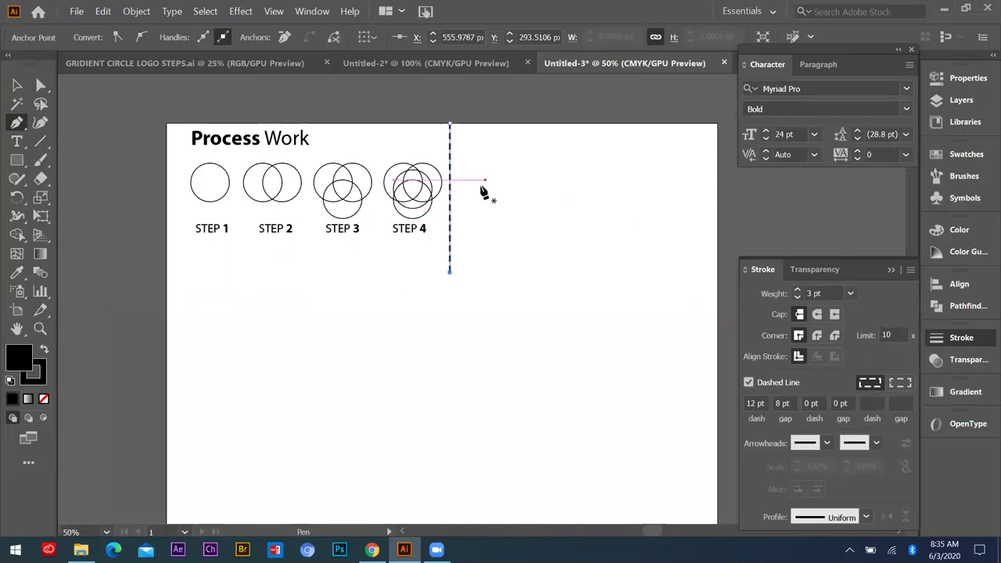
# - Remove the fill from the dashed line, keeping only its stroke
pyautogui.scroll(1, 485, 217)
pyautogui.click(15, 86)
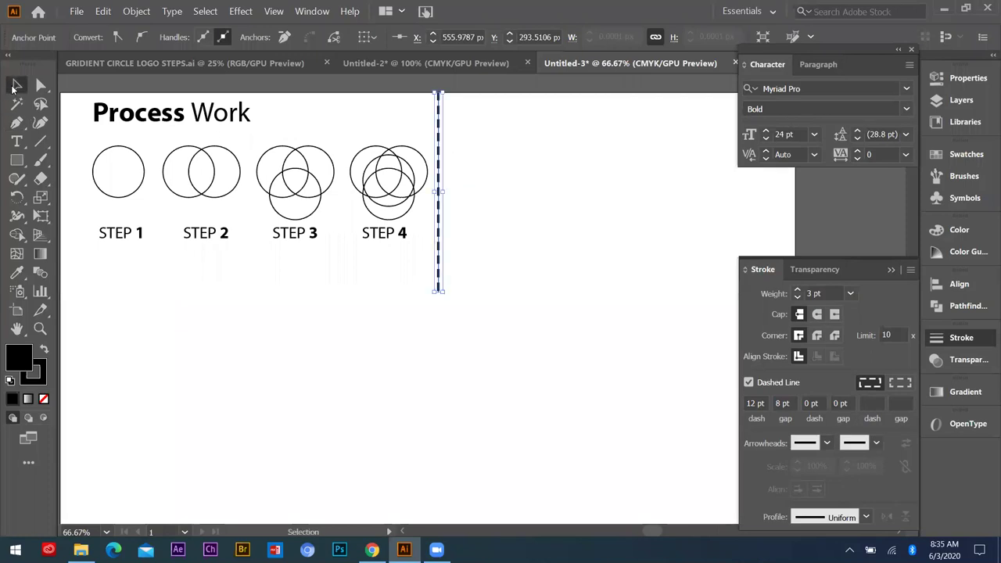
pyautogui.click(435, 170)
pyautogui.click(440, 167)
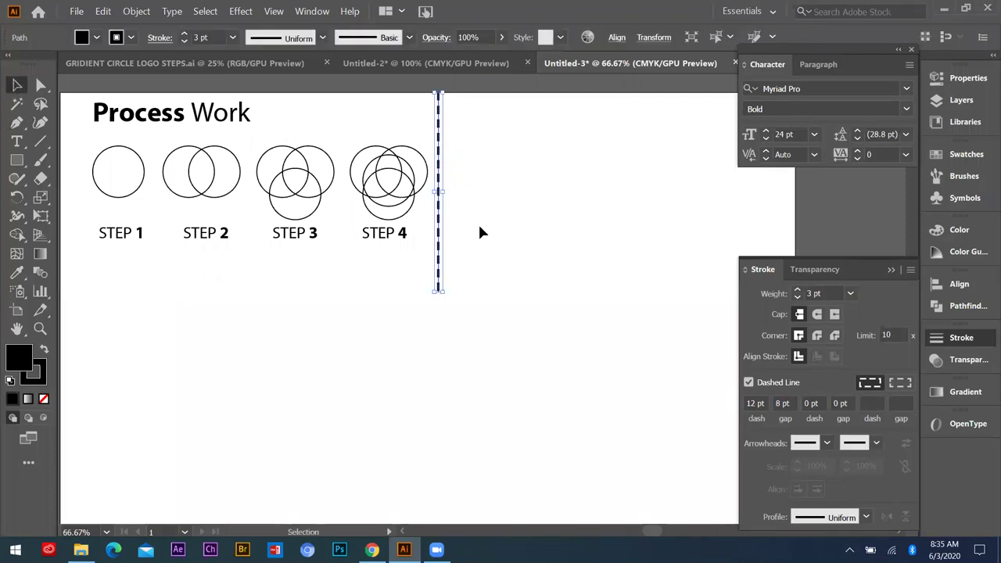
pyautogui.hotkey('ctrl', '+')
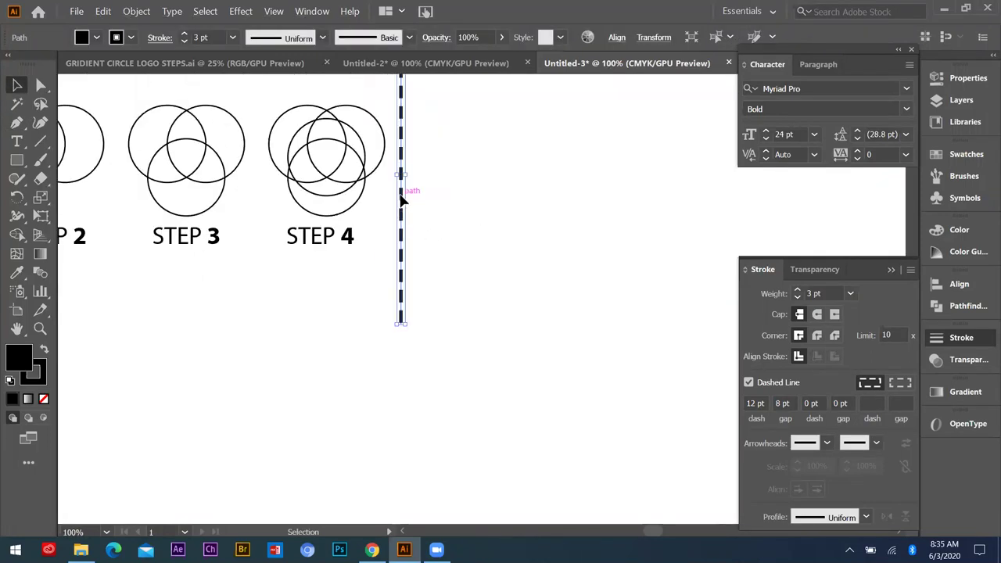
pyautogui.click(44, 400)
pyautogui.click(408, 154)
pyautogui.click(402, 159)
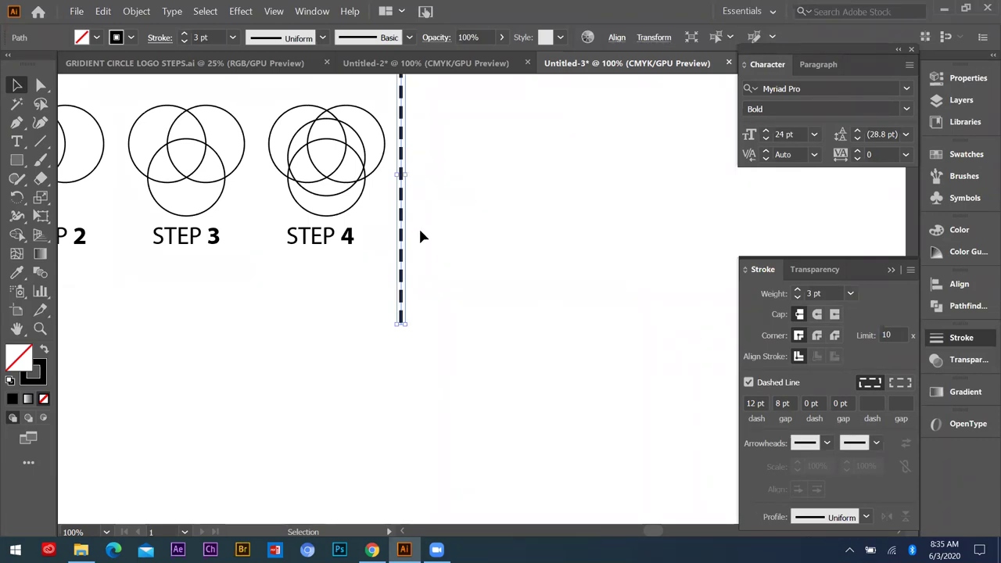
# - Change the dashed line's stroke color to gray 686868
pyautogui.doubleClick(37, 369)
pyautogui.write('197BC2')
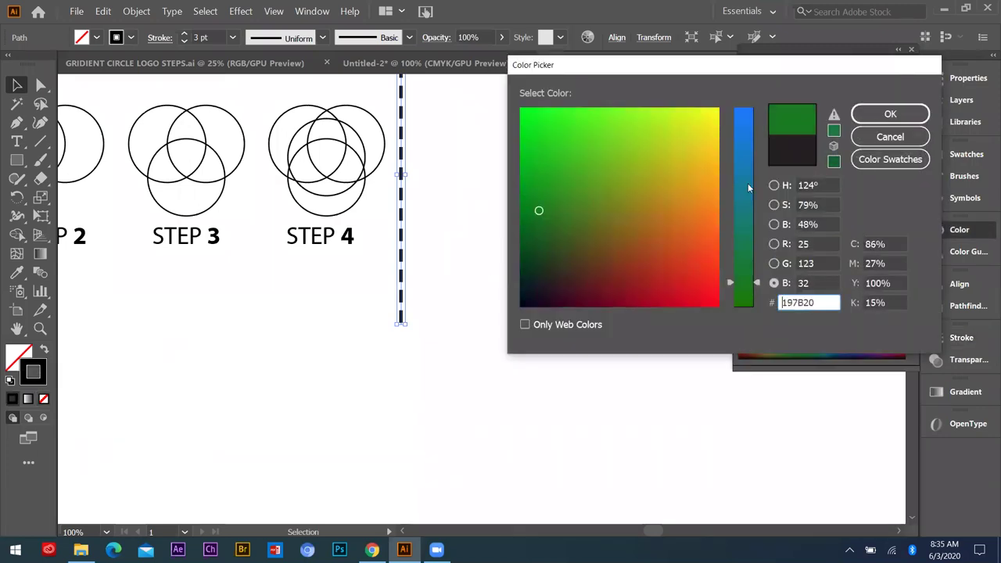
pyautogui.click(773, 188)
pyautogui.moveTo(563, 179)
pyautogui.mouseDown()
pyautogui.moveTo(524, 169)
pyautogui.moveTo(520, 225)
pyautogui.mouseUp()
pyautogui.click(890, 114)
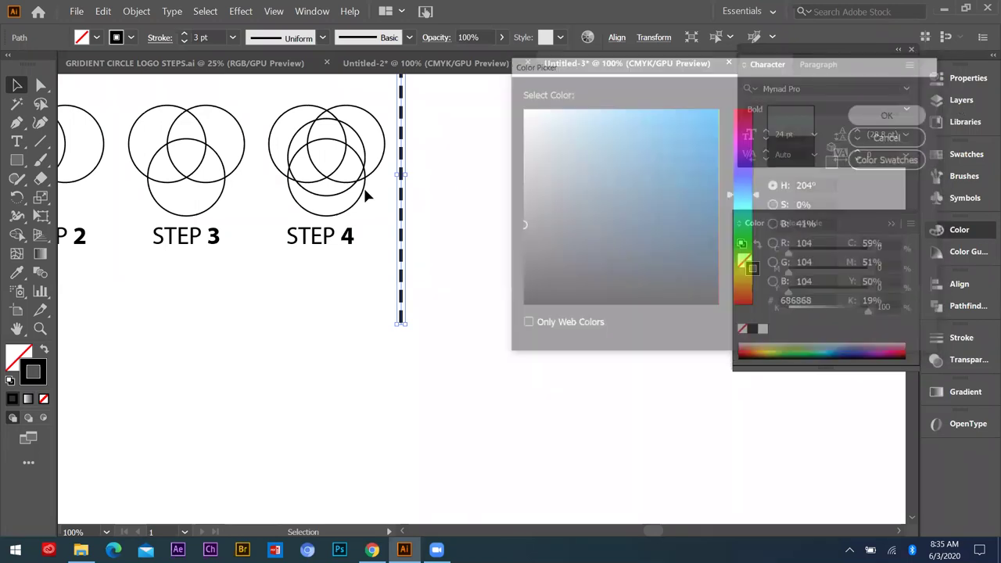
pyautogui.click(196, 315)
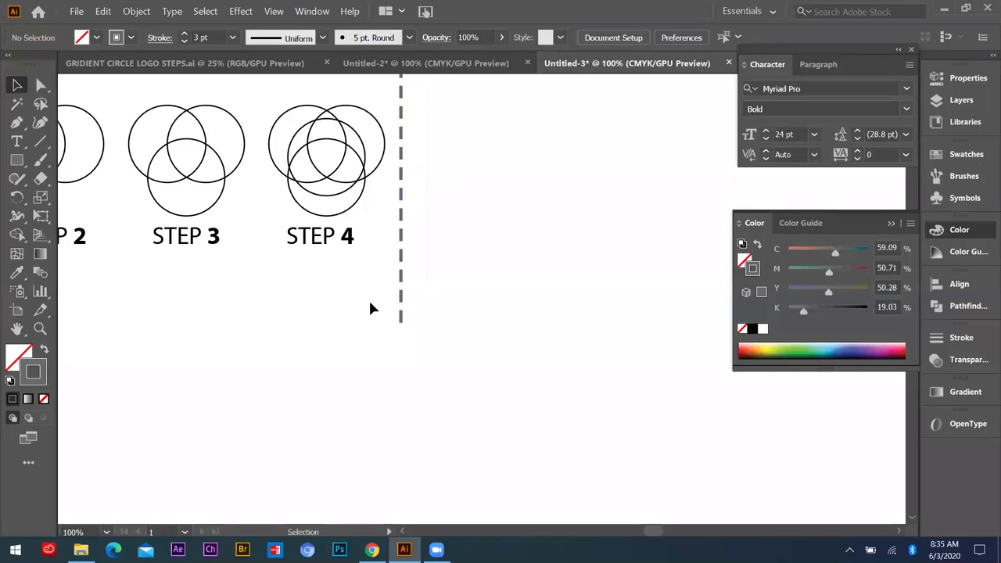
# - Reduce the dashed line's opacity to 37%
pyautogui.scroll(-1, 403, 215)
pyautogui.scroll(1, 386, 192)
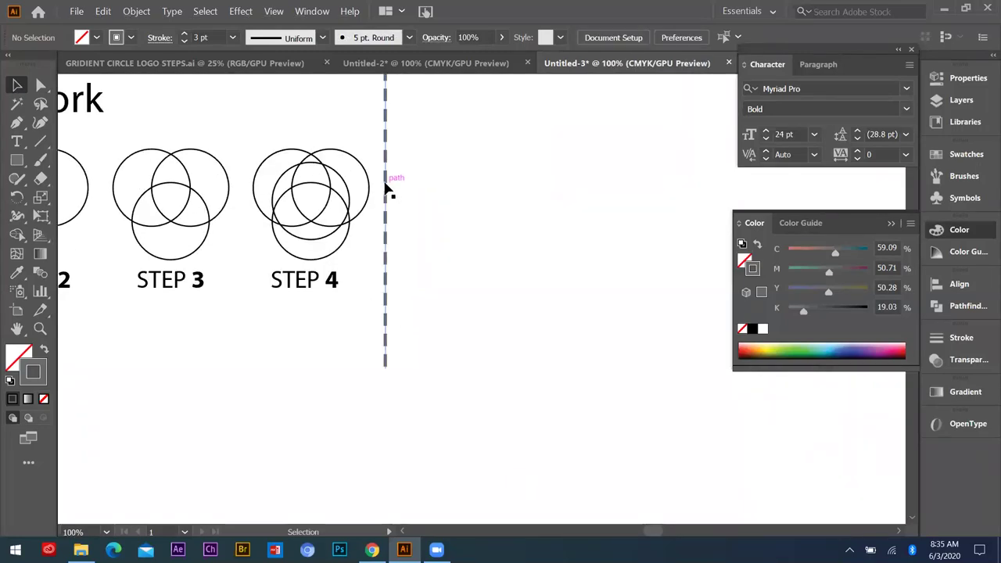
pyautogui.click(387, 192)
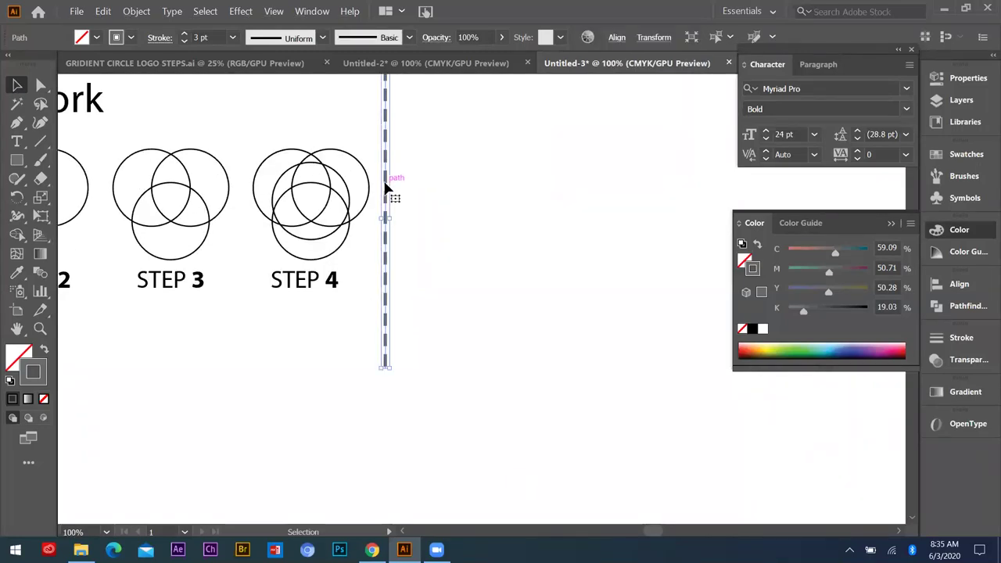
pyautogui.click(953, 340)
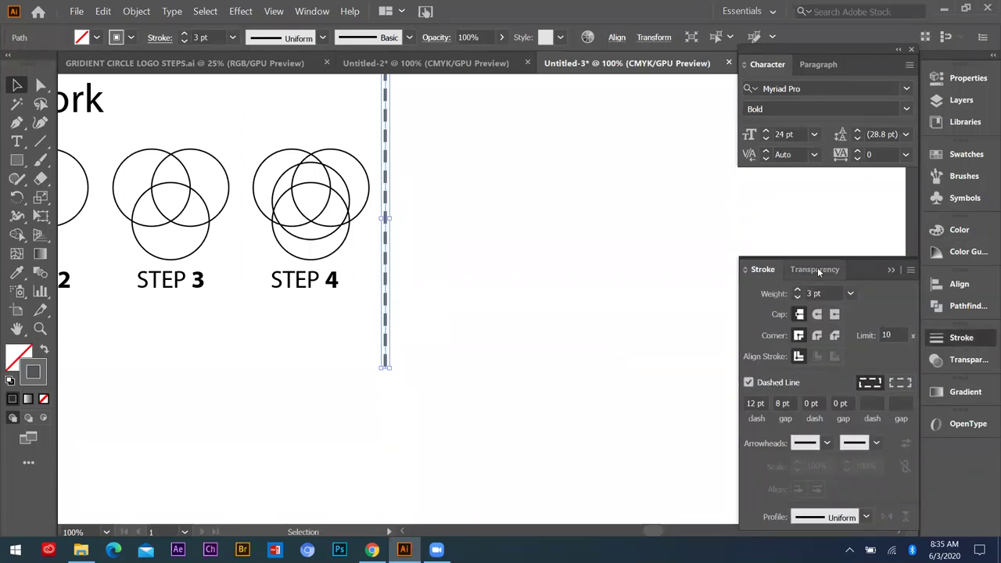
pyautogui.click(816, 270)
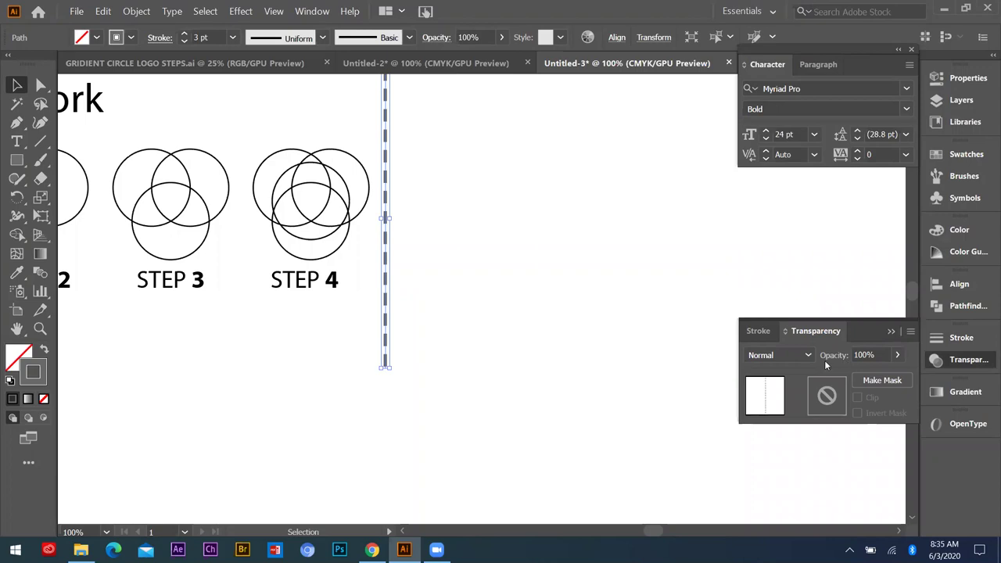
pyautogui.click(896, 356)
pyautogui.moveTo(896, 377); pyautogui.dragTo(867, 376)
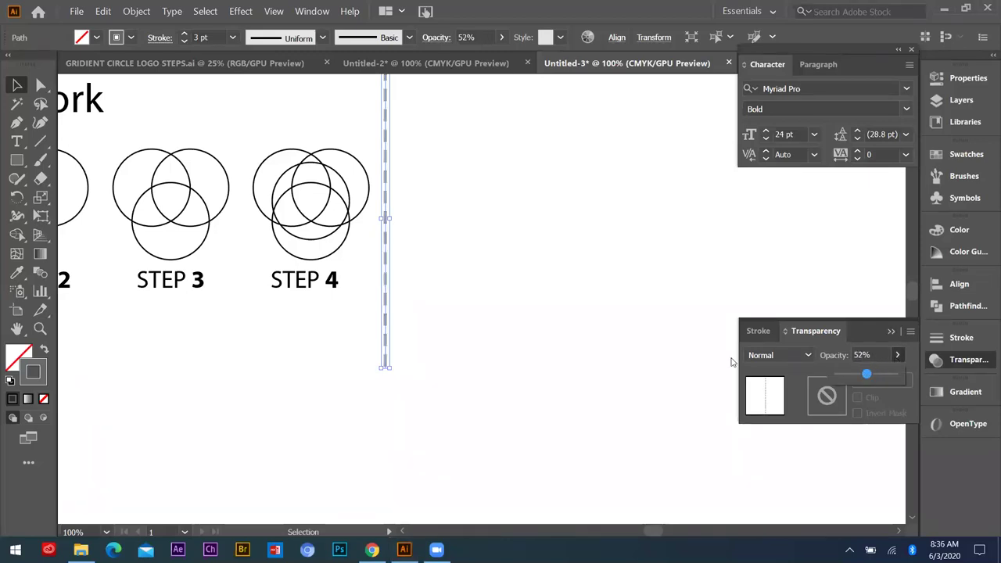
pyautogui.click(858, 377)
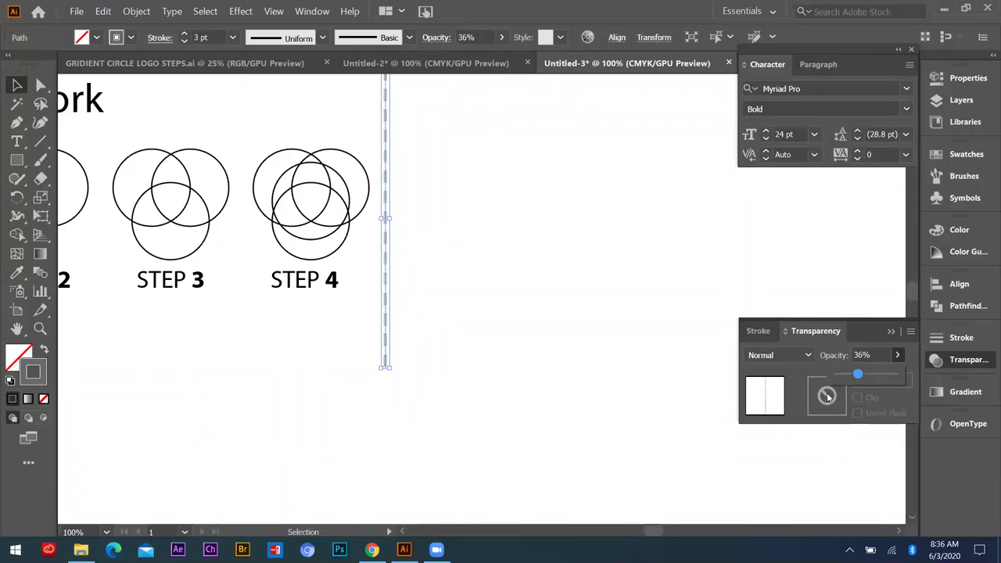
pyautogui.click(853, 377)
pyautogui.click(858, 377)
pyautogui.click(17, 86)
pyautogui.click(436, 409)
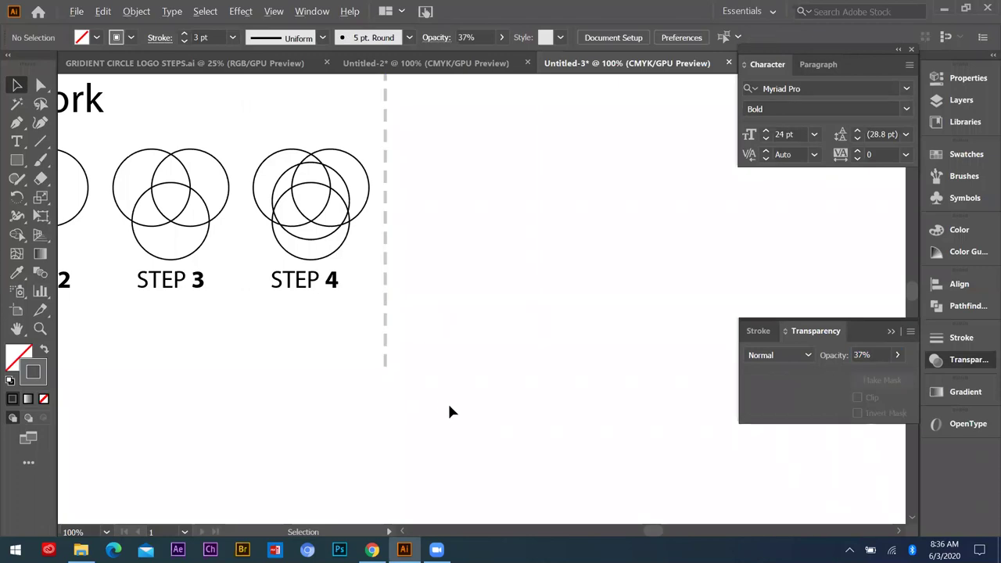
# - Draw a rectangle from beside the dashed line to the artboard's far edge, about as tall as the line, and remove its stroke
pyautogui.hotkey('ctrl', '-')
pyautogui.hotkey('ctrl', '-')
pyautogui.hotkey('ctrl', '+')
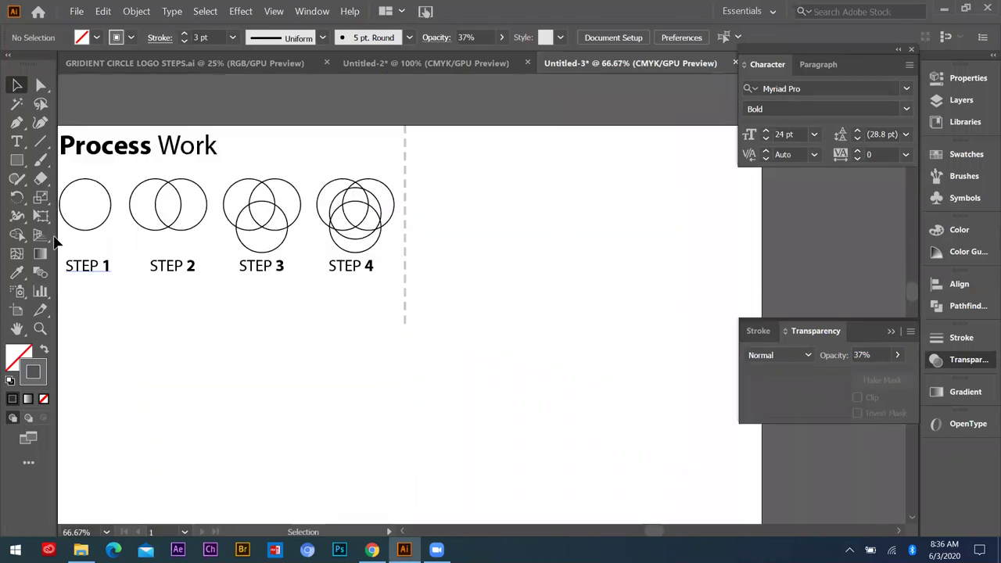
pyautogui.click(19, 160)
pyautogui.moveTo(409, 127); pyautogui.dragTo(761, 317)
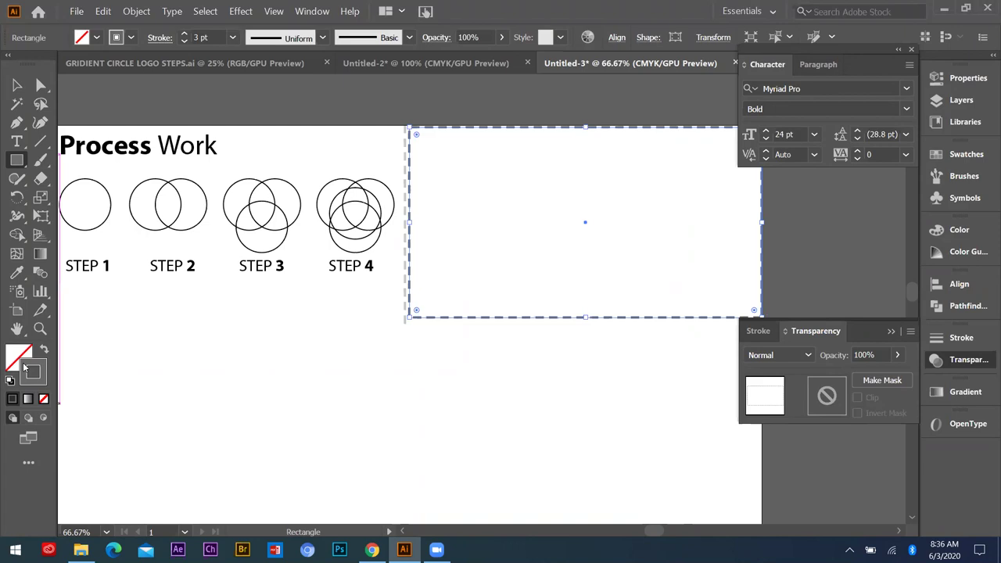
pyautogui.click(44, 399)
# - Fill the rectangle with a bright yellow picked from the color spectrum
pyautogui.click(17, 356)
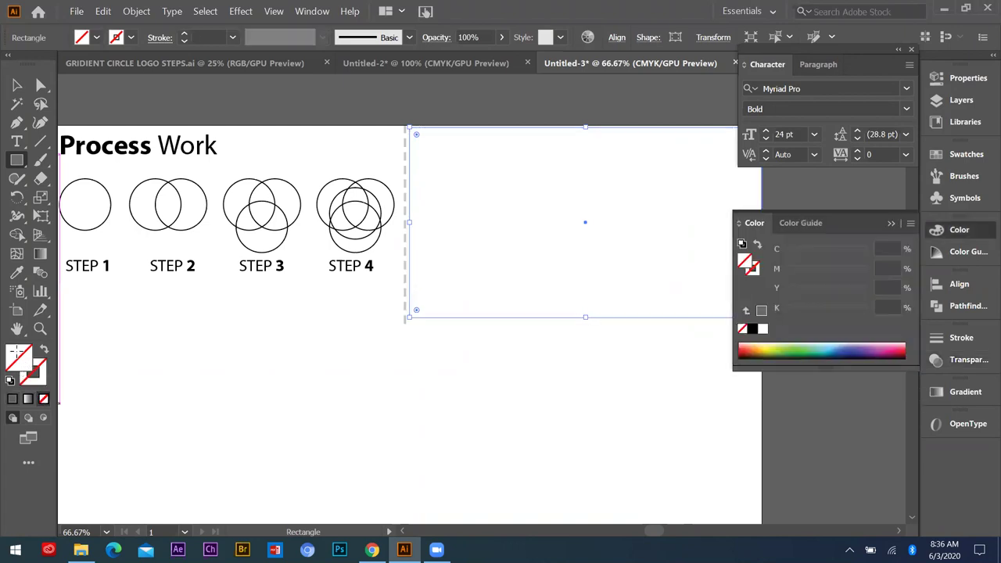
pyautogui.moveTo(763, 346); pyautogui.dragTo(746, 344)
pyautogui.click(820, 344)
pyautogui.click(800, 345)
pyautogui.moveTo(743, 348); pyautogui.dragTo(779, 342)
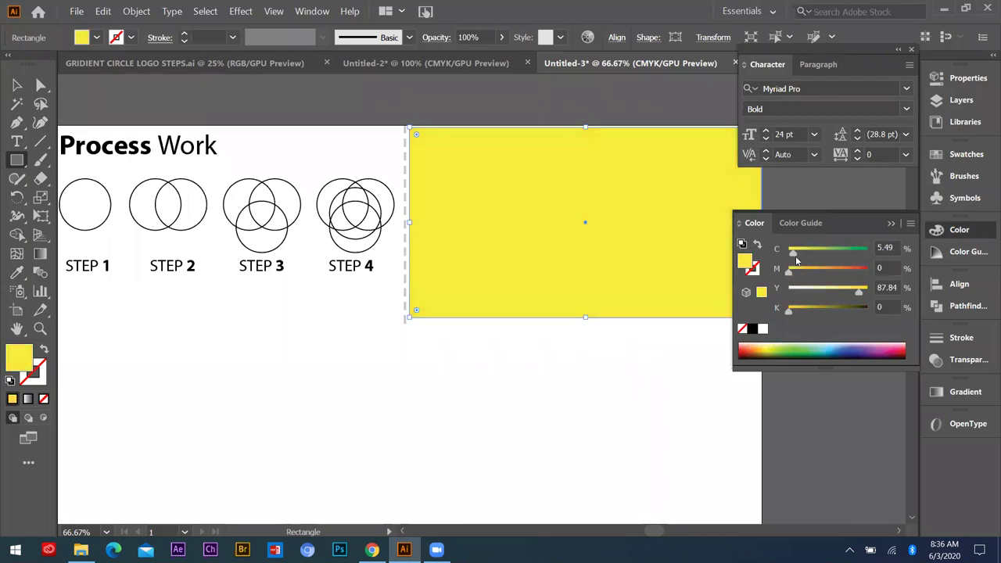
# - Set the rectangle's fill to the light orange F4D398
pyautogui.doubleClick(748, 266)
pyautogui.moveTo(743, 221); pyautogui.dragTo(739, 285)
pyautogui.click(740, 293)
pyautogui.click(663, 126)
pyautogui.click(639, 116)
pyautogui.click(773, 205)
pyautogui.moveTo(750, 213); pyautogui.dragTo(747, 233)
pyautogui.click(882, 120)
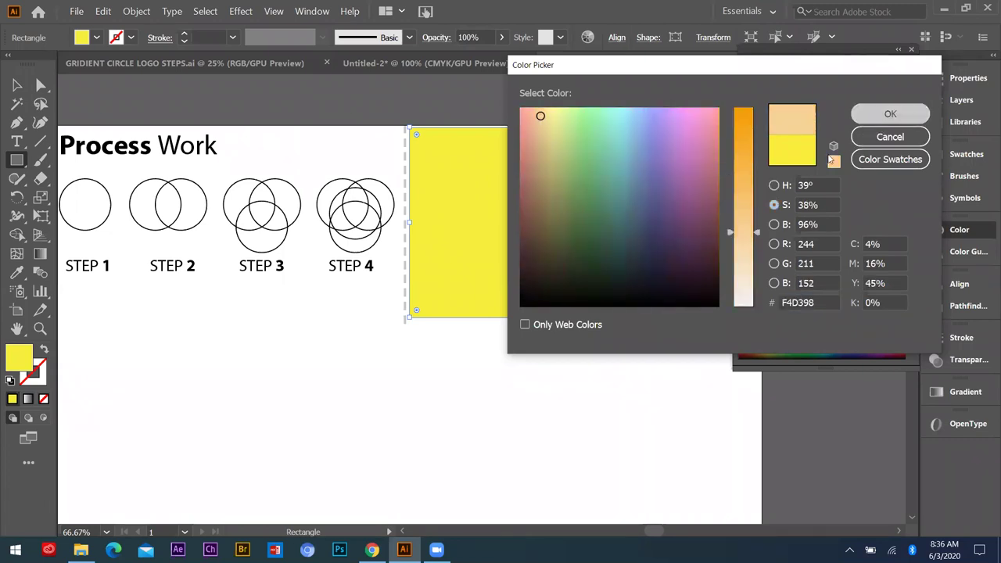
pyautogui.press('Return')
# - Stretch the rectangle's upper edge to meet the artboard's upper edge, and deselect it
pyautogui.click(18, 85)
pyautogui.click(78, 84)
pyautogui.click(573, 142)
pyautogui.moveTo(585, 127); pyautogui.dragTo(586, 125)
pyautogui.click(275, 225)
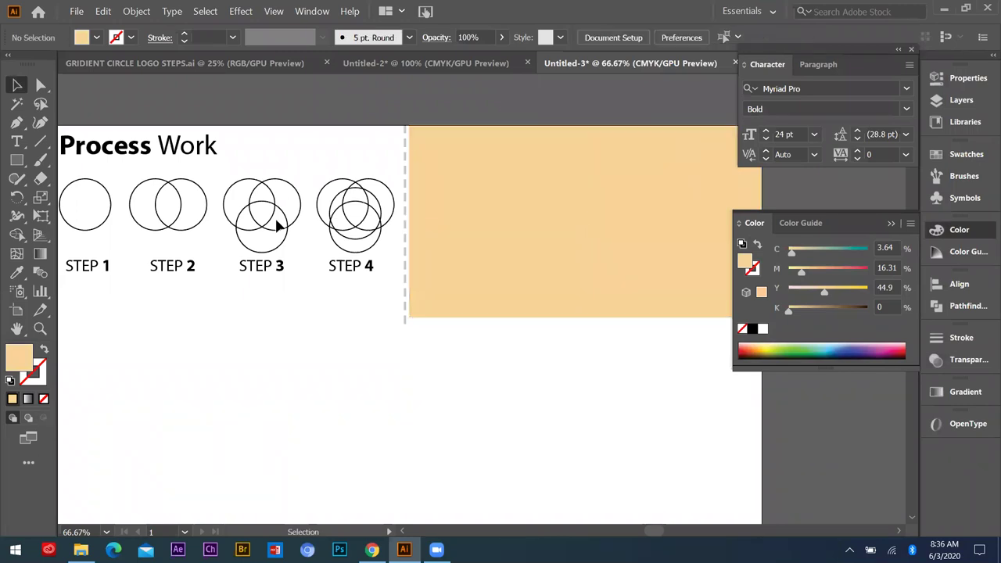
# - Stretch the light orange rectangle's lower edge to meet the end of the dashed line, and deselect it
pyautogui.scroll(-2, 291, 229)
pyautogui.scroll(-1, 376, 238)
pyautogui.scroll(1, 372, 239)
pyautogui.click(467, 250)
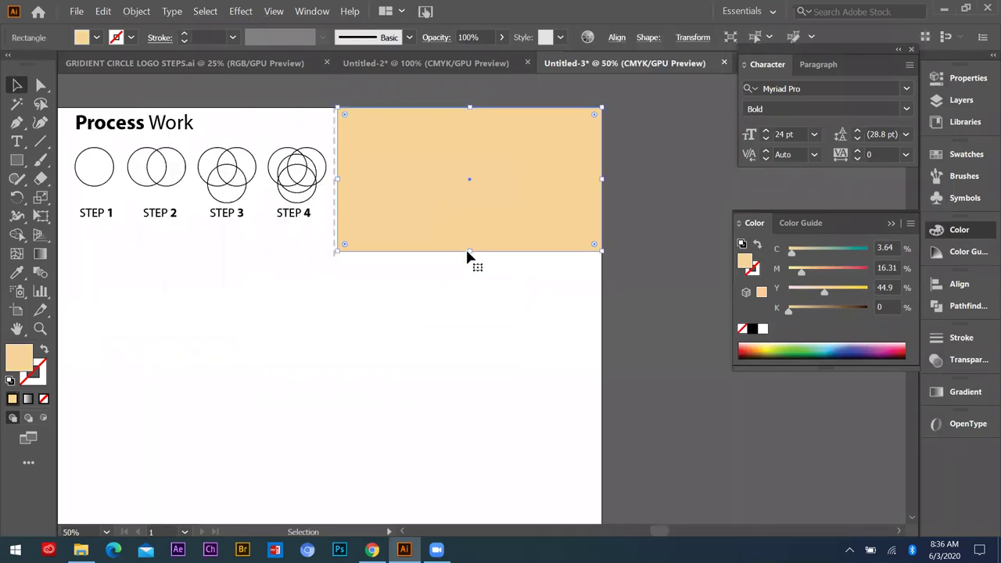
pyautogui.moveTo(469, 251); pyautogui.dragTo(469, 257)
pyautogui.click(543, 277)
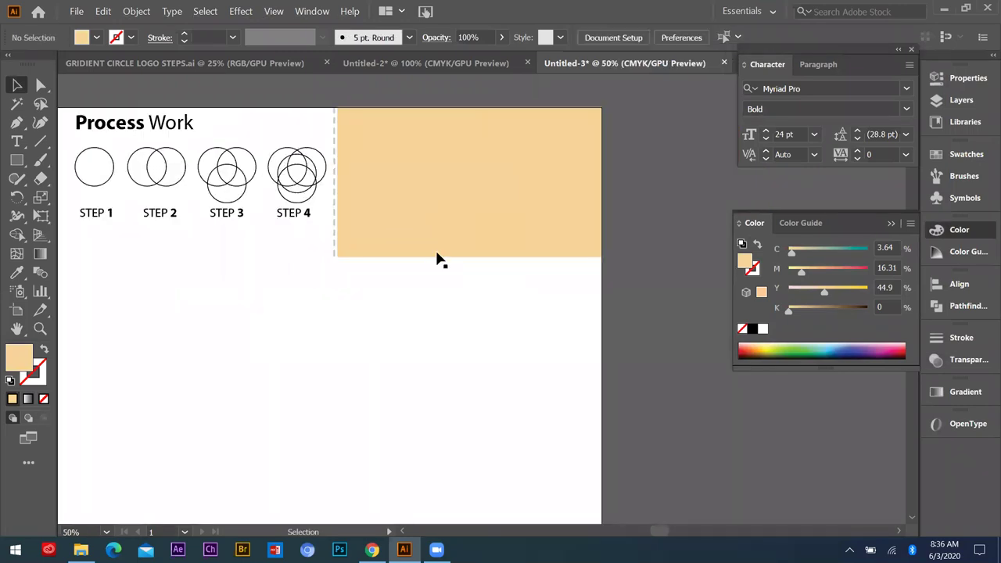
# - Select the light orange rectangle and lock it in place
pyautogui.scroll(-1, 416, 226)
pyautogui.scroll(1, 509, 214)
pyautogui.click(470, 225)
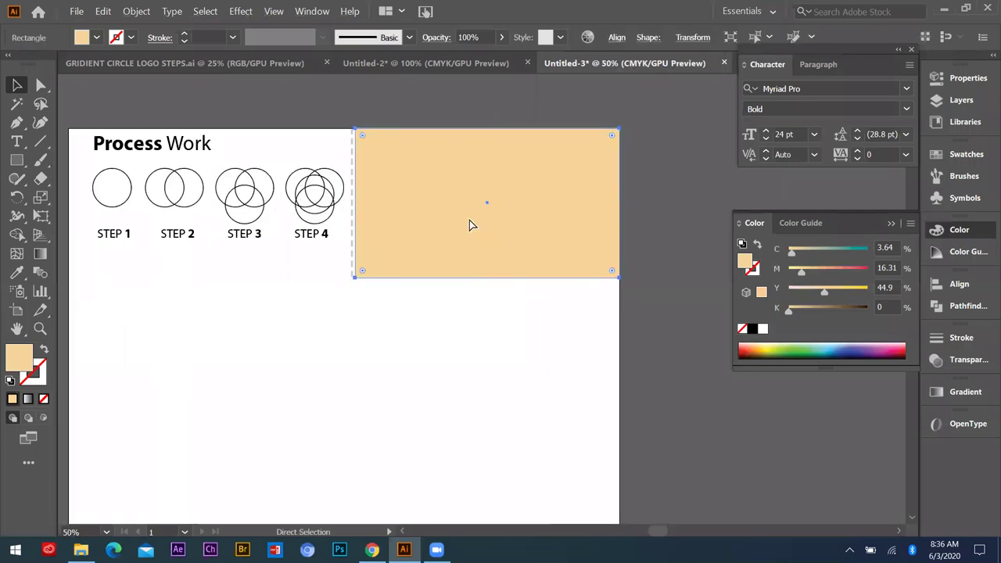
pyautogui.hotkey('ctrl', '2')
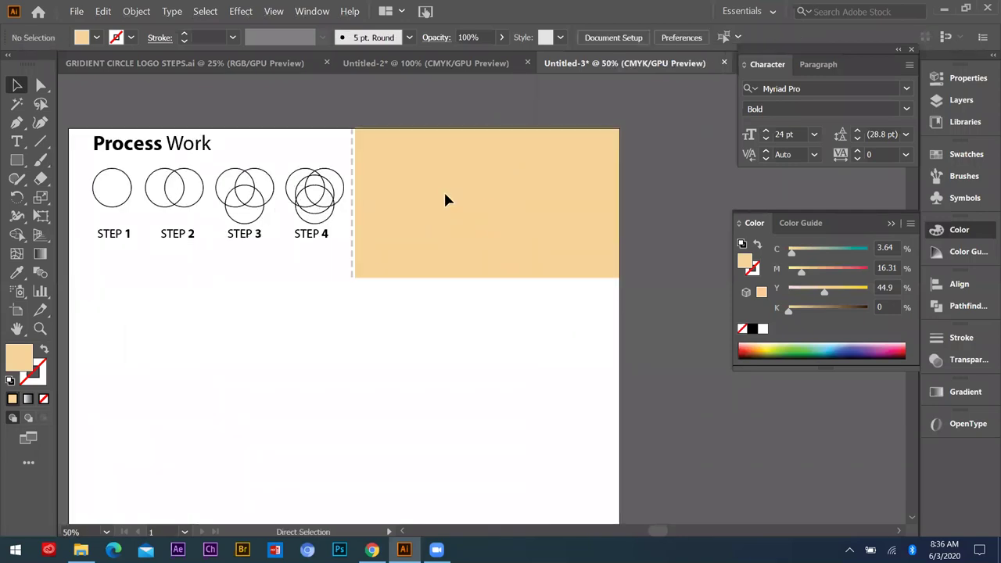
pyautogui.scroll(2, 458, 203)
pyautogui.scroll(-1, 473, 217)
pyautogui.scroll(-2, 462, 212)
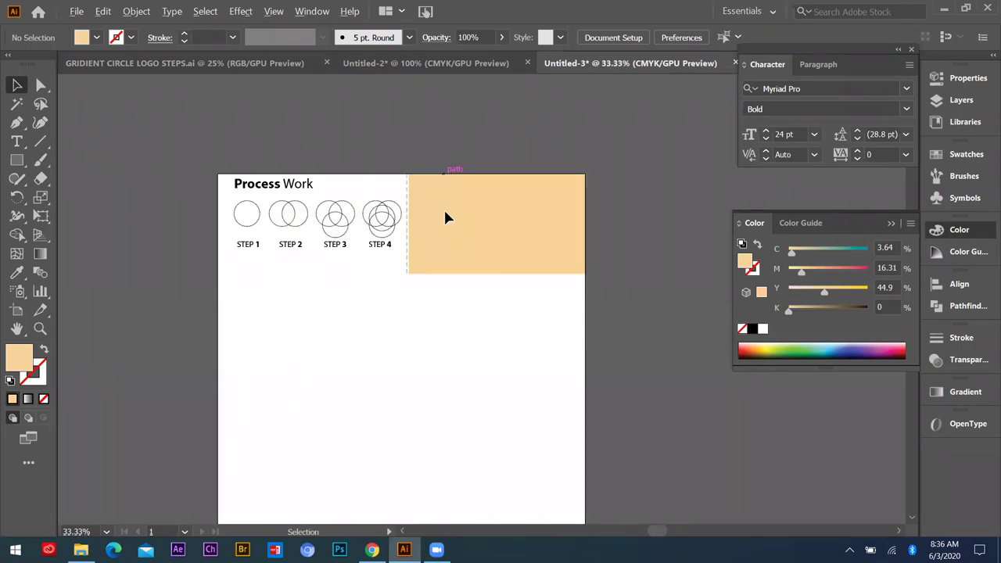
pyautogui.scroll(1, 446, 217)
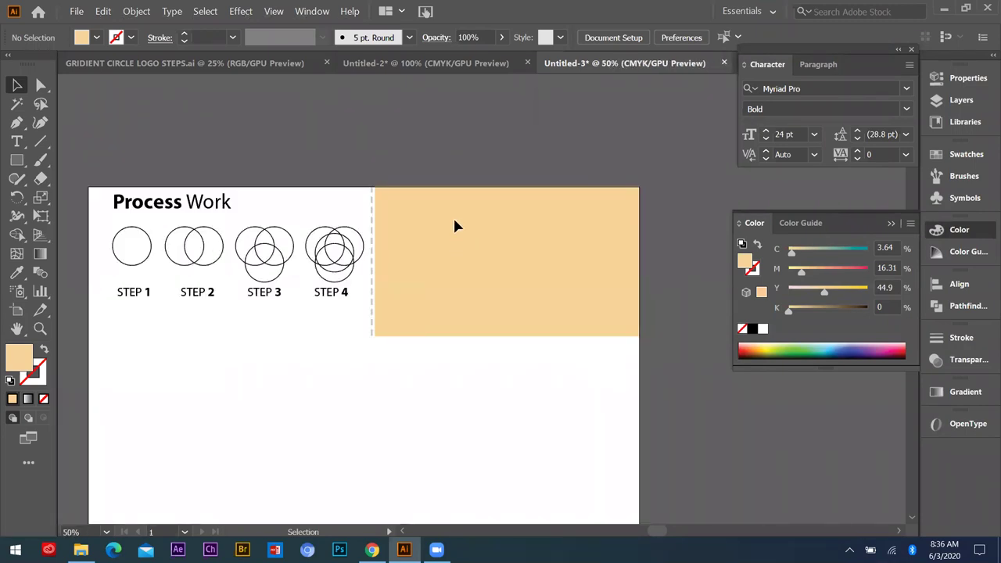
pyautogui.scroll(2, 422, 256)
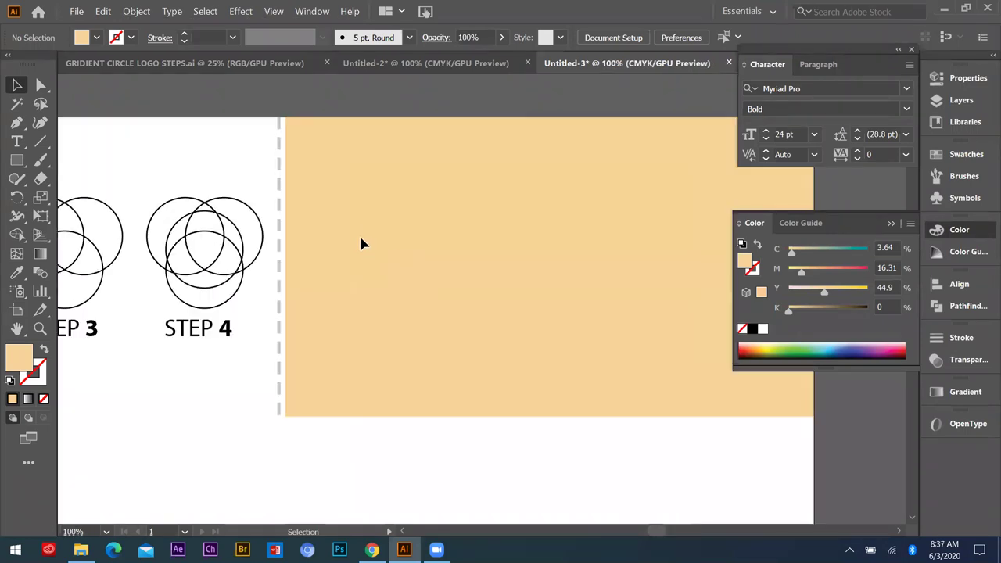
pyautogui.scroll(-1, 359, 234)
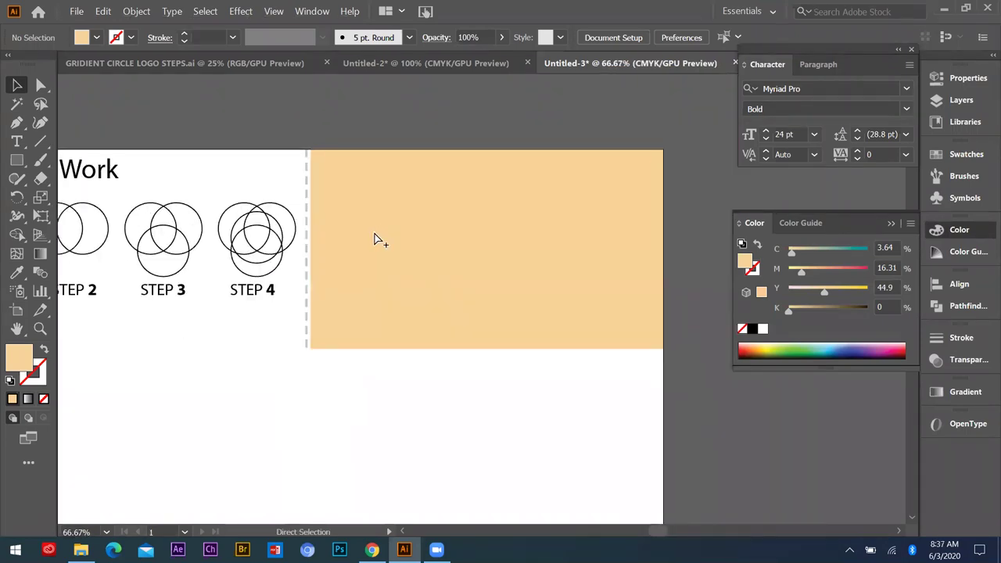
pyautogui.click(447, 221)
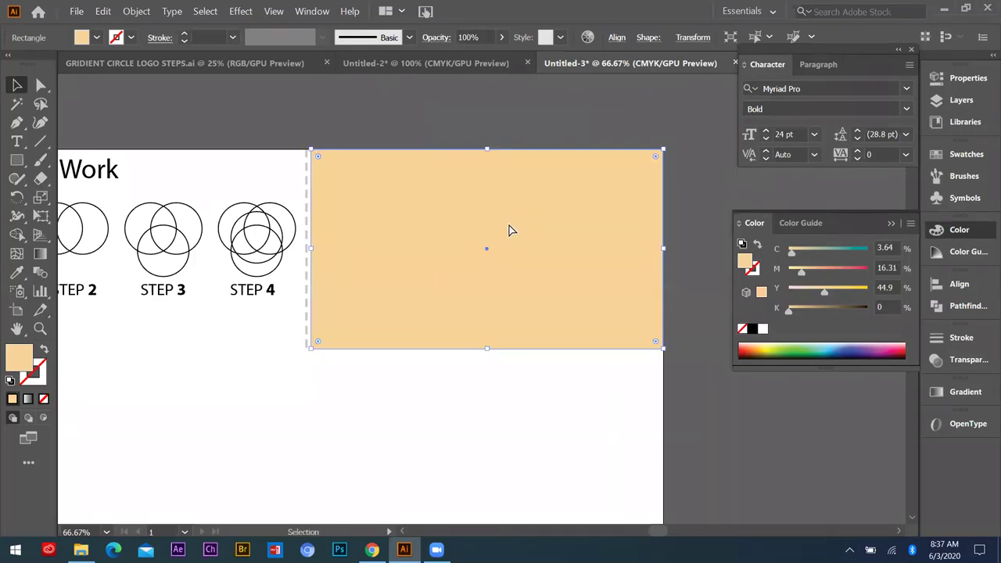
pyautogui.hotkey('ctrl', 'shift', 'a')
pyautogui.scroll(1, 358, 274)
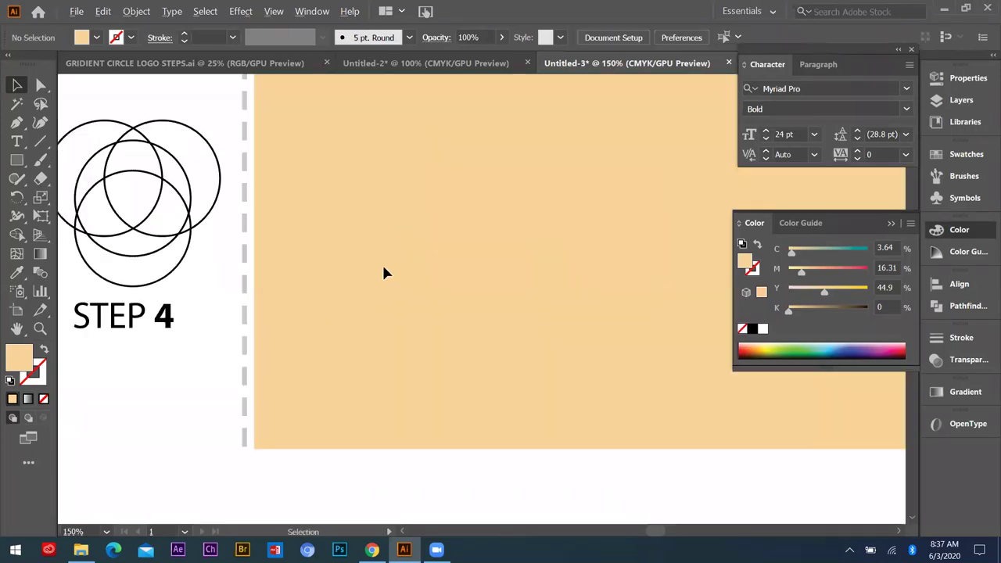
pyautogui.scroll(-1, 383, 266)
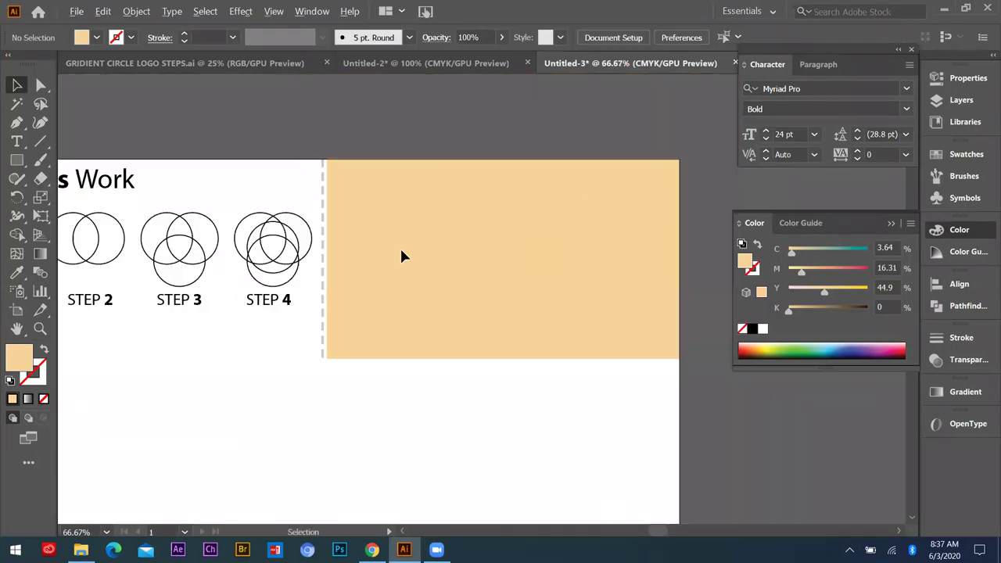
# - Switch to the Untitled-2 document and group the three segments of the gradient ring logo
pyautogui.click(389, 66)
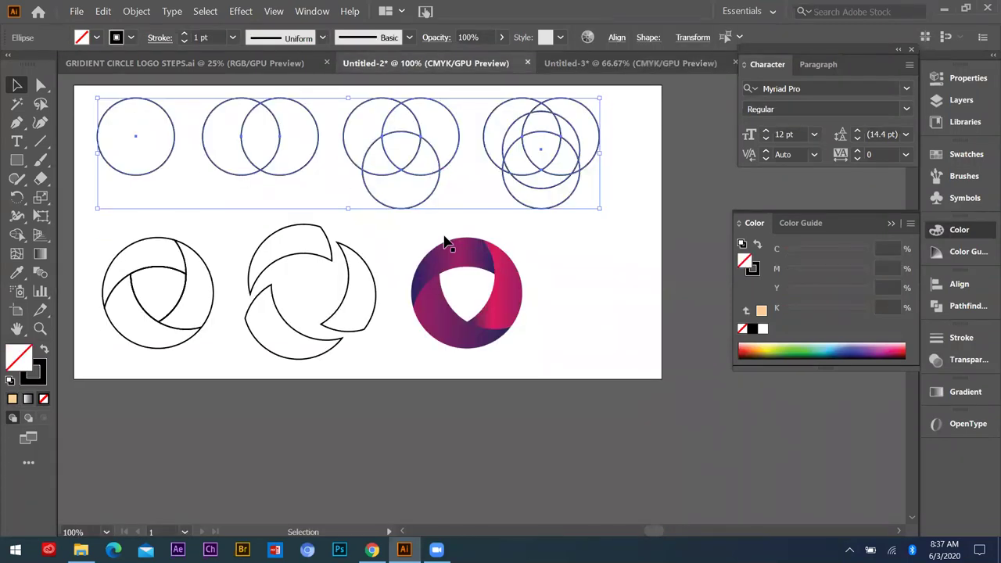
pyautogui.hotkey('ctrl', '=')
pyautogui.click(406, 367)
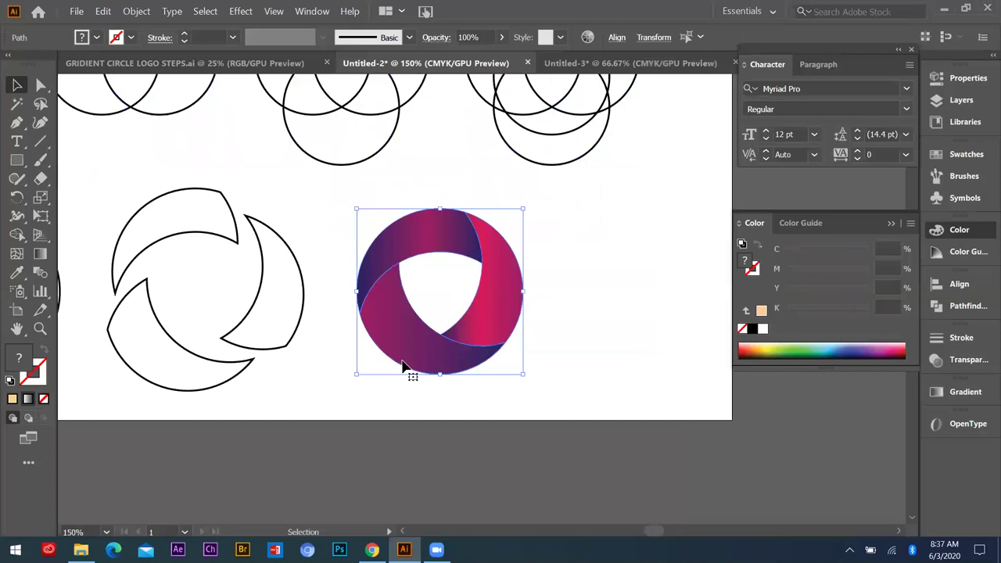
pyautogui.press('a')
pyautogui.press('v')
# - Move the grouped gradient ring around the empty space beside the outline shapes to test that it moves as one object
pyautogui.moveTo(405, 232); pyautogui.dragTo(400, 196)
pyautogui.moveTo(514, 274); pyautogui.dragTo(553, 305)
pyautogui.moveTo(475, 238); pyautogui.dragTo(652, 334)
pyautogui.moveTo(610, 229)
pyautogui.mouseDown()
pyautogui.moveTo(380, 270)
pyautogui.moveTo(377, 282)
pyautogui.mouseUp()
pyautogui.click(588, 239)
pyautogui.moveTo(465, 282); pyautogui.dragTo(567, 295)
pyautogui.click(567, 295)
pyautogui.moveTo(429, 240); pyautogui.dragTo(516, 232)
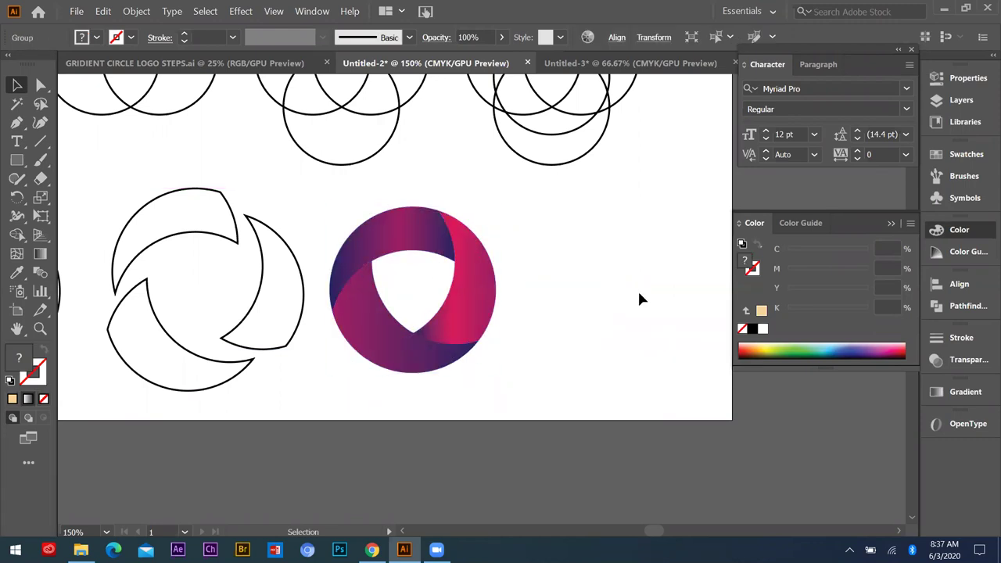
pyautogui.moveTo(490, 238); pyautogui.dragTo(438, 234)
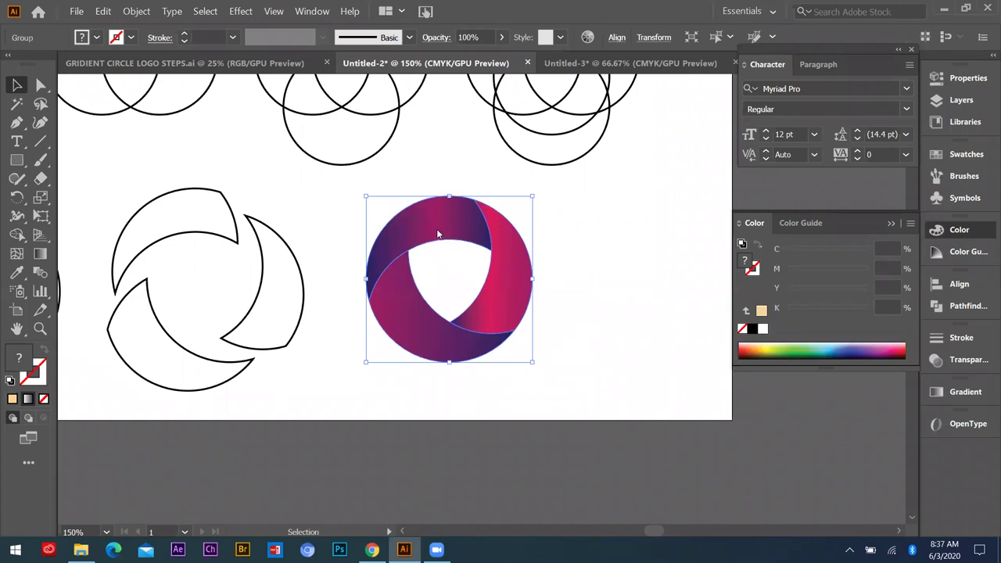
# - Ungroup the gradient ring and test moving its bright pink segment away on its own, undoing that move
pyautogui.rightClick(438, 233)
pyautogui.click(482, 328)
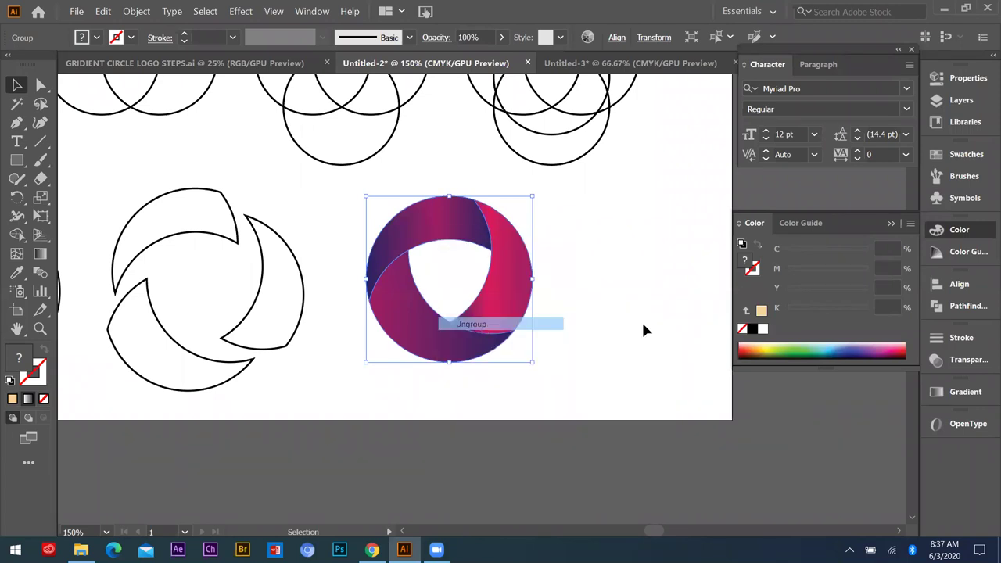
pyautogui.click(641, 320)
pyautogui.moveTo(550, 275); pyautogui.dragTo(646, 266)
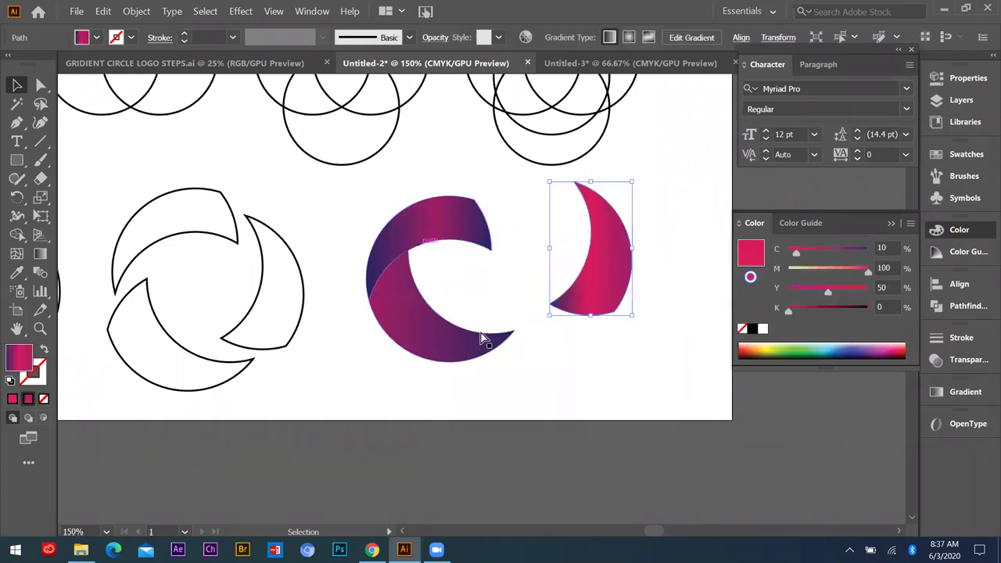
pyautogui.moveTo(480, 332); pyautogui.dragTo(480, 333)
pyautogui.hotkey('ctrl', 'z')
pyautogui.hotkey('ctrl', 'z')
pyautogui.click(597, 195)
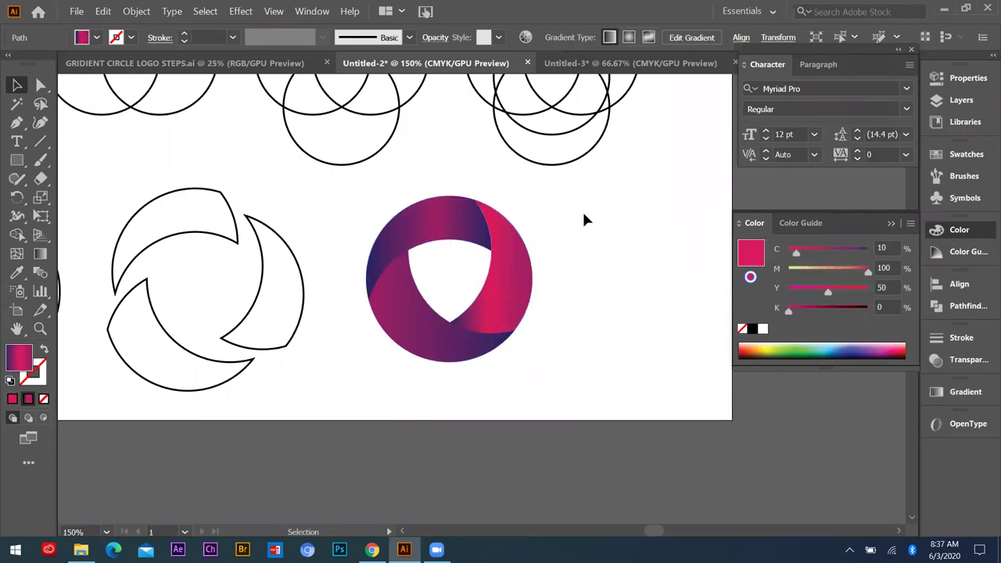
# - Regroup the three segments of the gradient ring, shift it slightly sideways and copy it
pyautogui.moveTo(588, 208); pyautogui.dragTo(387, 367)
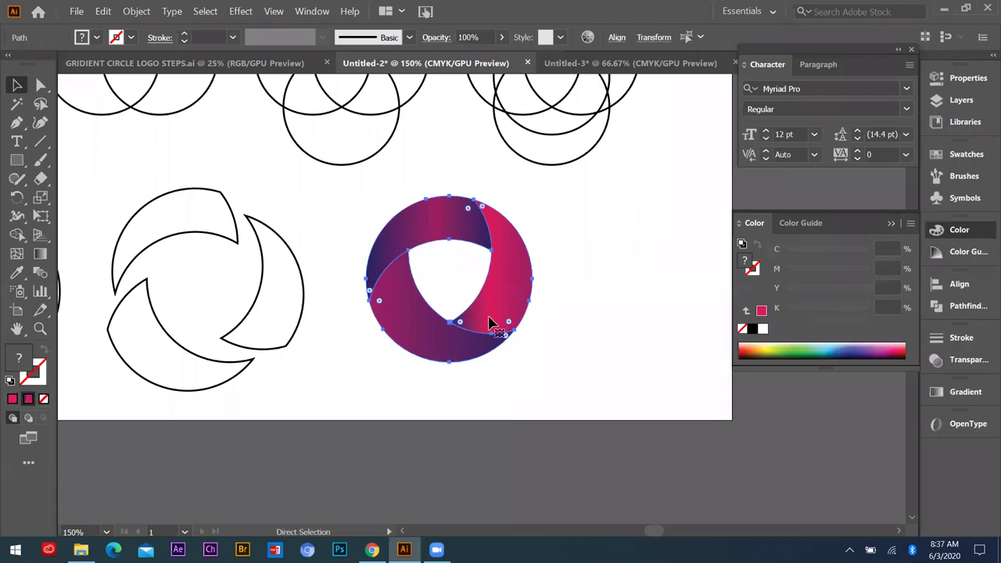
pyautogui.moveTo(465, 254); pyautogui.dragTo(511, 256)
pyautogui.hotkey('ctrl', 'c')
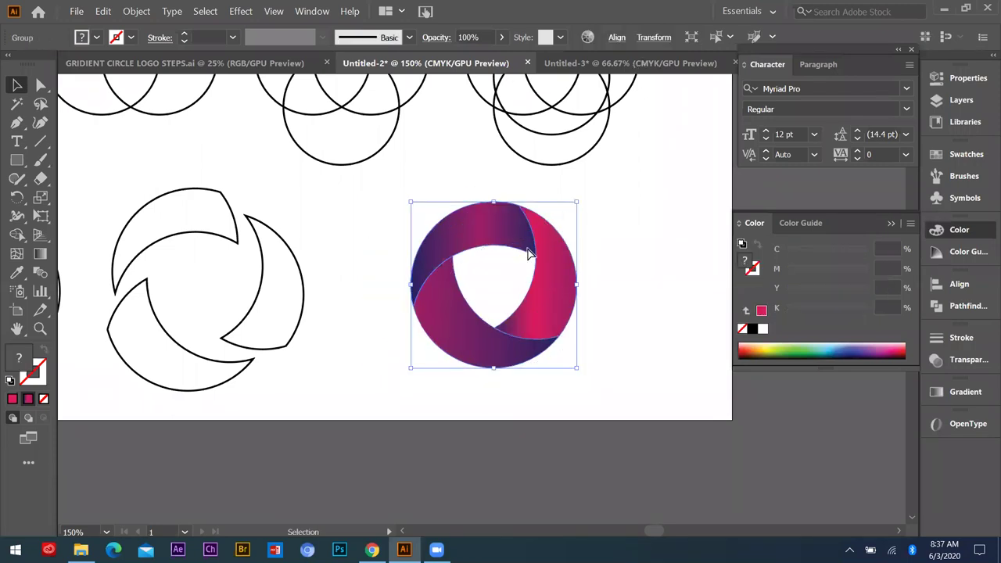
# - Paste the gradient ring into the Untitled-3 document and center it in the upper part of the light orange panel
pyautogui.hotkey('ctrl', 'Tab')
pyautogui.hotkey('ctrl', 'v')
pyautogui.moveTo(508, 301); pyautogui.dragTo(533, 207)
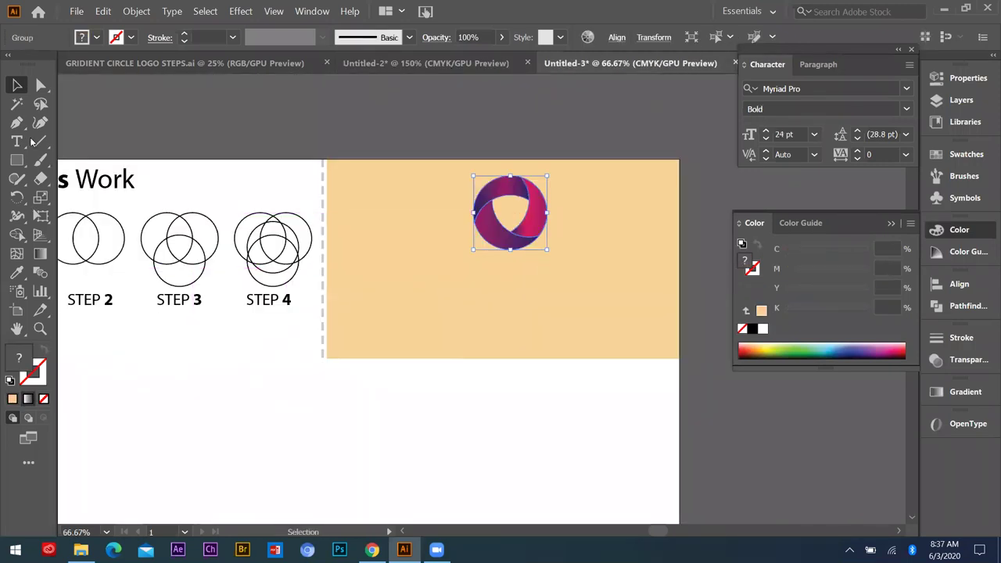
# - Duplicate the Process Work heading onto the light orange panel, directly below the gradient ring
pyautogui.hotkey('ctrl', 'v')
pyautogui.moveTo(503, 285); pyautogui.dragTo(550, 270)
pyautogui.hotkey('ctrl', 'z')
pyautogui.hotkey('ctrl', 'z')
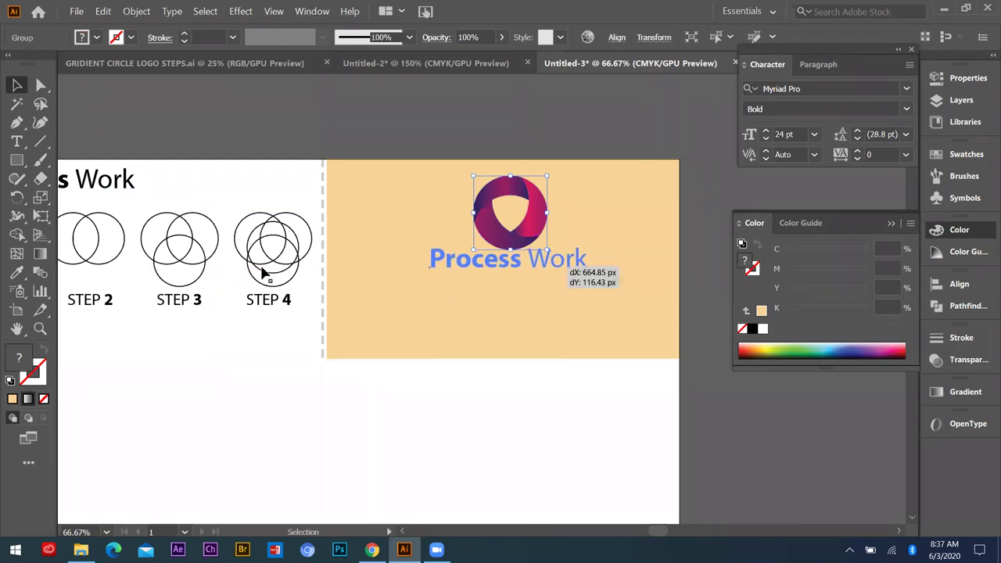
pyautogui.hotkey('ctrl', 'shift', 'z')
pyautogui.hotkey('ctrl', 'shift', 'z')
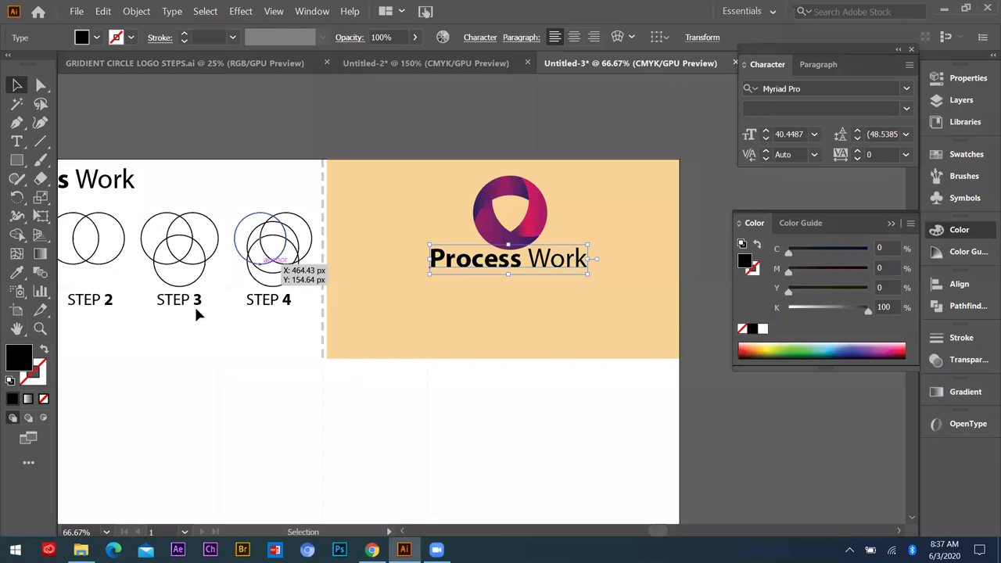
# - Move the copied Process Work text over the panel's lower edge, enlarge it to about 91 pt and deselect it
pyautogui.click(474, 155)
pyautogui.moveTo(507, 258); pyautogui.dragTo(428, 366)
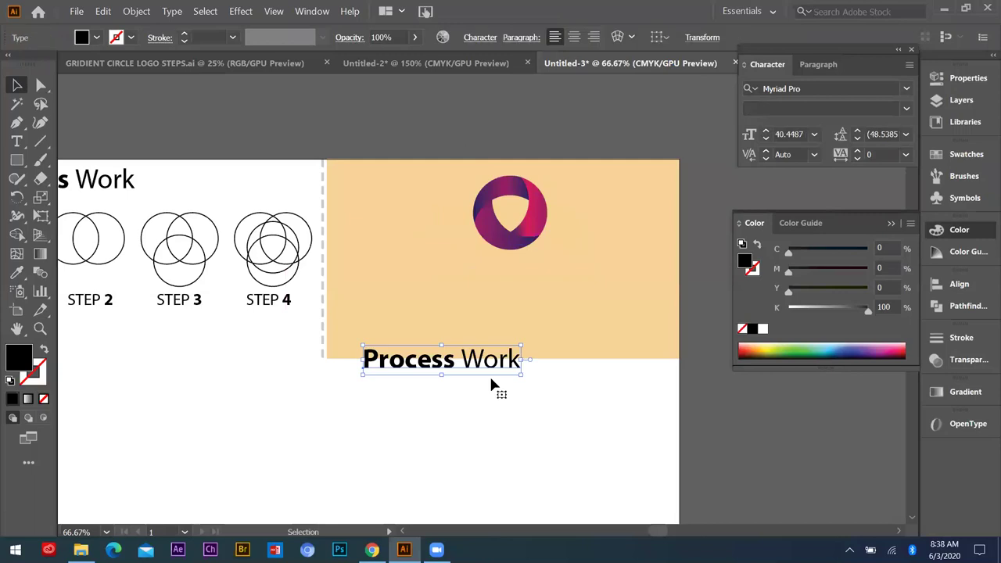
pyautogui.moveTo(521, 369); pyautogui.dragTo(622, 447)
pyautogui.moveTo(404, 358); pyautogui.dragTo(471, 354)
pyautogui.click(563, 409)
# - Send the enlarged Process Work text behind the light orange panel, then bring it back to the front
pyautogui.scroll(1, 557, 376)
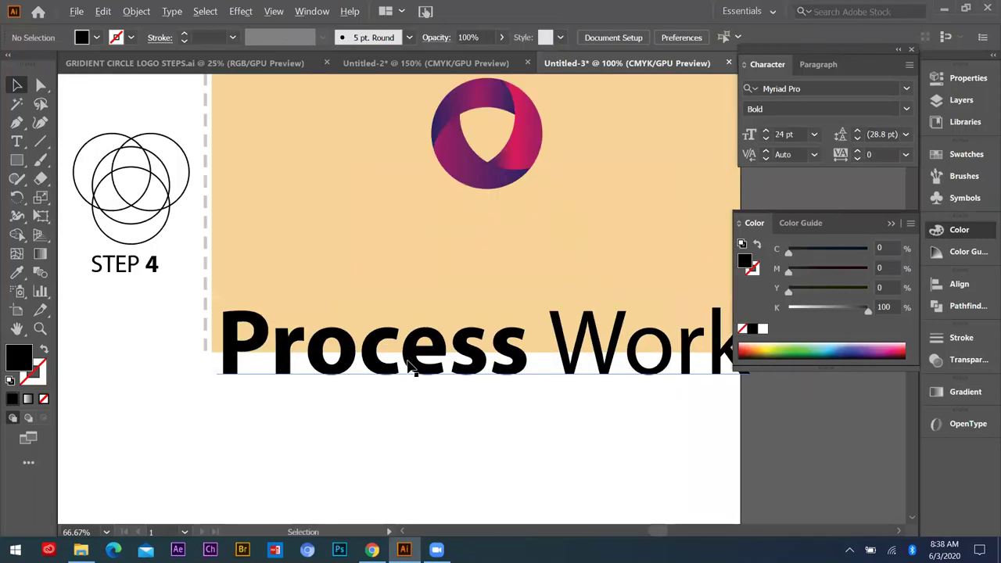
pyautogui.scroll(-2, 414, 368)
pyautogui.click(409, 360)
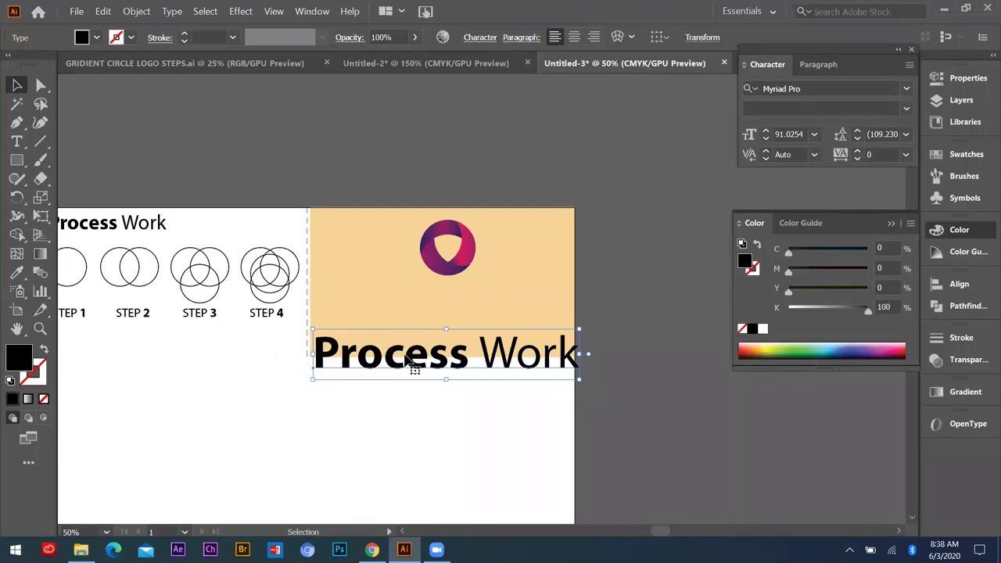
pyautogui.press('a')
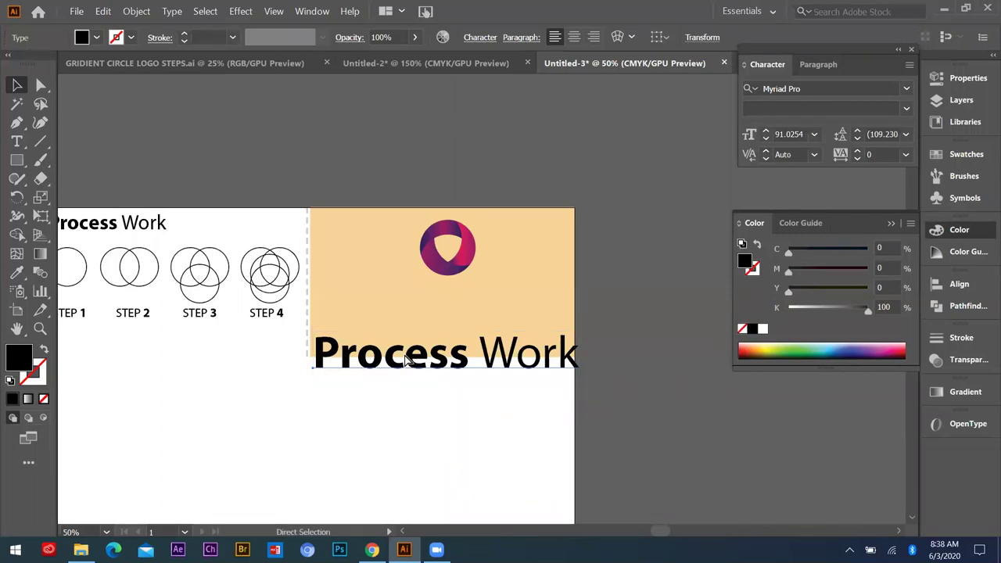
pyautogui.hotkey('ctrl', 'shift', '[')
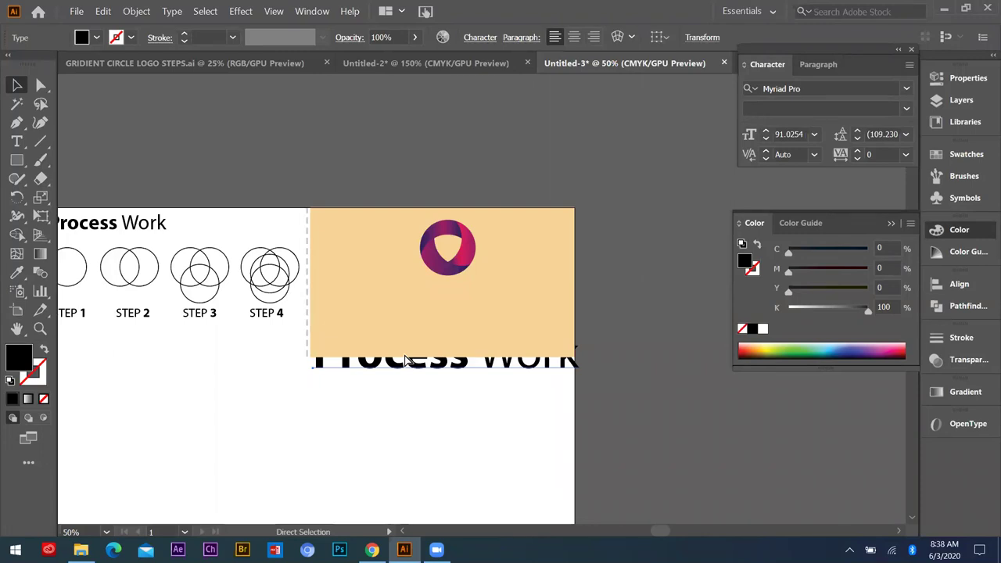
pyautogui.hotkey('ctrl', 'shift', ']')
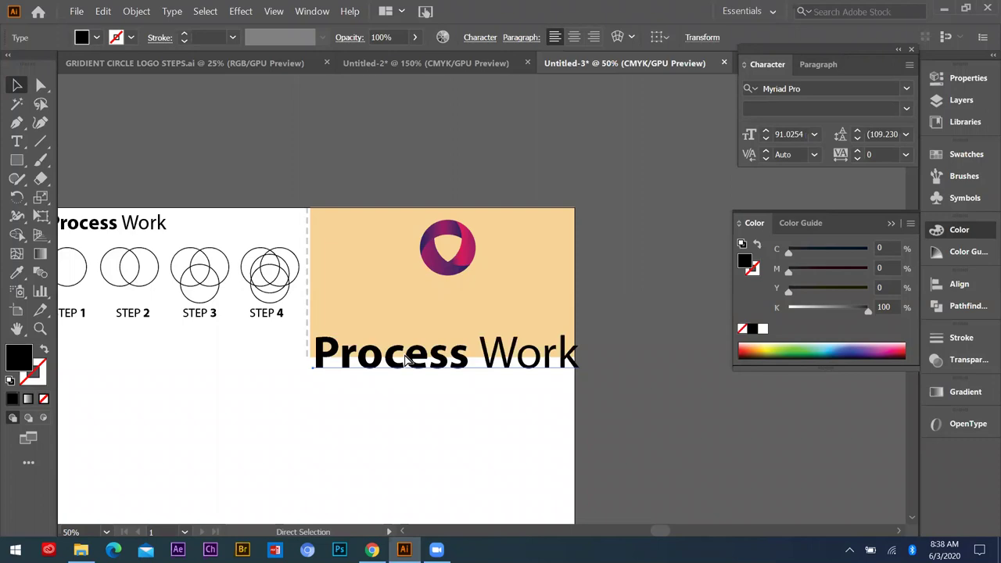
# - Move the large Process Work text up beneath the gradient ring and scale it down to about 49 pt
pyautogui.click(407, 359)
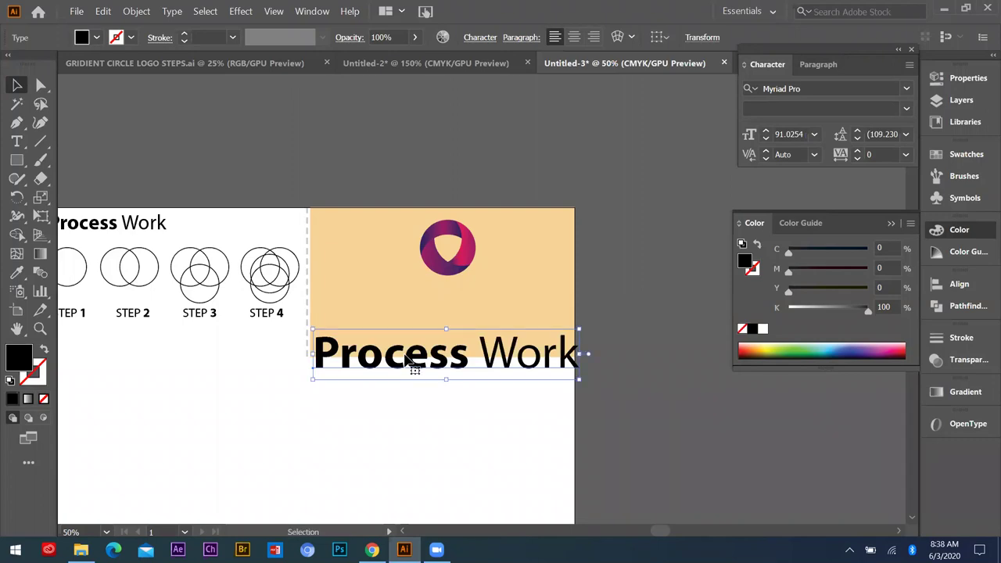
pyautogui.moveTo(395, 340); pyautogui.dragTo(395, 302)
pyautogui.hotkey('ctrl', 'z')
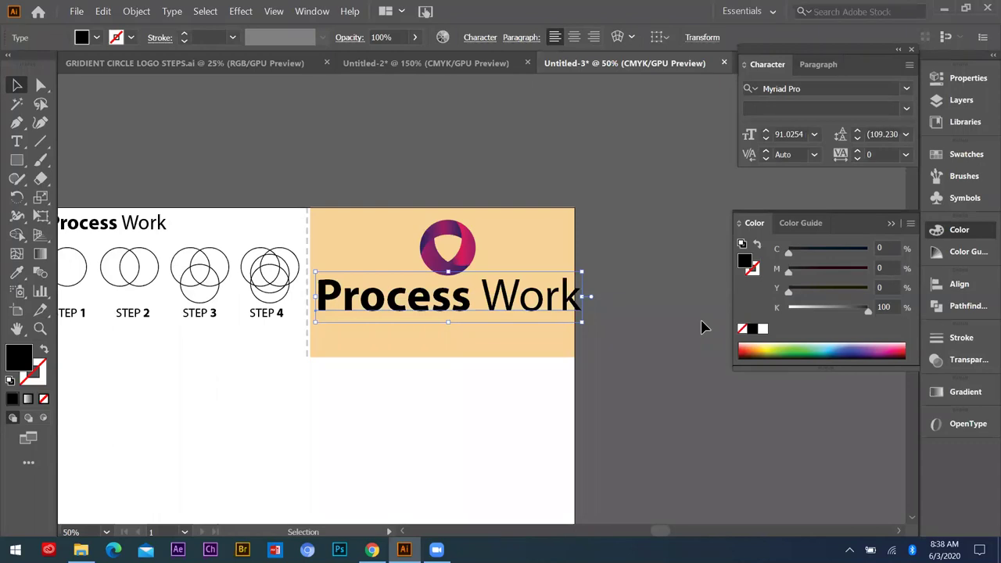
pyautogui.moveTo(585, 322); pyautogui.dragTo(522, 309)
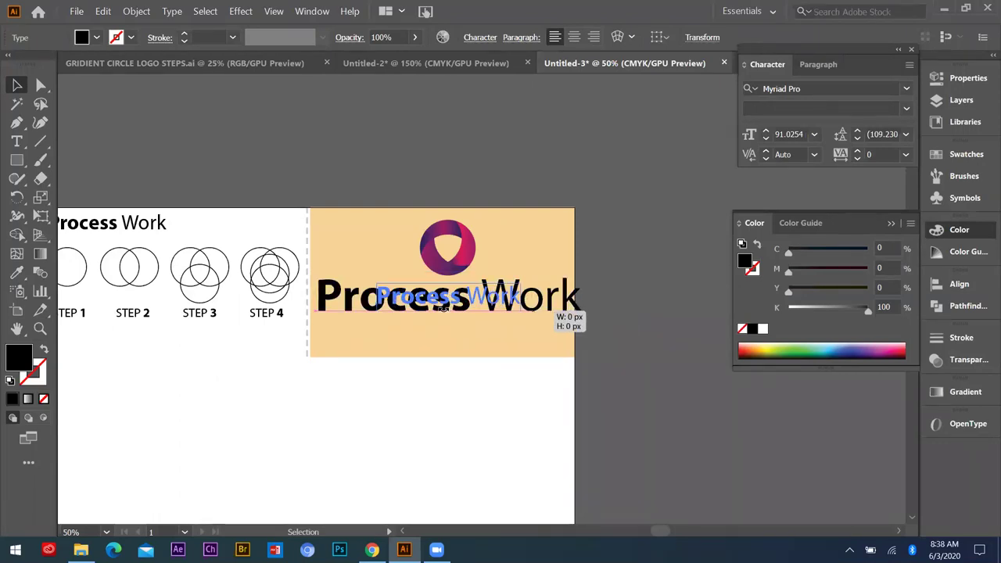
# - Replace the Process Work text beneath the gradient ring with bold LOGO on one line and regular Design on a second line
pyautogui.scroll(2, 446, 308)
pyautogui.moveTo(448, 274); pyautogui.dragTo(297, 288)
pyautogui.click(17, 146)
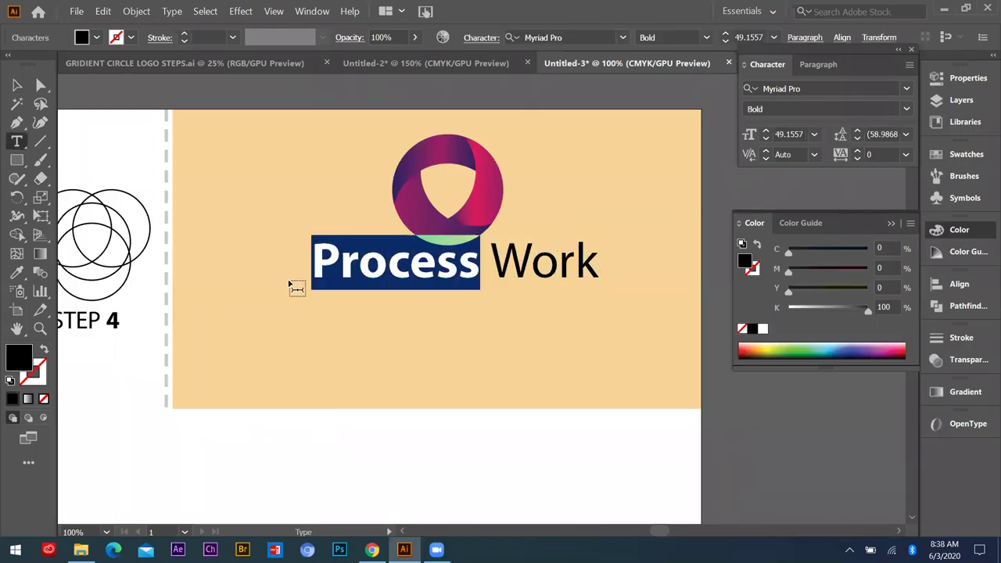
pyautogui.write('LOGO')
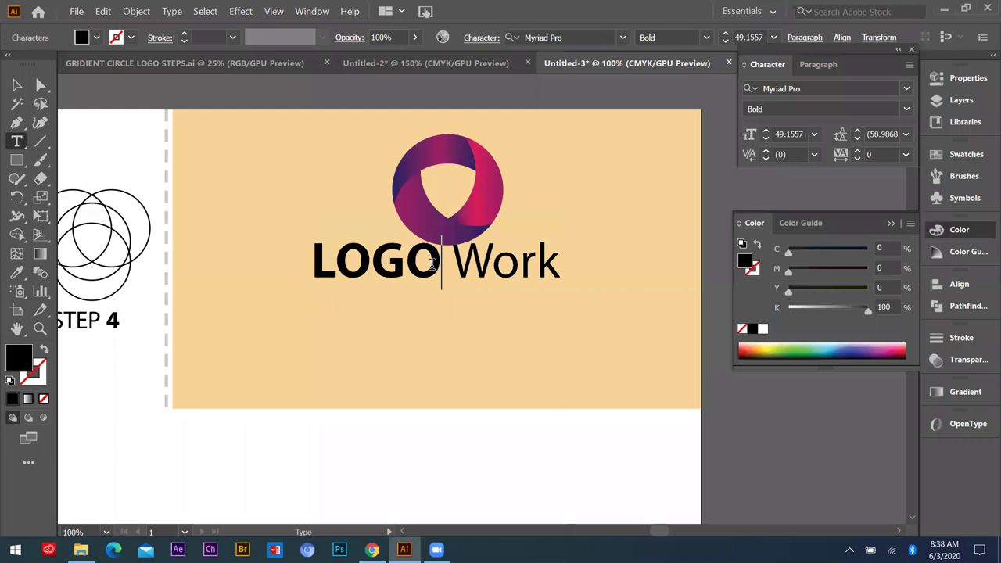
pyautogui.doubleClick(552, 264)
pyautogui.press('BackSpace')
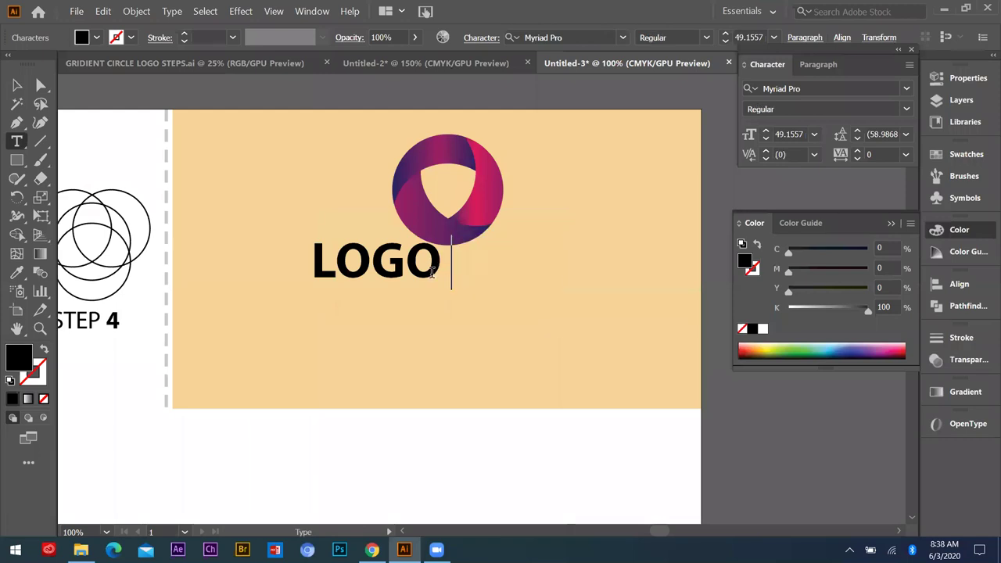
pyautogui.press('Return')
pyautogui.write('Design')
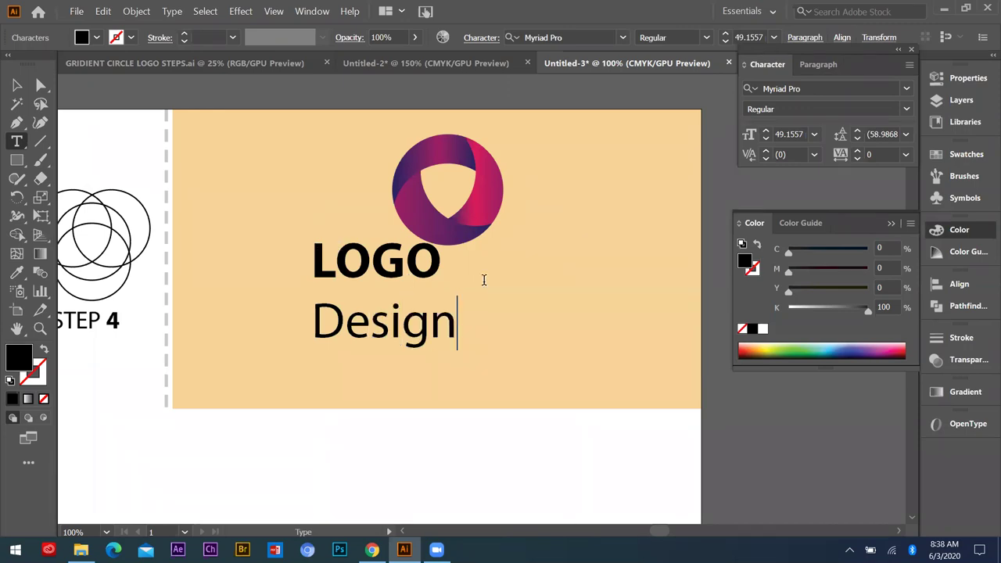
# - Select both lines of the LOGO Design text and tighten their leading to about 37 pt
pyautogui.hotkey('ctrl', 'a')
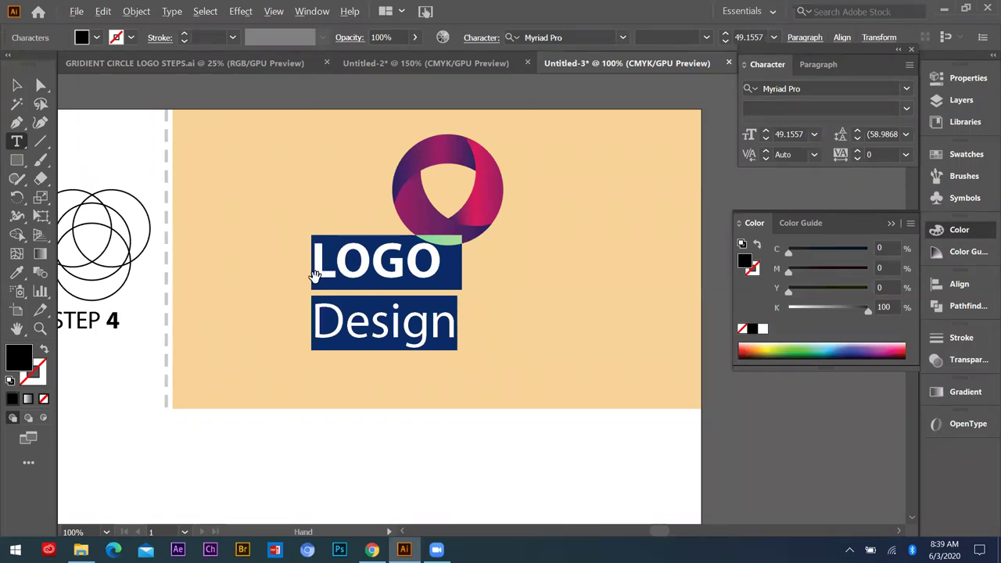
pyautogui.hotkey('alt', 'Up')
pyautogui.hotkey('alt', 'Up')
pyautogui.hotkey('alt', 'Up')
pyautogui.hotkey('alt', 'Up')
pyautogui.hotkey('alt', 'Up')
pyautogui.hotkey('alt', 'Up')
pyautogui.hotkey('alt', 'Up')
pyautogui.hotkey('alt', 'Up')
pyautogui.hotkey('alt', 'Up')
pyautogui.hotkey('alt', 'Up')
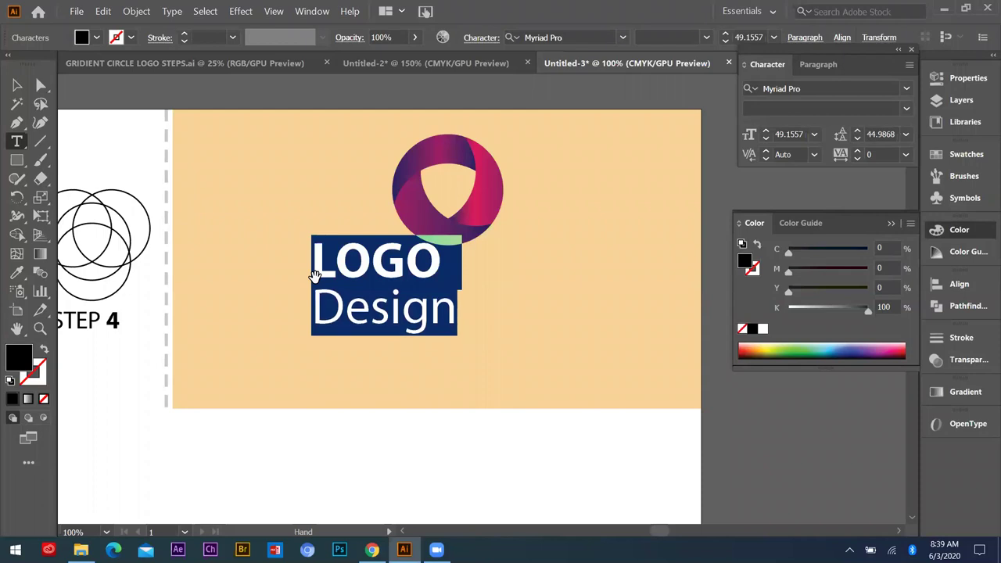
pyautogui.hotkey('alt', 'Up')
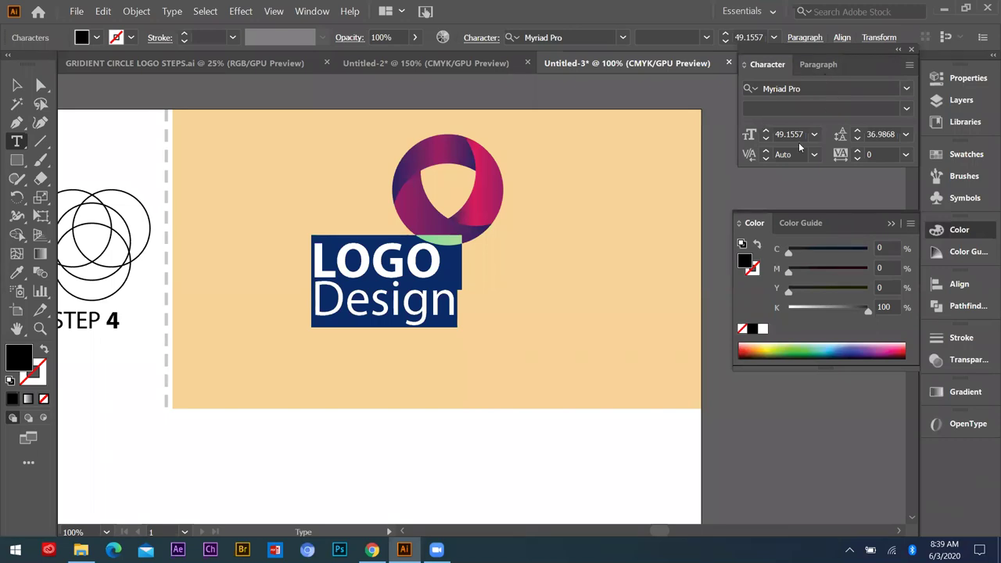
# - Try wider line spacings on the LOGO Design text, starting from 50 pt, and settle its leading at 40 pt
pyautogui.click(874, 135)
pyautogui.press('Up')
pyautogui.press('Up')
pyautogui.press('Up')
pyautogui.press('Up')
pyautogui.press('Up')
pyautogui.press('Up')
pyautogui.press('Up')
pyautogui.press('Up')
pyautogui.press('Up')
pyautogui.press('Up')
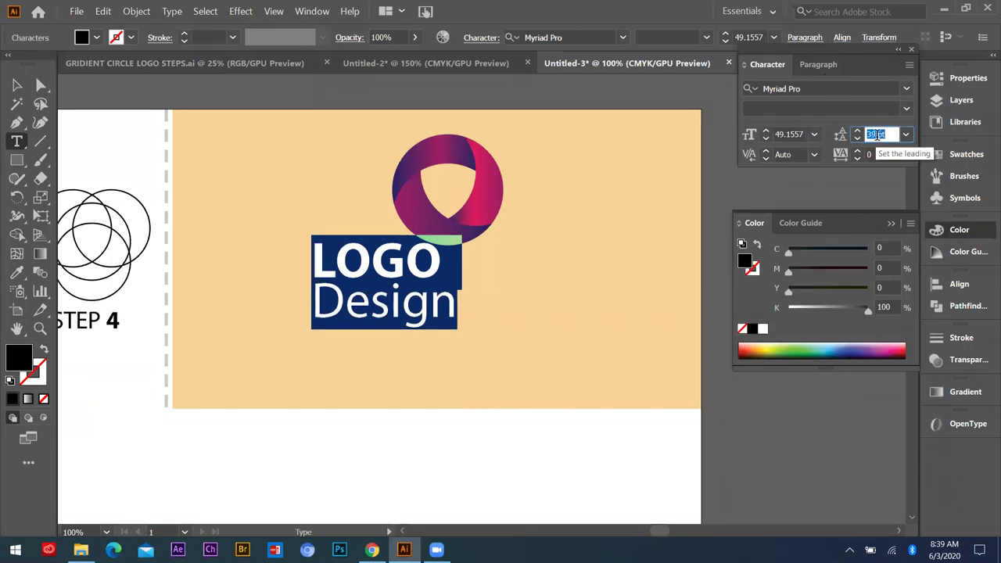
pyautogui.write('50')
pyautogui.press('Return')
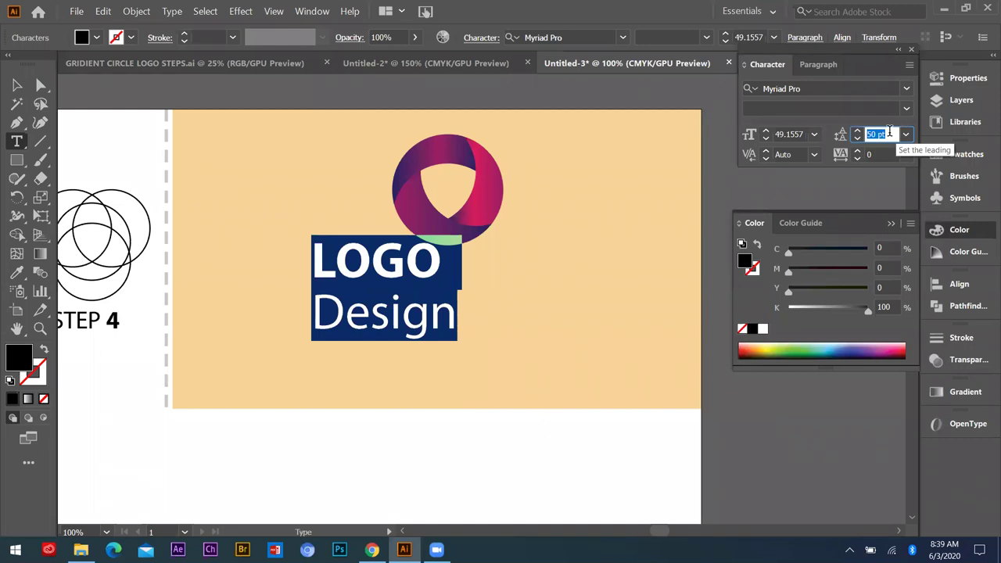
pyautogui.press('Up')
pyautogui.press('Up')
pyautogui.press('Up')
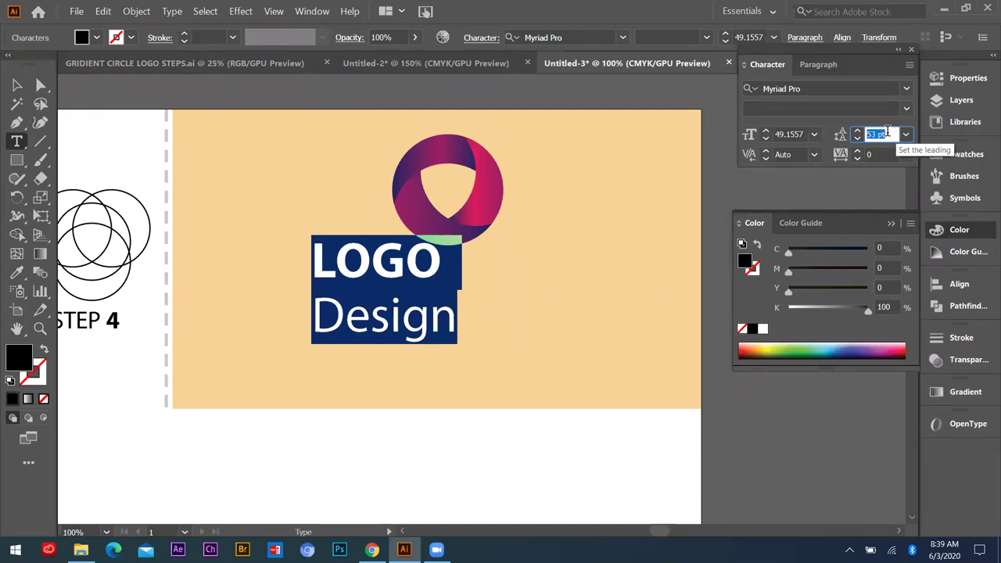
pyautogui.press('Up')
pyautogui.press('Up')
pyautogui.press('Up')
pyautogui.press('Up')
pyautogui.press('Up')
pyautogui.press('Up')
pyautogui.press('Up')
pyautogui.press('Up')
pyautogui.press('Up')
pyautogui.press('Up')
pyautogui.press('Up')
pyautogui.press('Up')
pyautogui.press('Down')
pyautogui.press('Down')
pyautogui.press('Down')
pyautogui.press('Down')
pyautogui.press('Down')
pyautogui.press('Down')
pyautogui.press('Down')
pyautogui.press('Down')
pyautogui.press('Down')
pyautogui.press('Down')
pyautogui.press('Down')
pyautogui.press('Down')
pyautogui.press('Down')
pyautogui.press('Down')
pyautogui.press('Down')
pyautogui.press('Down')
pyautogui.press('Down')
pyautogui.press('Down')
pyautogui.press('Down')
pyautogui.press('Down')
pyautogui.press('Down')
pyautogui.press('Down')
pyautogui.press('Down')
pyautogui.press('Down')
pyautogui.press('Down')
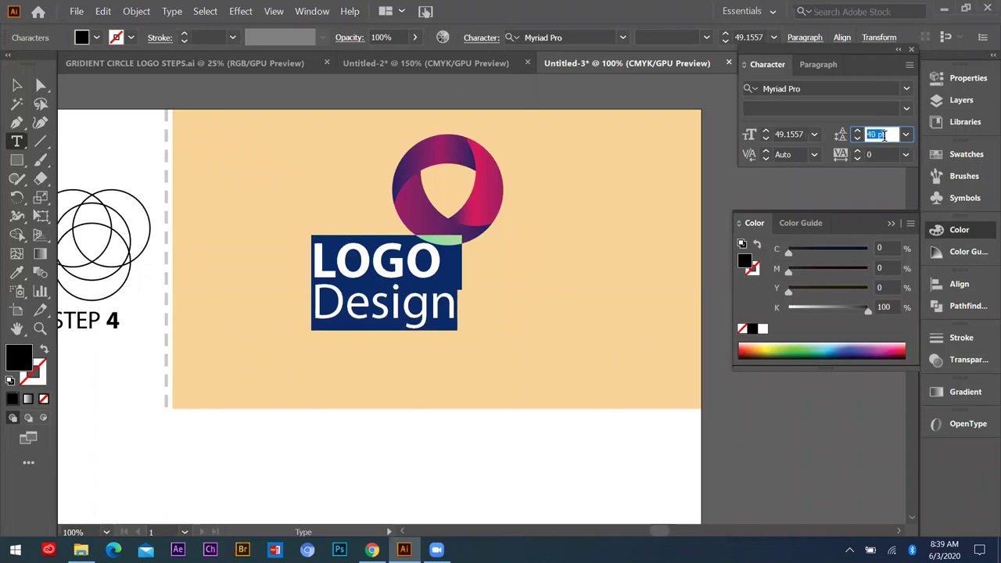
# - Try looser and tighter letter spacing on the LOGO Design text and set its tracking to -7
pyautogui.click(794, 155)
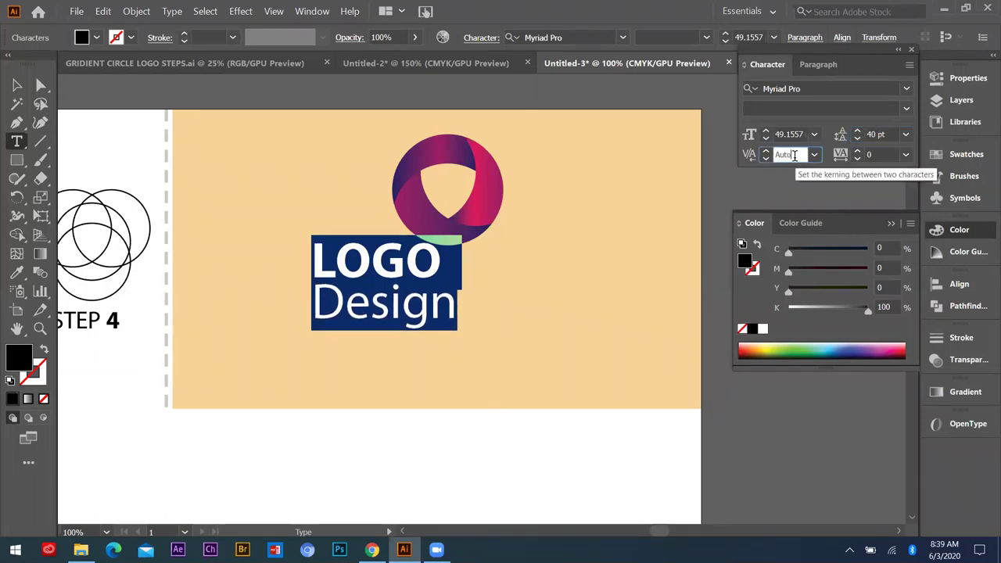
pyautogui.click(894, 154)
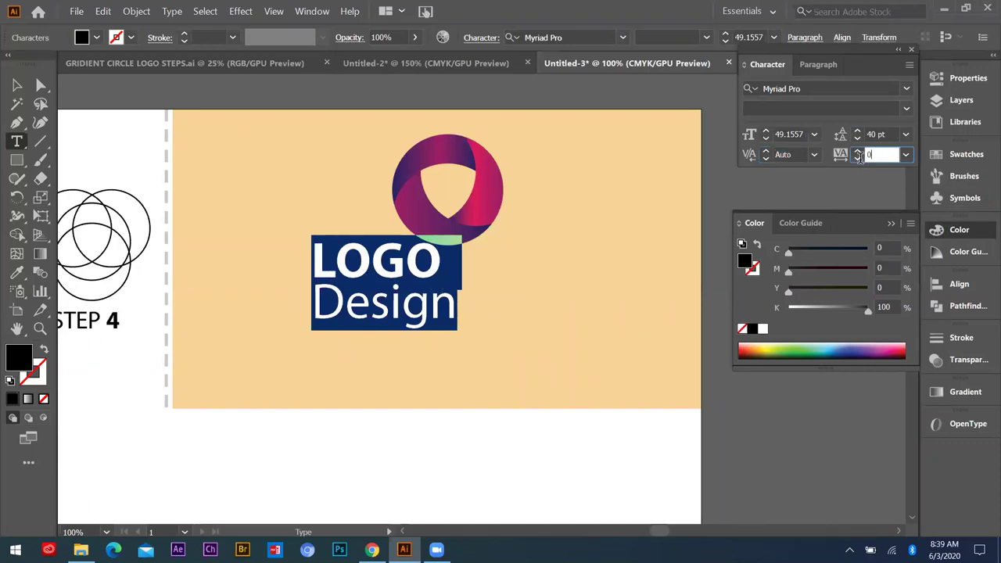
pyautogui.scroll(20, 877, 156)
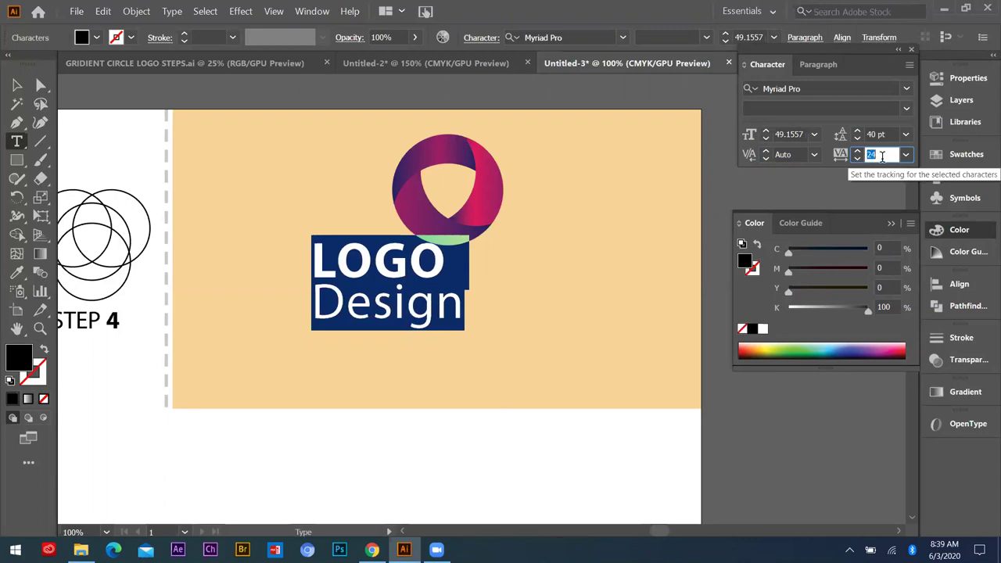
pyautogui.press('Down')
pyautogui.press('Down')
pyautogui.press('Down')
pyautogui.press('Down')
pyautogui.press('Down')
pyautogui.press('Down')
pyautogui.press('Down')
pyautogui.press('Down')
pyautogui.press('Down')
pyautogui.press('Down')
pyautogui.press('Down')
pyautogui.press('Down')
pyautogui.press('Down')
pyautogui.press('Down')
pyautogui.press('Down')
pyautogui.press('Down')
pyautogui.press('Down')
pyautogui.press('Down')
pyautogui.press('Down')
pyautogui.press('Down')
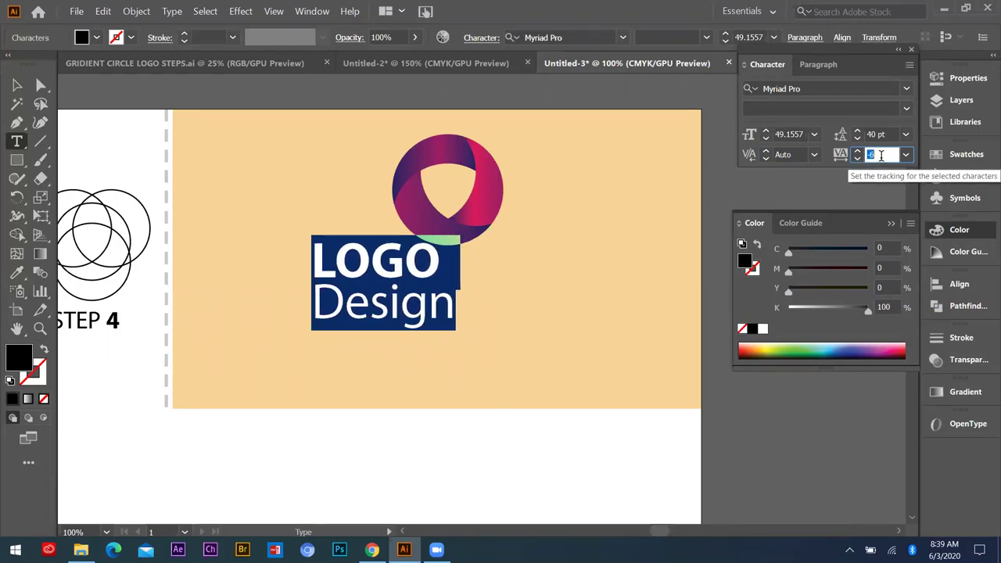
pyautogui.press('Up')
pyautogui.press('Up')
pyautogui.press('Up')
pyautogui.press('Up')
pyautogui.press('Up')
pyautogui.press('Up')
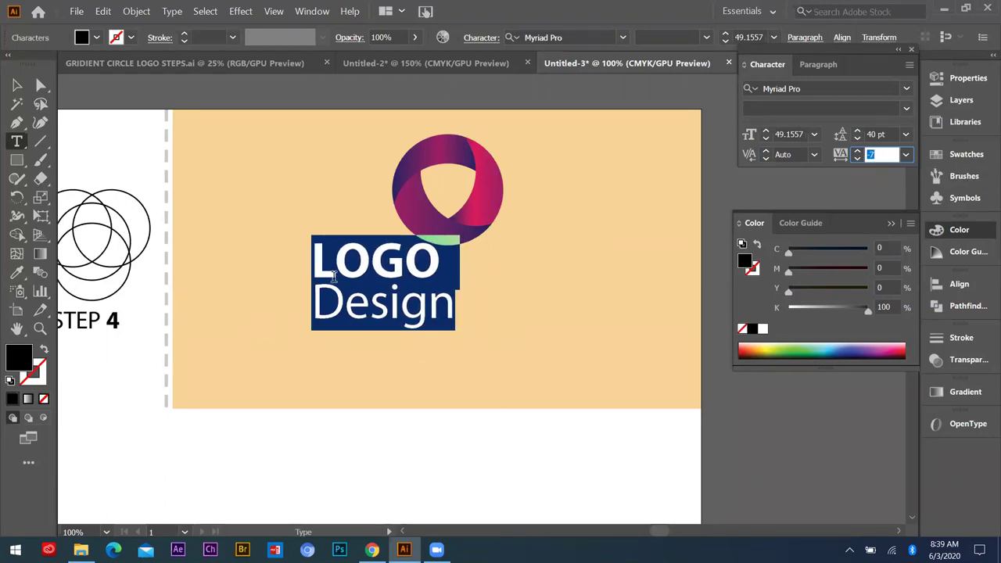
# - Center-align both lines of the LOGO Design text and select it as an object
pyautogui.click(818, 66)
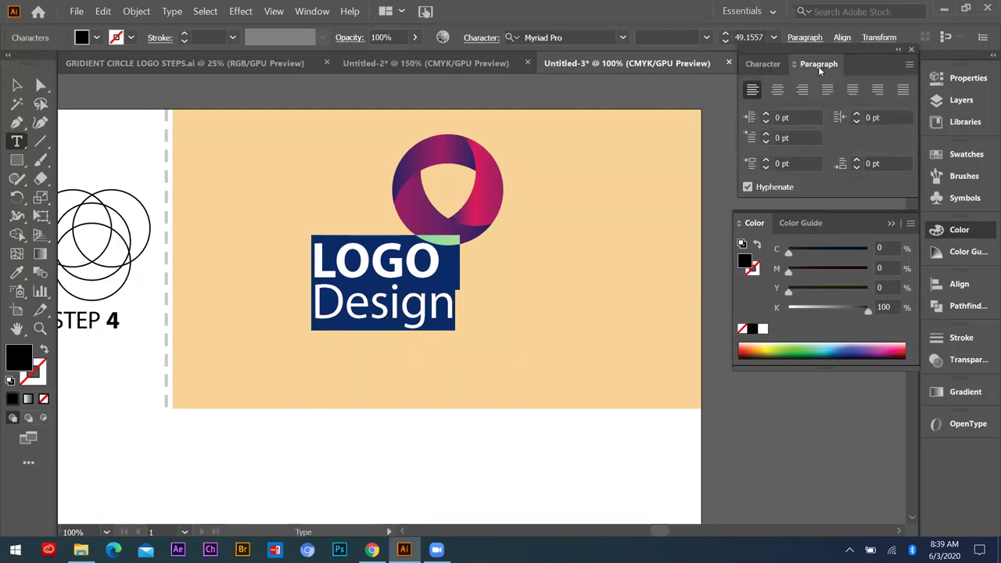
pyautogui.click(777, 90)
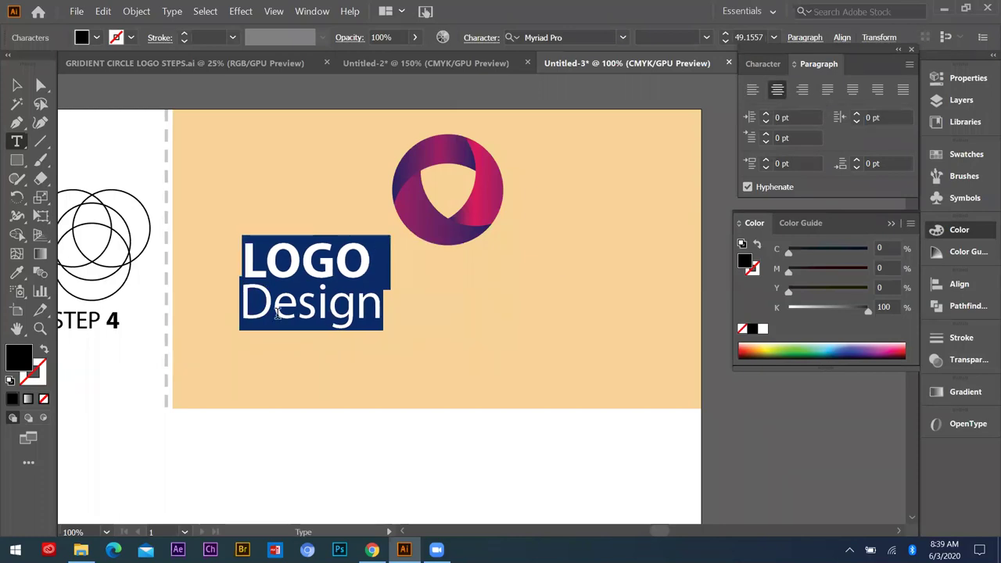
pyautogui.click(19, 86)
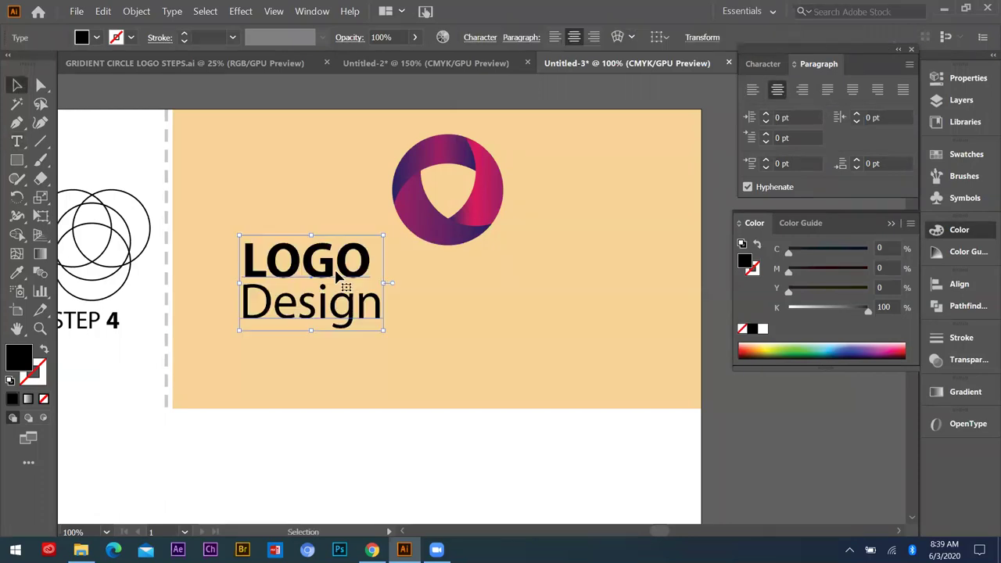
# - Scale the LOGO Design text down to fit centered beneath the gradient ring and color it white
pyautogui.moveTo(378, 327); pyautogui.dragTo(468, 289)
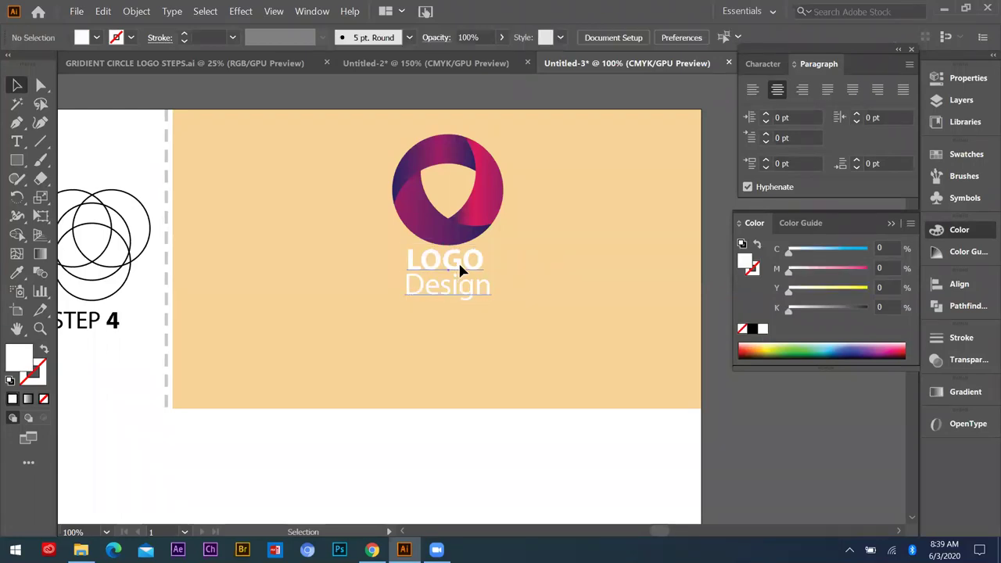
pyautogui.moveTo(458, 262); pyautogui.dragTo(467, 291)
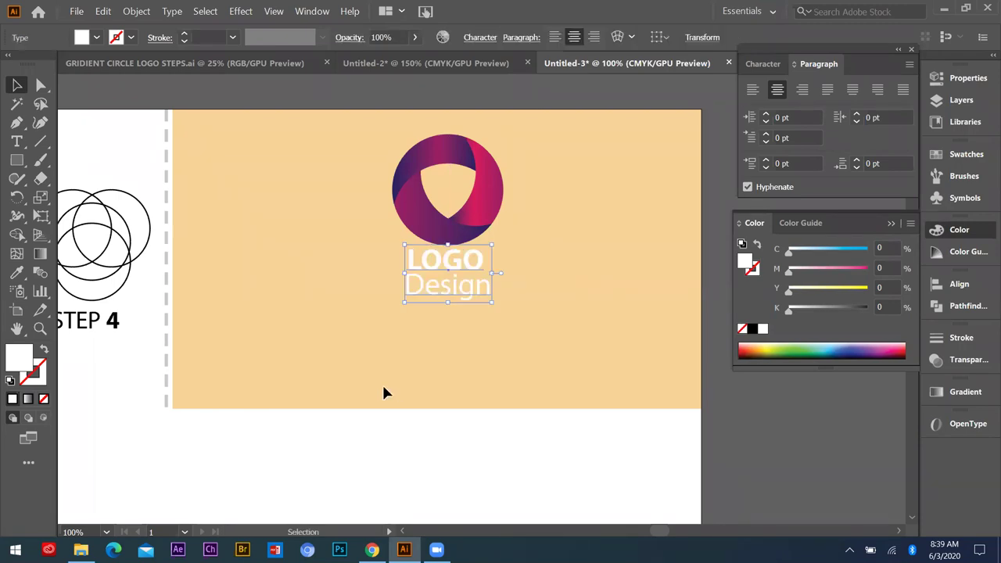
pyautogui.click(409, 345)
pyautogui.scroll(-2, 389, 350)
pyautogui.scroll(1, 391, 352)
pyautogui.scroll(-1, 408, 378)
# - Select the light orange panel behind the logo and try several spectrum colors, ending with a bright yellow-green fill
pyautogui.click(489, 347)
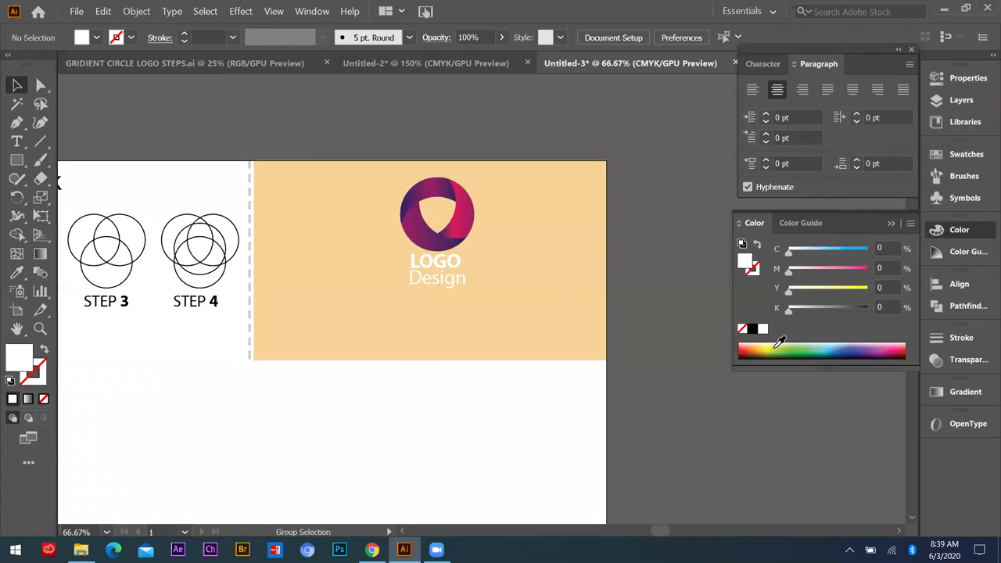
pyautogui.click(780, 344)
pyautogui.click(769, 346)
pyautogui.click(751, 352)
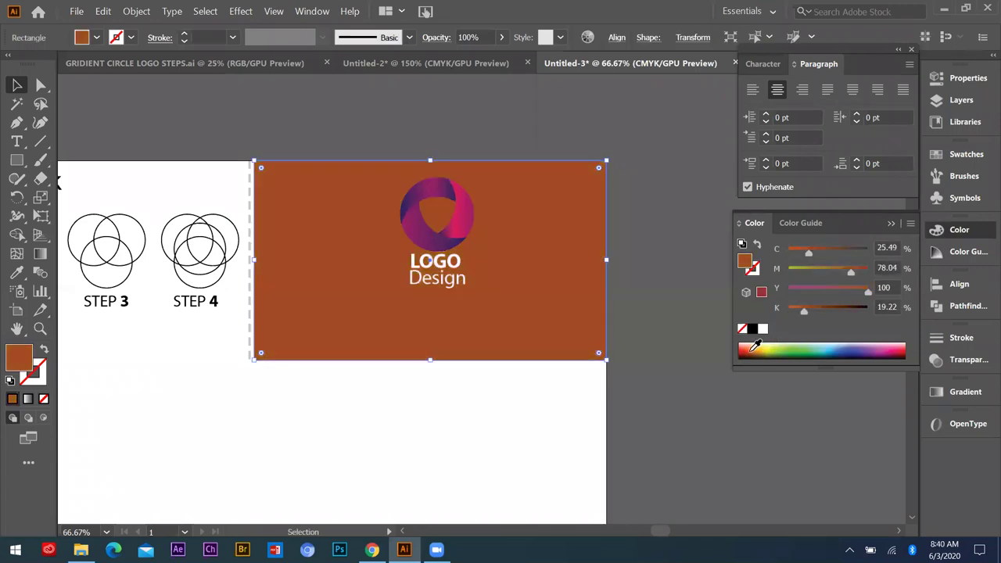
pyautogui.click(770, 352)
pyautogui.click(777, 353)
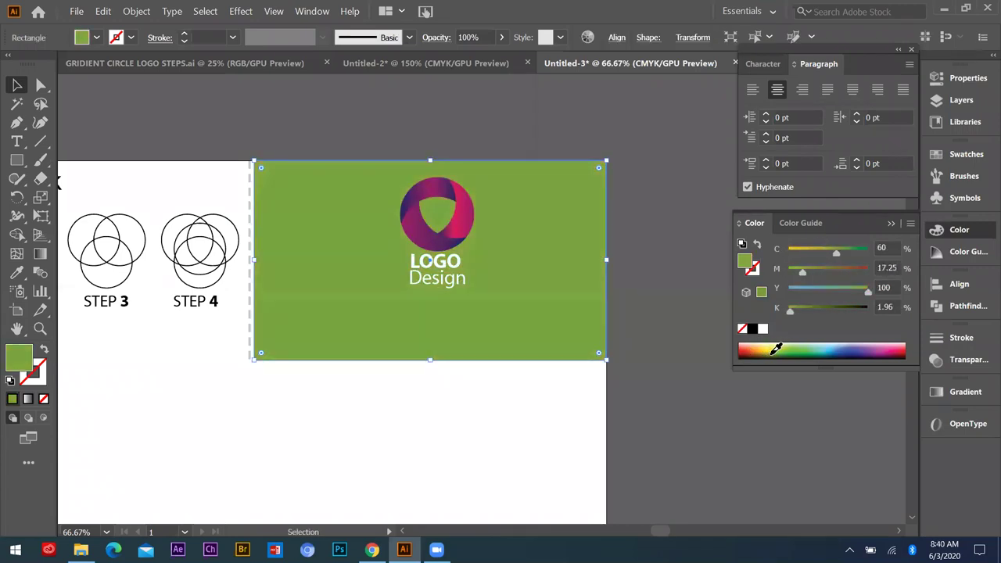
pyautogui.click(799, 347)
pyautogui.click(808, 348)
pyautogui.click(765, 349)
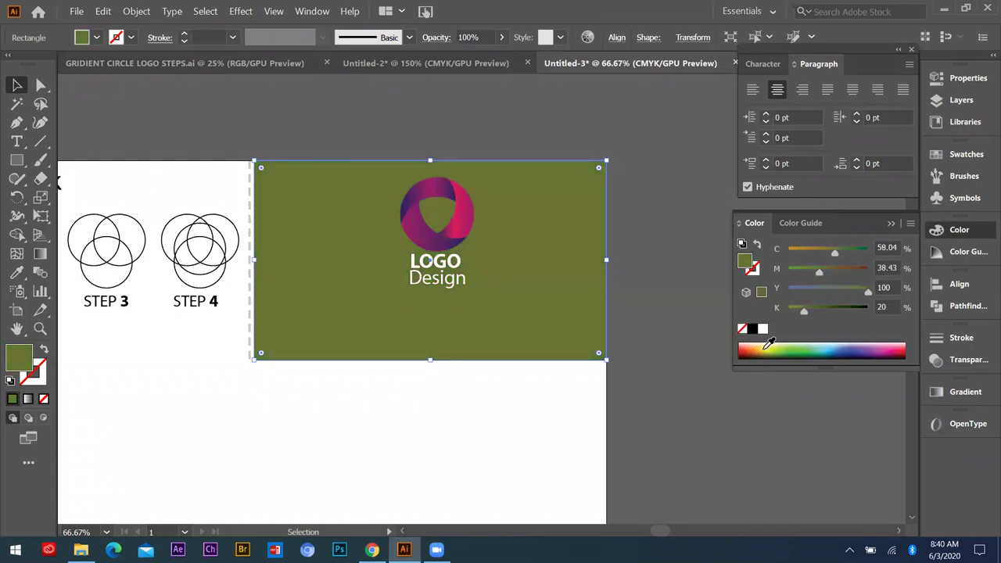
pyautogui.click(766, 350)
pyautogui.click(771, 345)
pyautogui.click(766, 350)
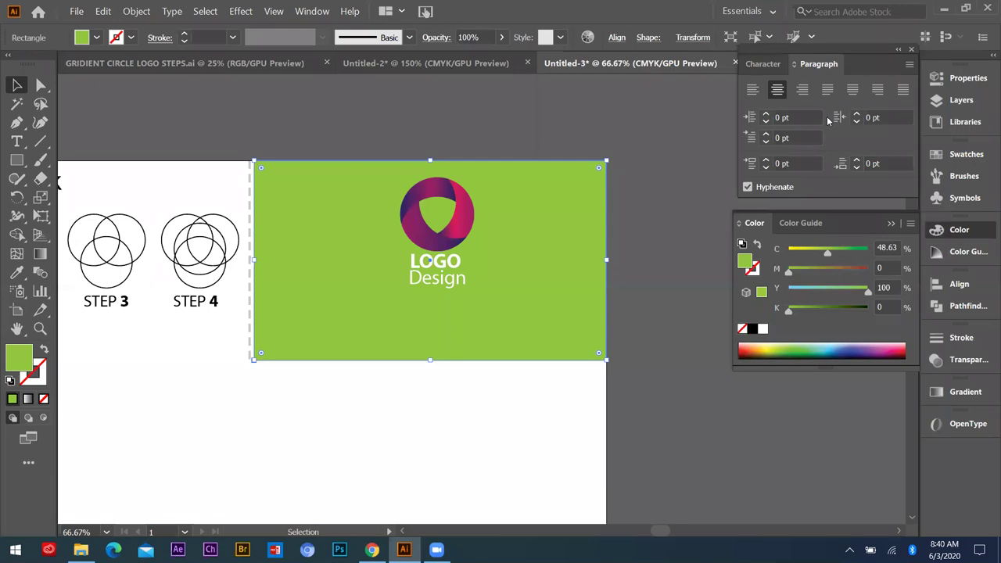
# - Soften the panel's fill to a muted light green of about C 38, M 6, Y 72, K 0 and deselect it
pyautogui.doubleClick(745, 261)
pyautogui.click(752, 197)
pyautogui.moveTo(751, 194); pyautogui.dragTo(752, 223)
pyautogui.click(900, 116)
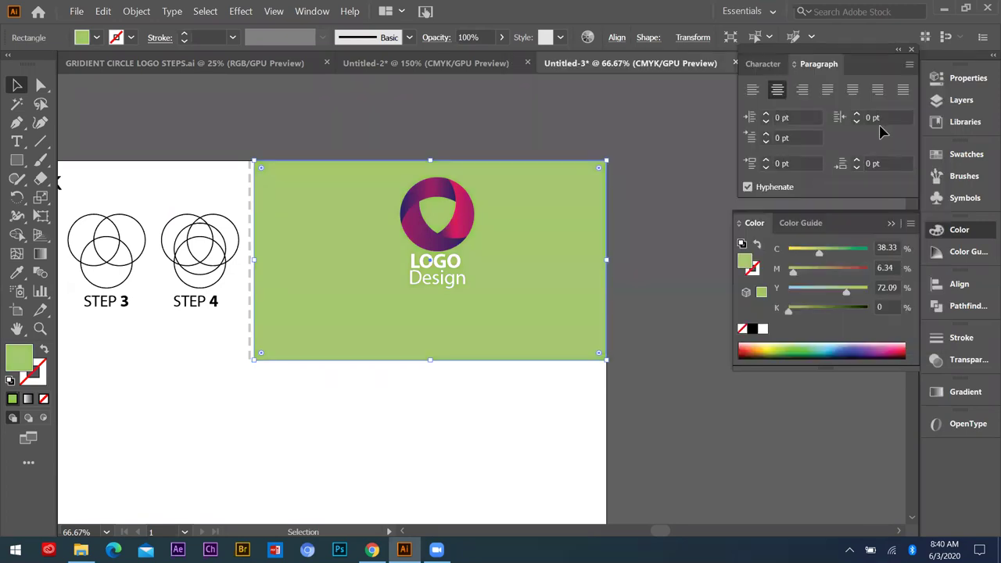
pyautogui.click(649, 294)
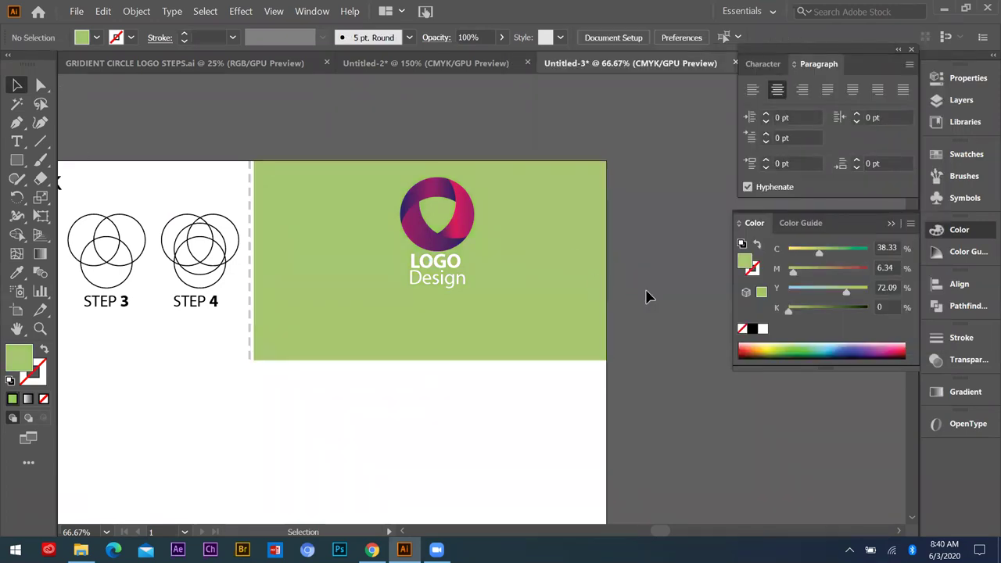
# - Draw a wide area text box with Lorem ipsum placeholder text below the LOGO Design name and set its size to 21 pt
pyautogui.scroll(-1, 612, 286)
pyautogui.scroll(-3, 453, 273)
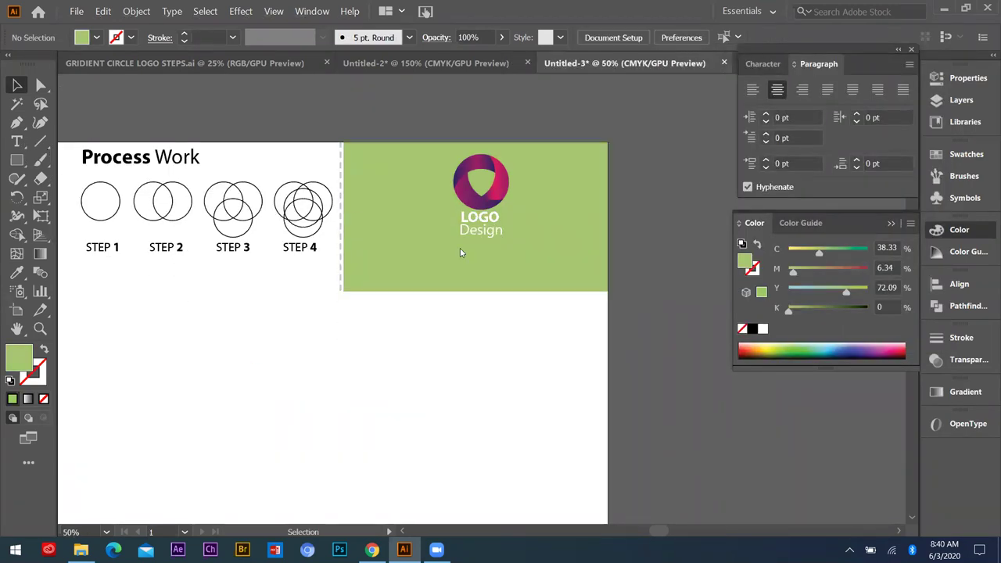
pyautogui.press('t')
pyautogui.scroll(1, 468, 260)
pyautogui.scroll(1, 309, 283)
pyautogui.scroll(-1, 262, 257)
pyautogui.moveTo(237, 249); pyautogui.dragTo(642, 312)
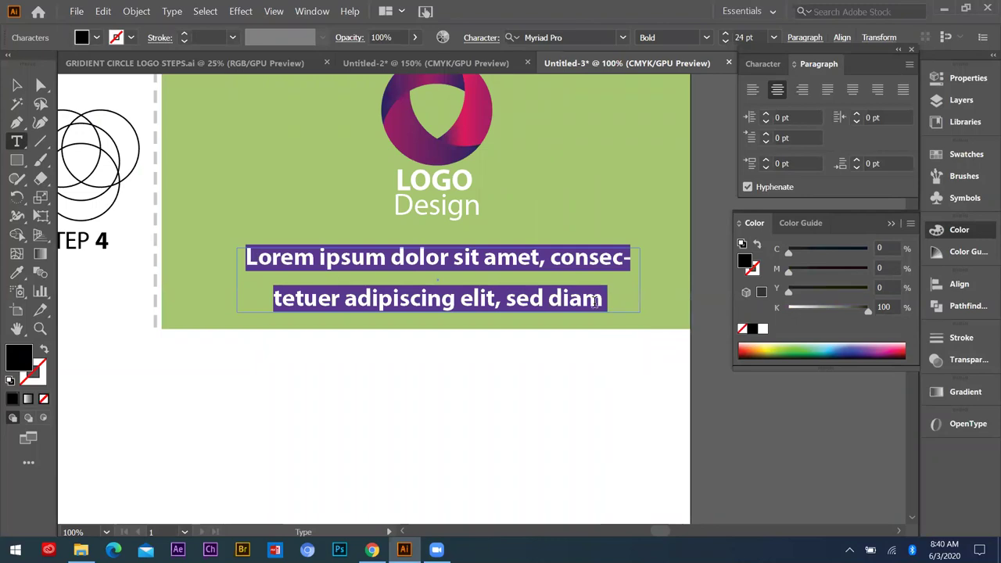
pyautogui.click(774, 38)
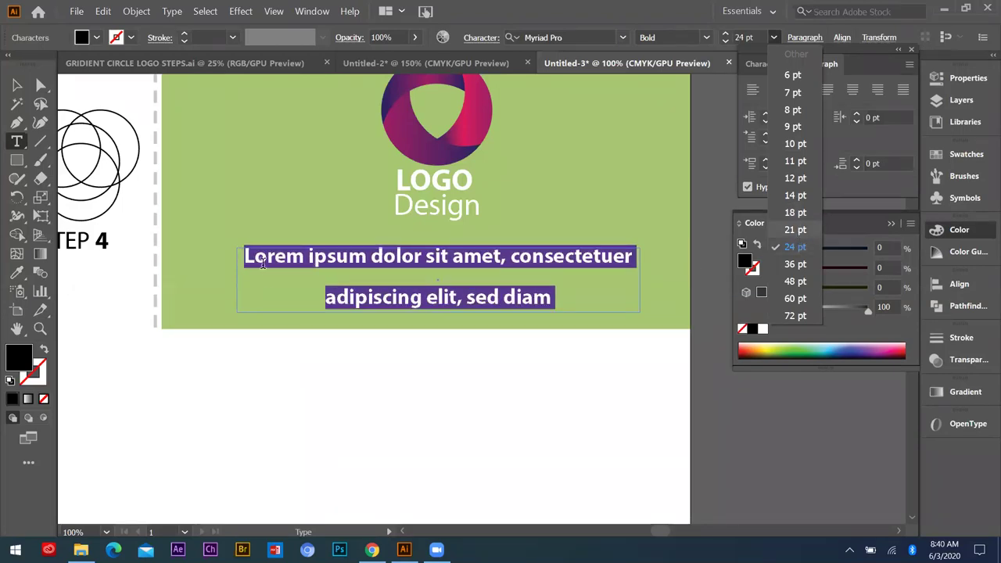
pyautogui.press('Return')
# - Tighten the leading of the Lorem ipsum paragraph so its two lines sit close together
pyautogui.hotkey('alt', 'Up')
pyautogui.hotkey('alt', 'Up')
pyautogui.hotkey('alt', 'Up')
pyautogui.hotkey('alt', 'Up')
pyautogui.hotkey('alt', 'Up')
pyautogui.hotkey('alt', 'Up')
pyautogui.hotkey('alt', 'Up')
pyautogui.hotkey('alt', 'Up')
pyautogui.hotkey('alt', 'Up')
pyautogui.hotkey('alt', 'Up')
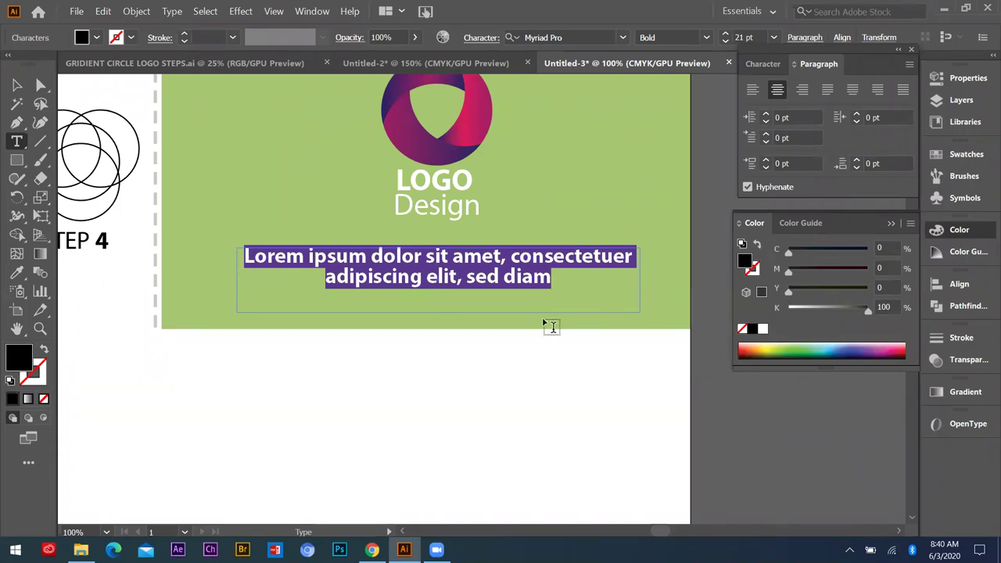
# - Append "Lorem ipsum dolor sit amet, consectetuer adipiscing elit," to the end of the placeholder paragraph
pyautogui.press('ctrl')
pyautogui.click(553, 280)
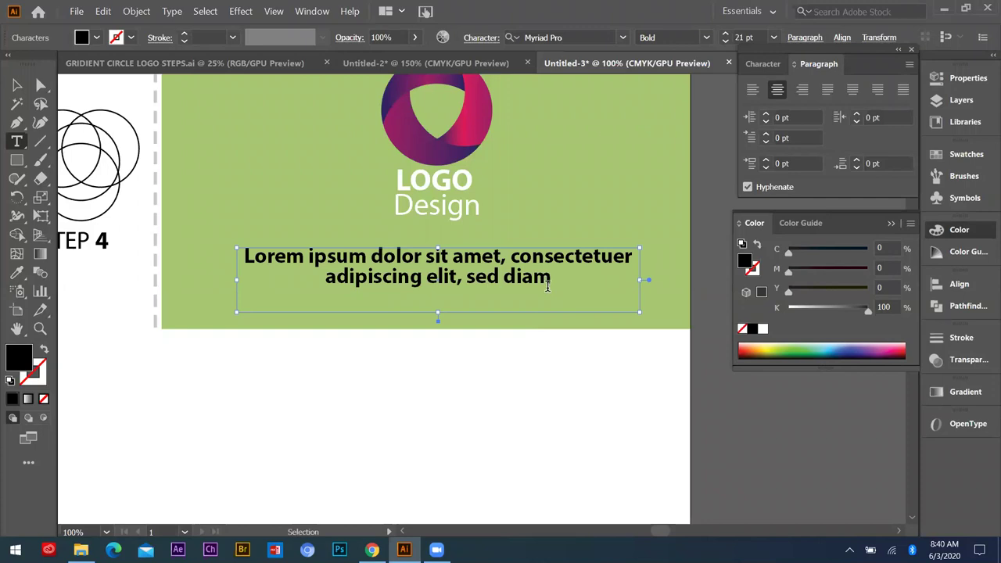
pyautogui.write('Lorem ipsum dolor sit amet, consectetuer adipiscing elit,')
# - Set the entire Lorem ipsum paragraph to 11 pt
pyautogui.moveTo(621, 298); pyautogui.dragTo(701, 27)
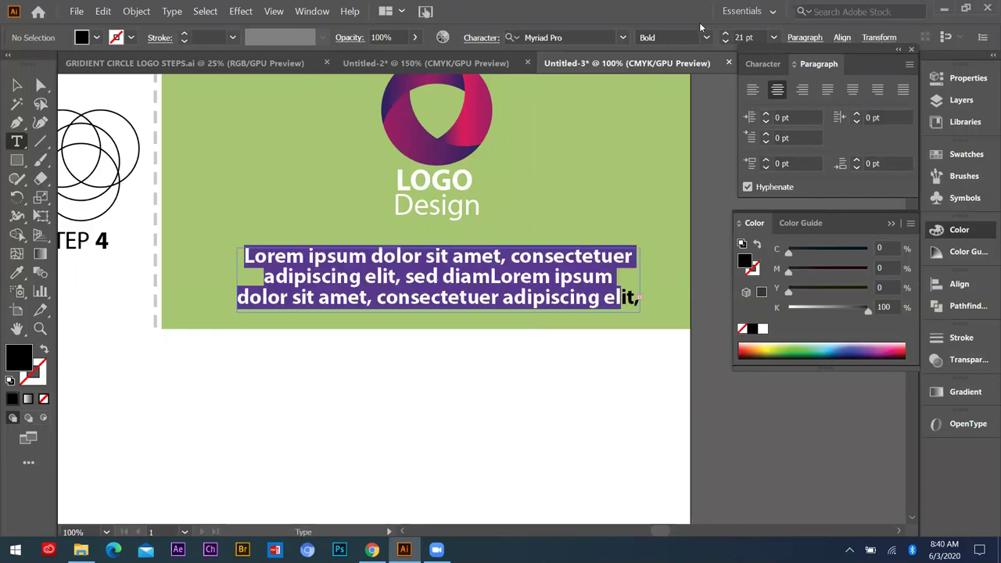
pyautogui.click(774, 36)
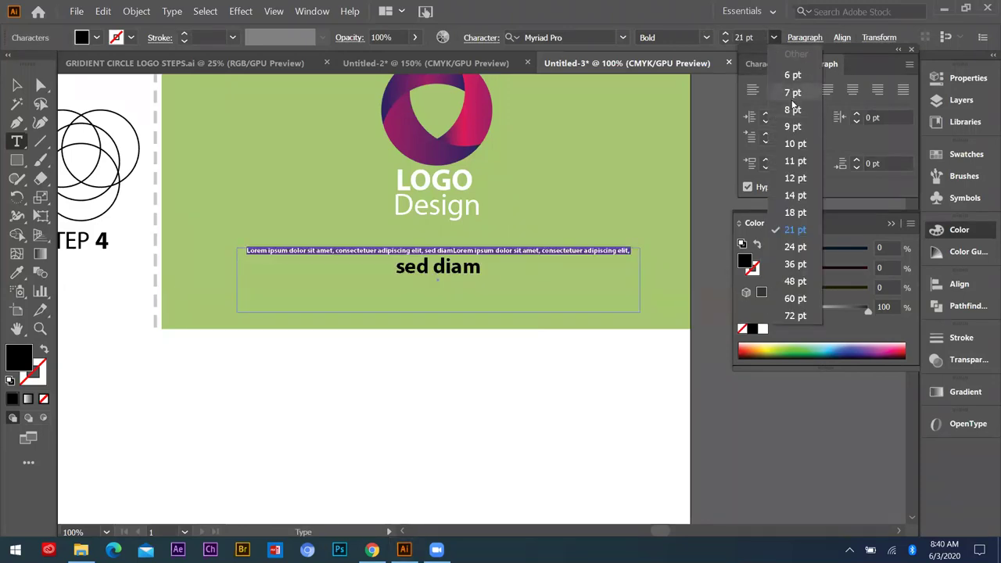
pyautogui.click(791, 110)
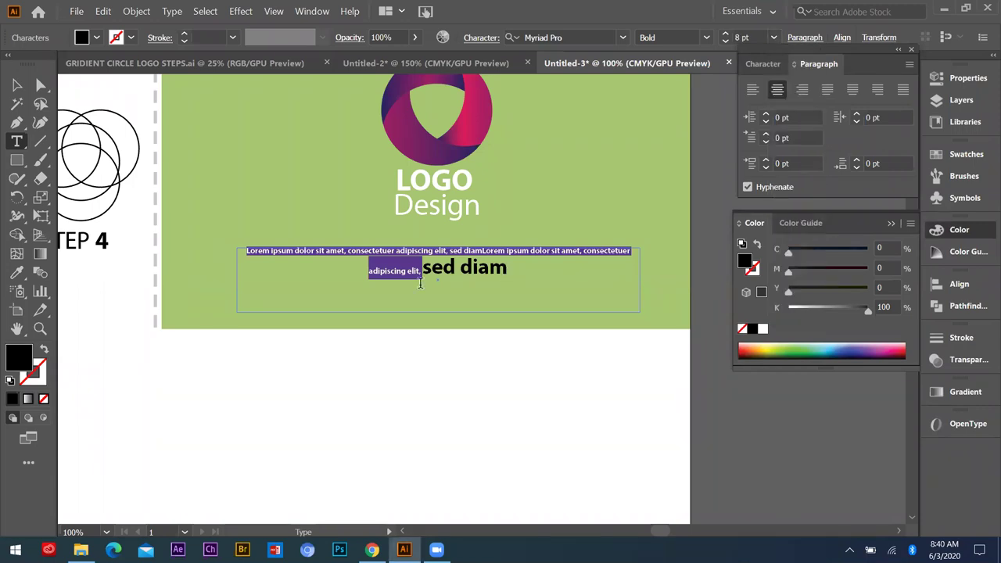
pyautogui.hotkey('ctrl', 'a')
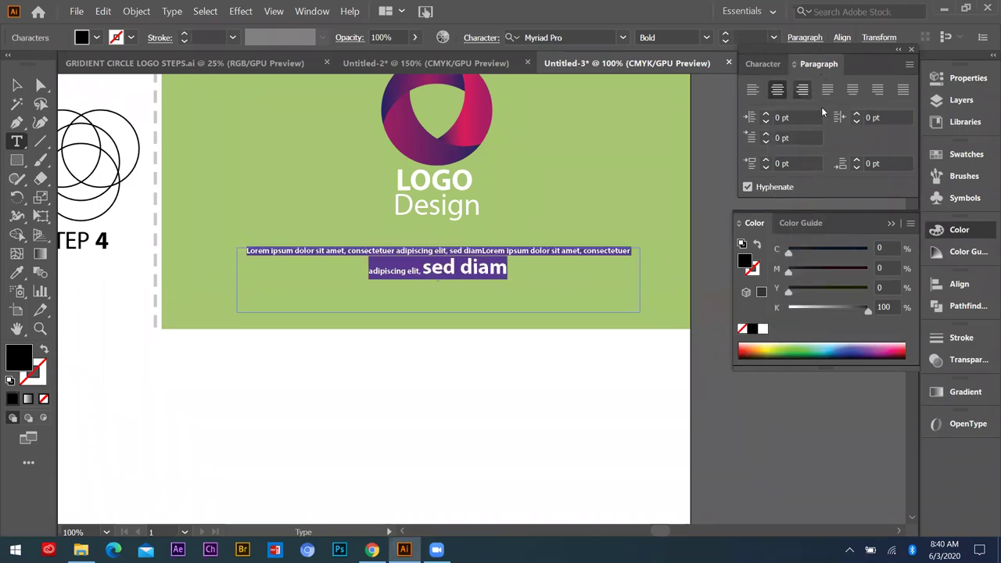
pyautogui.click(767, 66)
pyautogui.click(814, 134)
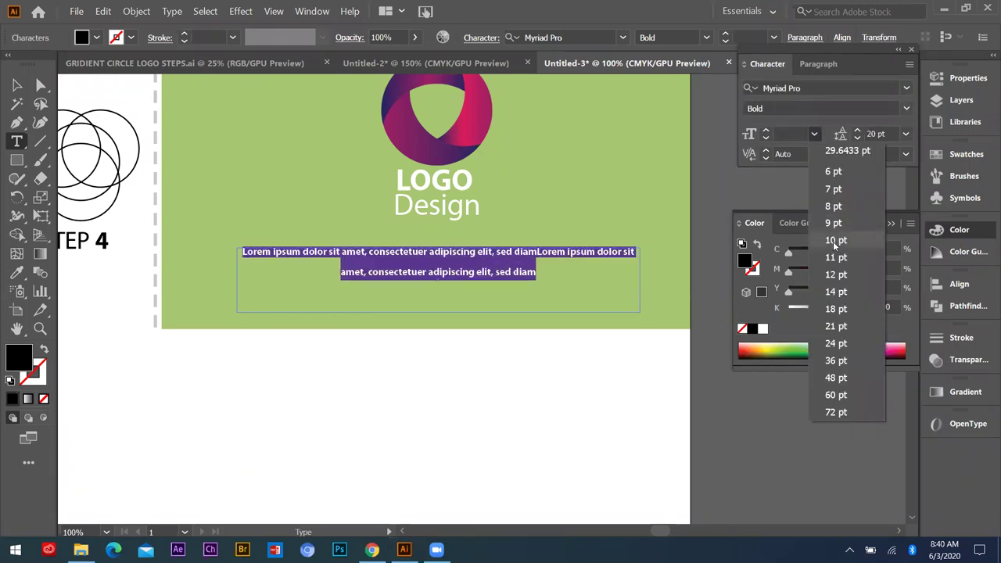
pyautogui.click(834, 258)
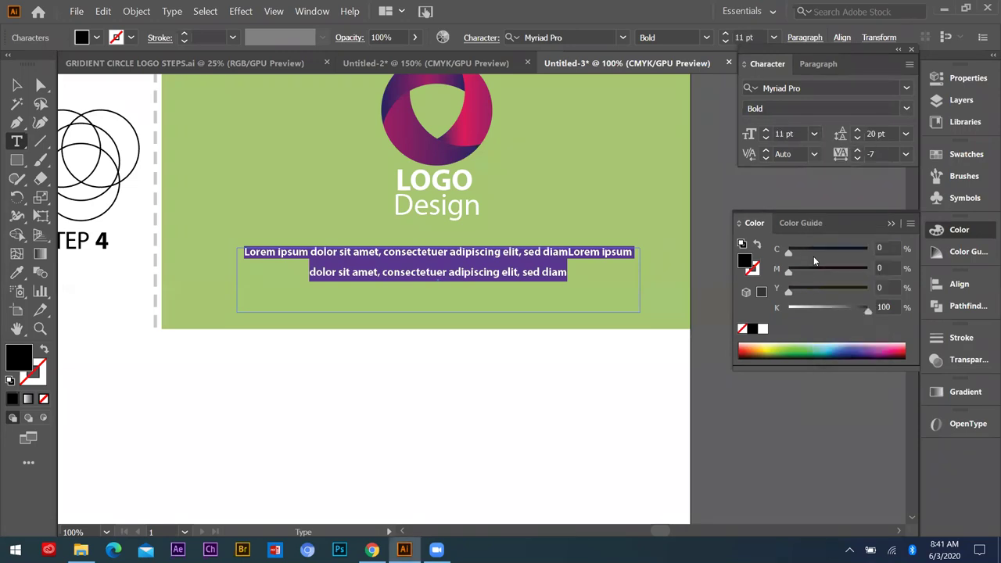
# - Reduce the leading of the Lorem ipsum paragraph to 0.1 pt
pyautogui.hotkey('alt', 'Up')
pyautogui.hotkey('alt', 'Up')
pyautogui.hotkey('alt', 'Up')
pyautogui.hotkey('alt', 'Up')
pyautogui.hotkey('alt', 'Up')
pyautogui.press('alt')
pyautogui.click(879, 134)
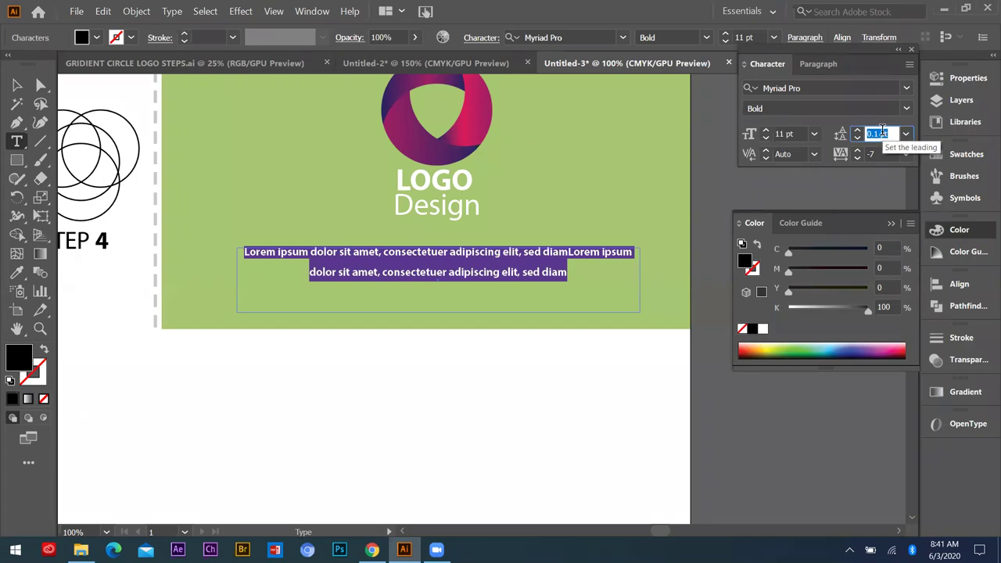
pyautogui.moveTo(562, 273); pyautogui.dragTo(212, 227)
pyautogui.hotkey('ctrl', 'a')
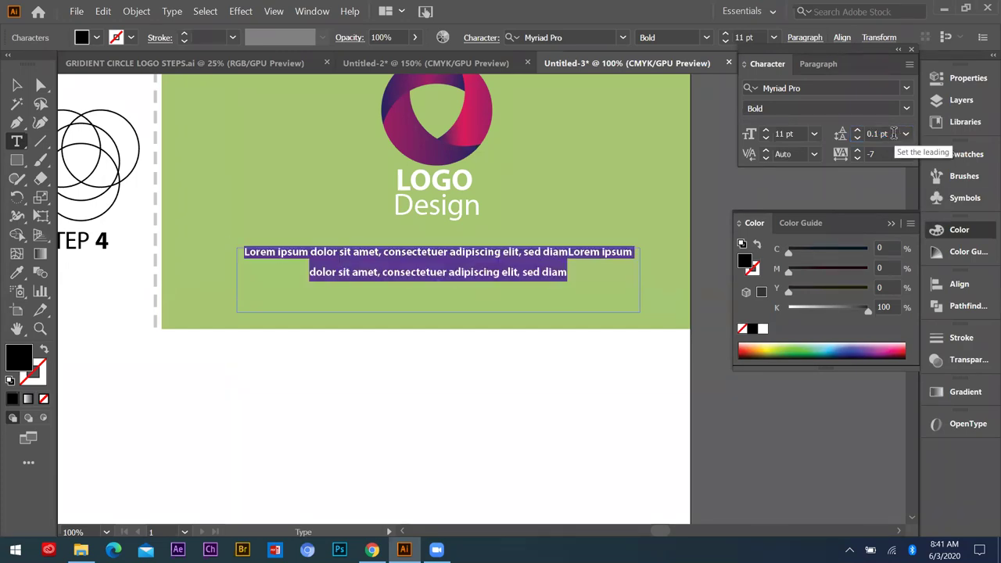
pyautogui.doubleClick(894, 133)
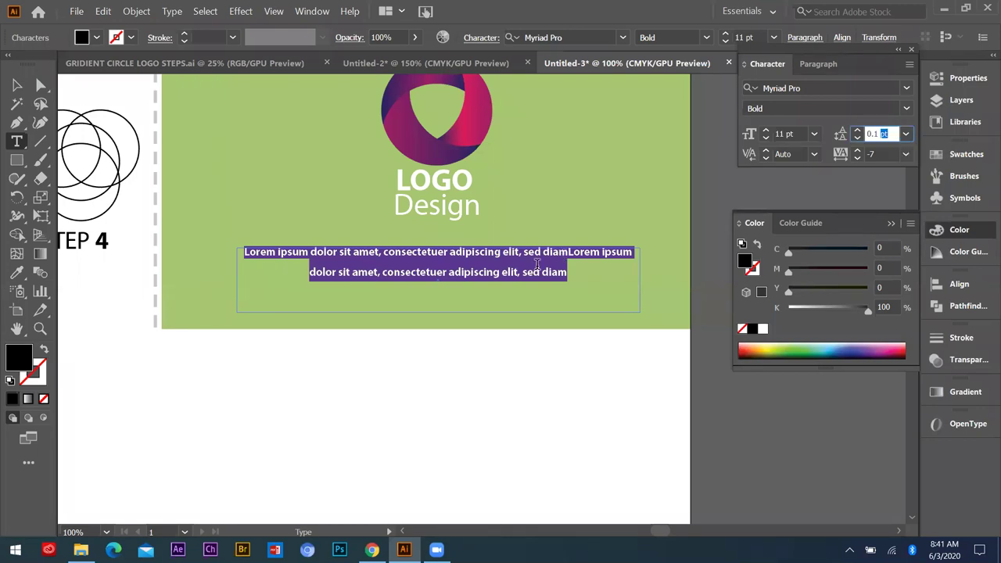
# - Adjust the leading of the whole placeholder text, including its last line, to 2.1 pt so the two lines sit close together
pyautogui.moveTo(570, 274); pyautogui.dragTo(251, 274)
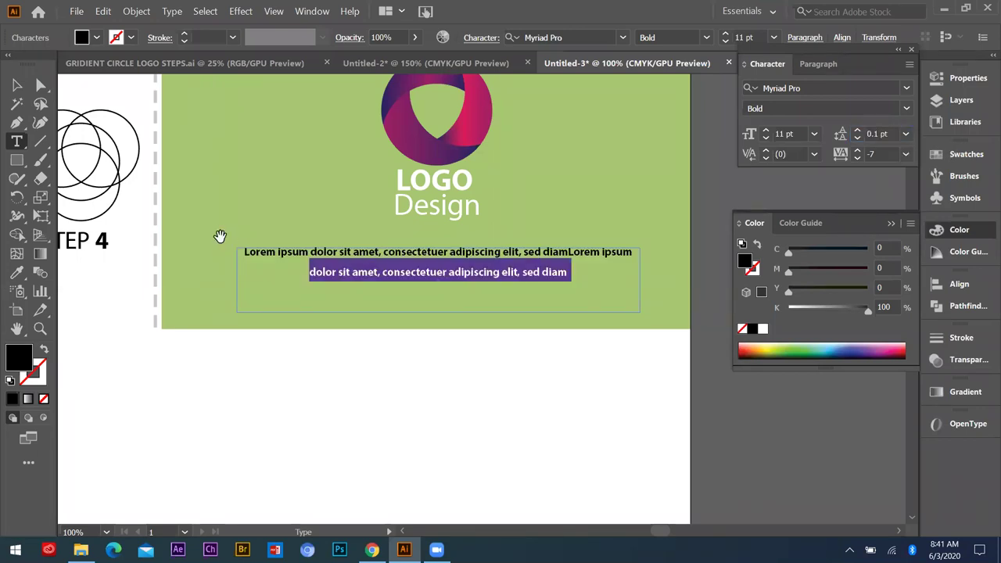
pyautogui.hotkey('ctrl', 'a')
pyautogui.hotkey('alt', 'Up')
pyautogui.hotkey('alt', 'Up')
pyautogui.hotkey('alt', 'Up')
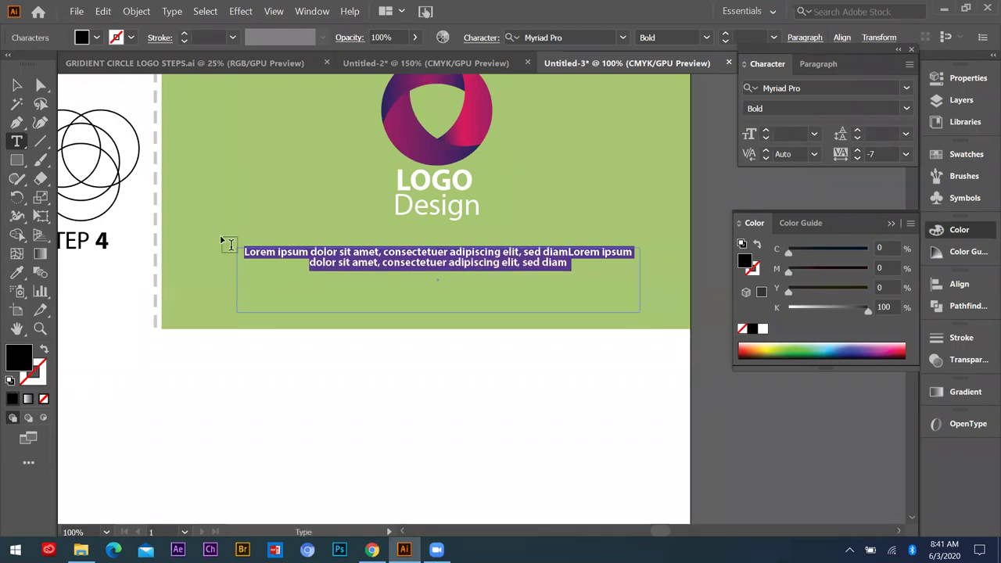
pyautogui.hotkey('alt', 'Down')
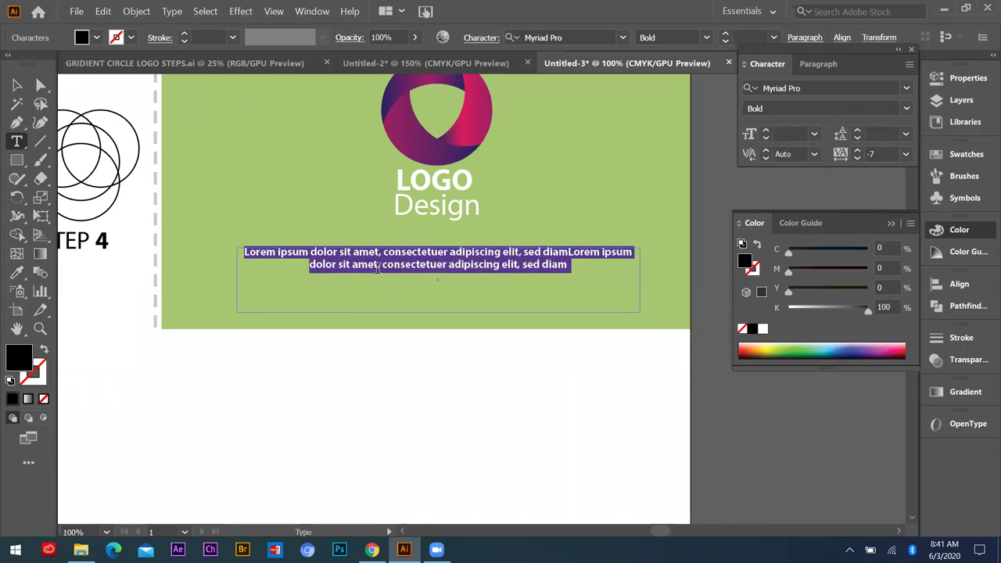
pyautogui.click(540, 280)
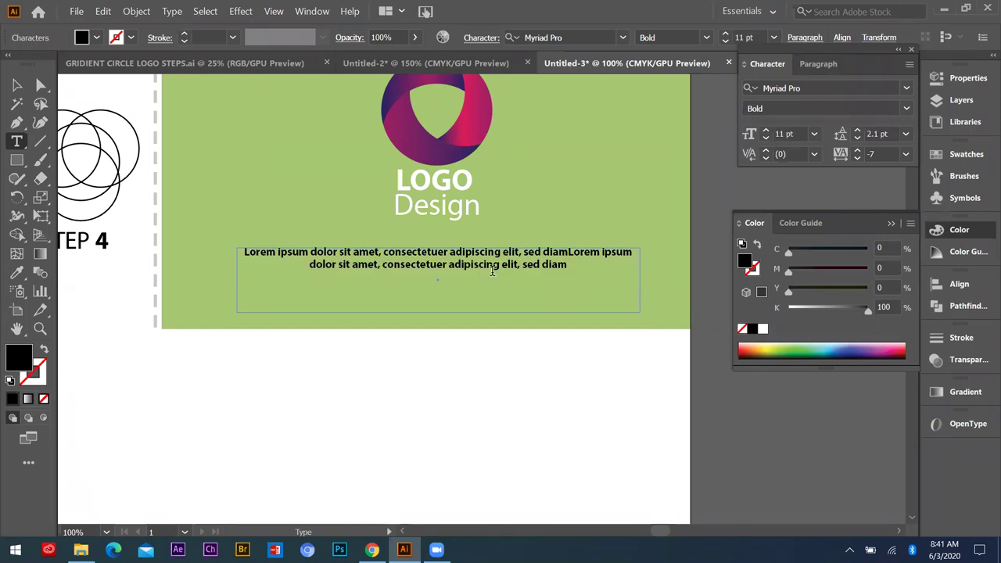
# - Change the font style of all the placeholder text to Myriad Pro Regular
pyautogui.hotkey('ctrl', 'a')
pyautogui.moveTo(577, 267); pyautogui.dragTo(168, 226)
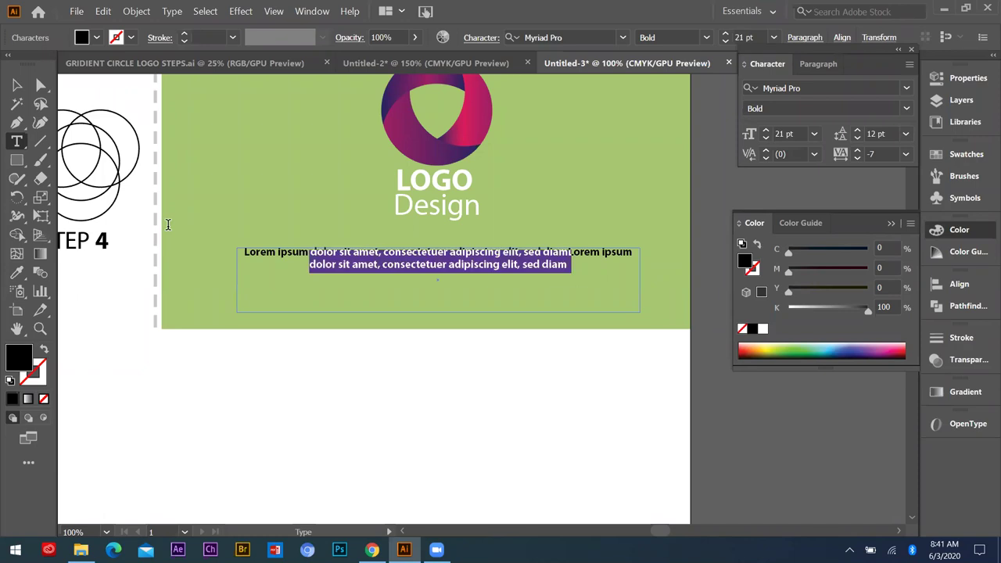
pyautogui.hotkey('ctrl', 'a')
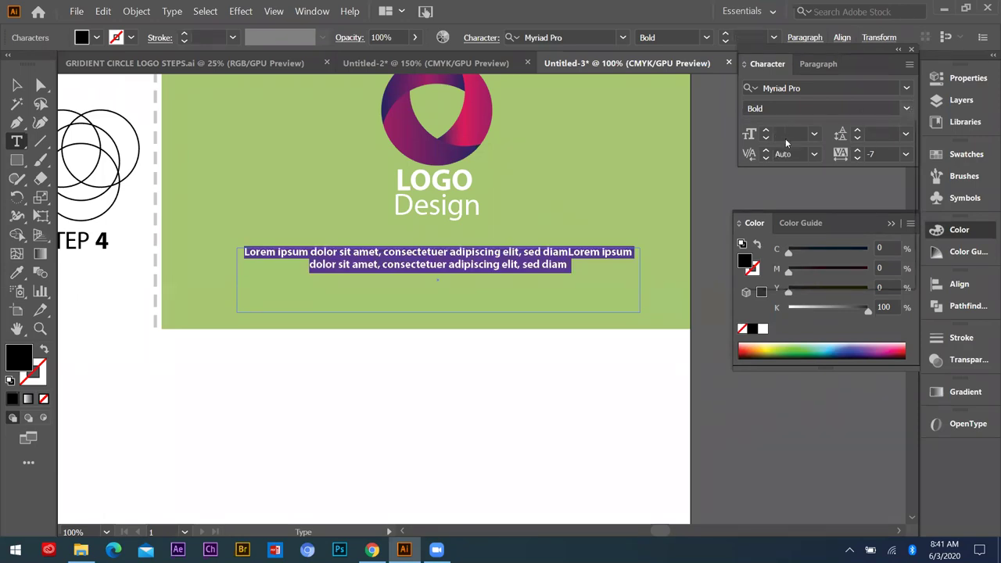
pyautogui.click(906, 108)
pyautogui.click(774, 193)
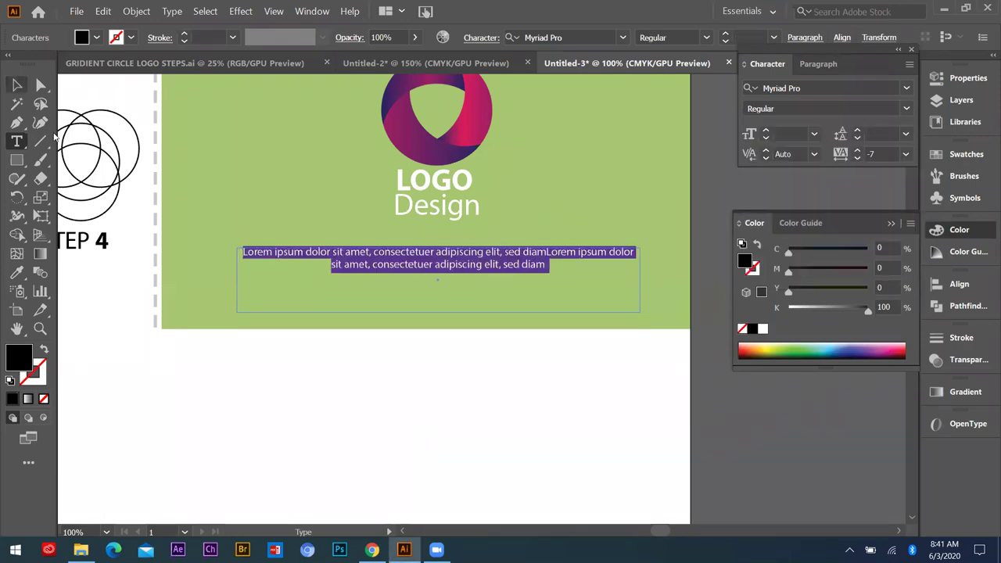
# - Move the placeholder text box up just beneath the LOGO Design name, then narrow and shorten it so the text wraps to three lines
pyautogui.moveTo(427, 255); pyautogui.dragTo(426, 237)
pyautogui.moveTo(640, 264); pyautogui.dragTo(572, 264)
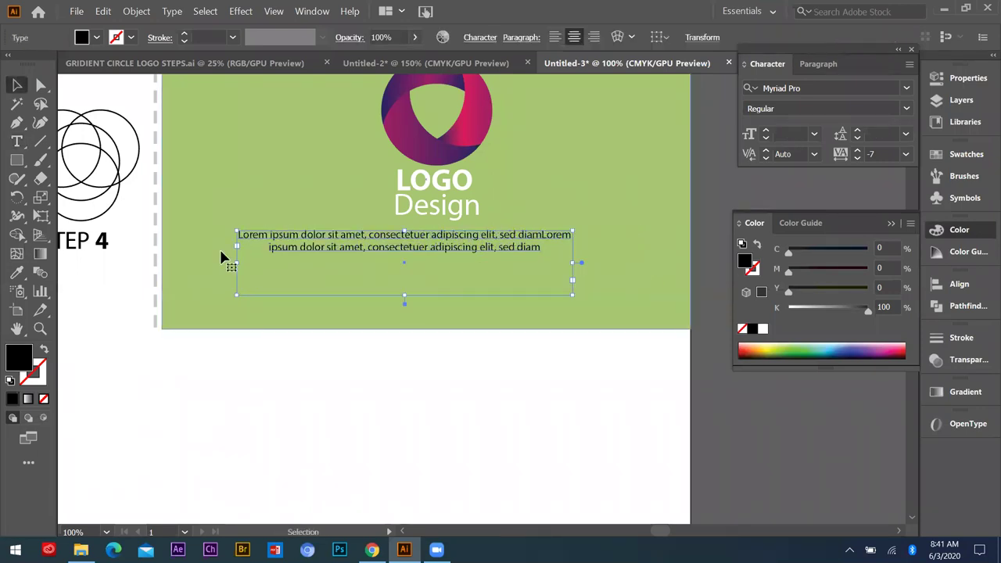
pyautogui.moveTo(237, 264); pyautogui.dragTo(296, 262)
pyautogui.moveTo(431, 294); pyautogui.dragTo(433, 275)
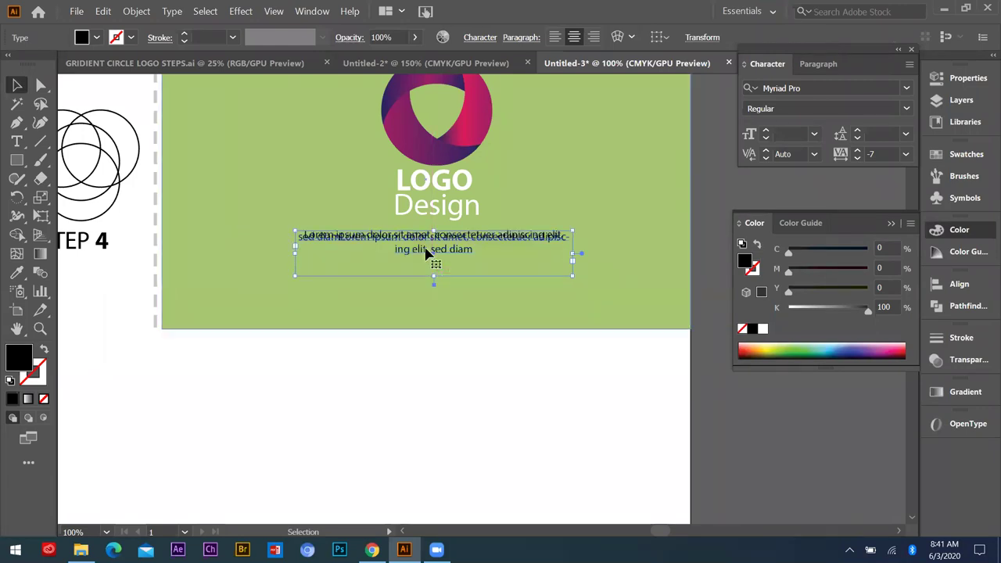
# - Loosen the leading of the placeholder text so its three lines no longer overlap, and deselect the text box
pyautogui.press('t')
pyautogui.click(487, 267)
pyautogui.hotkey('ctrl', 'a')
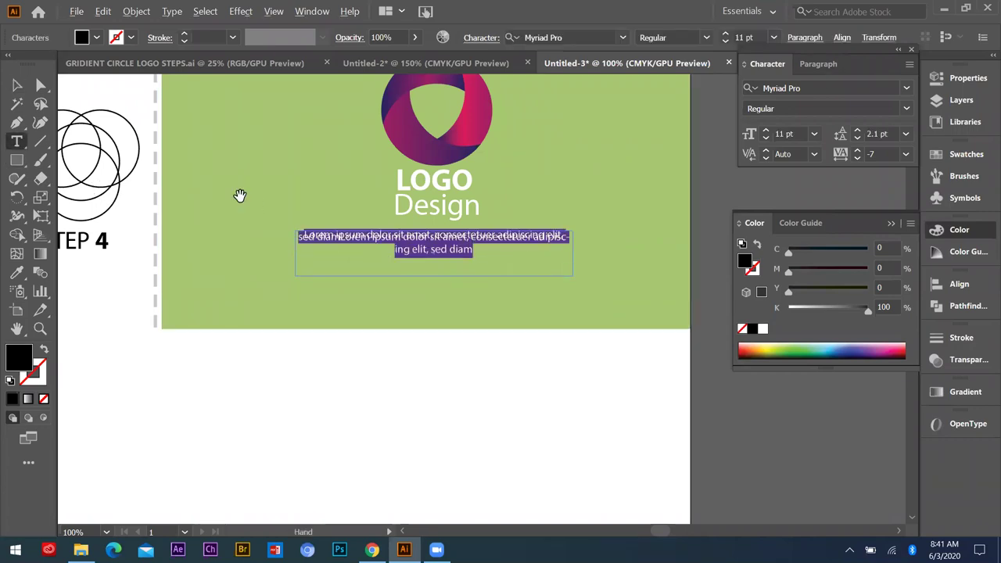
pyautogui.hotkey('alt', 'Down')
pyautogui.hotkey('alt', 'Down')
pyautogui.hotkey('alt', 'Down')
pyautogui.hotkey('alt', 'Down')
pyautogui.hotkey('alt', 'Down')
pyautogui.hotkey('alt', 'Up')
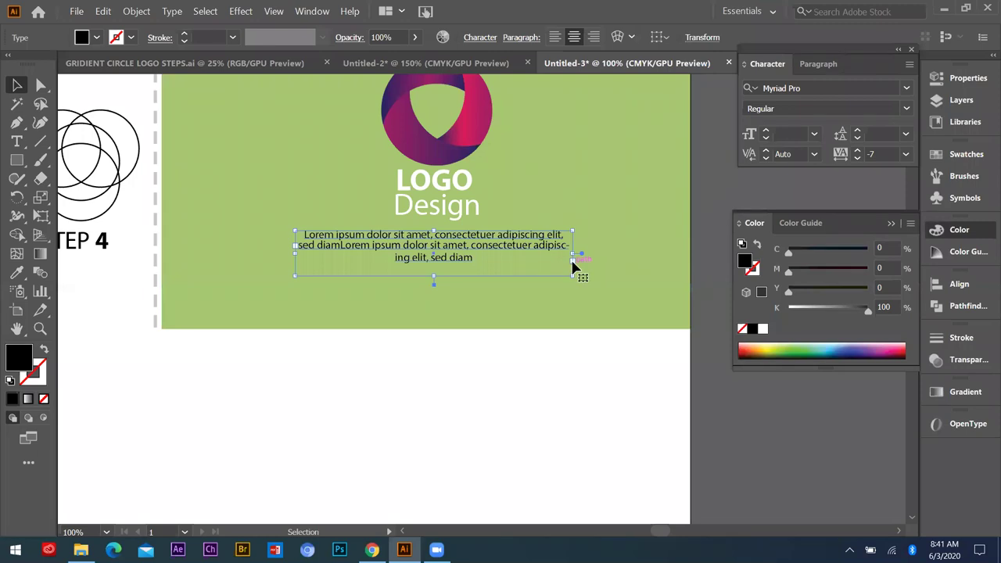
pyautogui.press('t')
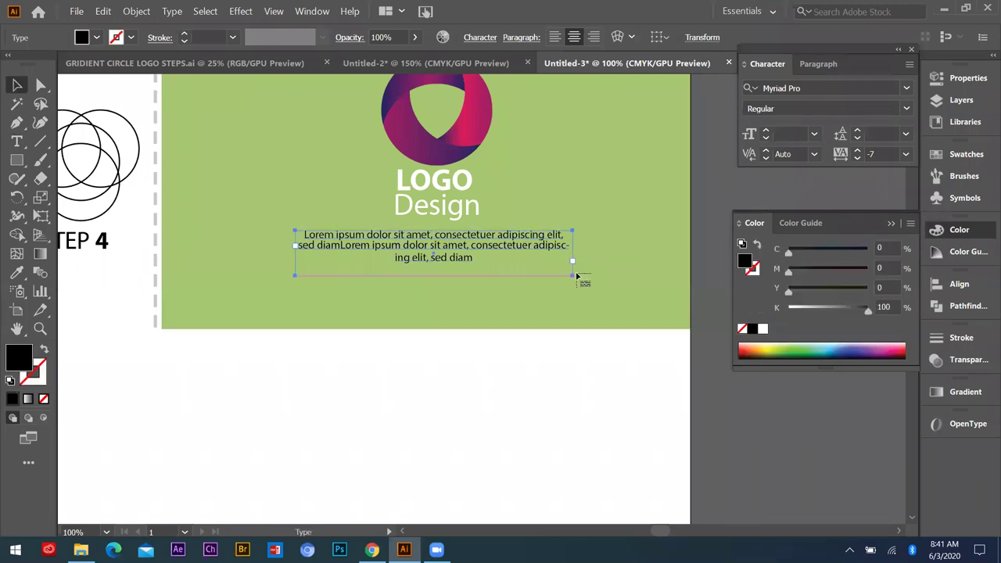
pyautogui.press('Escape')
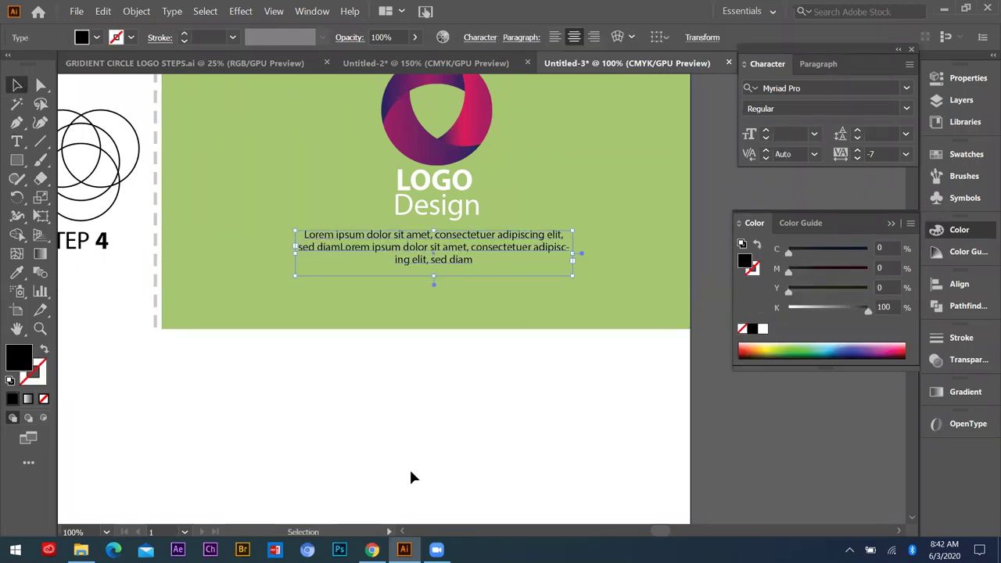
pyautogui.click(427, 335)
# - Scale up the logo, its name and the placeholder text together and shift them slightly down within the green panel
pyautogui.scroll(-3, 427, 336)
pyautogui.scroll(-1, 458, 291)
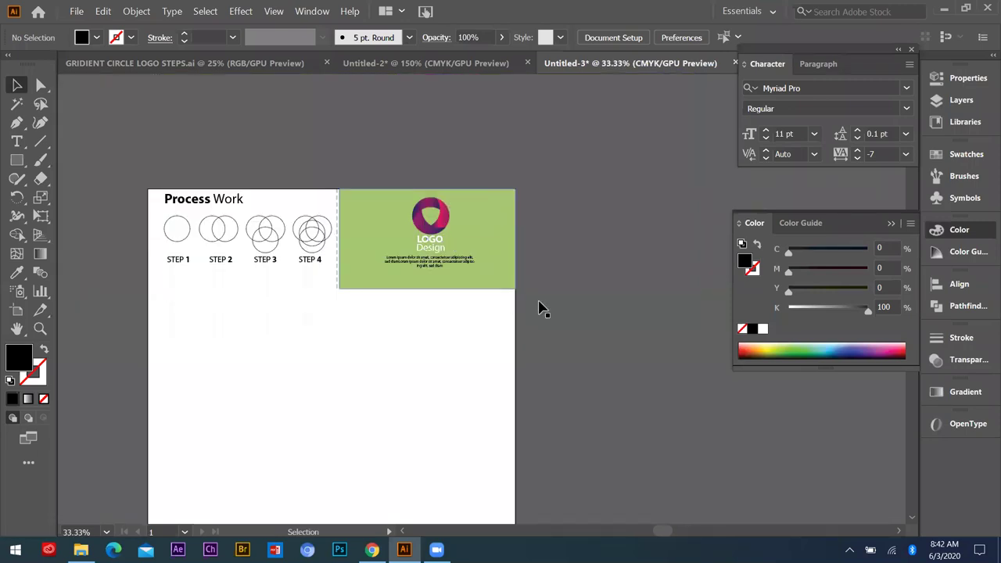
pyautogui.scroll(-1, 516, 304)
pyautogui.scroll(1, 384, 234)
pyautogui.scroll(-3, 251, 235)
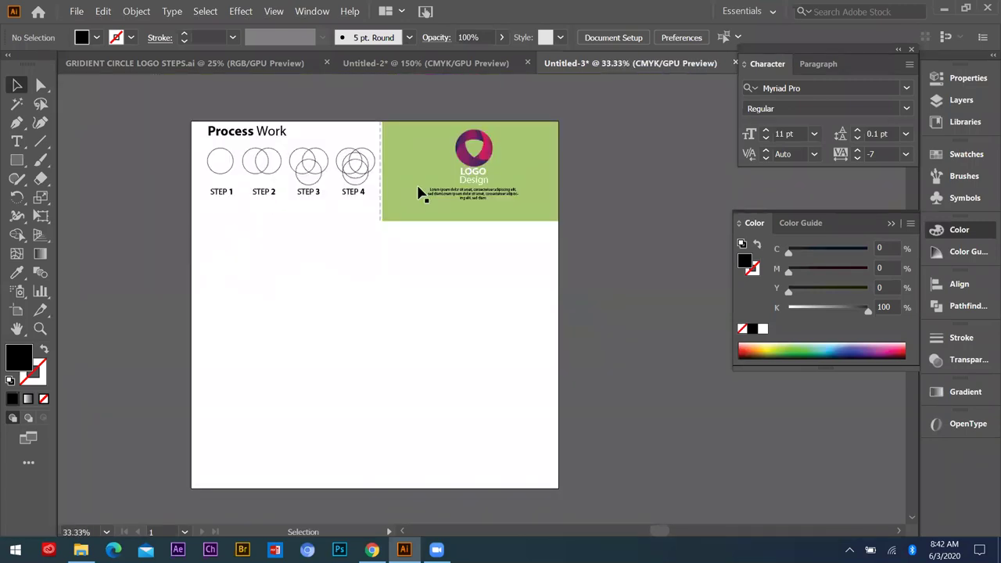
pyautogui.scroll(3, 419, 189)
pyautogui.scroll(3, 437, 200)
pyautogui.scroll(-1, 303, 223)
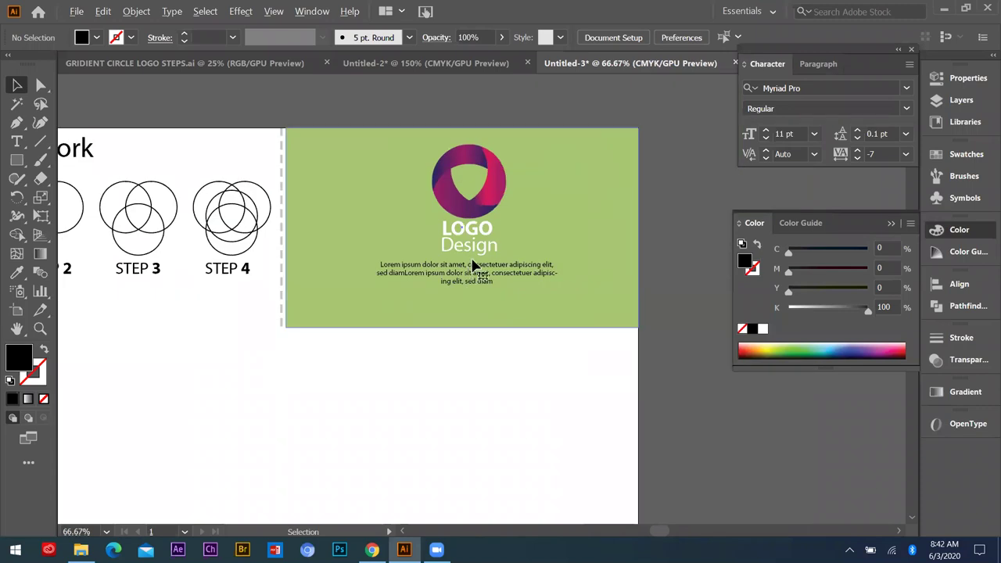
pyautogui.click(472, 267)
pyautogui.keyDown('shift'); pyautogui.click(471, 243); pyautogui.keyUp('shift')
pyautogui.keyDown('shift'); pyautogui.click(472, 209); pyautogui.keyUp('shift')
pyautogui.moveTo(560, 291); pyautogui.dragTo(577, 306)
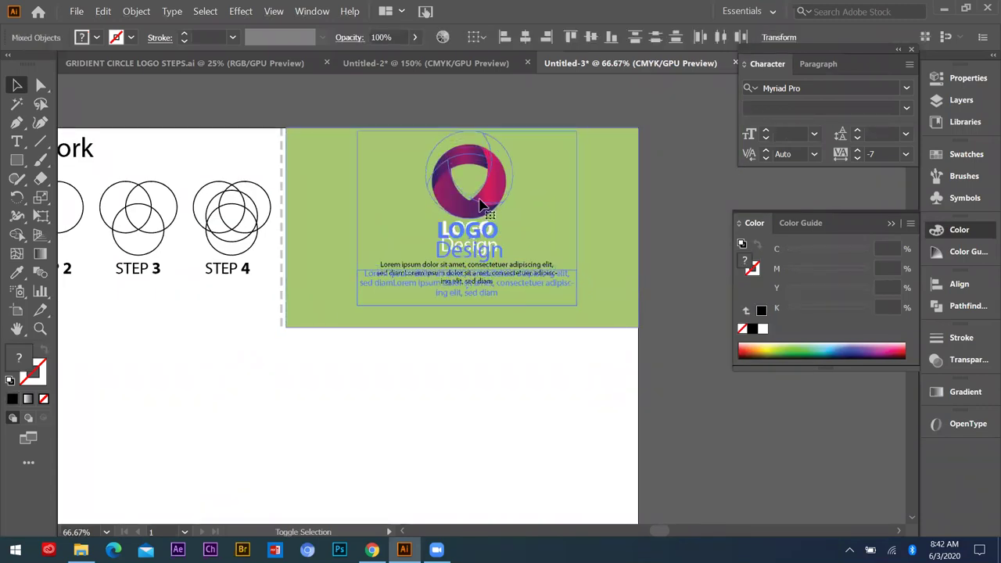
pyautogui.moveTo(509, 204); pyautogui.dragTo(508, 216)
pyautogui.click(484, 407)
# - Draw a small black square below the STEP 1 label and place a copy diagonally overlapping it
pyautogui.scroll(-2, 483, 297)
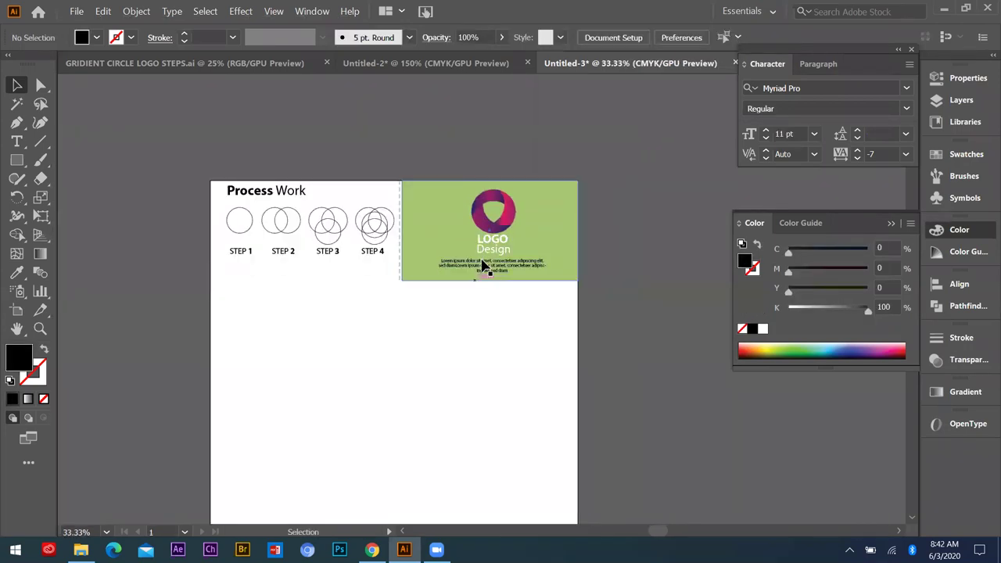
pyautogui.keyDown('alt'); pyautogui.scroll(1, 483, 266); pyautogui.keyUp('alt')
pyautogui.keyDown('alt'); pyautogui.scroll(-1, 376, 288); pyautogui.keyUp('alt')
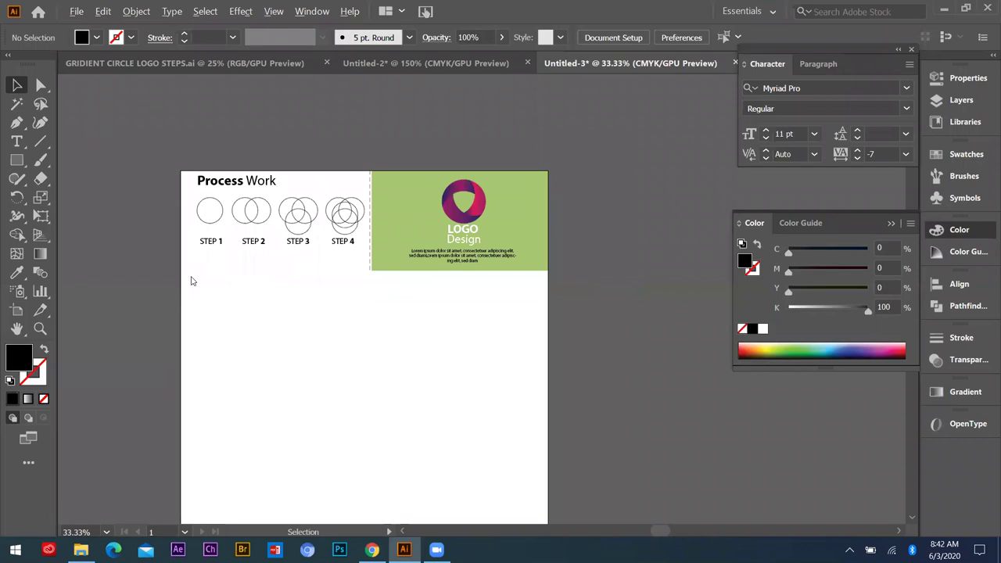
pyautogui.hotkey('ctrl', '+')
pyautogui.click(16, 123)
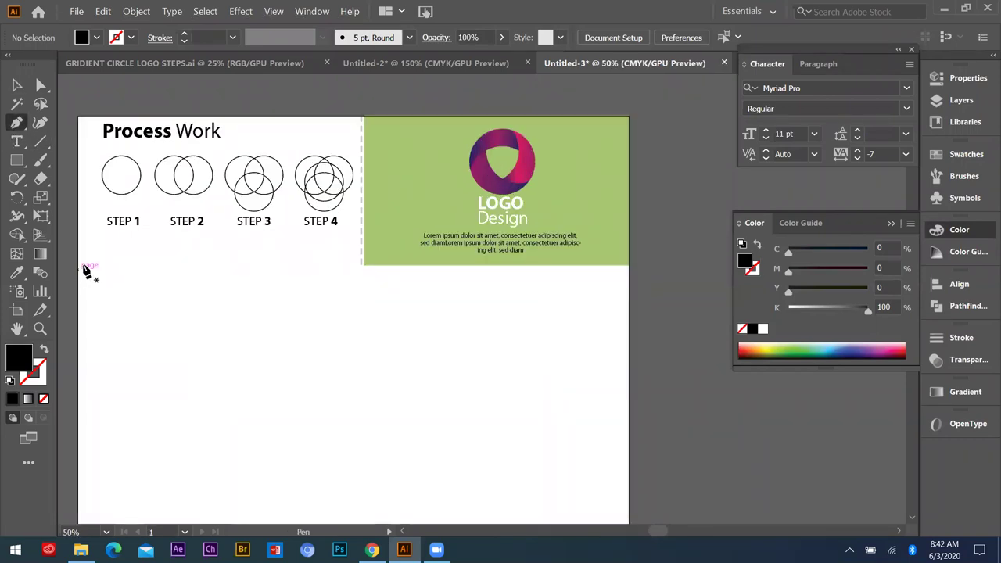
pyautogui.press('m')
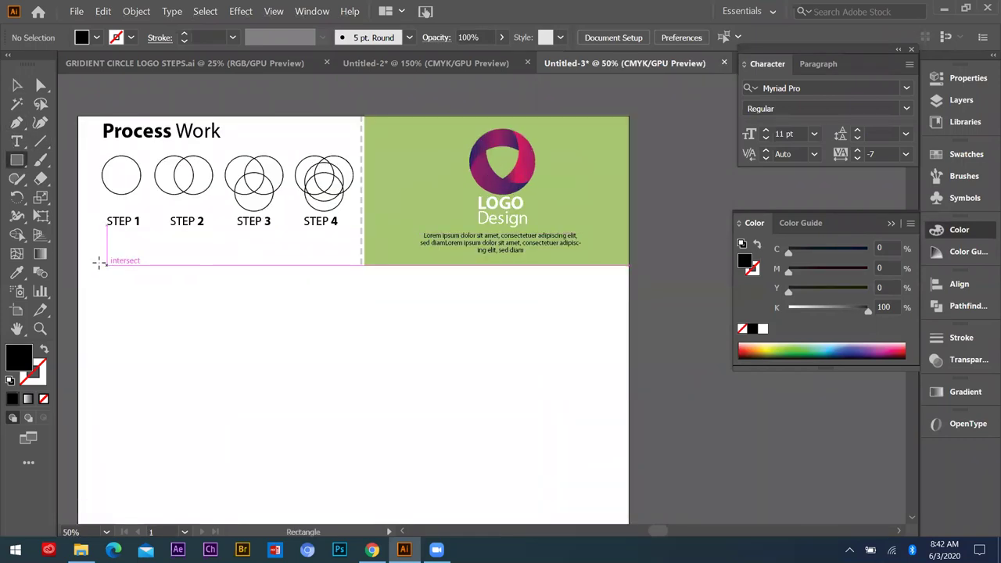
pyautogui.moveTo(88, 252)
pyautogui.mouseDown()
pyautogui.moveTo(110, 272)
pyautogui.moveTo(115, 267)
pyautogui.mouseUp()
# - Fill the front square with the purple-magenta gradient sampled from the logo and deselect it
pyautogui.scroll(1, 80, 284)
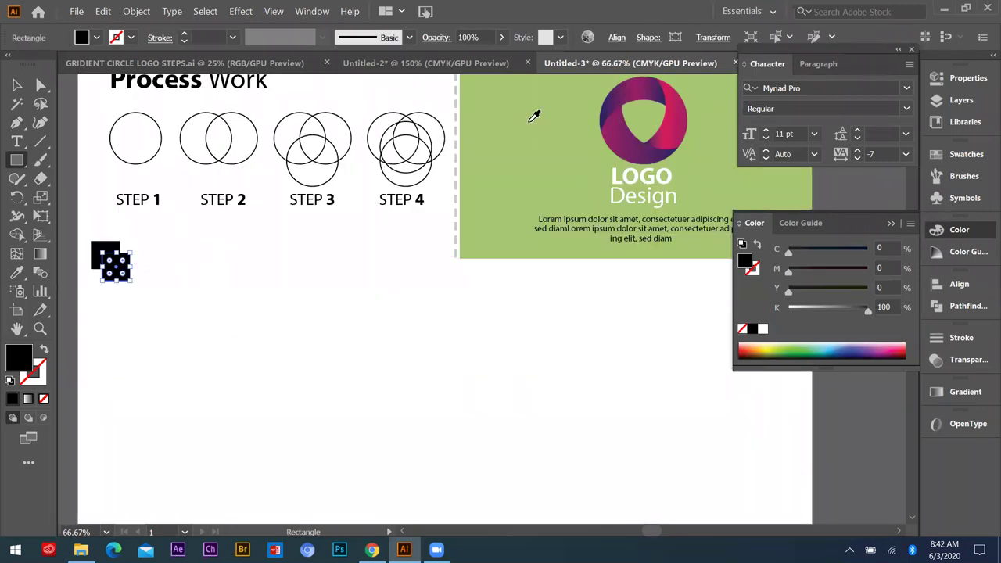
pyautogui.click(18, 85)
pyautogui.click(227, 334)
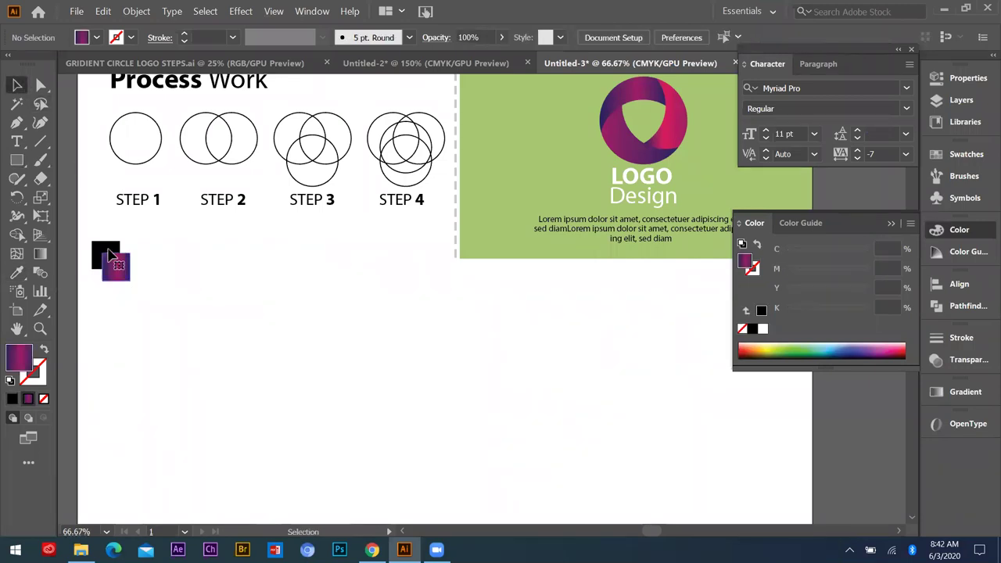
# - Shrink the black square slightly and position it in front of the gradient square, overlapping its lower-right part
pyautogui.click(108, 250)
pyautogui.moveTo(121, 270); pyautogui.dragTo(112, 262)
pyautogui.scroll(3, 102, 259)
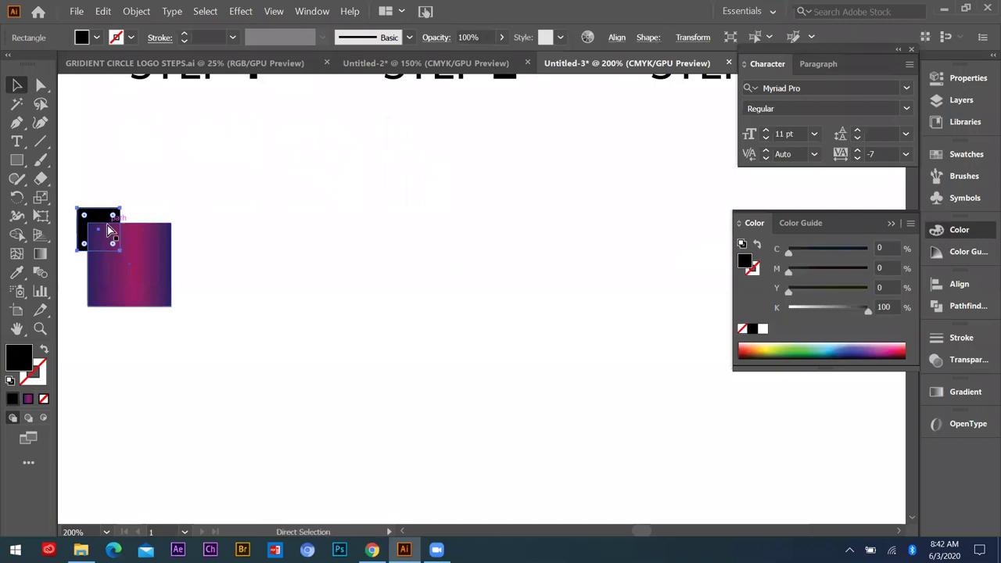
pyautogui.click(273, 240)
pyautogui.moveTo(94, 233); pyautogui.dragTo(172, 276)
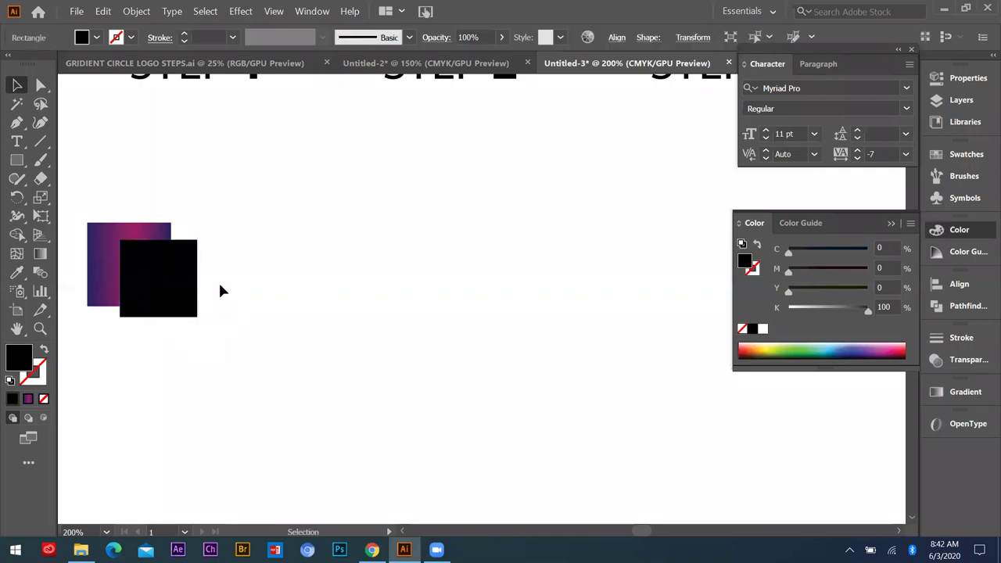
pyautogui.scroll(-5, 169, 273)
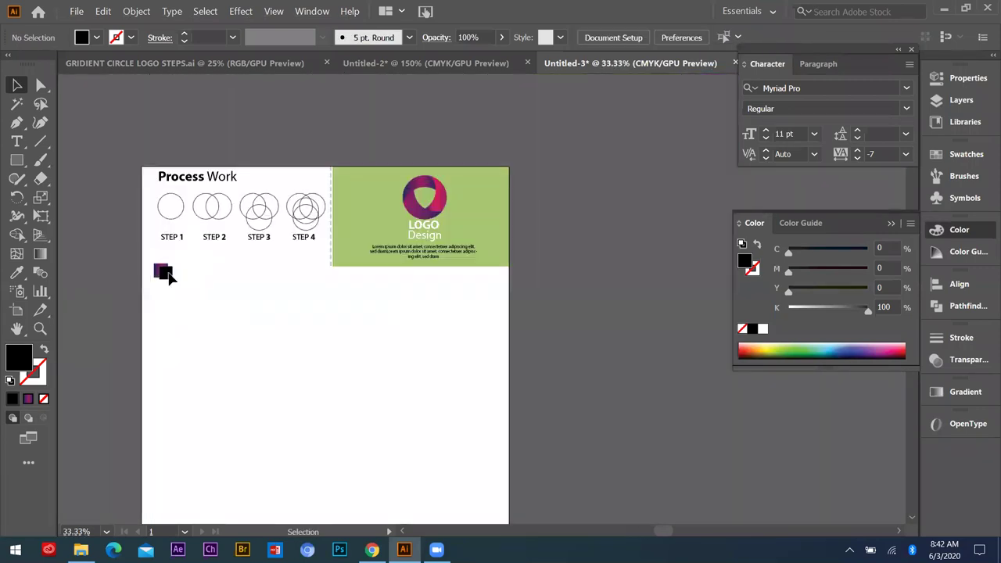
# - Recolor the gradient square behind the black square with the green sampled from the logo panel
pyautogui.scroll(2, 169, 274)
pyautogui.moveTo(141, 242); pyautogui.dragTo(194, 273)
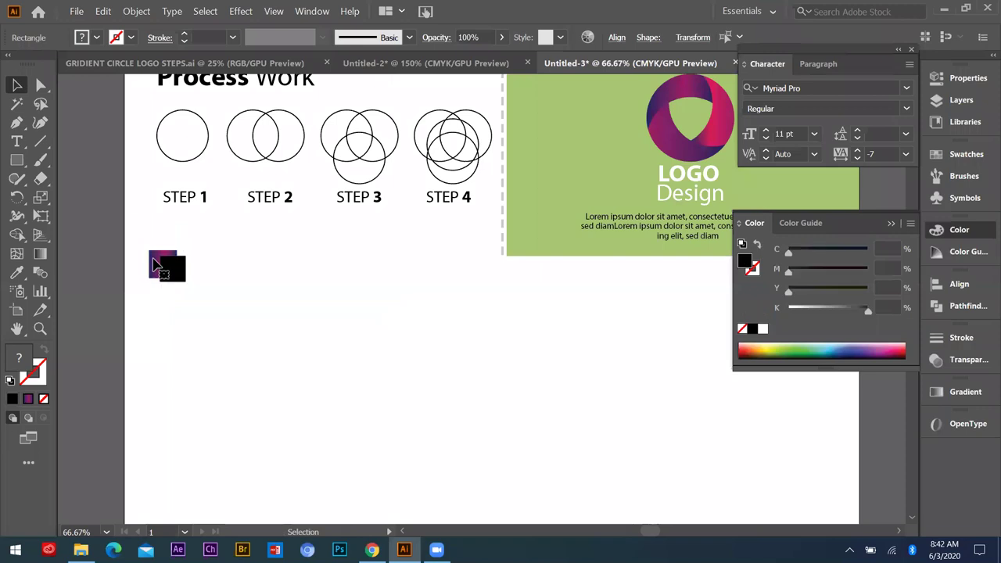
pyautogui.click(156, 266)
pyautogui.press('i')
pyautogui.click(531, 187)
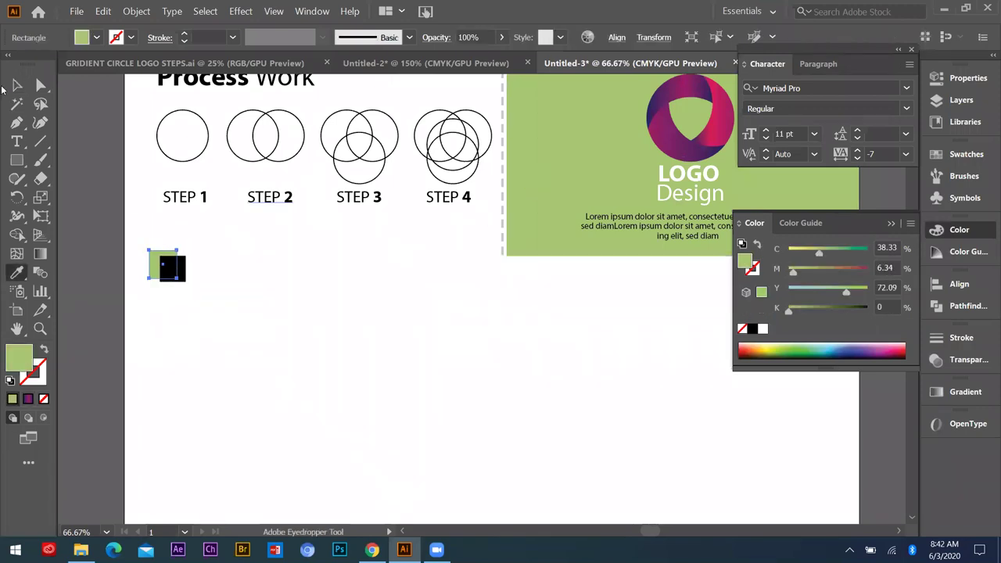
# - Replace the black square with a white square covering the green square's lower-right corner
pyautogui.click(17, 84)
pyautogui.click(182, 276)
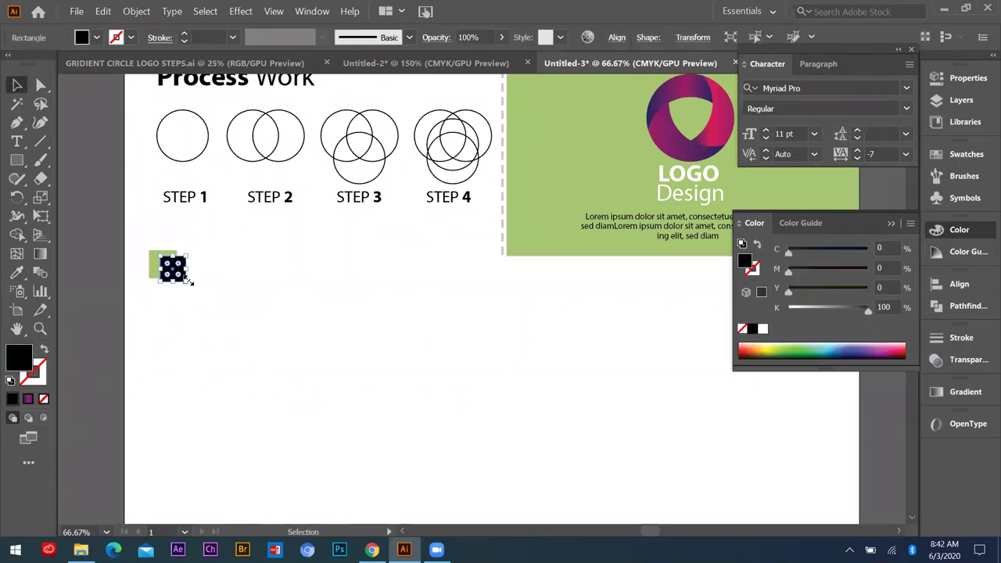
pyautogui.press('Delete')
pyautogui.moveTo(179, 263); pyautogui.dragTo(155, 277)
pyautogui.click(764, 330)
pyautogui.click(187, 282)
pyautogui.scroll(3, 177, 273)
pyautogui.moveTo(248, 295); pyautogui.dragTo(246, 294)
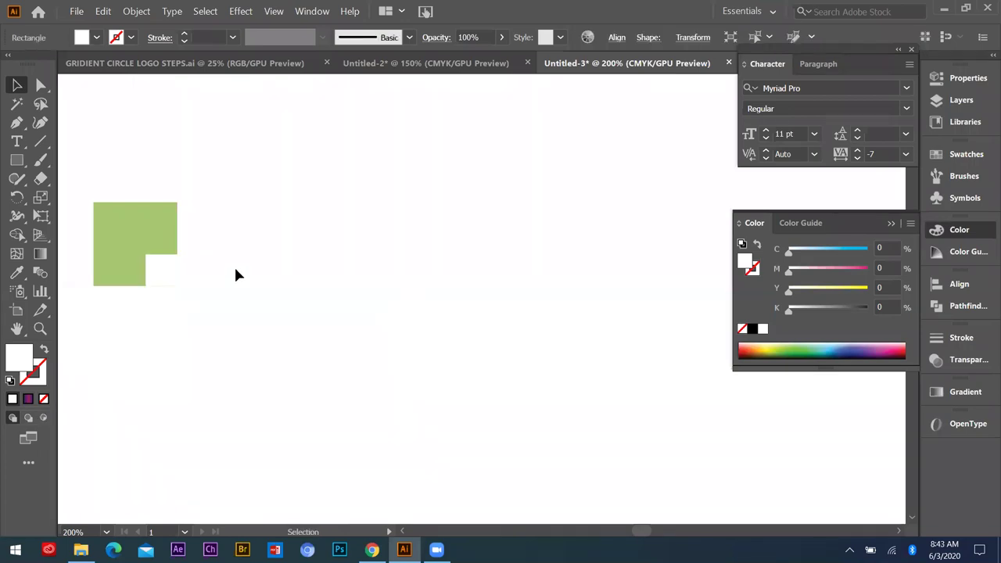
pyautogui.scroll(-4, 238, 258)
pyautogui.moveTo(206, 237); pyautogui.dragTo(201, 240)
pyautogui.click(187, 257)
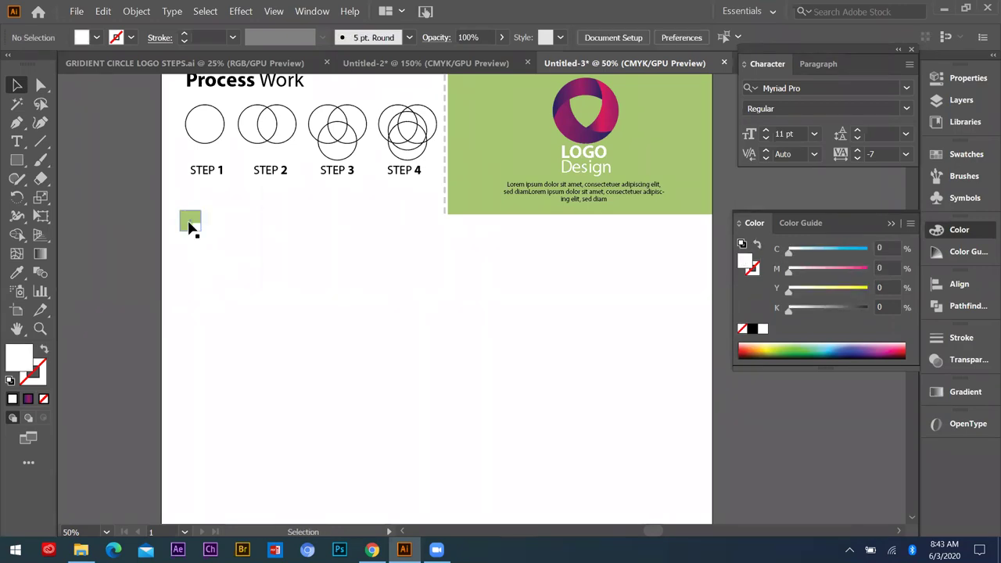
# - Copy the logo and its name from the green panel to just below the small green square
pyautogui.moveTo(552, 101); pyautogui.dragTo(604, 170)
pyautogui.hotkey('ctrl', 'z')
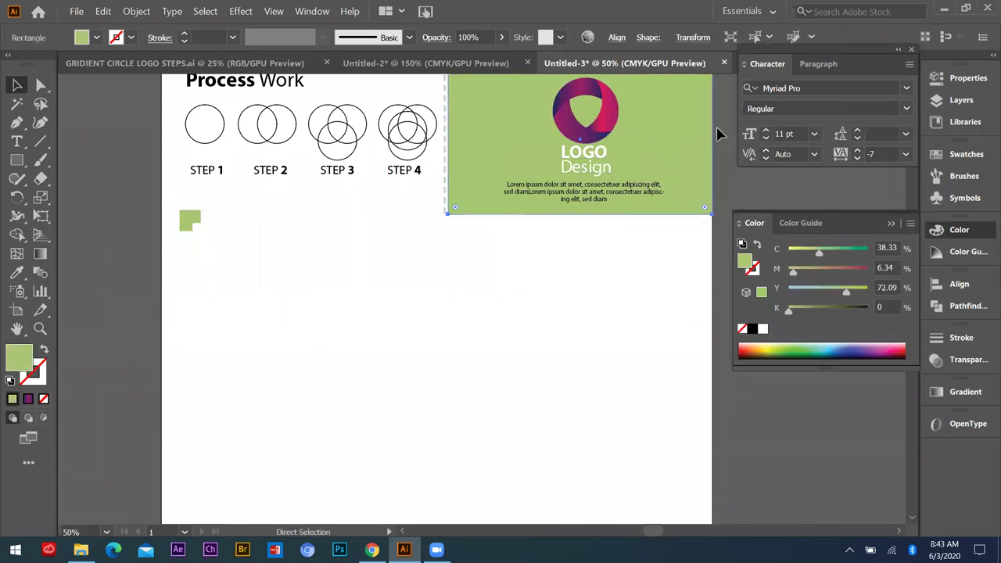
pyautogui.click(721, 134)
pyautogui.click(604, 132)
pyautogui.moveTo(253, 256); pyautogui.dragTo(243, 271)
# - Fill the copied LOGO Design name with black and deselect it
pyautogui.click(230, 317)
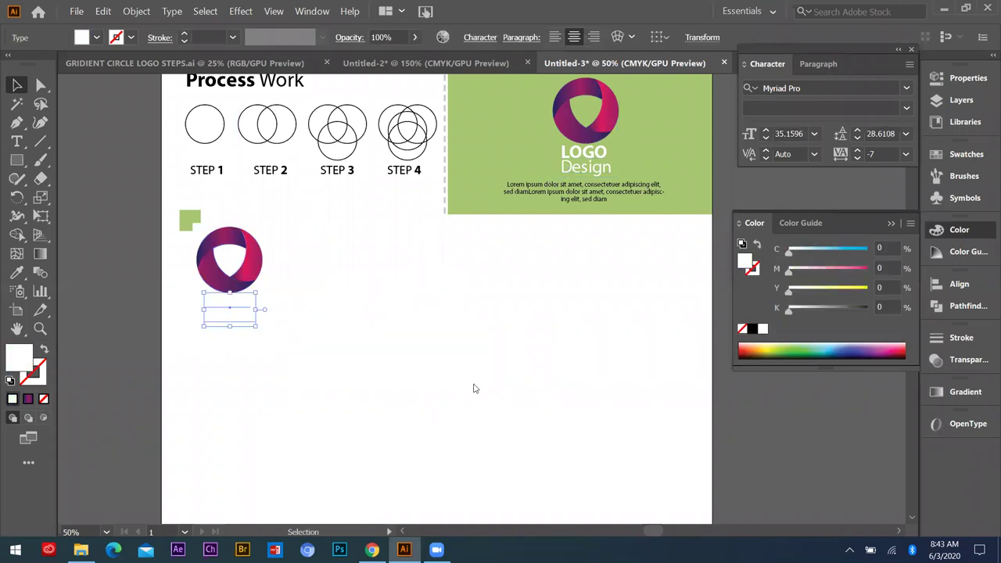
pyautogui.click(753, 327)
pyautogui.click(365, 383)
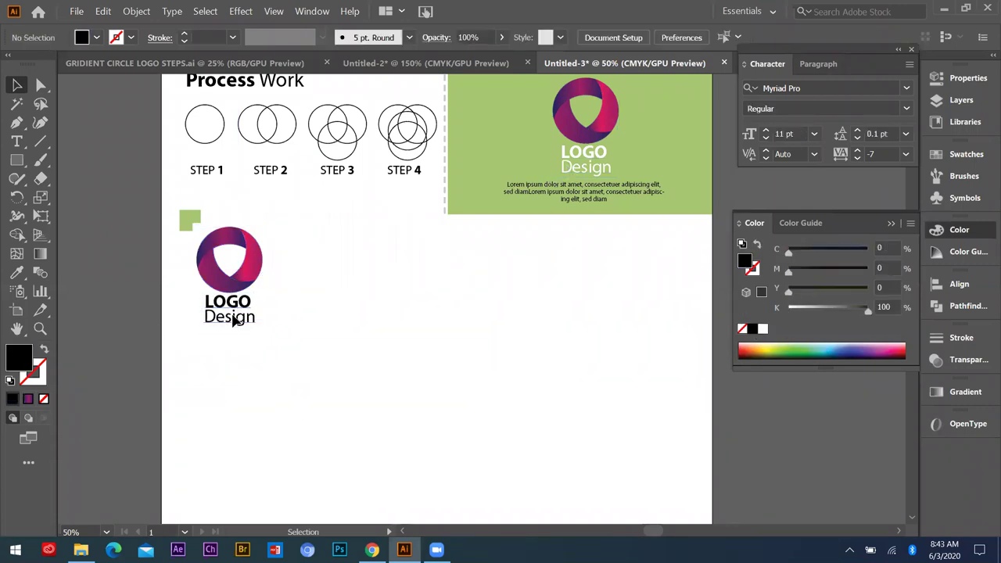
# - Copy the panel's placeholder text to below the copied logo and make its text frame much wider and taller
pyautogui.scroll(-2, 211, 317)
pyautogui.scroll(-2, 235, 270)
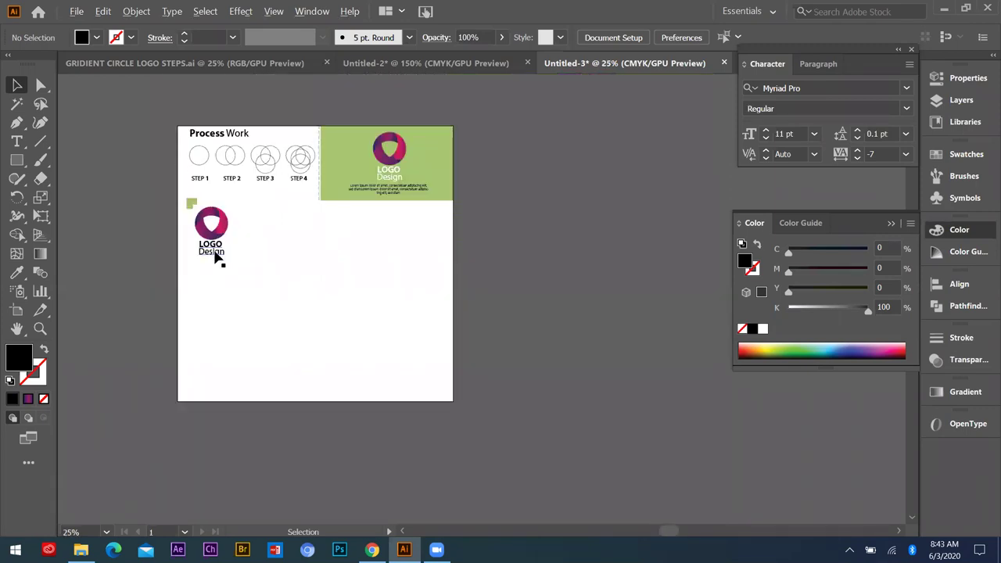
pyautogui.scroll(2, 218, 259)
pyautogui.scroll(-1, 220, 259)
pyautogui.scroll(-1, 215, 254)
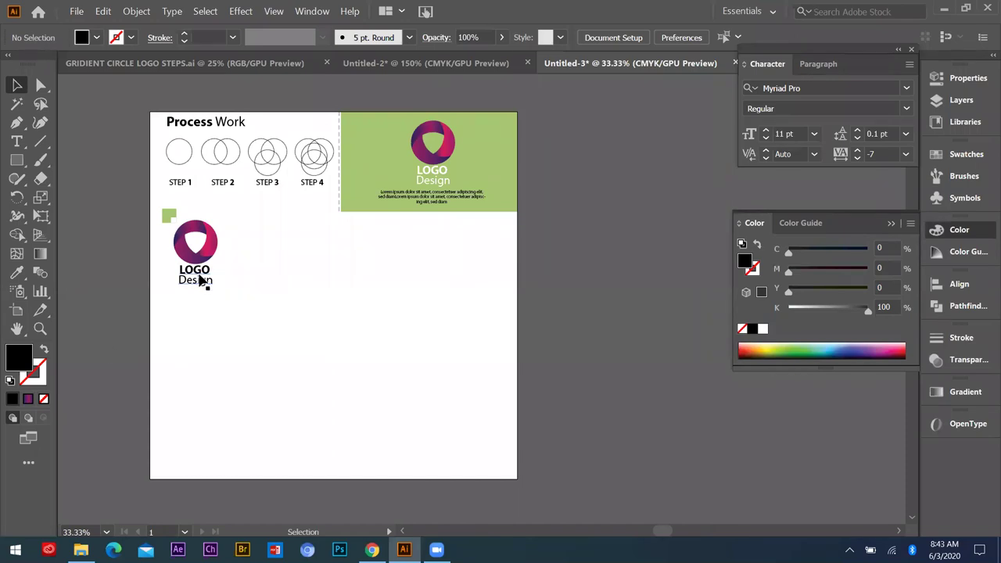
pyautogui.scroll(1, 203, 282)
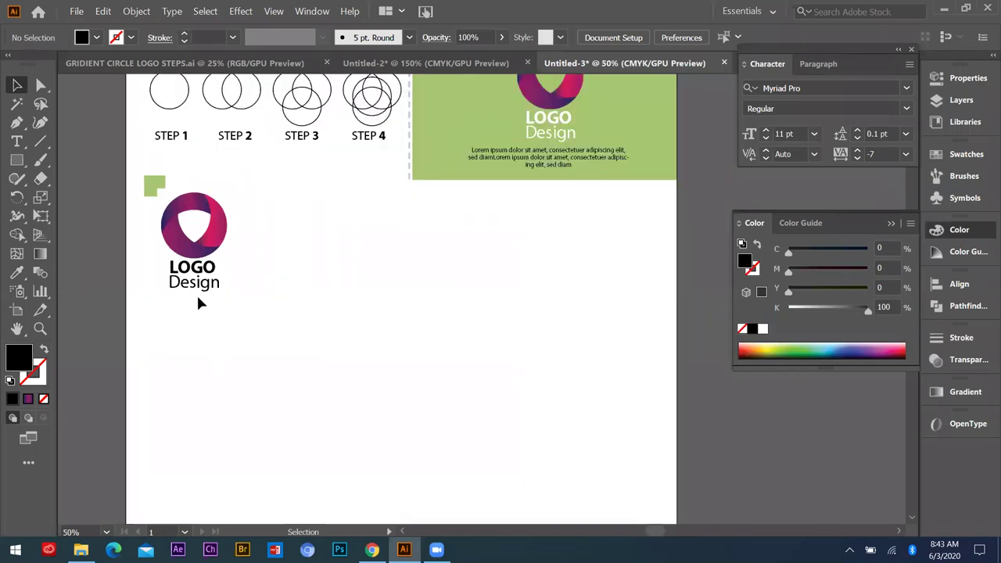
pyautogui.moveTo(524, 162); pyautogui.dragTo(224, 318)
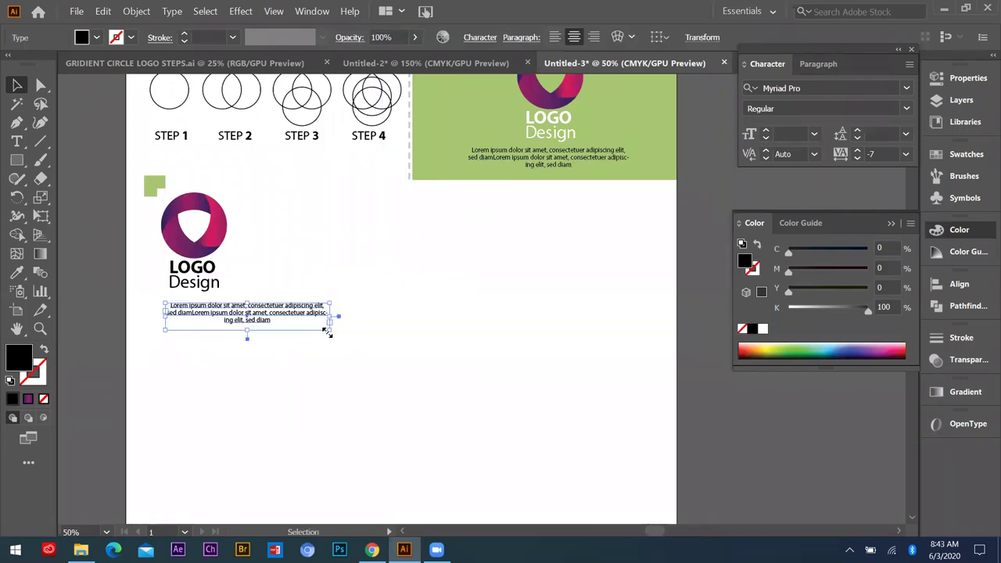
pyautogui.moveTo(330, 317); pyautogui.dragTo(574, 316)
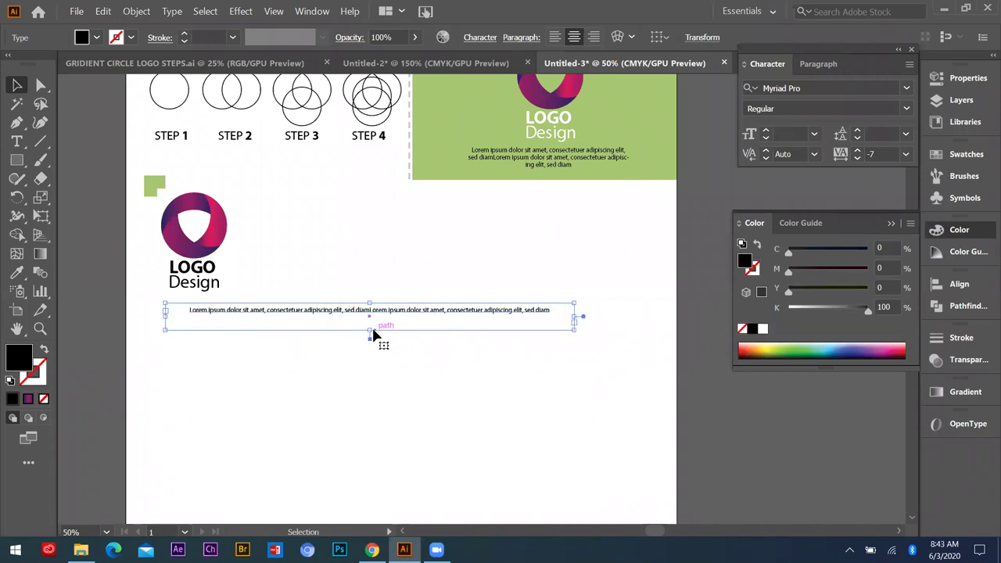
pyautogui.moveTo(367, 369); pyautogui.dragTo(366, 387)
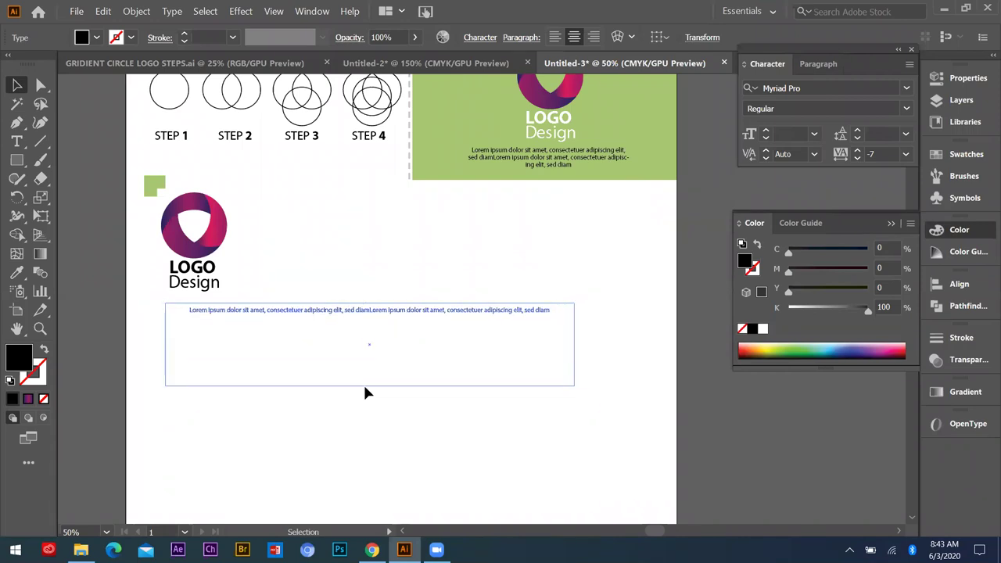
# - Copy the placeholder text and append it seven times inside the frame to form a long paragraph
pyautogui.click(16, 141)
pyautogui.click(189, 311)
pyautogui.hotkey('ctrl', 'a')
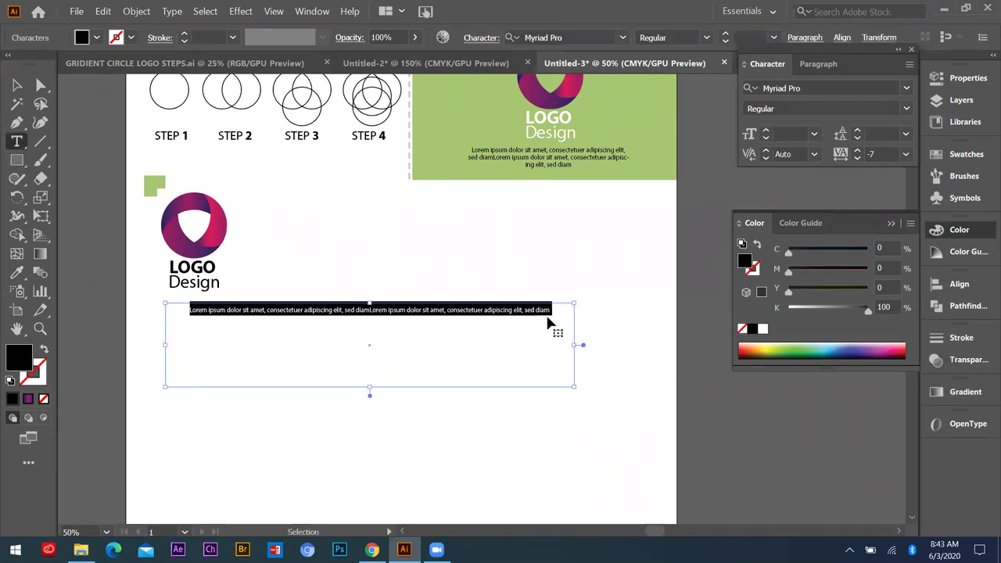
pyautogui.click(553, 313)
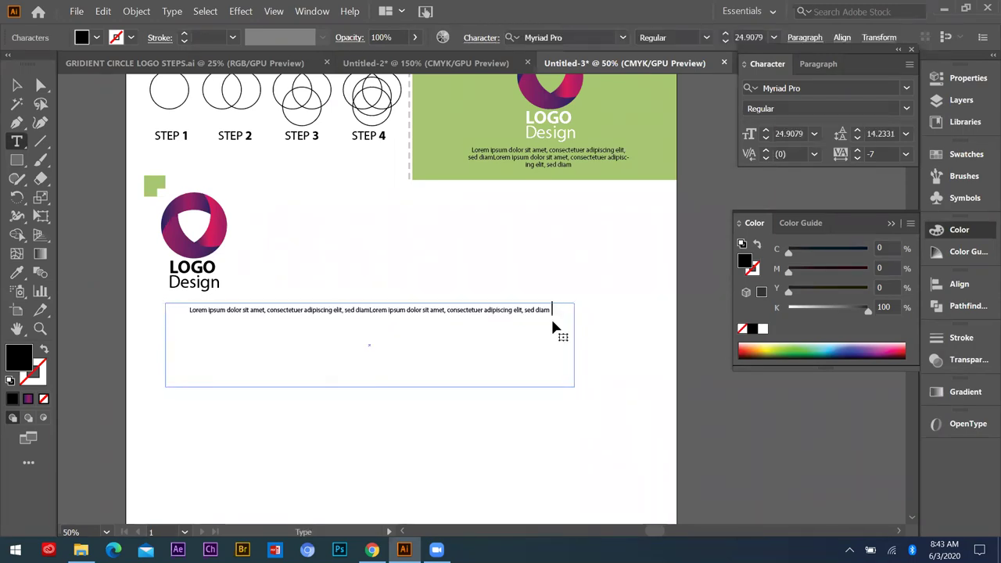
pyautogui.hotkey('ctrl', 'v')
pyautogui.hotkey('ctrl', 'v')
pyautogui.hotkey('ctrl', 'v')
pyautogui.hotkey('ctrl', 'v')
pyautogui.hotkey('ctrl', 'v')
pyautogui.hotkey('ctrl', 'v')
pyautogui.hotkey('ctrl', 'v')
pyautogui.click(420, 366)
# - Set the font size of the whole paragraph to 14 pt
pyautogui.hotkey('ctrl', 'a')
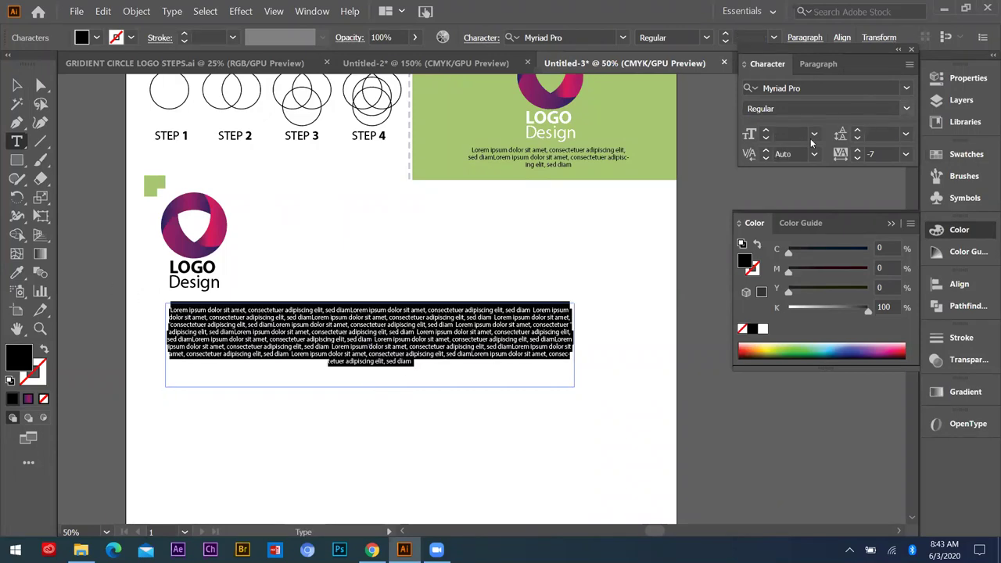
pyautogui.click(813, 134)
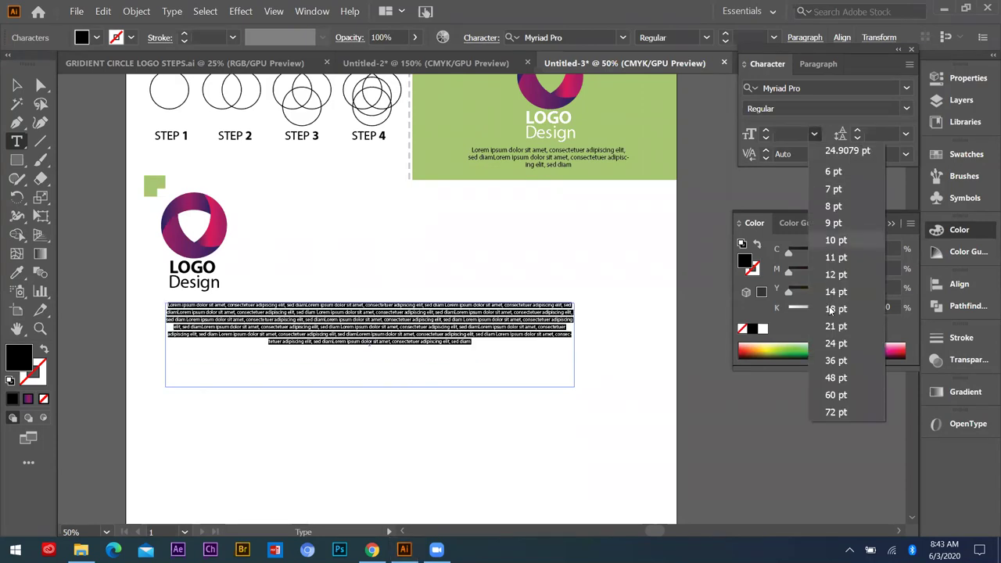
pyautogui.click(833, 294)
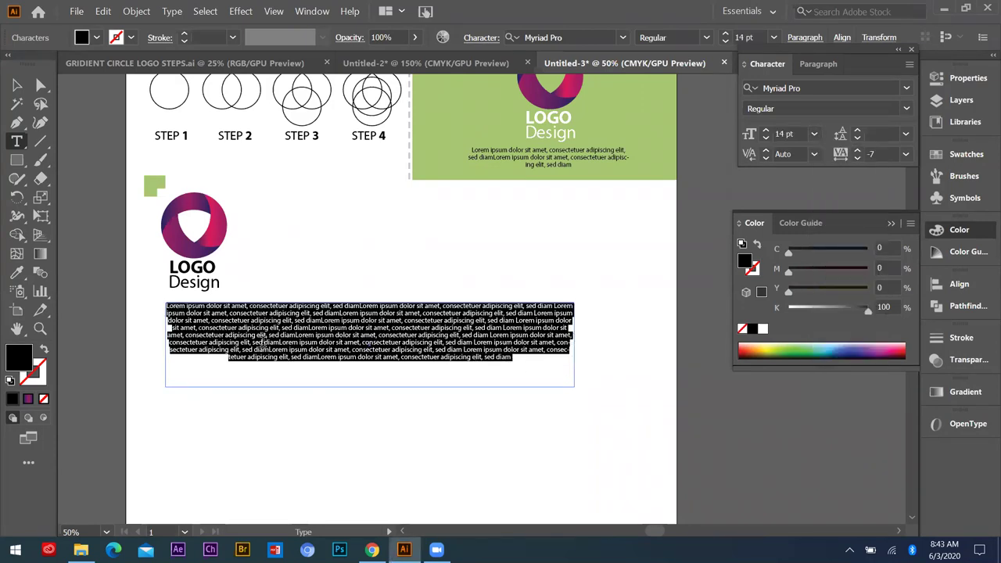
# - Enlarge the paragraph's text frame toward the page's right edge and set all its text to 21 pt
pyautogui.click(16, 84)
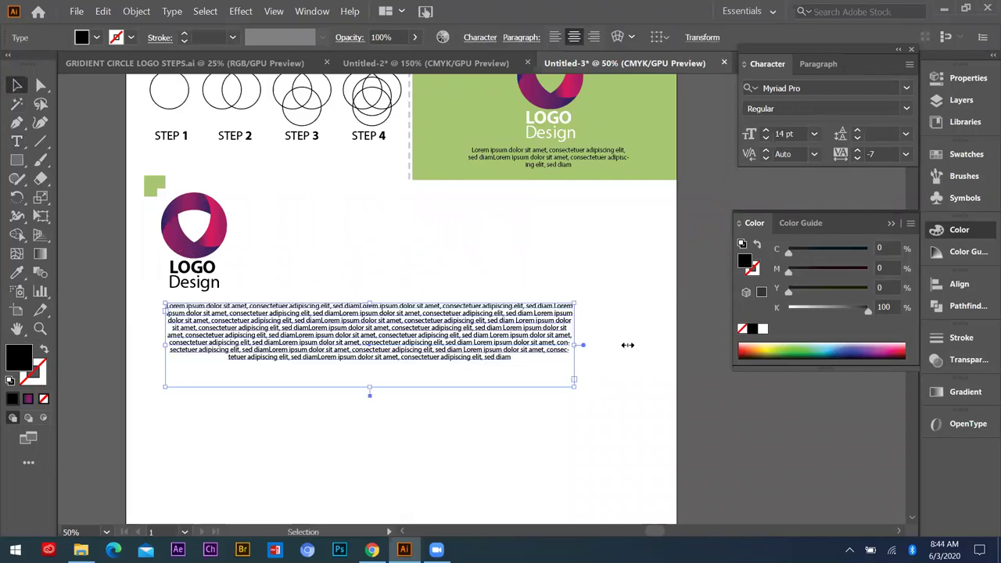
pyautogui.moveTo(400, 387); pyautogui.dragTo(393, 405)
pyautogui.press('t')
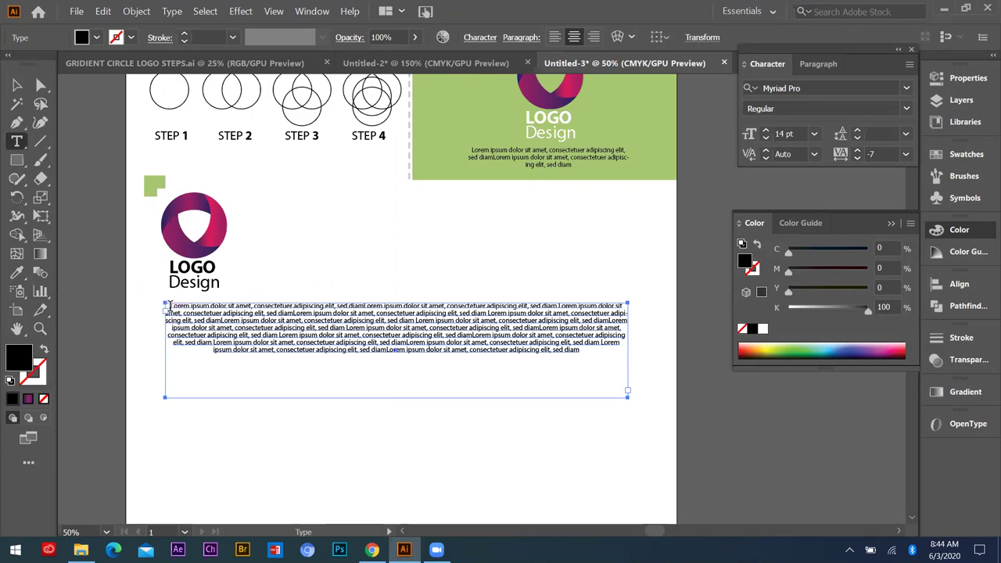
pyautogui.hotkey('ctrl', 'a')
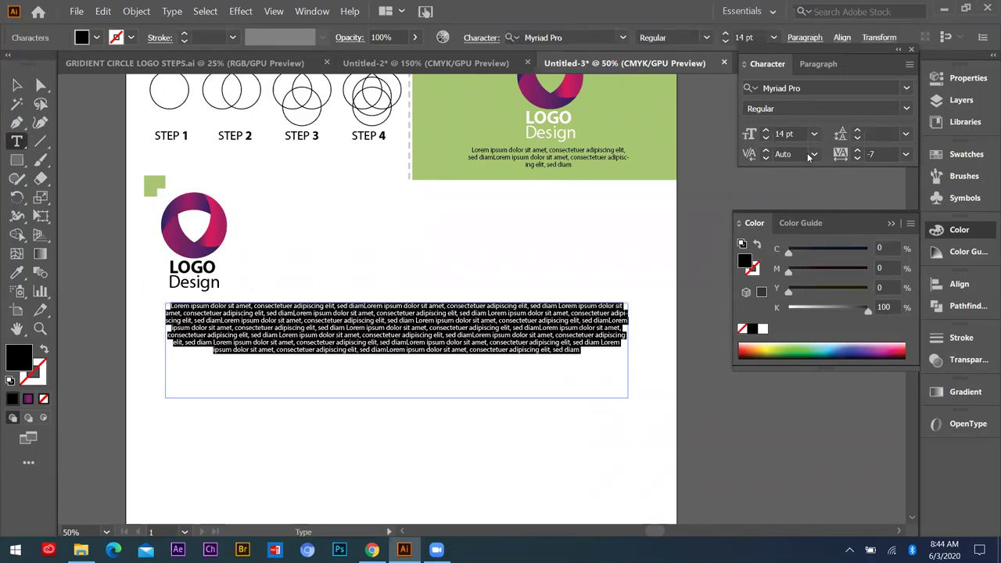
pyautogui.click(814, 134)
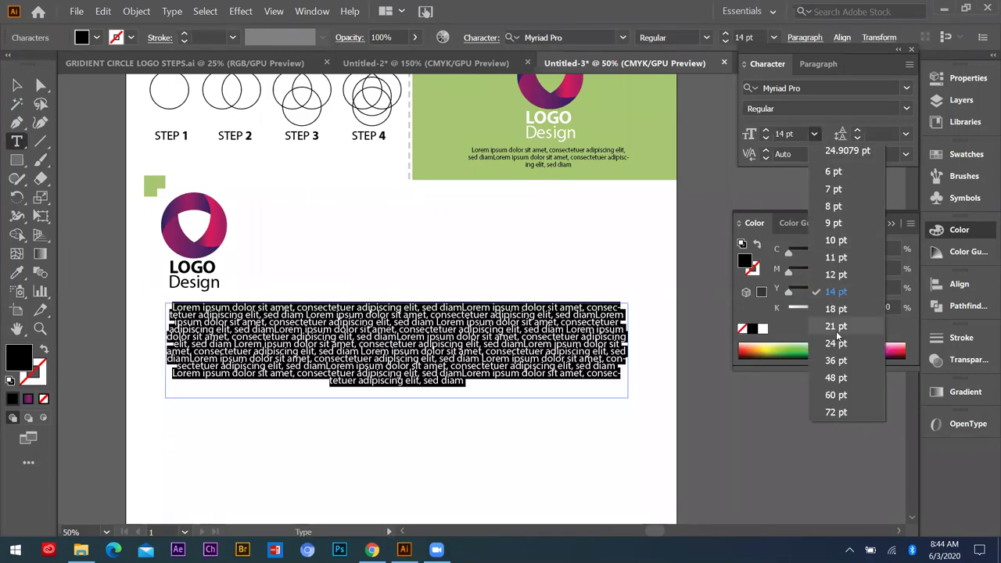
pyautogui.press('Return')
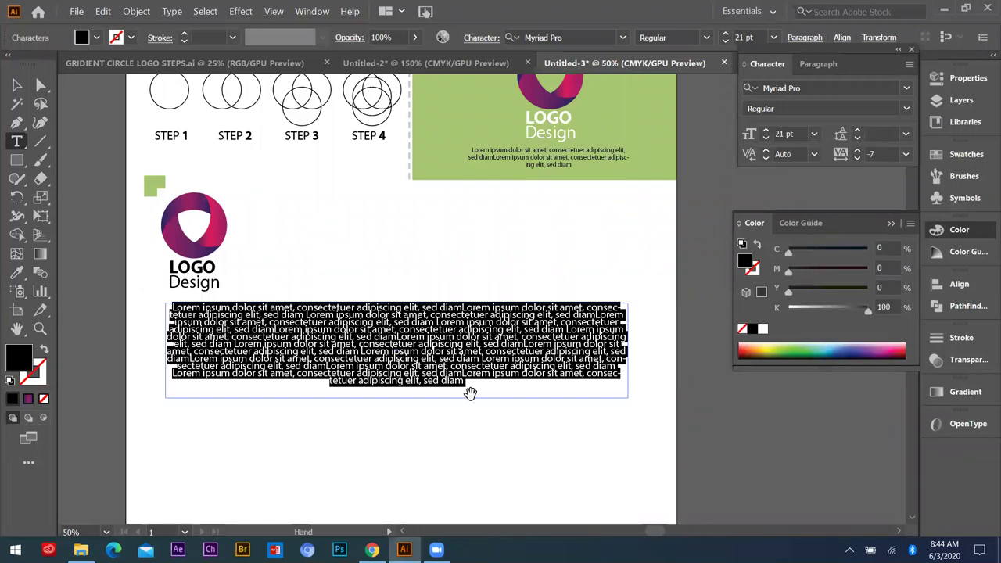
# - Increase the paragraph's line spacing by three increments so the lines spread through the frame
pyautogui.hotkey('alt', 'Down')
pyautogui.hotkey('alt', 'Down')
pyautogui.hotkey('alt', 'Down')
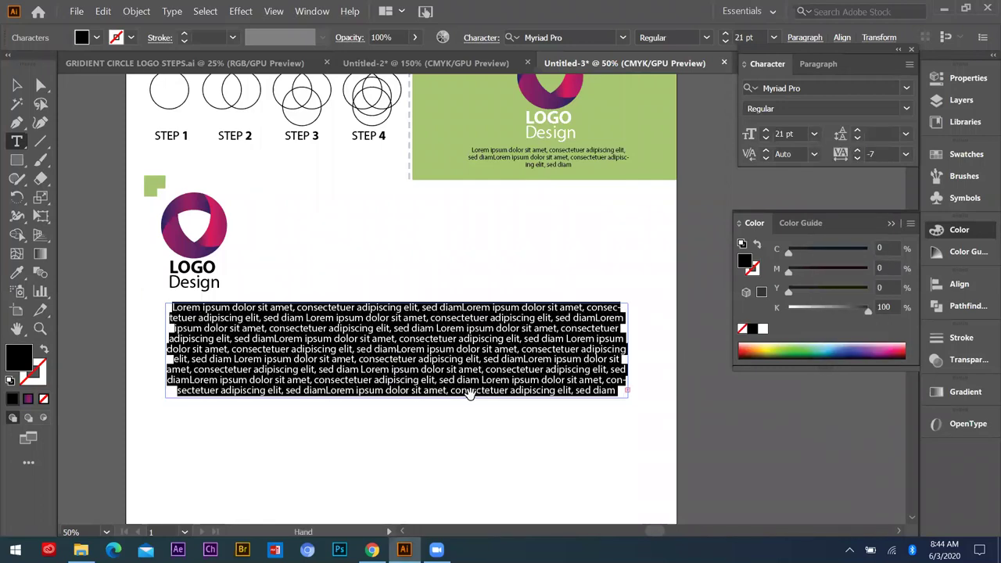
pyautogui.hotkey('ctrl', '-')
pyautogui.hotkey('ctrl', '-')
pyautogui.hotkey('ctrl', '-')
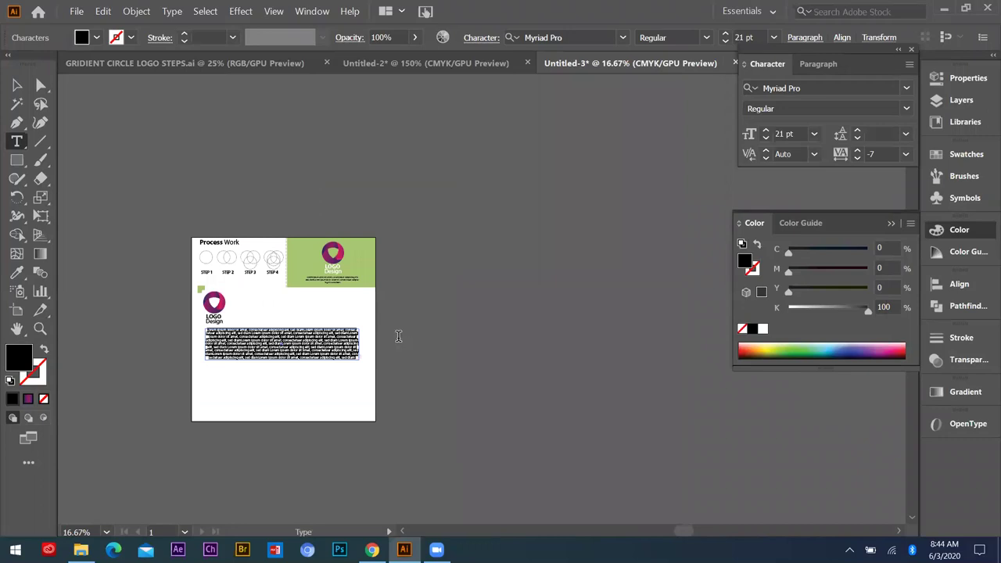
pyautogui.hotkey('ctrl', '+')
pyautogui.hotkey('ctrl', '+')
pyautogui.hotkey('ctrl', '+')
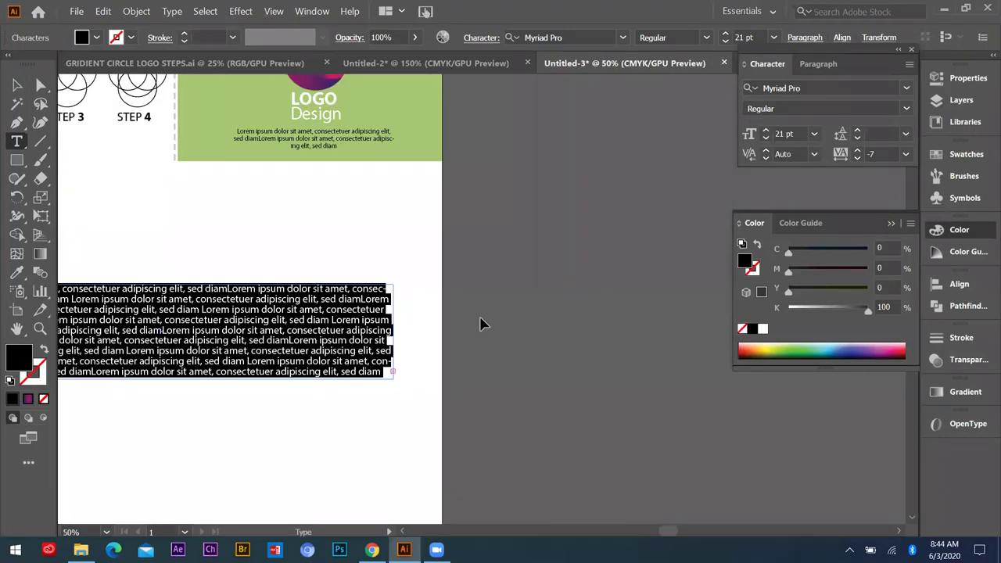
# - Shift the paragraph slightly right so it is centered horizontally on the page, and deselect it
pyautogui.click(370, 257)
pyautogui.hotkey('ctrl', '-')
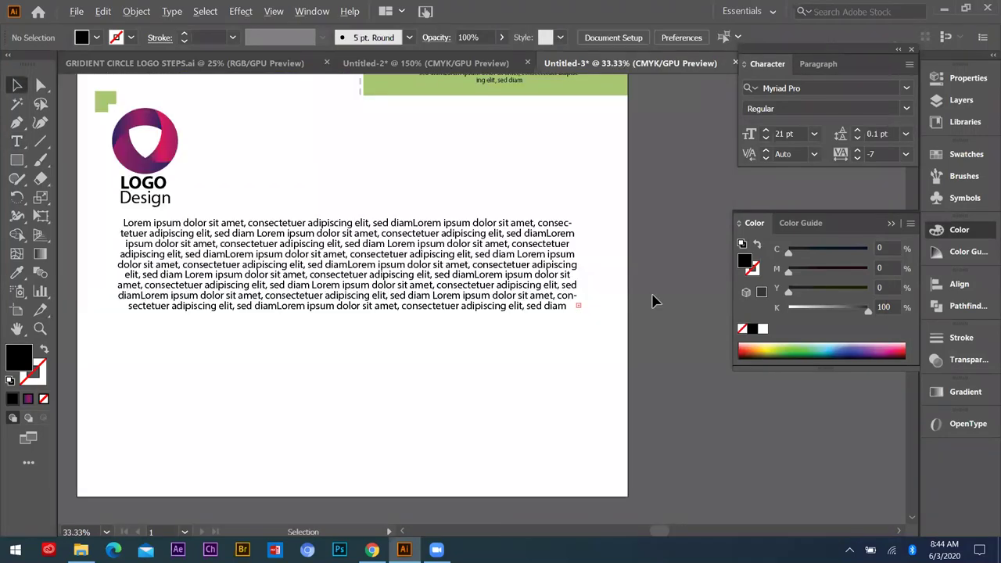
pyautogui.moveTo(380, 295); pyautogui.dragTo(385, 302)
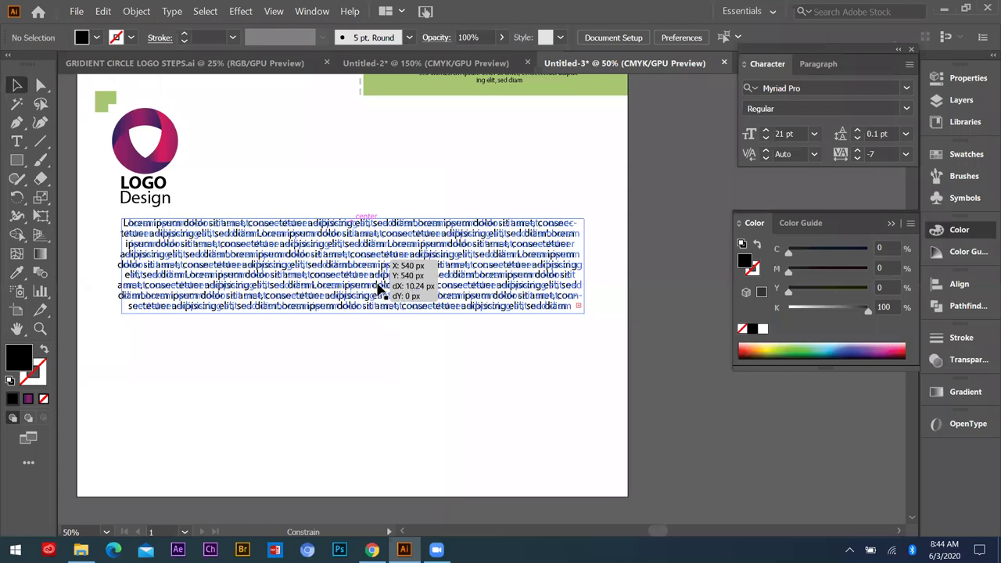
pyautogui.click(522, 391)
# - Place an enlarged copy of the green square with its white notch in the page's lower-right corner
pyautogui.hotkey('ctrl', '-')
pyautogui.moveTo(522, 400); pyautogui.dragTo(510, 385)
pyautogui.moveTo(526, 389); pyautogui.dragTo(517, 380)
pyautogui.click(420, 378)
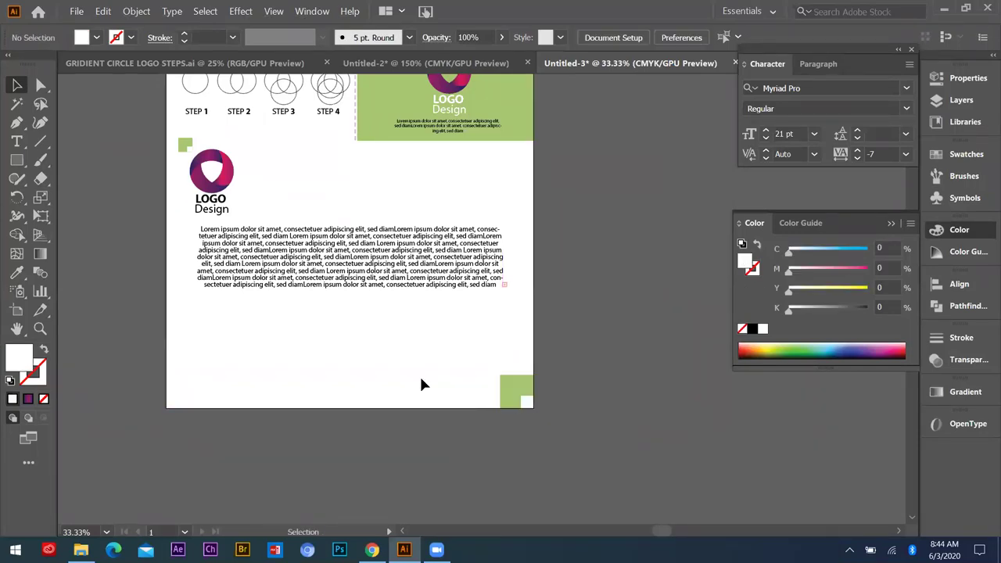
pyautogui.scroll(1, 422, 383)
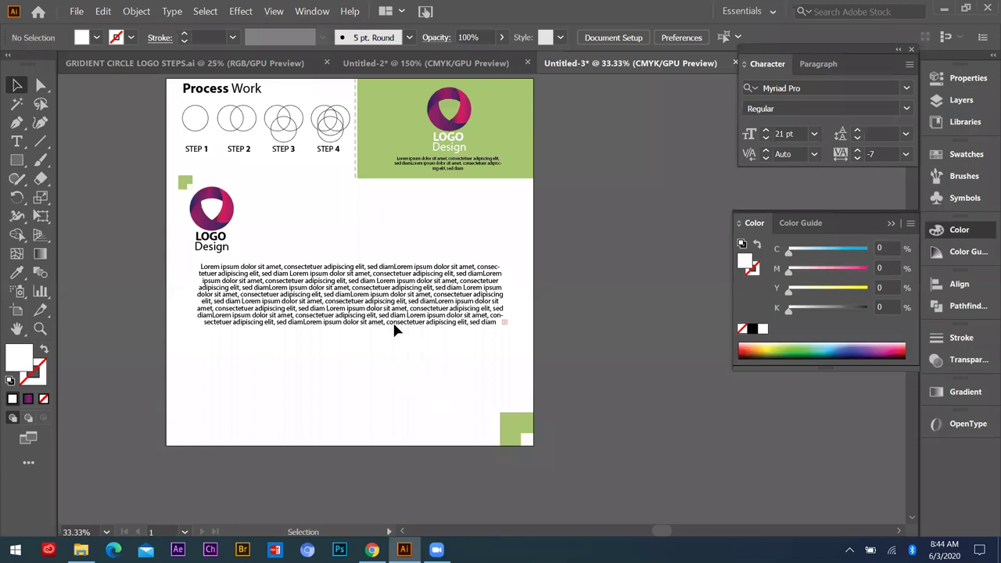
pyautogui.scroll(-1, 387, 312)
pyautogui.scroll(1, 384, 368)
pyautogui.moveTo(484, 322); pyautogui.dragTo(516, 397)
pyautogui.moveTo(466, 369); pyautogui.dragTo(471, 377)
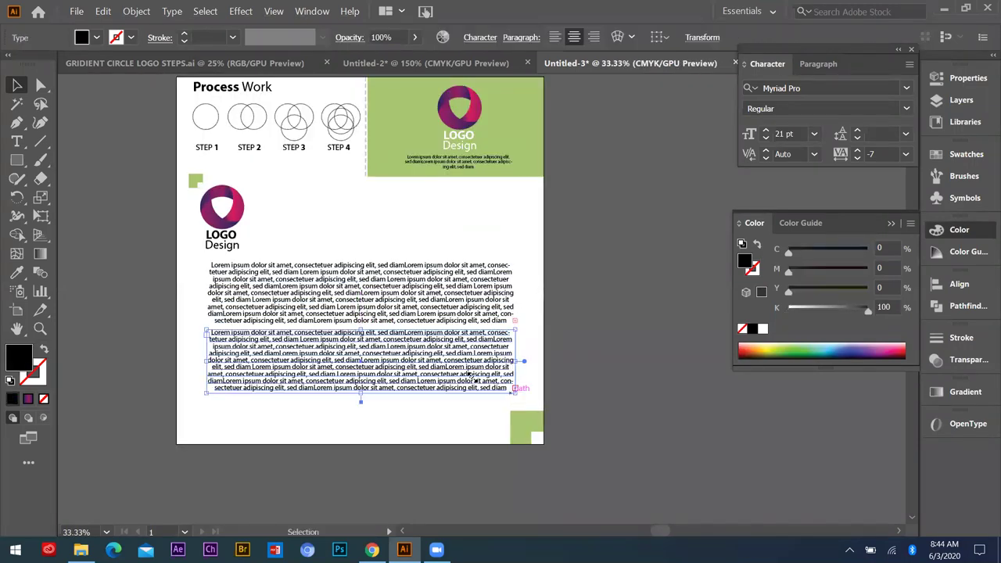
pyautogui.moveTo(363, 367); pyautogui.dragTo(189, 336)
pyautogui.hotkey('ctrl', '=')
pyautogui.press('Delete')
# - Copy the black LOGO Design name below the paragraph, enlarge it and align it under the paragraph's right end
pyautogui.scroll(-1, 143, 202)
pyautogui.moveTo(138, 188); pyautogui.dragTo(141, 286)
pyautogui.click(304, 325)
pyautogui.scroll(-1, 263, 282)
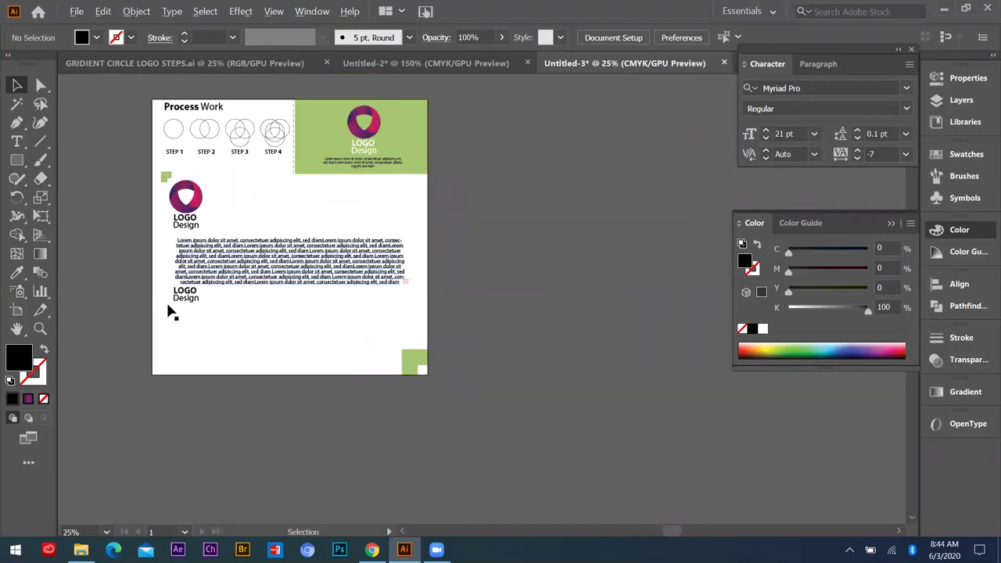
pyautogui.scroll(1, 256, 261)
pyautogui.moveTo(164, 305); pyautogui.dragTo(407, 337)
pyautogui.click(407, 339)
# - Draw a tall narrow rectangle in the page's lower-left corner and fill it with the green sampled from the small square
pyautogui.click(22, 159)
pyautogui.moveTo(124, 328); pyautogui.dragTo(146, 410)
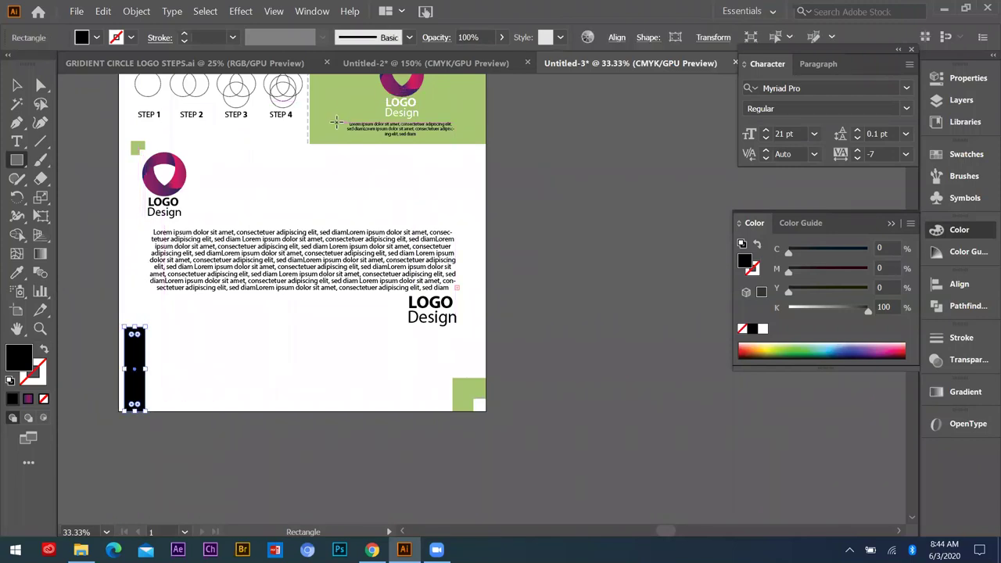
pyautogui.press('i')
pyautogui.click(138, 148)
pyautogui.press('v')
pyautogui.press('s')
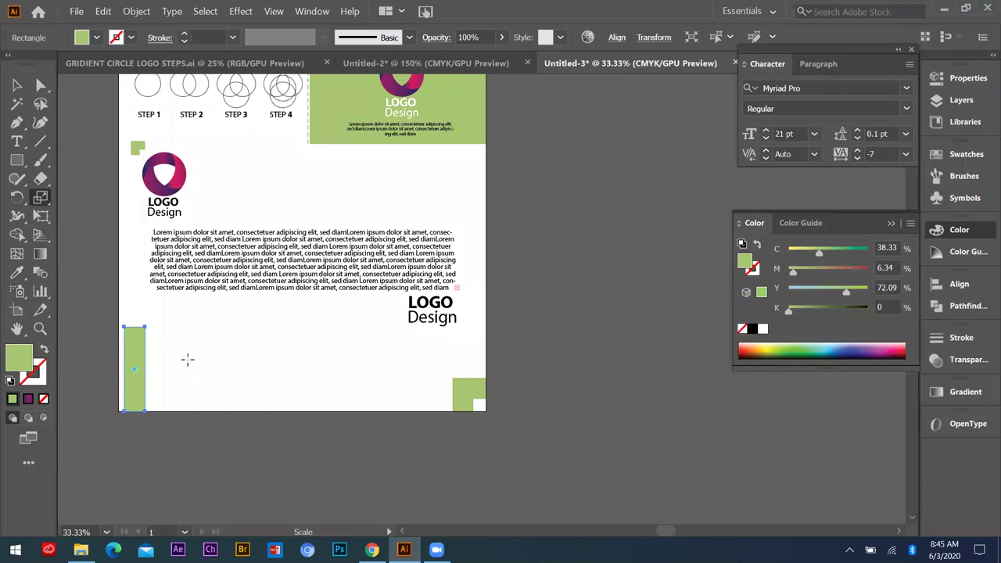
# - Move the tall green bar slightly up and over against the page's left edge, and deselect it
pyautogui.click(17, 86)
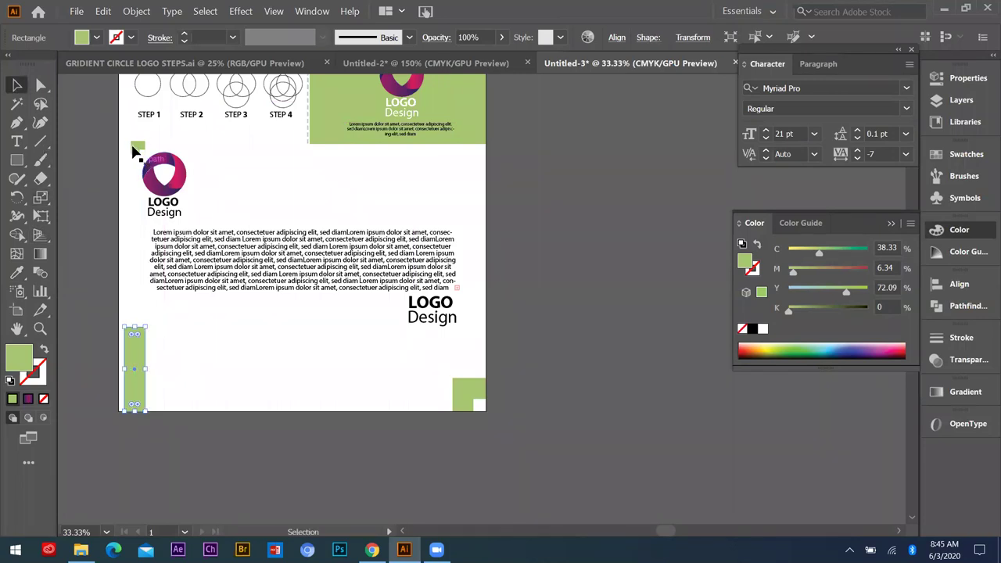
pyautogui.moveTo(134, 358)
pyautogui.mouseDown()
pyautogui.moveTo(143, 360)
pyautogui.moveTo(125, 358)
pyautogui.moveTo(157, 360)
pyautogui.moveTo(134, 358)
pyautogui.mouseUp()
pyautogui.moveTo(131, 358); pyautogui.dragTo(132, 358)
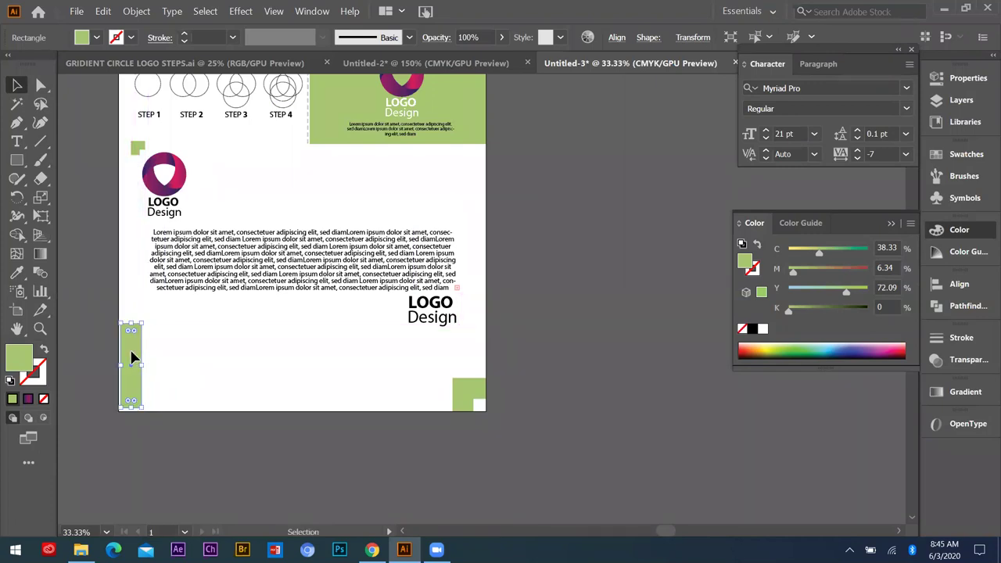
pyautogui.click(138, 164)
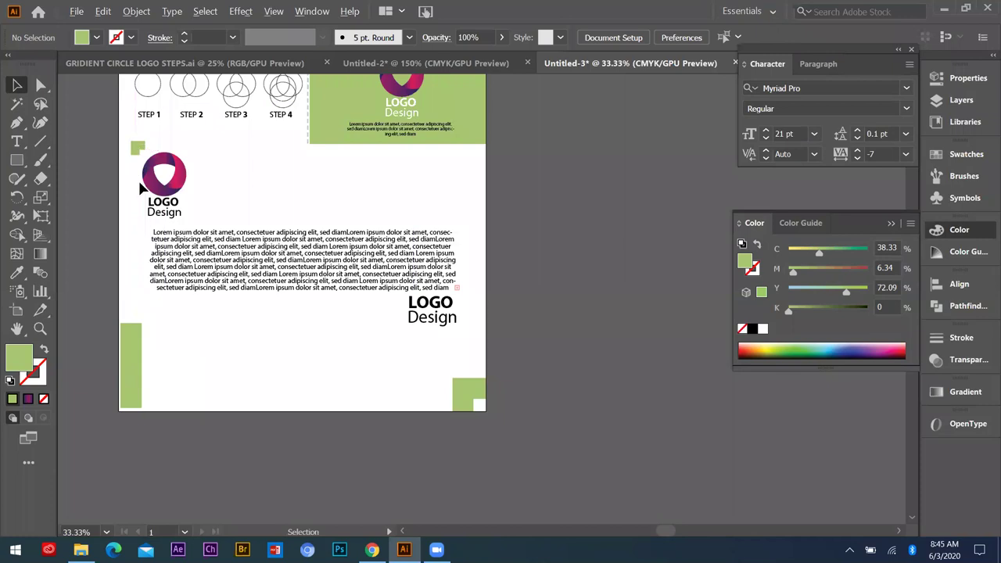
# - Show the rulers, place a vertical guide along the small green square's left edge, and align the tall green bar to it
pyautogui.scroll(2, 136, 171)
pyautogui.scroll(-2, 89, 256)
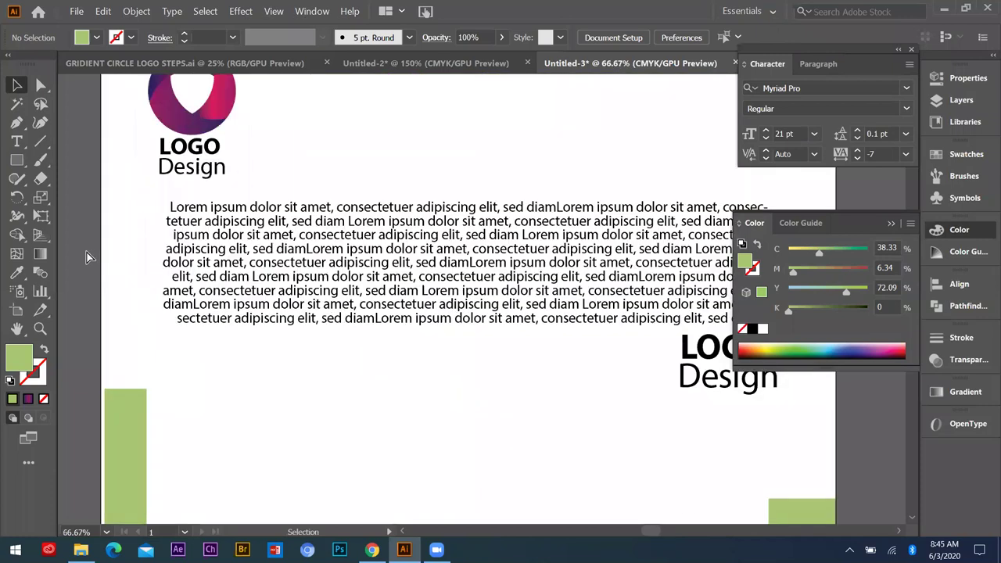
pyautogui.scroll(-1, 89, 256)
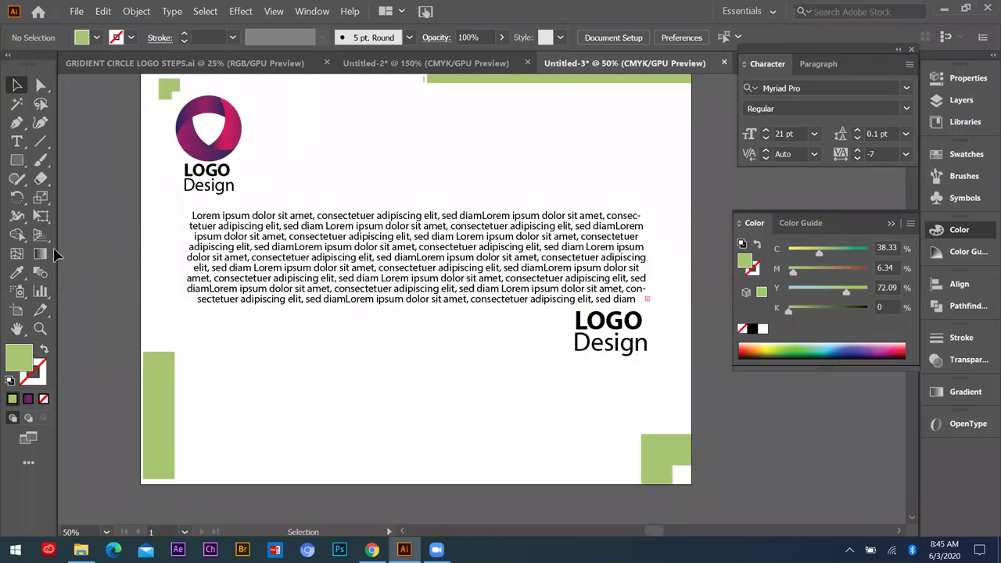
pyautogui.hotkey('ctrl', 'r')
pyautogui.moveTo(64, 217); pyautogui.dragTo(217, 213)
pyautogui.hscroll(-2, 64, 220)
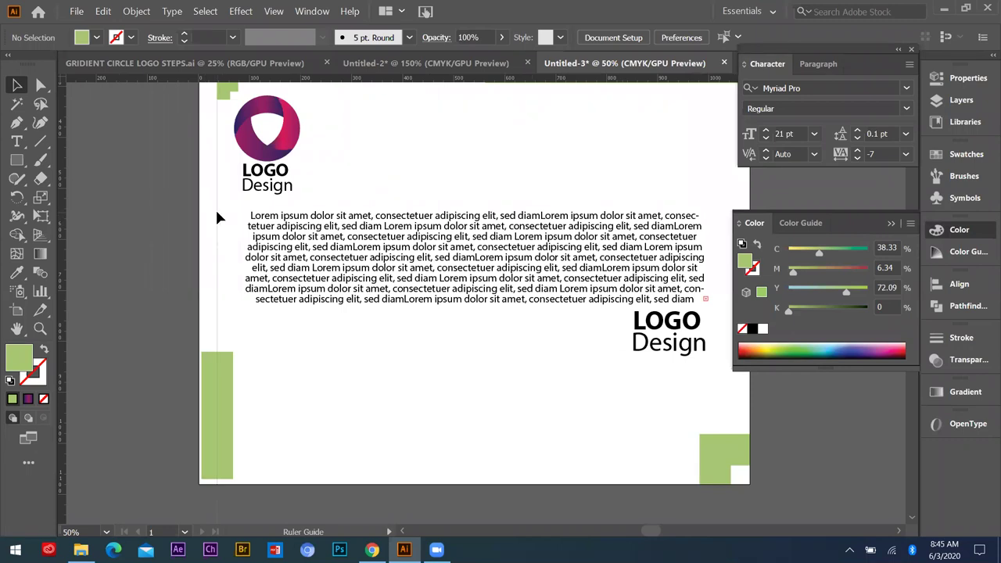
pyautogui.moveTo(229, 369); pyautogui.dragTo(241, 371)
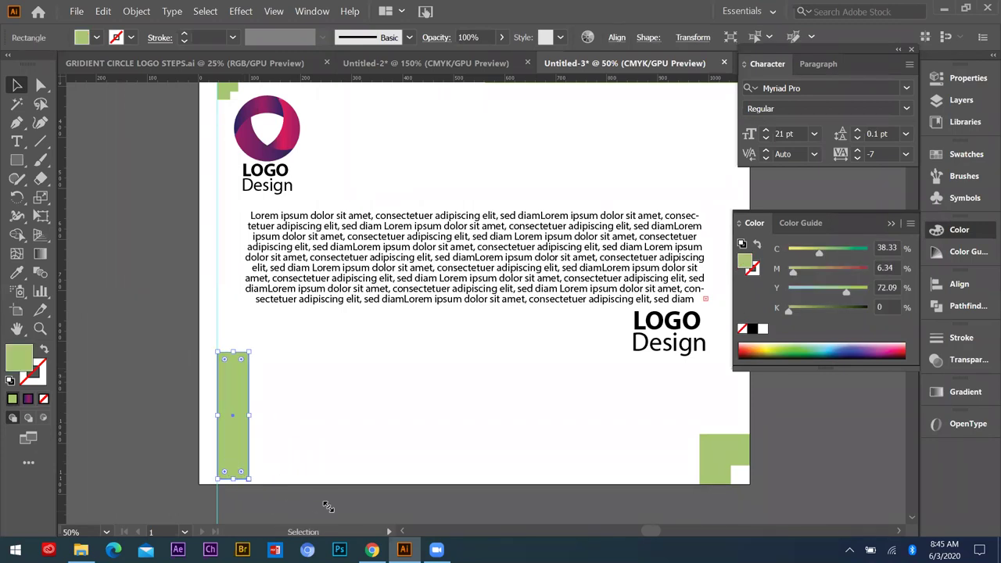
# - Nudge the tall green bar down until it sits on the page's bottom edge, and deselect it
pyautogui.press('Down')
pyautogui.press('Down')
pyautogui.press('Down')
pyautogui.press('Down')
pyautogui.press('Down')
pyautogui.press('Down')
pyautogui.press('Down')
pyautogui.press('Down')
pyautogui.press('Down')
pyautogui.press('Down')
pyautogui.press('Down')
pyautogui.press('Down')
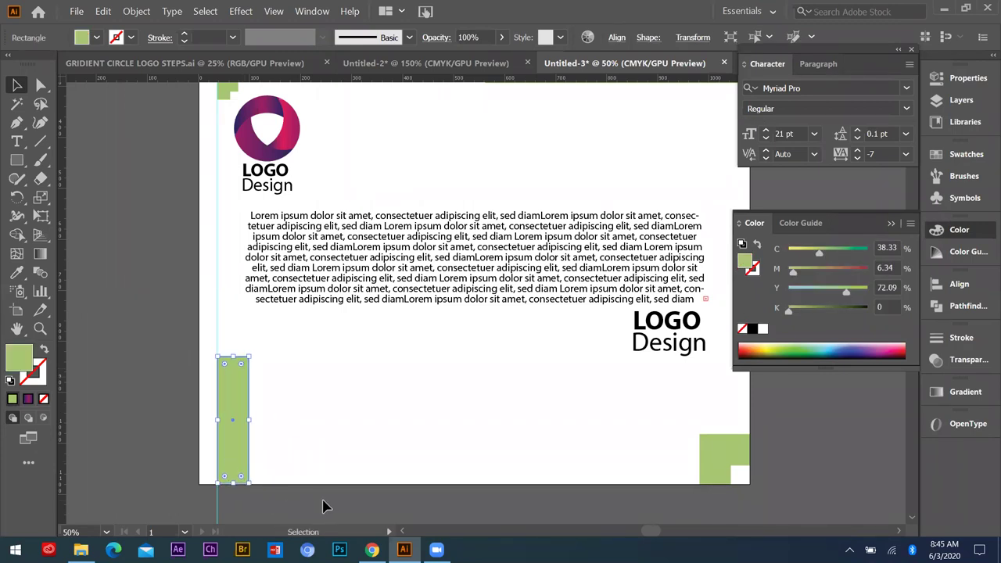
pyautogui.click(178, 330)
pyautogui.hotkey('ctrl', '-')
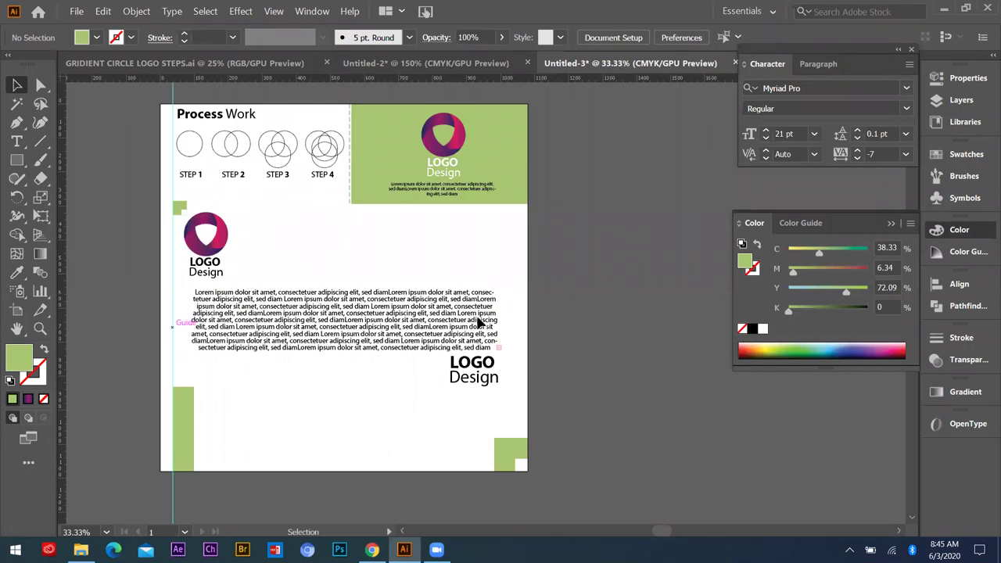
pyautogui.scroll(-1, 491, 350)
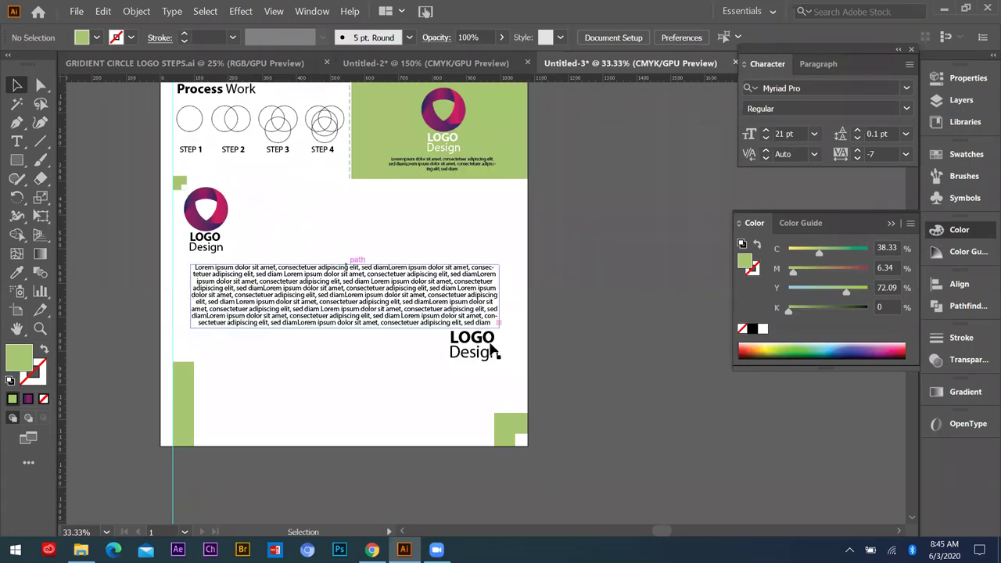
pyautogui.moveTo(481, 348); pyautogui.dragTo(334, 427)
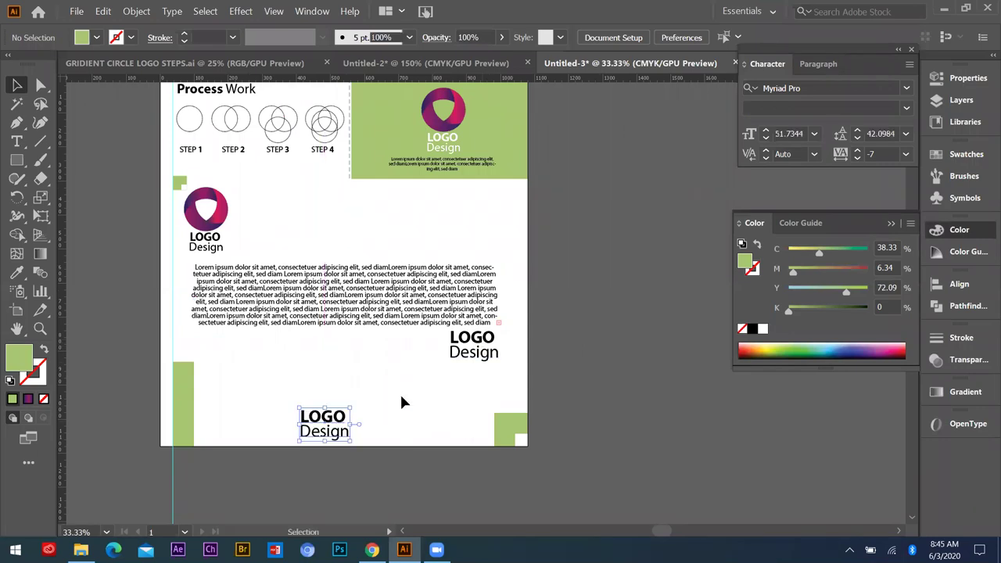
pyautogui.press('Delete')
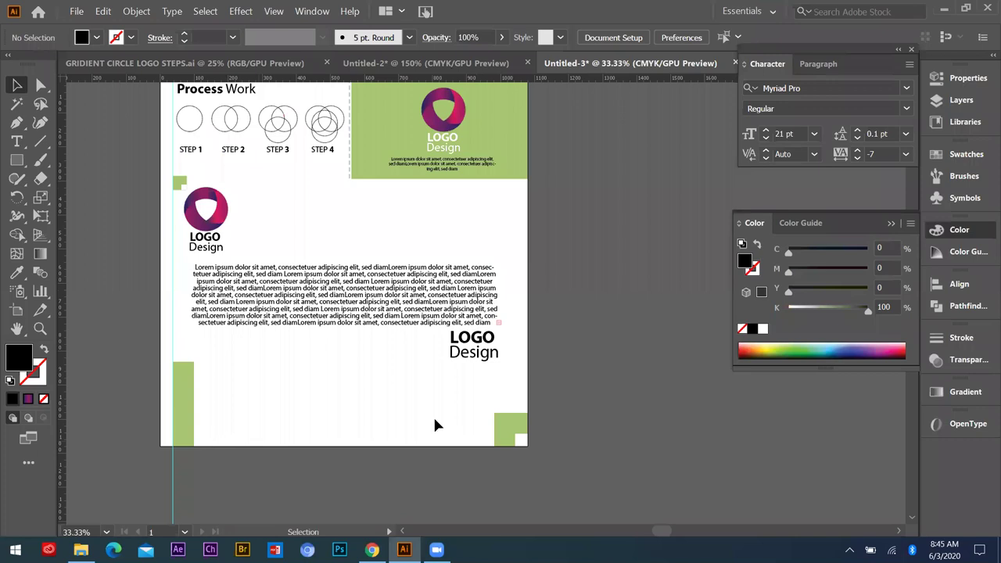
# - Place three small, evenly spaced copies of the Process Work heading in a row along the page's bottom between the green shapes
pyautogui.click(17, 143)
pyautogui.press('v')
pyautogui.moveTo(225, 91); pyautogui.dragTo(332, 439)
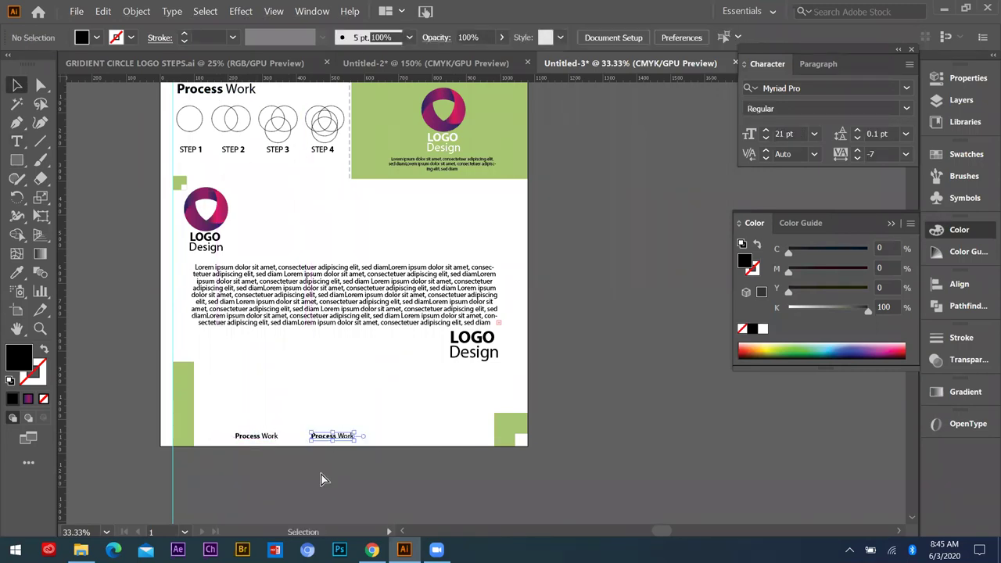
pyautogui.press('a')
pyautogui.moveTo(246, 423); pyautogui.dragTo(424, 440)
pyautogui.click(487, 407)
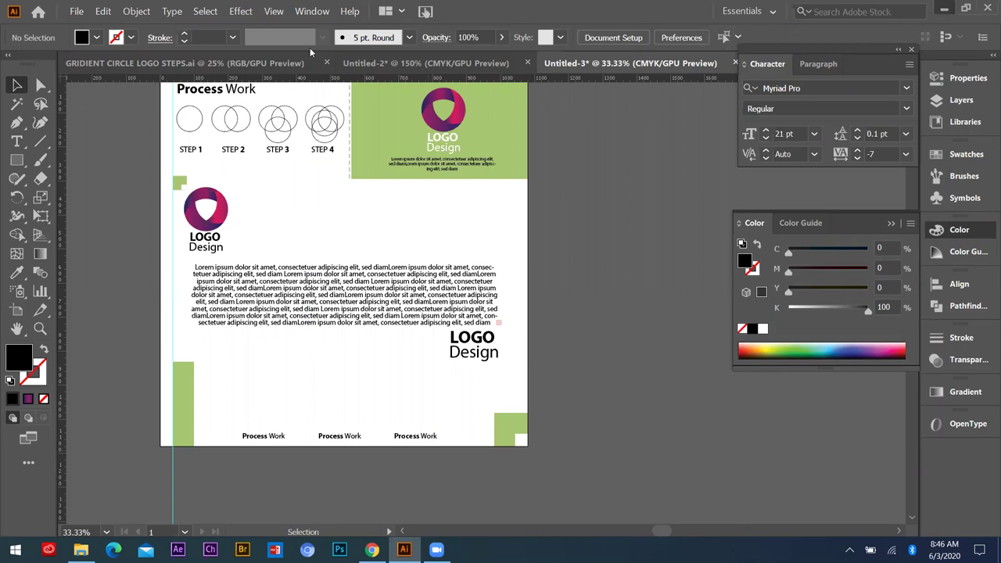
# - Bring the Instagram and Facebook logo images from the desktop into the Untitled-3 document
pyautogui.press('super+d')
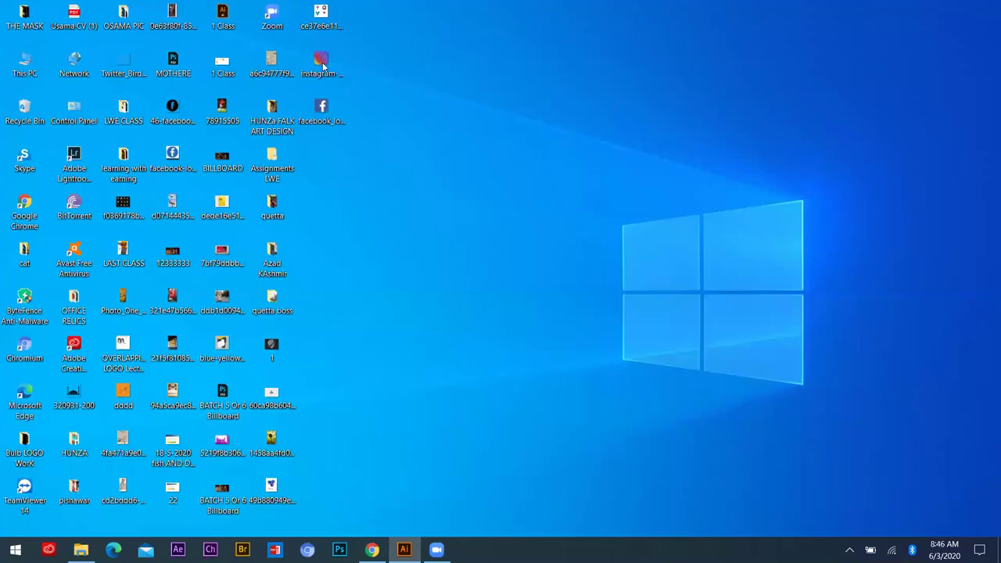
pyautogui.click(326, 70)
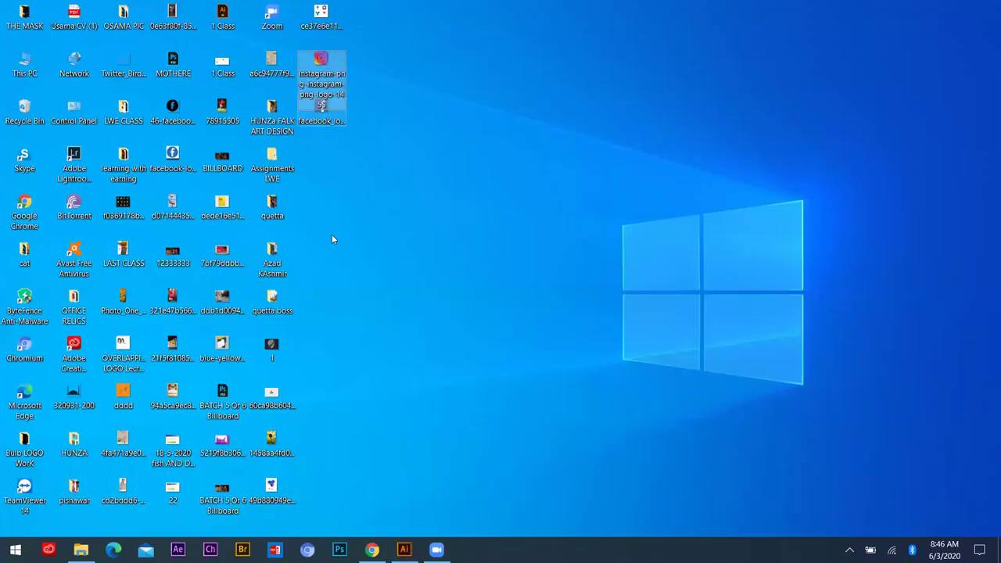
pyautogui.moveTo(358, 511); pyautogui.dragTo(420, 559)
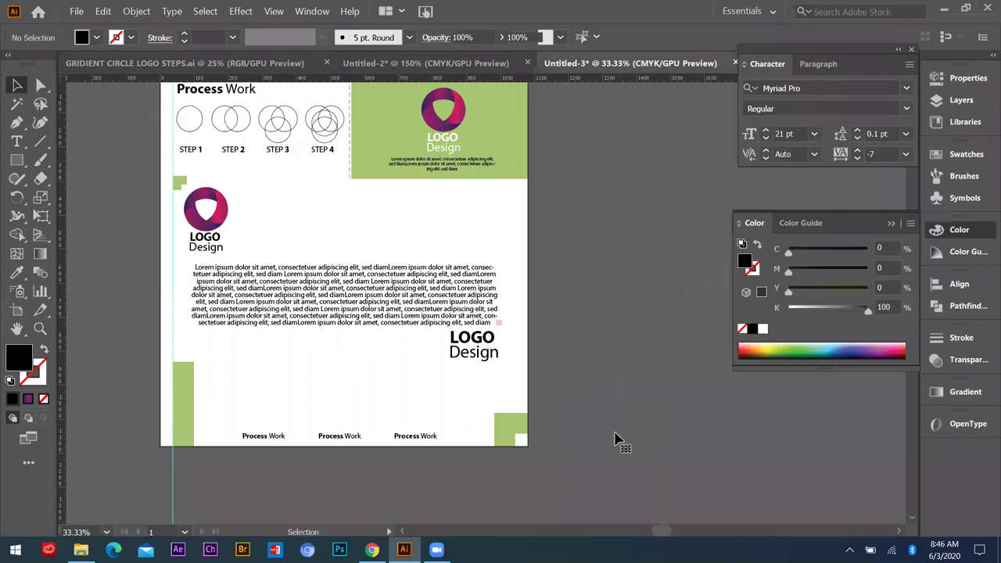
pyautogui.moveTo(467, 317); pyautogui.dragTo(469, 316)
pyautogui.hotkey('ctrl', '-')
pyautogui.hotkey('ctrl', '-')
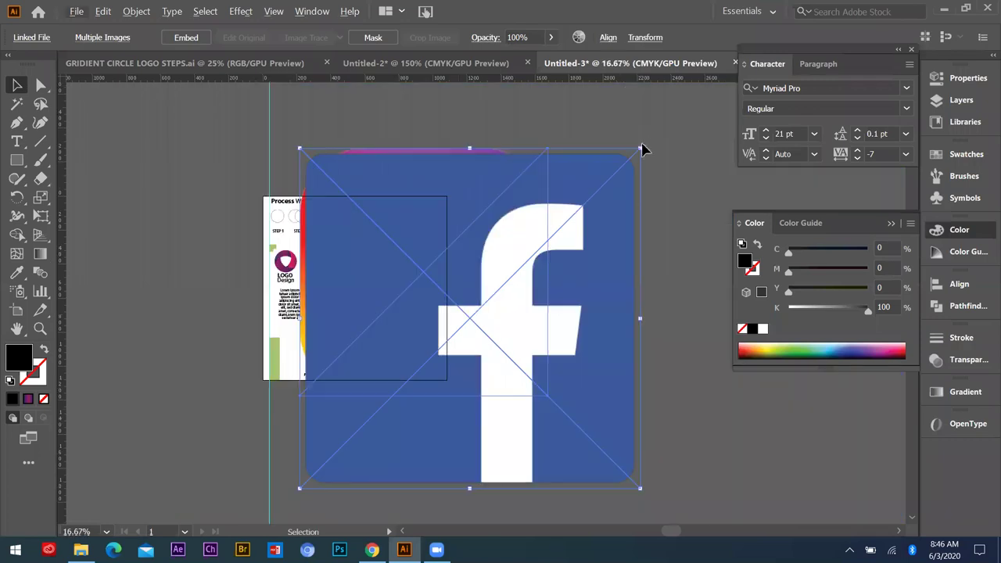
# - Shrink both logo images to small icons and place the Facebook icon in front of the first Process Work label
pyautogui.moveTo(640, 148); pyautogui.dragTo(500, 289)
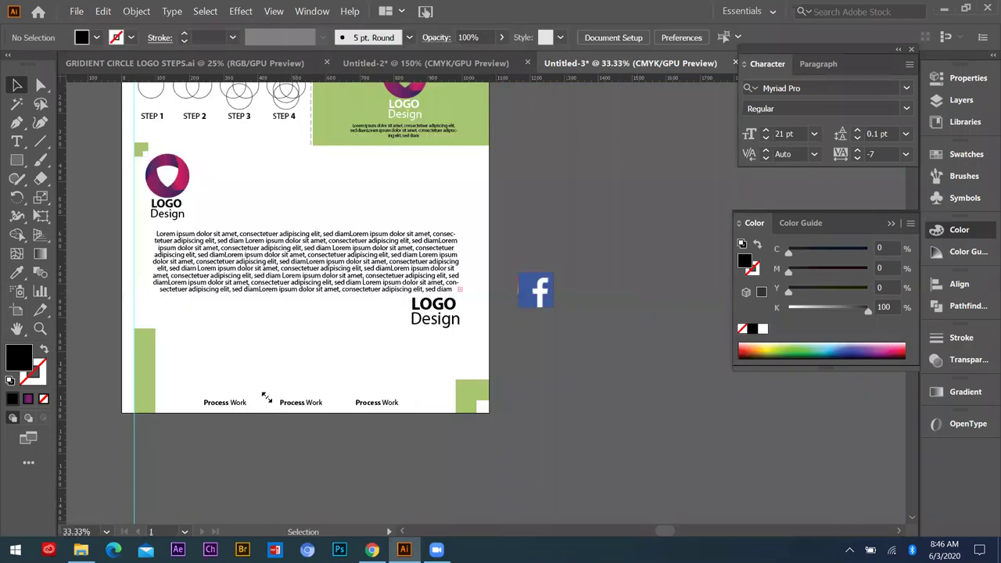
pyautogui.moveTo(536, 290); pyautogui.dragTo(127, 398)
pyautogui.scroll(2, 260, 403)
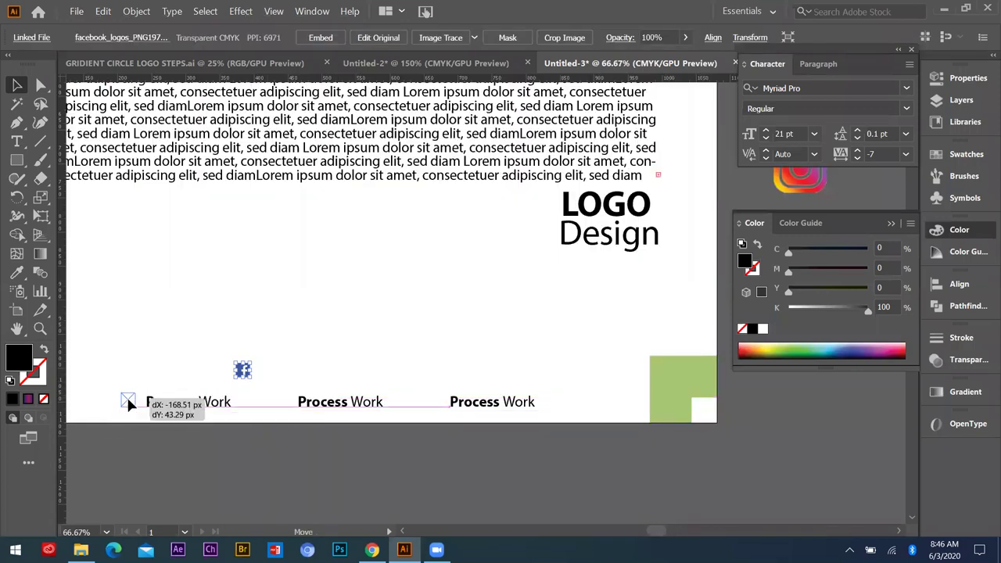
pyautogui.click(160, 443)
# - Place the small Instagram icon in front of the second Process Work label and deselect it
pyautogui.scroll(-1, 761, 181)
pyautogui.moveTo(759, 186); pyautogui.dragTo(362, 337)
pyautogui.click(397, 398)
pyautogui.hotkey('ctrl', '+')
pyautogui.hotkey('ctrl', '+')
pyautogui.click(346, 127)
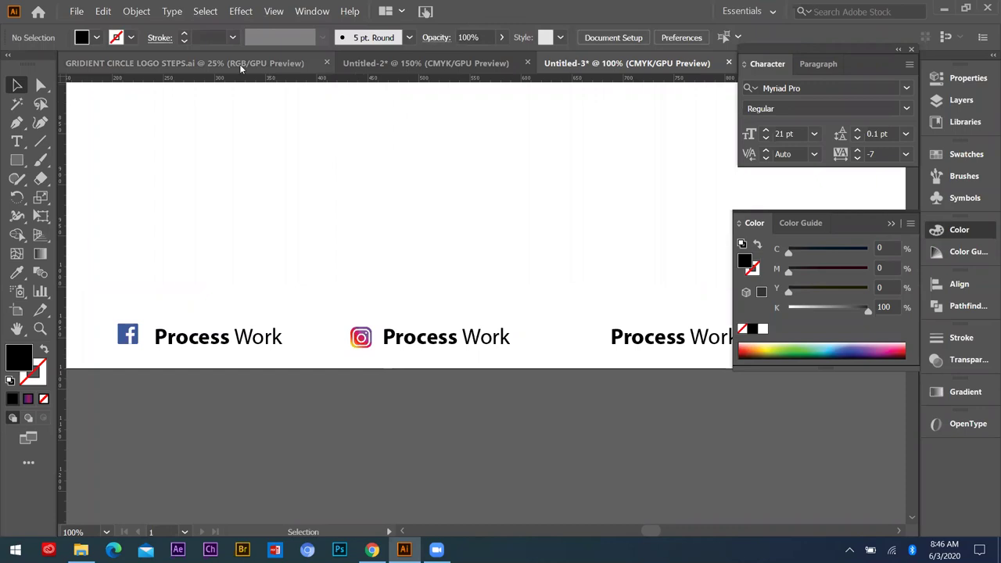
# - In the GRIDIENT CIRCLE LOGO STEPS document, duplicate the purple bird, fill the copy with the blue bird's color, and copy it
pyautogui.hotkey('ctrl', 'Tab')
pyautogui.moveTo(163, 505); pyautogui.dragTo(254, 139)
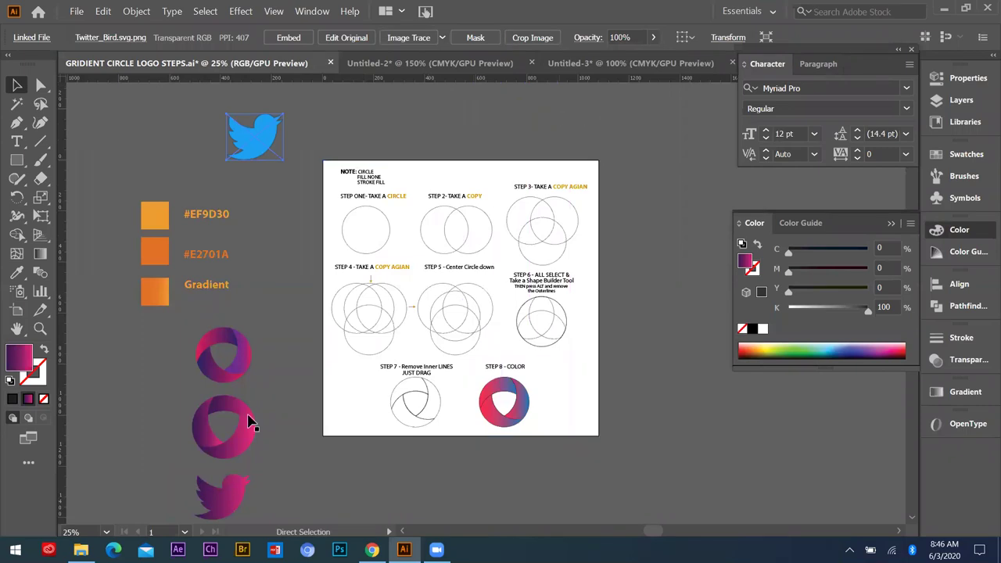
pyautogui.moveTo(224, 502); pyautogui.dragTo(637, 147)
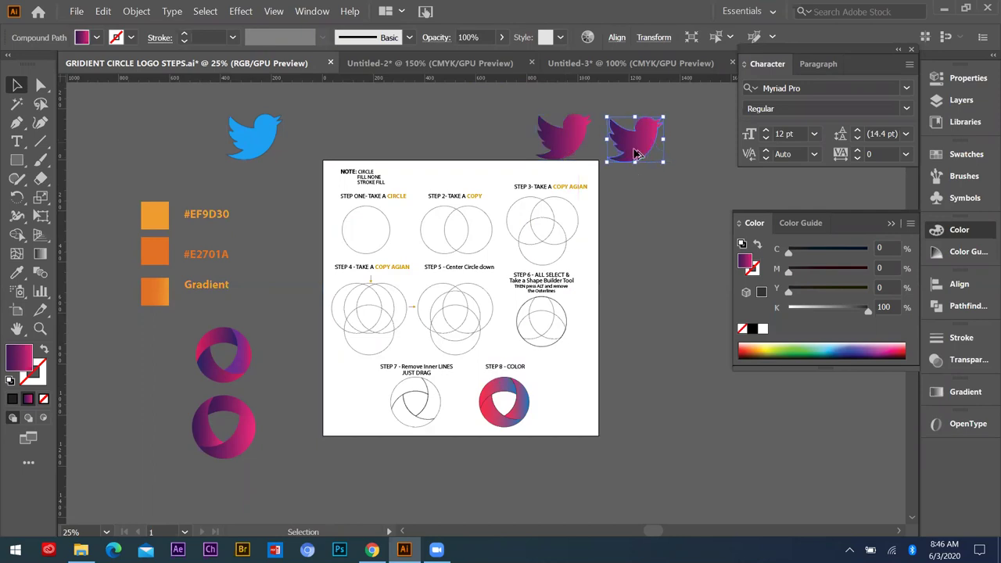
pyautogui.click(254, 137)
pyautogui.press('v')
pyautogui.click(255, 136)
pyautogui.click(635, 147)
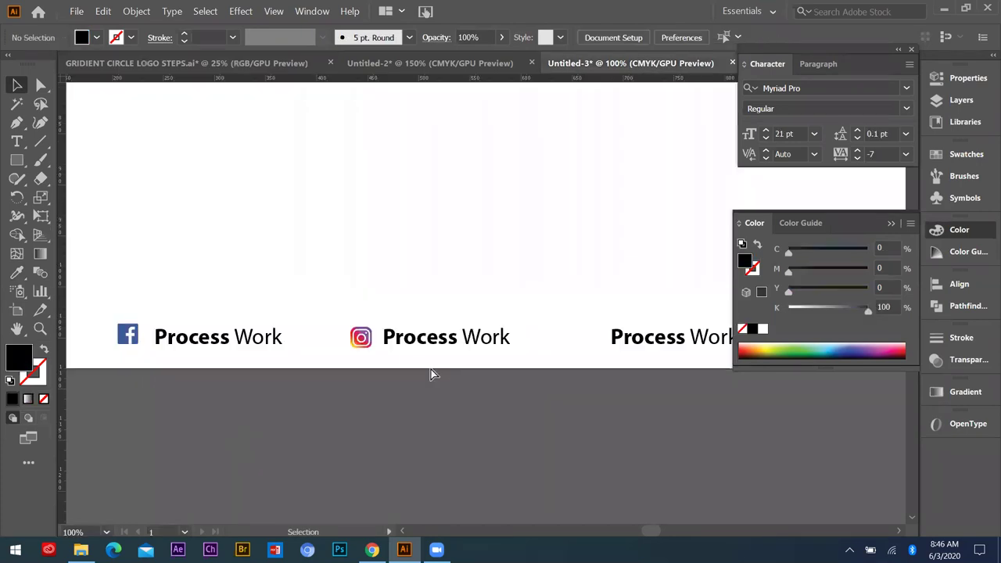
# - Paste the blue bird into Untitled-3, shrink it to icon size and place it in front of the third Process Work label
pyautogui.hotkey('ctrl', 'v')
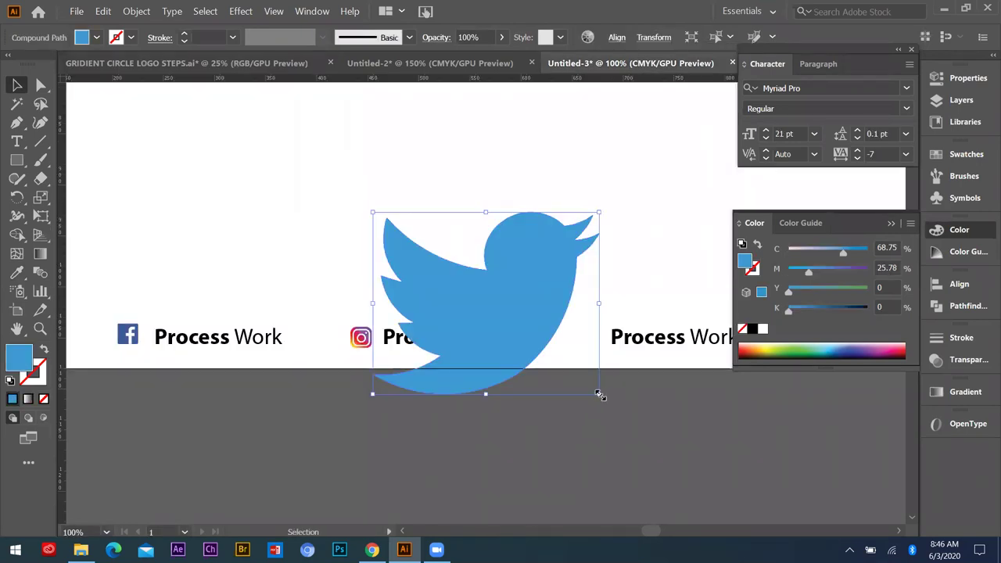
pyautogui.moveTo(599, 395); pyautogui.dragTo(599, 349)
pyautogui.moveTo(610, 359); pyautogui.dragTo(594, 336)
pyautogui.click(603, 402)
pyautogui.click(589, 351)
pyautogui.click(536, 390)
# - Examine the whole page layout, from the process steps and green logo panel down to the social icon row
pyautogui.scroll(-2, 131, 383)
pyautogui.hotkey('ctrl', '-')
pyautogui.hotkey('ctrl', '-')
pyautogui.hotkey('ctrl', '-')
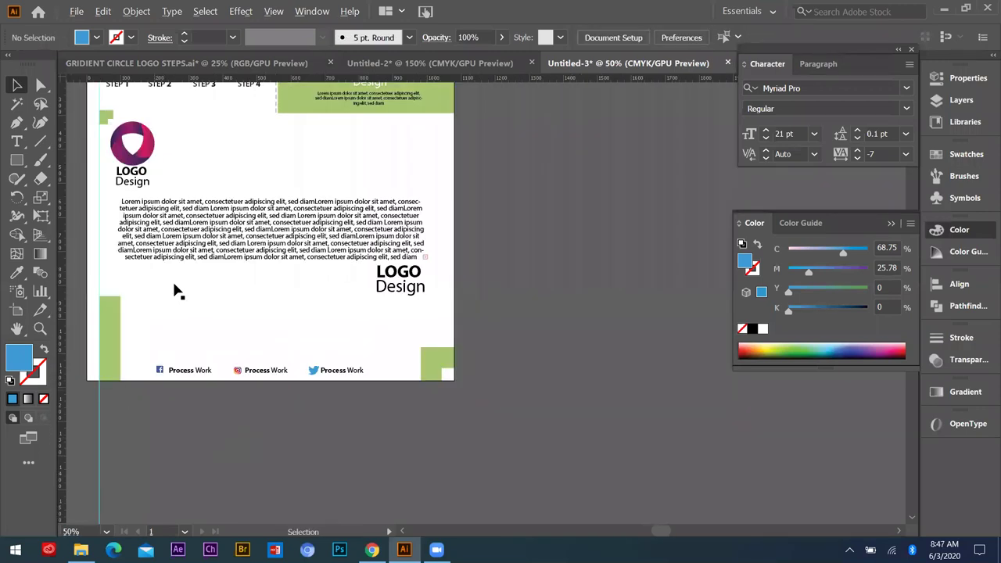
pyautogui.hotkey('ctrl', '+')
pyautogui.hotkey('ctrl', '+')
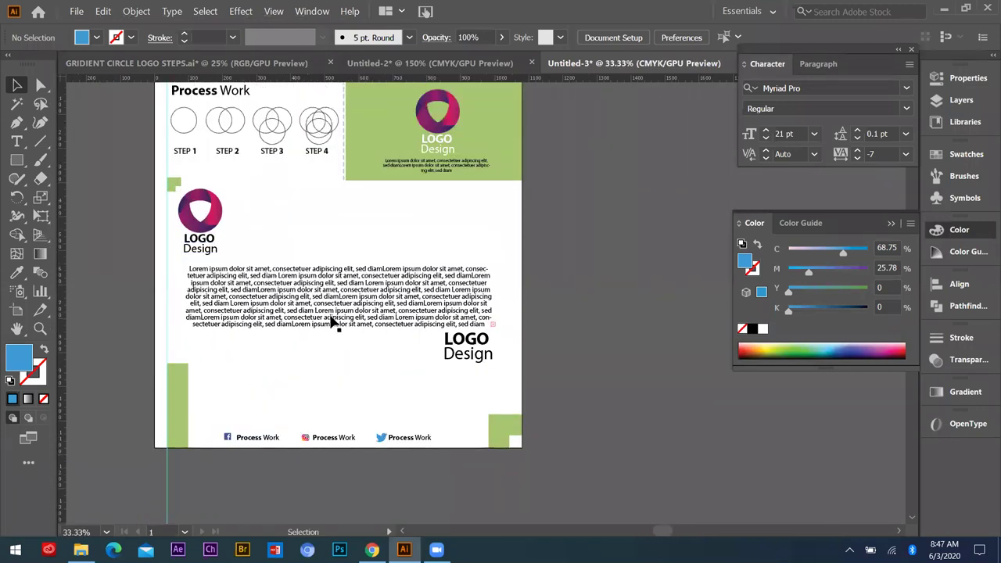
pyautogui.scroll(1, 166, 286)
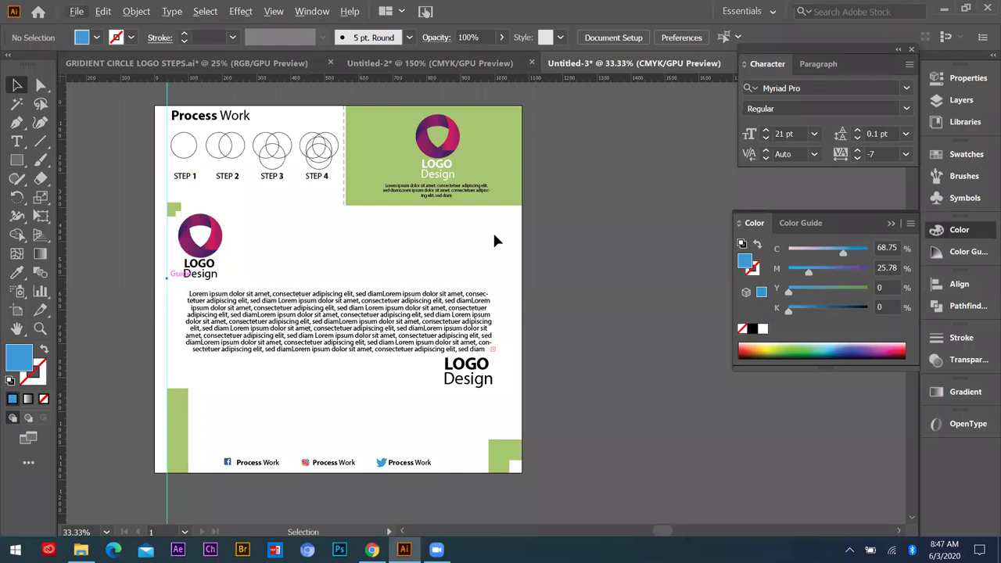
pyautogui.scroll(1, 427, 222)
pyautogui.scroll(-1, 463, 188)
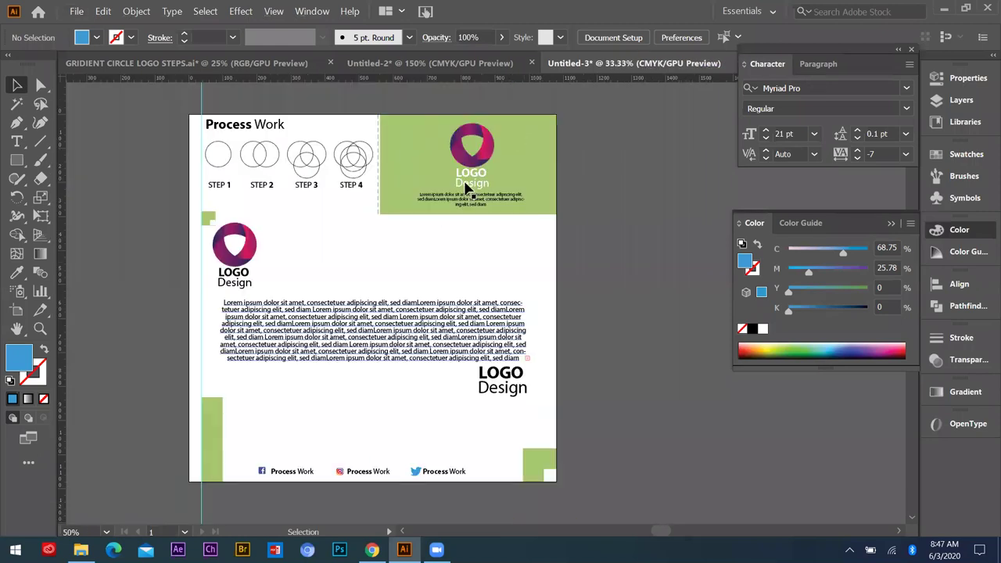
pyautogui.scroll(-1, 459, 191)
pyautogui.keyDown('alt'); pyautogui.scroll(1, 465, 185); pyautogui.keyUp('alt')
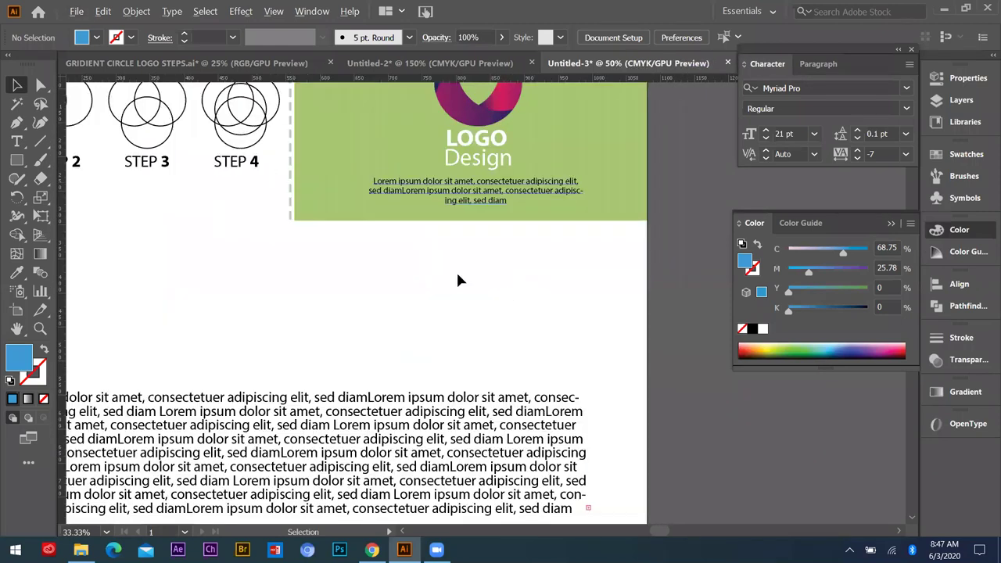
pyautogui.scroll(-2, 479, 301)
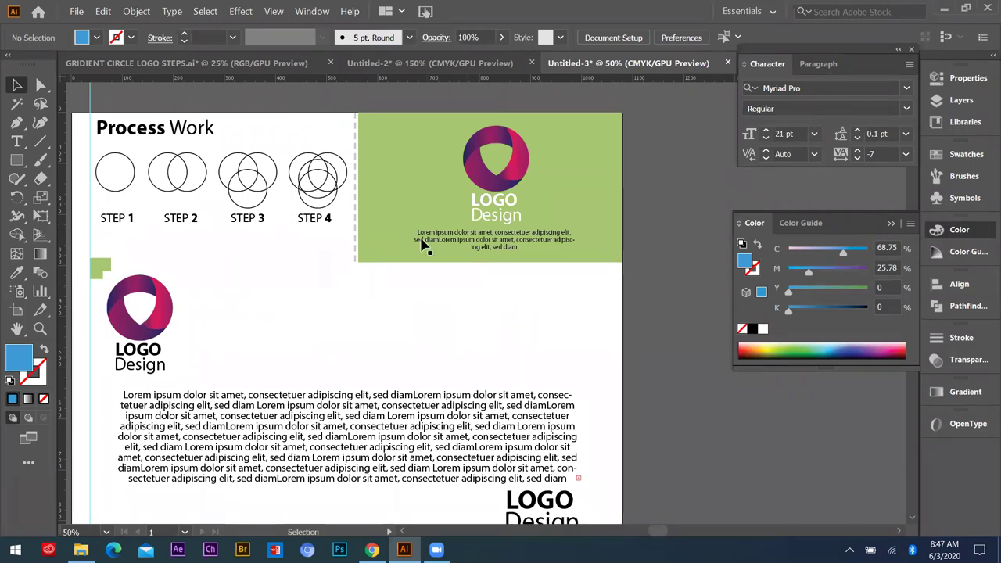
pyautogui.scroll(-1, 466, 302)
pyautogui.keyDown('alt'); pyautogui.scroll(-1, 472, 288); pyautogui.keyUp('alt')
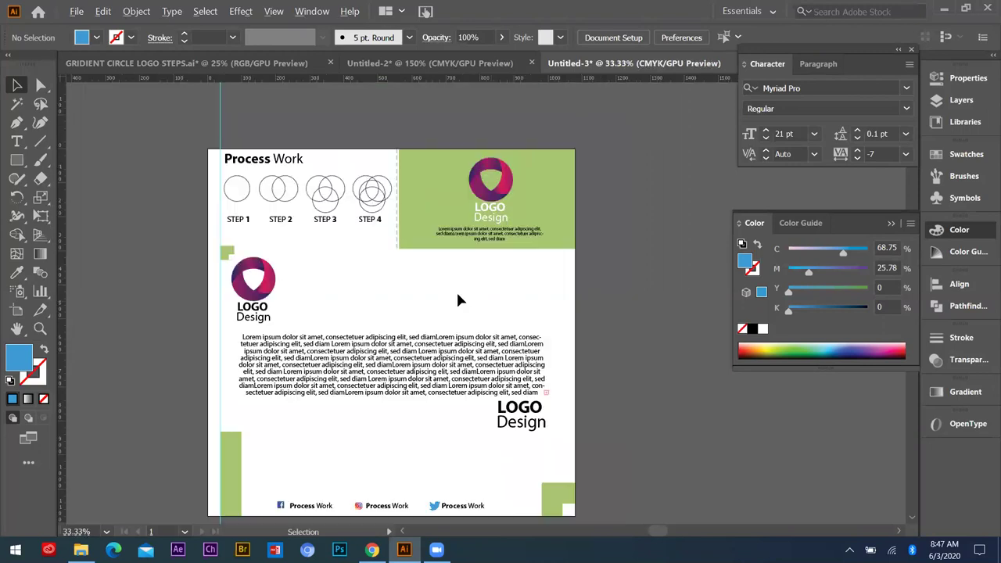
pyautogui.scroll(-1, 456, 329)
pyautogui.keyDown('alt'); pyautogui.scroll(1, 380, 206); pyautogui.keyUp('alt')
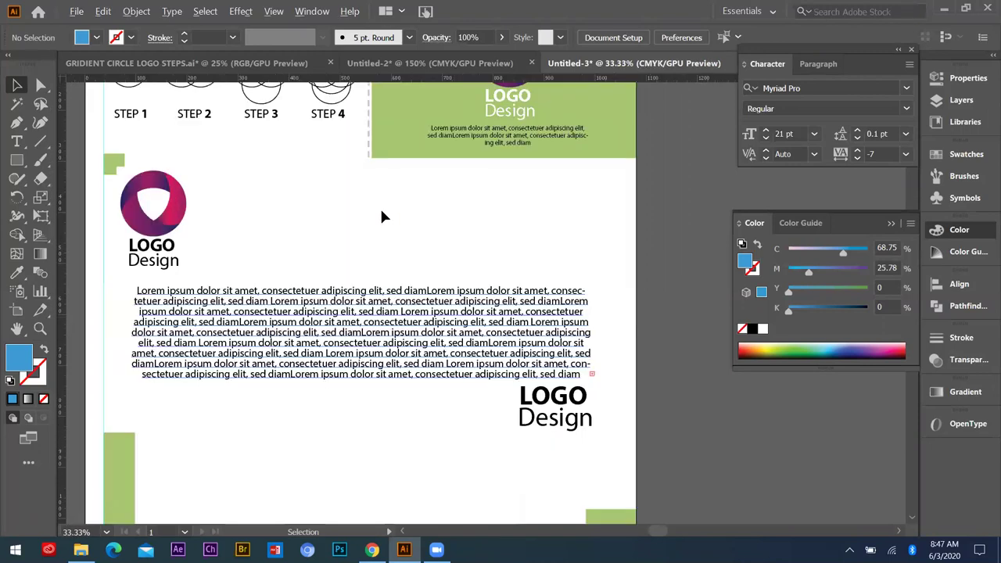
pyautogui.keyDown('alt'); pyautogui.scroll(-1, 379, 206); pyautogui.keyUp('alt')
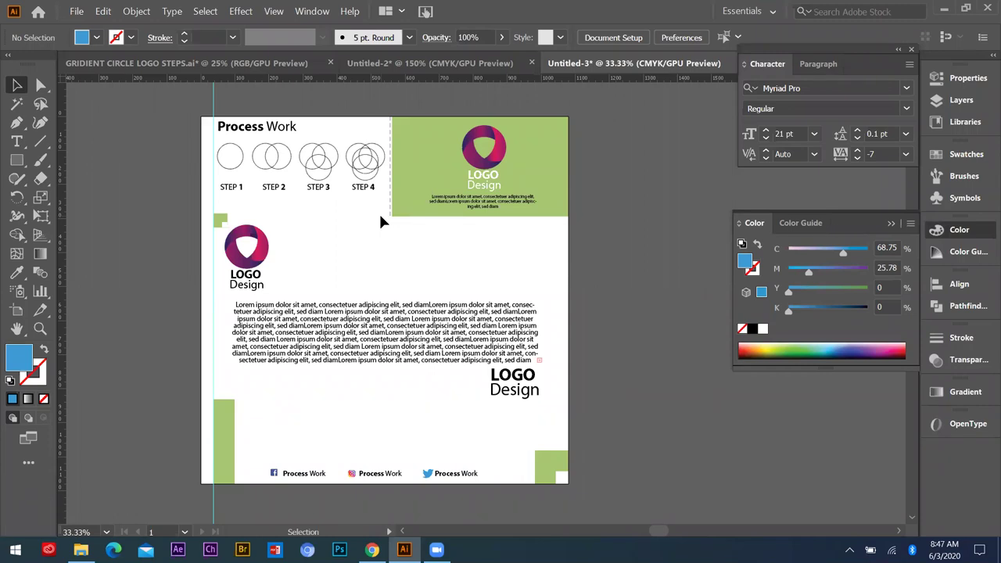
# - Draw a rectangle filling the area from below the green logo panel to the page's lower edge and fill it with the panel's green
pyautogui.click(17, 159)
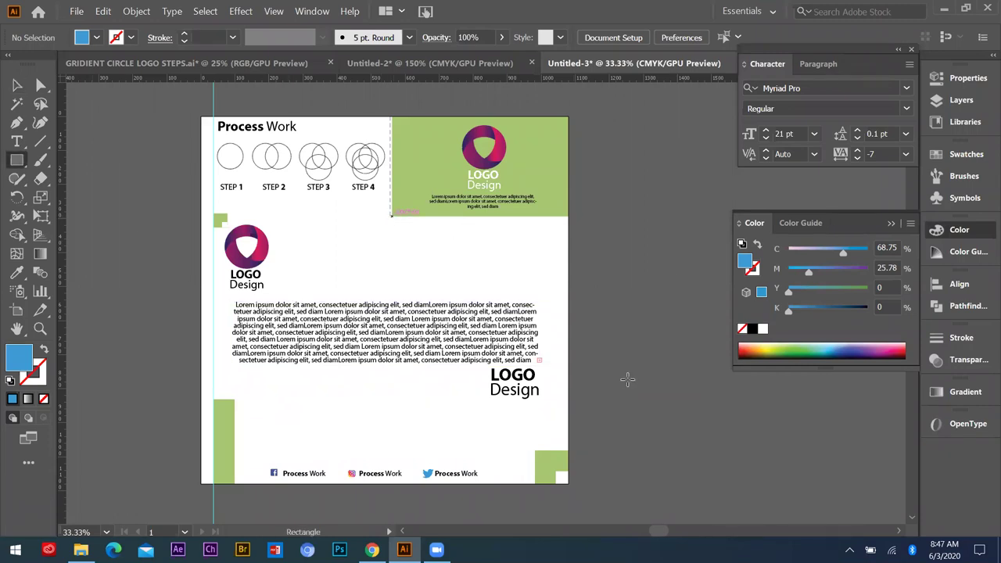
pyautogui.moveTo(569, 446); pyautogui.dragTo(567, 483)
pyautogui.press('i')
pyautogui.click(434, 191)
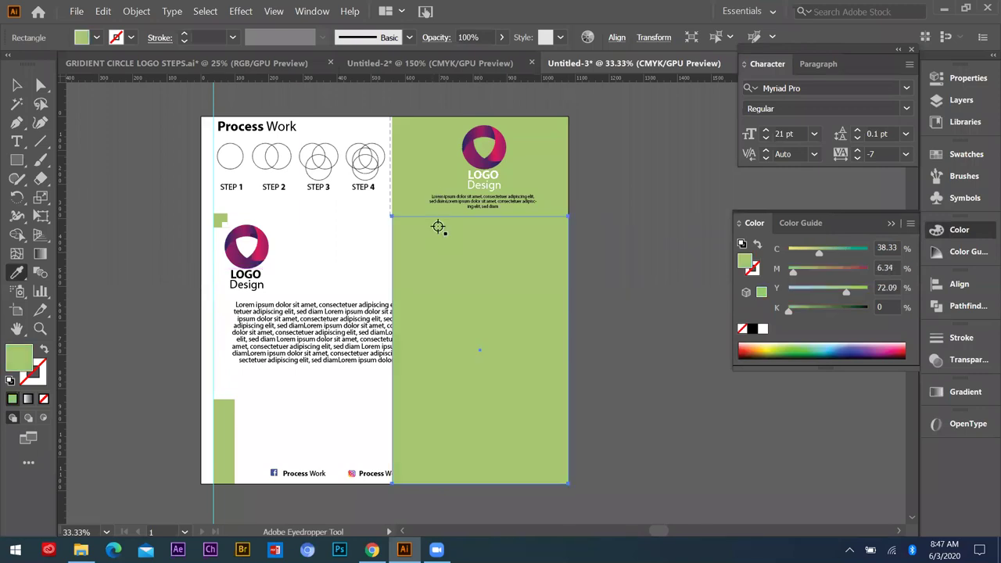
# - Lower the opacity of the large green rectangle below the logo panel to 19%
pyautogui.click(15, 85)
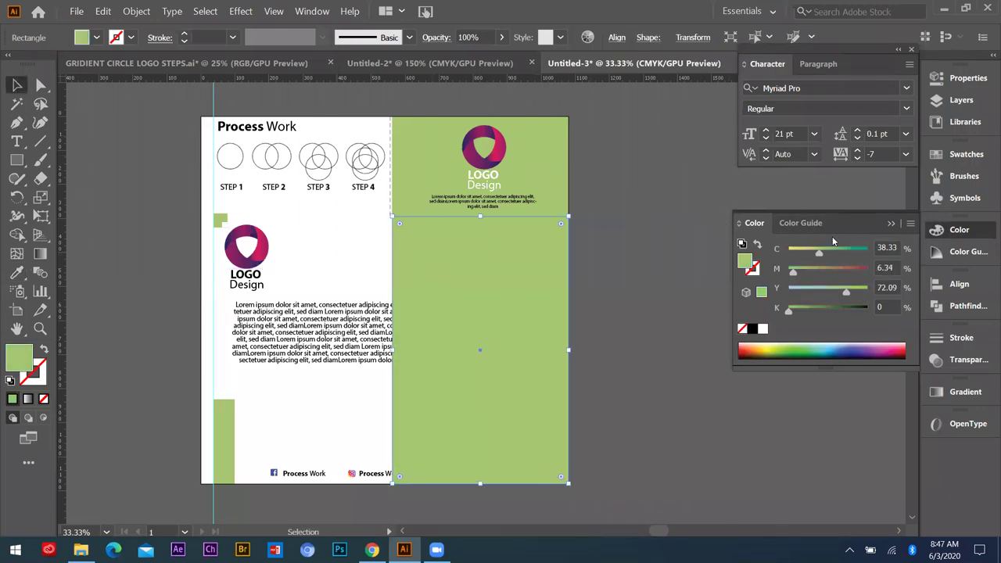
pyautogui.click(959, 337)
pyautogui.click(959, 337)
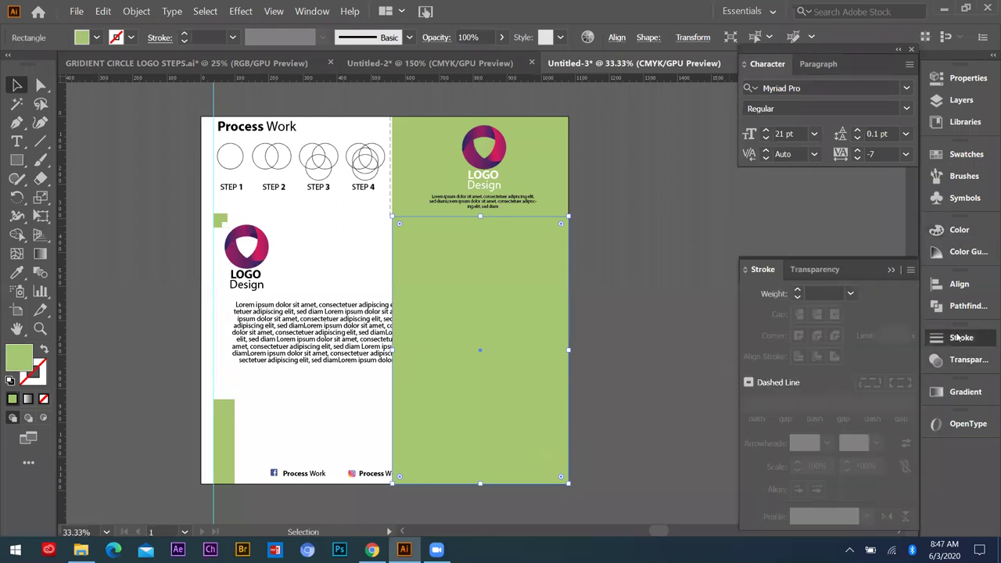
pyautogui.click(811, 270)
pyautogui.click(897, 355)
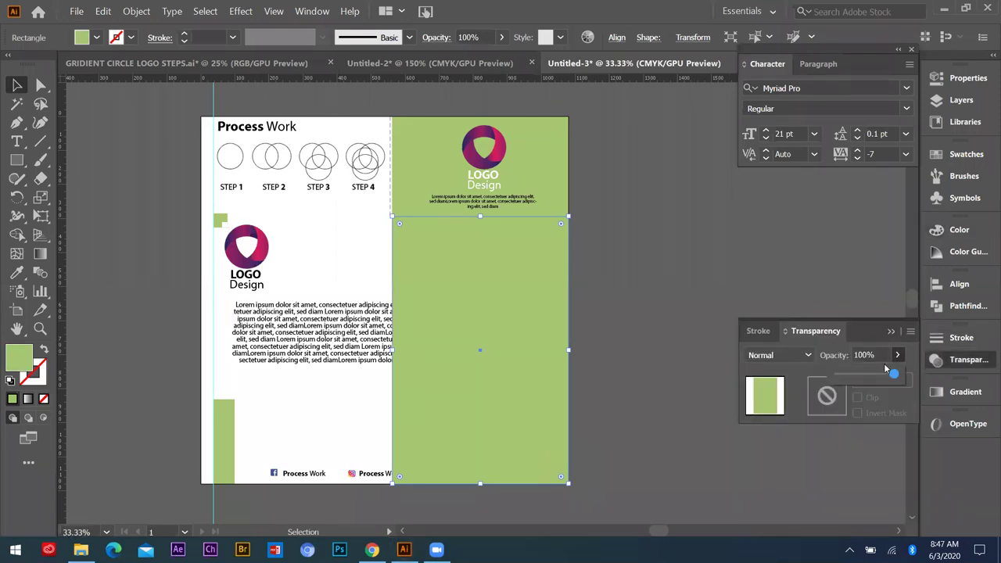
pyautogui.click(850, 373)
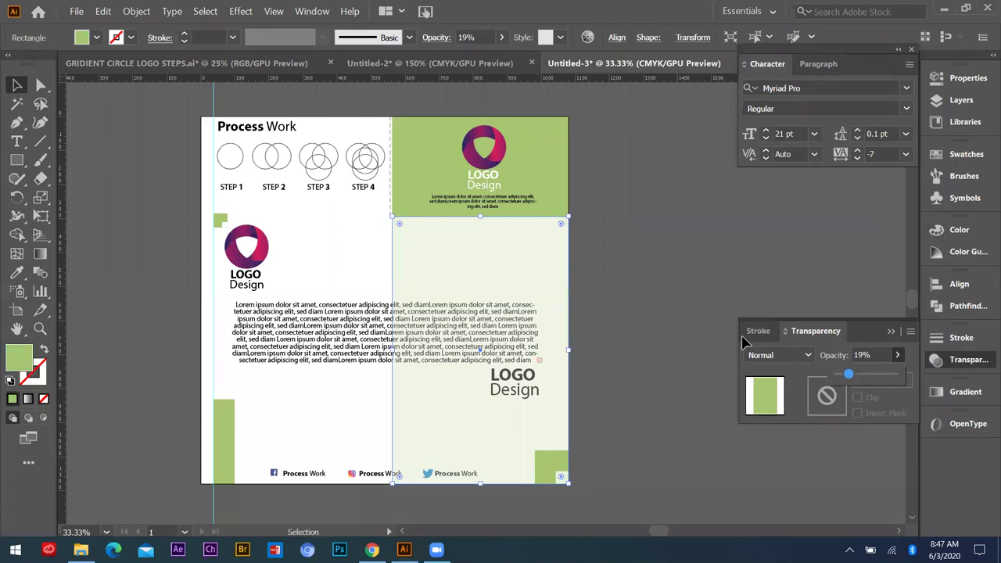
pyautogui.click(612, 285)
# - Send the pale green rectangle backward behind the long placeholder paragraph
pyautogui.click(452, 278)
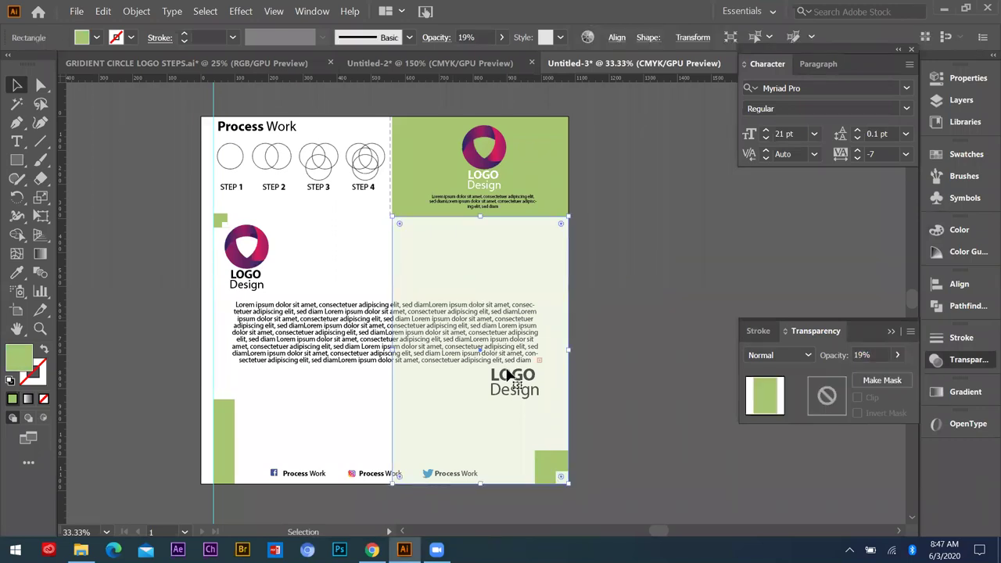
pyautogui.scroll(1, 451, 317)
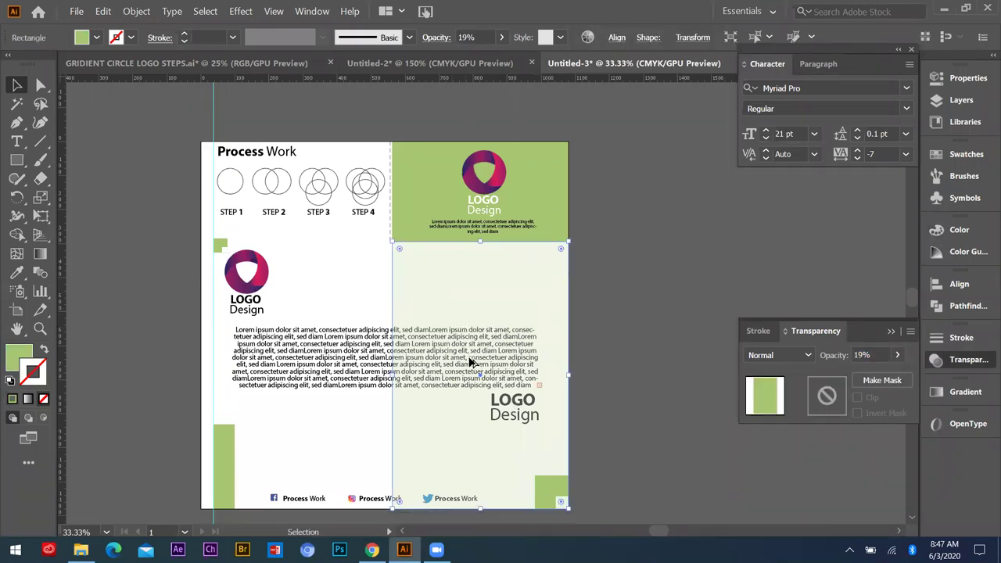
pyautogui.scroll(1, 428, 317)
pyautogui.scroll(1, 516, 315)
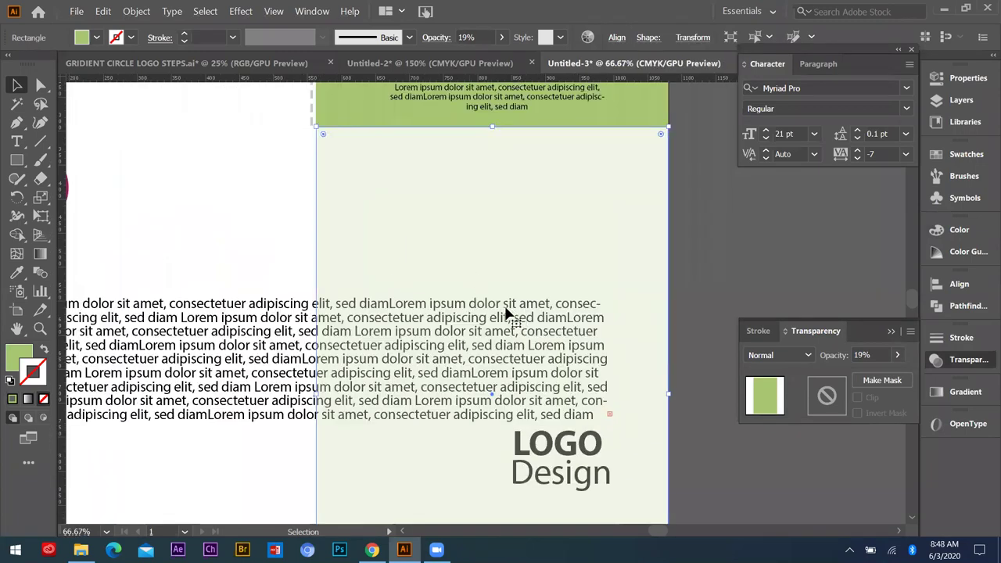
pyautogui.scroll(-1, 510, 314)
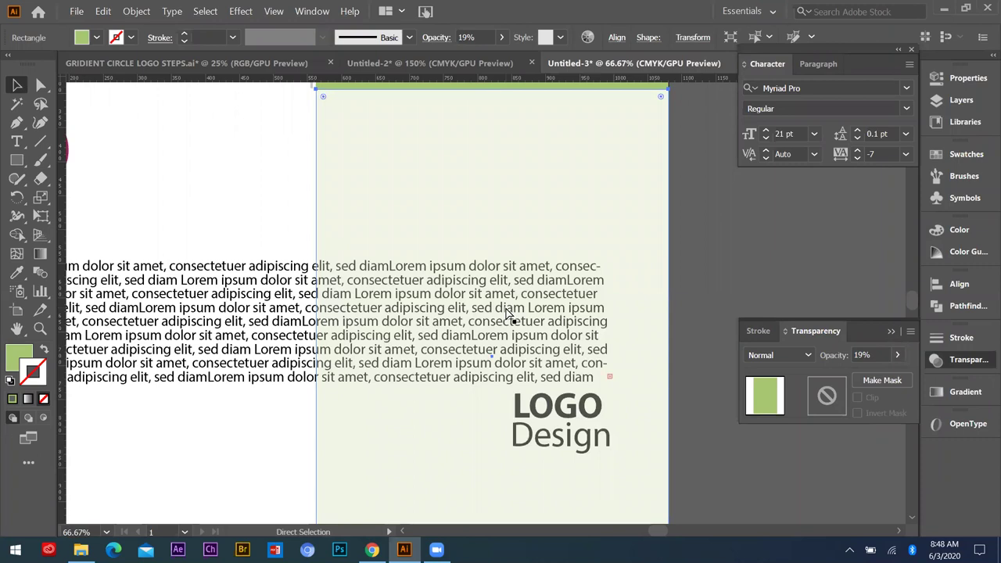
pyautogui.hotkey('ctrl', '[')
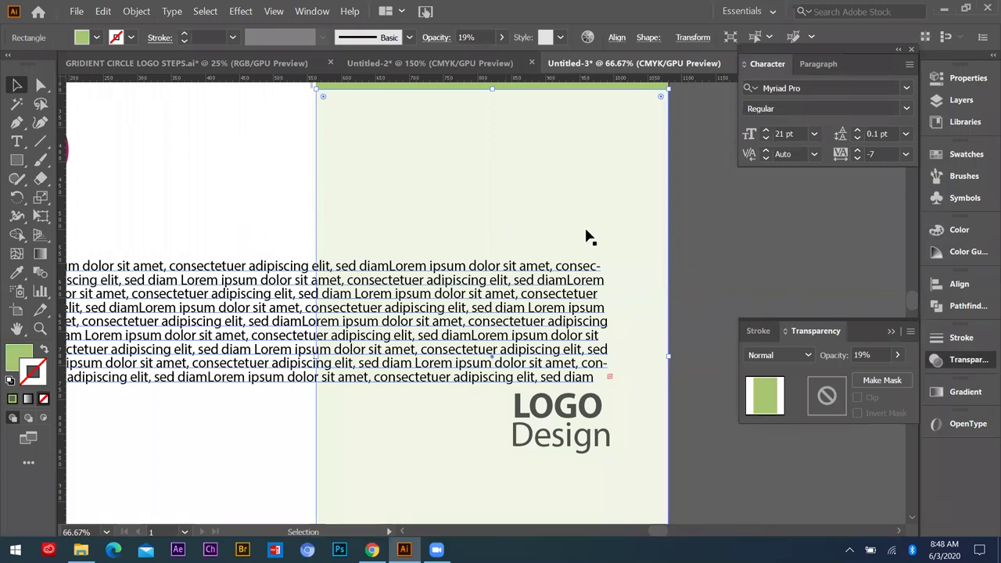
# - Stretch the pale green rectangle to cover the whole page, matching its edges to the artboard, and deselect it
pyautogui.hotkey('ctrl', 'shift', 'a')
pyautogui.scroll(-3, 495, 225)
pyautogui.click(483, 230)
pyautogui.scroll(1, 483, 230)
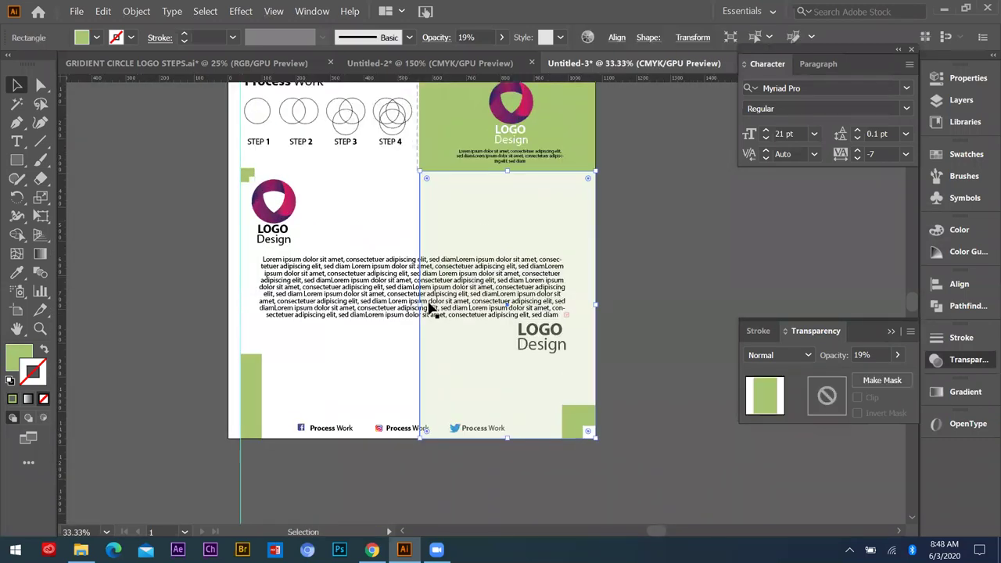
pyautogui.moveTo(324, 308); pyautogui.dragTo(230, 319)
pyautogui.scroll(-1, 323, 340)
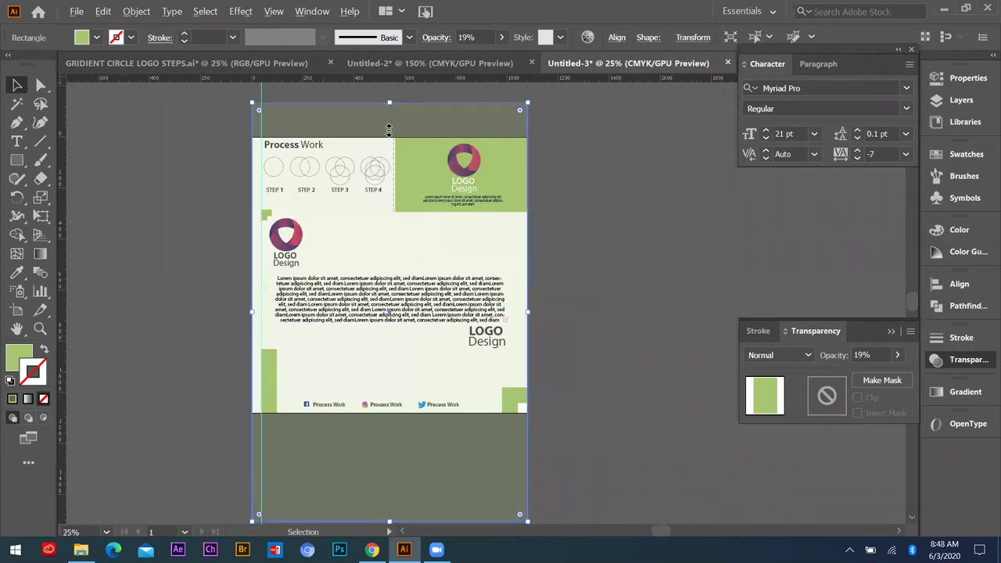
pyautogui.moveTo(390, 103); pyautogui.dragTo(387, 140)
pyautogui.scroll(-1, 381, 344)
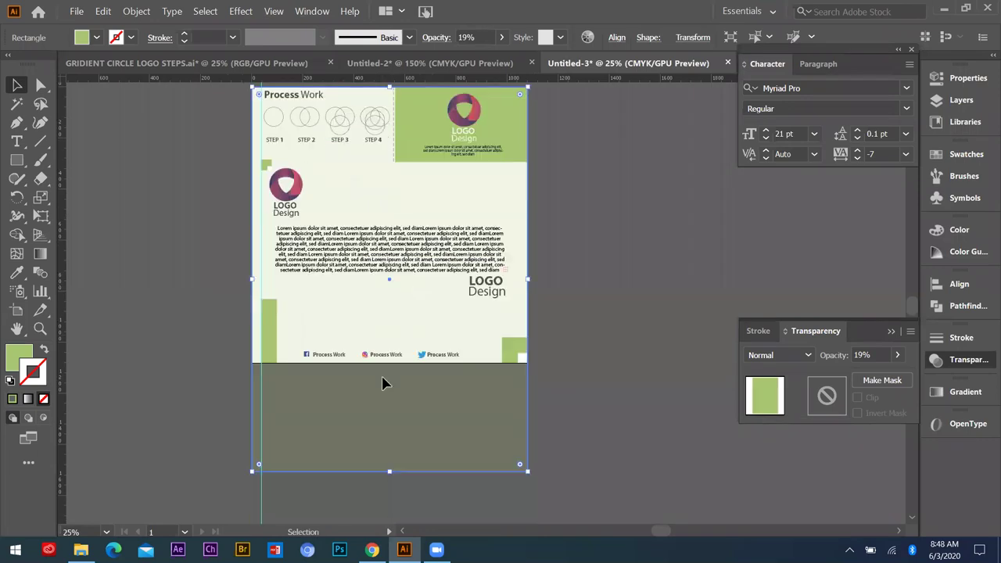
pyautogui.moveTo(389, 472); pyautogui.dragTo(390, 362)
pyautogui.click(398, 425)
pyautogui.scroll(1, 383, 342)
pyautogui.scroll(3, 371, 356)
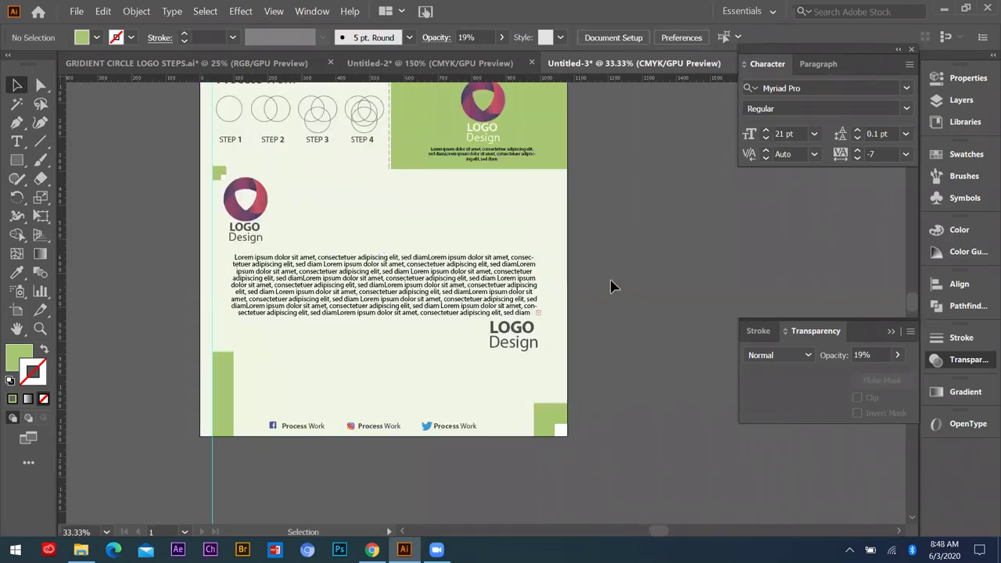
# - Copy the small placeholder text from the green logo panel into the empty area beside the lower gradient logo
pyautogui.scroll(-1, 418, 258)
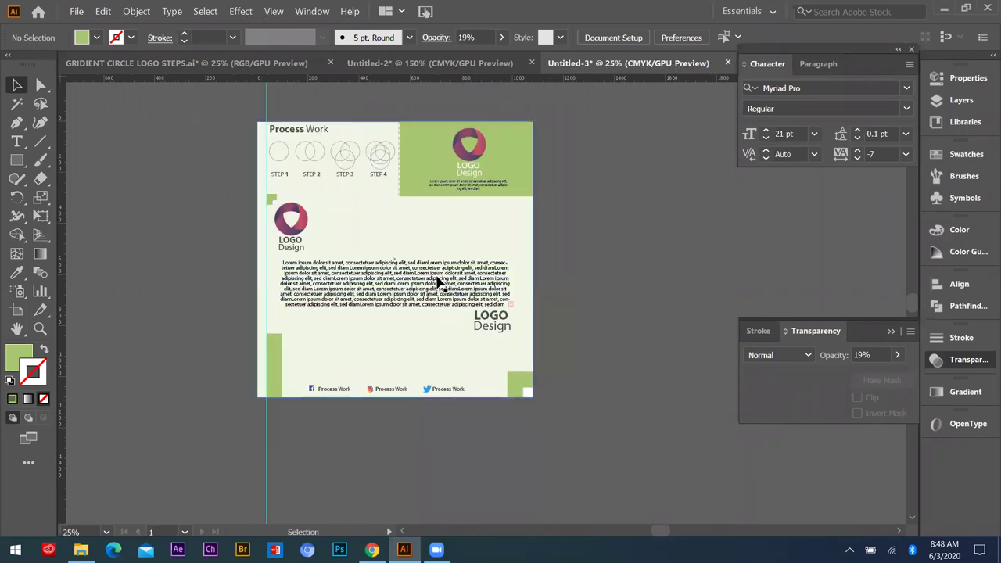
pyautogui.scroll(2, 429, 243)
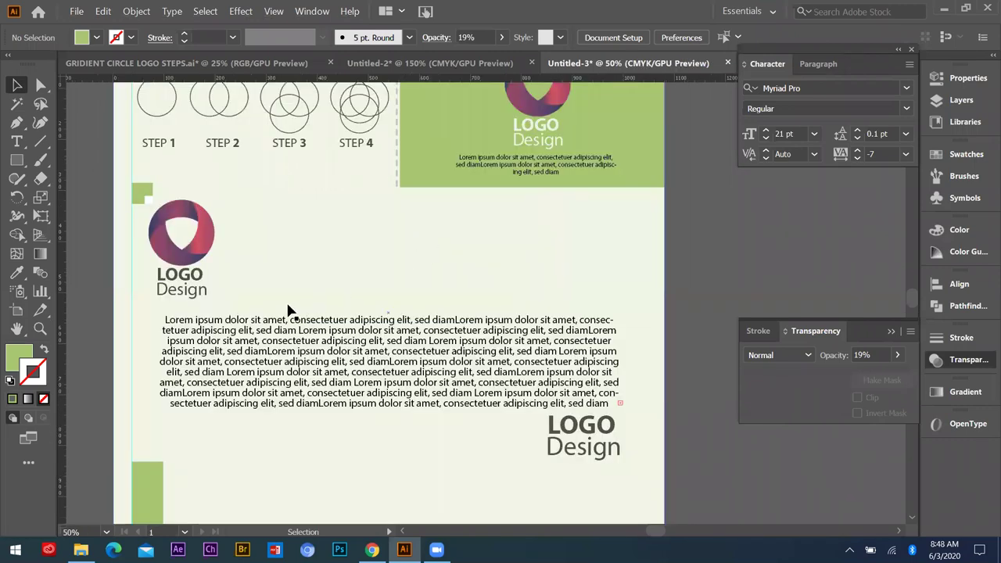
pyautogui.scroll(2, 286, 307)
pyautogui.scroll(-3, 326, 293)
pyautogui.moveTo(328, 296); pyautogui.dragTo(482, 297)
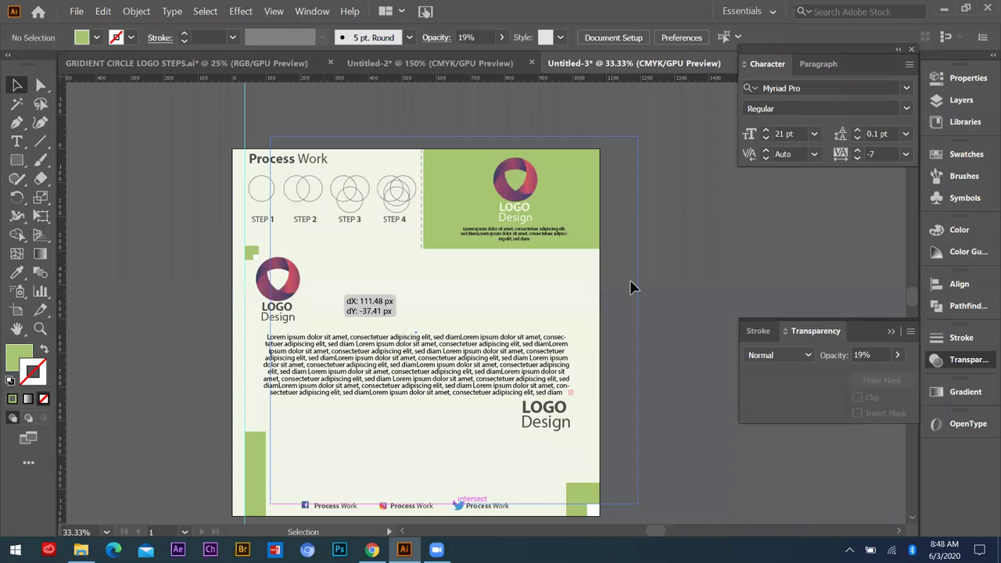
pyautogui.moveTo(527, 232); pyautogui.dragTo(407, 286)
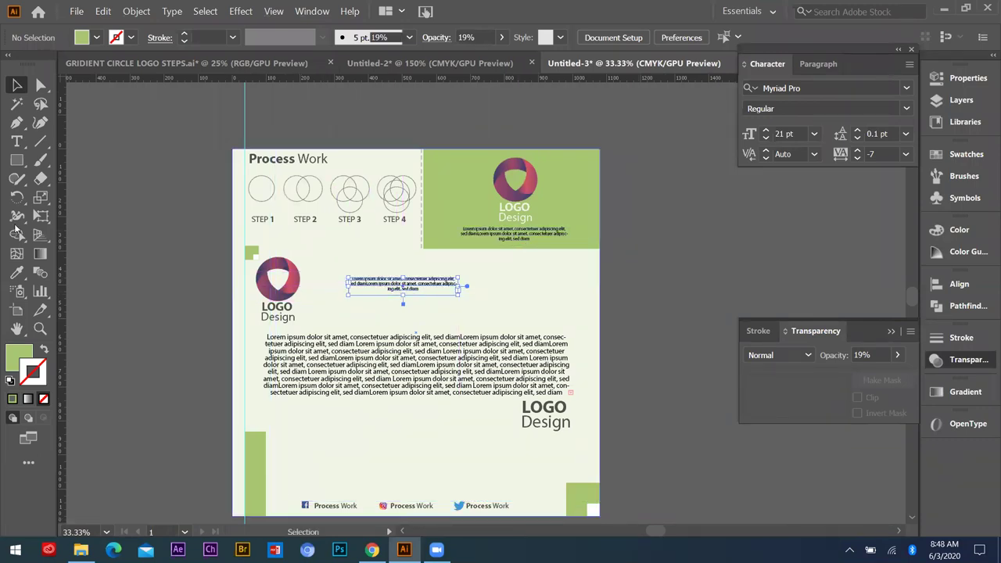
# - Draw a thin vertical bar between the lower logo and the copied text and sample the pale green background's color onto it
pyautogui.click(18, 158)
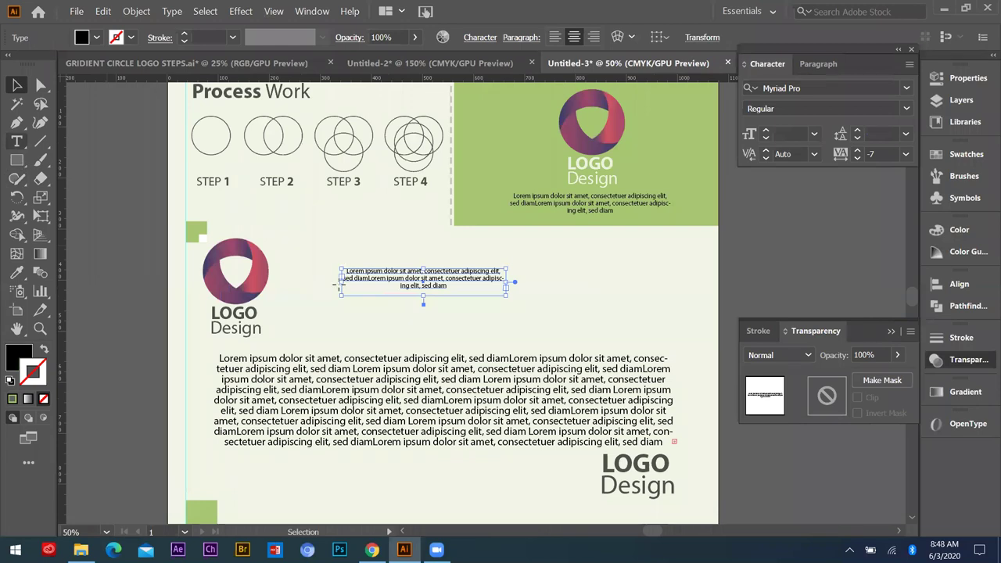
pyautogui.press('m')
pyautogui.moveTo(334, 311)
pyautogui.mouseDown()
pyautogui.moveTo(333, 196)
pyautogui.moveTo(333, 243)
pyautogui.mouseUp()
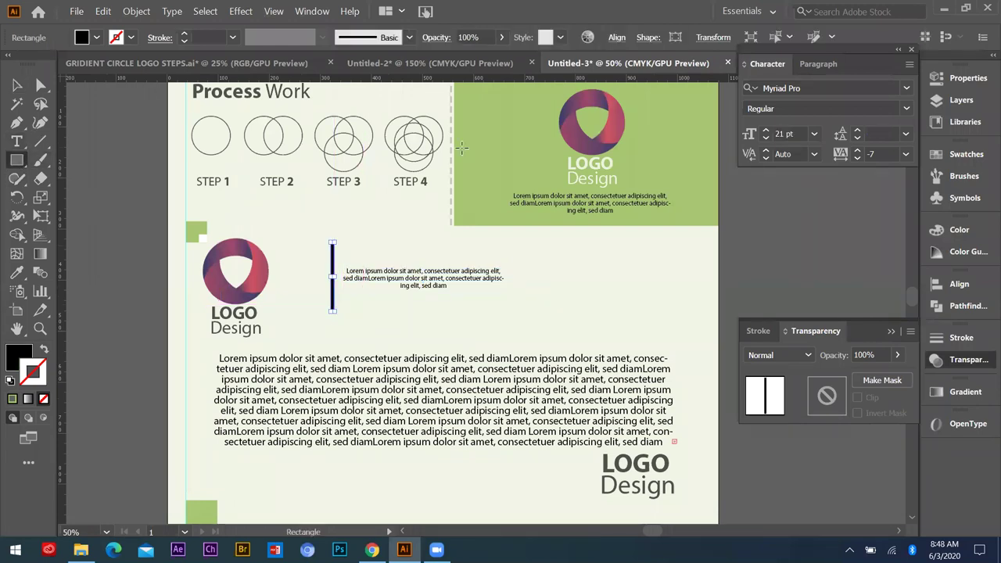
pyautogui.press('i')
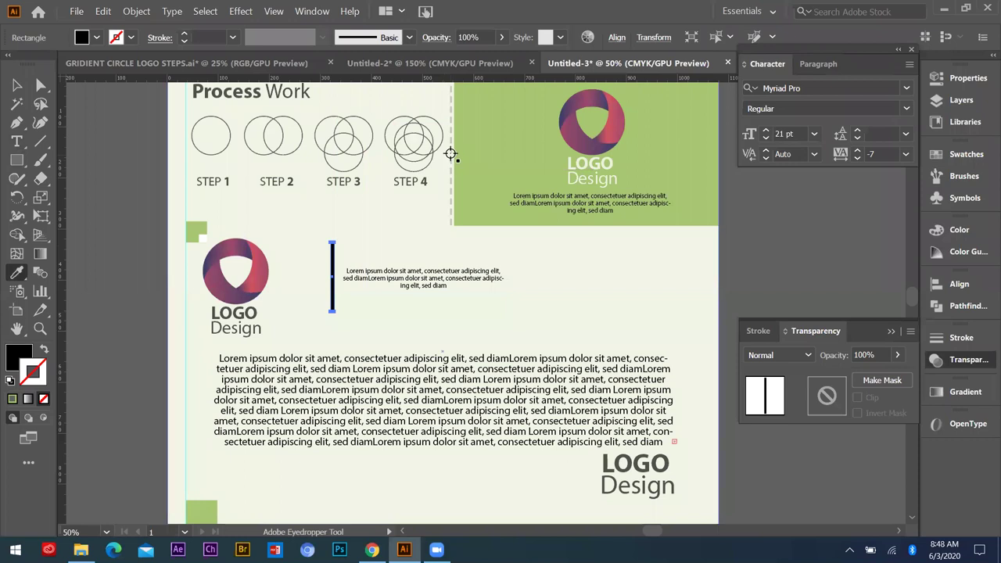
pyautogui.click(452, 148)
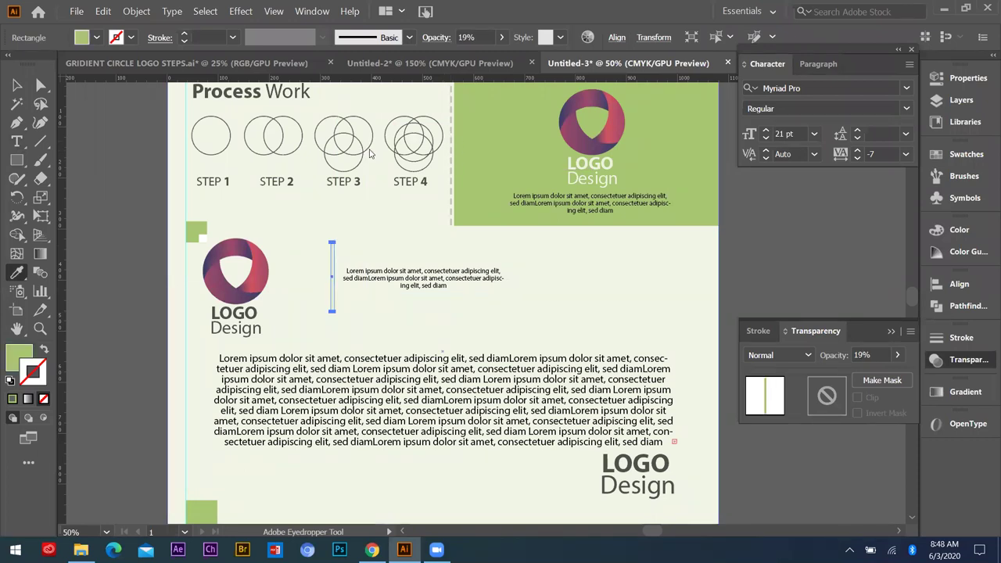
# - Resize the vertical bar beside the copied text, widening it to about 10 px and extending it upward
pyautogui.press('v')
pyautogui.scroll(4, 344, 283)
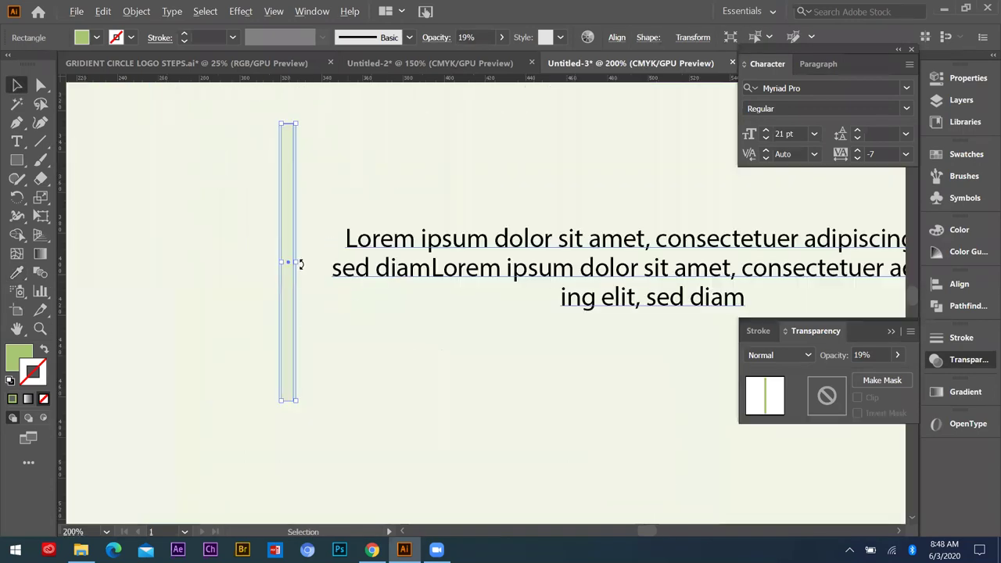
pyautogui.moveTo(291, 263); pyautogui.dragTo(289, 262)
pyautogui.moveTo(287, 197); pyautogui.dragTo(288, 195)
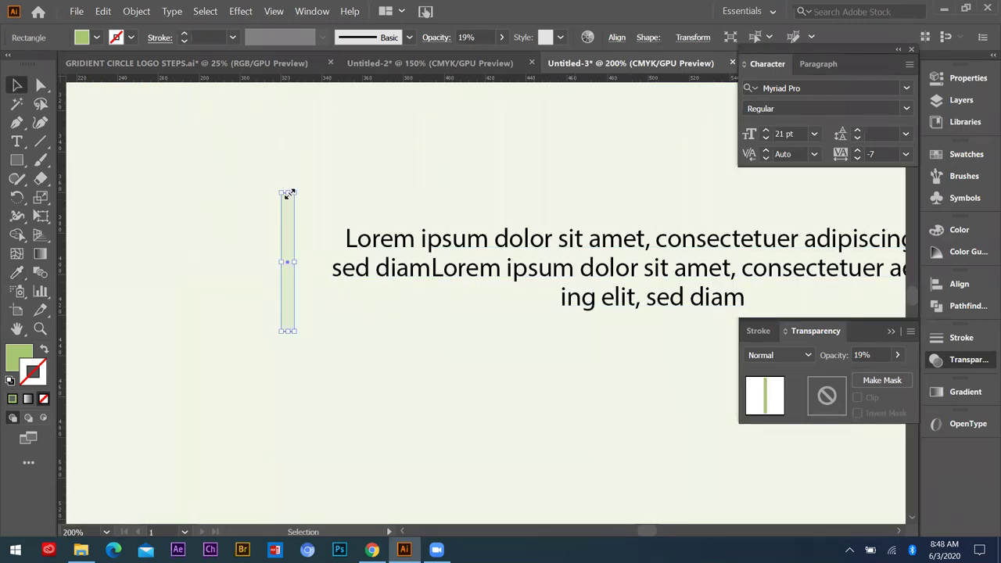
pyautogui.moveTo(300, 261); pyautogui.dragTo(303, 262)
pyautogui.moveTo(294, 166); pyautogui.dragTo(293, 132)
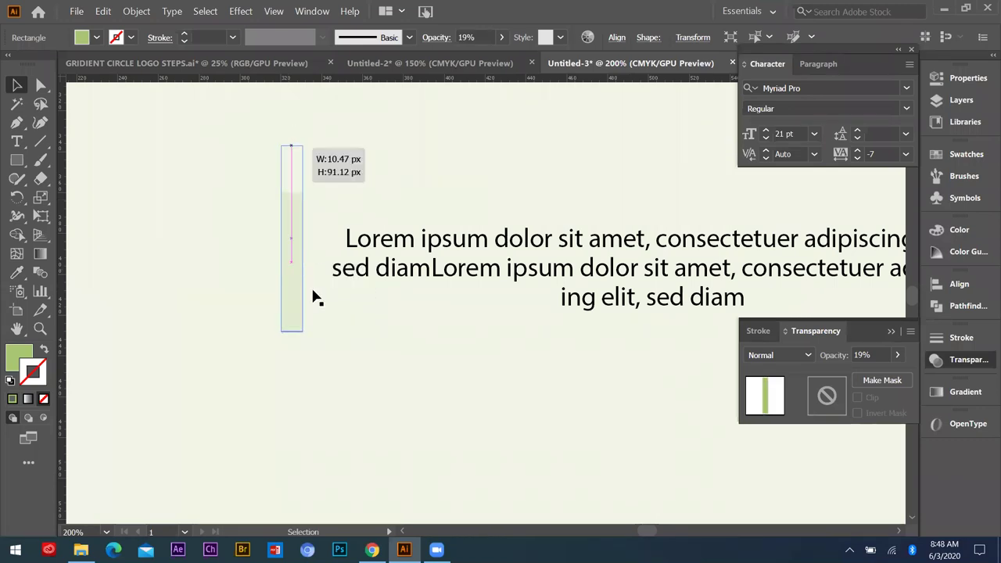
pyautogui.doubleClick(27, 368)
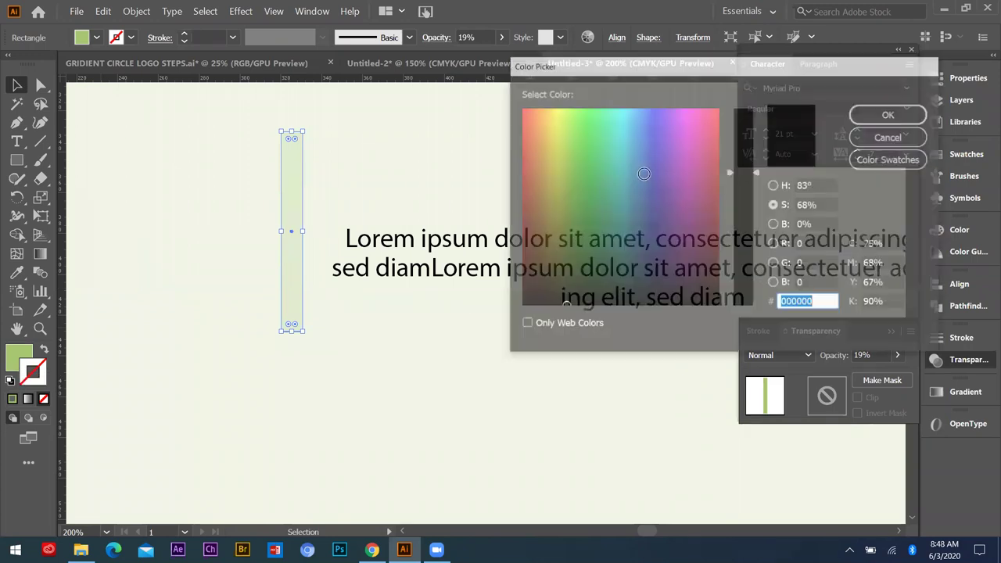
pyautogui.click(548, 165)
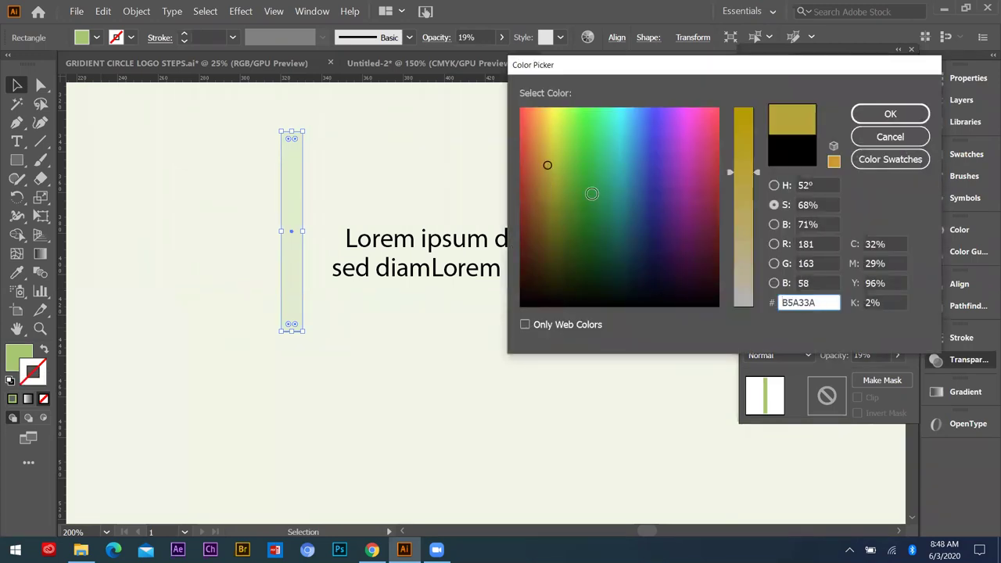
pyautogui.click(890, 113)
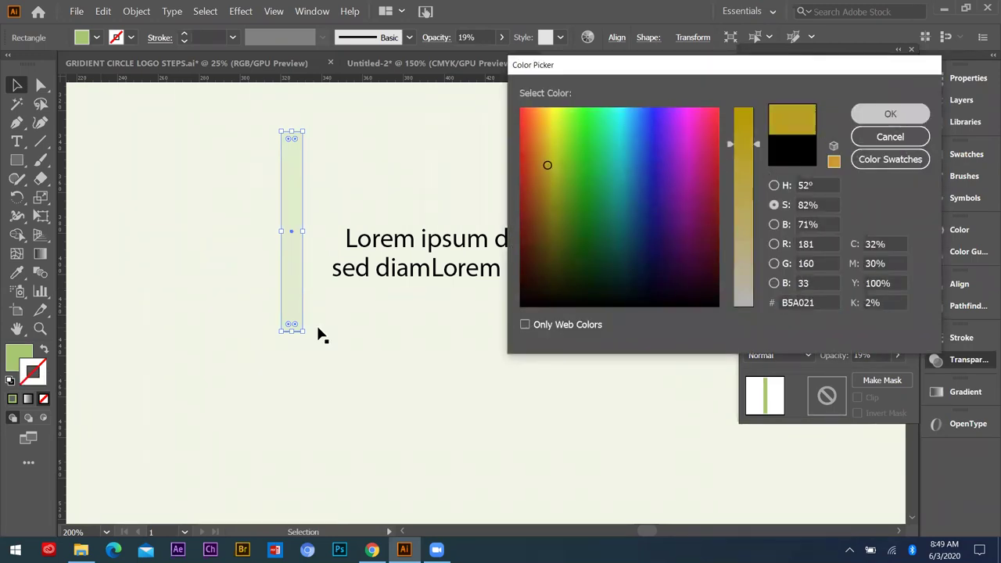
pyautogui.click(43, 399)
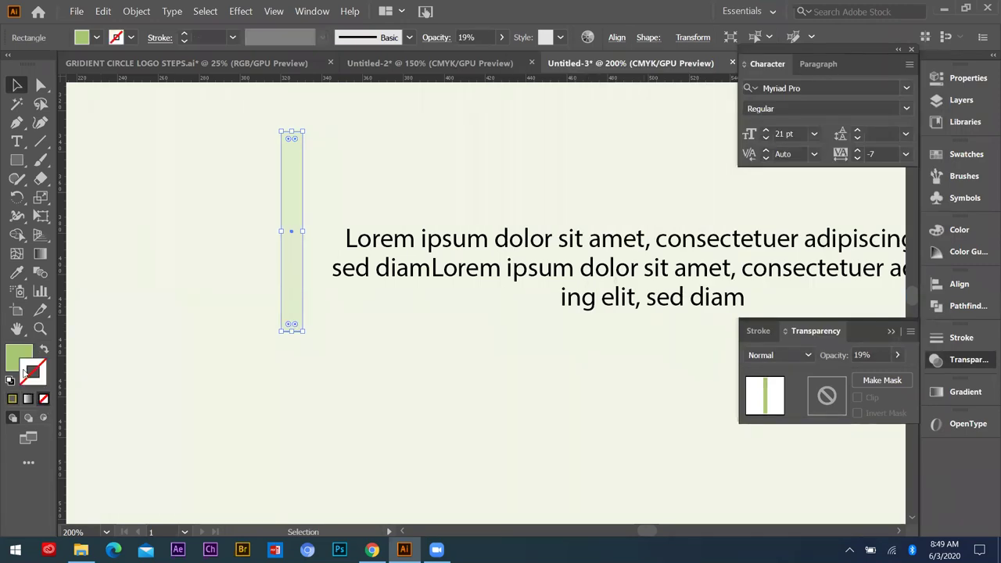
# - Change the vertical bar's fill to a more saturated green, #A2C456
pyautogui.click(18, 359)
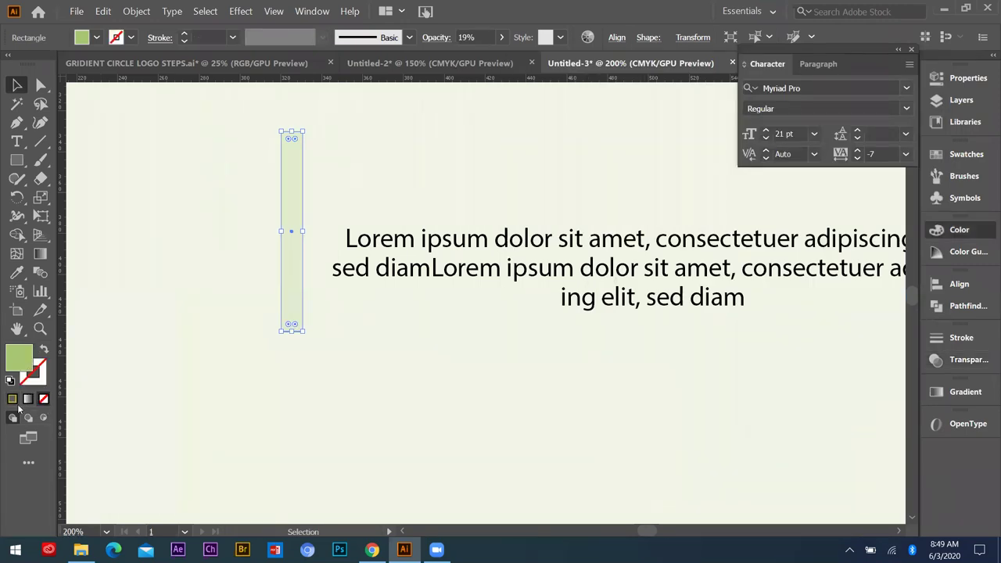
pyautogui.doubleClick(17, 361)
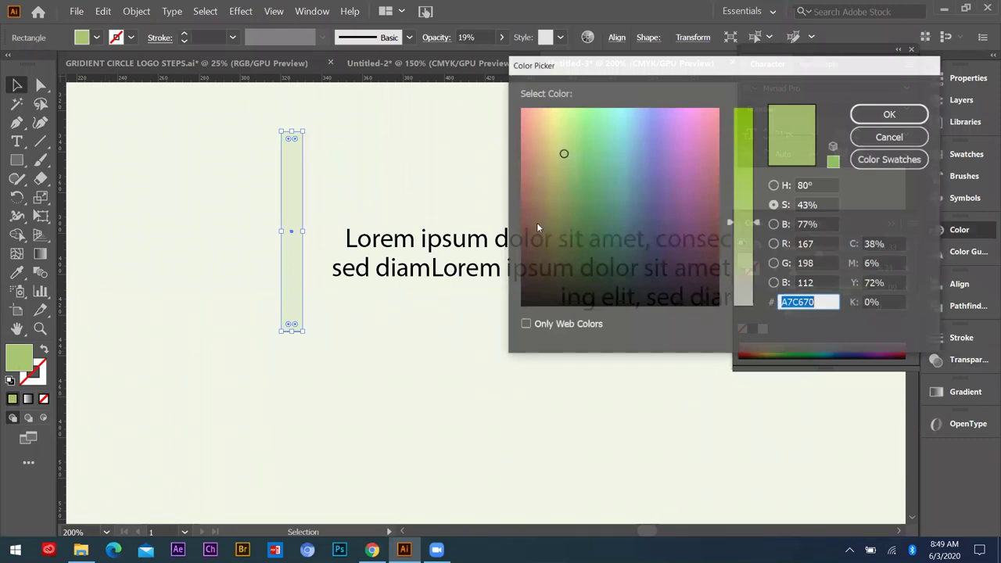
pyautogui.click(744, 258)
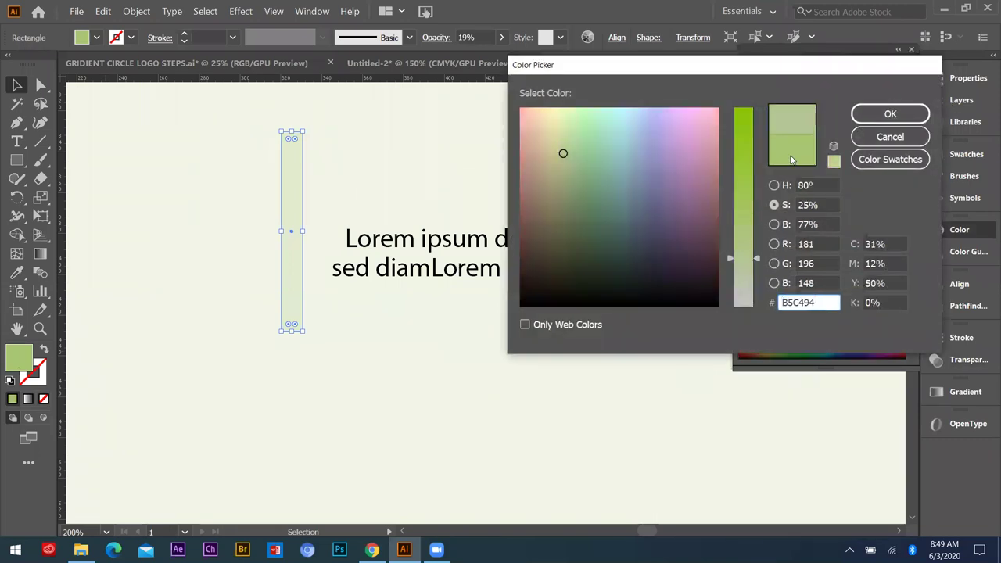
pyautogui.click(744, 197)
pyautogui.click(878, 121)
pyautogui.press('Return')
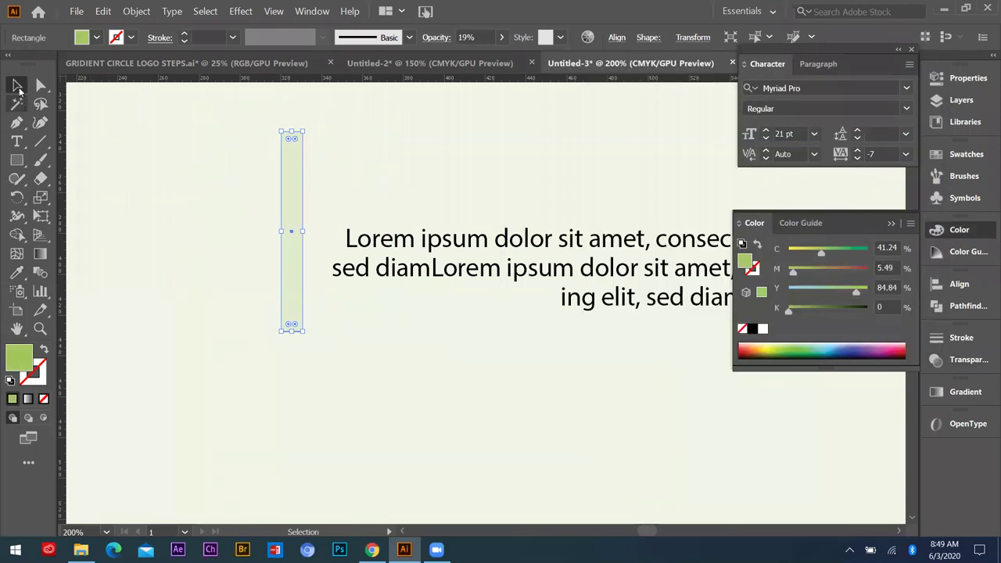
# - Set the vertical bar's fill to a more saturated green, #9DC138
pyautogui.click(113, 258)
pyautogui.click(295, 262)
pyautogui.doubleClick(744, 261)
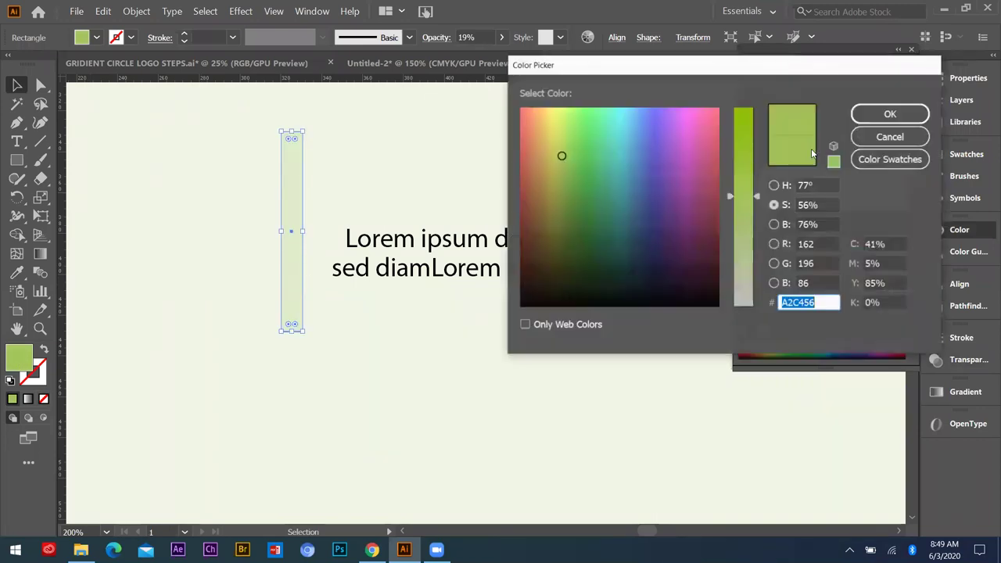
pyautogui.click(743, 166)
pyautogui.click(870, 117)
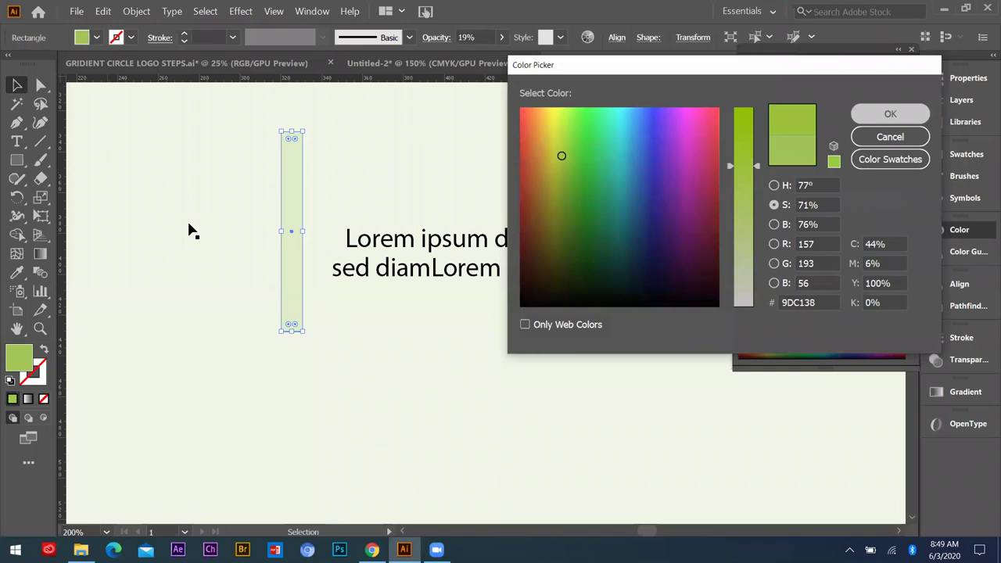
pyautogui.press('Return')
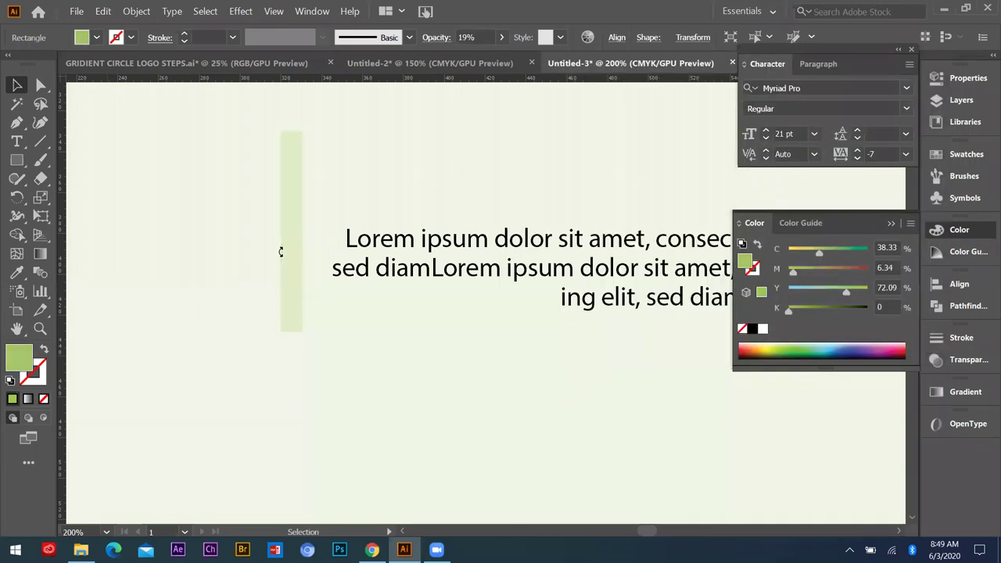
pyautogui.hotkey('ctrl', '-')
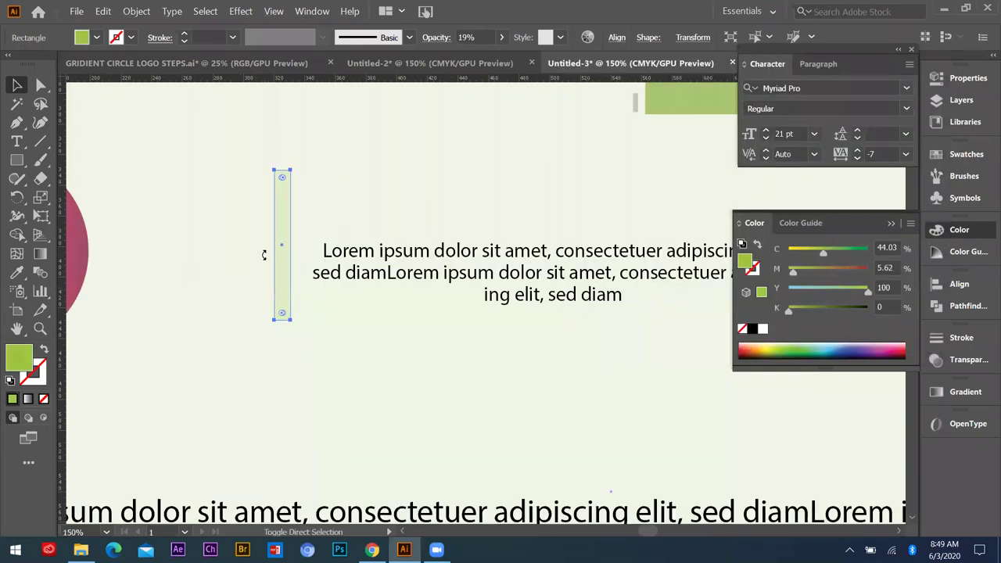
# - Match the vertical bar's fill to the green logo panel and move the bar down about 7 px
pyautogui.click(264, 298)
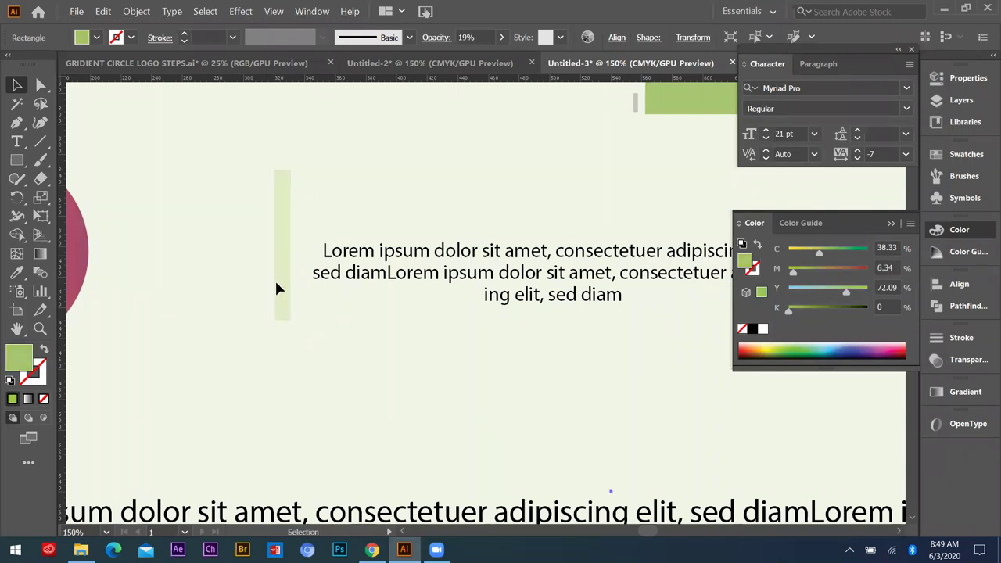
pyautogui.scroll(-2, 274, 278)
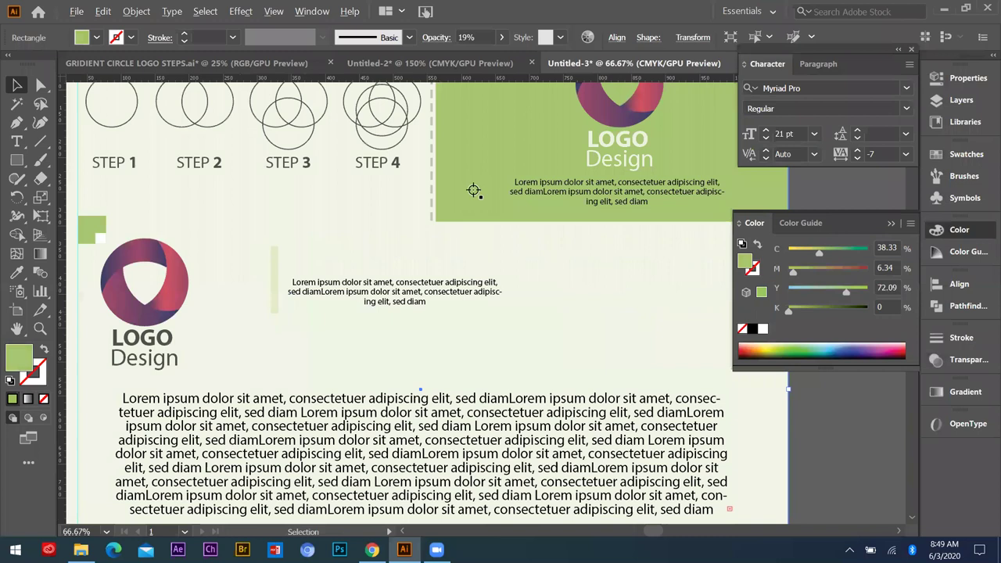
pyautogui.press('Down')
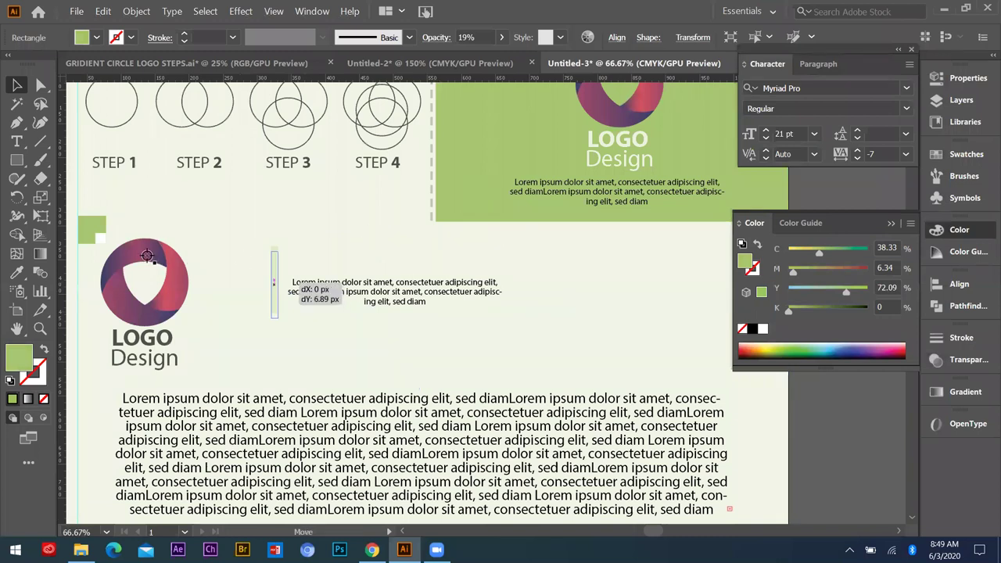
pyautogui.press('i')
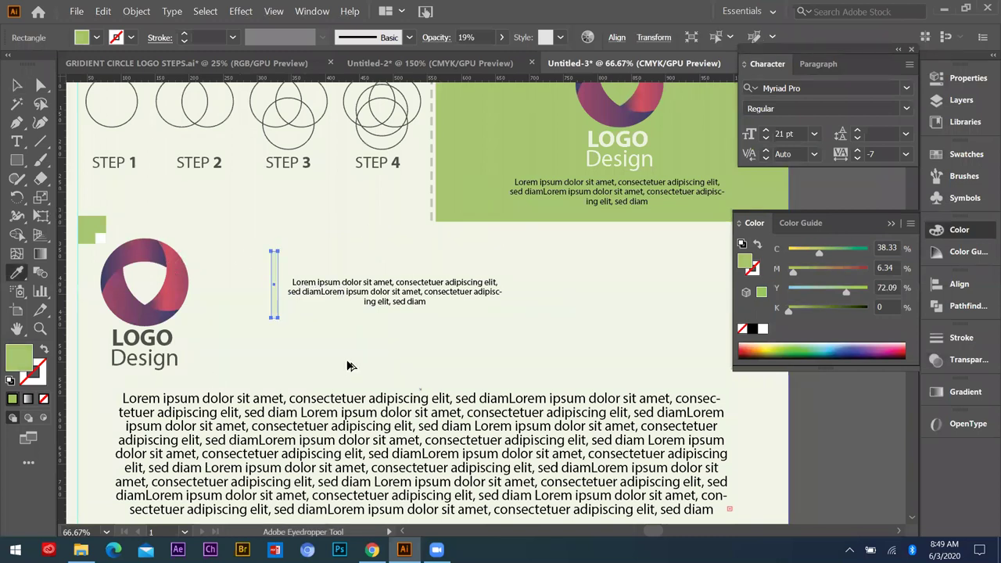
pyautogui.press('v')
# - Lock the pale green background rectangle and clear the selection
pyautogui.click(310, 187)
pyautogui.hotkey('ctrl', '-')
pyautogui.hotkey('ctrl', '-')
pyautogui.hotkey('ctrl', '-')
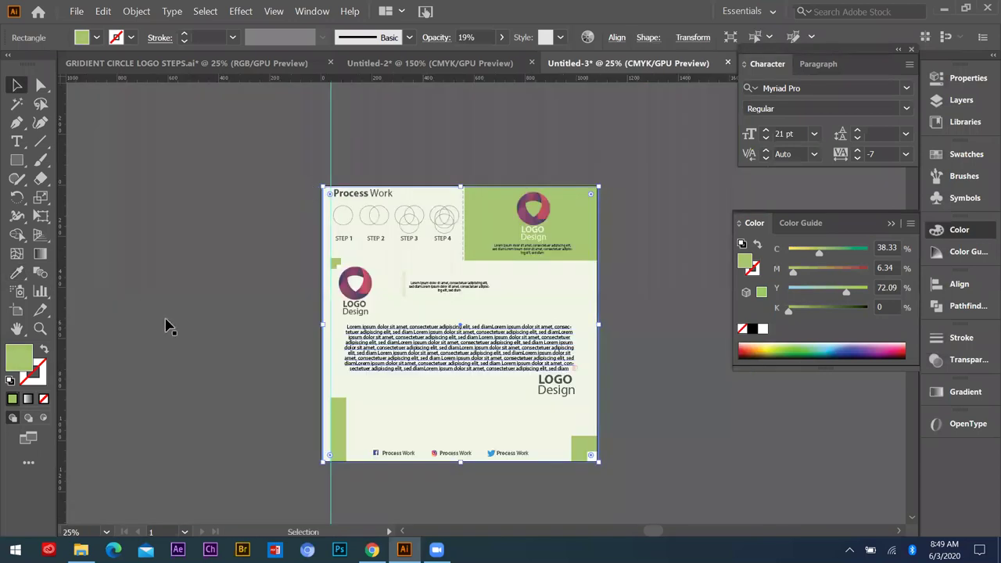
pyautogui.hotkey('ctrl', '1')
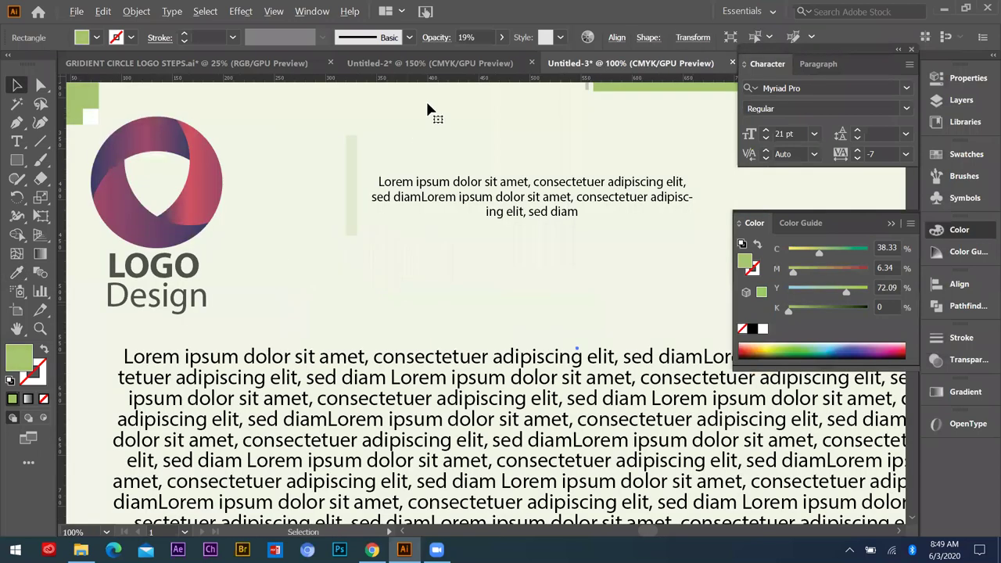
pyautogui.hotkey('ctrl', '-')
pyautogui.hotkey('ctrl', '-')
pyautogui.hotkey('ctrl', '-')
pyautogui.hotkey('ctrl', '2')
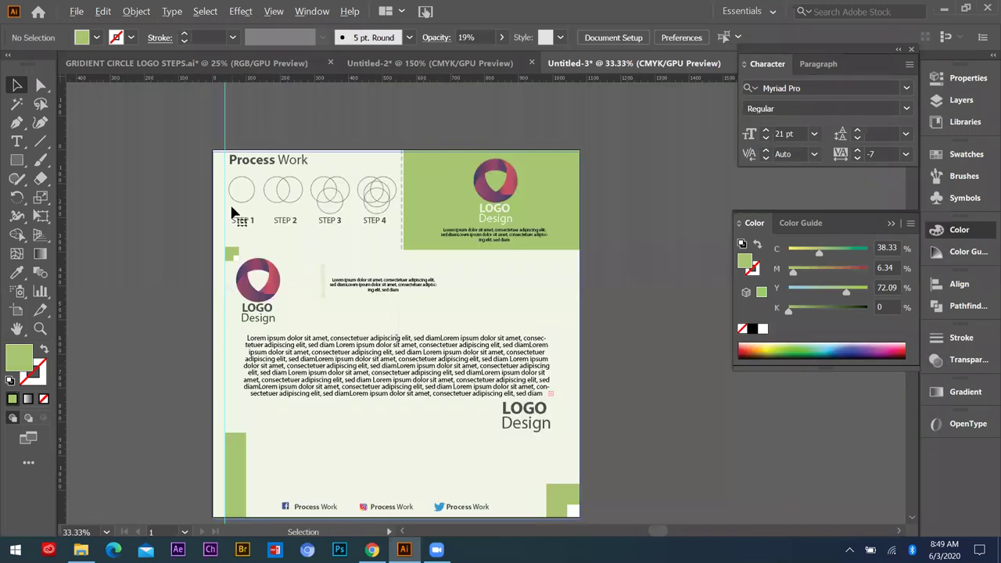
pyautogui.click(220, 230)
pyautogui.hotkey('ctrl', '=')
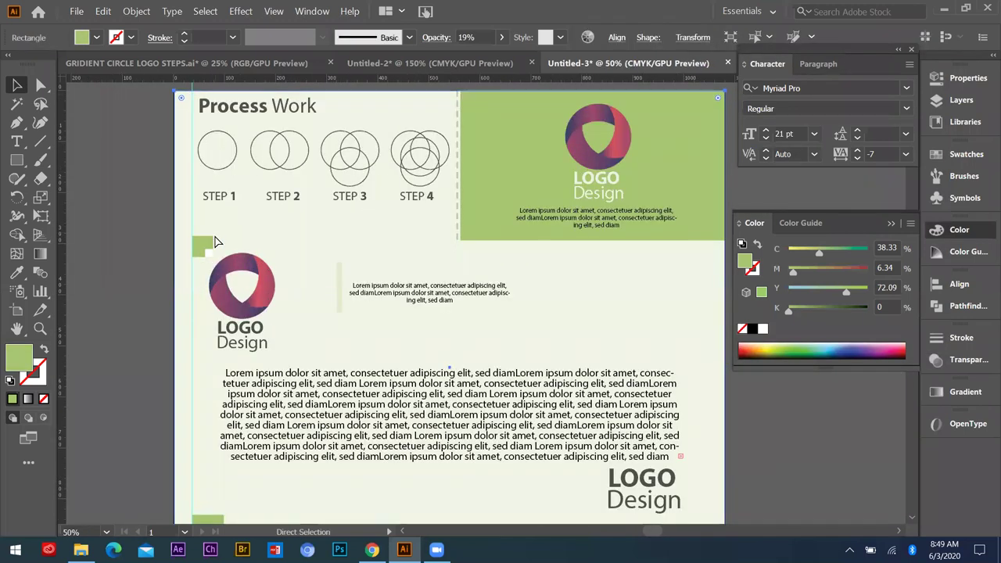
pyautogui.hotkey('ctrl', 'shift', 'a')
# - Try raising the vertical bar's opacity to 100%, and undo the change
pyautogui.click(341, 292)
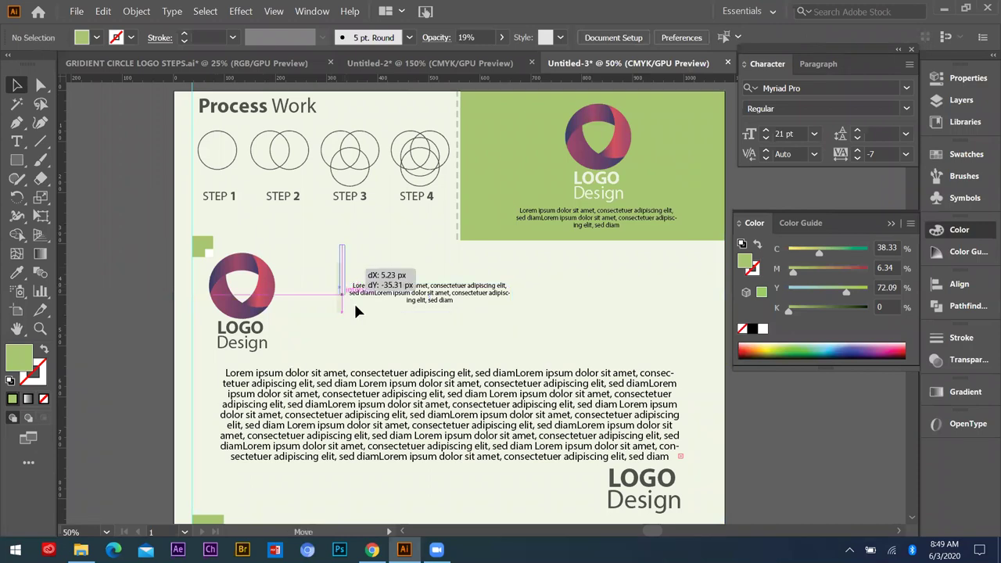
pyautogui.press('i')
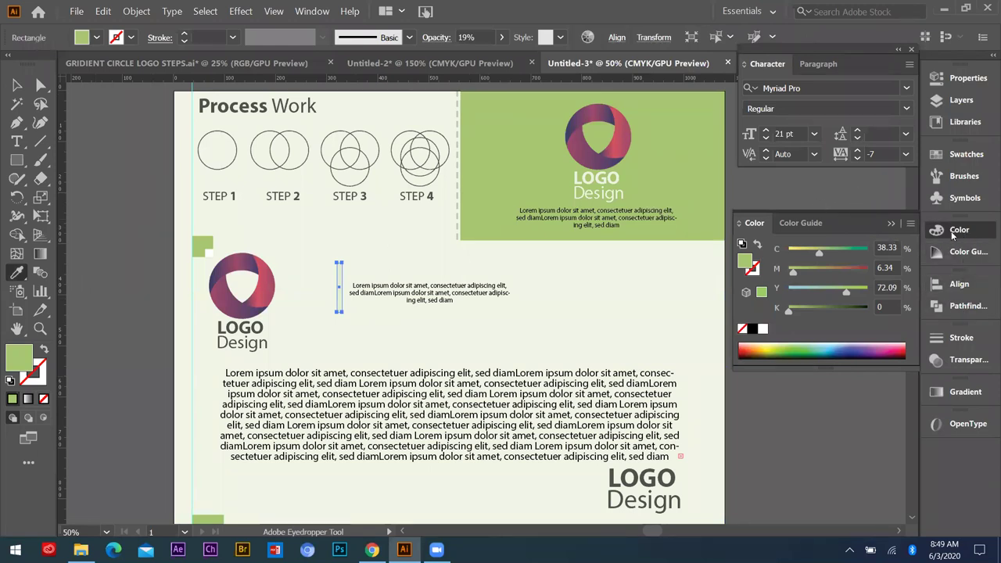
pyautogui.click(962, 338)
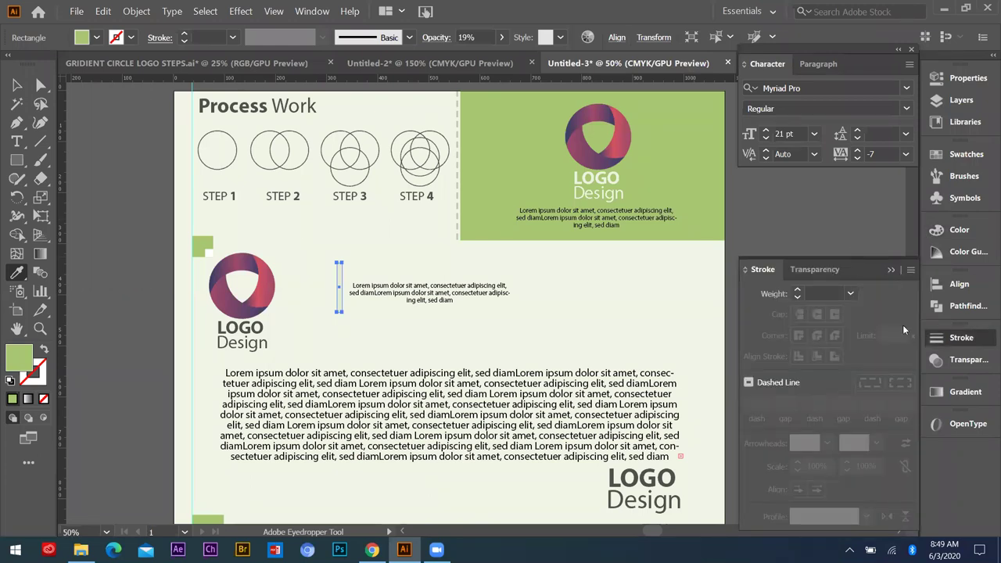
pyautogui.click(956, 360)
pyautogui.moveTo(867, 373); pyautogui.dragTo(917, 374)
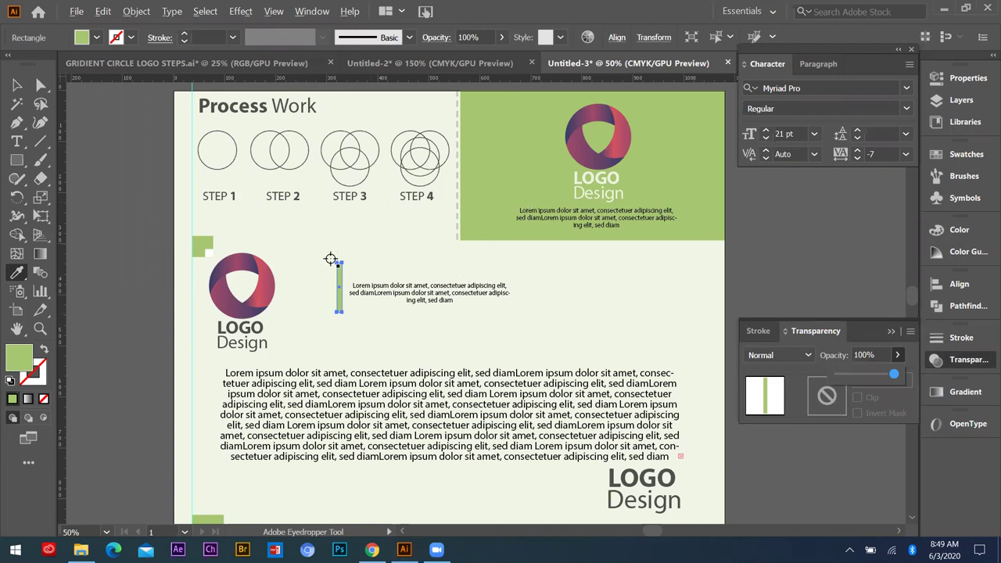
pyautogui.scroll(2, 364, 315)
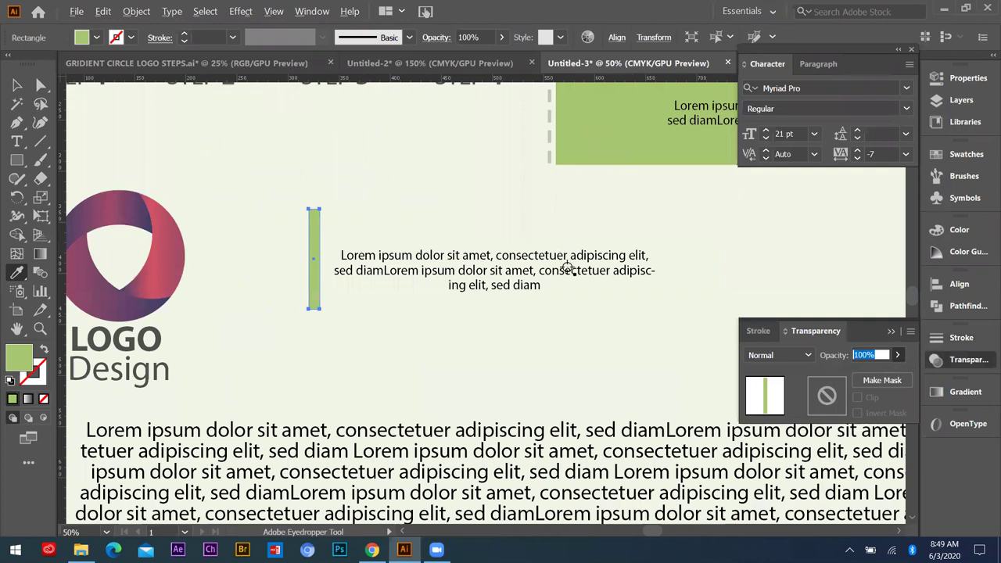
pyautogui.scroll(-1, 306, 222)
pyautogui.hotkey('ctrl', 'z')
# - Sample the solid green of the small corner square above the lower logo onto the vertical bar
pyautogui.click(17, 86)
pyautogui.moveTo(209, 264); pyautogui.dragTo(210, 266)
pyautogui.click(313, 256)
pyautogui.press('i')
pyautogui.click(519, 134)
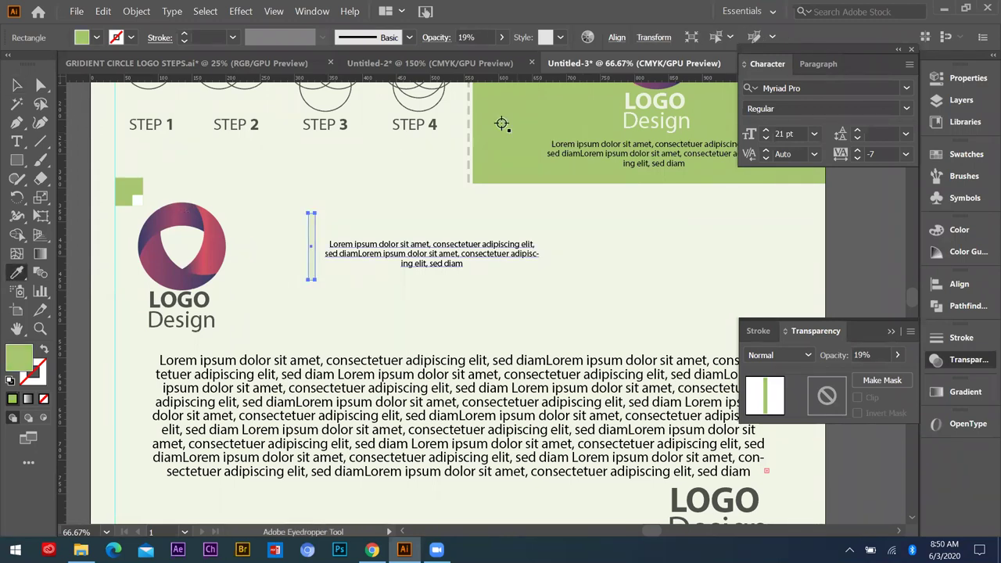
pyautogui.click(128, 195)
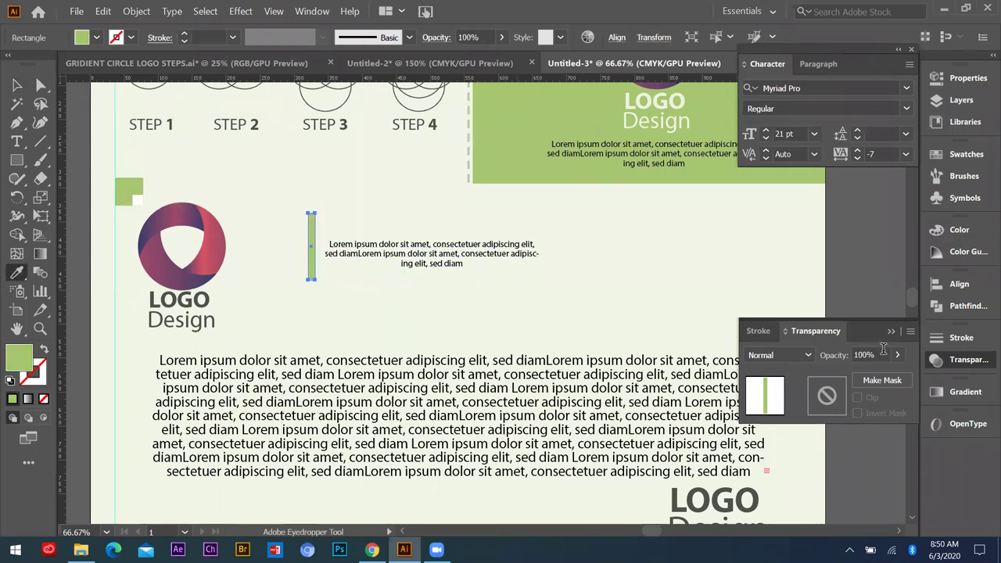
# - Move the copied placeholder text up beside the bar and enlarge its text frame to the bar's full height
pyautogui.click(16, 84)
pyautogui.click(305, 296)
pyautogui.moveTo(384, 240); pyautogui.dragTo(384, 213)
pyautogui.moveTo(542, 238); pyautogui.dragTo(657, 239)
pyautogui.moveTo(494, 252); pyautogui.dragTo(494, 280)
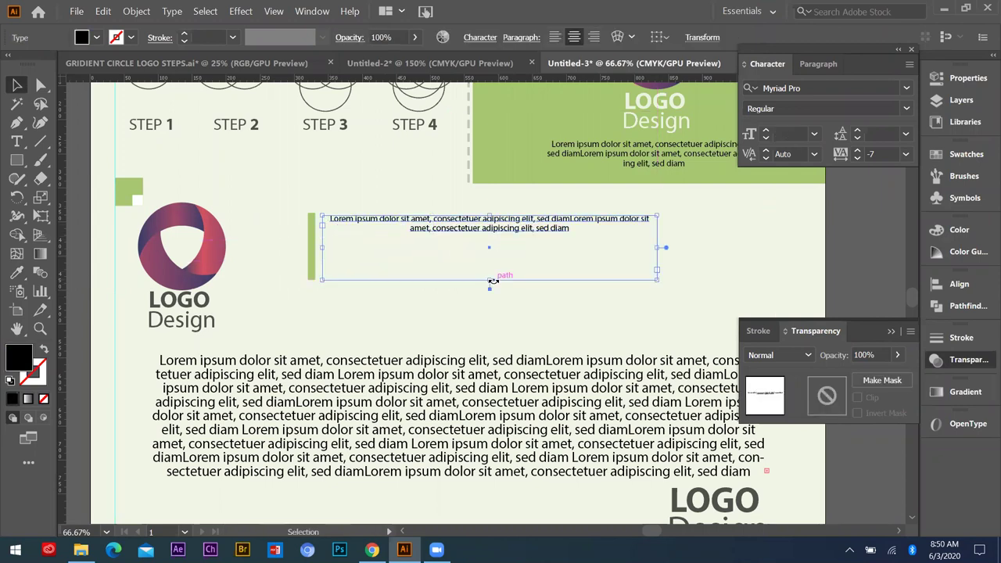
# - Set the placeholder text beside the bar to Bold, 24 pt, and tighten its line spacing
pyautogui.click(17, 142)
pyautogui.moveTo(662, 223); pyautogui.dragTo(313, 203)
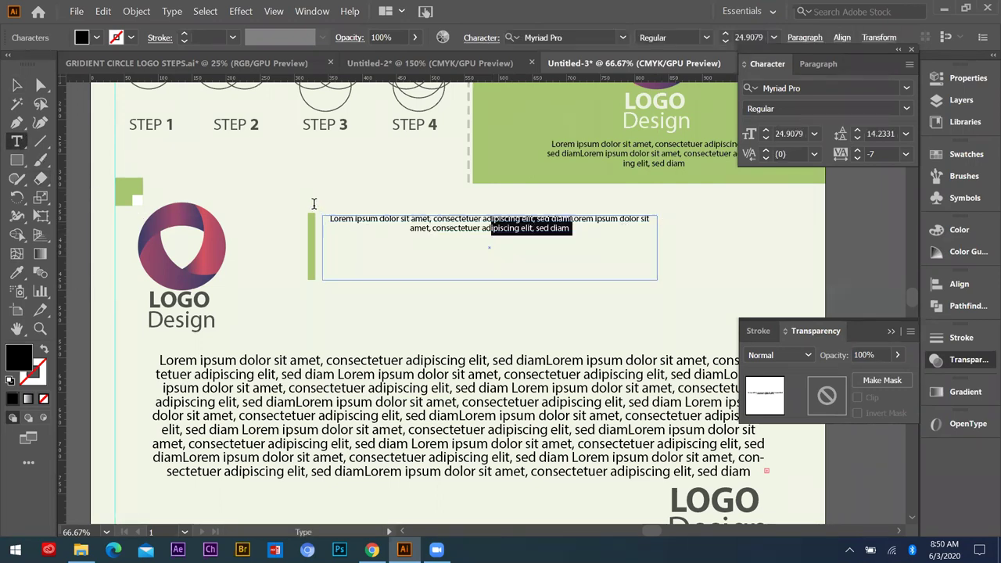
pyautogui.click(906, 89)
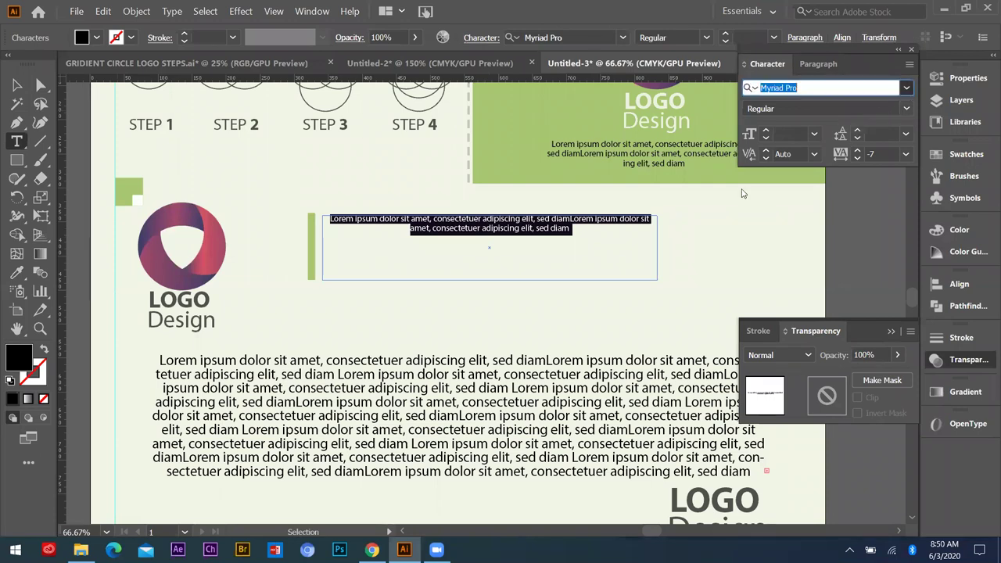
pyautogui.click(906, 108)
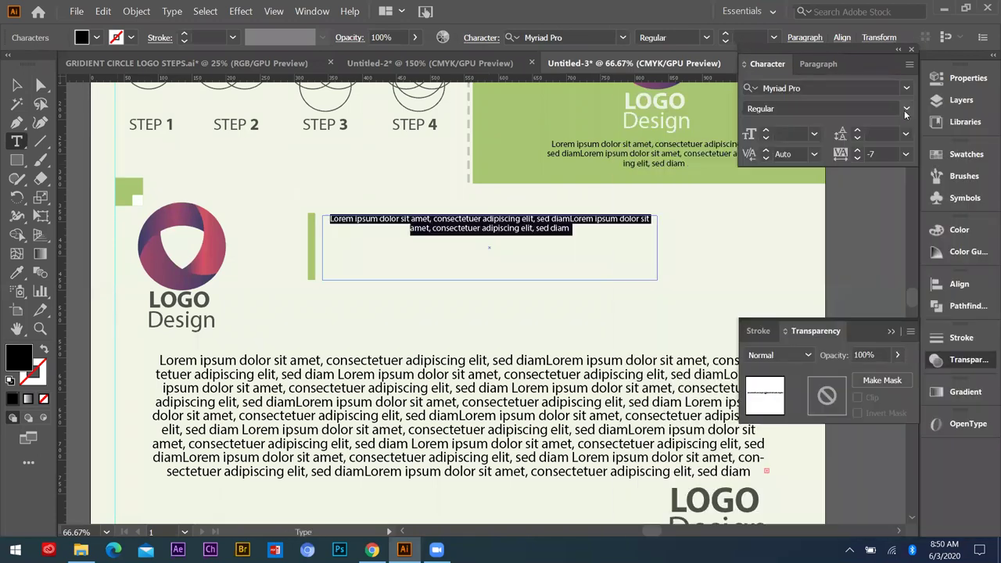
pyautogui.click(906, 108)
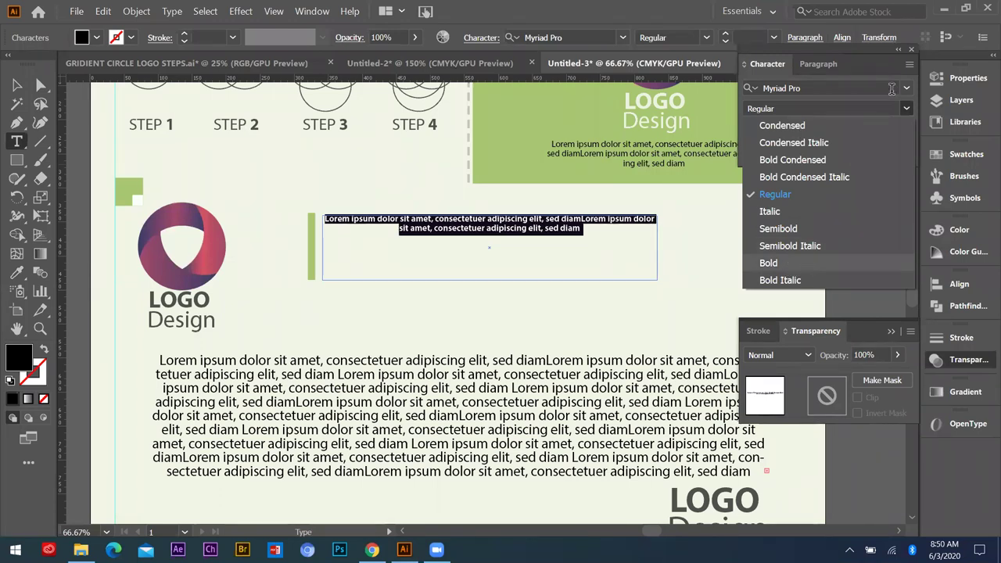
pyautogui.click(768, 262)
pyautogui.click(815, 134)
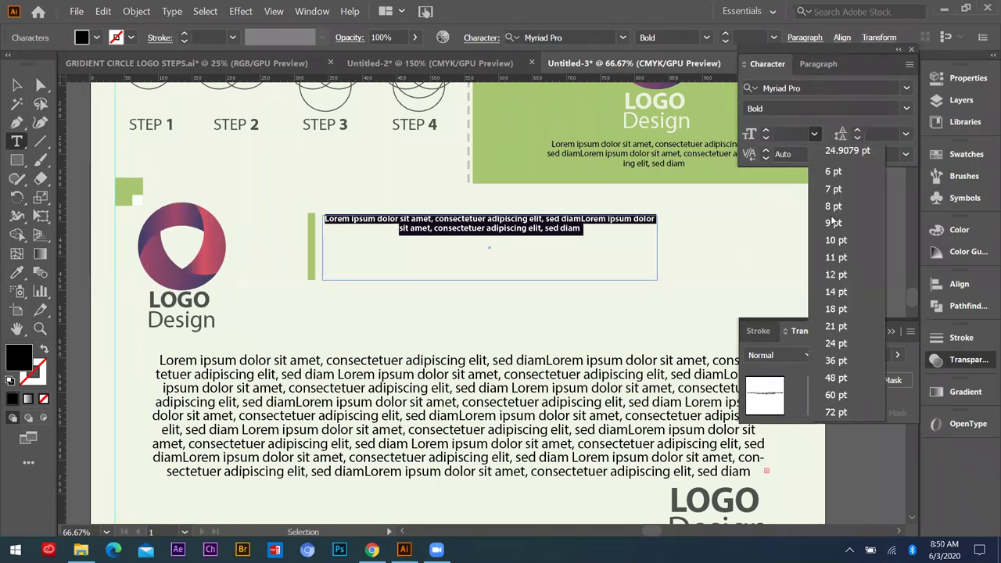
pyautogui.click(837, 343)
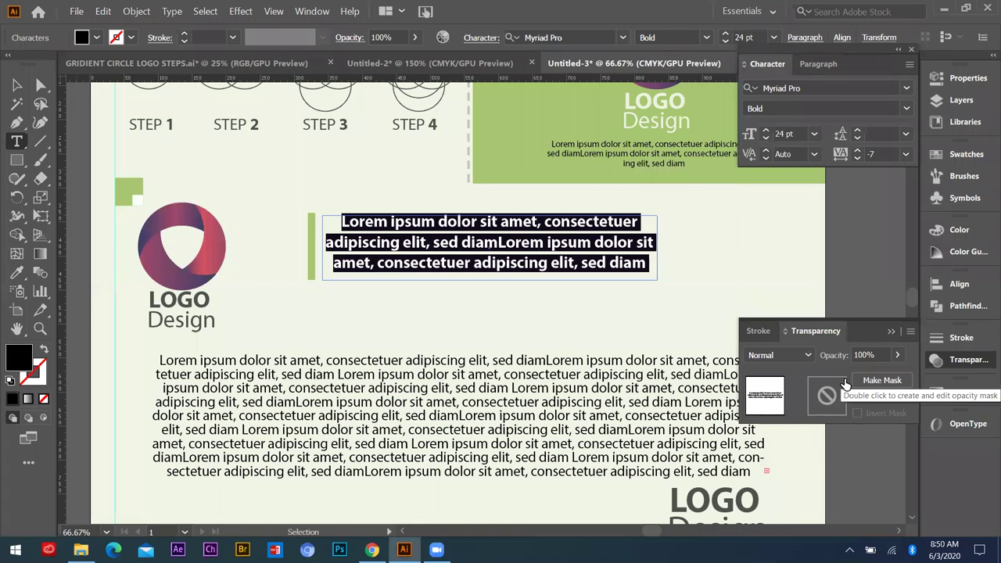
pyautogui.hotkey('alt', 'Up')
pyautogui.hotkey('alt', 'Up')
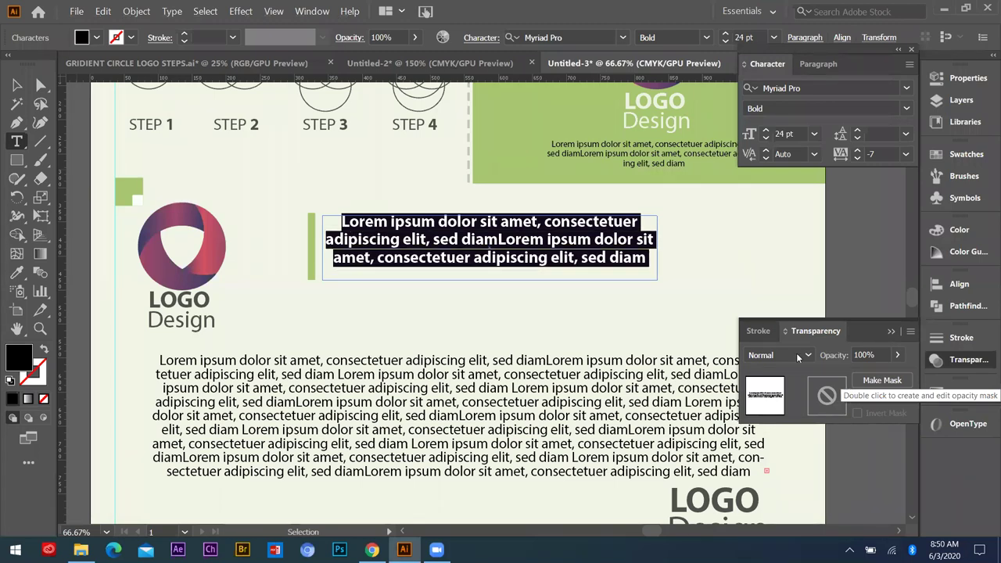
# - Shift the bold placeholder text down slightly to center it vertically against the green bar
pyautogui.click(18, 85)
pyautogui.click(480, 262)
pyautogui.moveTo(480, 262); pyautogui.dragTo(480, 270)
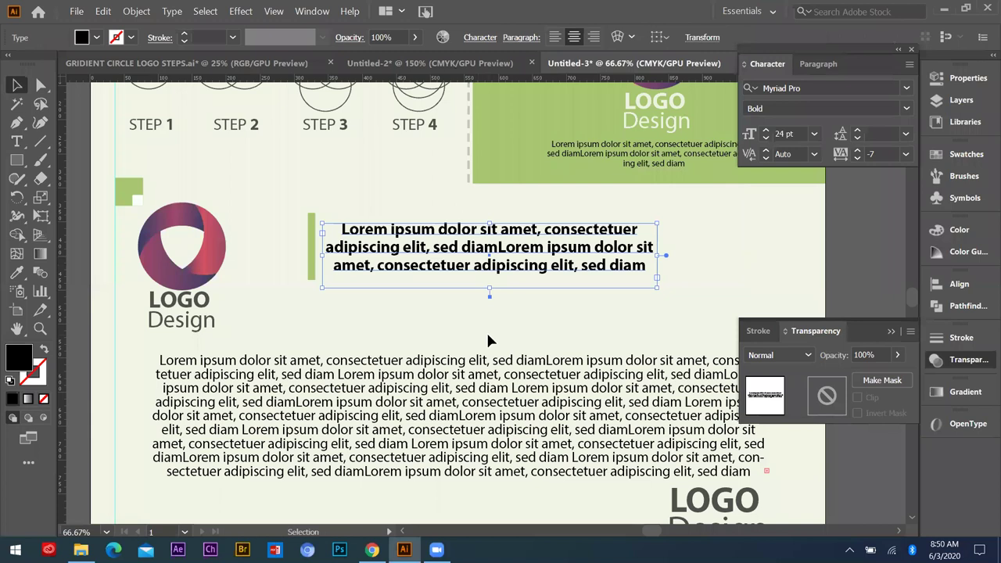
pyautogui.click(385, 315)
# - Scale the green bar and the bold text up together, bringing the text to about 33 pt
pyautogui.scroll(-1, 589, 288)
pyautogui.moveTo(589, 292); pyautogui.dragTo(640, 326)
pyautogui.click(426, 276)
pyautogui.moveTo(429, 280); pyautogui.dragTo(420, 310)
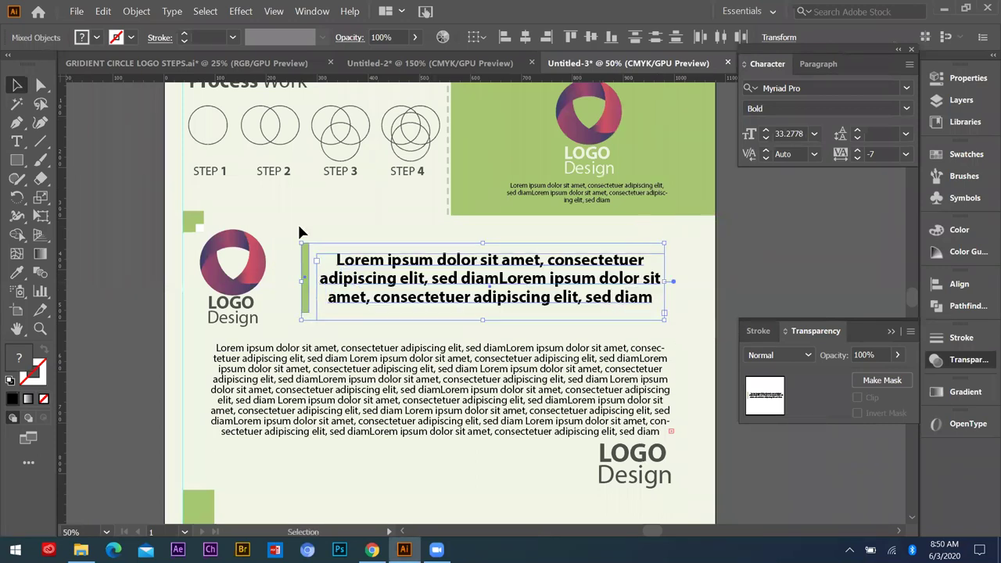
pyautogui.click(266, 348)
# - Enlarge the green bar and bold text slightly more, extending them toward the lower logo
pyautogui.hotkey('ctrl', '-')
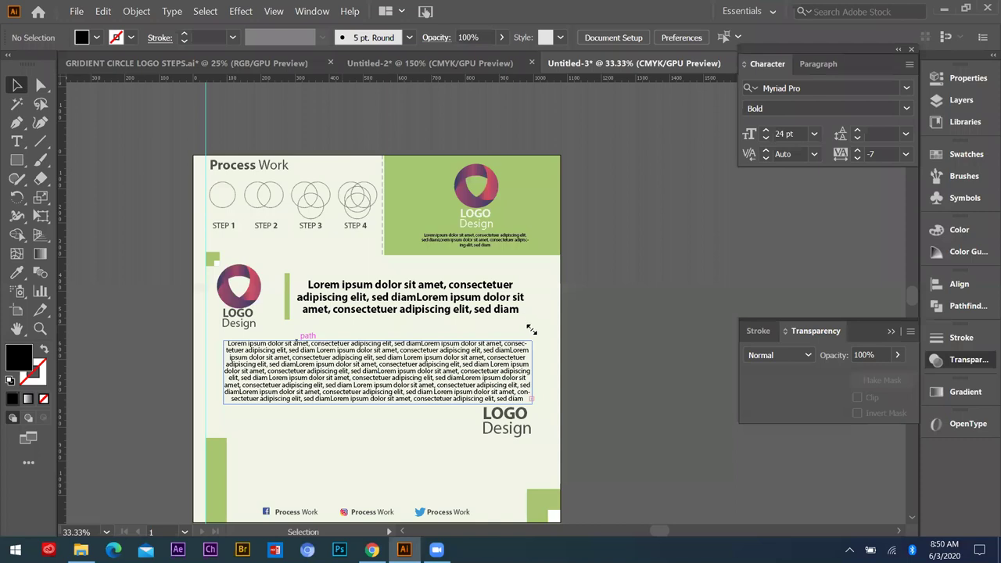
pyautogui.click(410, 297)
pyautogui.moveTo(531, 329); pyautogui.dragTo(536, 331)
pyautogui.click(592, 337)
pyautogui.scroll(-1, 447, 313)
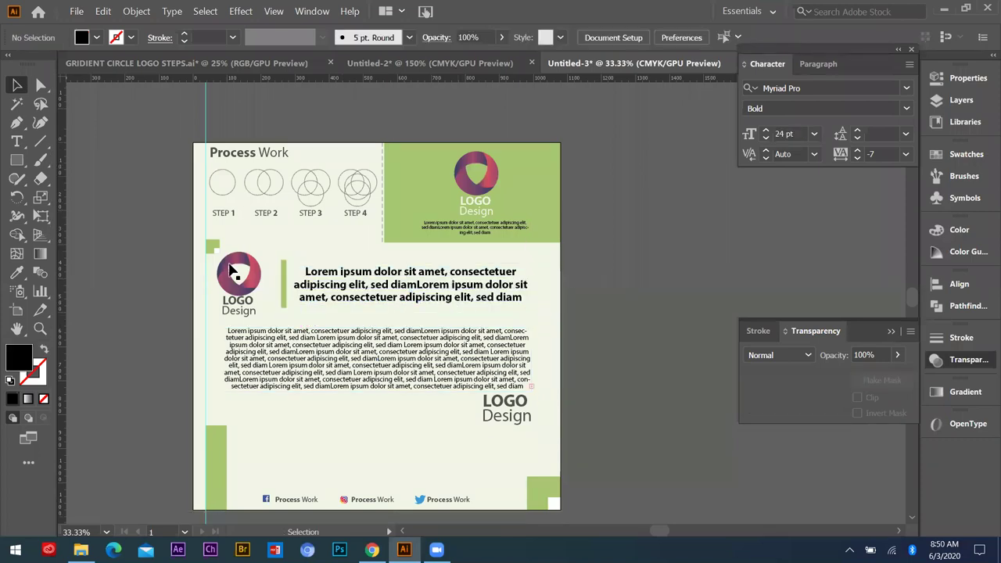
# - Narrow the green vertical bar between the lower logo and the bold text
pyautogui.hotkey('ctrl', '+')
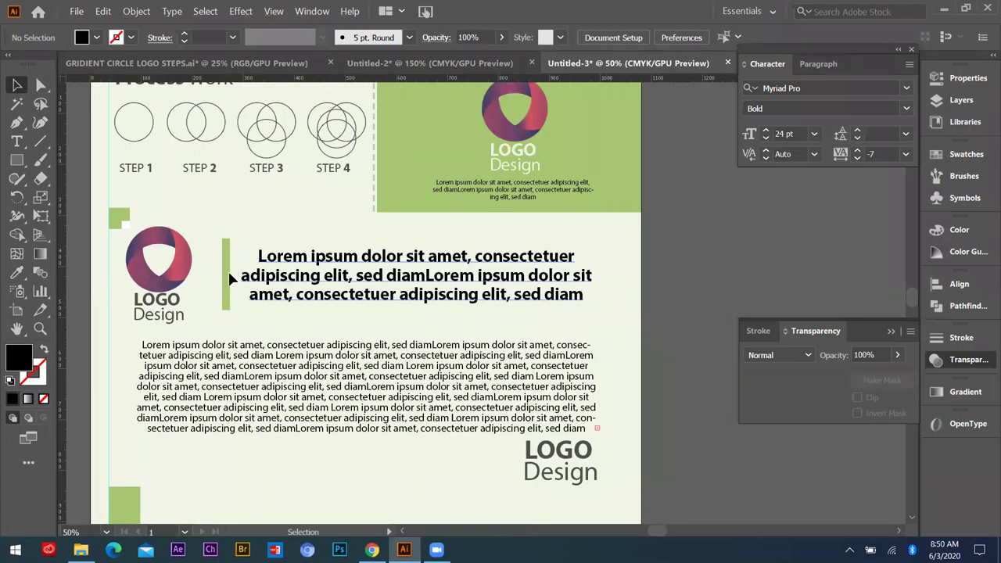
pyautogui.click(225, 269)
pyautogui.moveTo(230, 274); pyautogui.dragTo(228, 275)
pyautogui.click(229, 324)
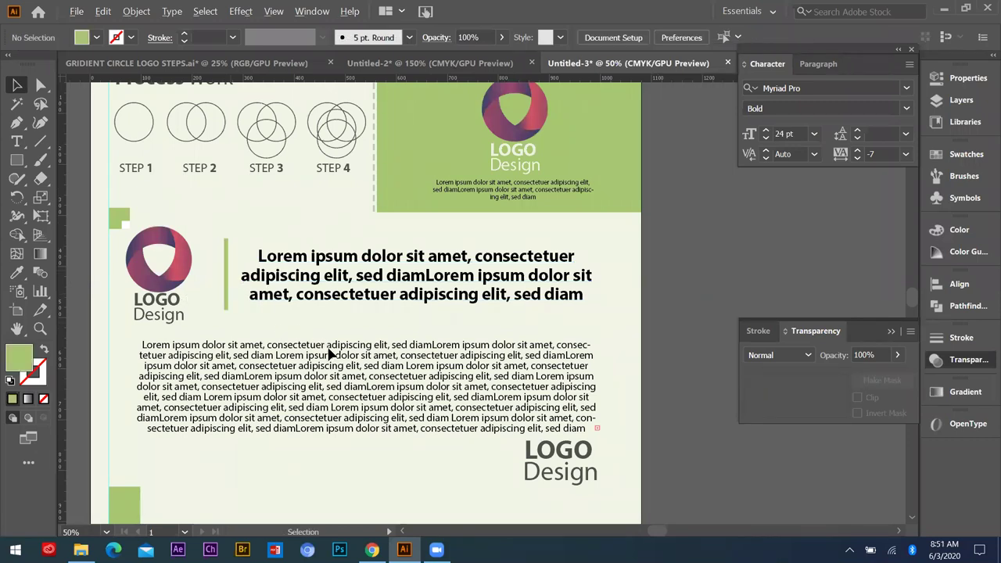
pyautogui.hotkey('ctrl', '-')
pyautogui.scroll(-1, 350, 239)
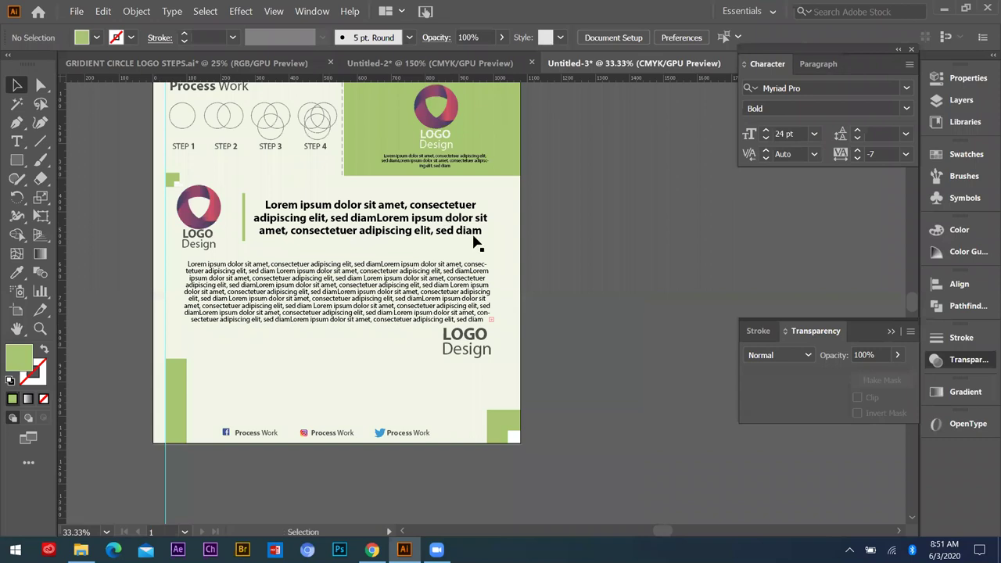
pyautogui.scroll(2, 473, 243)
pyautogui.scroll(-3, 473, 242)
pyautogui.scroll(1, 473, 242)
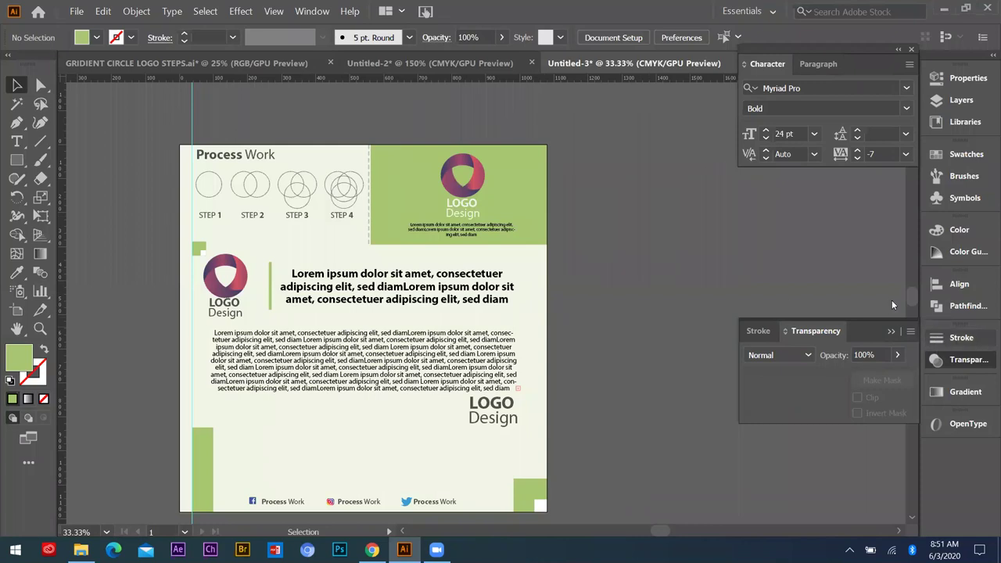
pyautogui.click(313, 12)
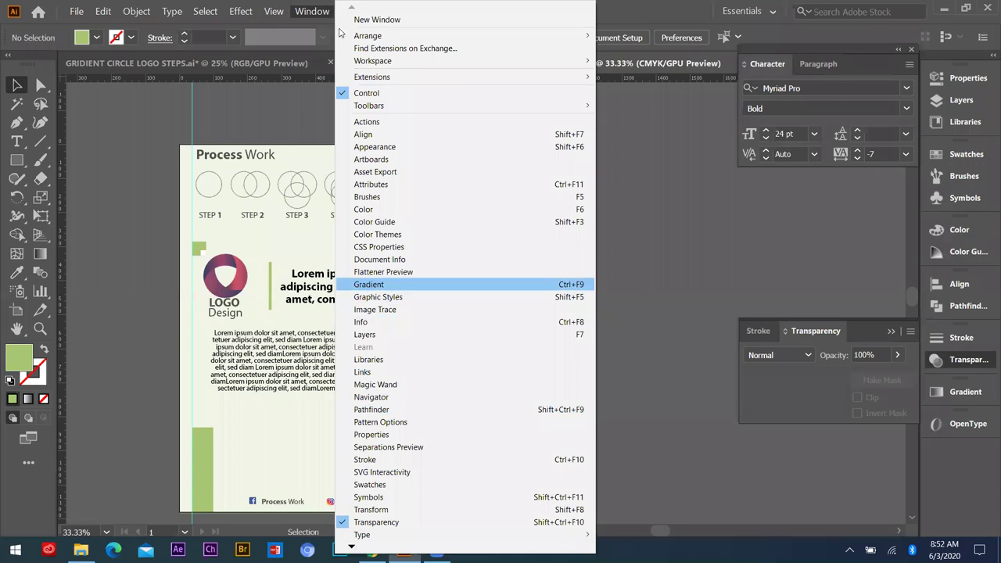
pyautogui.click(960, 53)
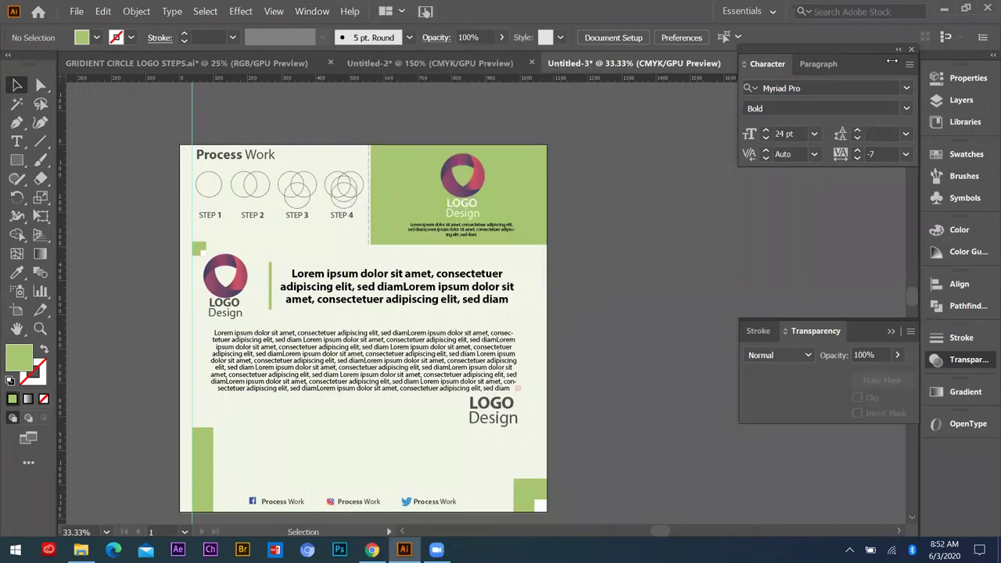
pyautogui.click(944, 11)
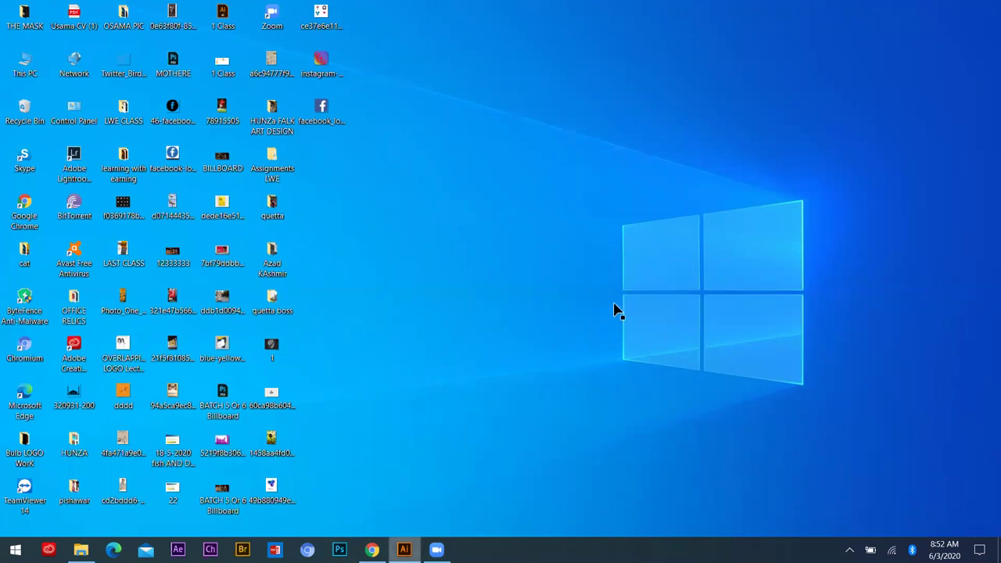
pyautogui.hotkey('alt', 'Tab')
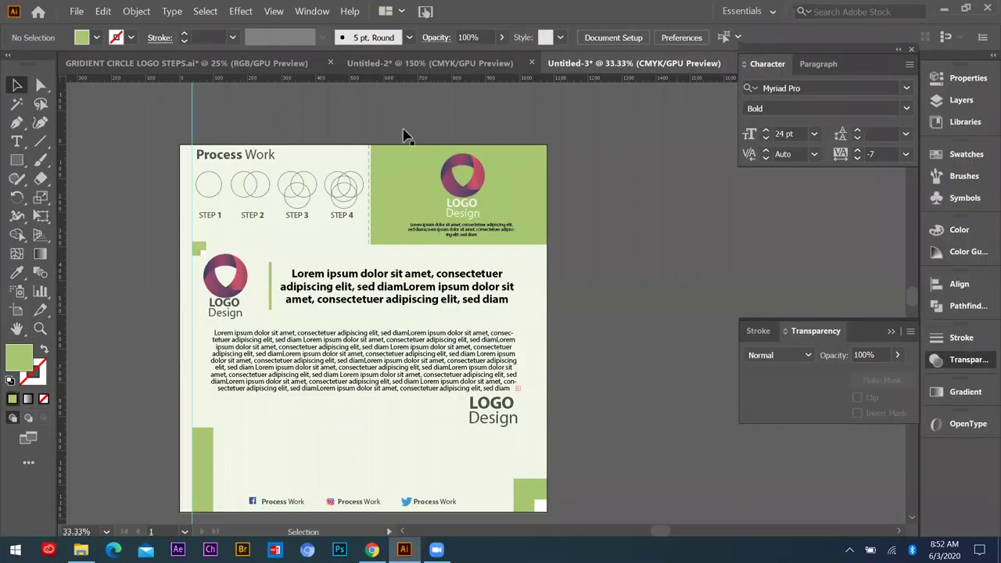
# - Move the vertical guide off the page, into the empty canvas beside the artboard's left edge
pyautogui.scroll(-2, 405, 130)
pyautogui.moveTo(400, 130); pyautogui.dragTo(349, 126)
pyautogui.scroll(2, 632, 209)
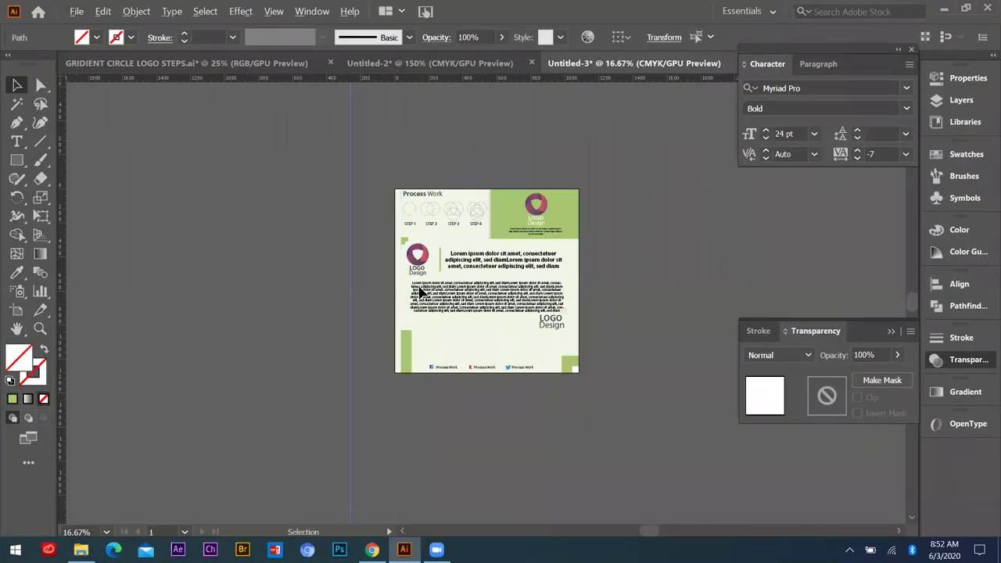
pyautogui.scroll(-1, 301, 216)
pyautogui.scroll(-1, 312, 210)
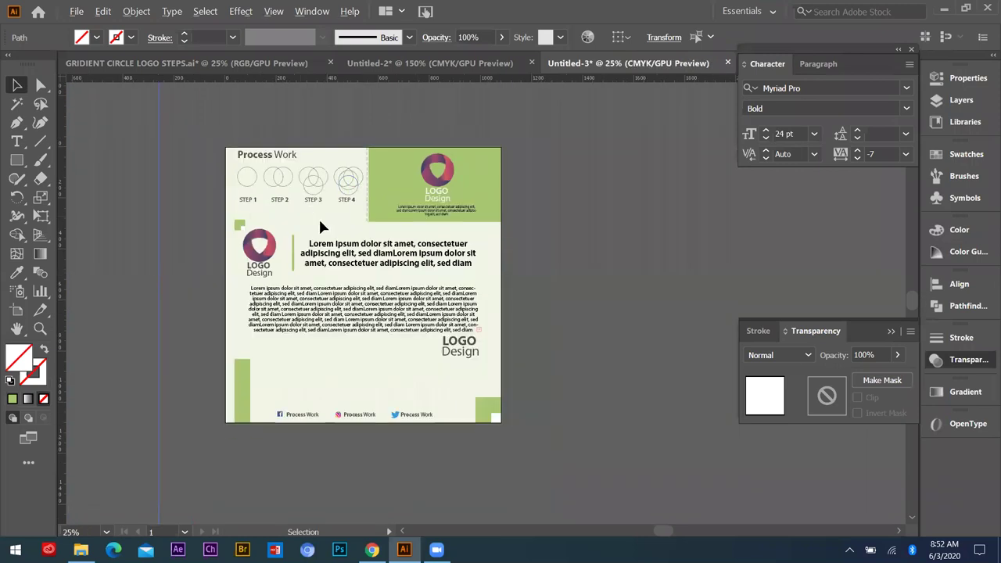
pyautogui.scroll(2, 309, 245)
pyautogui.scroll(-1, 311, 250)
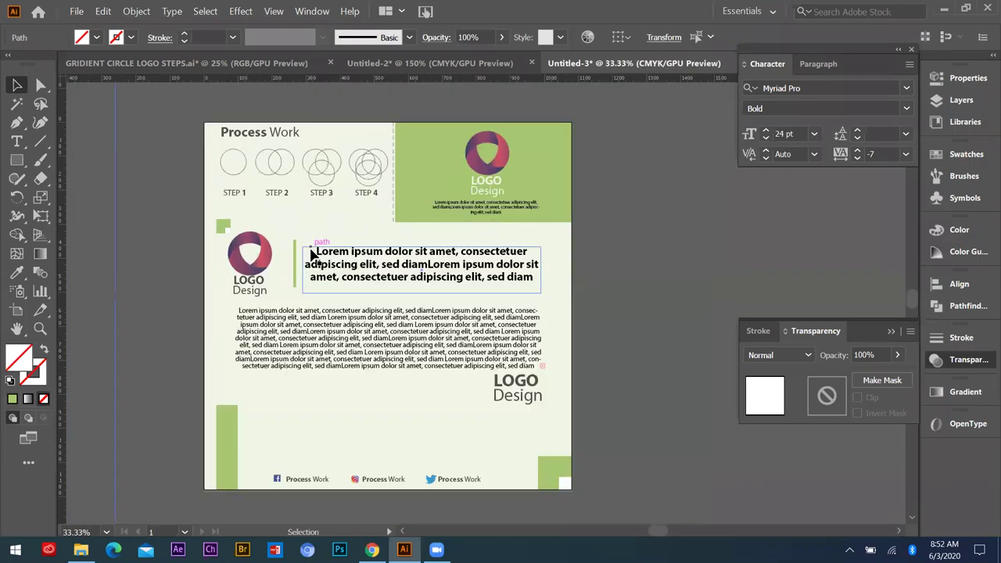
# - Collapse the floating Character and Transparency panels to clear the canvas around the artboard
pyautogui.click(890, 334)
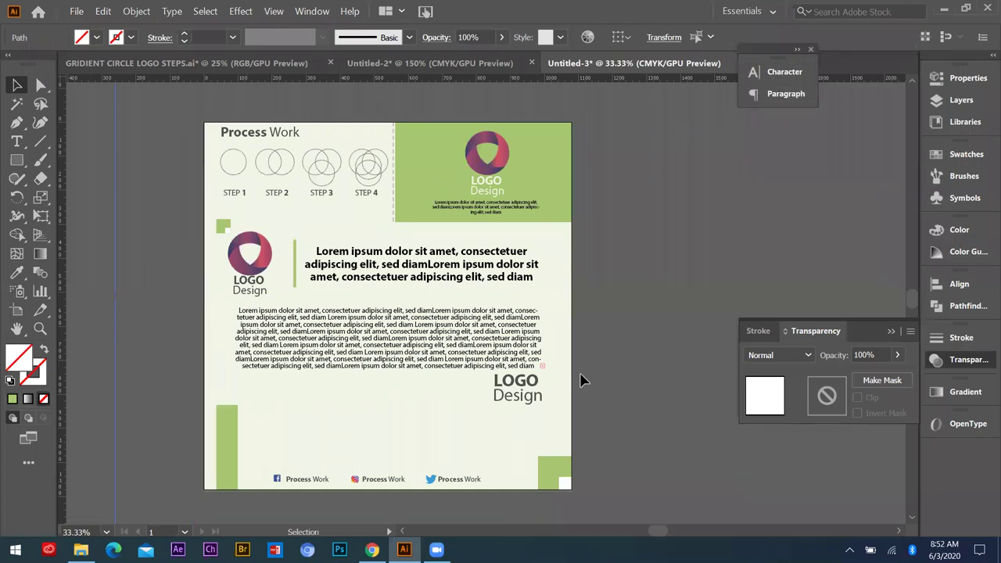
pyautogui.click(307, 296)
pyautogui.scroll(-2, 297, 246)
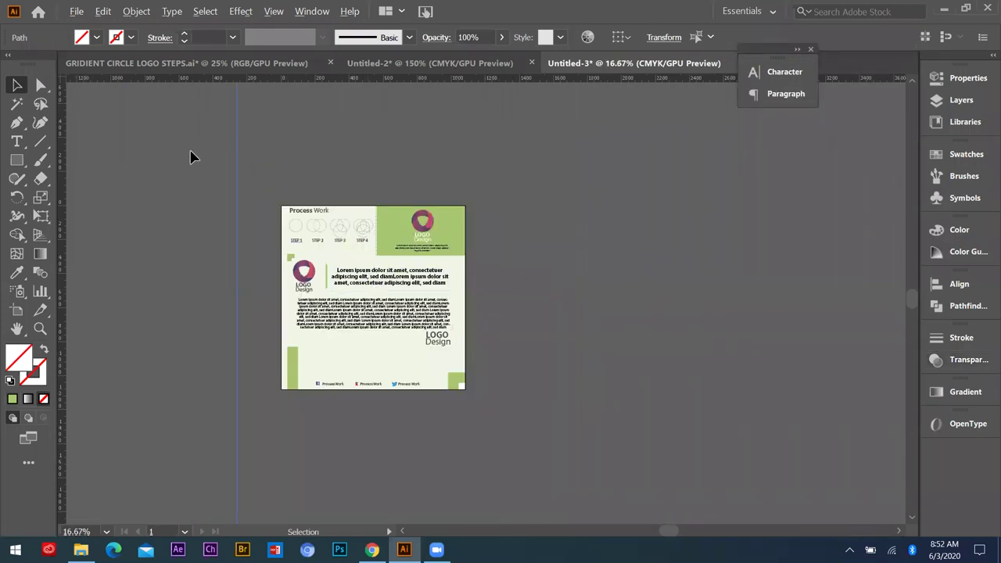
pyautogui.scroll(2, 171, 251)
pyautogui.scroll(-1, 16, 165)
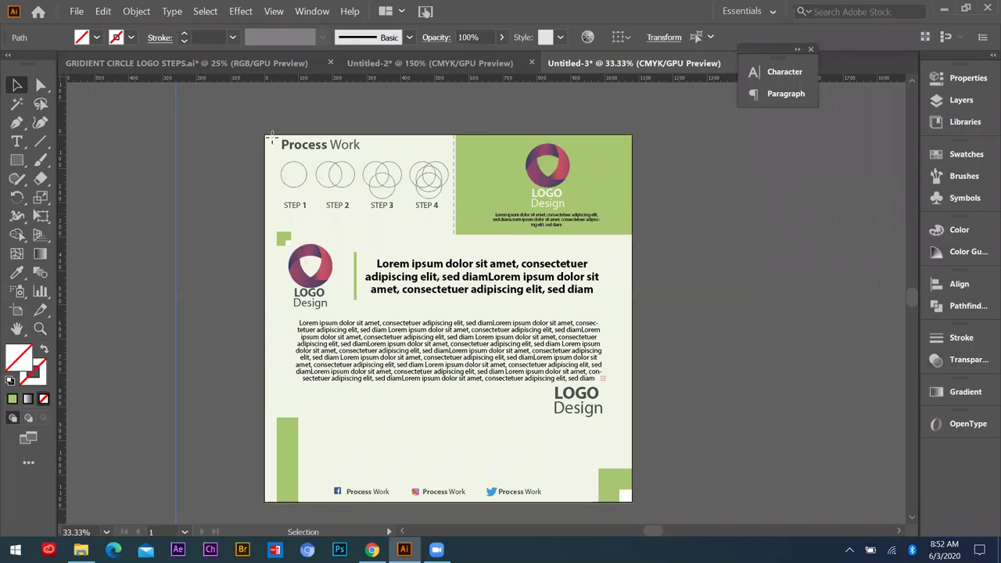
# - Draw a rectangle with no fill and no stroke covering the whole artboard, corner to corner
pyautogui.press('m')
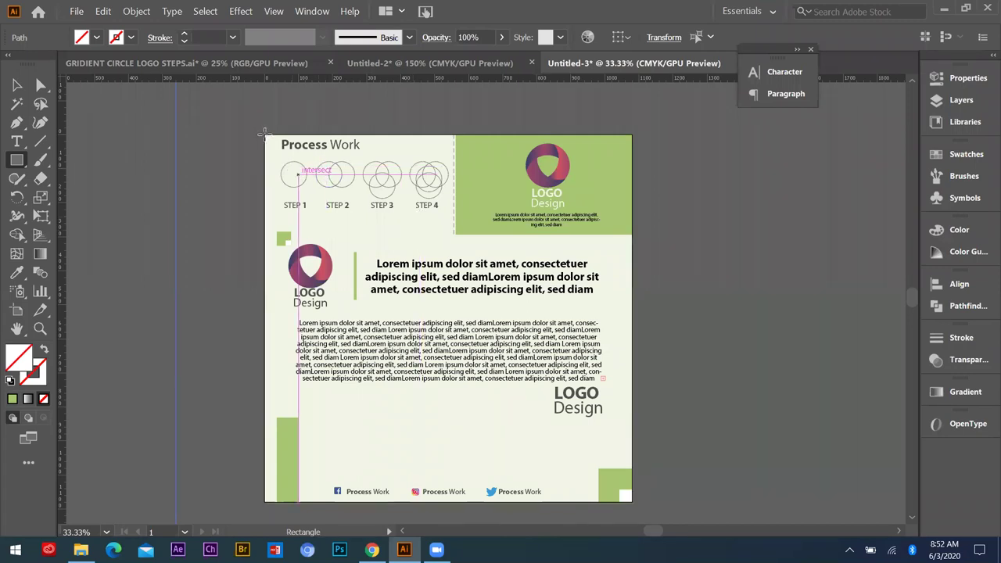
pyautogui.moveTo(267, 137); pyautogui.dragTo(632, 501)
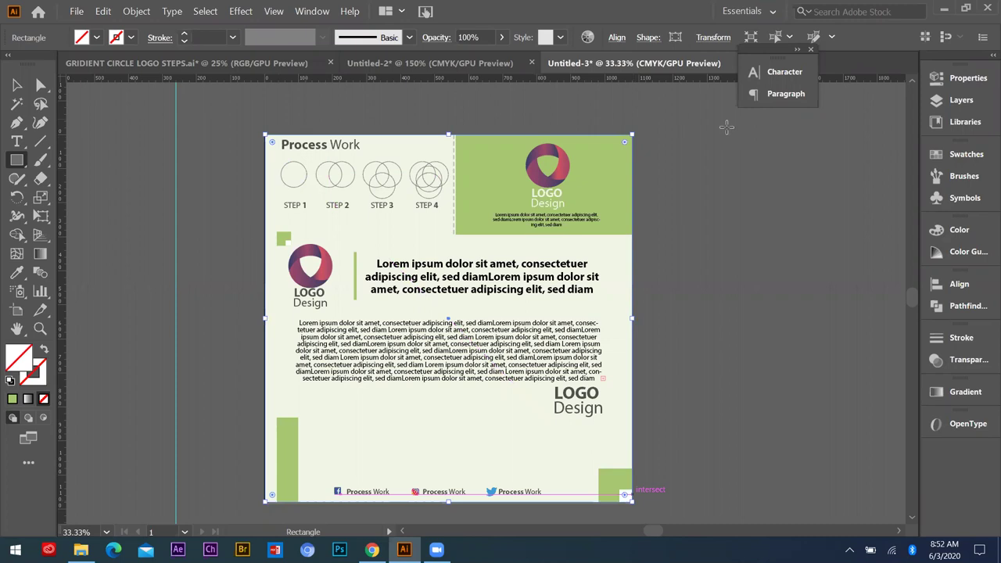
pyautogui.click(36, 369)
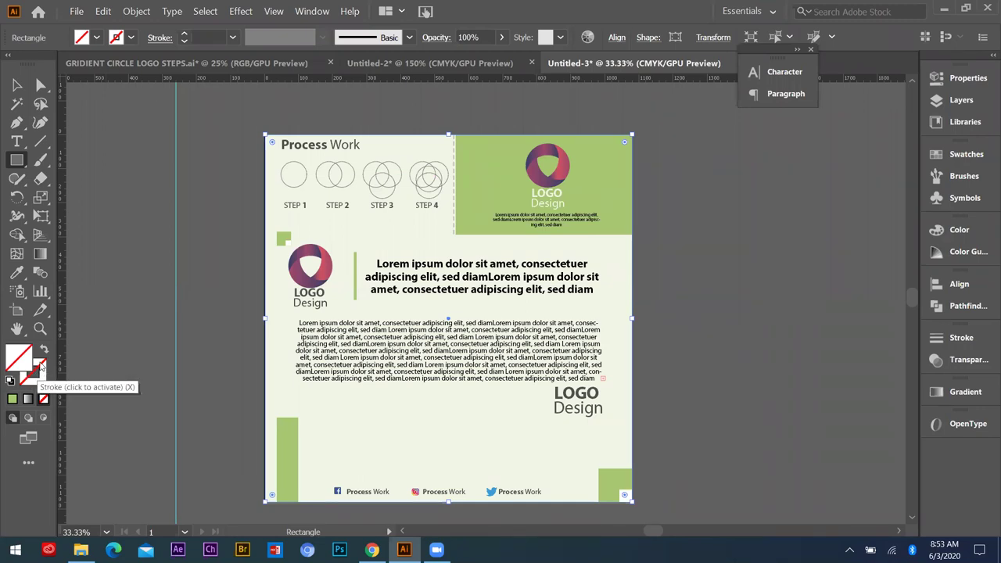
pyautogui.click(18, 85)
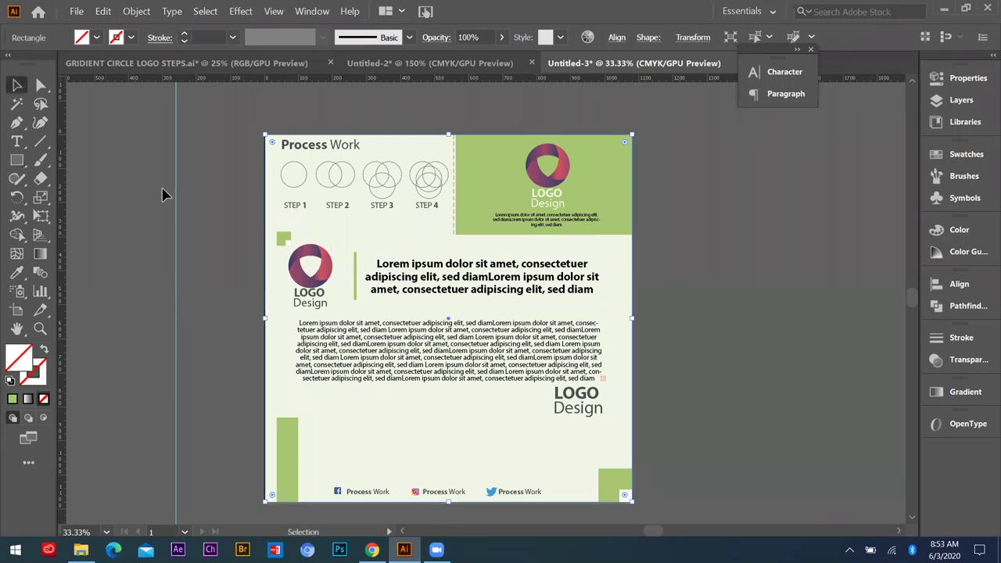
# - Try to inset the left and top edges of the artboard-sized rectangle slightly, using the green accents' left edge as the margin
pyautogui.scroll(1, 262, 206)
pyautogui.scroll(-1, 235, 244)
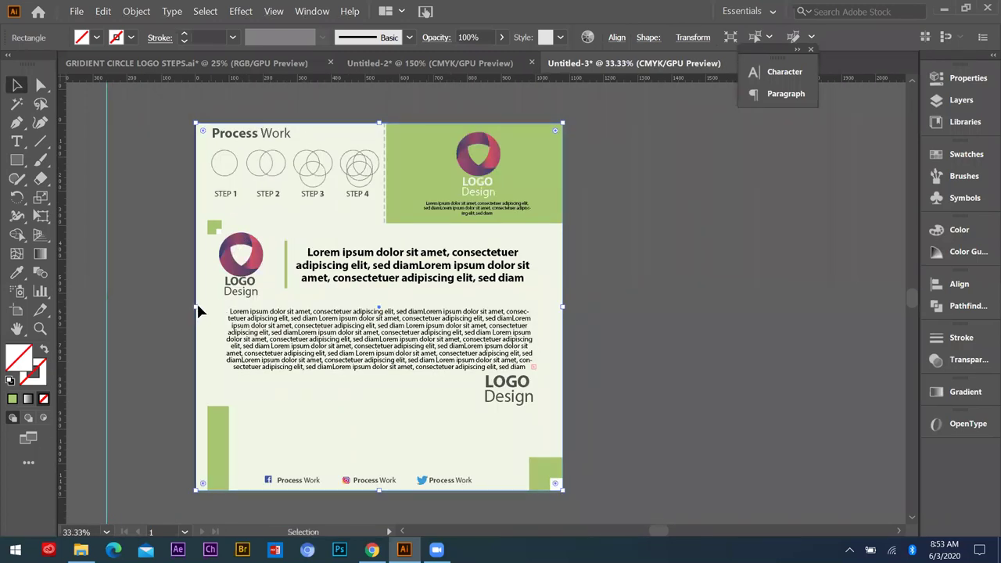
pyautogui.scroll(1, 193, 312)
pyautogui.scroll(-1, 194, 309)
pyautogui.moveTo(195, 310); pyautogui.dragTo(204, 309)
pyautogui.moveTo(381, 125); pyautogui.dragTo(380, 129)
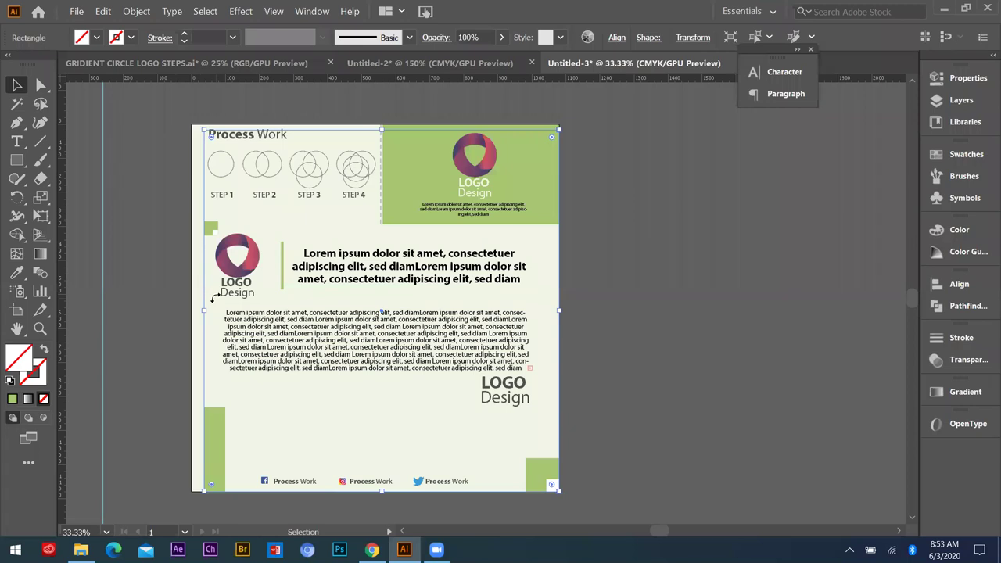
pyautogui.click(582, 319)
pyautogui.hotkey('ctrl', 'z')
pyautogui.hotkey('ctrl', 'z')
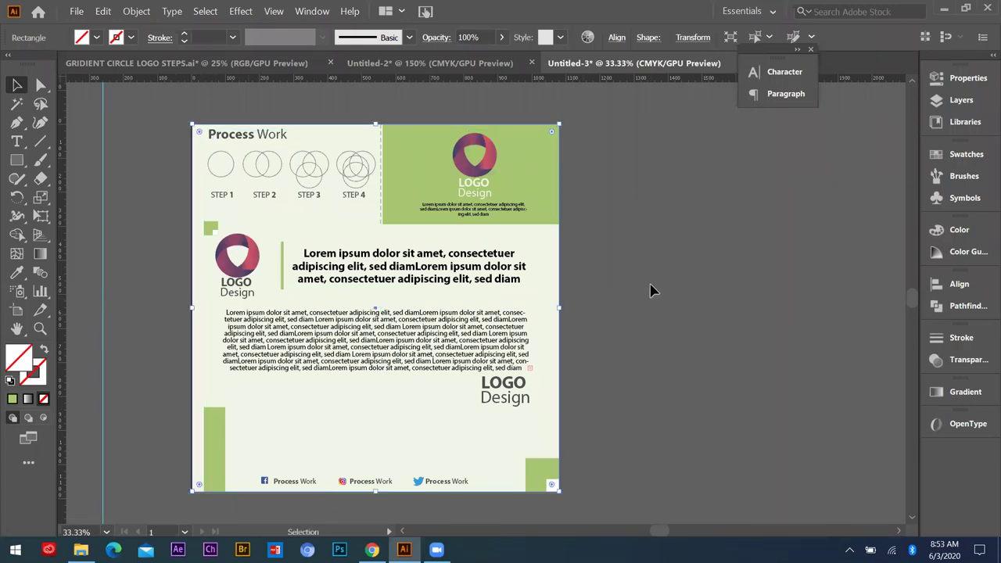
pyautogui.click(650, 286)
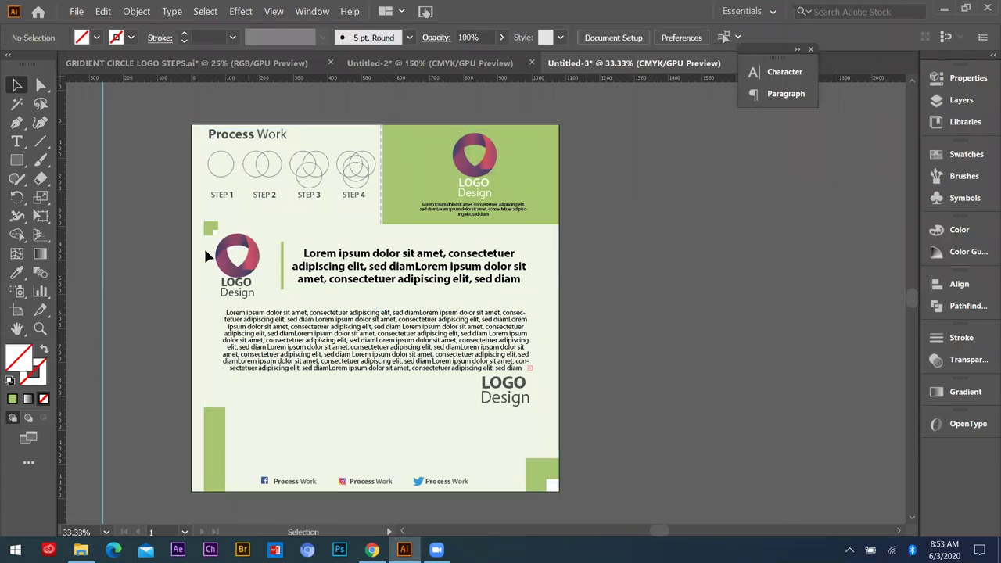
# - Start saving the document and choose the LWE CLASS folder on the Desktop as the location
pyautogui.click(77, 13)
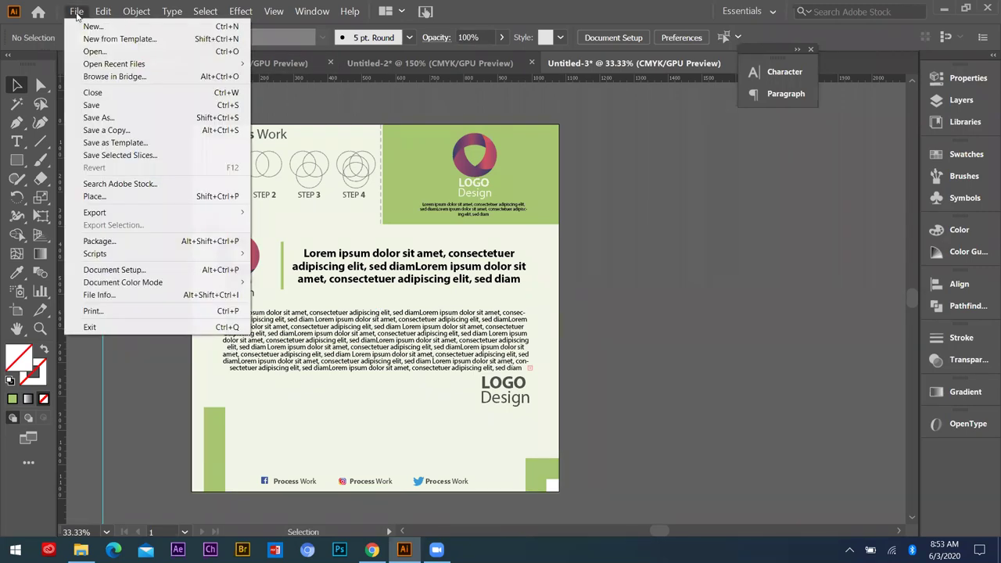
pyautogui.click(100, 107)
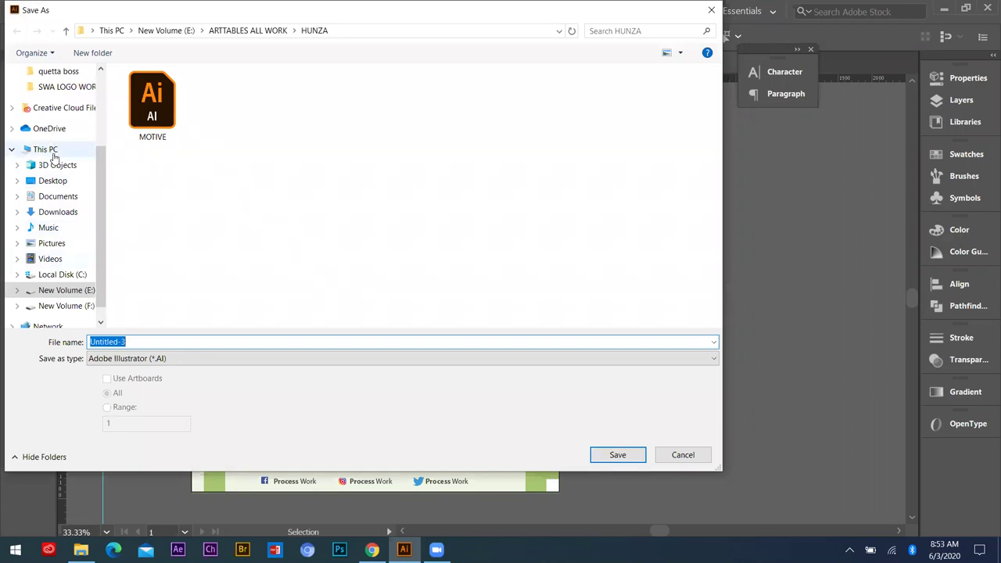
pyautogui.click(53, 180)
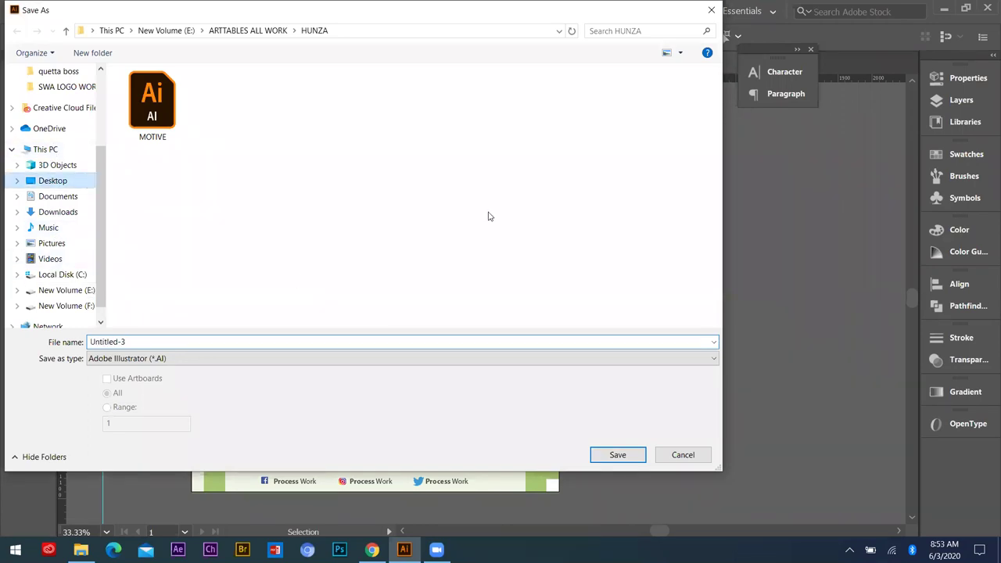
pyautogui.click(624, 162)
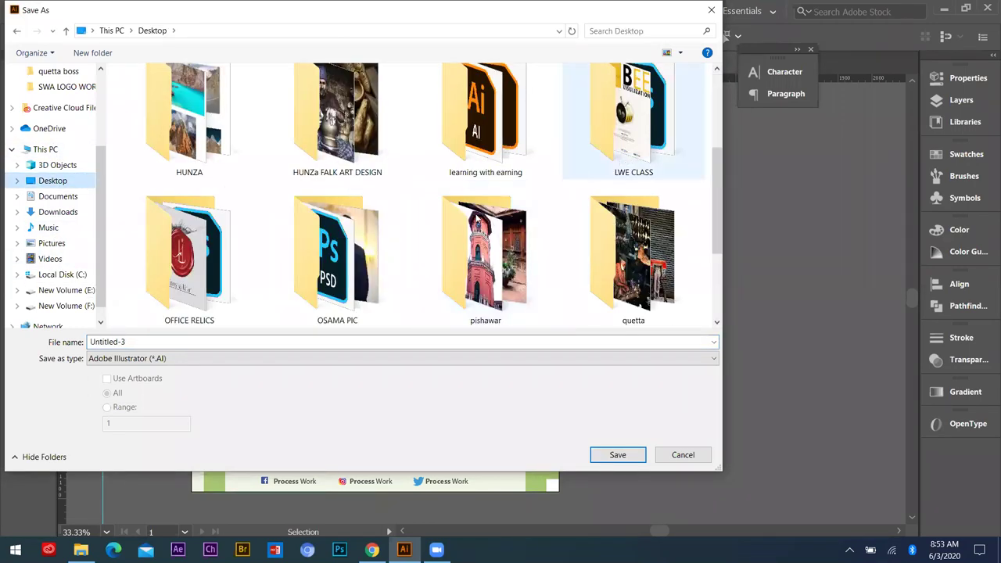
pyautogui.press('Return')
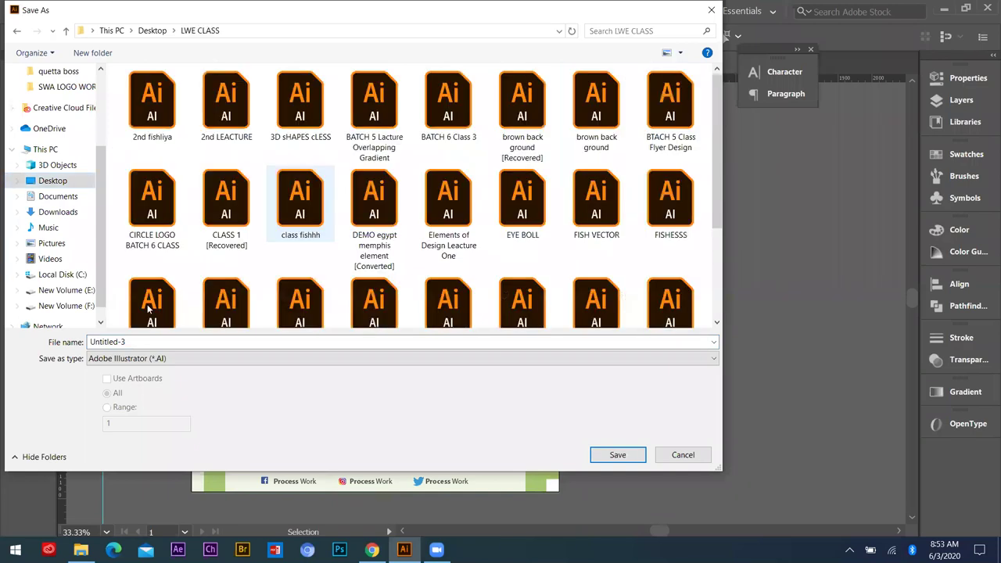
# - Create a folder named "batch 7,8" inside LWE CLASS and open it as the save location
pyautogui.rightClick(117, 146)
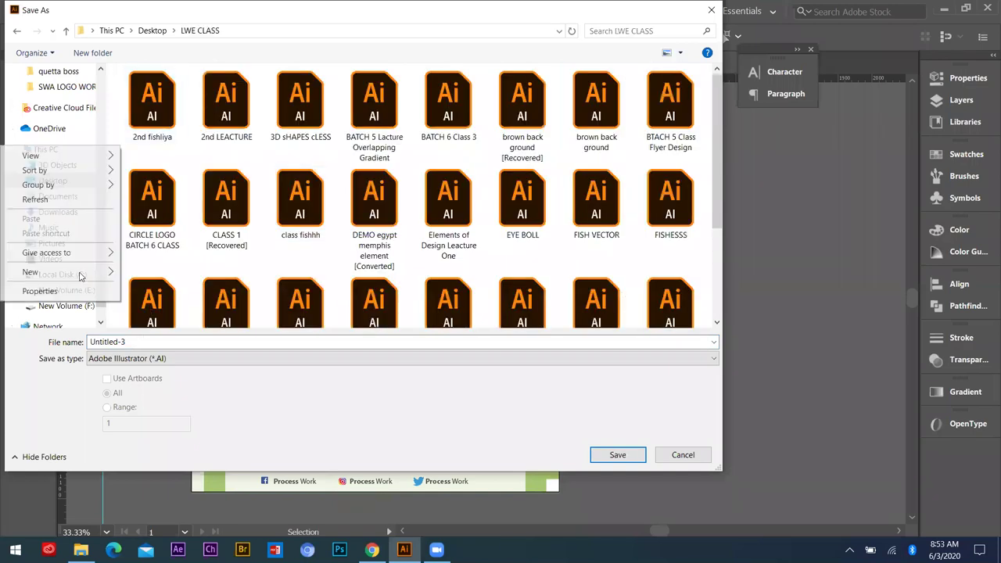
pyautogui.click(157, 275)
pyautogui.write('batch 78')
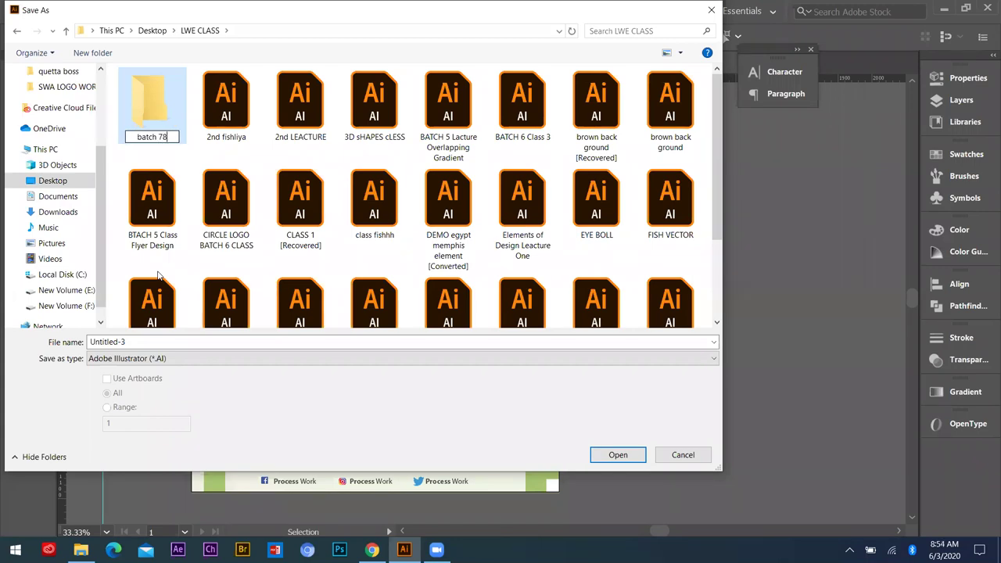
pyautogui.press('BackSpace')
pyautogui.write('.')
pyautogui.write('8')
pyautogui.doubleClick(149, 119)
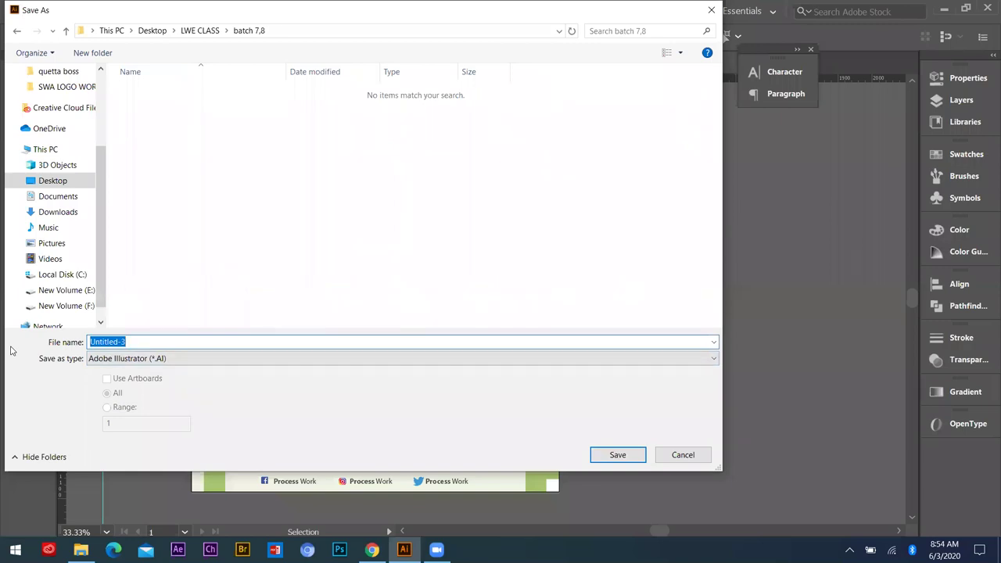
# - Save the document as "2ND aSSIGNMENT" in Adobe Illustrator format, version Illustrator 2020, and close it
pyautogui.write('2ND aSSIGNMENT')
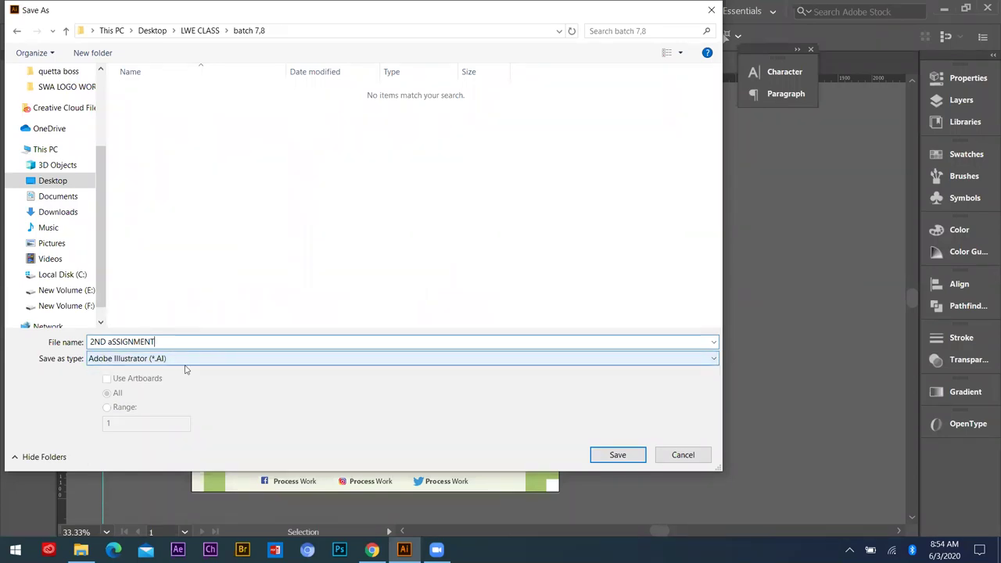
pyautogui.click(617, 455)
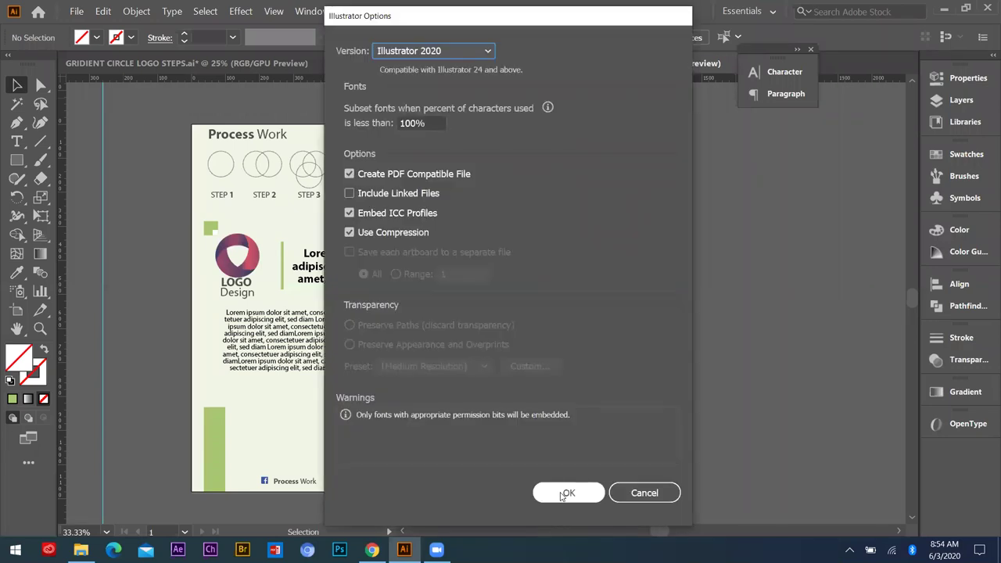
pyautogui.click(563, 494)
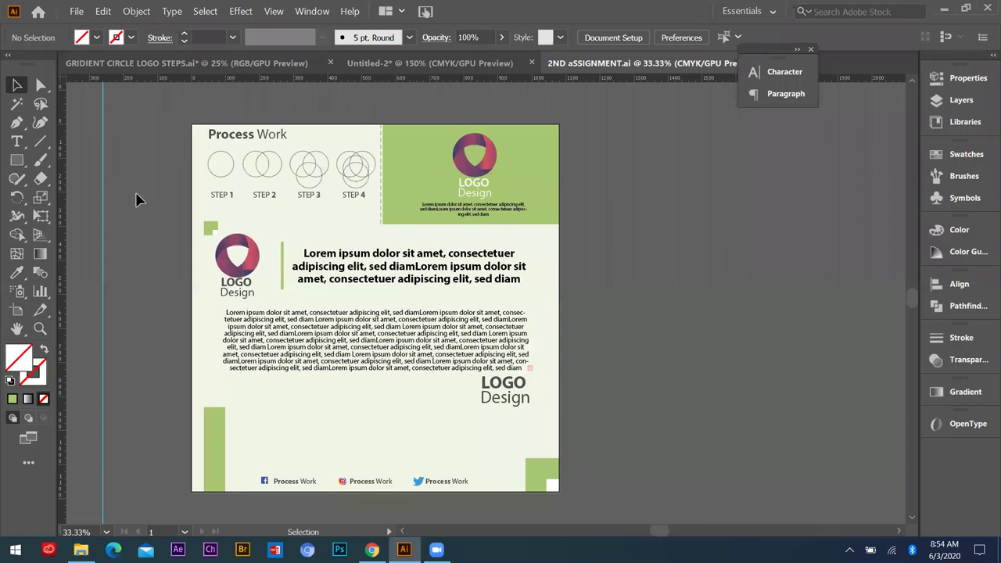
pyautogui.click(76, 12)
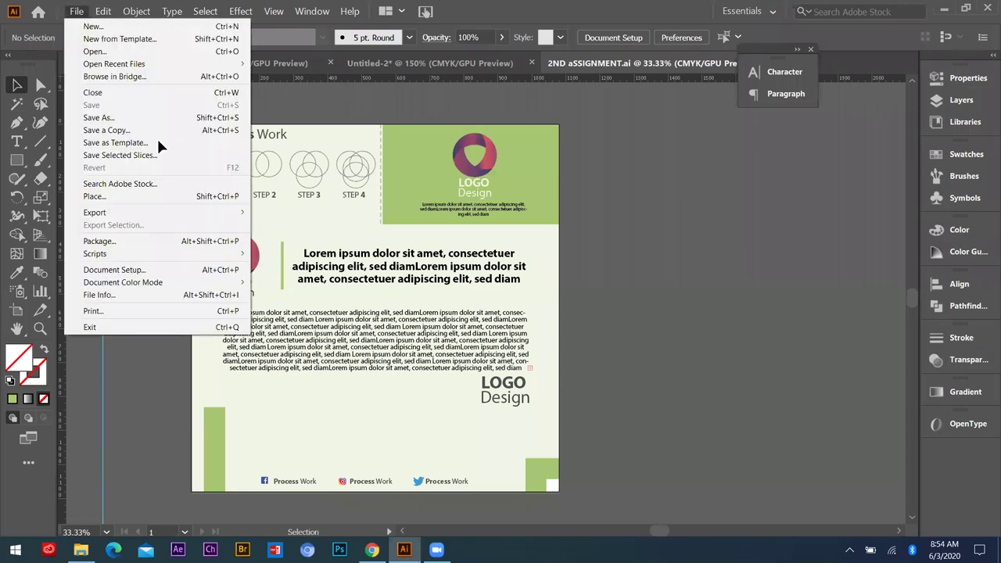
pyautogui.click(192, 93)
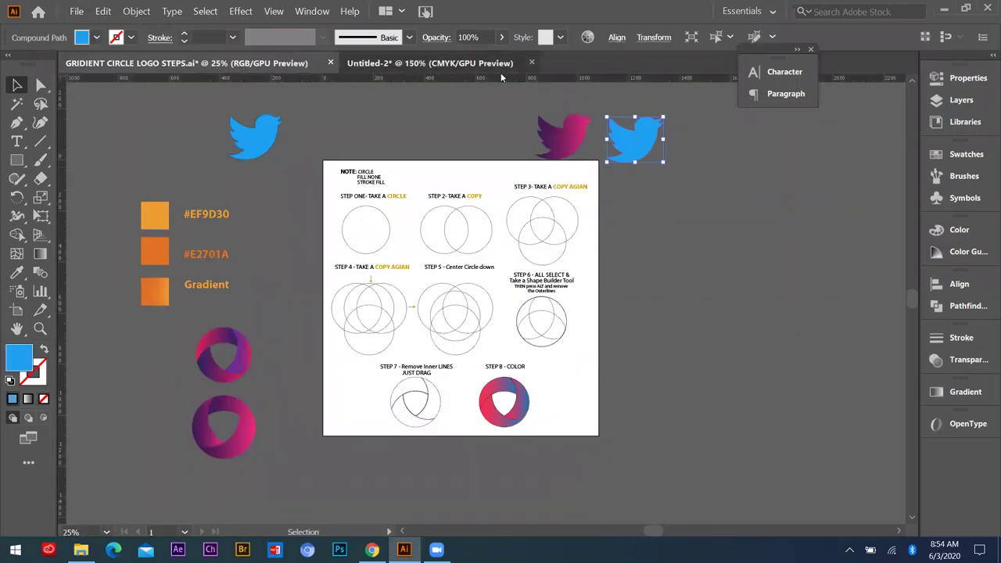
# - Switch to the Windows desktop and open the LWE CLASS folder in File Explorer
pyautogui.click(505, 64)
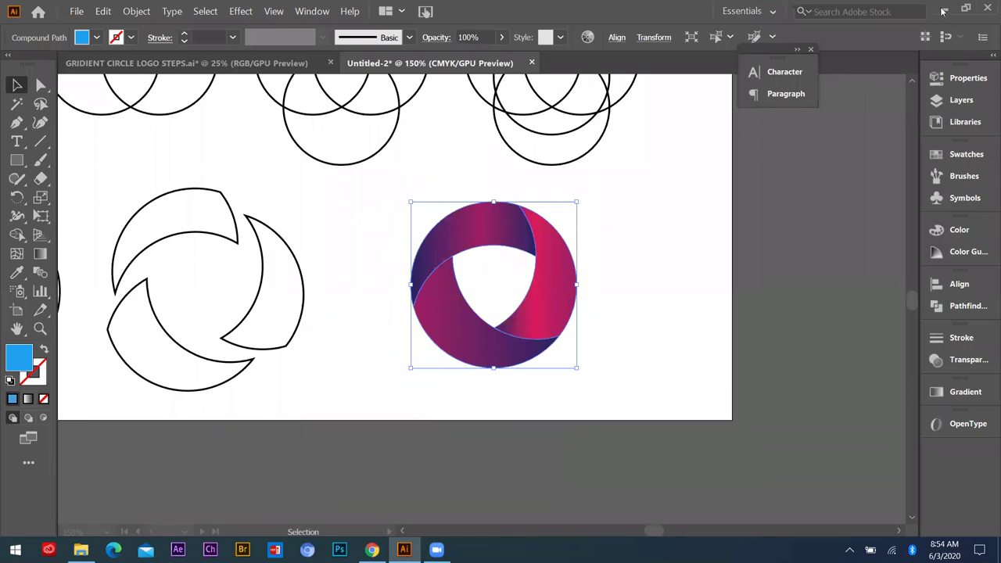
pyautogui.hotkey('ctrl', 'Tab')
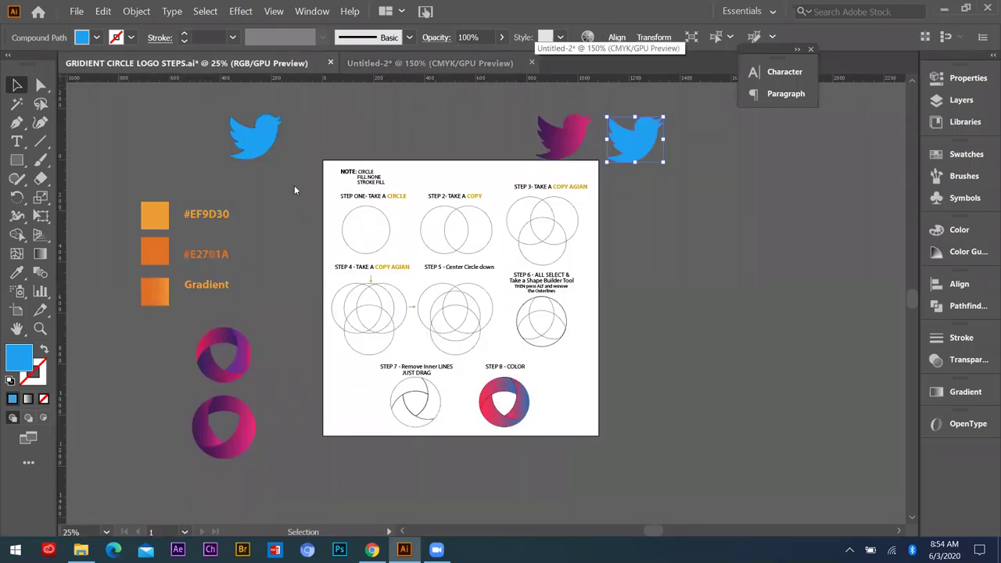
pyautogui.press('super+d')
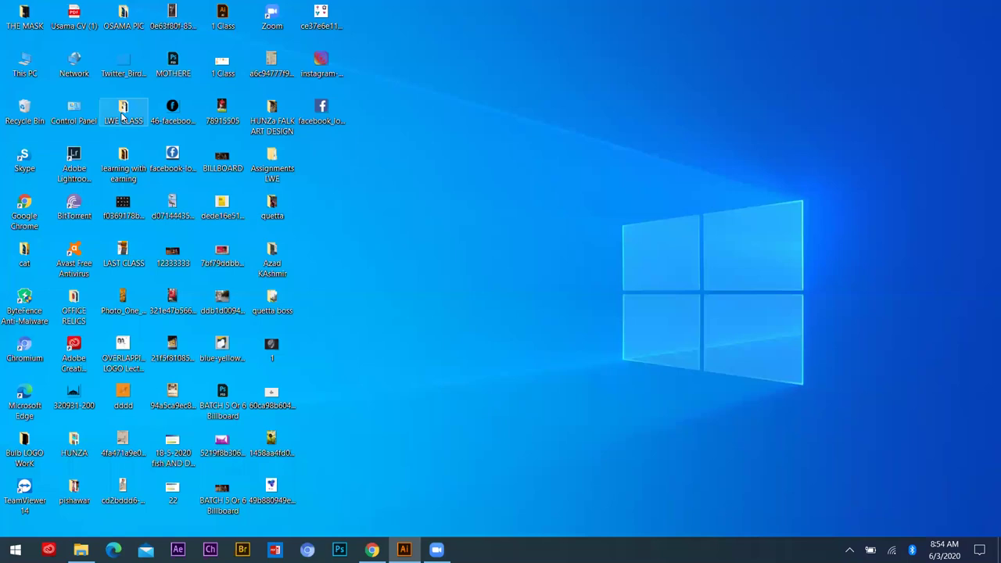
pyautogui.doubleClick(123, 112)
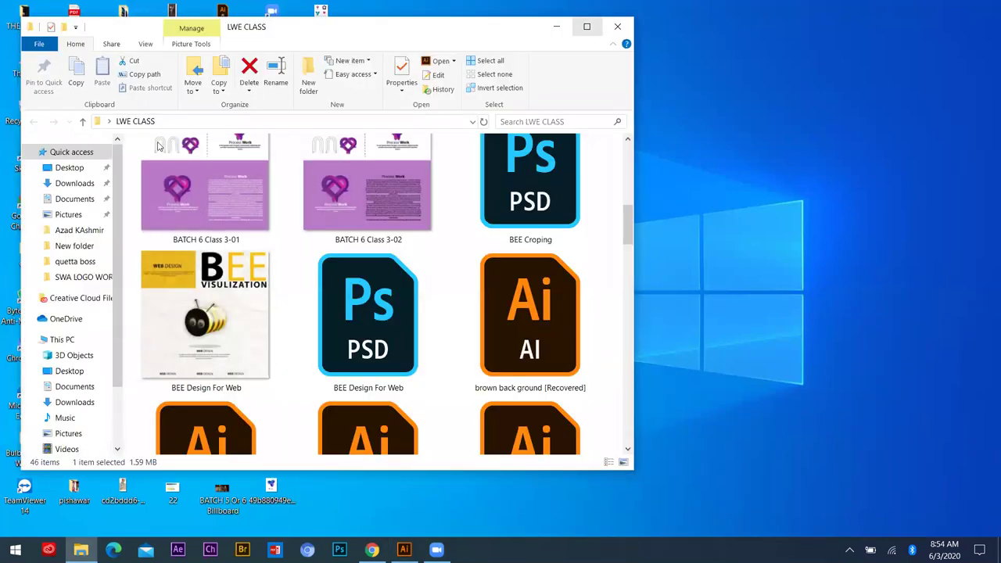
# - Maximize the LWE CLASS folder window and open the "batch 7,8" folder inside it
pyautogui.press('super+Up')
pyautogui.doubleClick(159, 143)
pyautogui.doubleClick(158, 140)
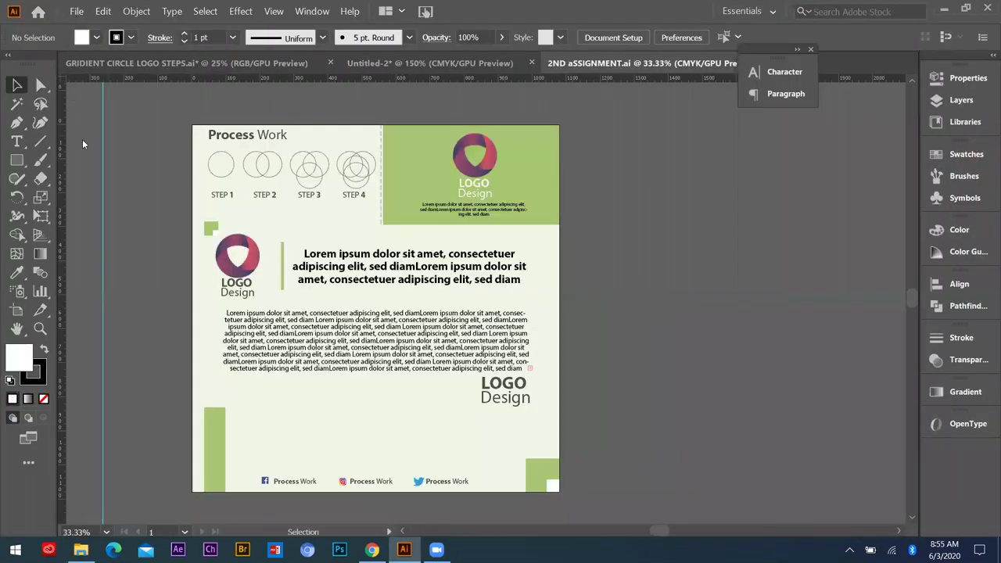
# - Switch to Illustrator and export the assignment sheet as a JPEG named "2ND aSSIGNMENT" in the "batch 7,8" folder
pyautogui.click(77, 10)
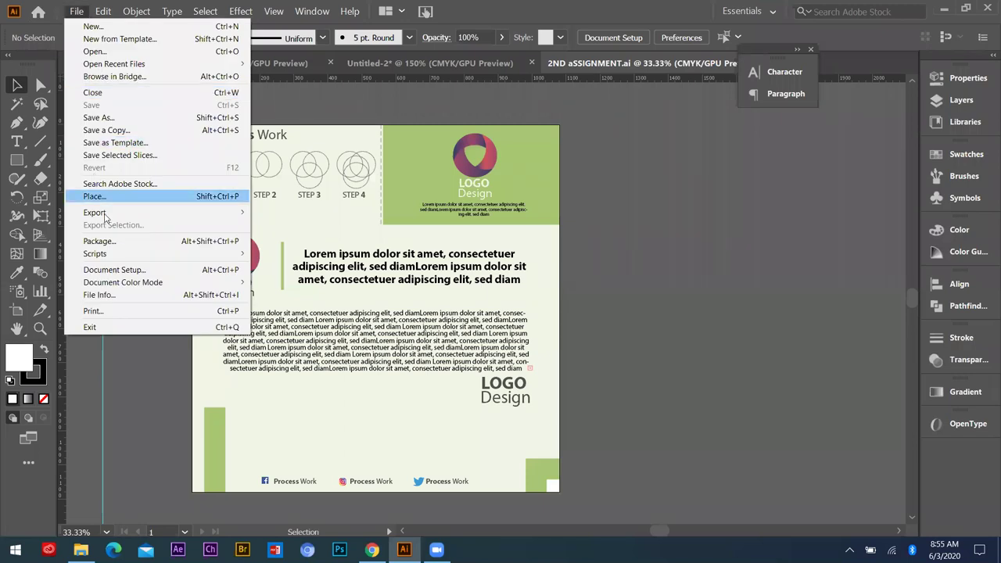
pyautogui.moveTo(104, 216)
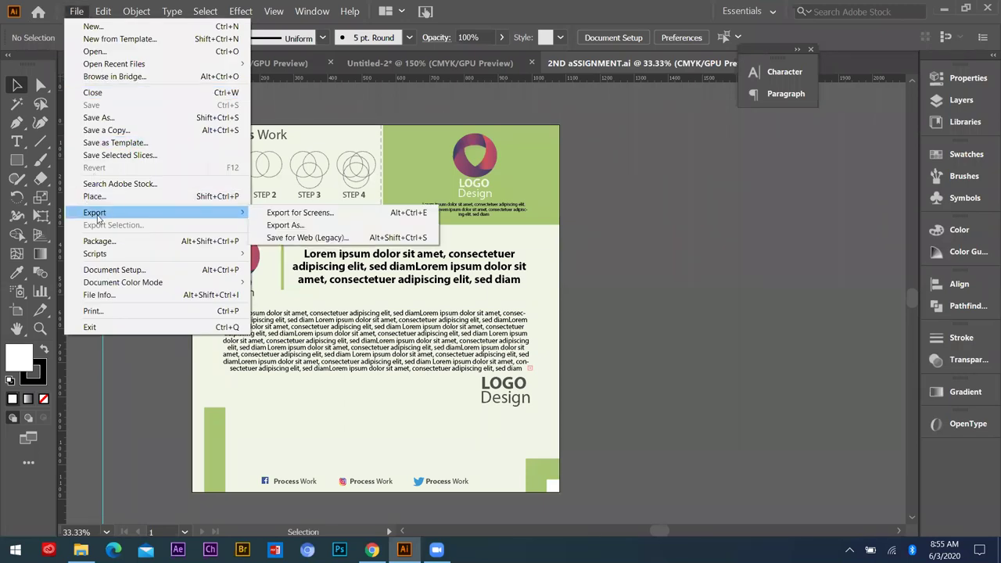
pyautogui.click(273, 225)
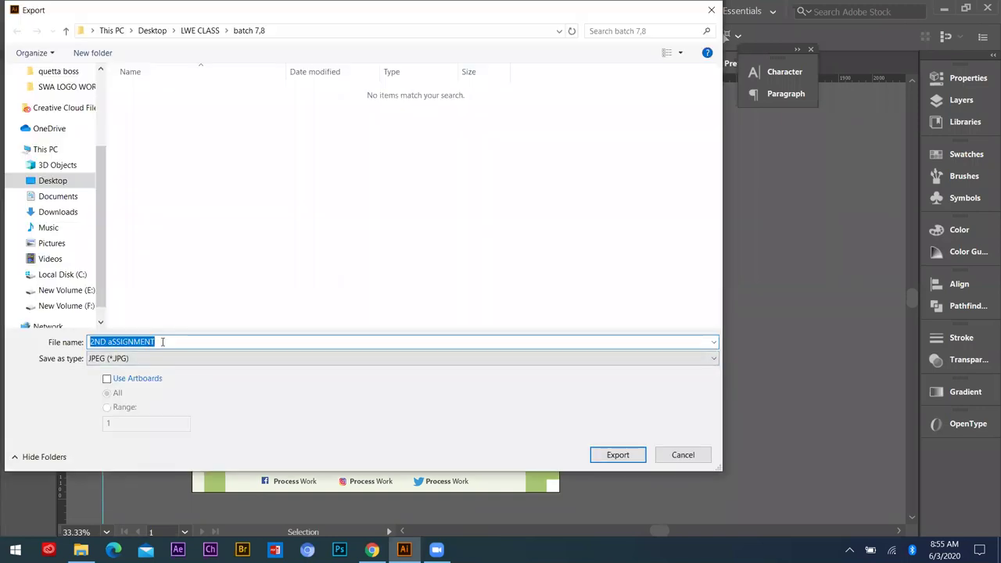
pyautogui.click(156, 362)
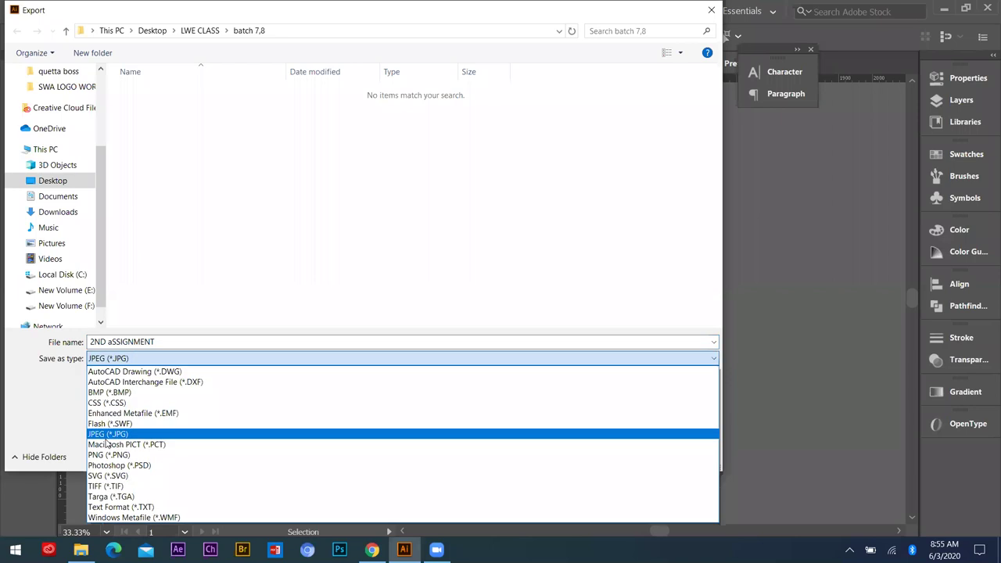
pyautogui.click(107, 434)
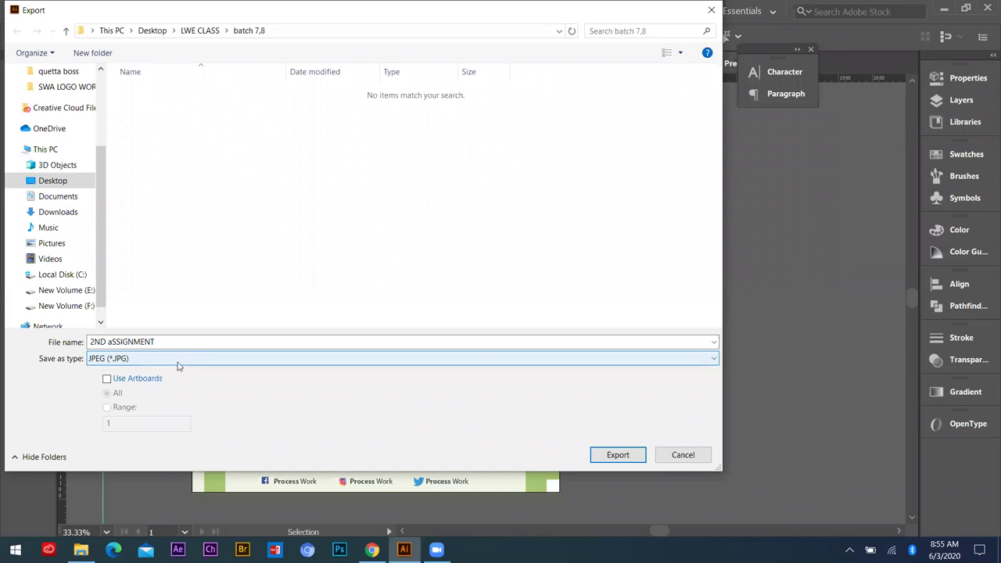
pyautogui.click(601, 458)
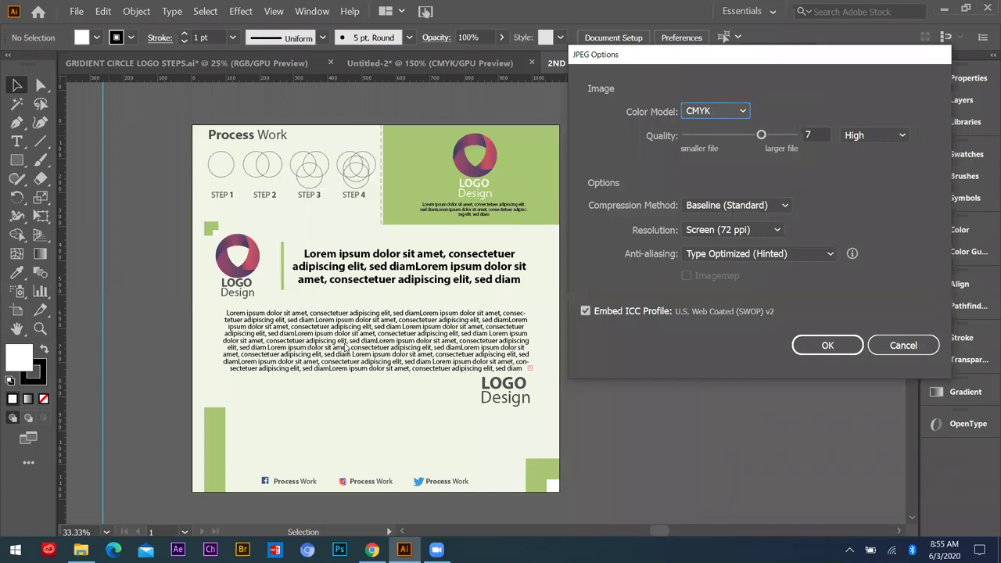
# - Set the JPEG color model to RGB and the quality to 8, and complete the export
pyautogui.click(740, 113)
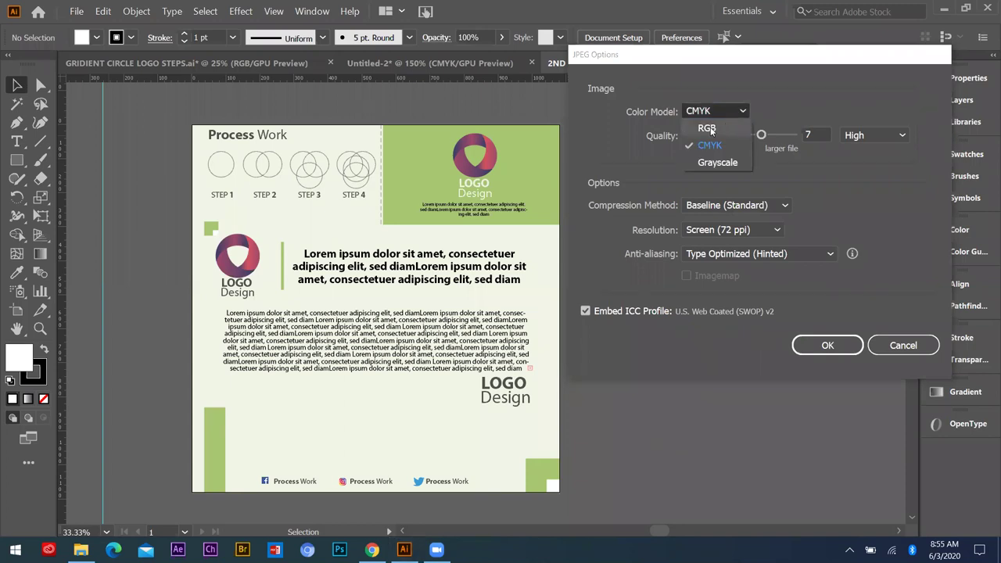
pyautogui.click(708, 128)
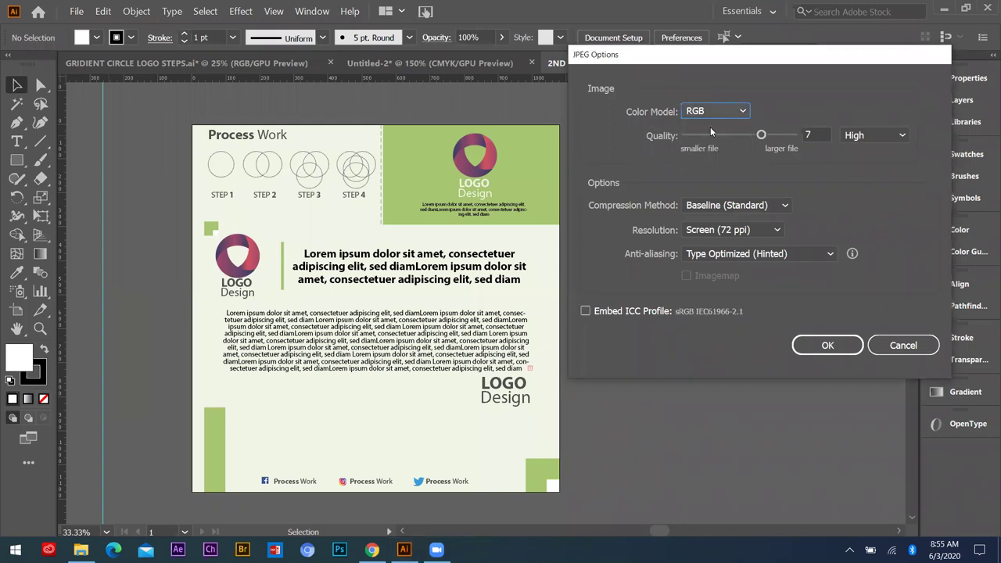
pyautogui.click(774, 136)
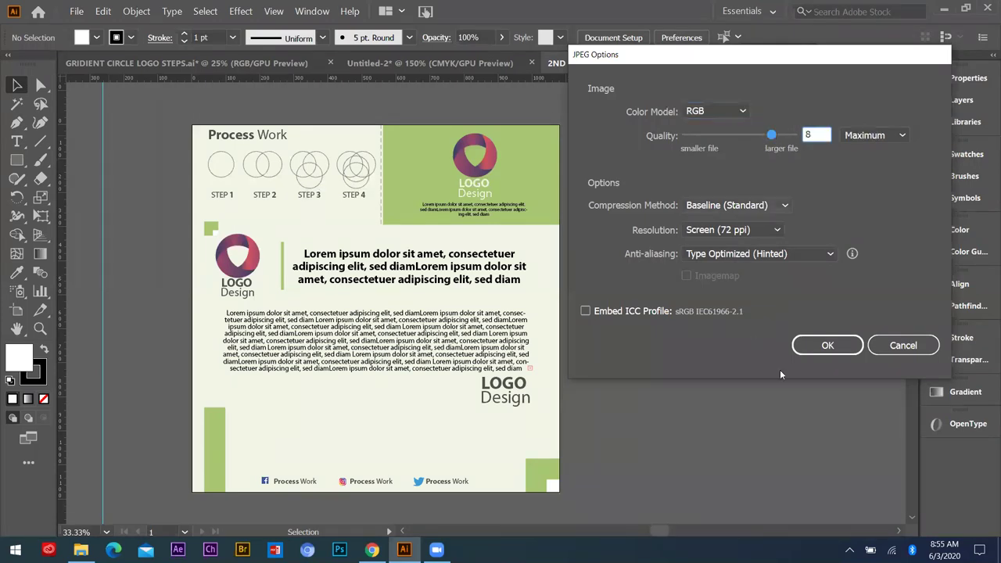
pyautogui.click(821, 352)
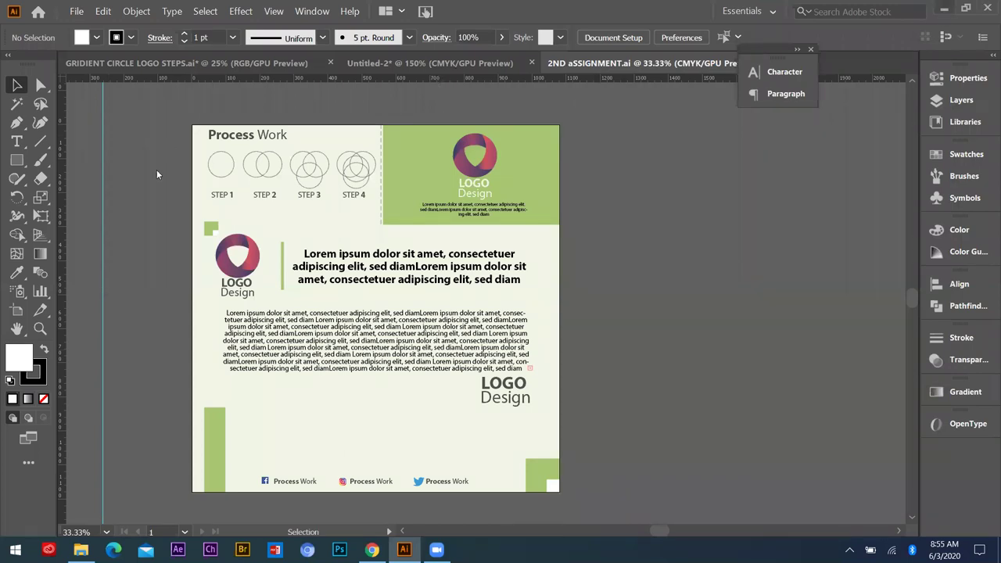
# - Switch to the "batch 7,8" folder in File Explorer, show its files as extra large icons, and open the exported 2ND aSSIGNMENT image
pyautogui.hotkey('alt', 'Tab')
pyautogui.rightClick(174, 260)
pyautogui.moveTo(205, 270)
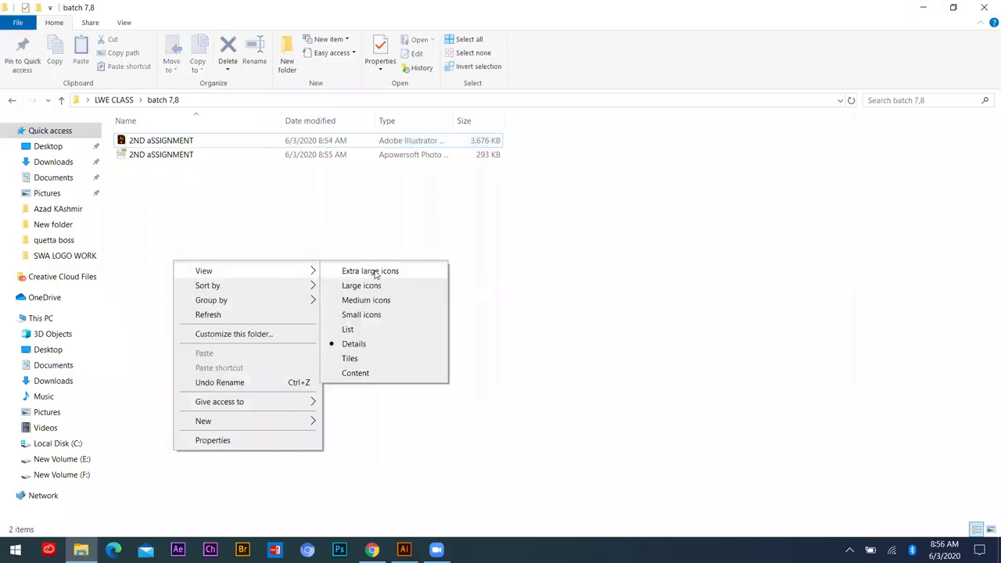
pyautogui.click(370, 271)
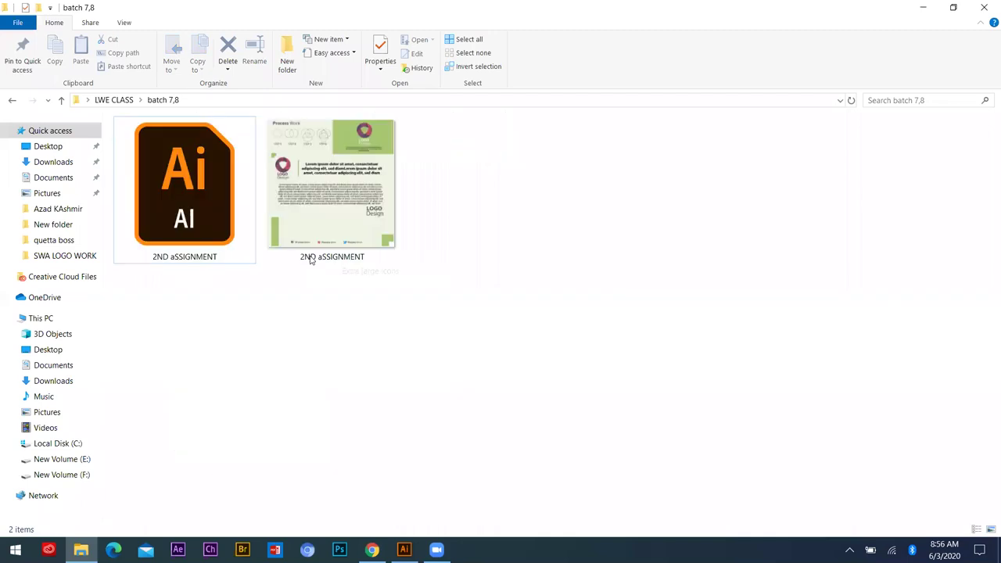
pyautogui.click(377, 192)
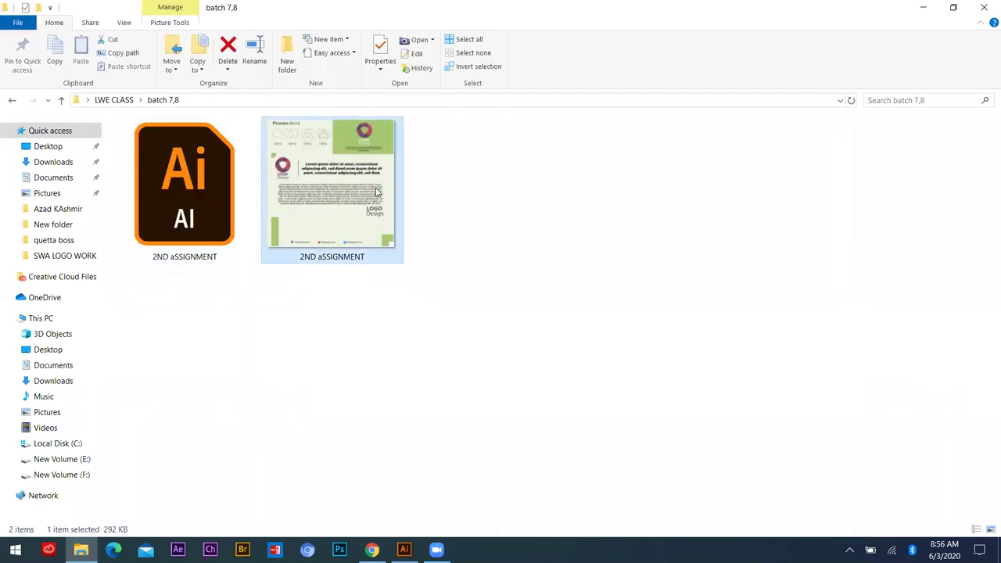
pyautogui.doubleClick(376, 192)
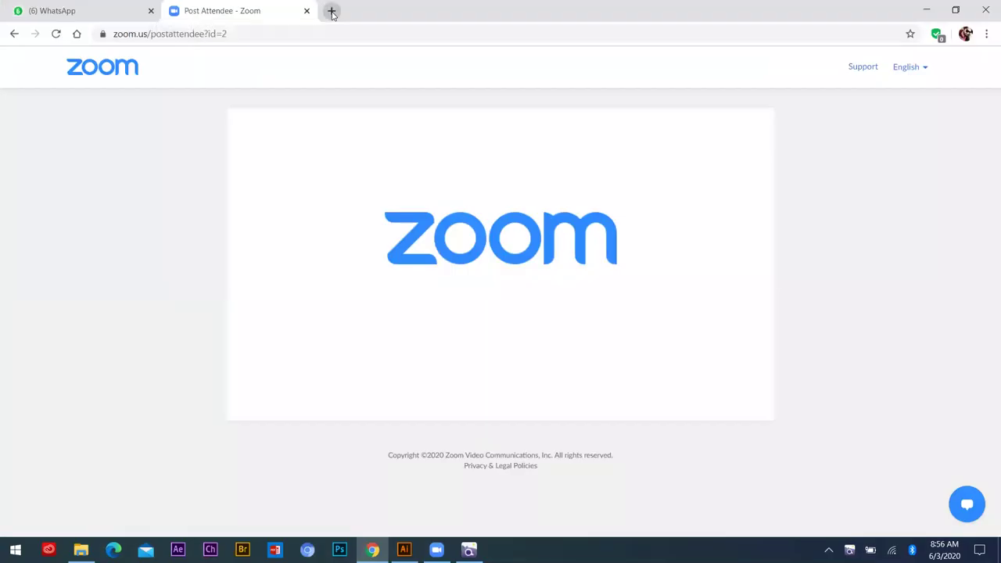
pyautogui.click(331, 10)
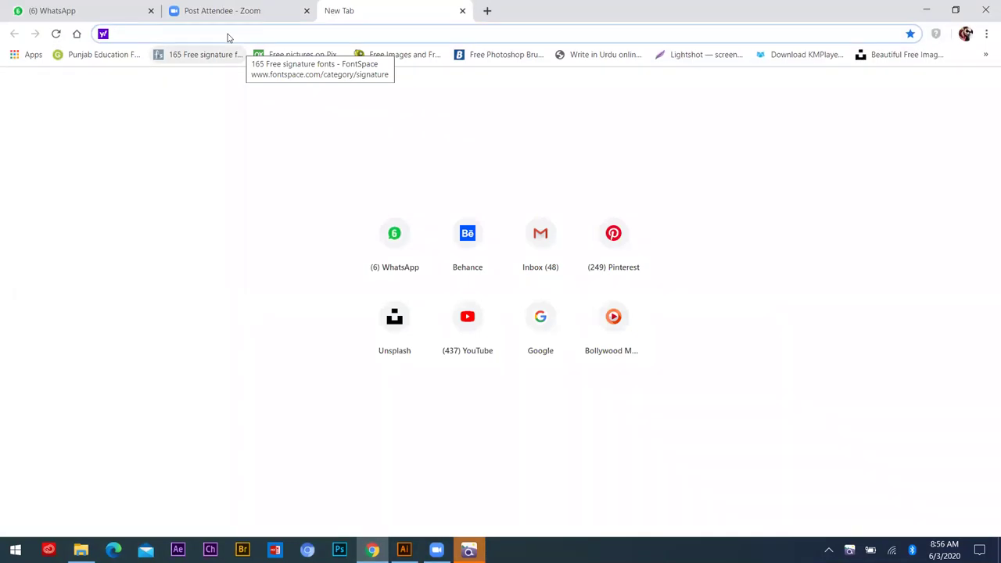
pyautogui.write('WHATS')
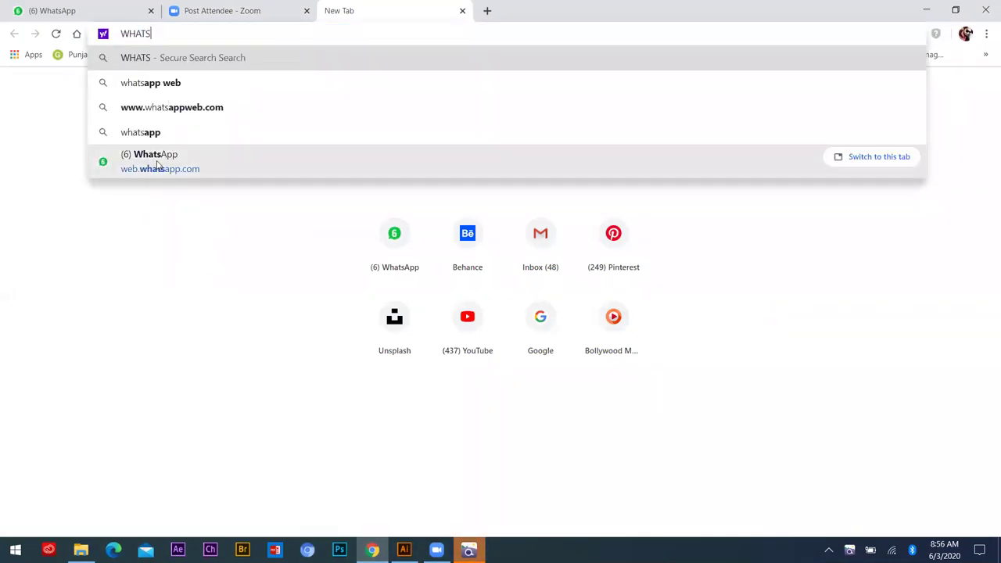
pyautogui.click(157, 165)
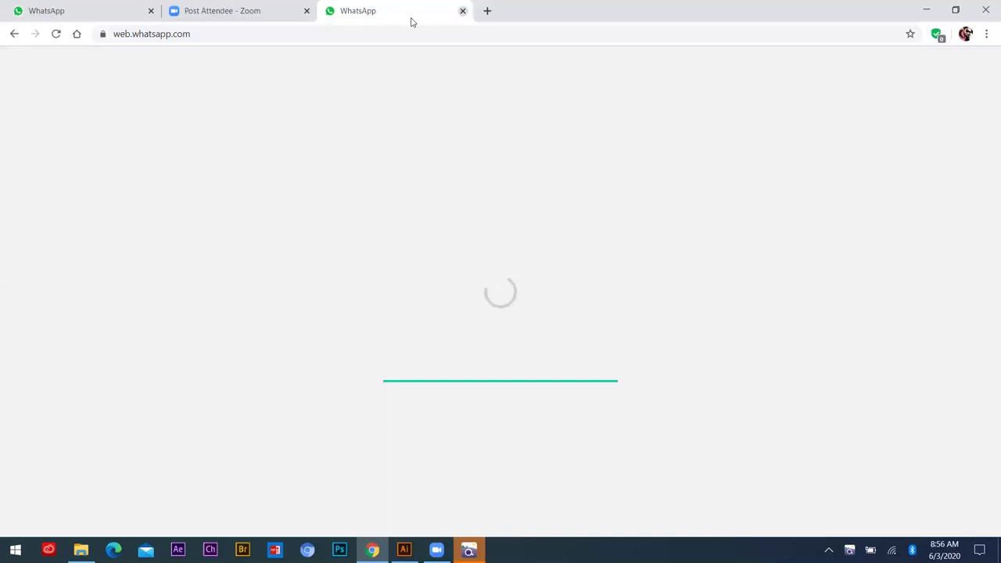
pyautogui.click(462, 11)
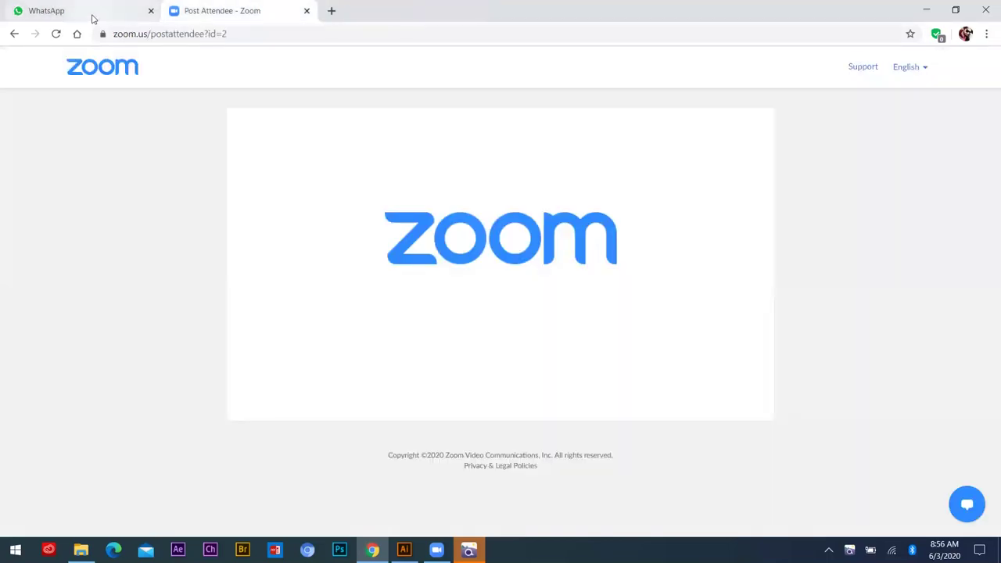
# - Activate WhatsApp Web in its existing Chrome tab, then leave the browser and close the photo viewer
pyautogui.click(92, 13)
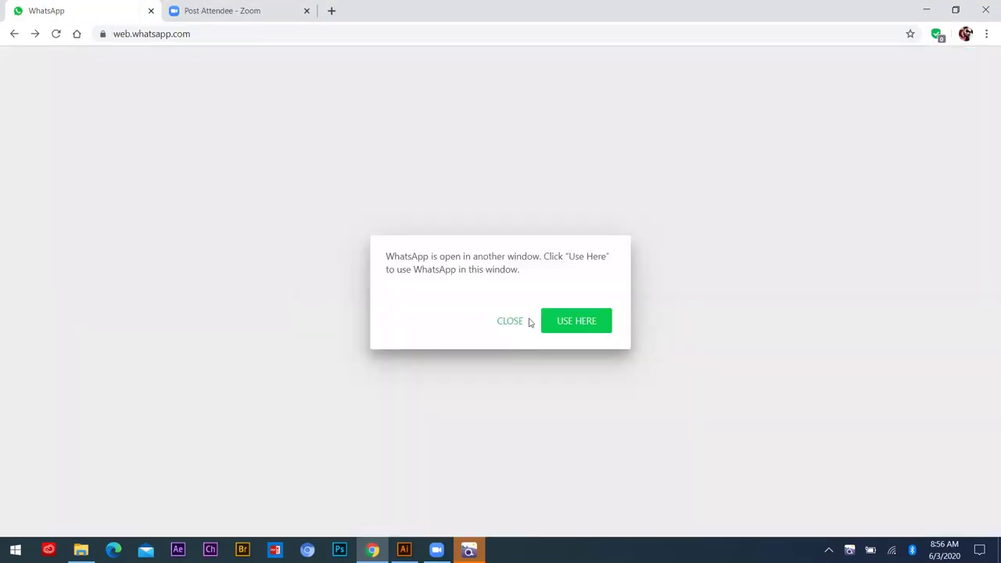
pyautogui.click(575, 323)
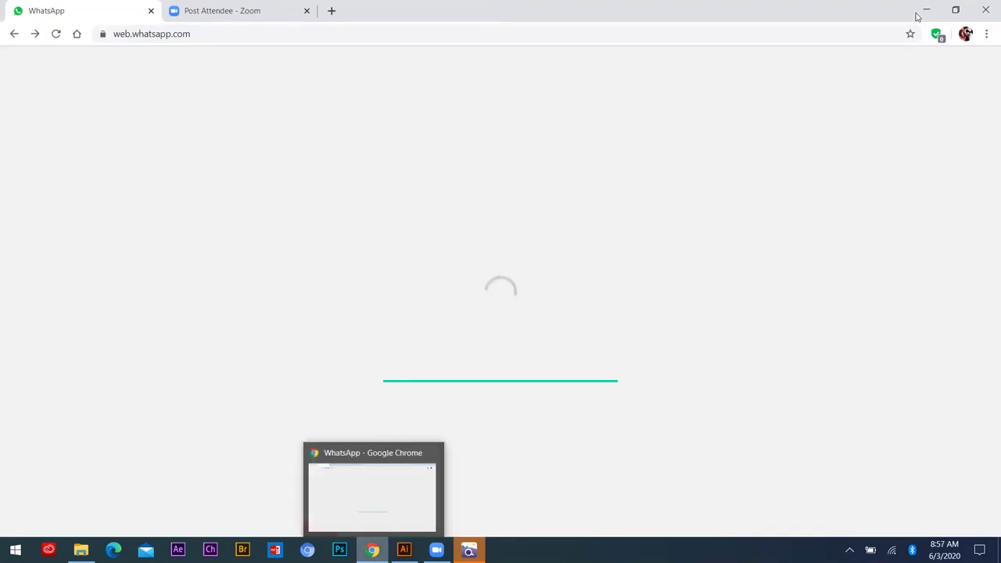
pyautogui.click(985, 11)
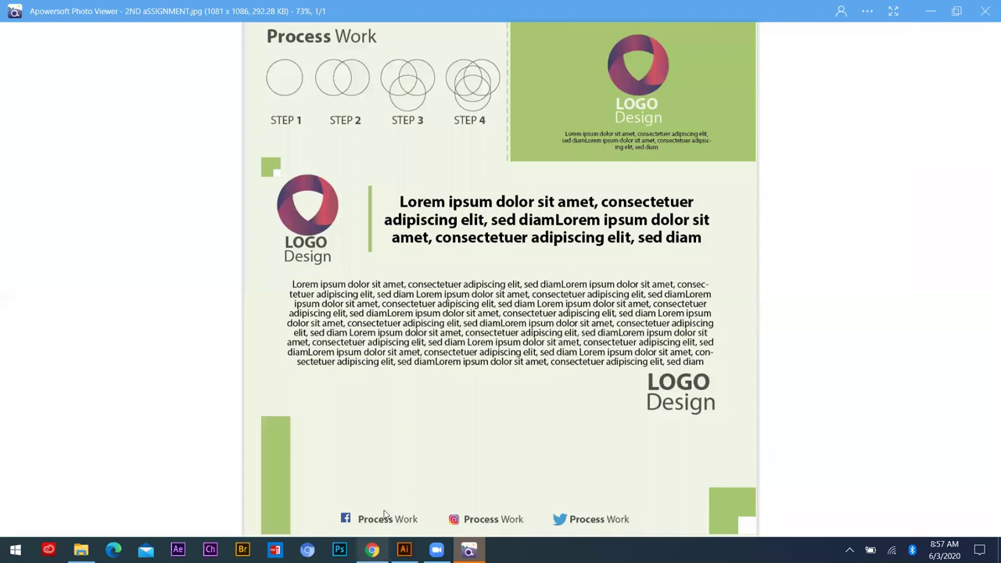
pyautogui.click(985, 11)
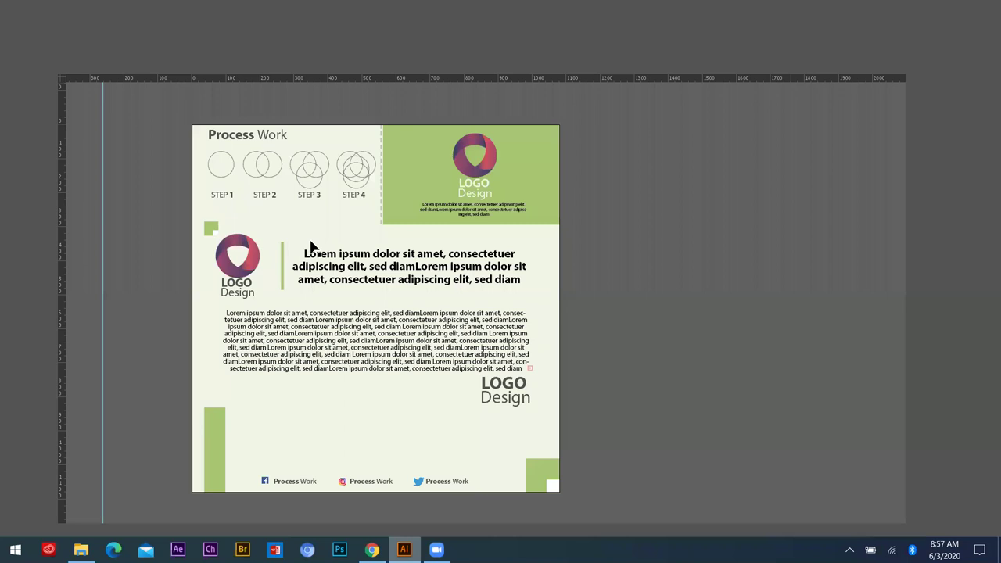
# - Review the 2ND aSSIGNMENT sheet against the open GRIDIENT CIRCLE LOGO STEPS document in Illustrator
pyautogui.press('Escape')
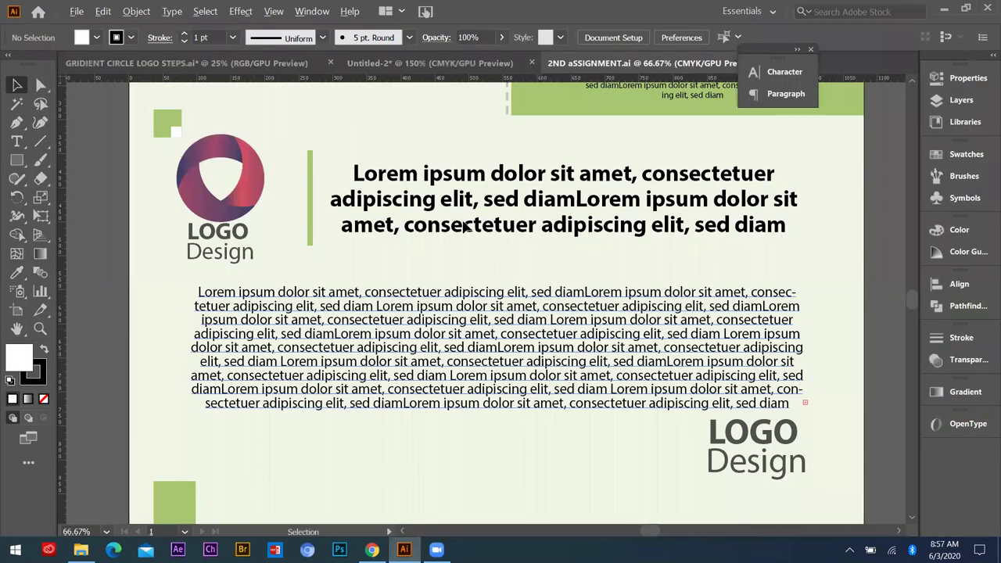
pyautogui.scroll(-2, 463, 226)
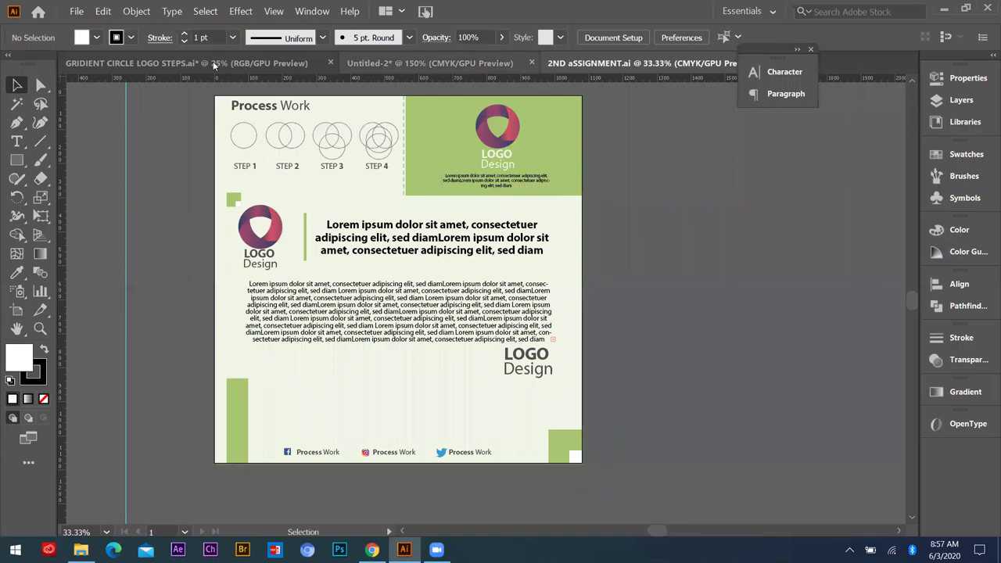
pyautogui.hotkey('ctrl', 'shift', 'Tab')
pyautogui.hotkey('ctrl', 'shift', 'Tab')
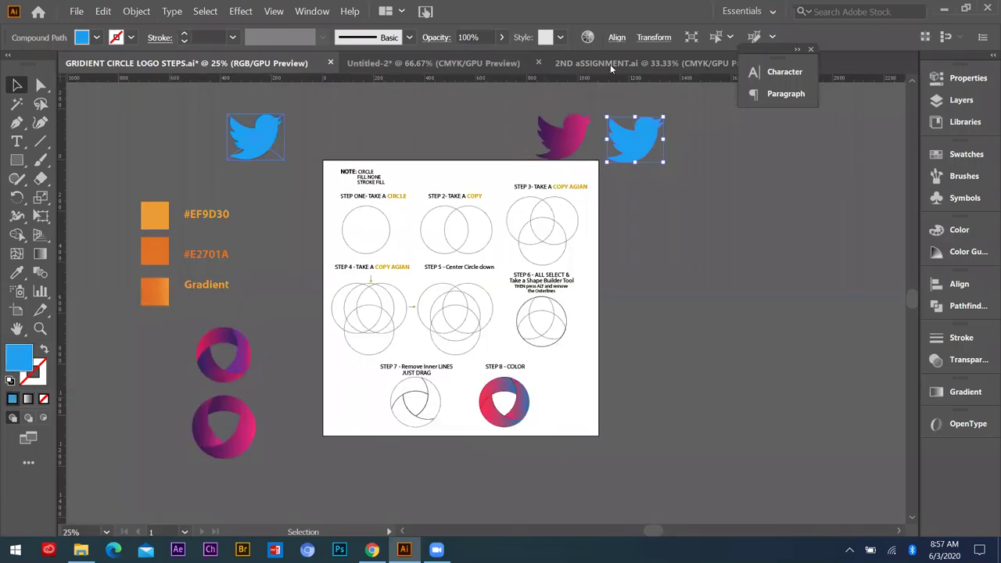
pyautogui.hotkey('ctrl', '=')
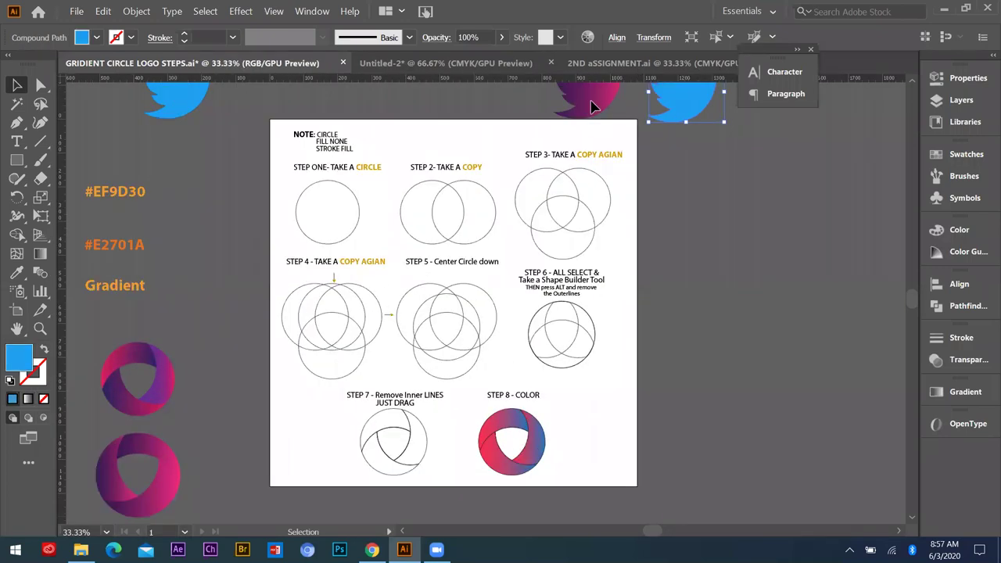
pyautogui.hotkey('ctrl', 'shift', 'Tab')
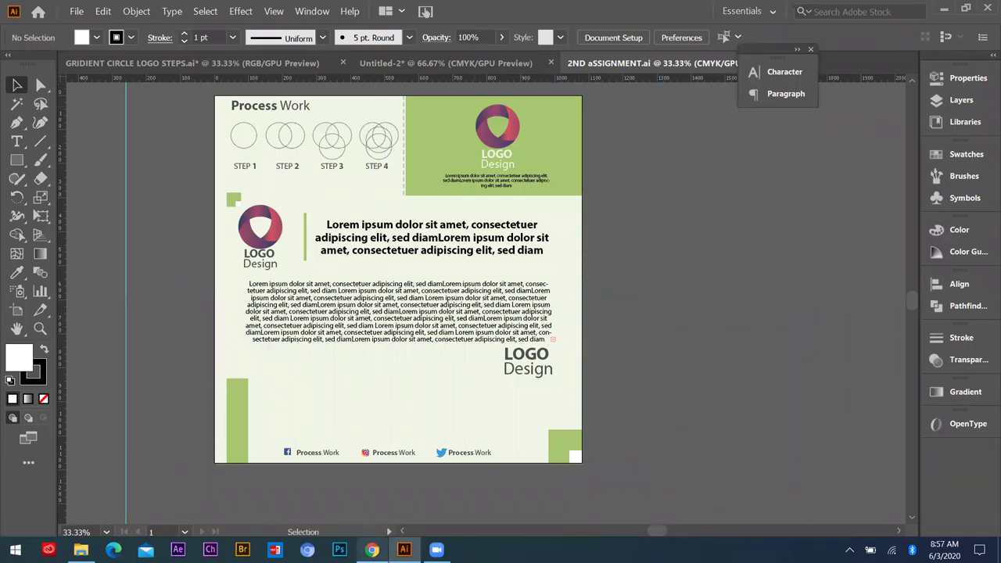
# - Switch to Chrome to view the WhatsApp chat list and the Zoom page, and minimize the browser
pyautogui.click(373, 549)
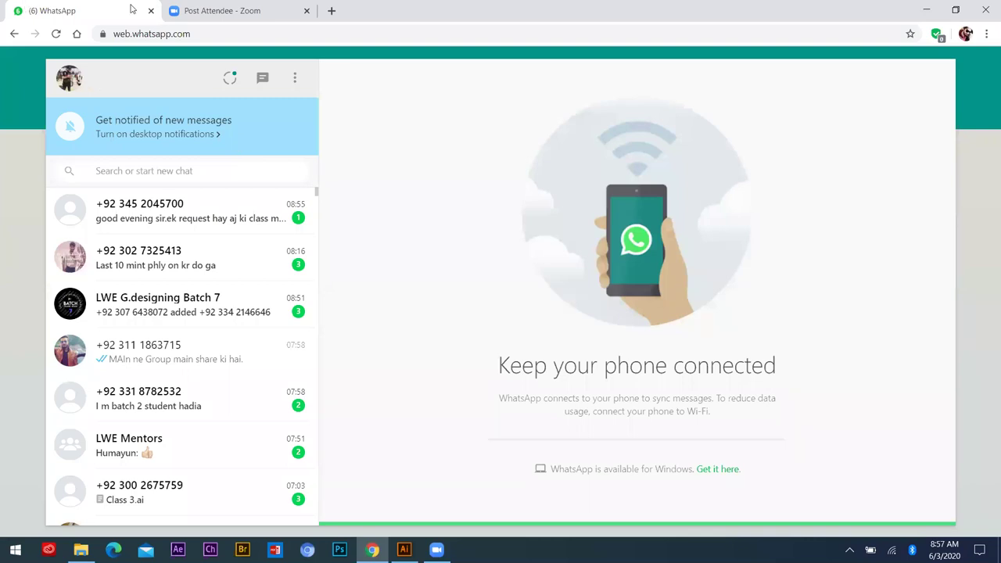
pyautogui.click(205, 7)
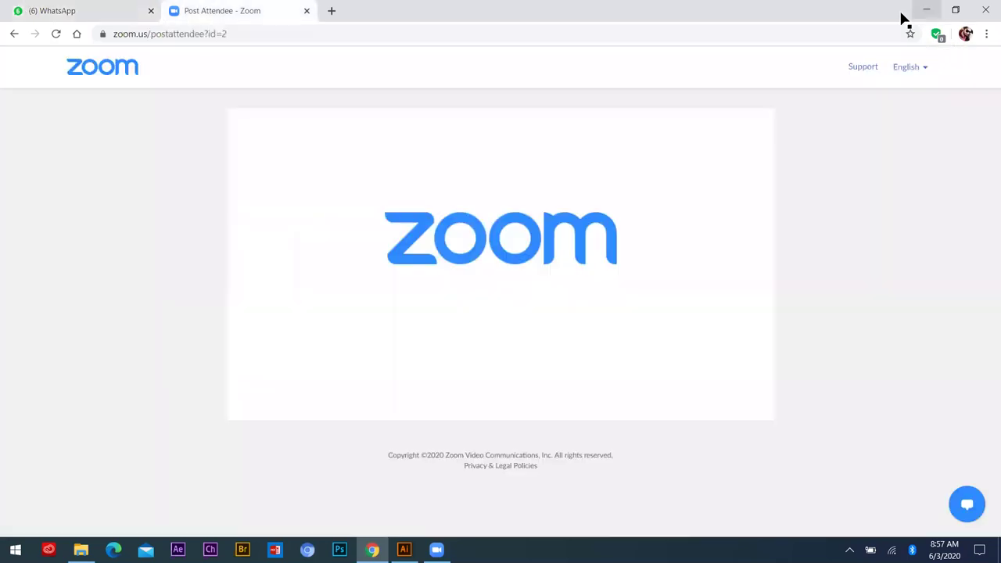
pyautogui.click(926, 10)
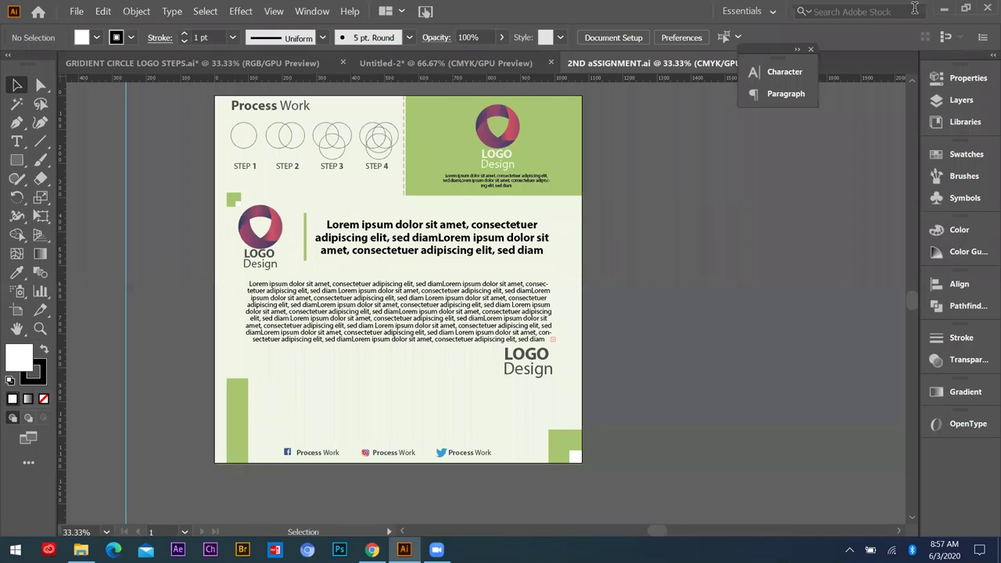
# - Minimize the Illustrator and "batch 7,8" folder windows and show the Windows desktop
pyautogui.click(944, 8)
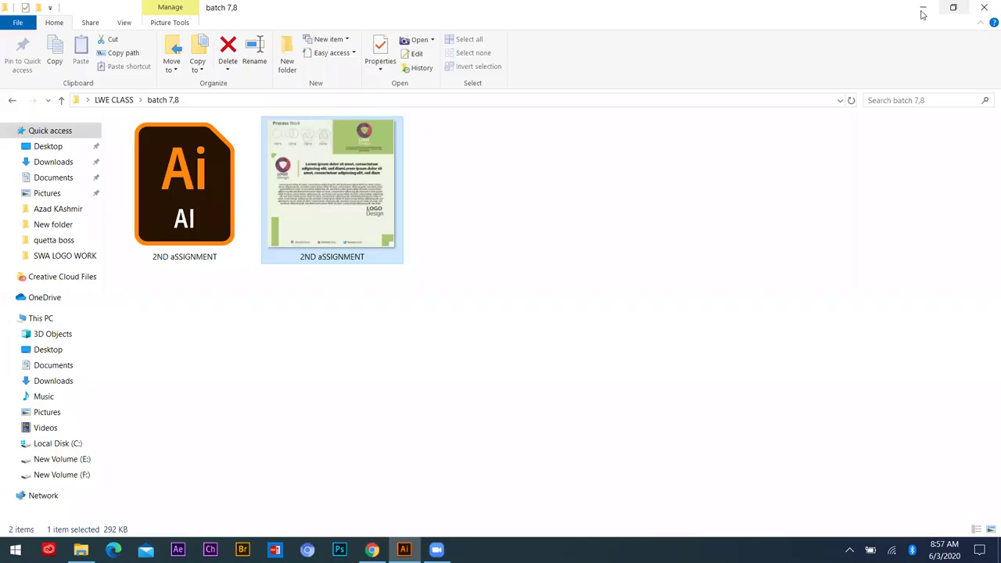
pyautogui.click(923, 8)
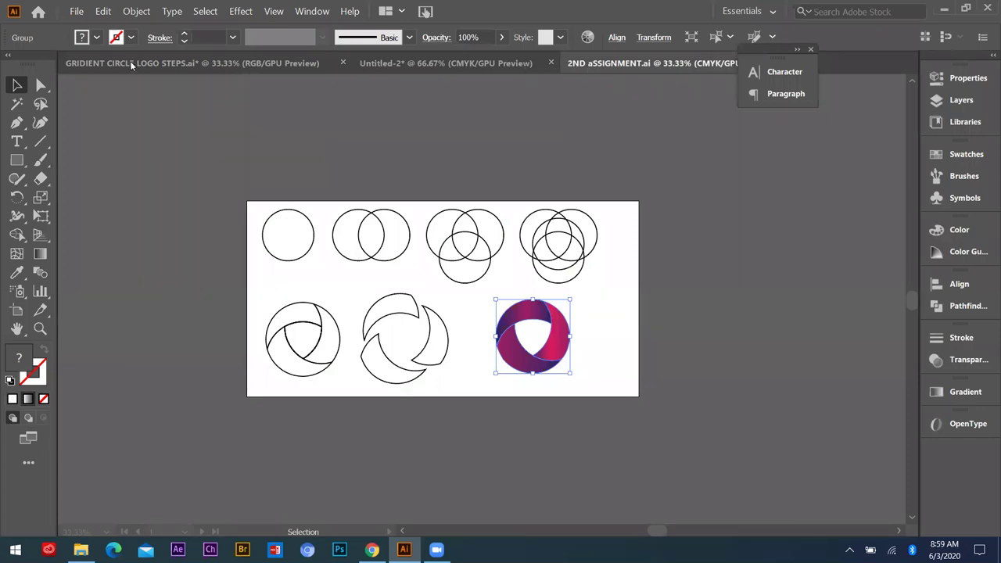
pyautogui.click(221, 68)
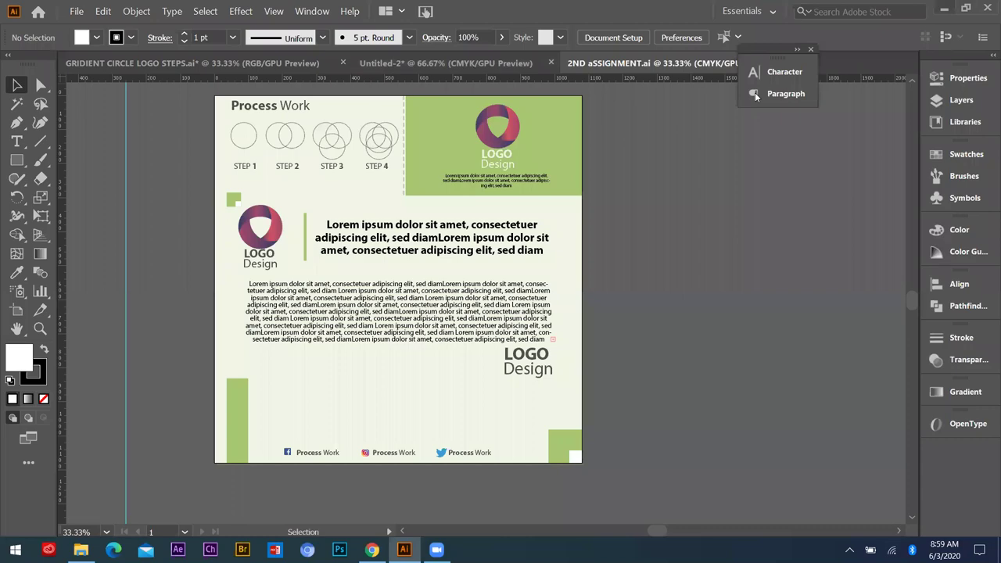
pyautogui.press('super+d')
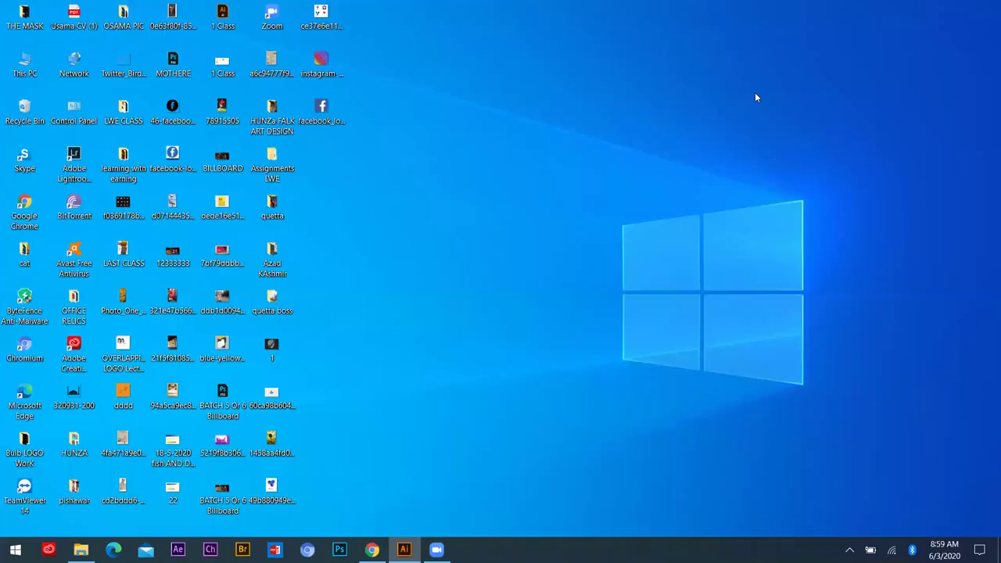